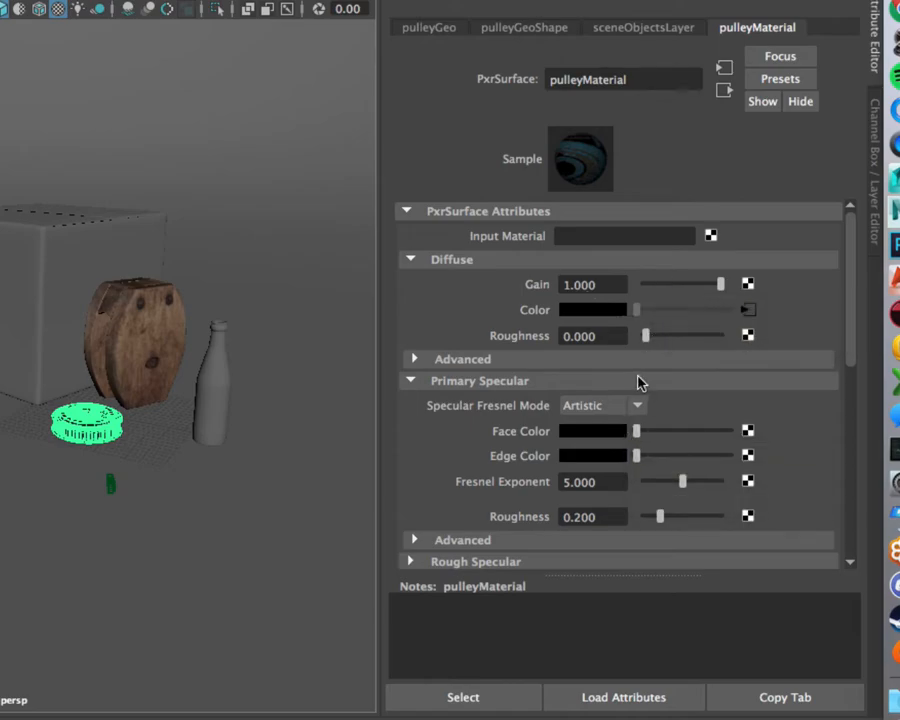
Examine the Primary Specular, Rough Specular and Clear Coat settings of pulleyMaterial, comparing their Roughness values.
{"action": "scroll", "coordinate": [638, 383], "scroll_direction": "down", "scroll_amount": 3}
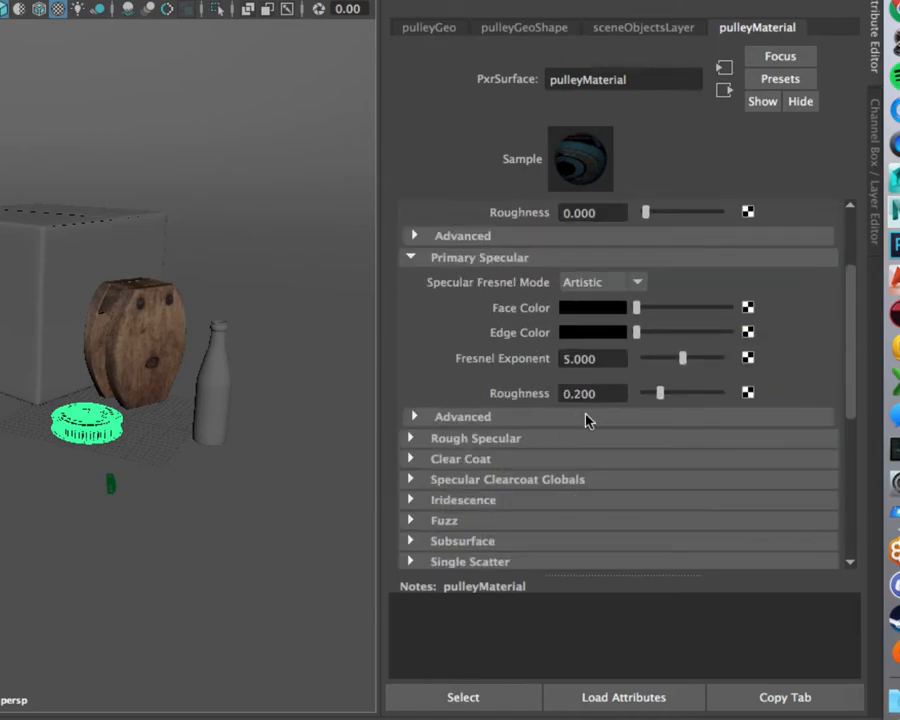
{"action": "left_click", "coordinate": [515, 439]}
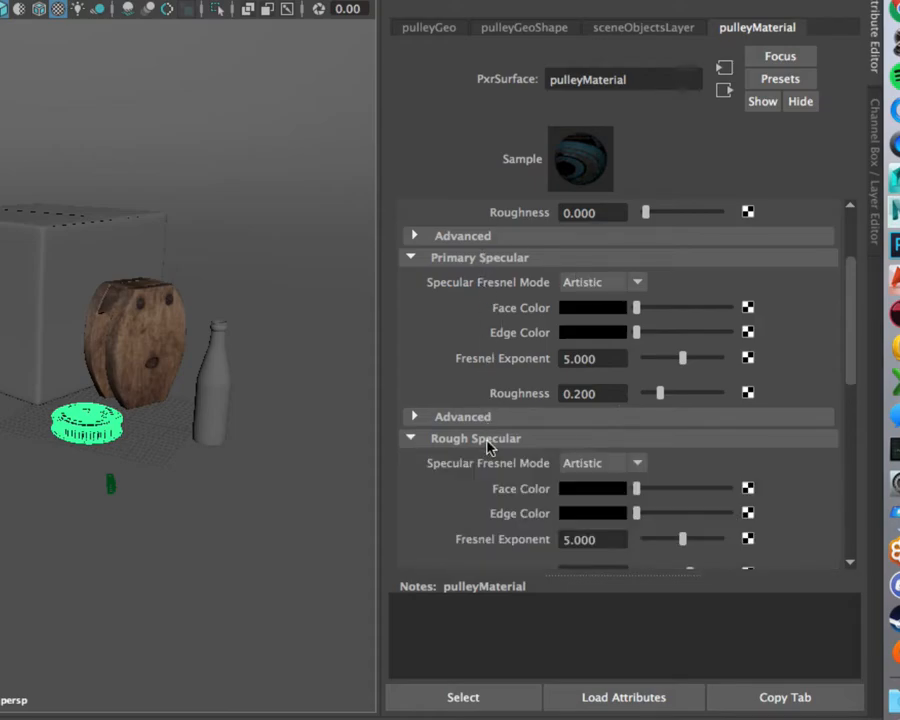
{"action": "scroll", "coordinate": [487, 425], "scroll_direction": "down", "scroll_amount": 4}
{"action": "left_click", "coordinate": [476, 435]}
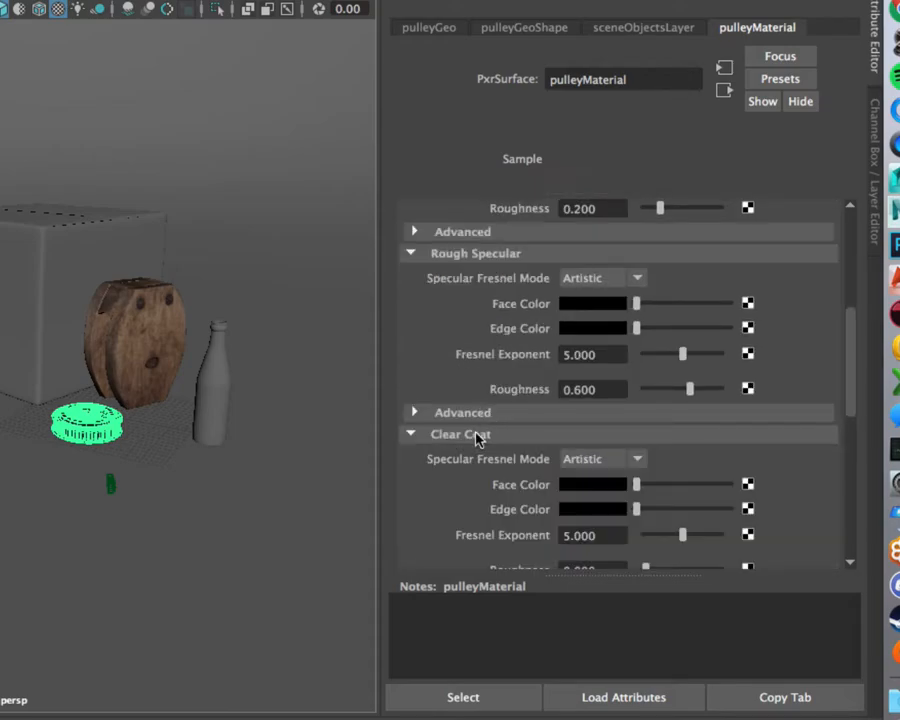
{"action": "scroll", "coordinate": [486, 396], "scroll_direction": "down", "scroll_amount": 1}
{"action": "scroll", "coordinate": [570, 390], "scroll_direction": "up", "scroll_amount": 5}
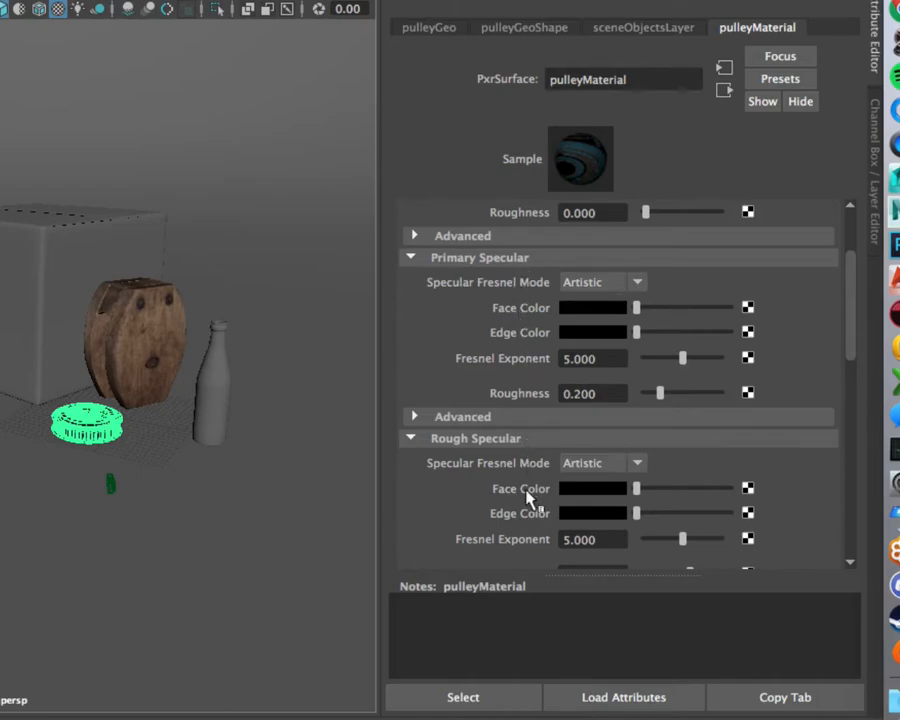
{"action": "scroll", "coordinate": [848, 327], "scroll_direction": "down", "scroll_amount": 1}
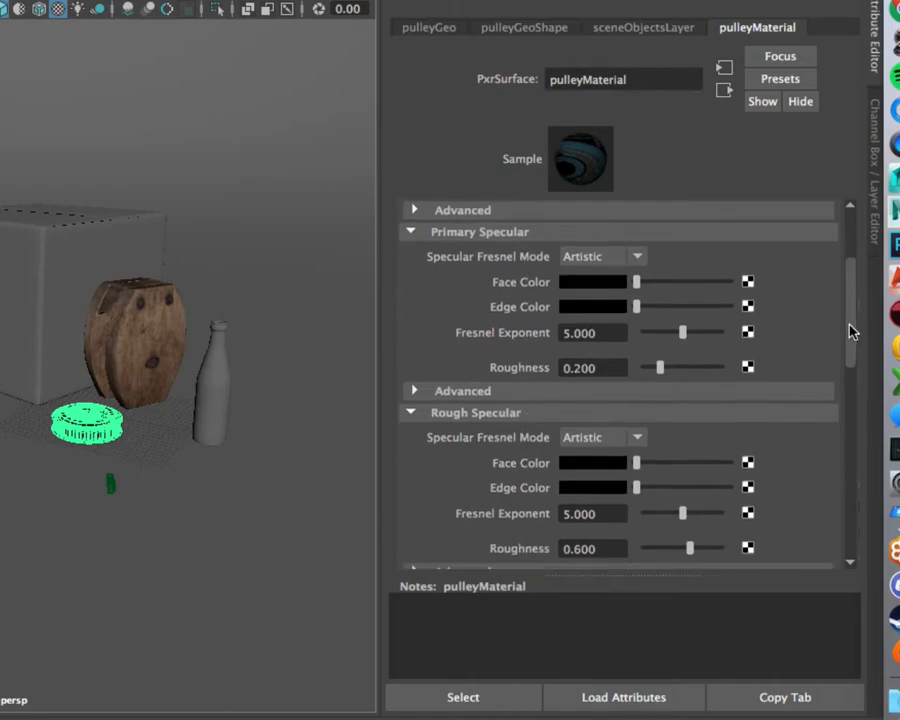
{"action": "left_click", "coordinate": [590, 368]}
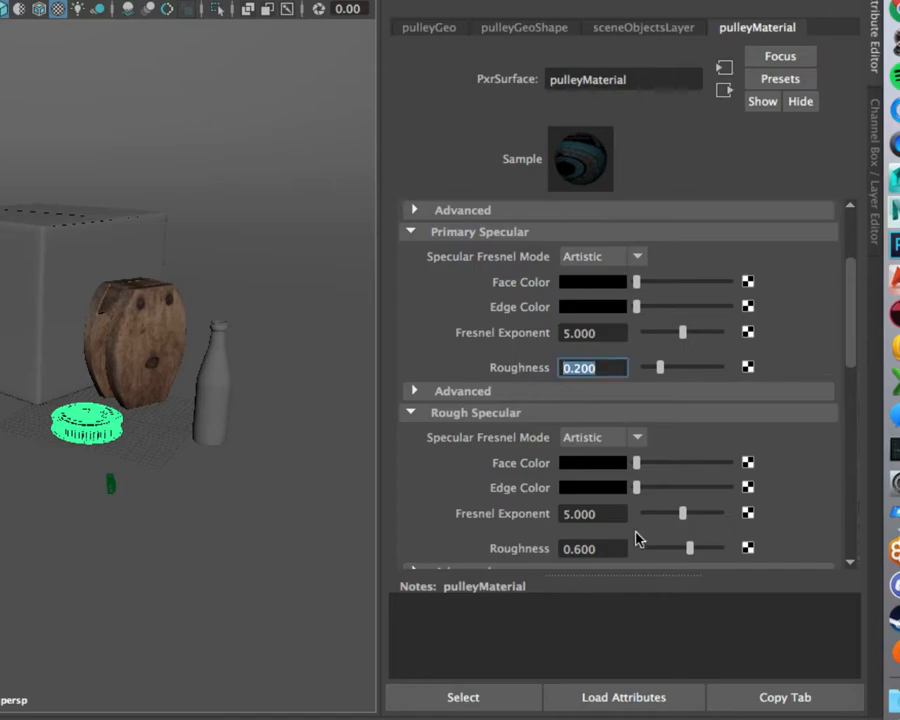
{"action": "left_click", "coordinate": [611, 551]}
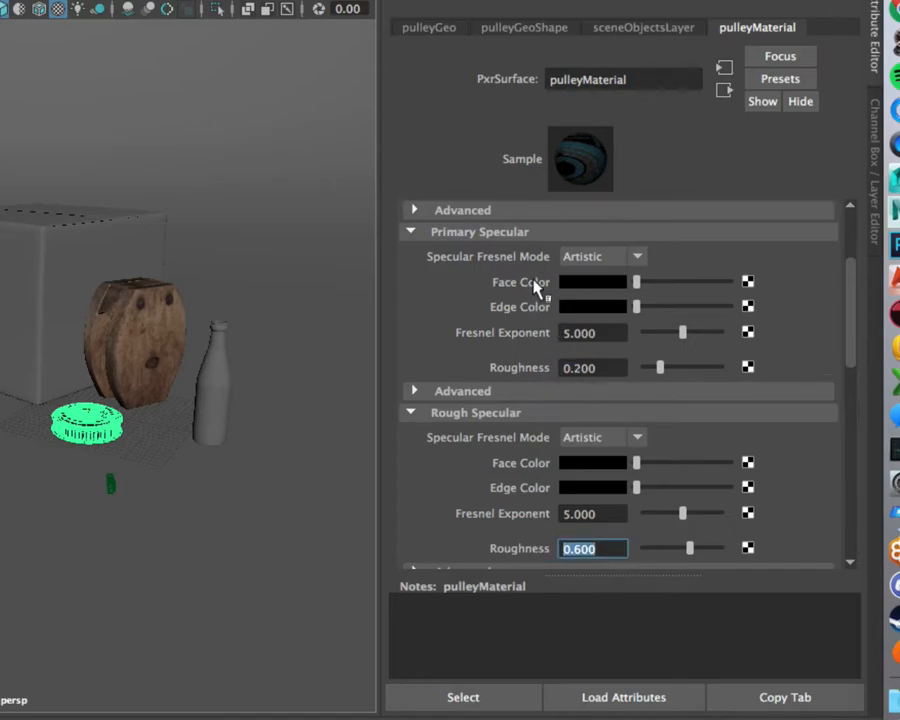
{"action": "left_click_drag", "start_coordinate": [850, 335], "coordinate": [846, 395]}
{"action": "left_click", "coordinate": [605, 491]}
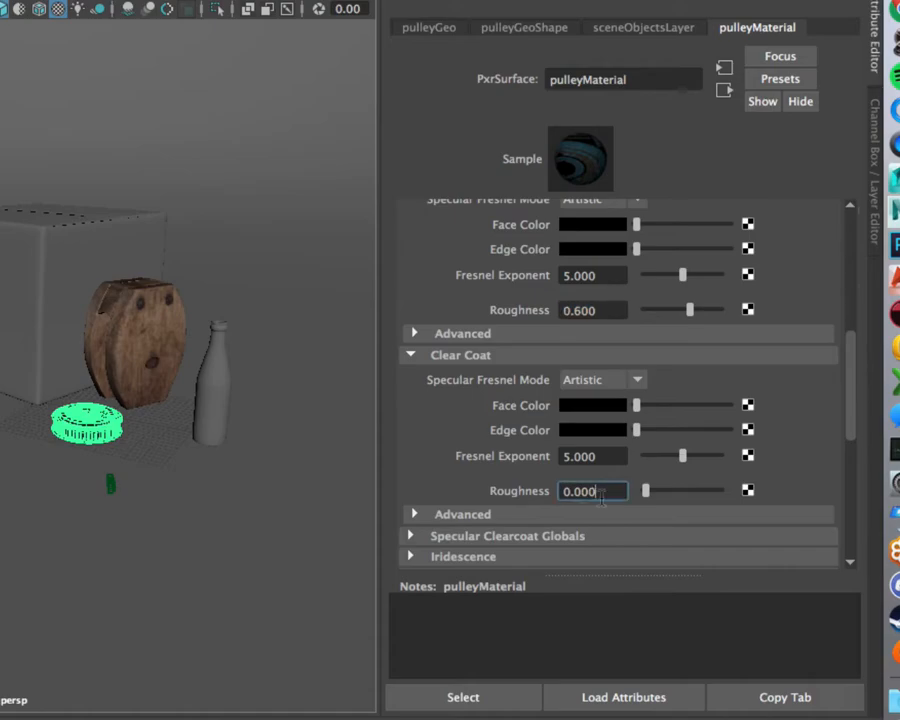
{"action": "mouse_move", "coordinate": [546, 393]}
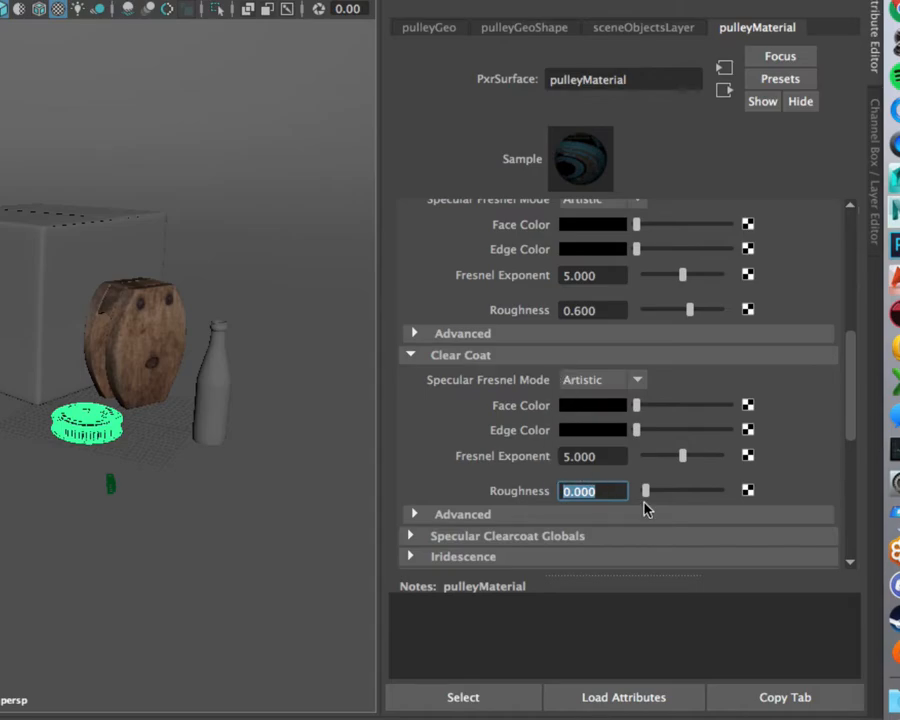
{"action": "scroll", "coordinate": [594, 314], "scroll_direction": "up", "scroll_amount": 5}
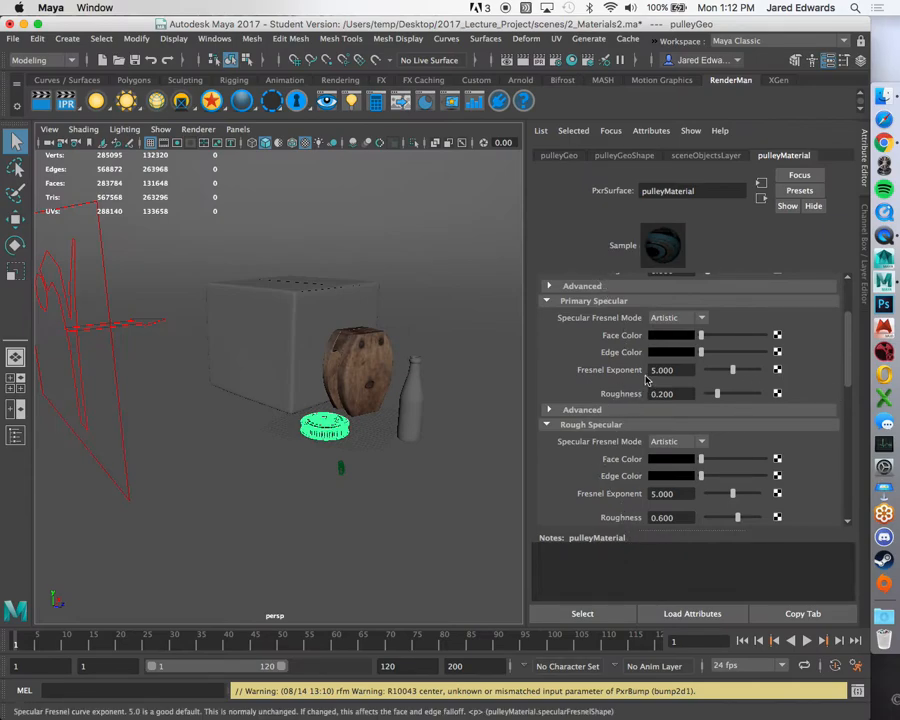
Collapse the Clear Coat and Rough Specular sections of pulleyMaterial and return to its Primary Specular settings.
{"action": "scroll", "coordinate": [646, 380], "scroll_direction": "down", "scroll_amount": 3}
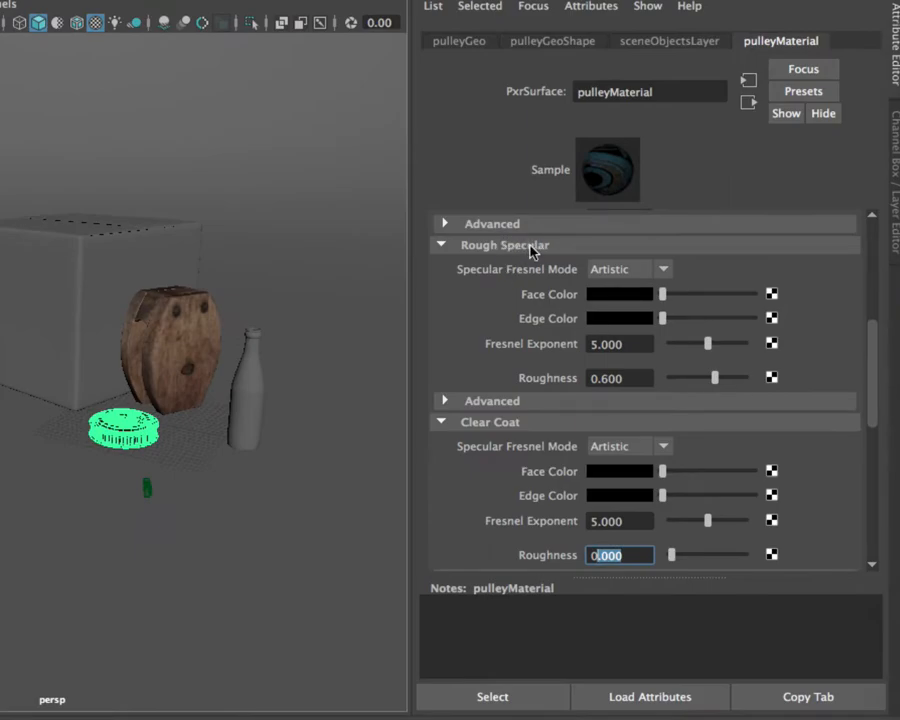
{"action": "left_click", "coordinate": [512, 424]}
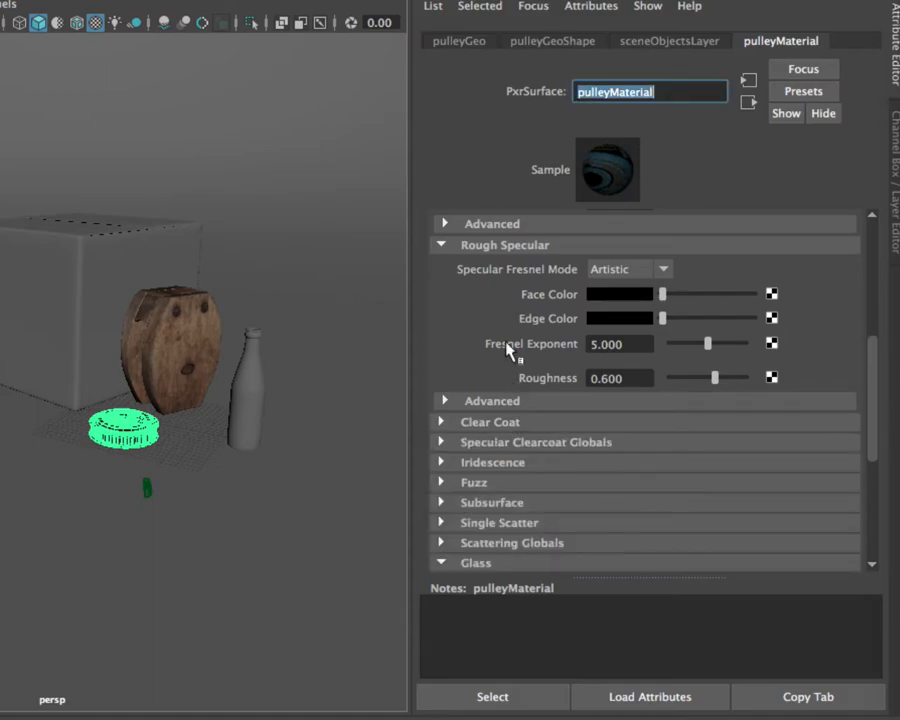
{"action": "left_click", "coordinate": [515, 247]}
{"action": "scroll", "coordinate": [598, 370], "scroll_direction": "up", "scroll_amount": 2}
{"action": "scroll", "coordinate": [680, 413], "scroll_direction": "down", "scroll_amount": 1}
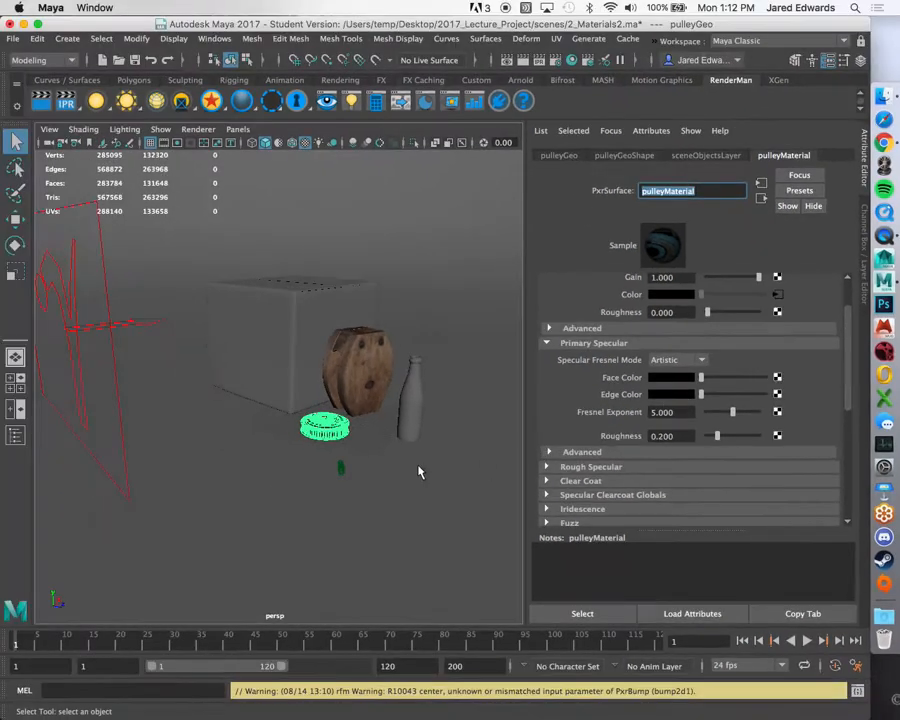
Switch to the layer list, deselect the pulley, hide sceneObjectsLayer and show sphereLayer.
{"action": "key", "text": "ctrl+a"}
{"action": "scroll", "coordinate": [347, 382], "scroll_direction": "up", "scroll_amount": 8}
{"action": "left_click_drag", "start_coordinate": [303, 368], "coordinate": [367, 387], "text": "alt"}
{"action": "left_click", "coordinate": [361, 420]}
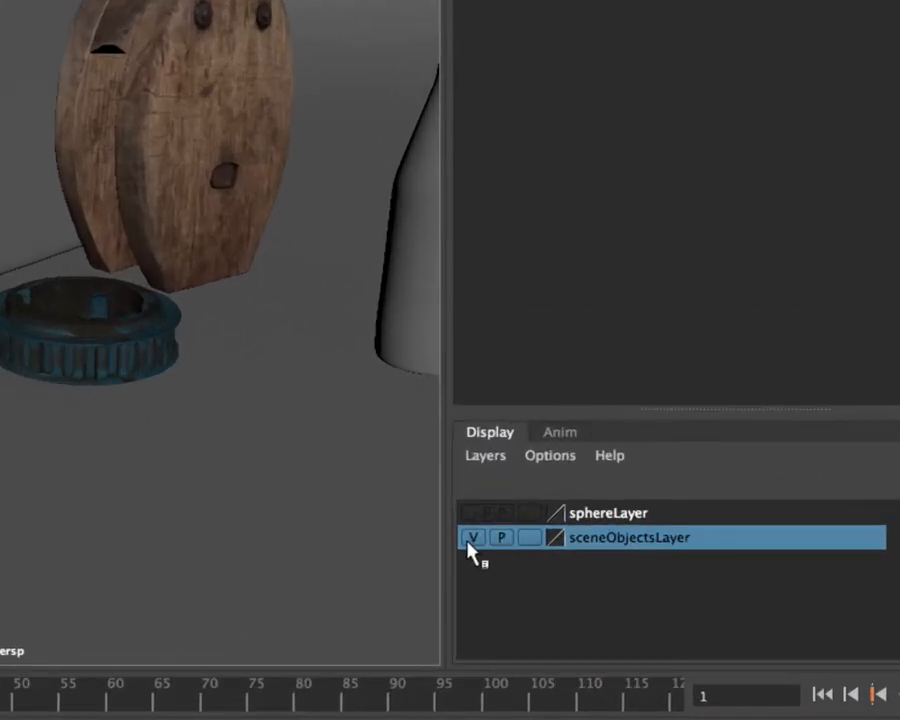
{"action": "left_click", "coordinate": [468, 544]}
{"action": "left_click", "coordinate": [470, 545]}
{"action": "left_click", "coordinate": [471, 545]}
{"action": "left_click", "coordinate": [471, 545]}
{"action": "left_click", "coordinate": [472, 545]}
{"action": "left_click", "coordinate": [472, 545]}
{"action": "left_click", "coordinate": [472, 545]}
{"action": "left_click", "coordinate": [472, 545]}
{"action": "left_click", "coordinate": [472, 545]}
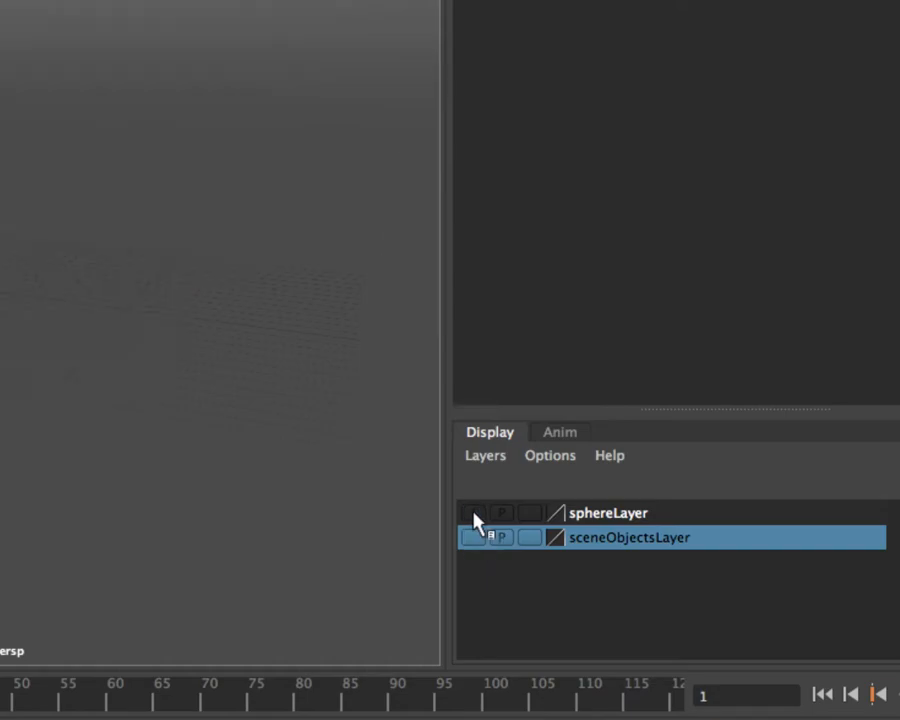
{"action": "left_click", "coordinate": [472, 513]}
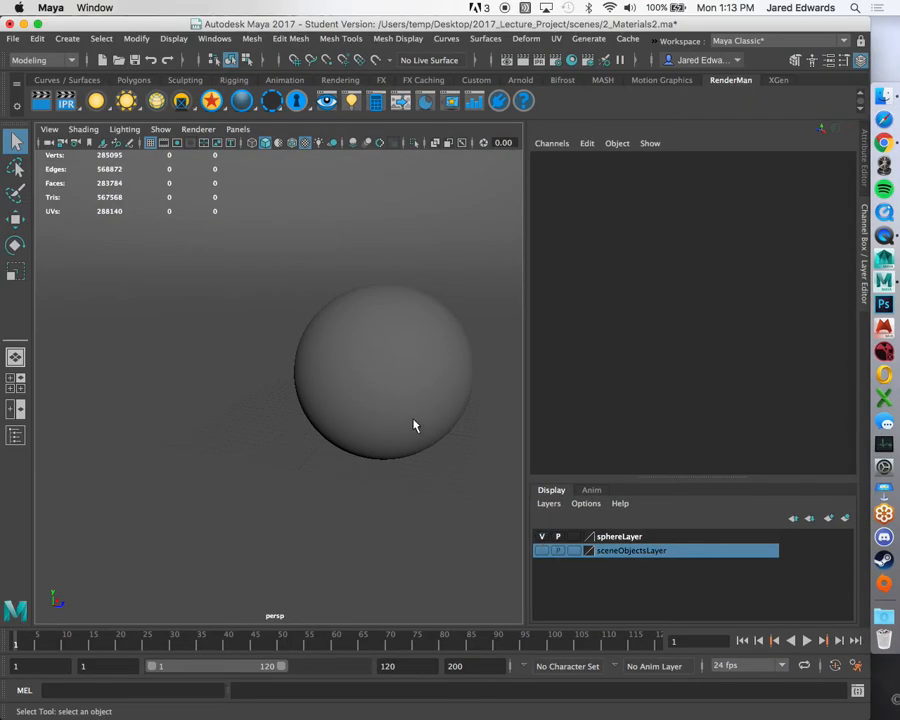
Check the sphere in the viewport by selecting it and toggling sphereLayer's visibility, leaving the layer visible and the sphere deselected.
{"action": "middle_click_drag", "start_coordinate": [402, 370], "coordinate": [376, 368], "text": "alt"}
{"action": "left_click_drag", "start_coordinate": [335, 369], "coordinate": [278, 368], "text": "alt"}
{"action": "left_click", "coordinate": [366, 369]}
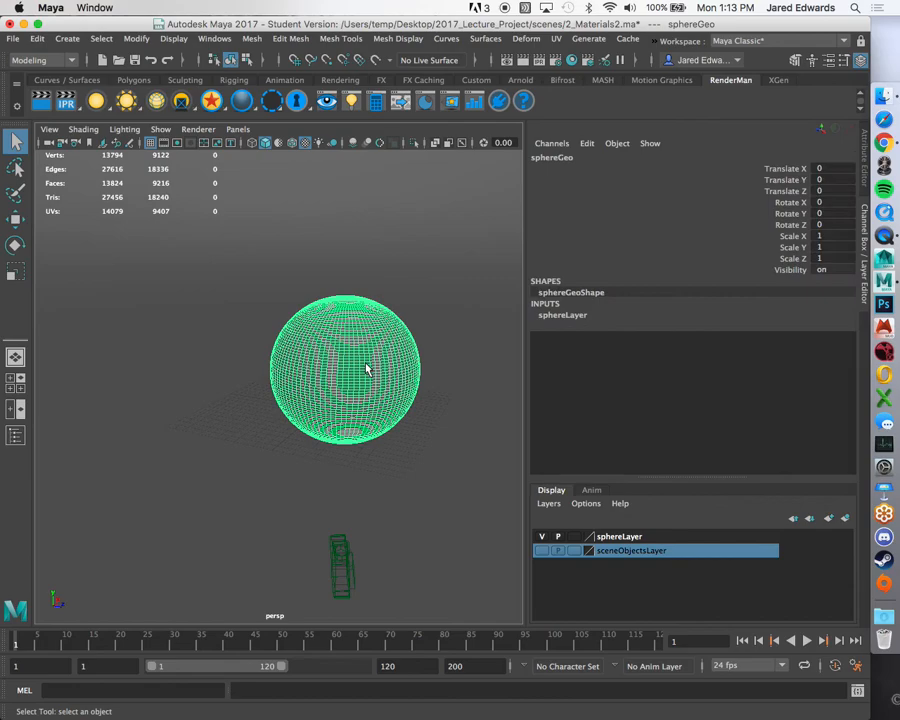
{"action": "left_click", "coordinate": [541, 536]}
{"action": "left_click", "coordinate": [541, 536]}
{"action": "left_click", "coordinate": [541, 536]}
{"action": "left_click", "coordinate": [541, 536]}
{"action": "left_click", "coordinate": [383, 372], "text": "shift"}
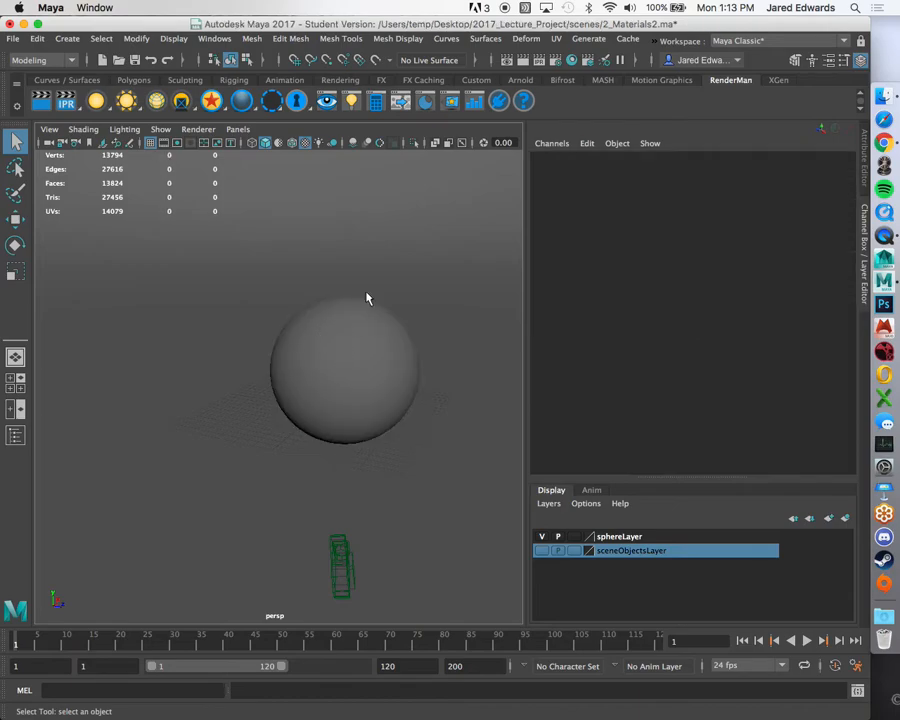
Start an interactive IPR render through renderCam and move the render window down to uncover the viewport.
{"action": "right_click", "coordinate": [77, 101]}
{"action": "mouse_move", "coordinate": [110, 128]}
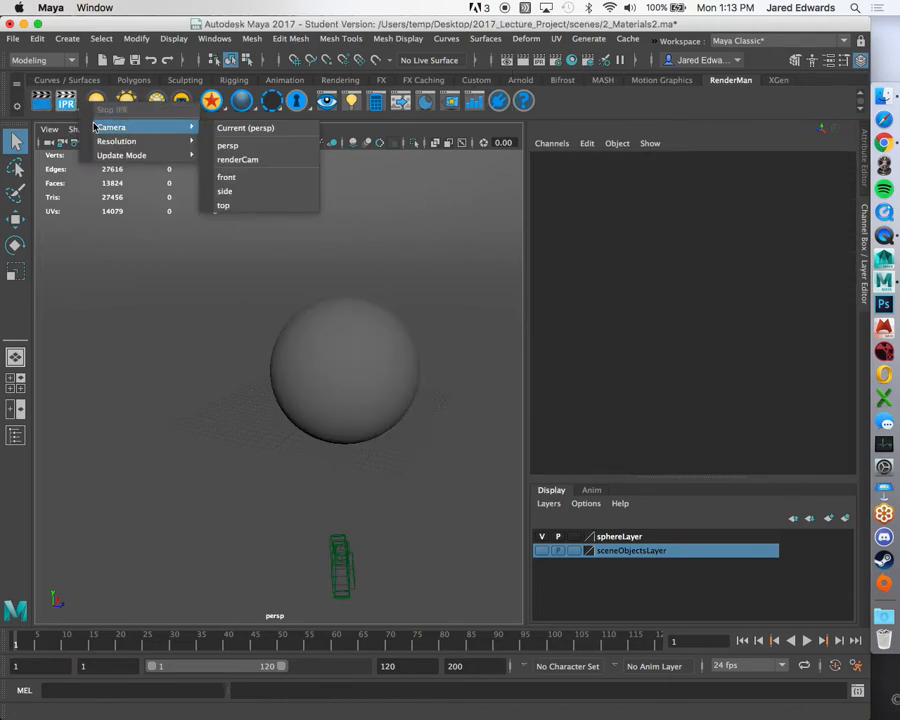
{"action": "left_click", "coordinate": [236, 160]}
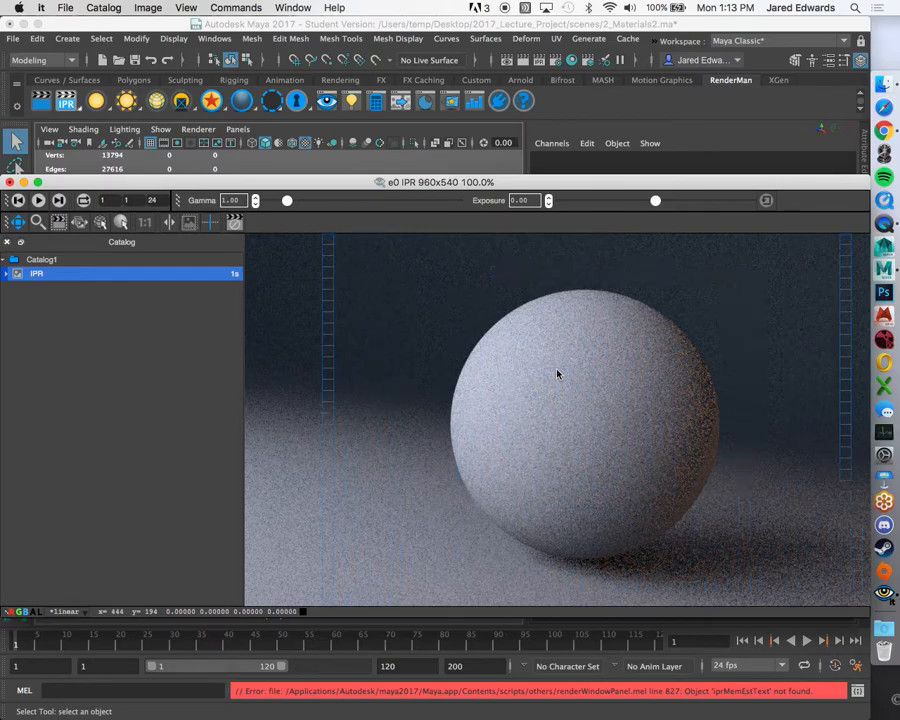
{"action": "left_click_drag", "start_coordinate": [576, 186], "coordinate": [476, 524]}
Select the sphere, open the RenderMan Preset Browser, dock it beside the viewport and widen it, keeping it clear of the render window.
{"action": "left_click", "coordinate": [378, 376]}
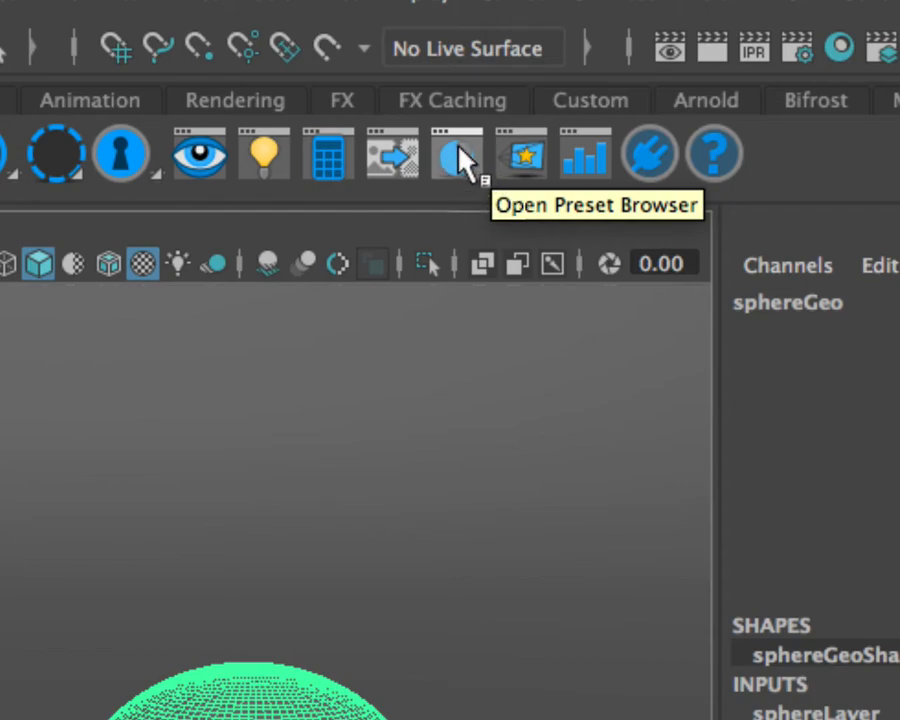
{"action": "left_click", "coordinate": [469, 166]}
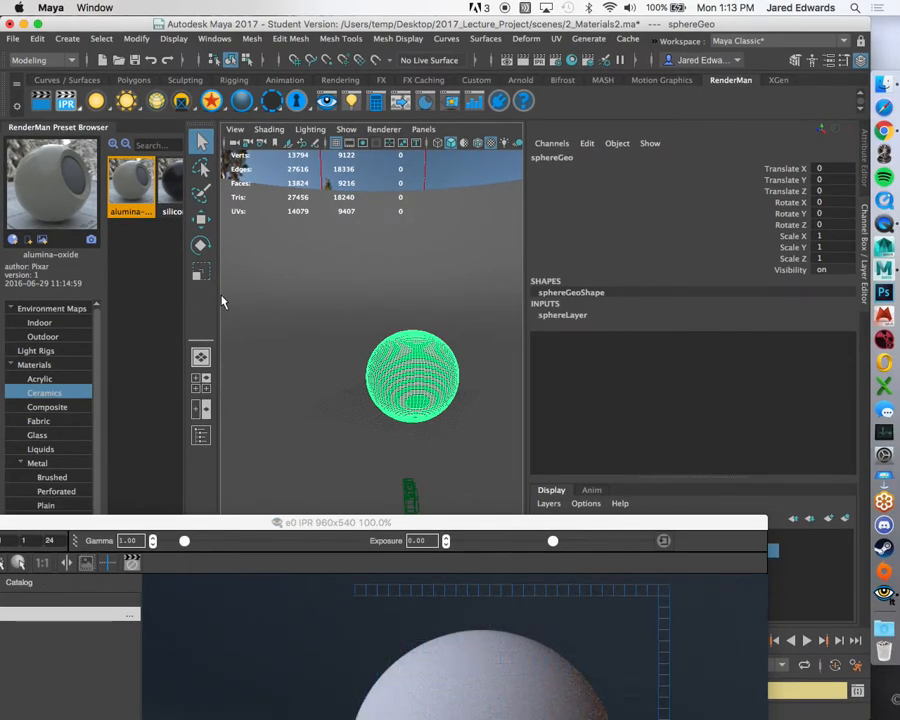
{"action": "left_click_drag", "start_coordinate": [55, 127], "coordinate": [866, 345]}
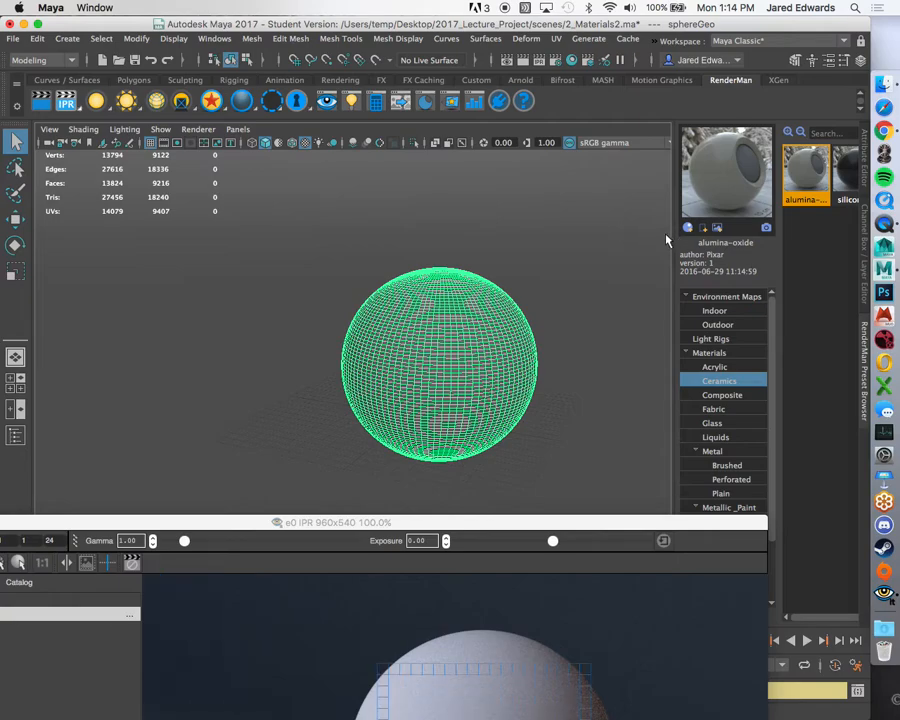
{"action": "left_click_drag", "start_coordinate": [671, 240], "coordinate": [624, 240]}
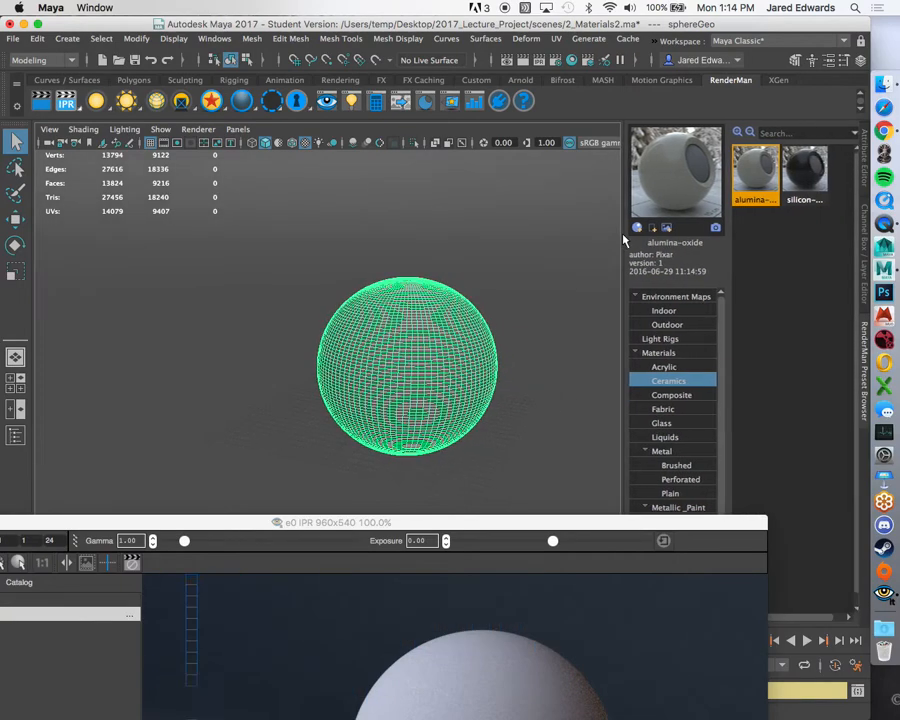
{"action": "left_click_drag", "start_coordinate": [638, 523], "coordinate": [677, 560]}
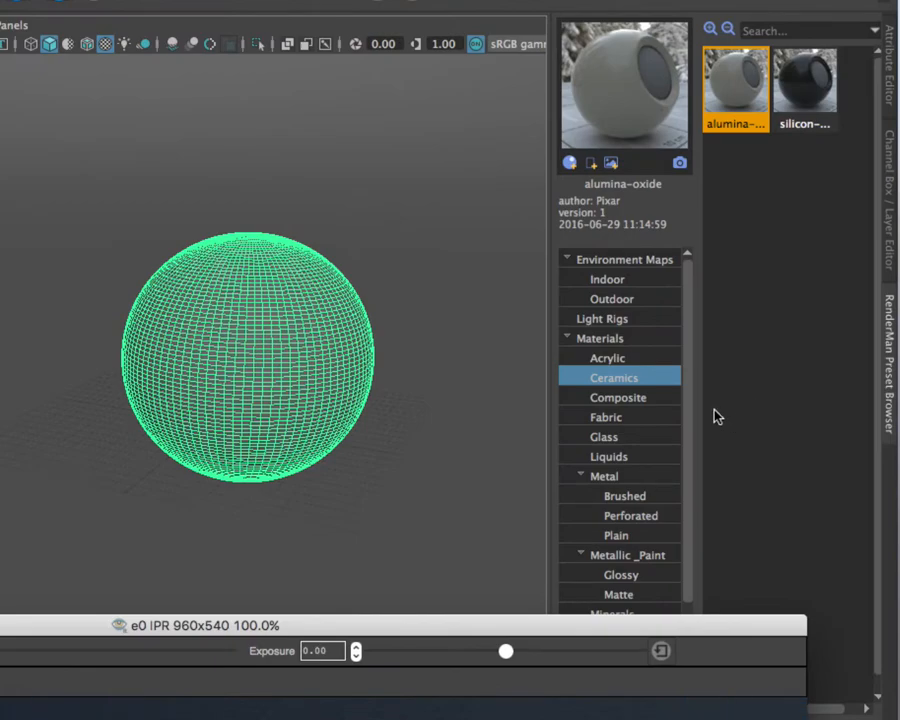
Browse the Acrylic, Ceramics and Composite material presets.
{"action": "left_click", "coordinate": [635, 359]}
{"action": "left_click", "coordinate": [634, 377]}
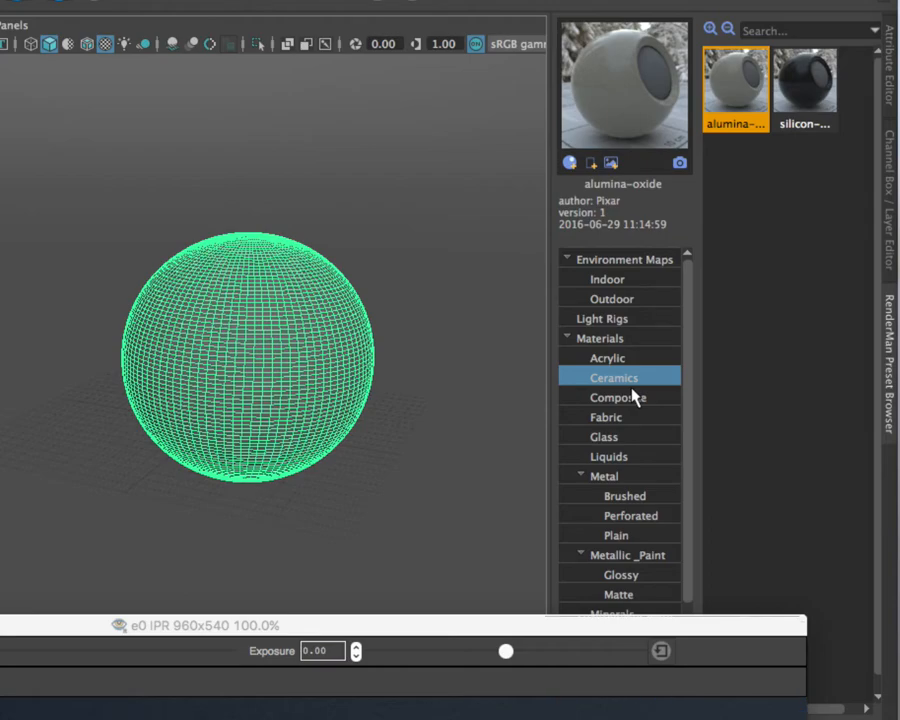
{"action": "left_click", "coordinate": [634, 397]}
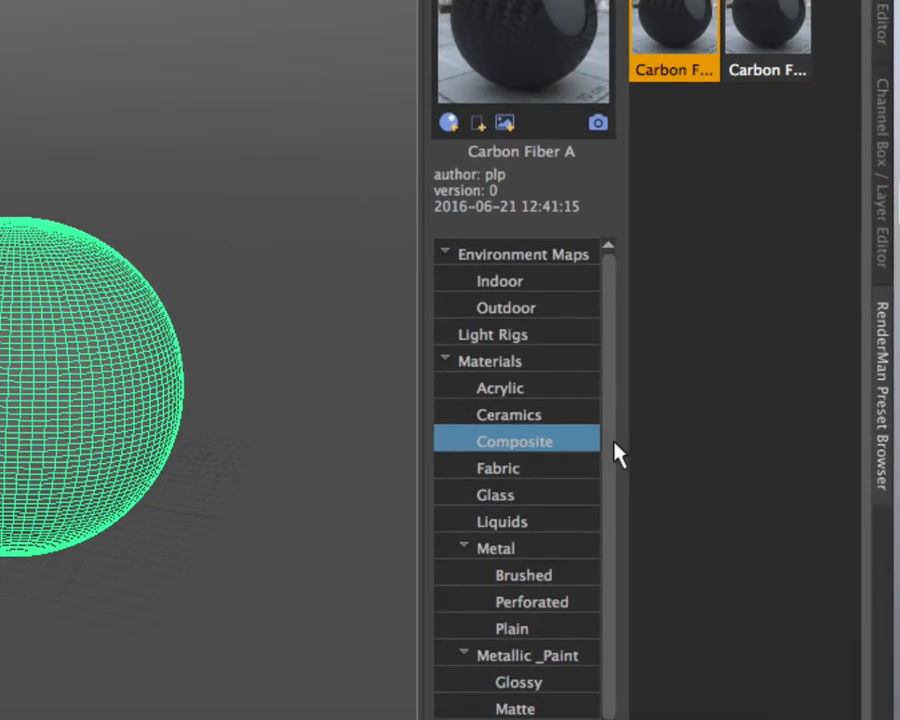
{"action": "left_click", "coordinate": [890, 702]}
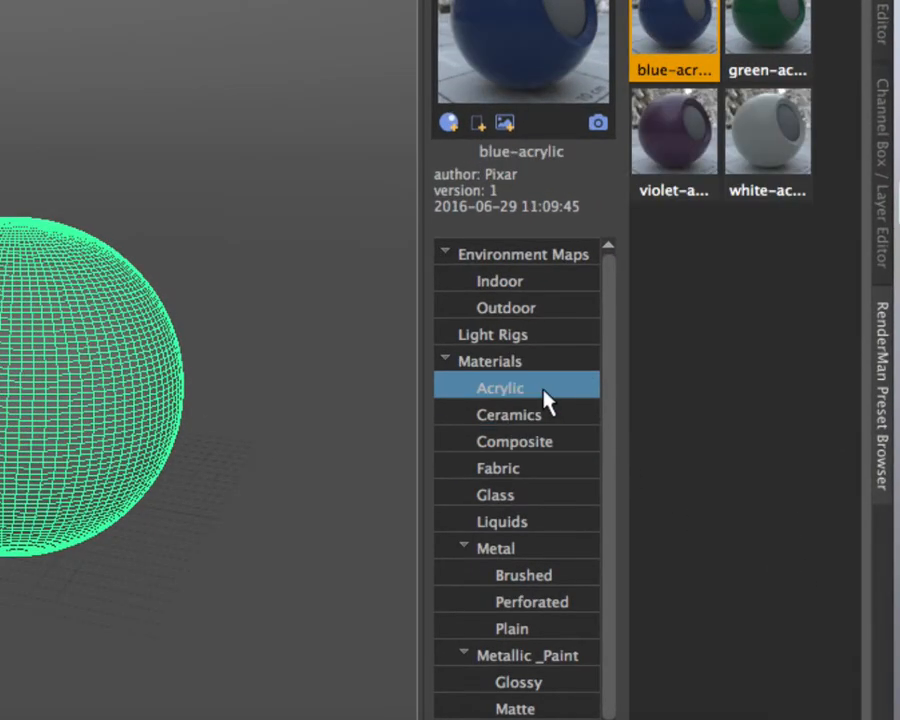
{"action": "left_click", "coordinate": [548, 414]}
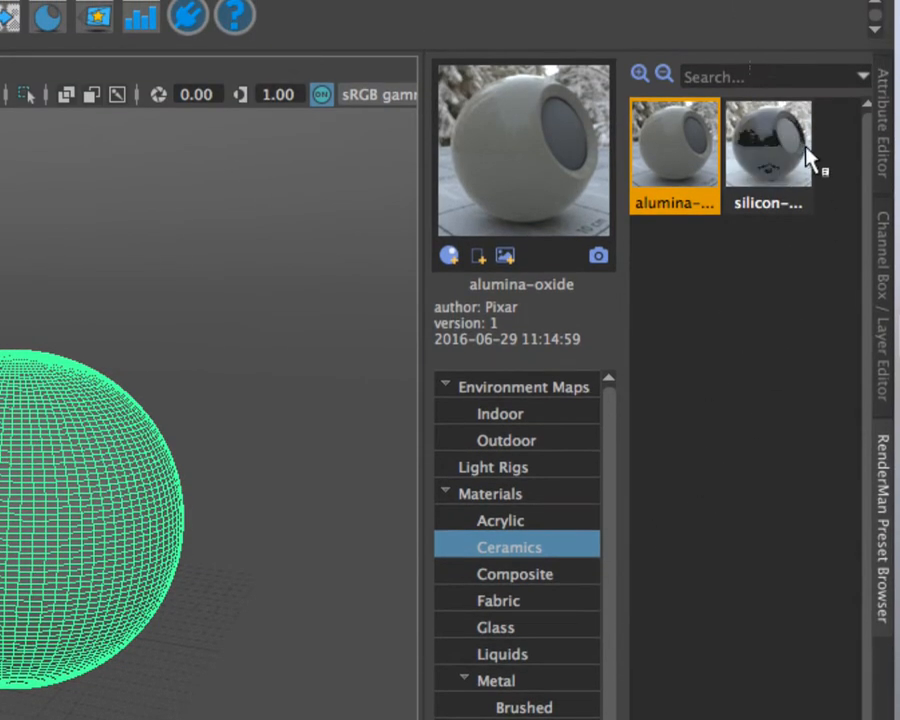
Import the Carbon Fiber A preset from the Composite materials, assign it to the selected sphere, and bring the IPR render into view.
{"action": "left_click", "coordinate": [514, 578]}
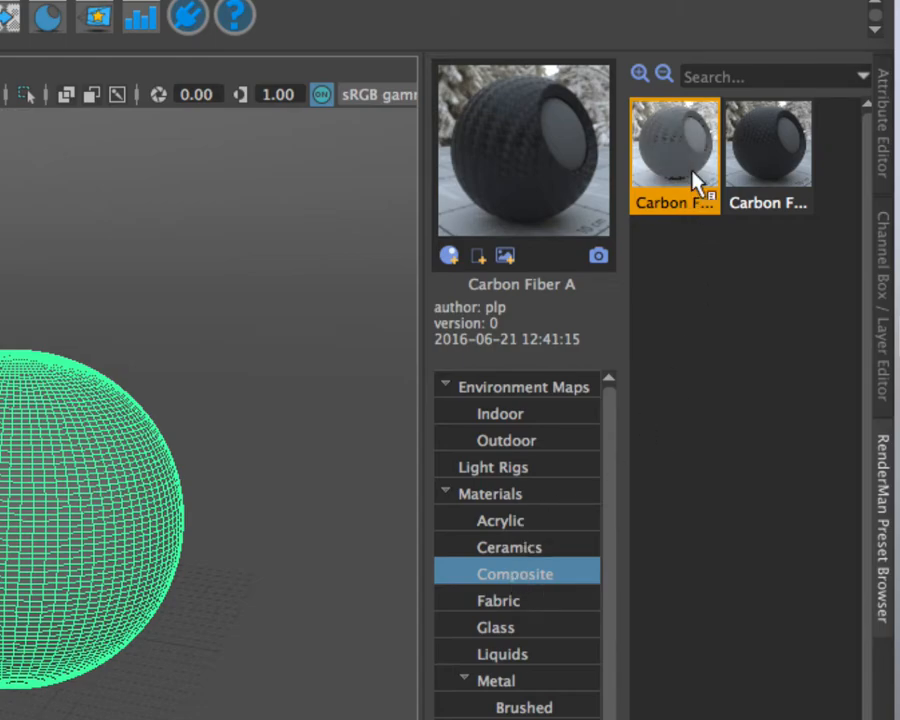
{"action": "mouse_move", "coordinate": [753, 164]}
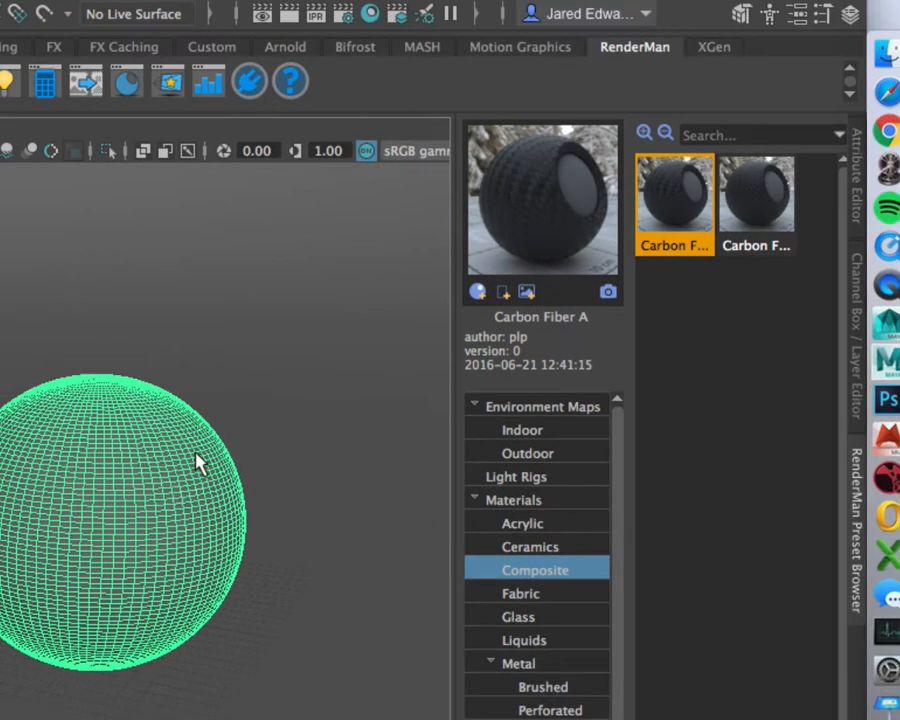
{"action": "right_click", "coordinate": [680, 200]}
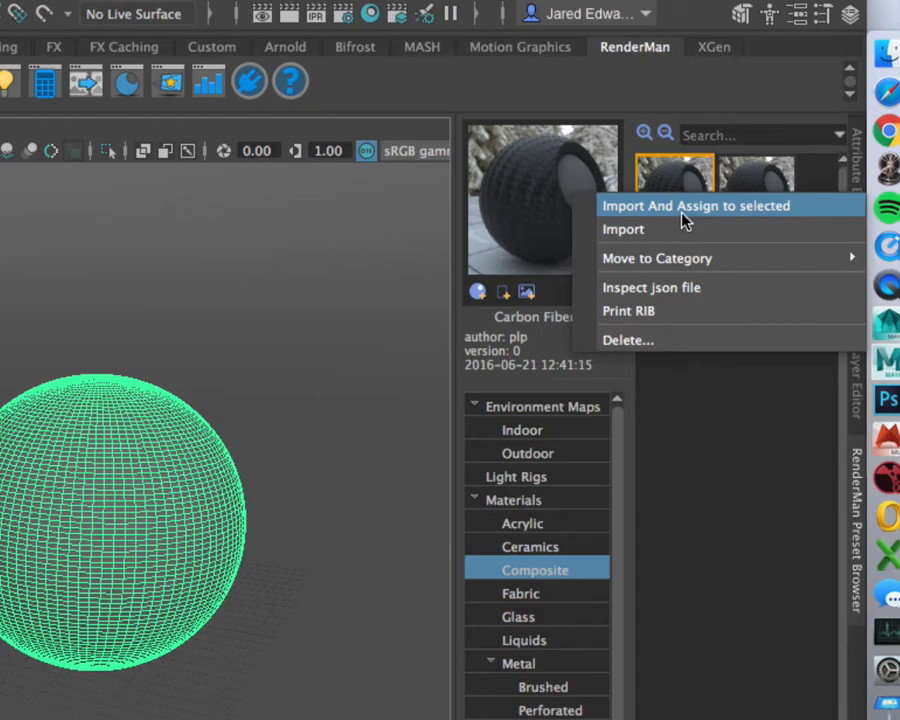
{"action": "left_click", "coordinate": [686, 210]}
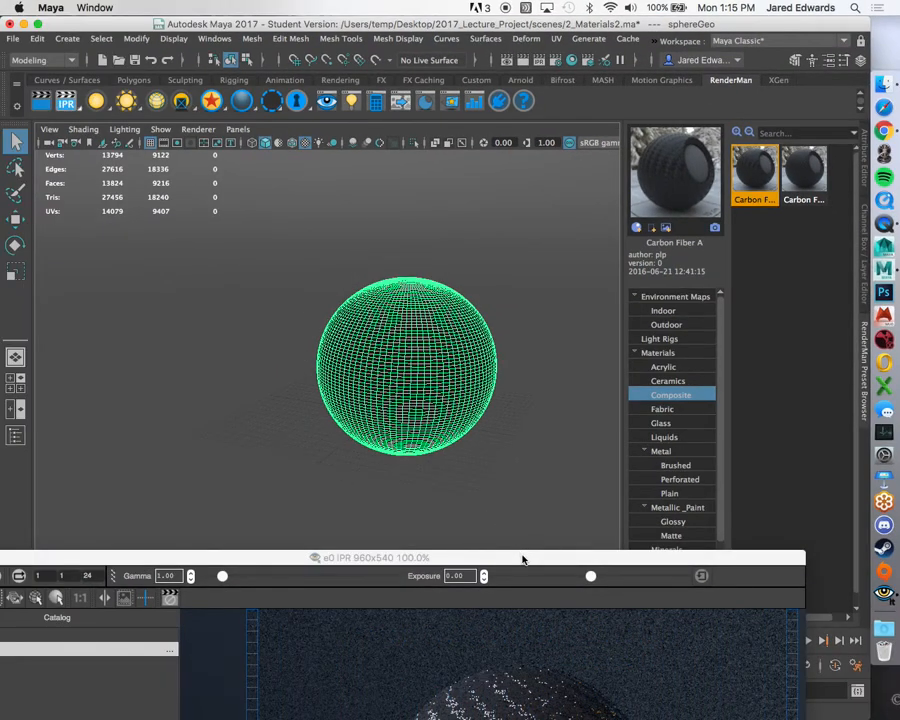
{"action": "left_click_drag", "start_coordinate": [520, 554], "coordinate": [536, 140]}
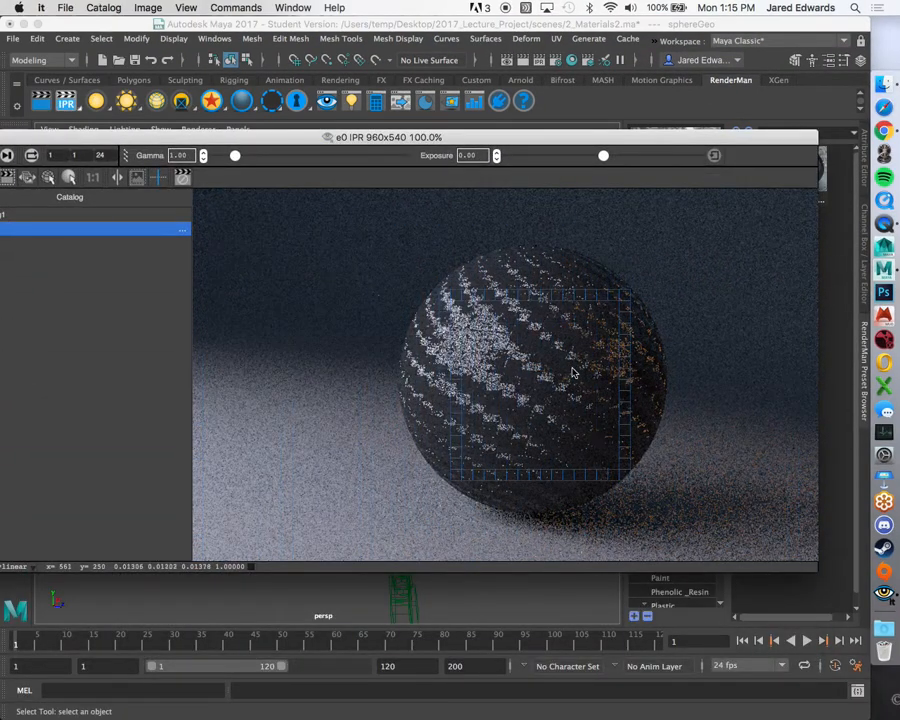
{"action": "left_click_drag", "start_coordinate": [343, 137], "coordinate": [353, 135]}
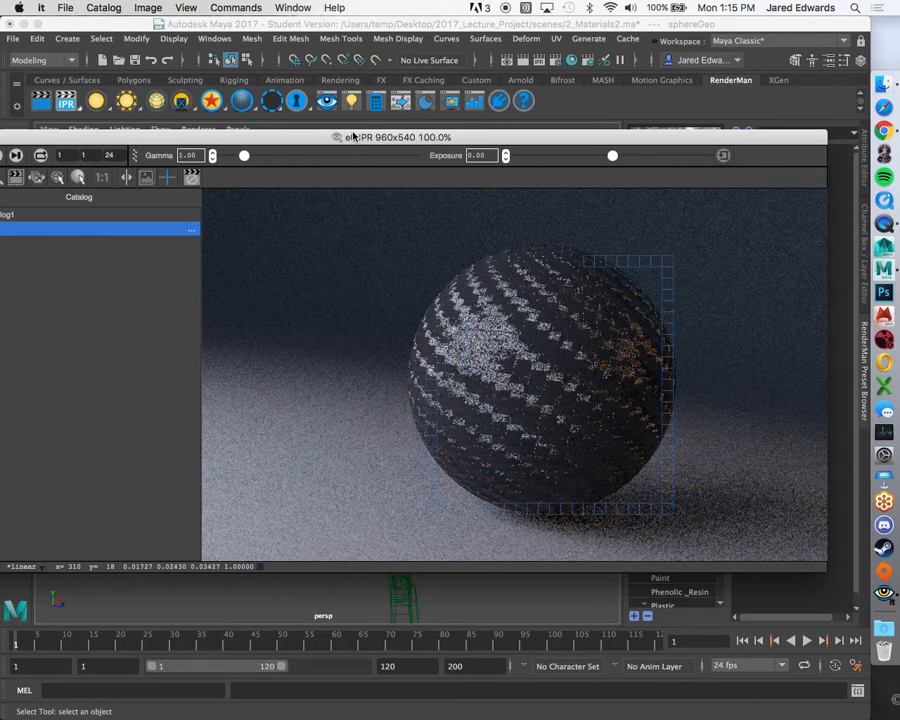
Restart the IPR render and move its window down to uncover the viewport.
{"action": "left_click_drag", "start_coordinate": [441, 138], "coordinate": [470, 261]}
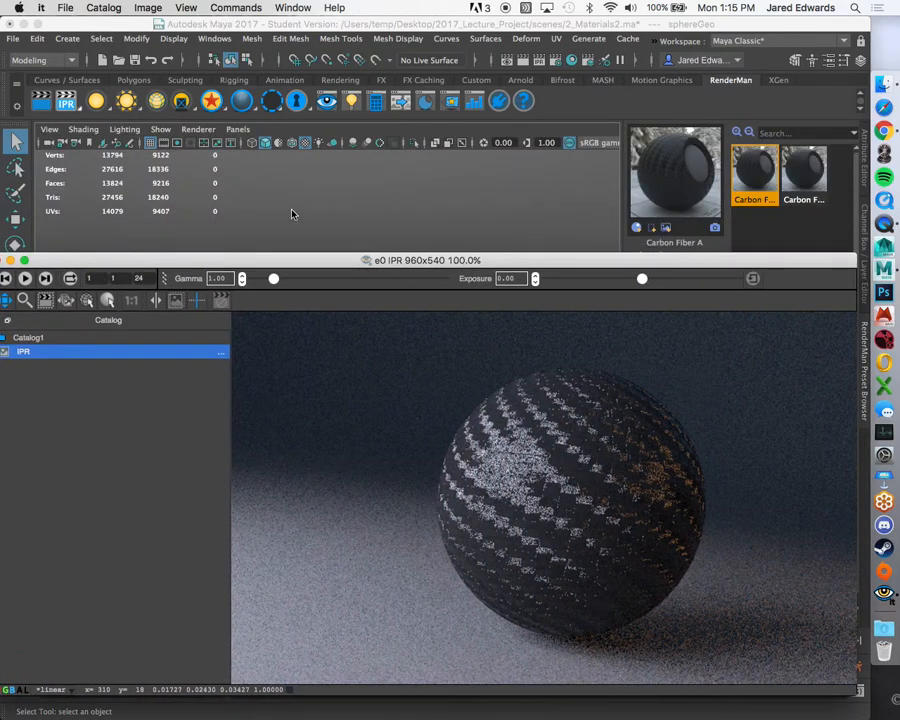
{"action": "left_click", "coordinate": [73, 105]}
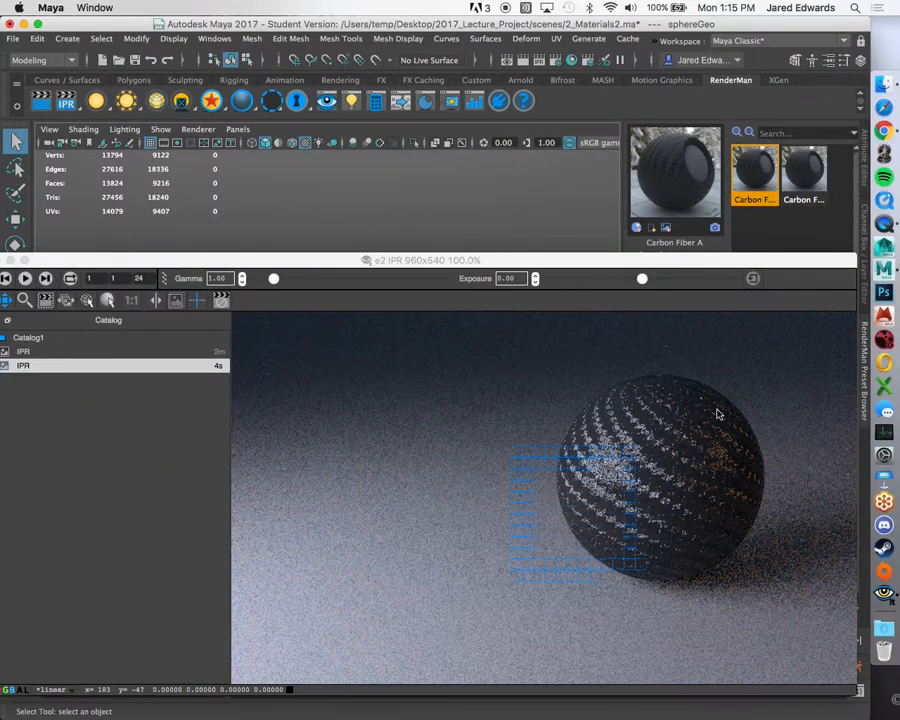
{"action": "left_click", "coordinate": [165, 261]}
{"action": "left_click_drag", "start_coordinate": [165, 261], "coordinate": [165, 461]}
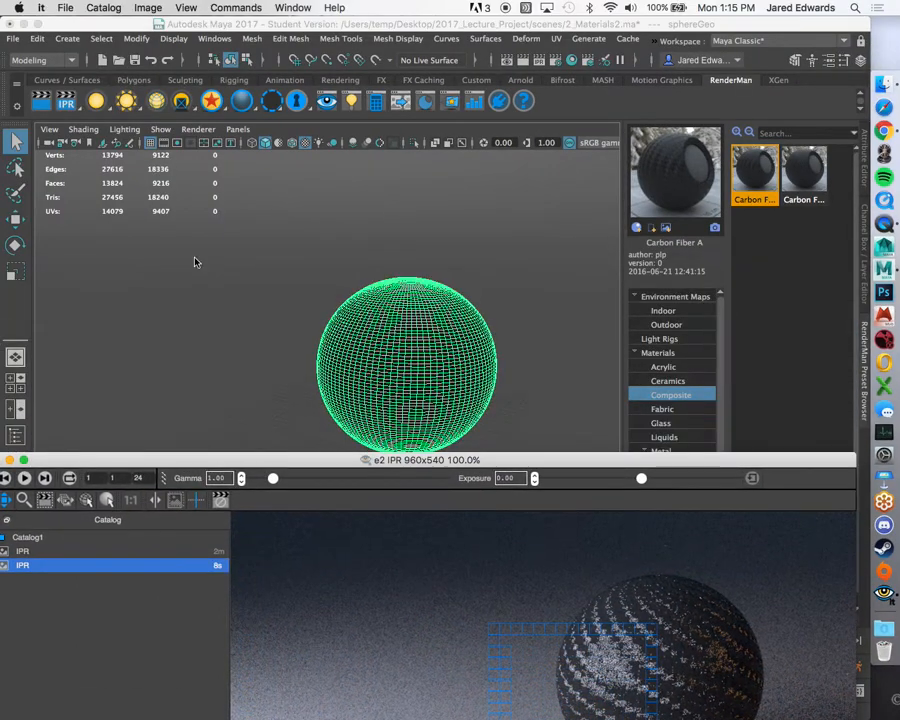
Restart the IPR through the current renderCam camera, bring the render window up and enlarge the image to 120%.
{"action": "right_click", "coordinate": [74, 99]}
{"action": "mouse_move", "coordinate": [94, 125]}
{"action": "left_click", "coordinate": [259, 126]}
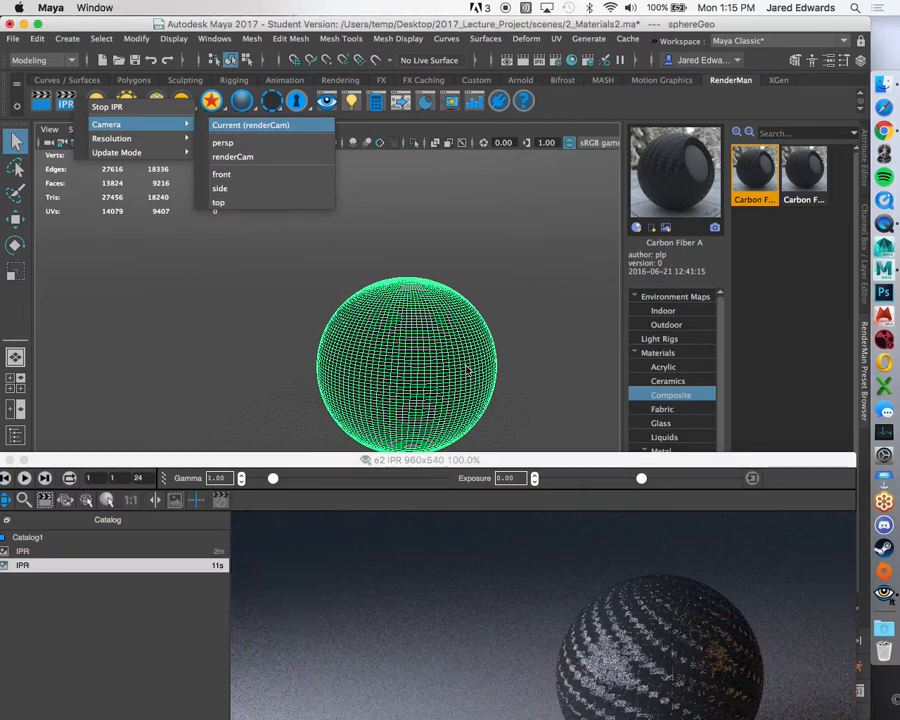
{"action": "left_click_drag", "start_coordinate": [563, 465], "coordinate": [523, 155]}
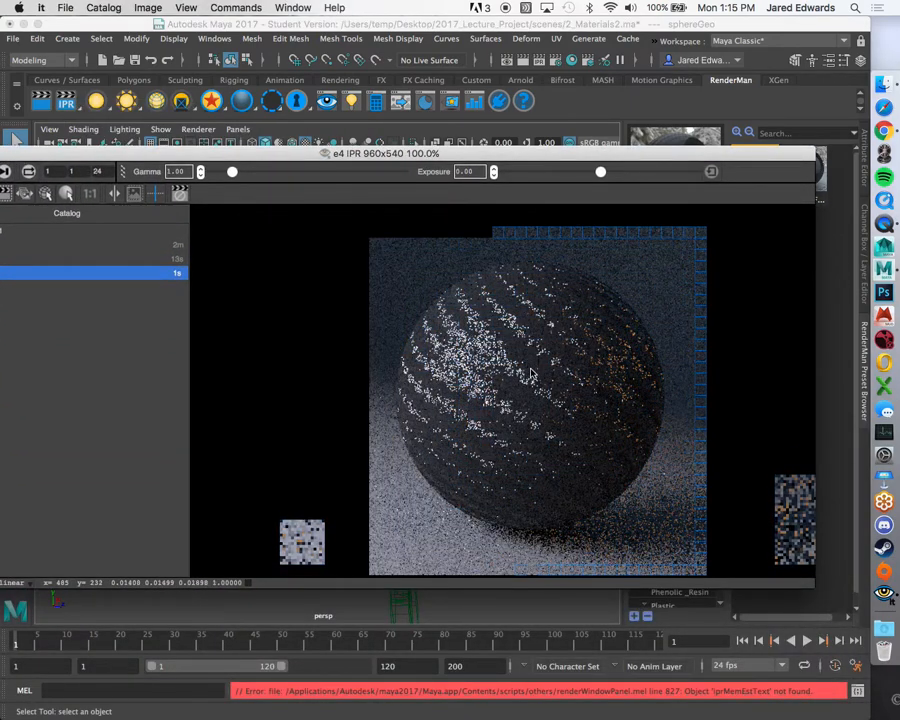
{"action": "scroll", "coordinate": [530, 375], "scroll_direction": "up", "scroll_amount": 2}
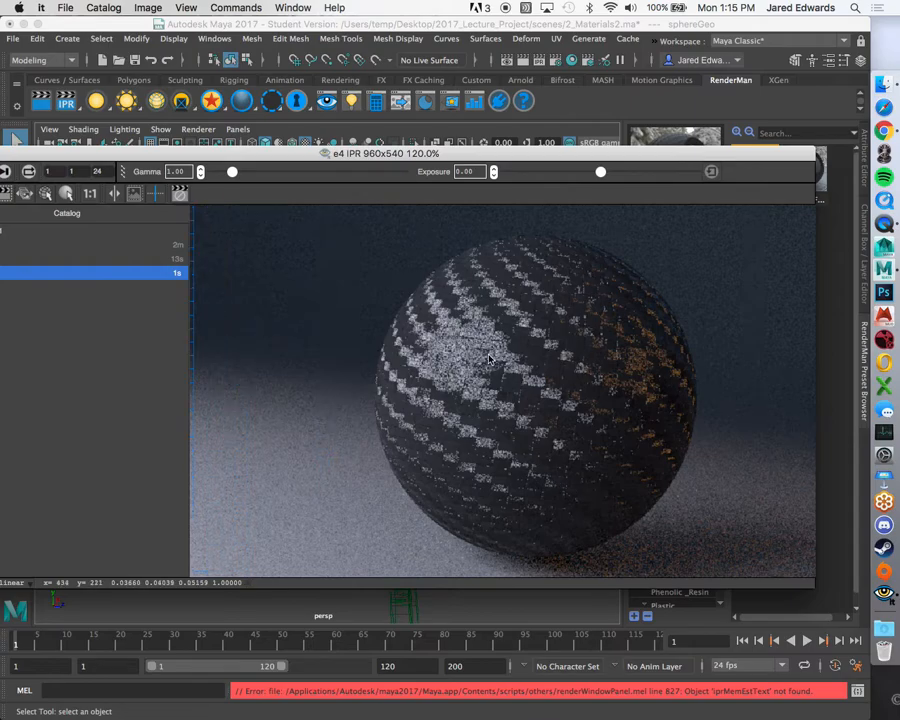
Import the violet-acrylic preset from the Acrylic materials, assign it to the selected sphere, and bring the IPR render into view.
{"action": "left_click_drag", "start_coordinate": [630, 160], "coordinate": [656, 494]}
{"action": "left_click", "coordinate": [670, 380]}
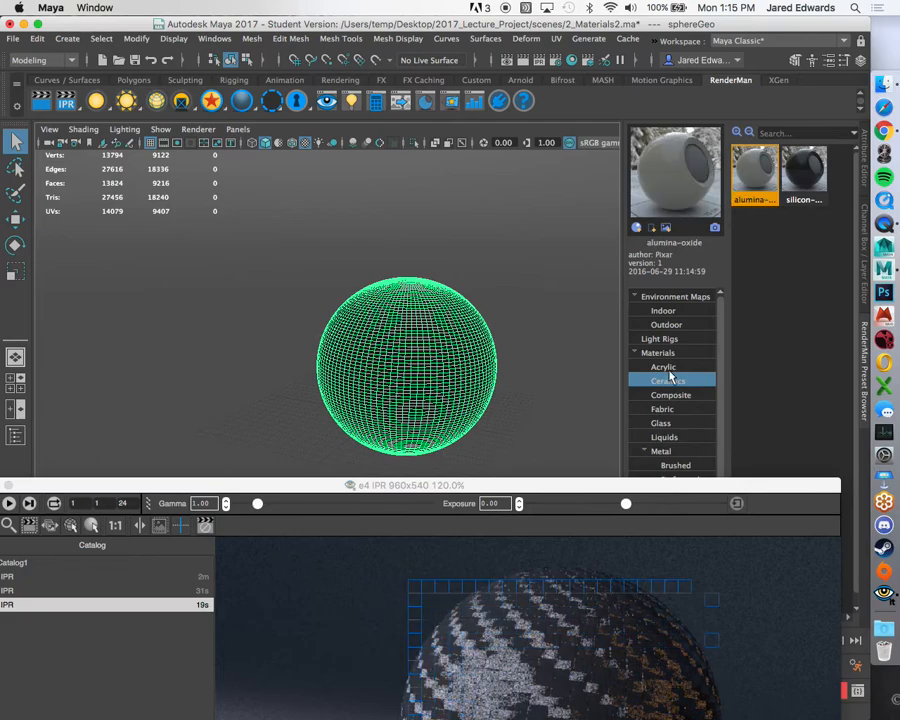
{"action": "left_click", "coordinate": [668, 368]}
{"action": "left_click", "coordinate": [675, 380]}
{"action": "left_click", "coordinate": [668, 367]}
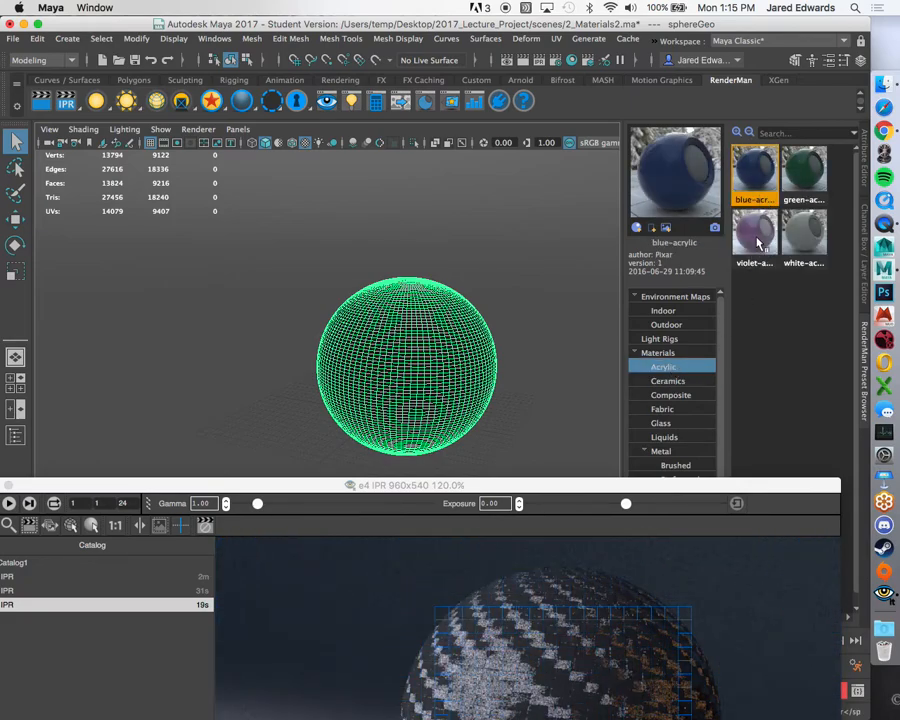
{"action": "mouse_move", "coordinate": [757, 236]}
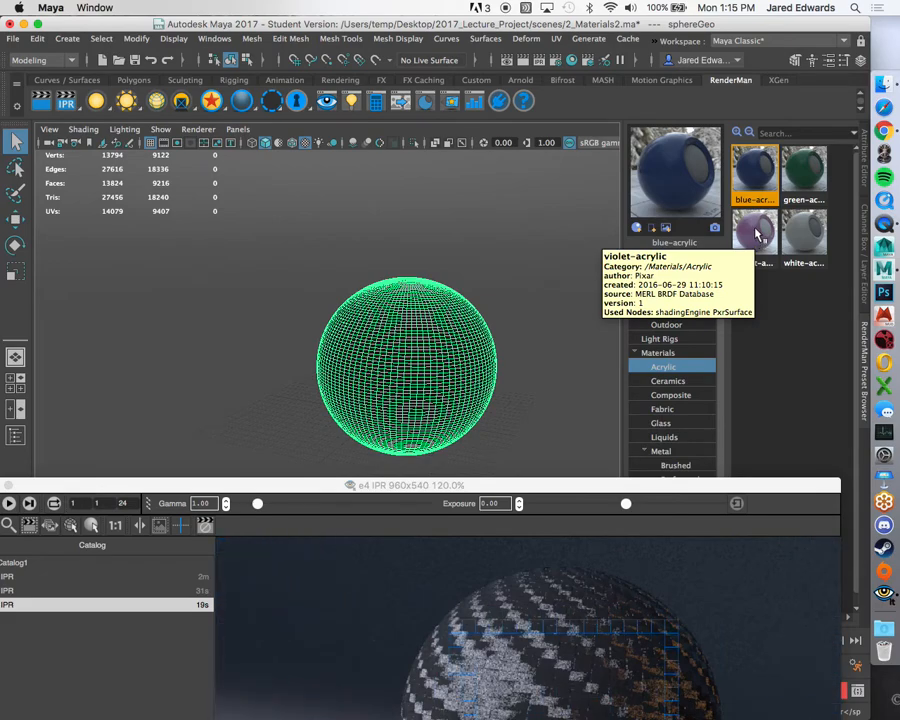
{"action": "right_click", "coordinate": [755, 229]}
{"action": "left_click", "coordinate": [755, 238]}
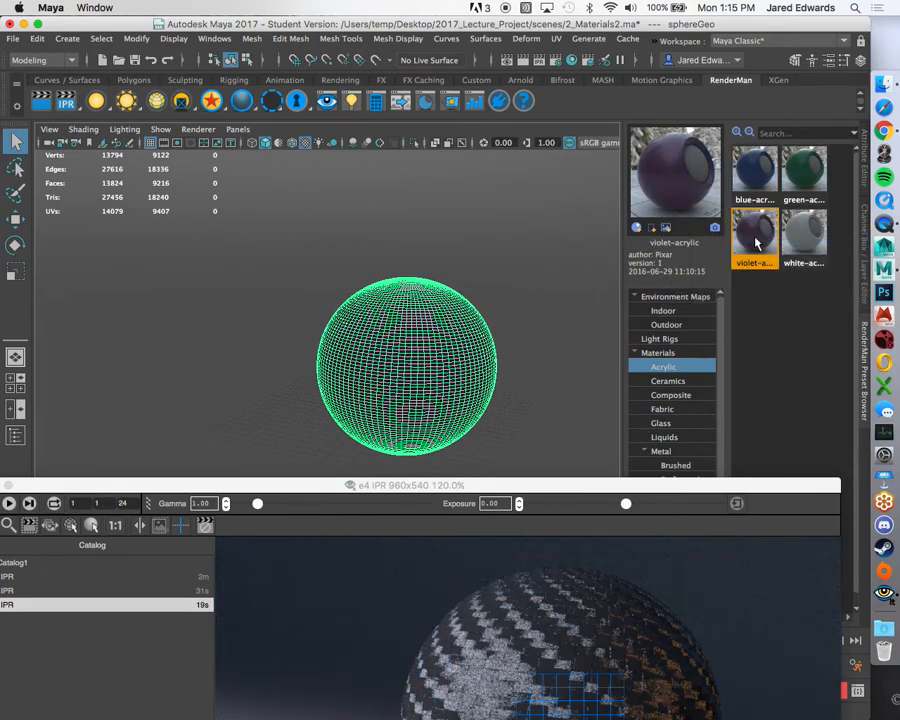
{"action": "left_click_drag", "start_coordinate": [598, 487], "coordinate": [603, 129]}
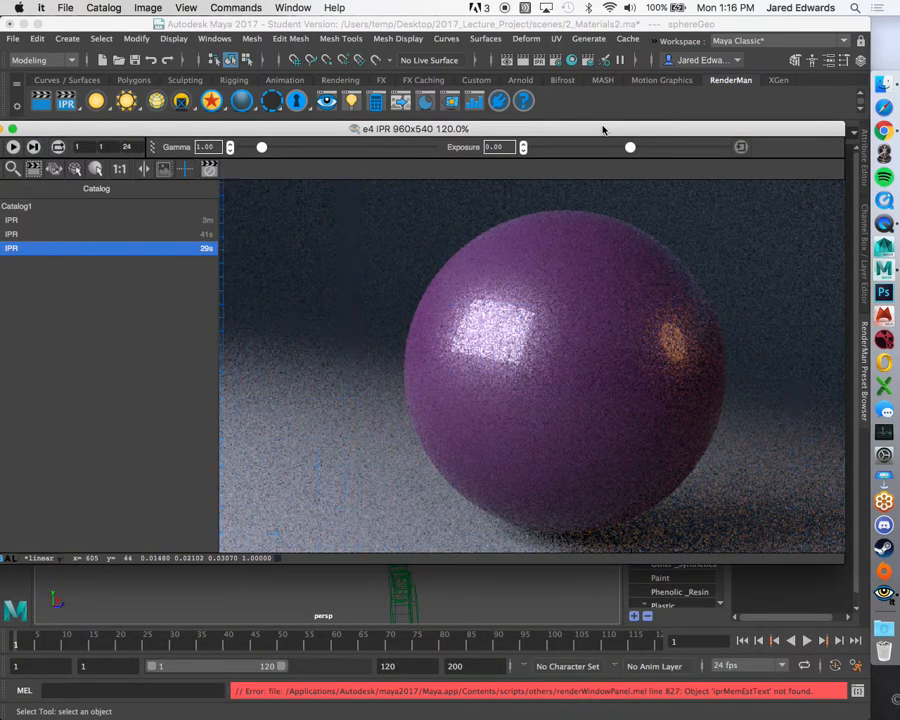
Move the render window clear of the viewport and open the attributes of the sphere's violet_acrylic material.
{"action": "left_click_drag", "start_coordinate": [603, 129], "coordinate": [462, 471]}
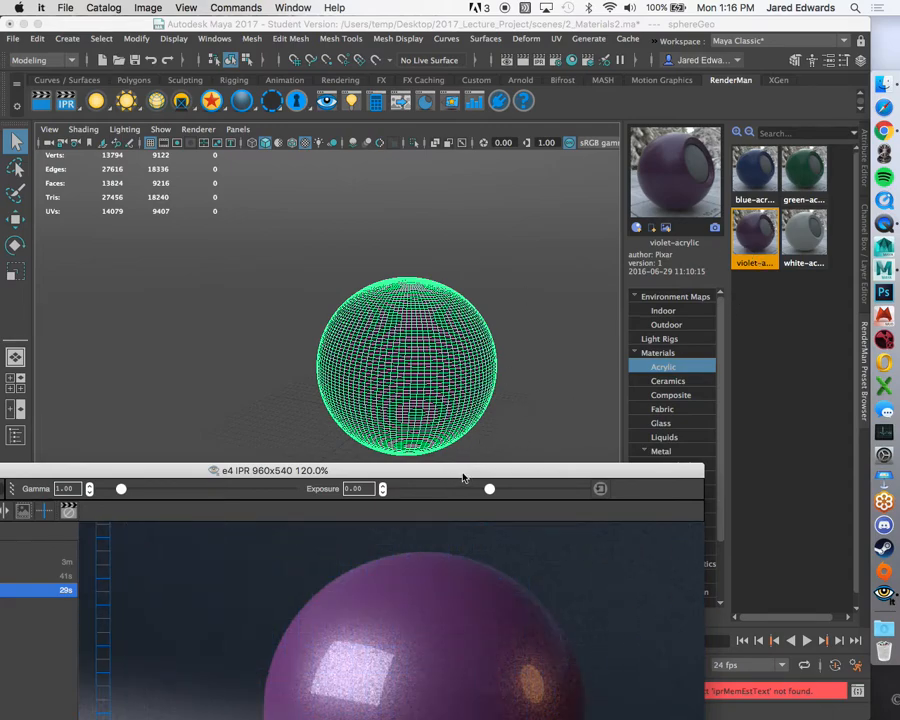
{"action": "left_click_drag", "start_coordinate": [464, 470], "coordinate": [458, 559]}
{"action": "left_click", "coordinate": [413, 367]}
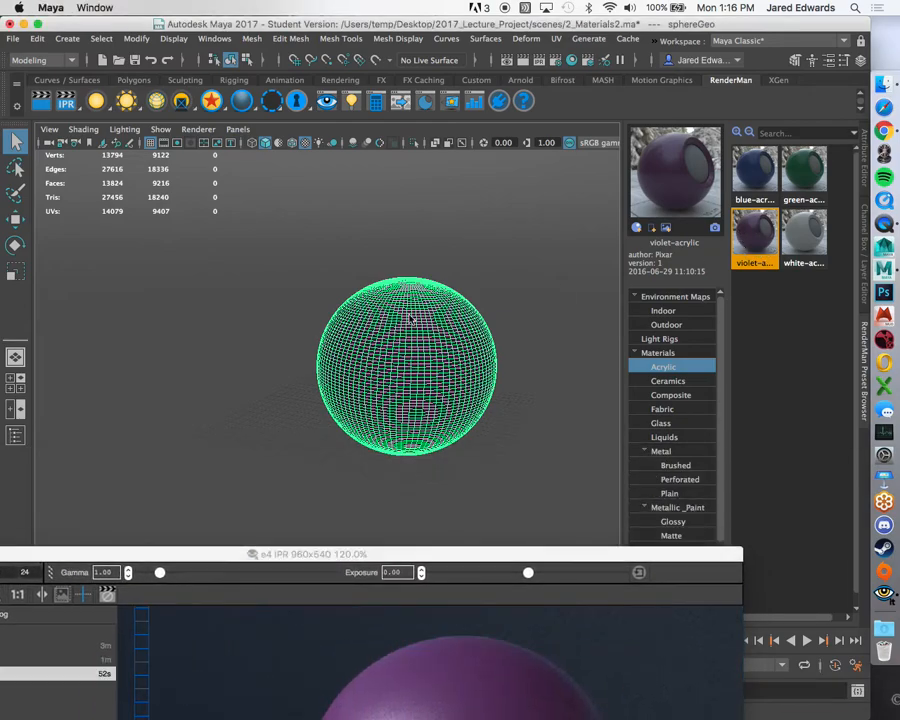
{"action": "right_click", "coordinate": [409, 316]}
{"action": "left_click_drag", "start_coordinate": [492, 554], "coordinate": [564, 713]}
{"action": "left_click", "coordinate": [425, 334]}
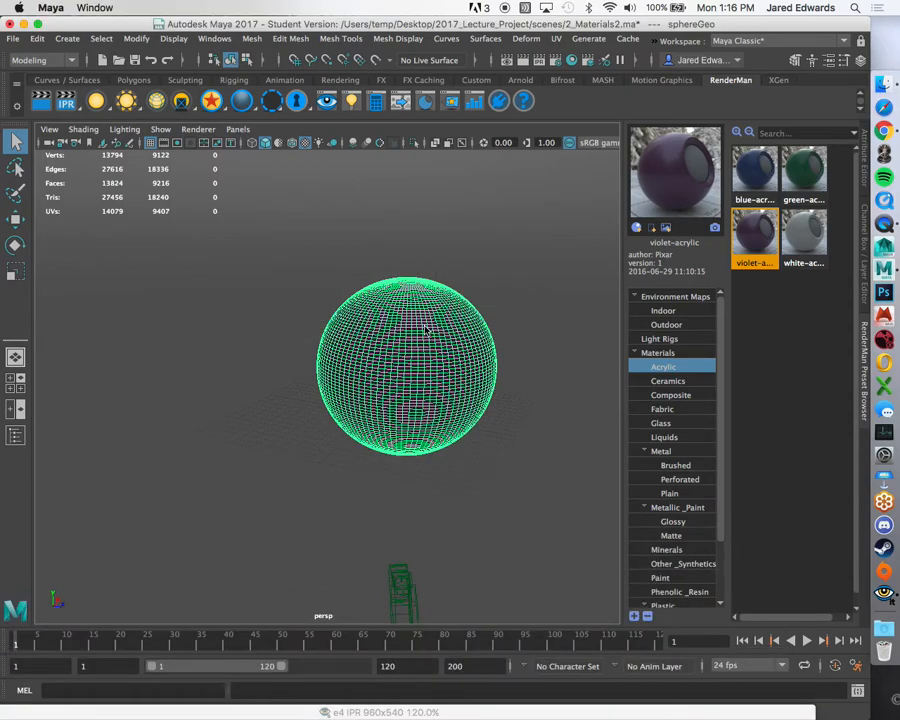
{"action": "right_click", "coordinate": [419, 316]}
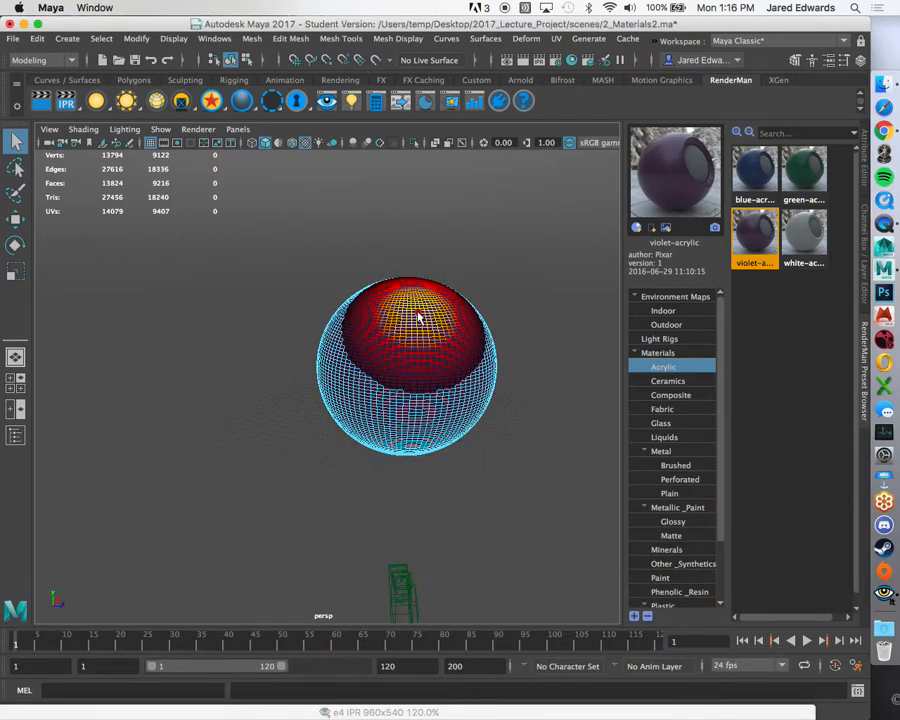
{"action": "right_click_drag", "start_coordinate": [372, 312], "coordinate": [438, 288]}
{"action": "right_click_drag", "start_coordinate": [419, 341], "coordinate": [415, 646]}
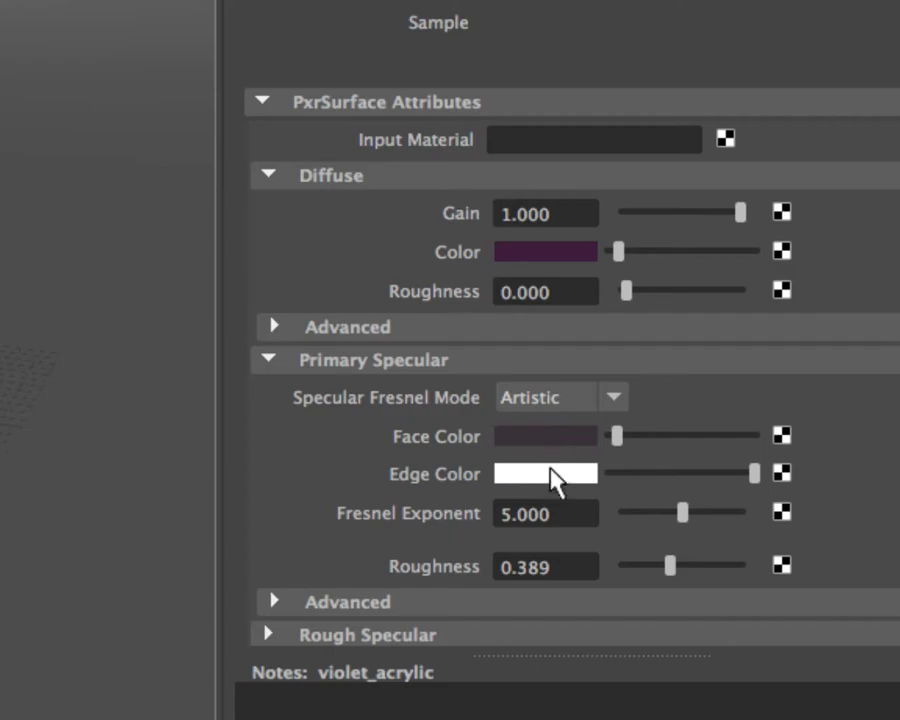
Examine the Fresnel Exponent and Roughness of violet_acrylic and compare its settings with the IPR render.
{"action": "left_click_drag", "start_coordinate": [548, 515], "coordinate": [512, 506]}
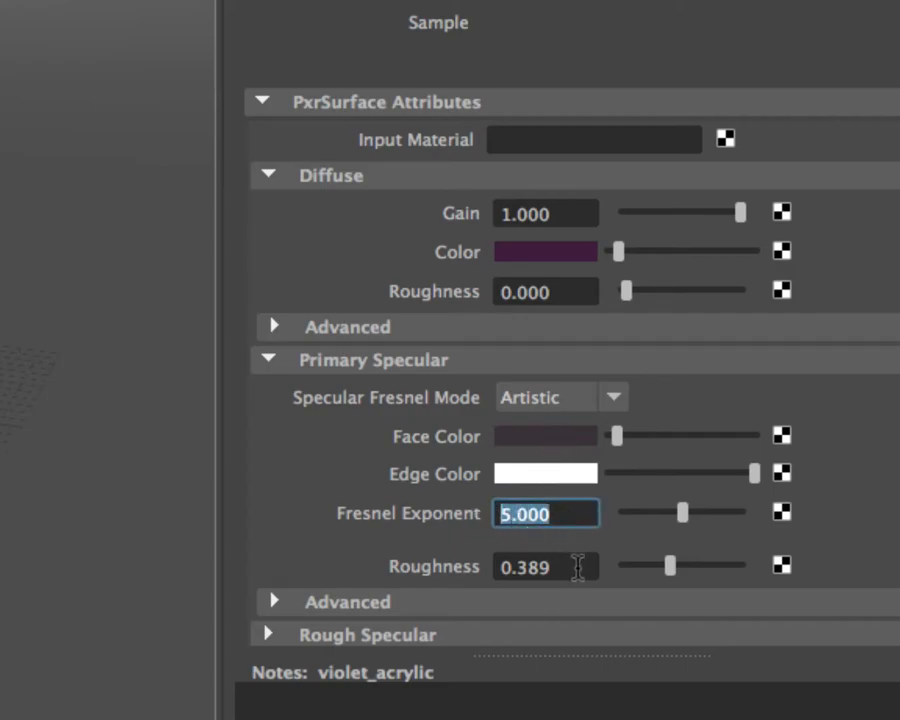
{"action": "left_click_drag", "start_coordinate": [578, 567], "coordinate": [437, 567]}
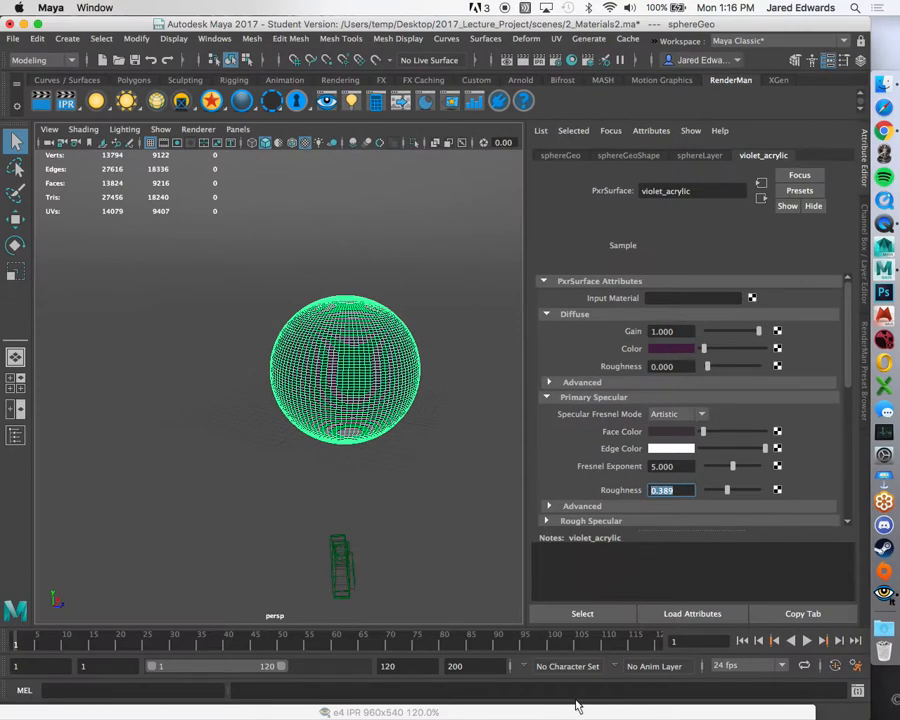
{"action": "left_click_drag", "start_coordinate": [576, 706], "coordinate": [296, 134]}
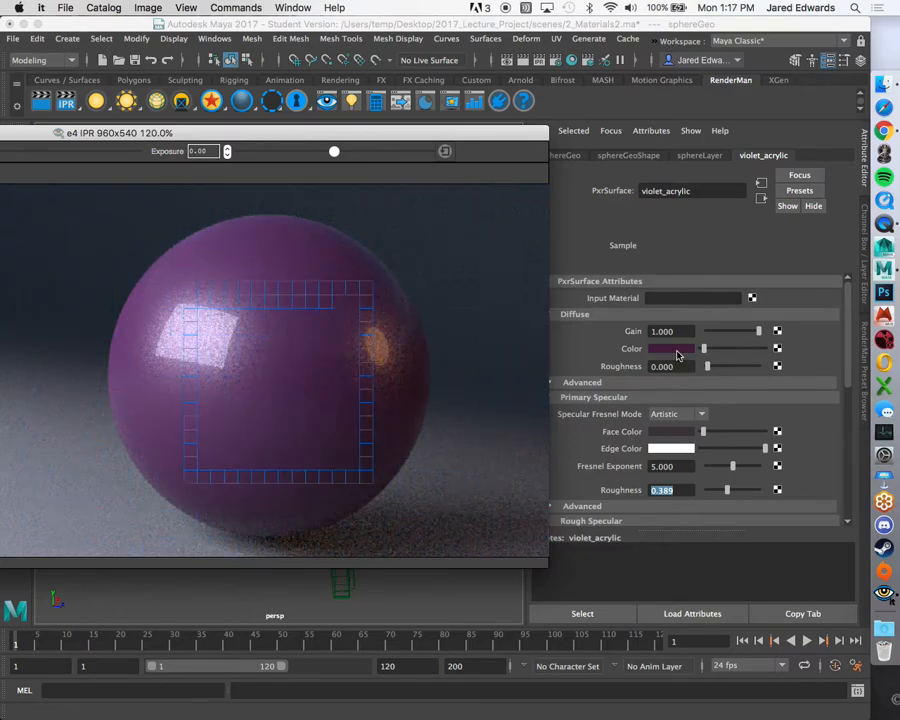
{"action": "left_click_drag", "start_coordinate": [516, 135], "coordinate": [520, 597]}
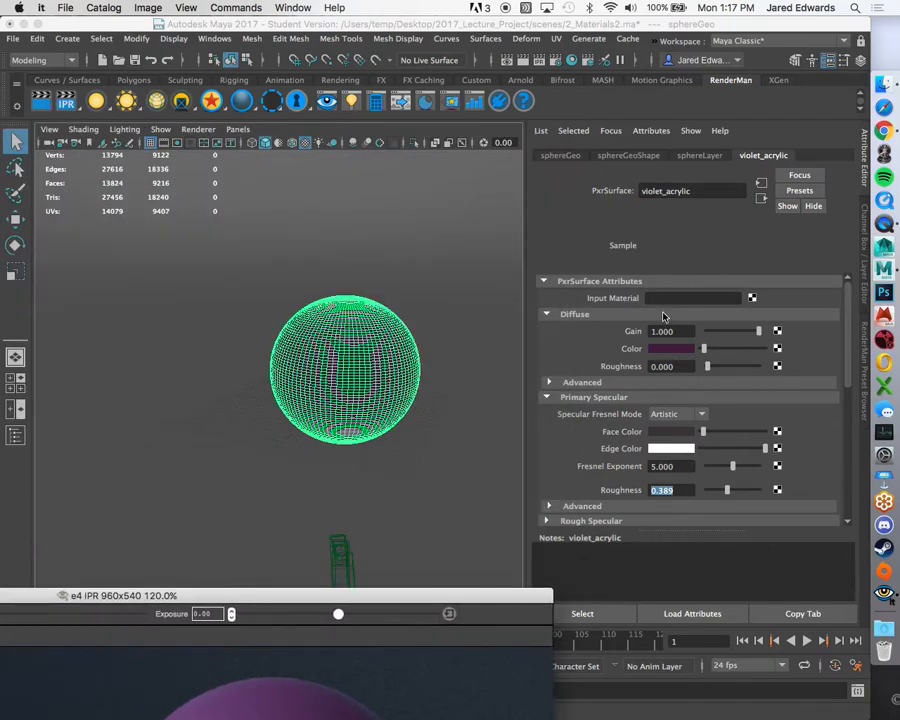
Return to the RenderMan Preset Browser and look through the Acrylic, Composite and Ceramics presets.
{"action": "left_click", "coordinate": [866, 366]}
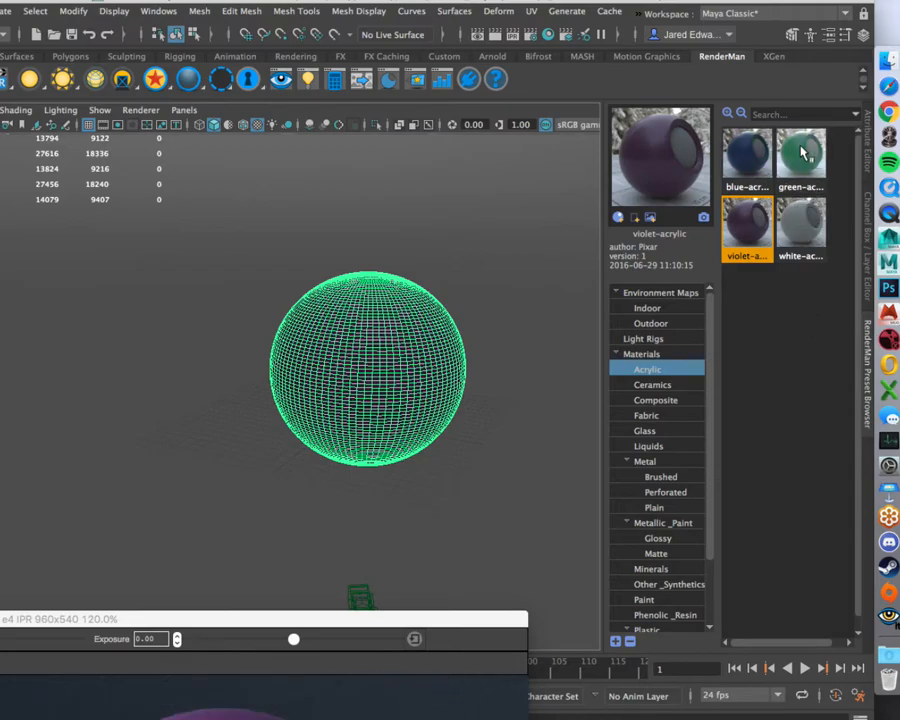
{"action": "mouse_move", "coordinate": [803, 228]}
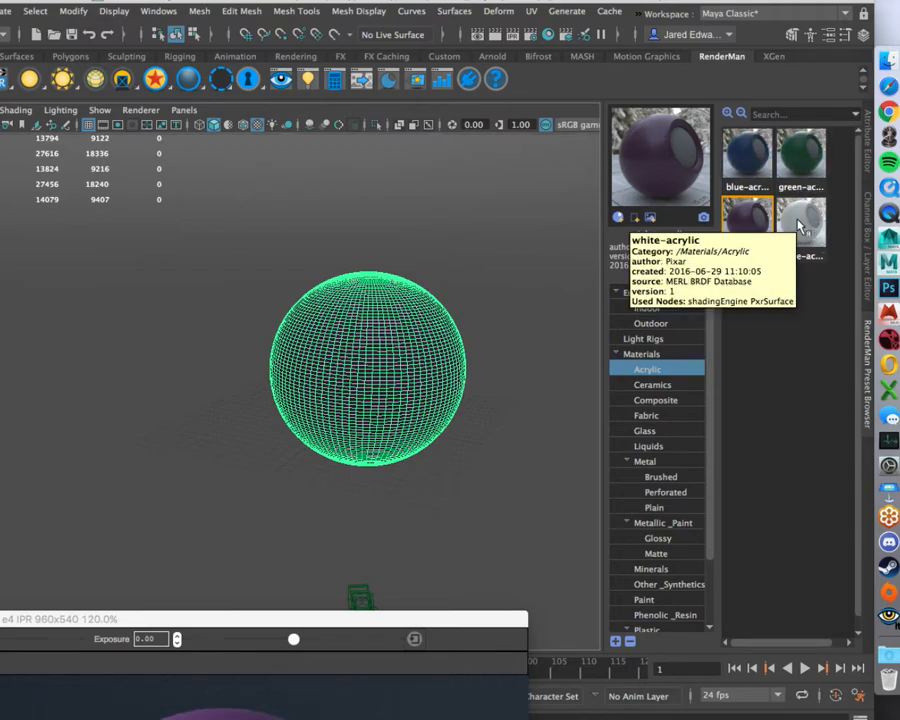
{"action": "left_click", "coordinate": [662, 400]}
{"action": "left_click", "coordinate": [650, 389]}
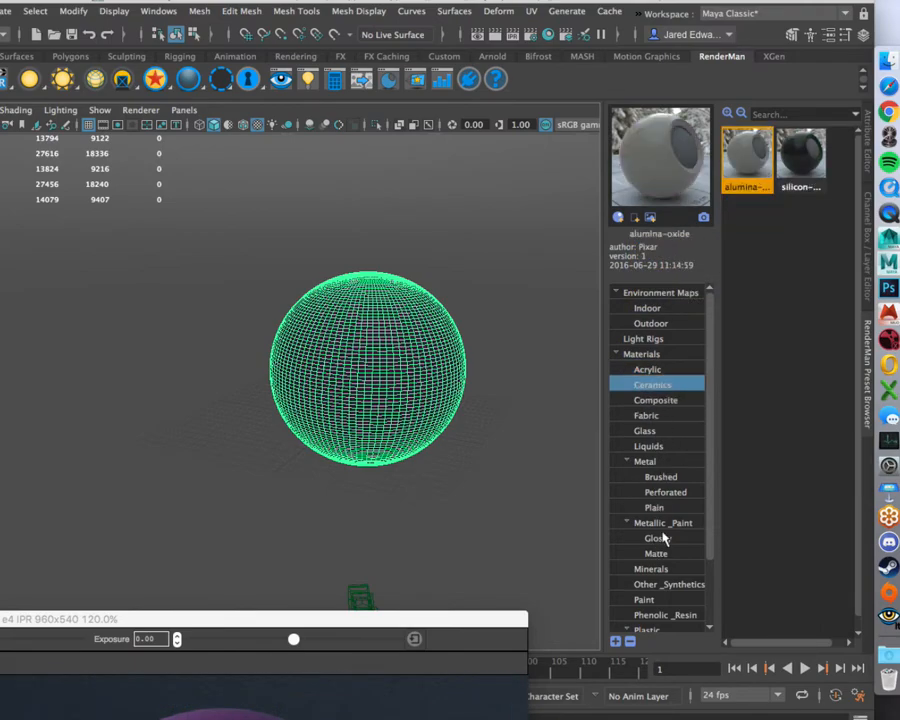
Import the Copper Hammered preset from the Metal materials, assign it to the selected sphere, and bring the IPR render into view.
{"action": "left_click", "coordinate": [657, 464]}
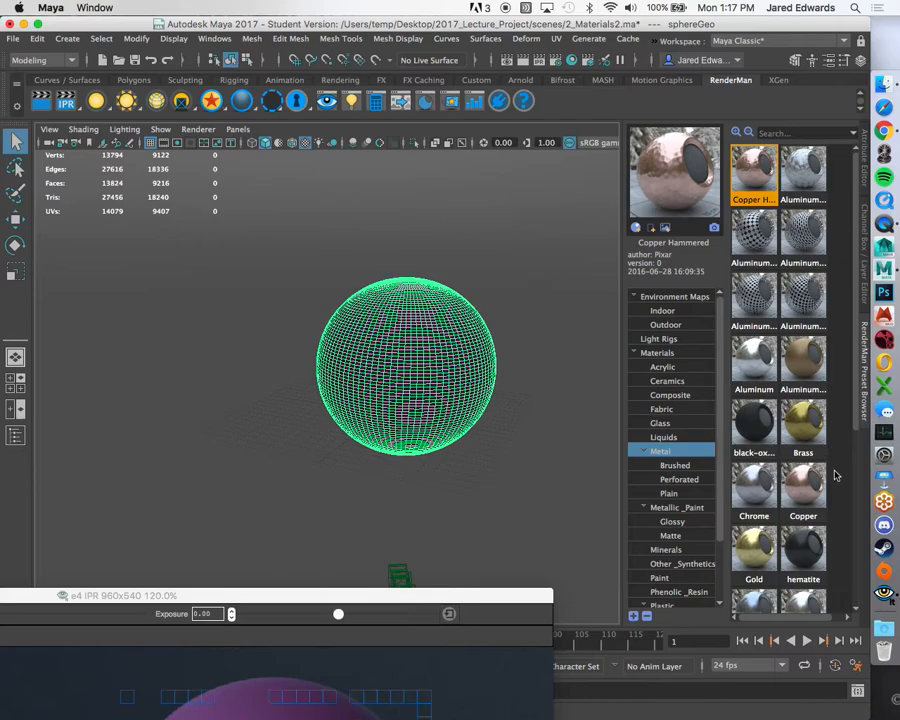
{"action": "right_click", "coordinate": [760, 170]}
{"action": "left_click", "coordinate": [780, 172]}
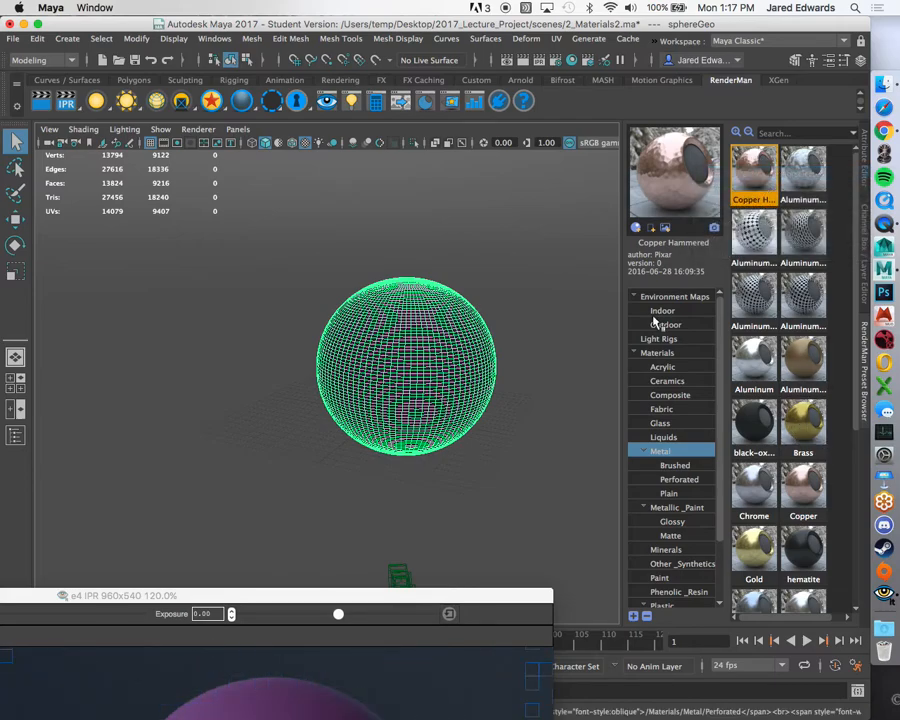
{"action": "left_click_drag", "start_coordinate": [372, 597], "coordinate": [408, 183]}
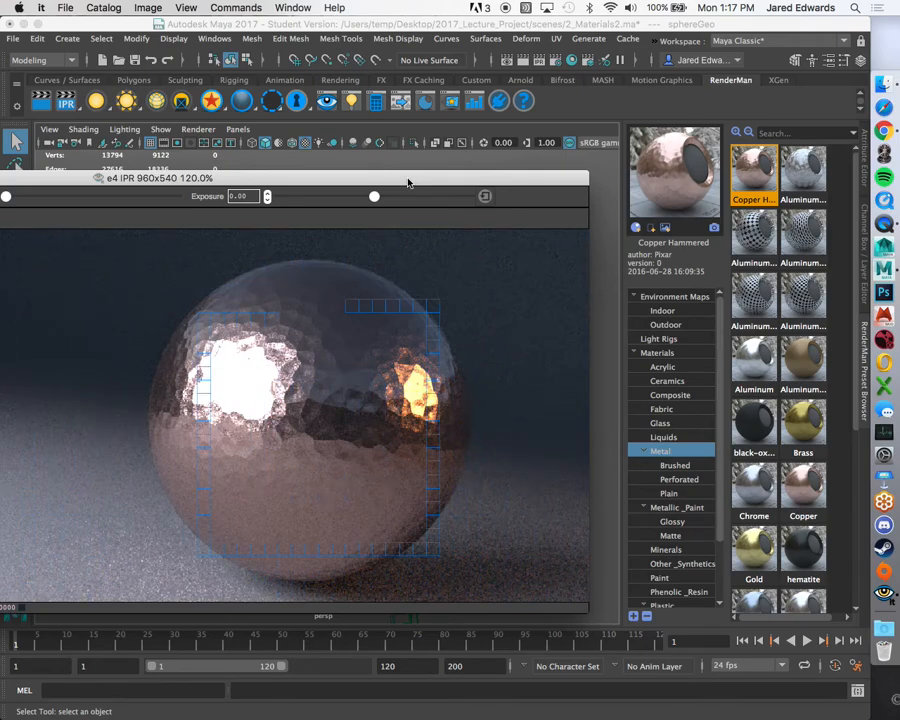
Move the render window off the viewport and open the attributes of the sphere's Copper_Hammered material.
{"action": "left_click_drag", "start_coordinate": [408, 183], "coordinate": [438, 699]}
{"action": "left_click", "coordinate": [424, 393]}
{"action": "left_click", "coordinate": [405, 302]}
{"action": "right_click_drag", "start_coordinate": [405, 302], "coordinate": [401, 625]}
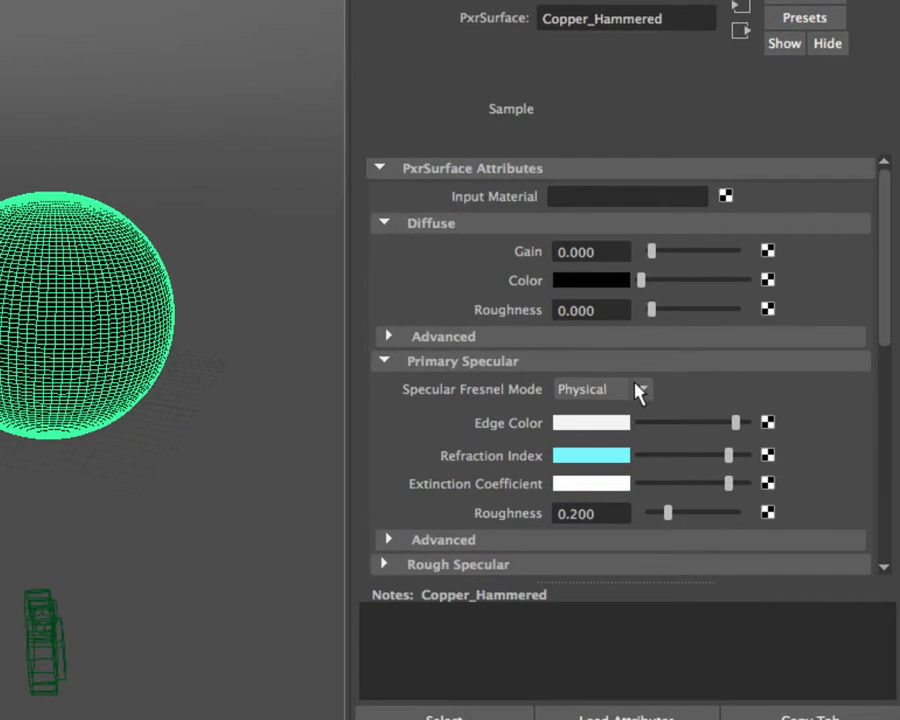
Inspect the Specular Fresnel Mode options and the Refraction Index of the Copper_Hammered material.
{"action": "left_click", "coordinate": [638, 390]}
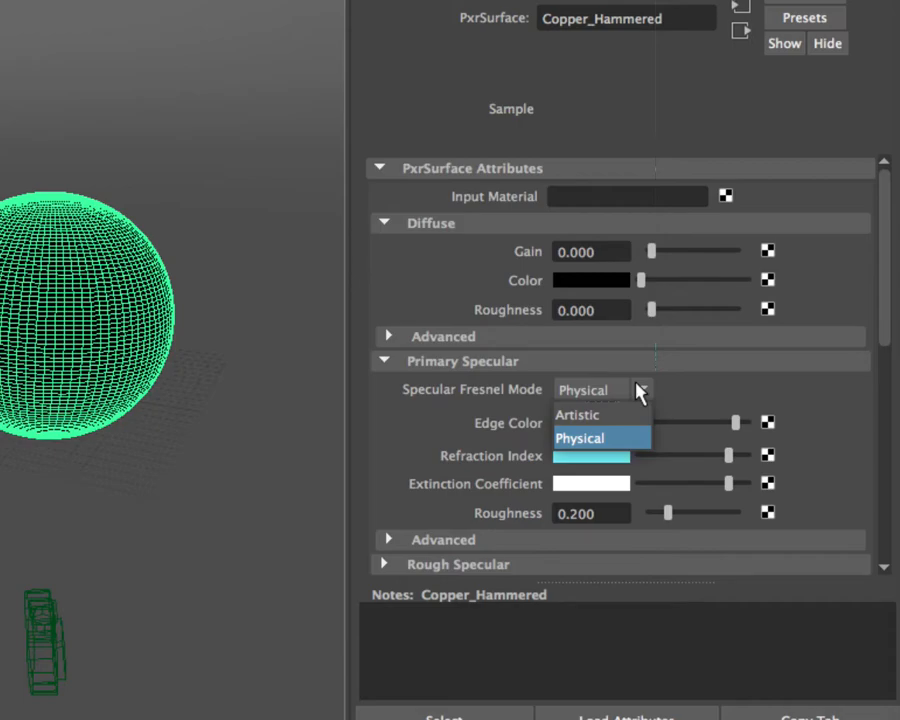
{"action": "left_click", "coordinate": [639, 390]}
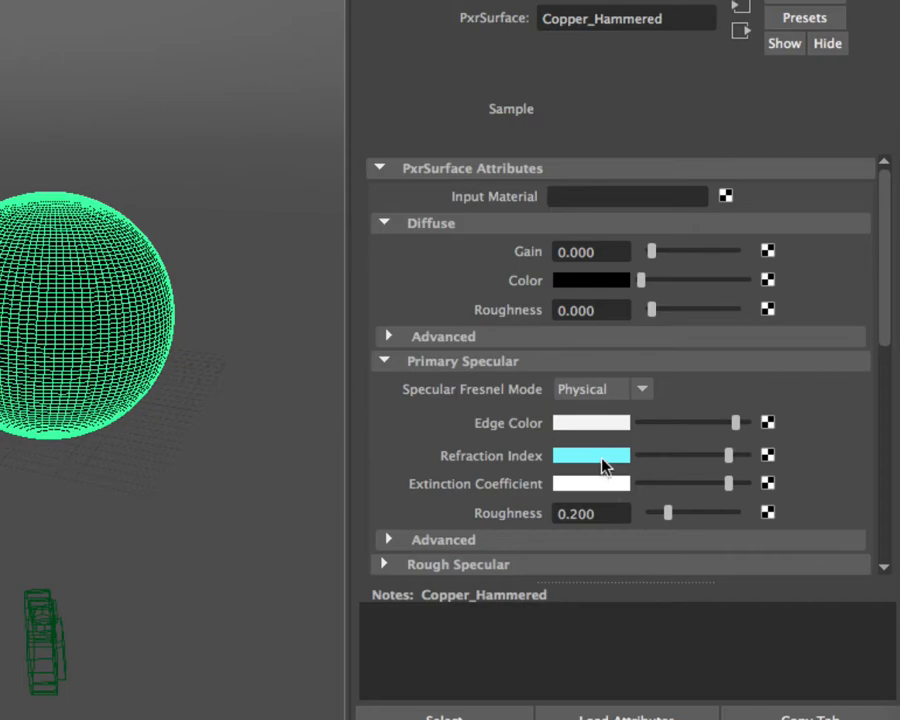
{"action": "mouse_move", "coordinate": [603, 463]}
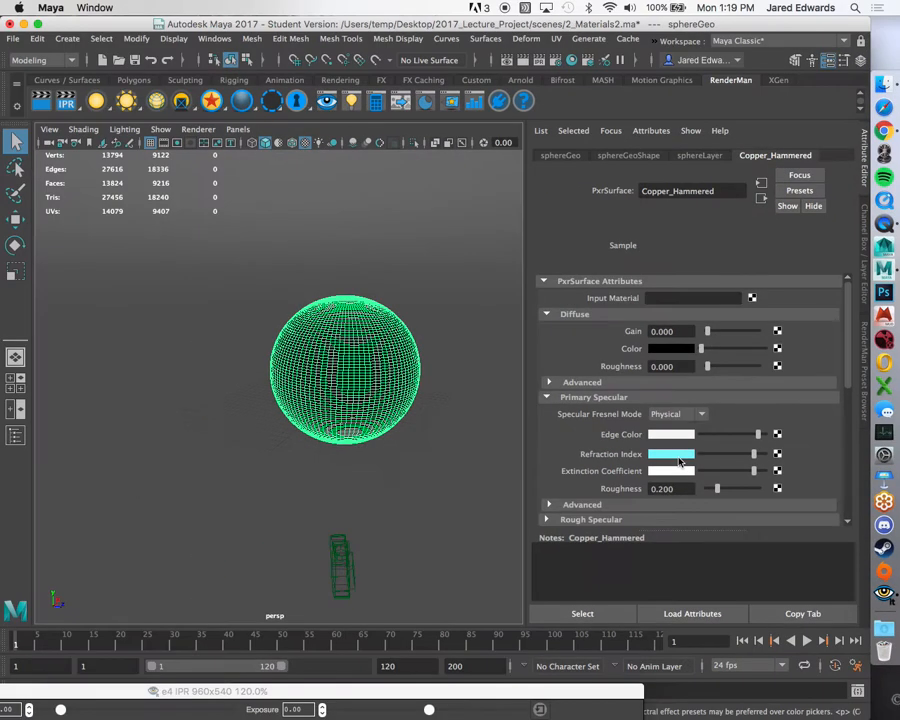
Return to the RenderMan Preset Browser and look through the Metal presets, from Copper down to Titanium.
{"action": "left_click", "coordinate": [865, 337]}
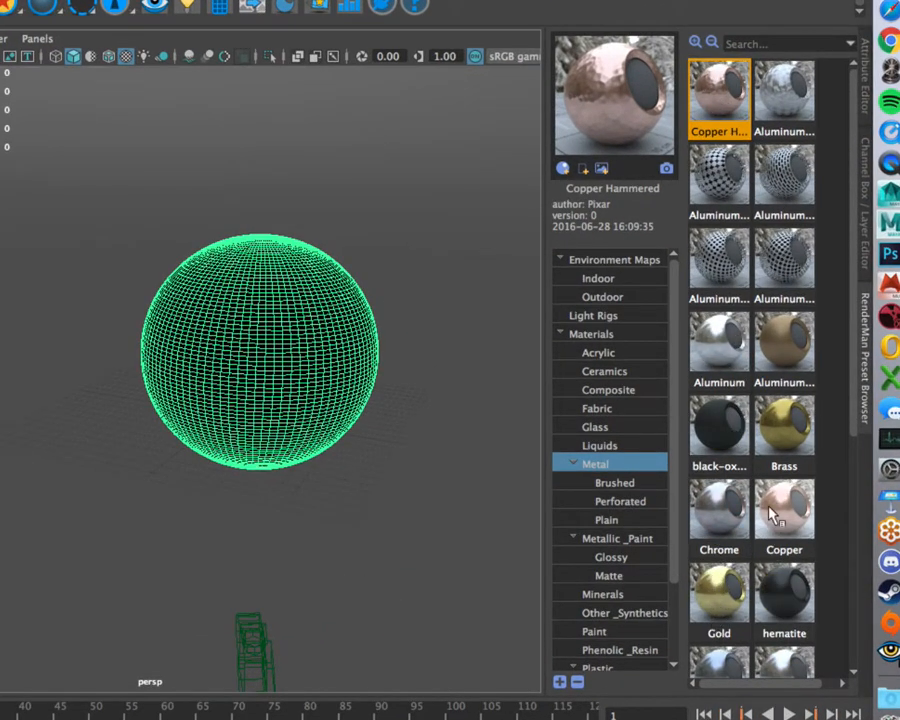
{"action": "mouse_move", "coordinate": [778, 525]}
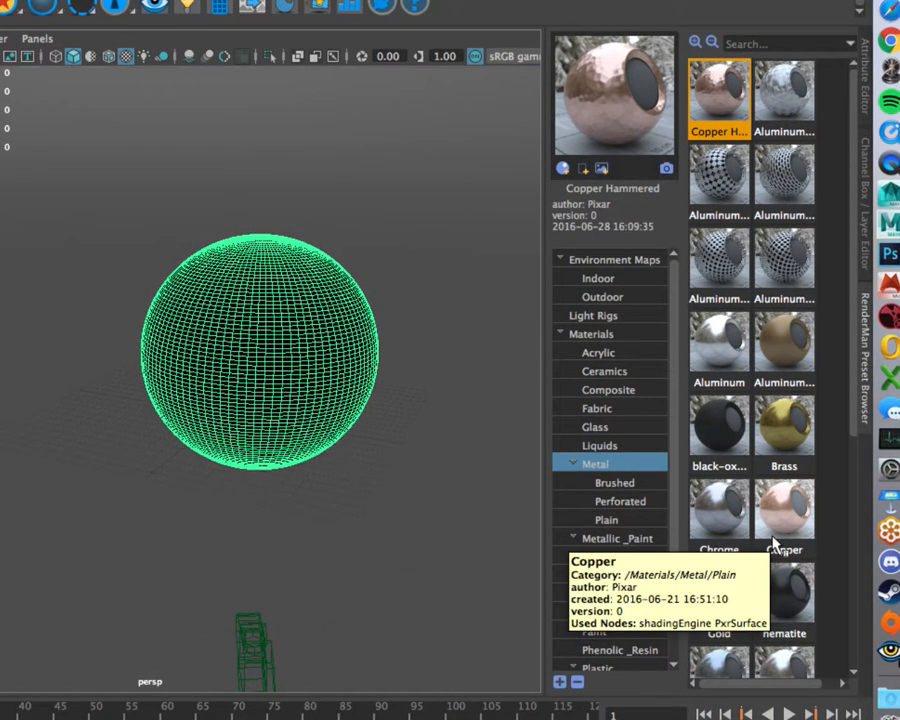
{"action": "scroll", "coordinate": [788, 512], "scroll_direction": "down", "scroll_amount": 1}
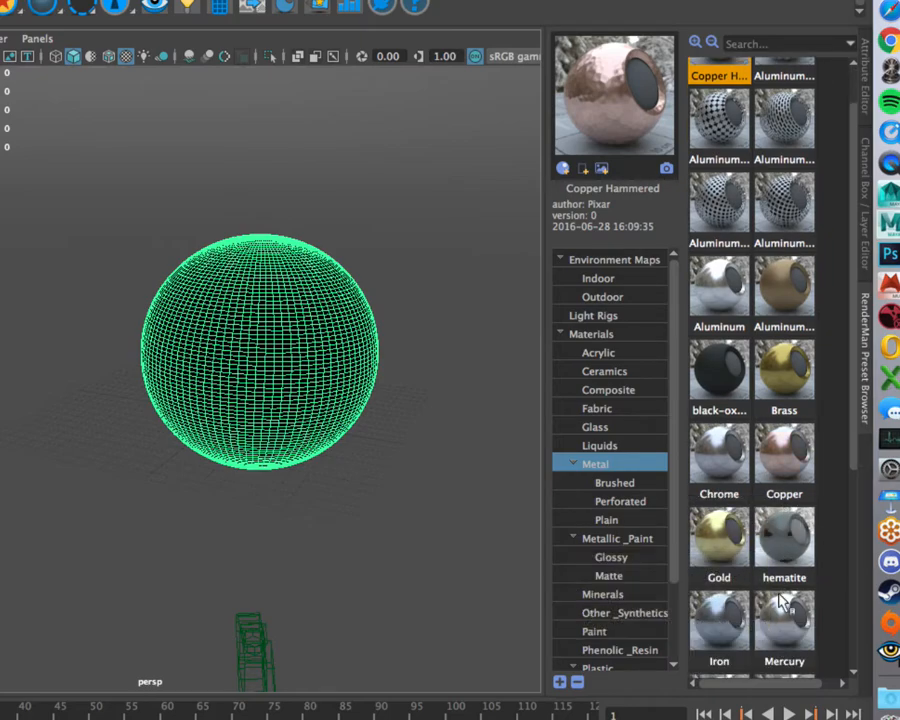
{"action": "scroll", "coordinate": [840, 563], "scroll_direction": "down", "scroll_amount": 3}
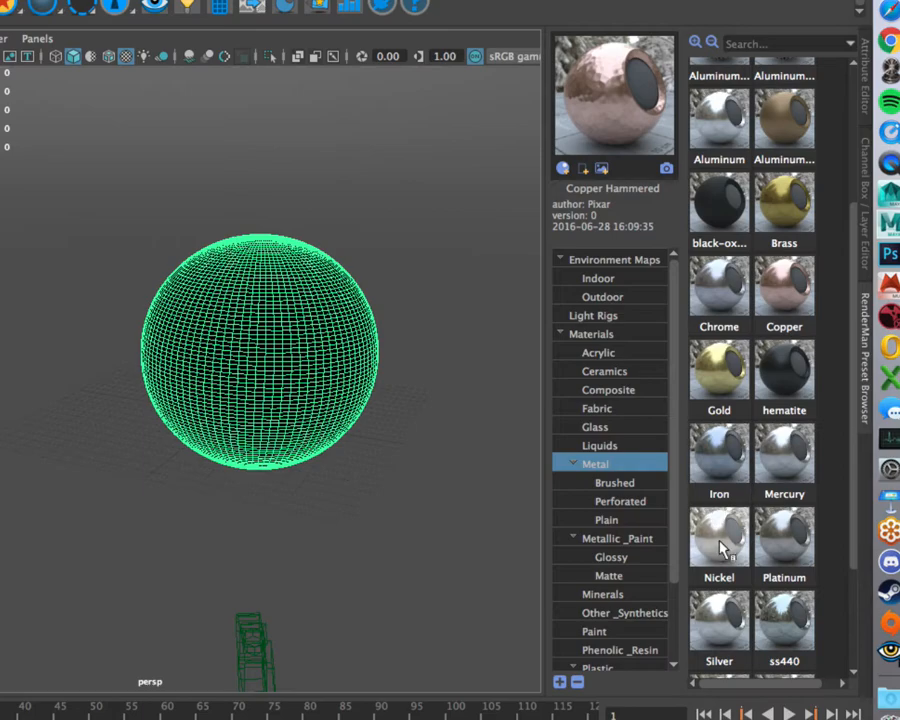
{"action": "scroll", "coordinate": [780, 546], "scroll_direction": "down", "scroll_amount": 2}
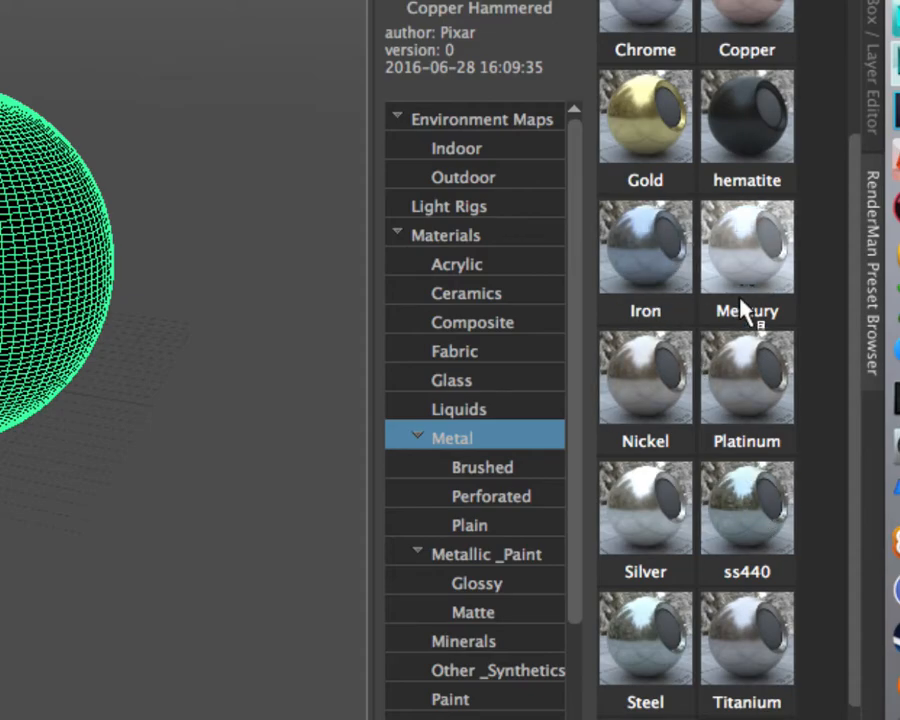
Switch to Chrome to view the reference image on the Diffuse & Specular Materials lesson page, and return to Maya.
{"action": "scroll", "coordinate": [815, 490], "scroll_direction": "down", "scroll_amount": 1}
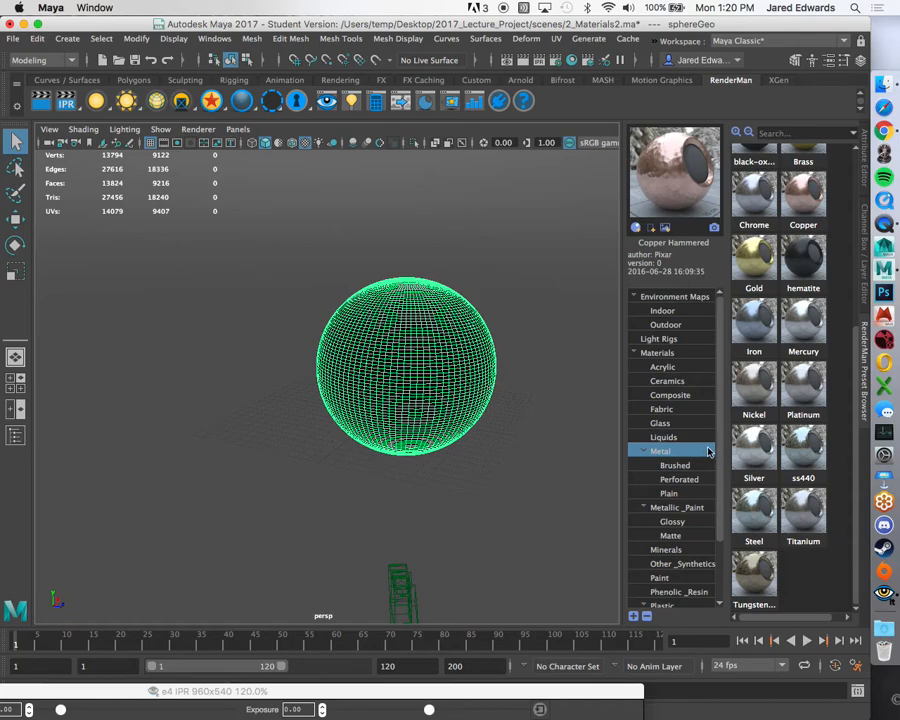
{"action": "left_click", "coordinate": [884, 131]}
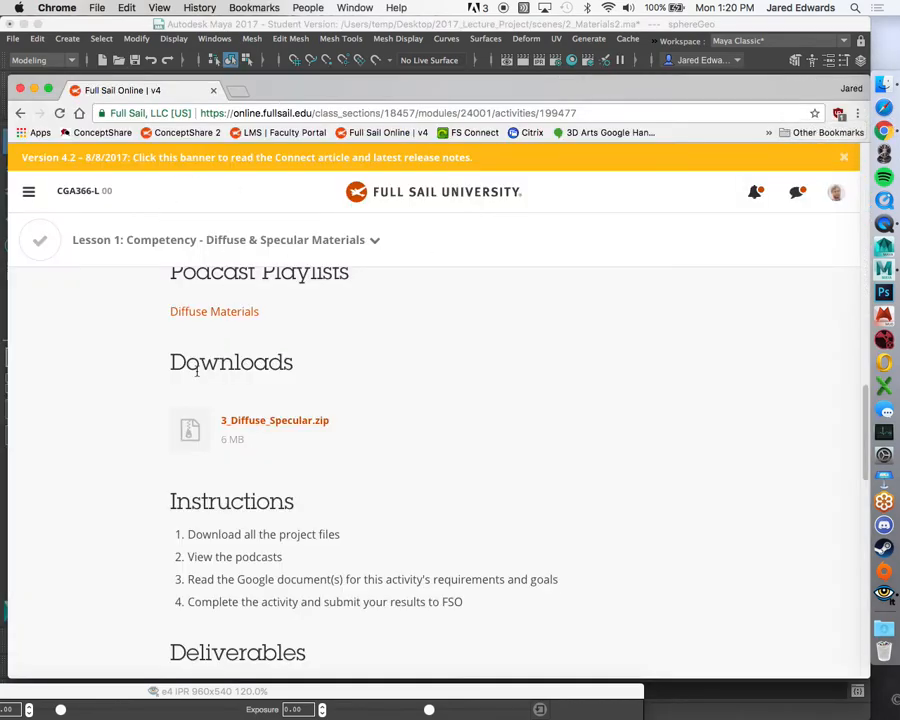
{"action": "scroll", "coordinate": [197, 370], "scroll_direction": "down", "scroll_amount": 10}
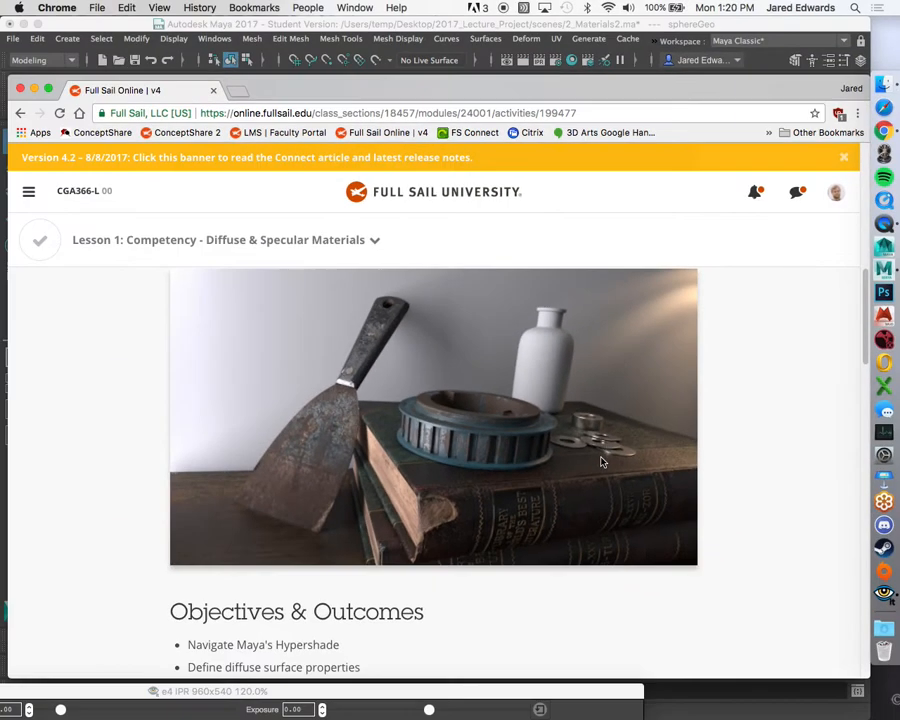
{"action": "key", "text": "super+Tab"}
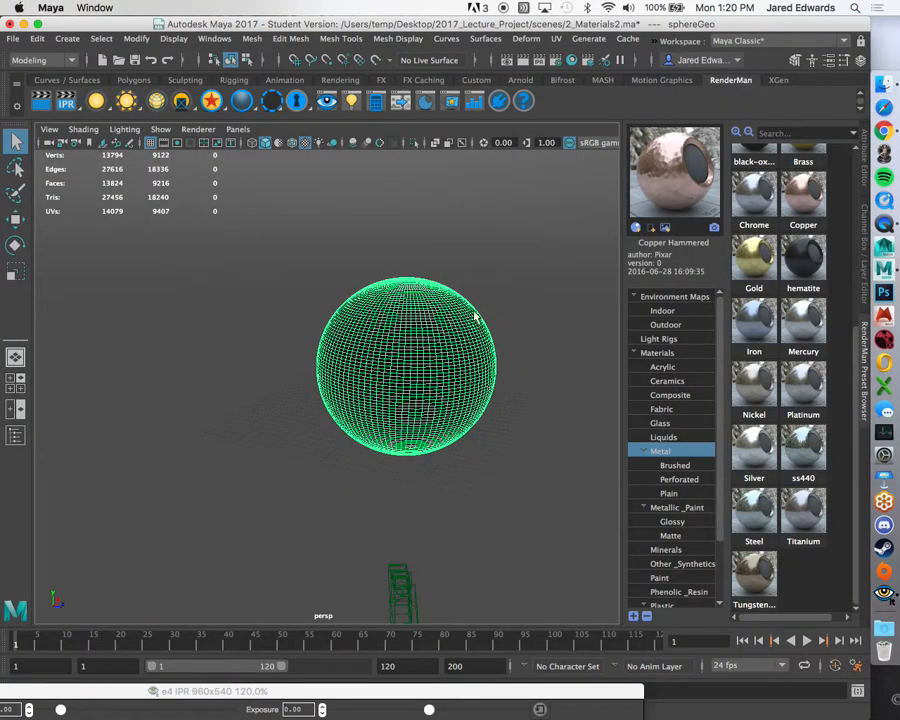
Hide the RenderMan Preset Browser and frame the sphere in the enlarged perspective view.
{"action": "scroll", "coordinate": [390, 600], "scroll_direction": "up", "scroll_amount": 2}
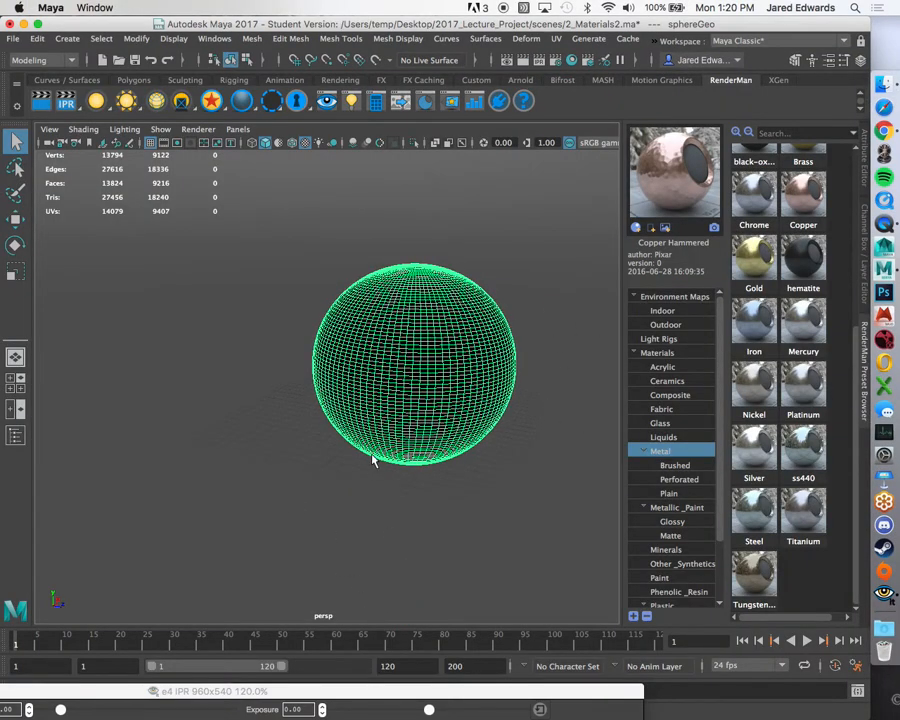
{"action": "left_click", "coordinate": [864, 346]}
{"action": "left_click_drag", "start_coordinate": [458, 322], "coordinate": [430, 301], "text": "alt"}
{"action": "right_click_drag", "start_coordinate": [430, 301], "coordinate": [440, 310], "text": "alt"}
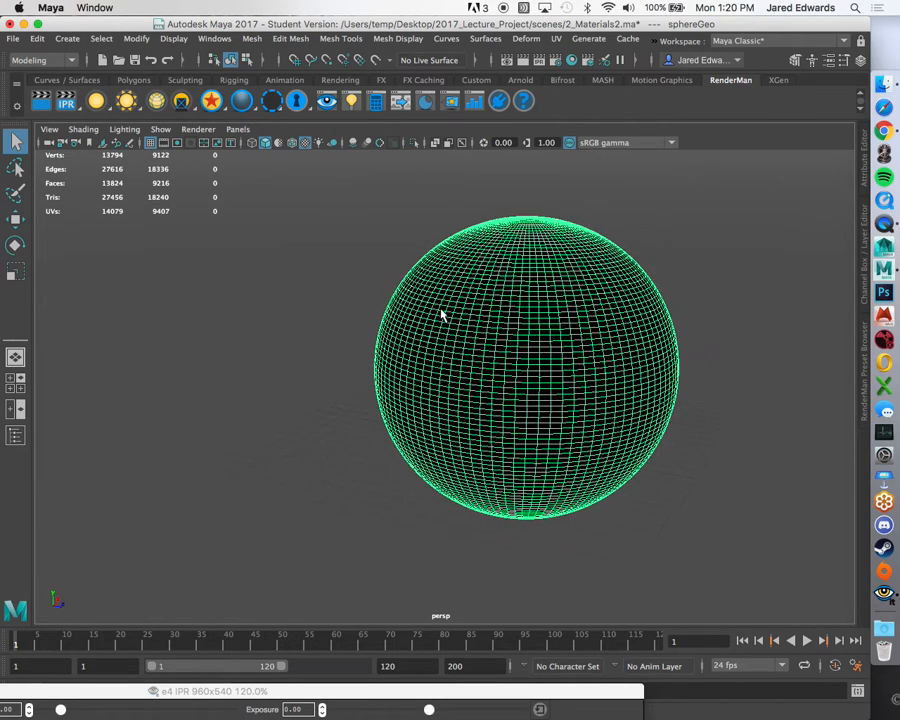
{"action": "key", "text": "f"}
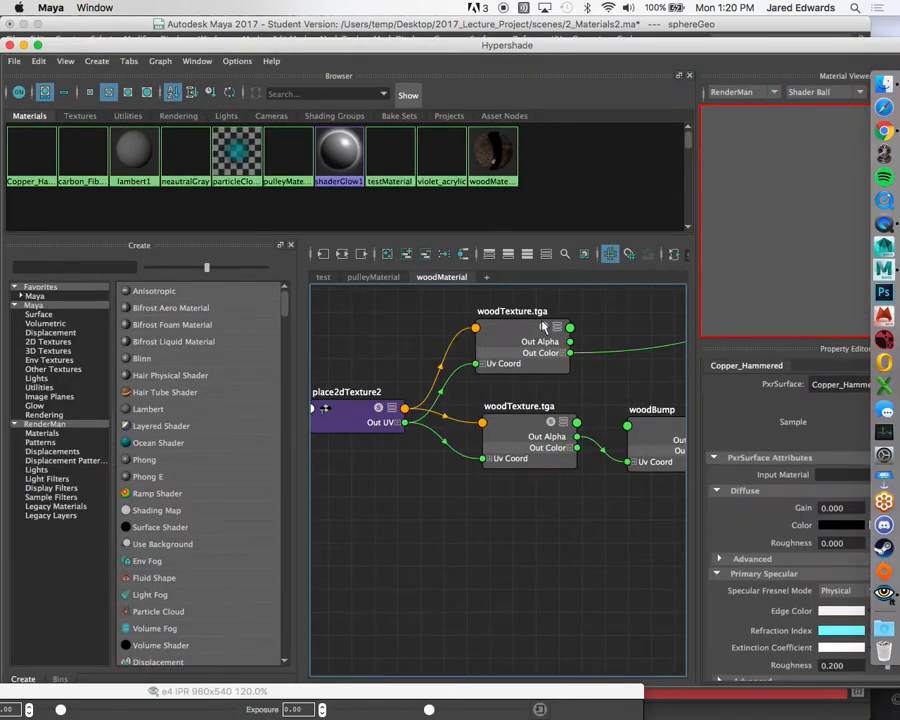
Remove the Material Viewer from the Hypershade, shrink the window and place it over the middle of the viewport.
{"action": "double_click", "coordinate": [654, 46]}
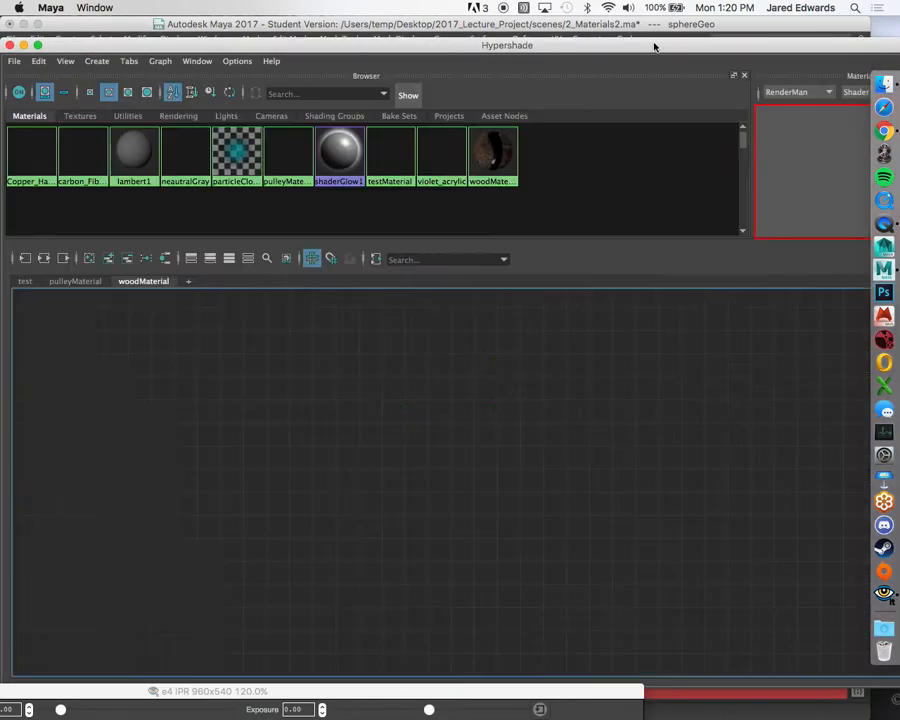
{"action": "left_click_drag", "start_coordinate": [630, 44], "coordinate": [440, 78]}
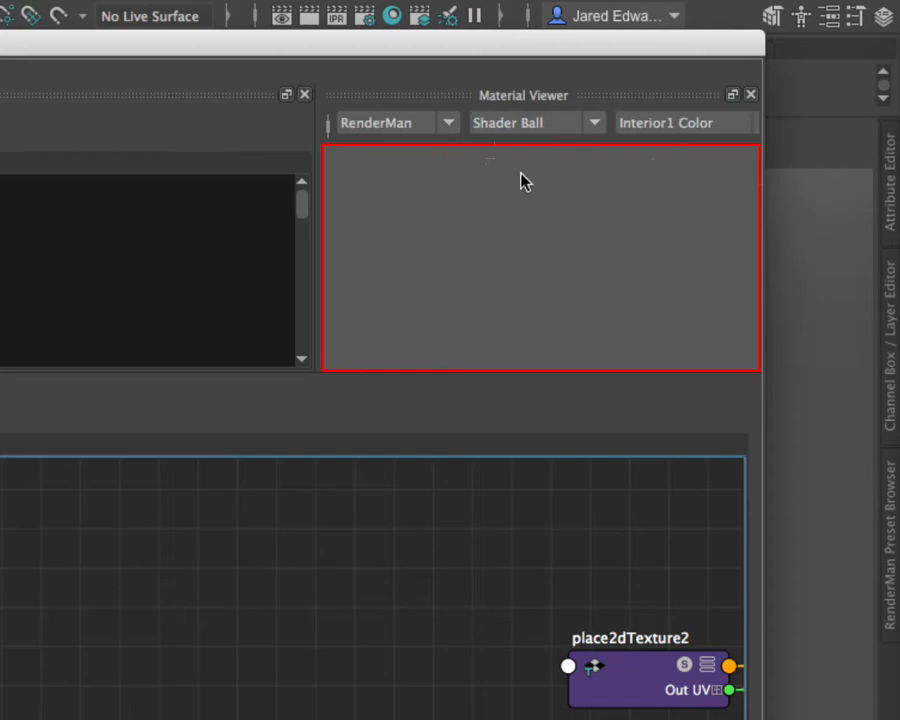
{"action": "left_click", "coordinate": [750, 95]}
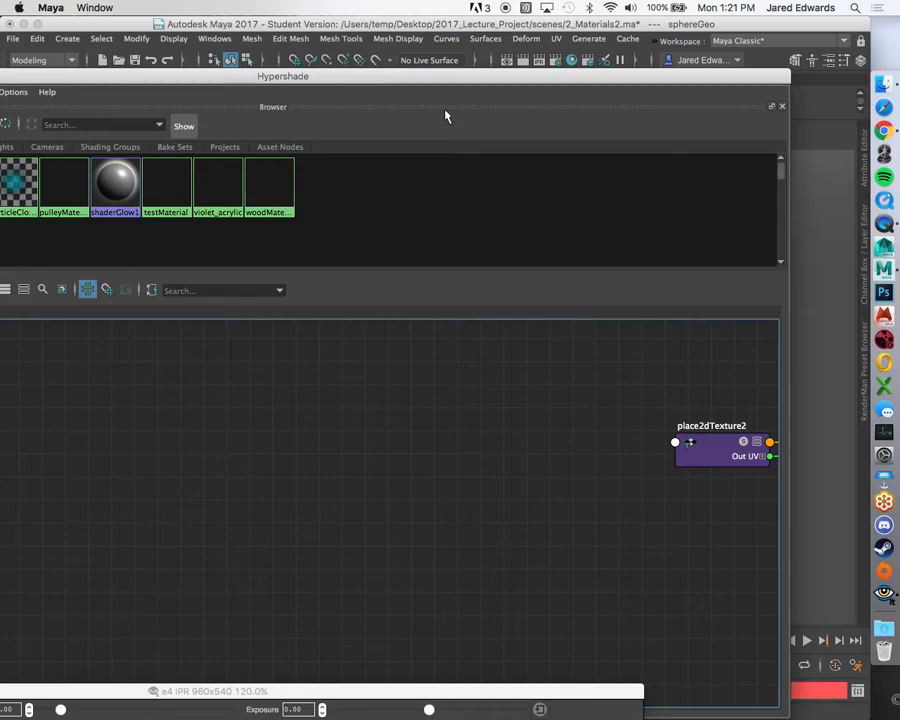
{"action": "left_click_drag", "start_coordinate": [335, 80], "coordinate": [299, 103]}
{"action": "double_click", "coordinate": [392, 104]}
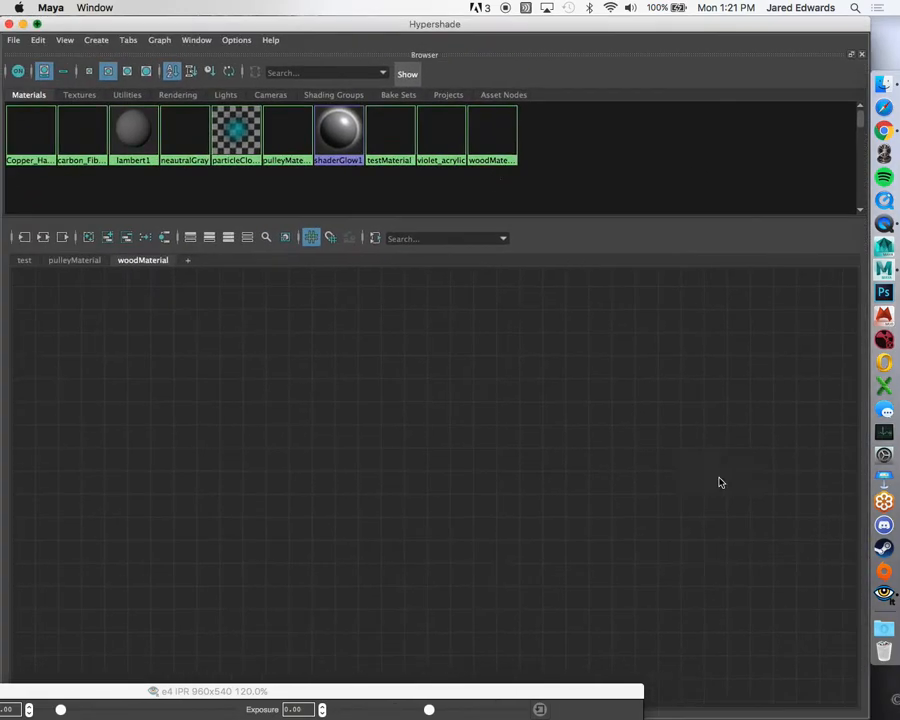
{"action": "left_click_drag", "start_coordinate": [866, 716], "coordinate": [663, 525]}
{"action": "left_click_drag", "start_coordinate": [382, 23], "coordinate": [525, 123]}
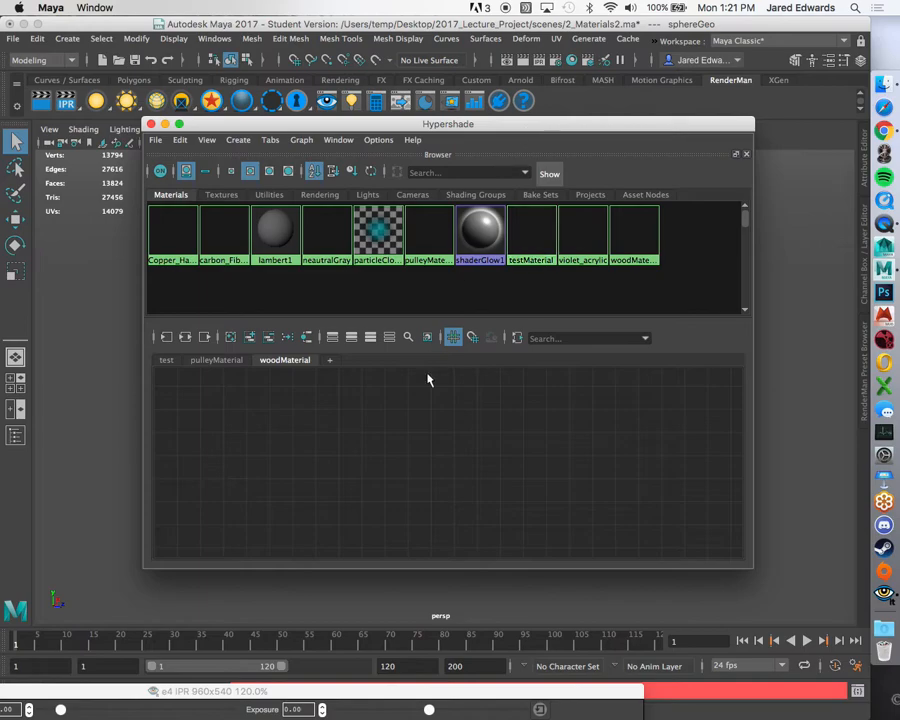
Bring up the test graph in the Hypershade and clear its existing material nodes.
{"action": "left_click", "coordinate": [163, 360]}
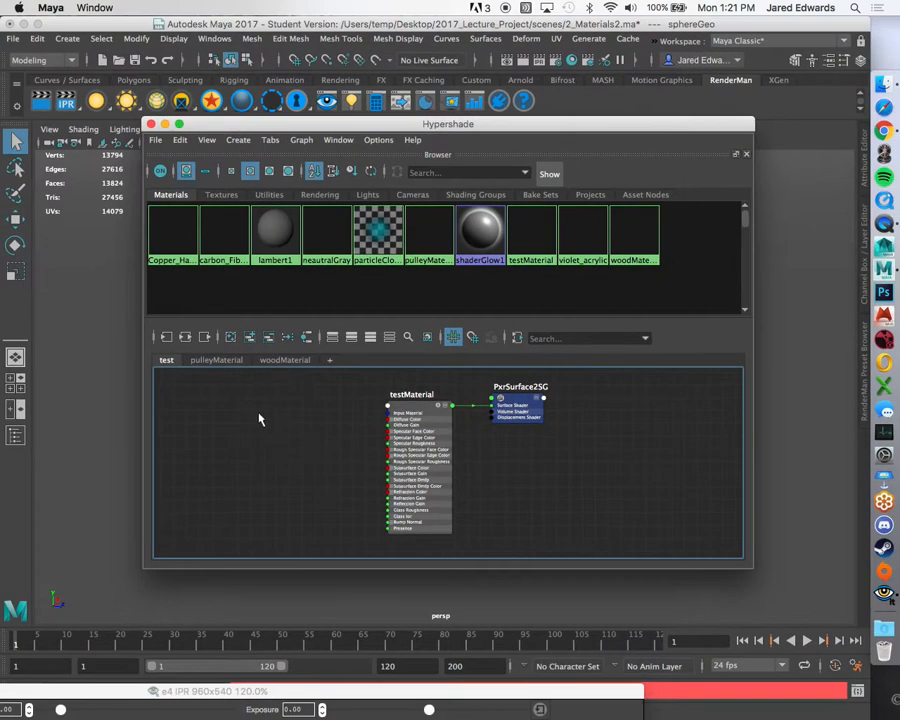
{"action": "scroll", "coordinate": [331, 454], "scroll_direction": "up", "scroll_amount": 5}
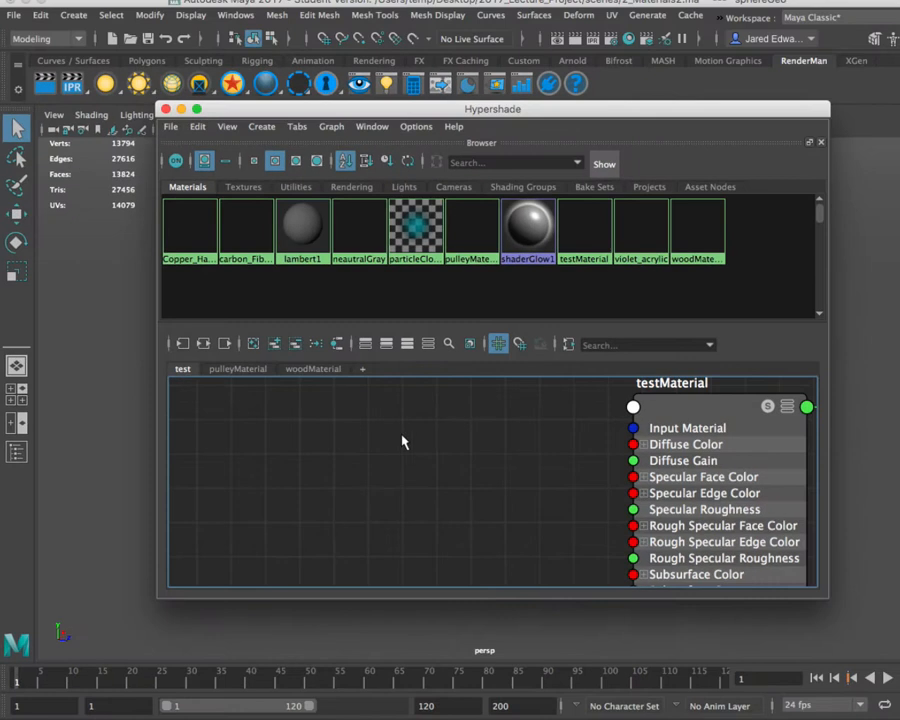
{"action": "scroll", "coordinate": [215, 450], "scroll_direction": "down", "scroll_amount": 5}
{"action": "left_click", "coordinate": [234, 339]}
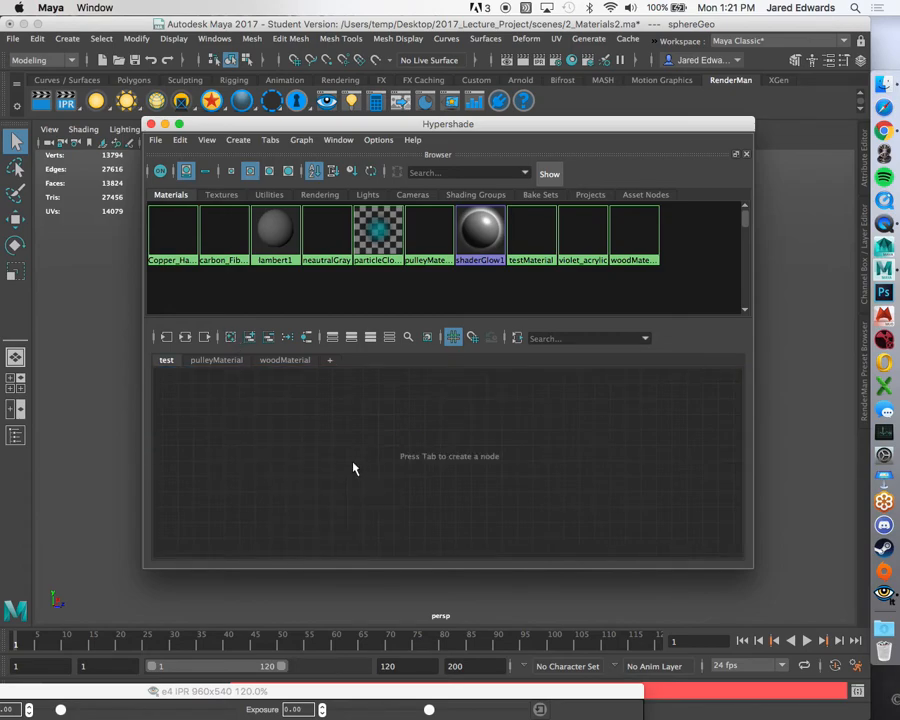
Create a PxrSurface node in the empty test graph.
{"action": "key", "text": "Tab"}
{"action": "type", "text": "pxr"}
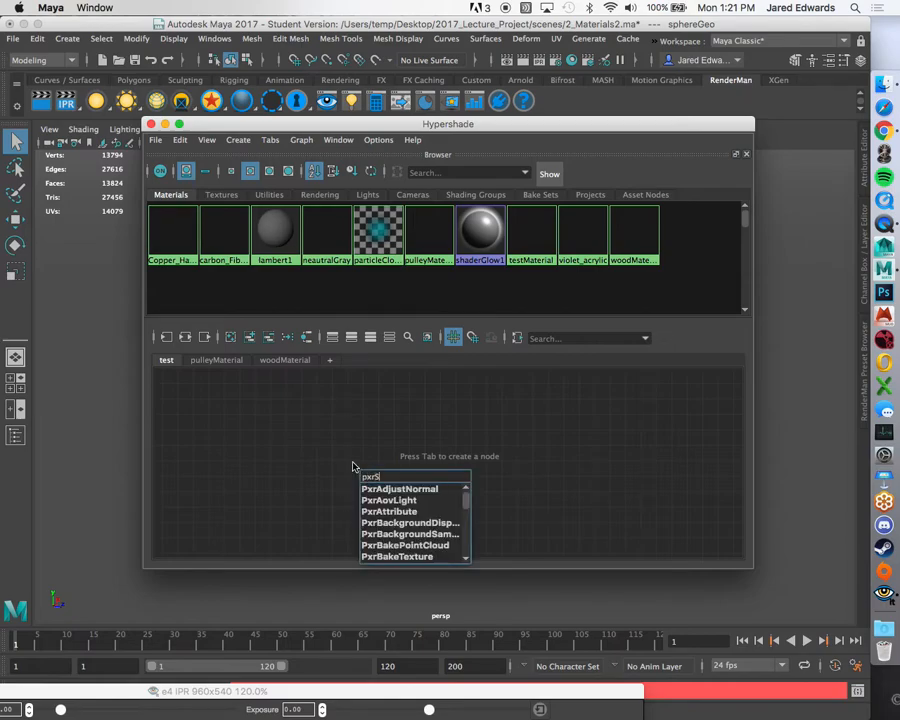
{"action": "type", "text": "Surf"}
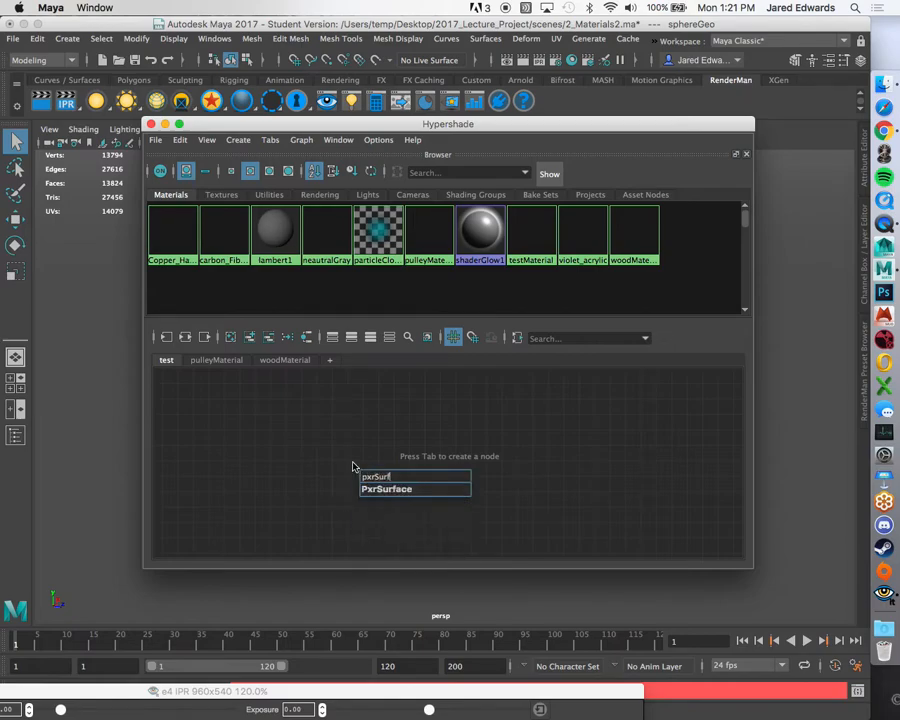
{"action": "key", "text": "Down"}
{"action": "key", "text": "Return"}
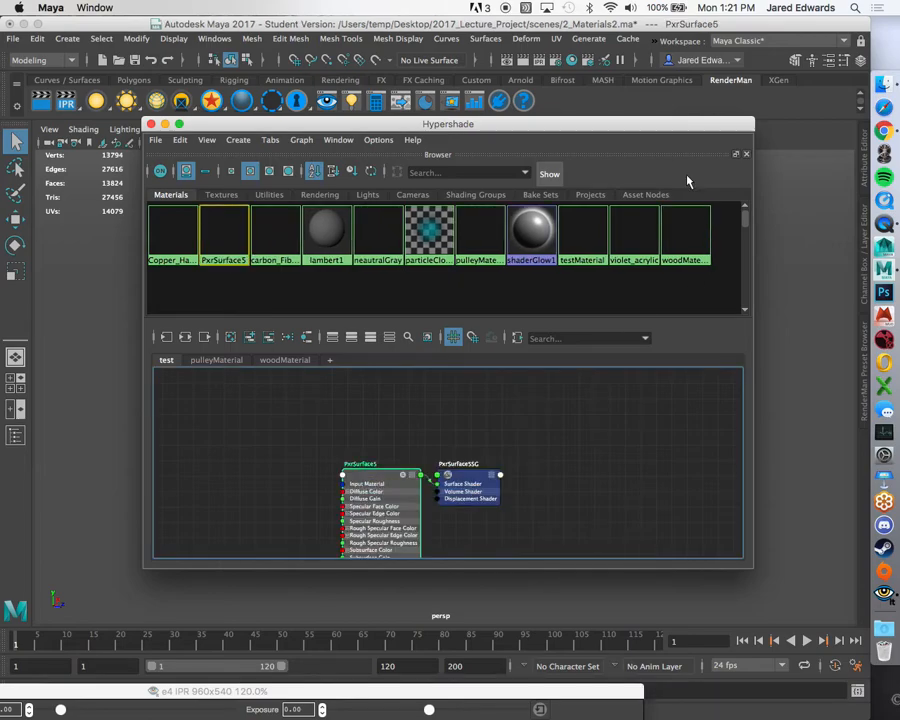
Uncover the RenderMan shelf to view its alternative PxrSurface creation option, dismiss it and put the Hypershade back.
{"action": "left_click_drag", "start_coordinate": [476, 125], "coordinate": [502, 225]}
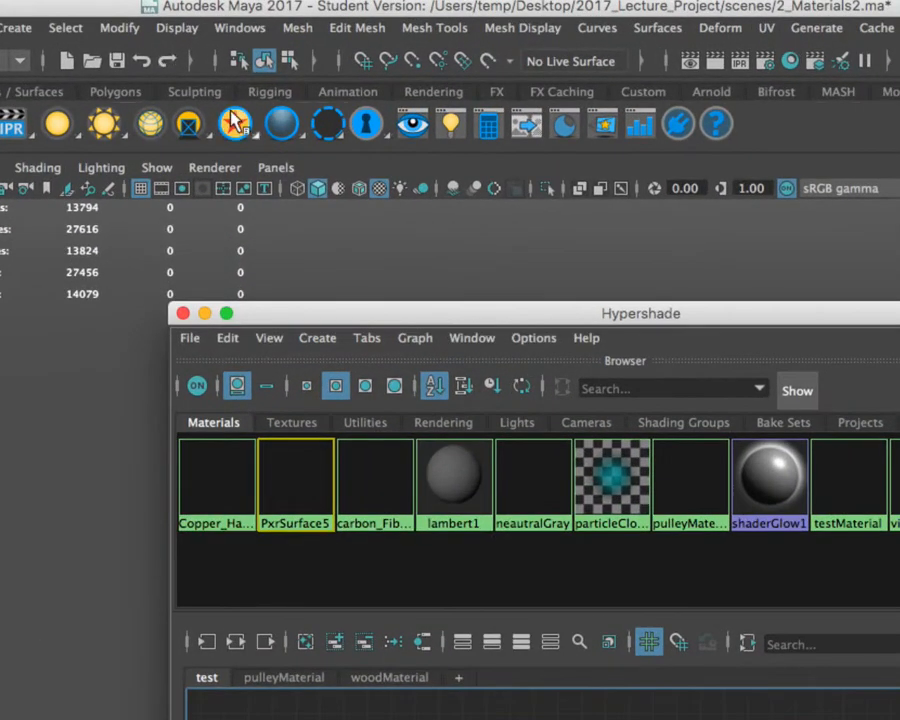
{"action": "right_click", "coordinate": [213, 100]}
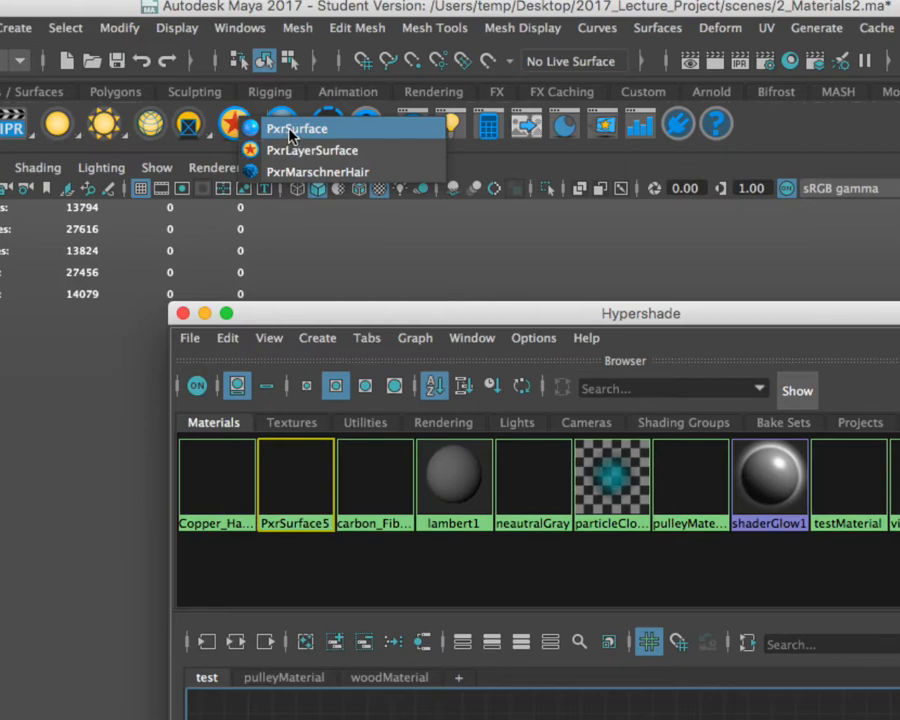
{"action": "left_click", "coordinate": [508, 321]}
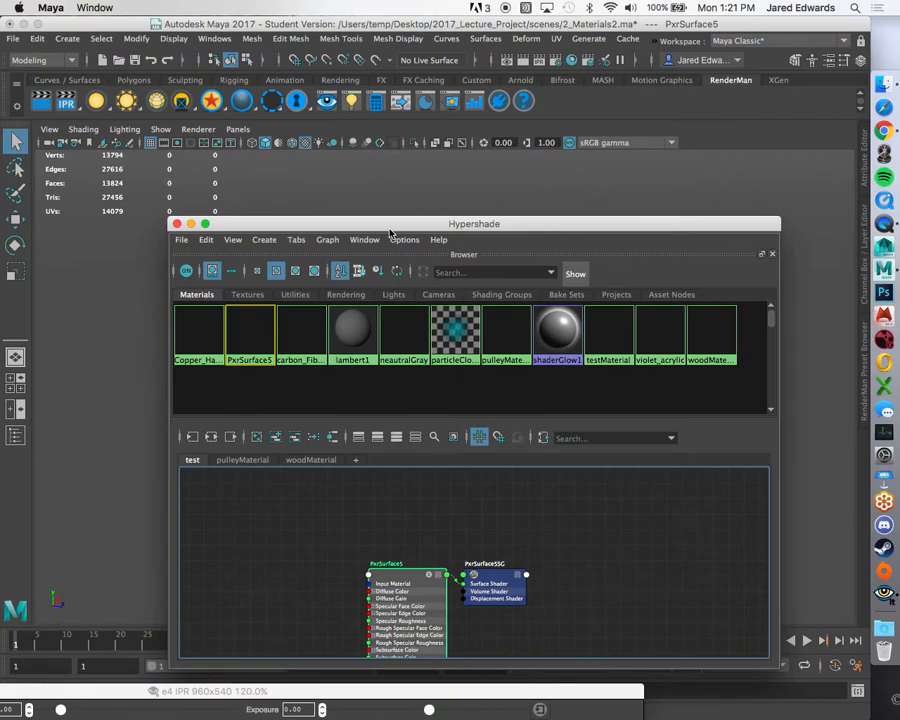
{"action": "left_click_drag", "start_coordinate": [390, 233], "coordinate": [329, 122]}
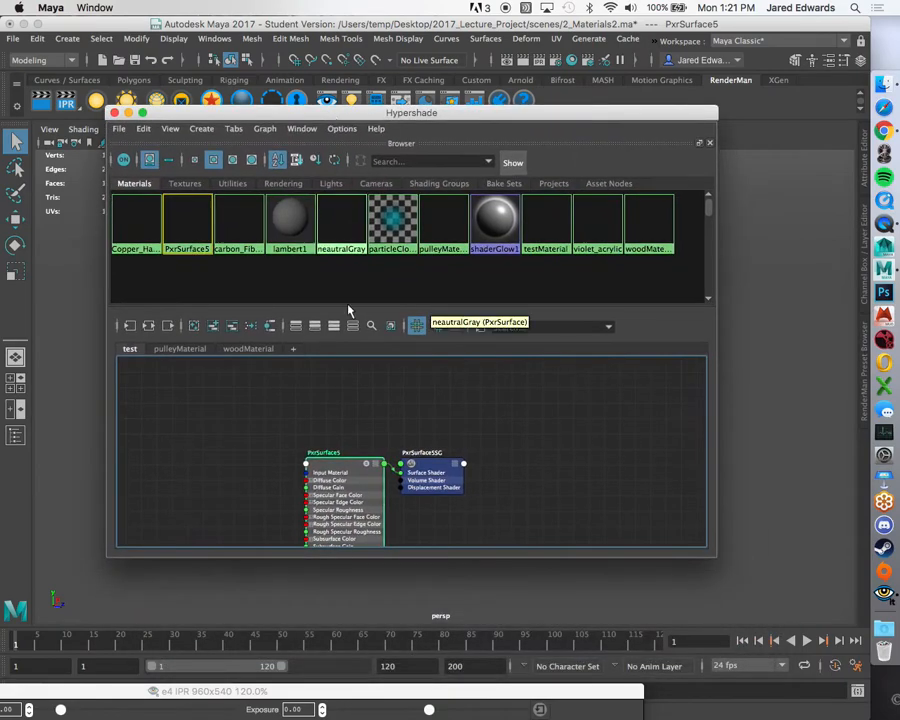
Move the Hypershade aside, select the sphere and assign the new PxrSurface material to it.
{"action": "scroll", "coordinate": [356, 468], "scroll_direction": "up", "scroll_amount": 3}
{"action": "left_click_drag", "start_coordinate": [487, 103], "coordinate": [805, 84]}
{"action": "left_click", "coordinate": [400, 344]}
{"action": "right_click", "coordinate": [648, 380]}
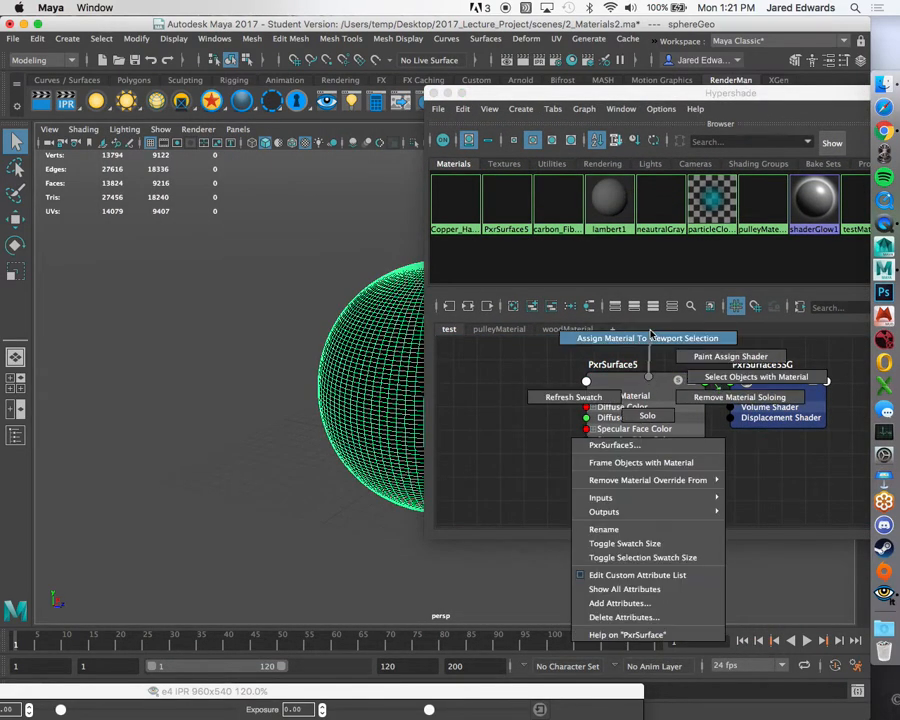
{"action": "left_click", "coordinate": [650, 338]}
Show the new PxrSurface material's attributes and place the IPR render window beside them.
{"action": "left_click_drag", "start_coordinate": [682, 97], "coordinate": [241, 107]}
{"action": "left_click", "coordinate": [208, 390]}
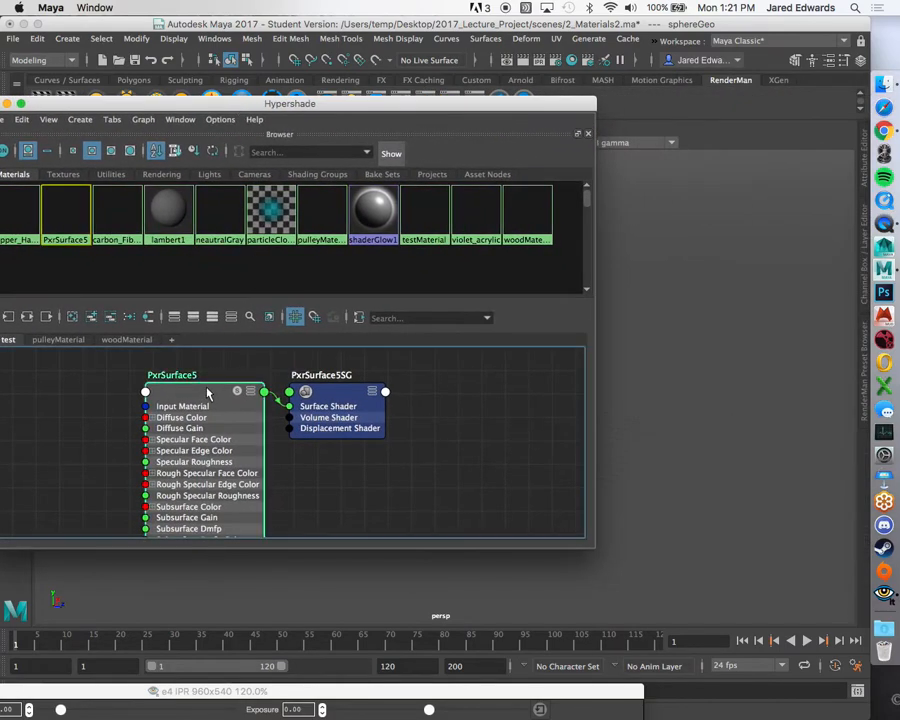
{"action": "left_click", "coordinate": [865, 178]}
{"action": "left_click_drag", "start_coordinate": [471, 106], "coordinate": [391, 121]}
{"action": "left_click_drag", "start_coordinate": [408, 693], "coordinate": [603, 203]}
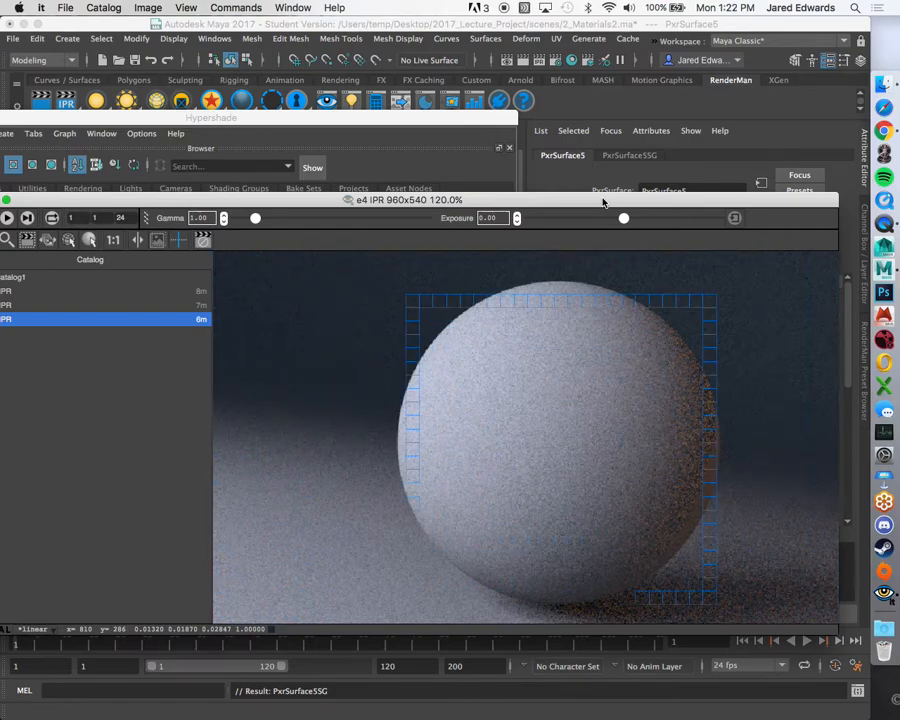
{"action": "left_click_drag", "start_coordinate": [603, 203], "coordinate": [308, 217]}
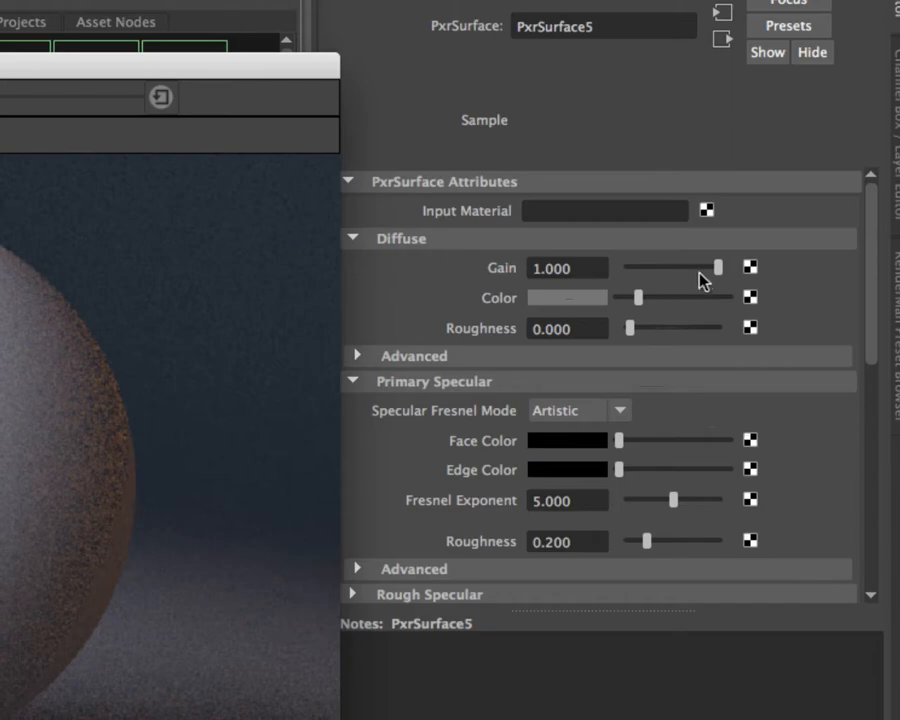
Set the new material's Diffuse Gain to 0 and its Primary Specular Edge Color to white.
{"action": "left_click_drag", "start_coordinate": [715, 268], "coordinate": [540, 262]}
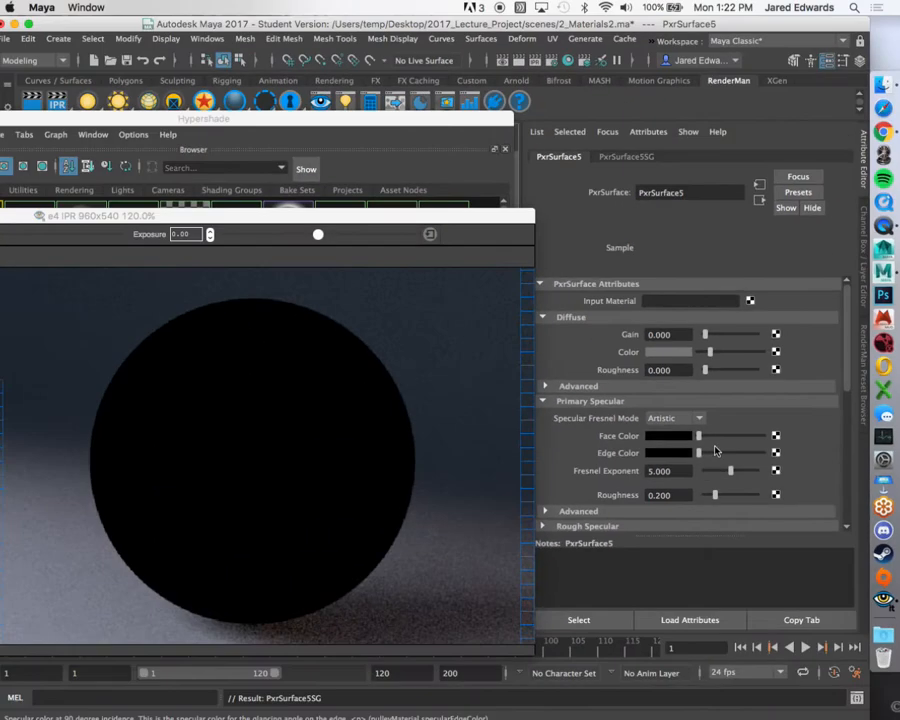
{"action": "left_click_drag", "start_coordinate": [362, 216], "coordinate": [361, 172]}
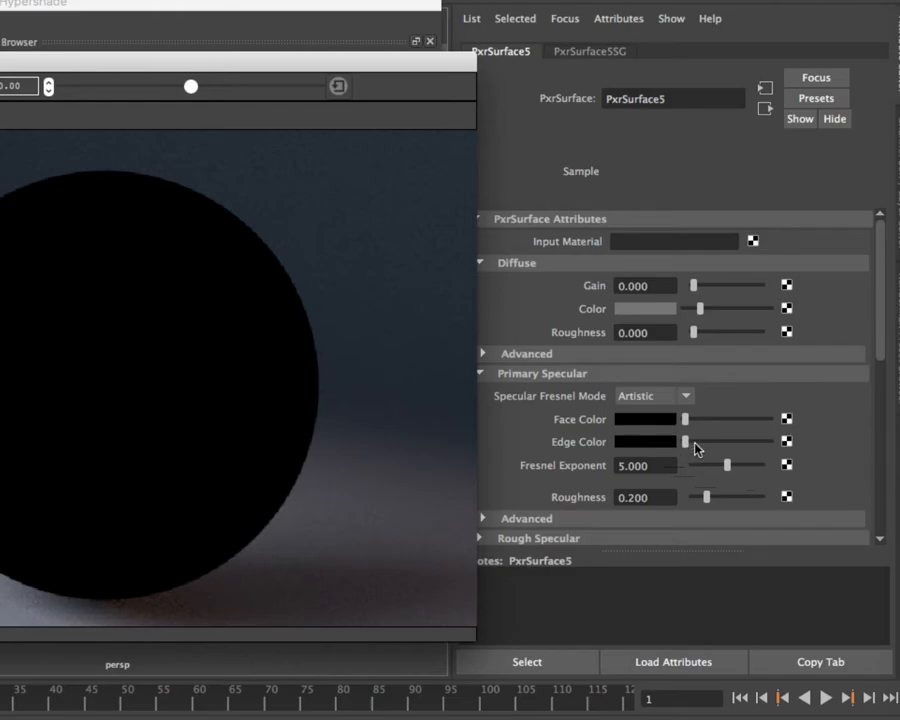
{"action": "left_click_drag", "start_coordinate": [697, 449], "coordinate": [838, 442]}
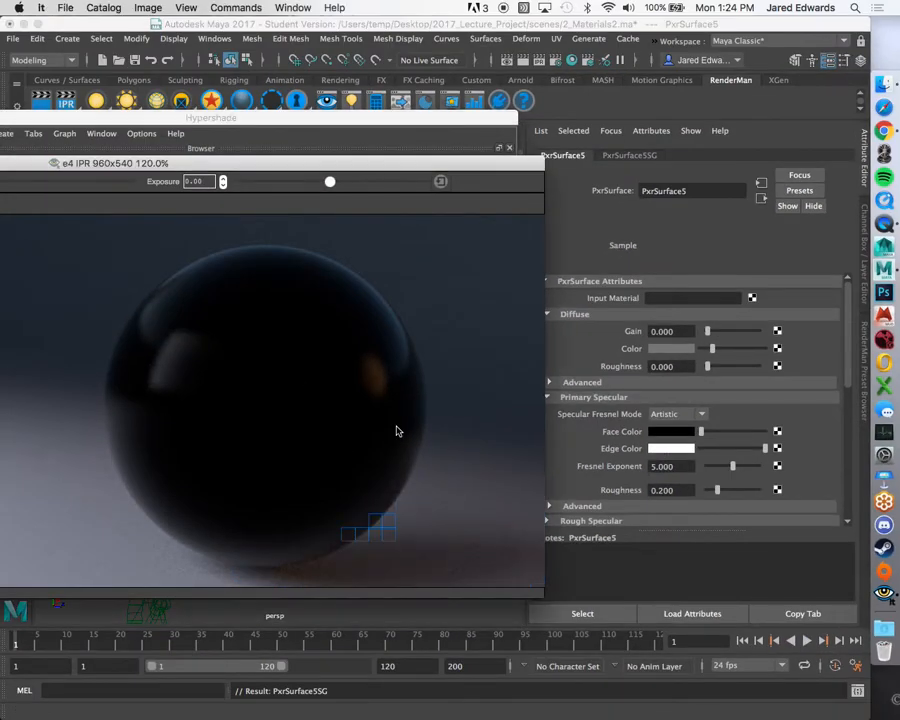
Check the edge reflections in the IPR render and set the Primary Specular Face Color to white.
{"action": "scroll", "coordinate": [370, 395], "scroll_direction": "up", "scroll_amount": 2}
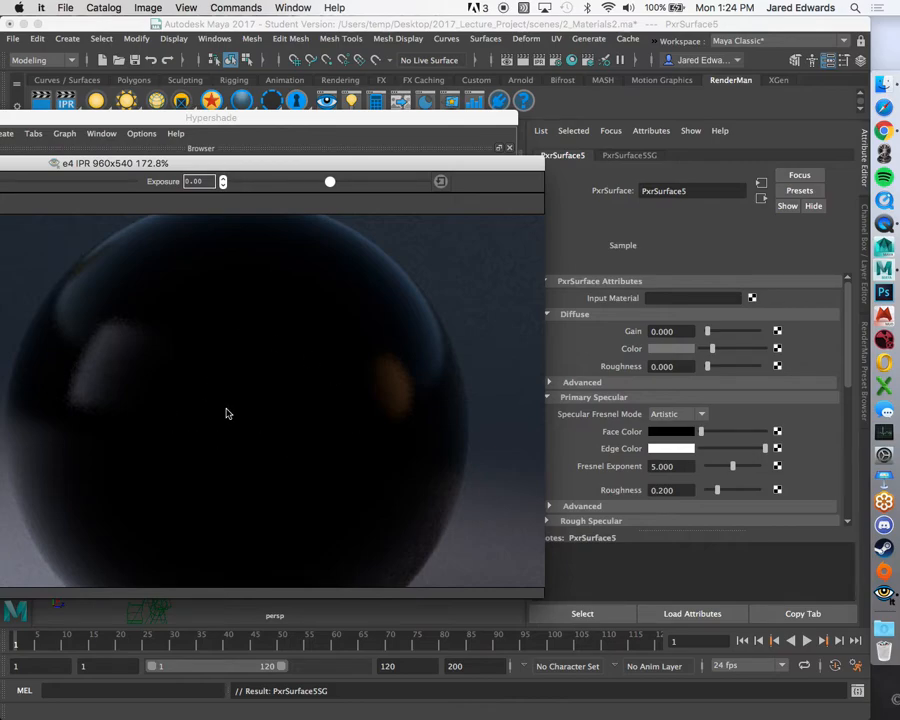
{"action": "middle_click_drag", "start_coordinate": [340, 415], "coordinate": [210, 429]}
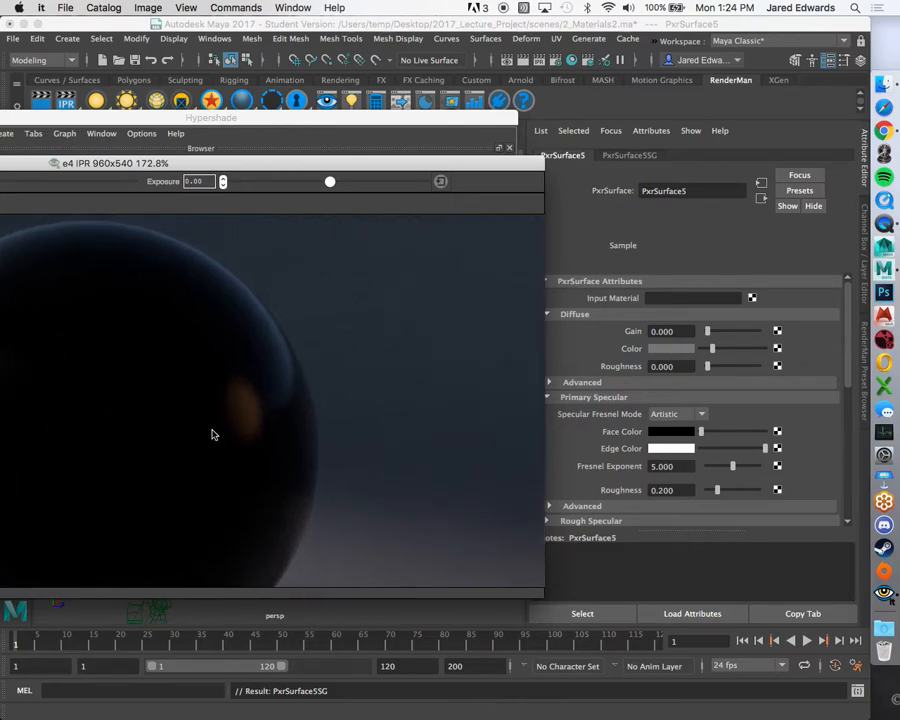
{"action": "scroll", "coordinate": [232, 402], "scroll_direction": "up", "scroll_amount": 4}
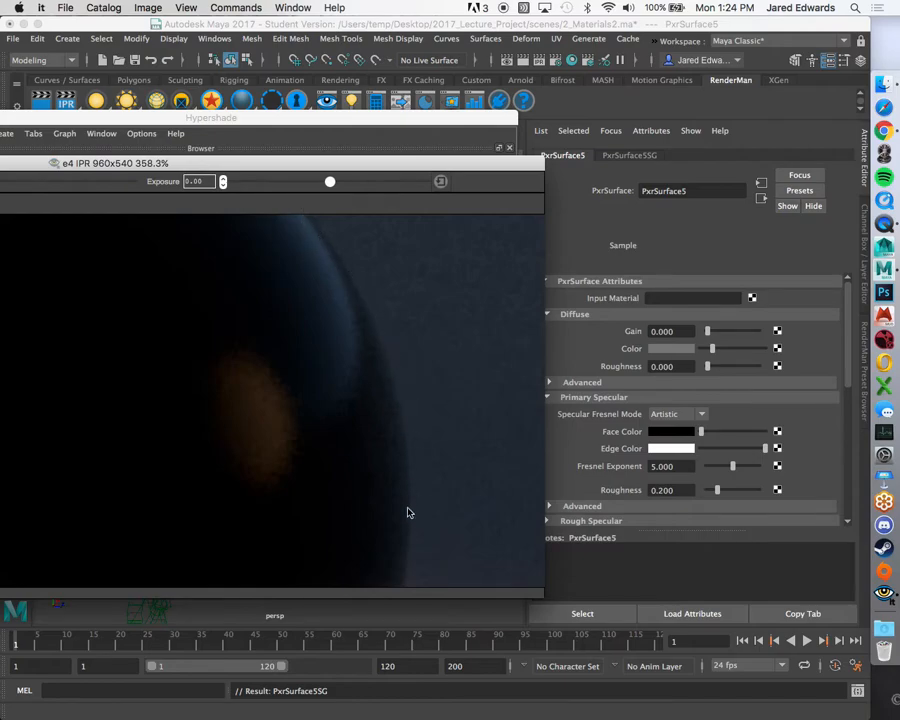
{"action": "scroll", "coordinate": [340, 290], "scroll_direction": "down", "scroll_amount": 6}
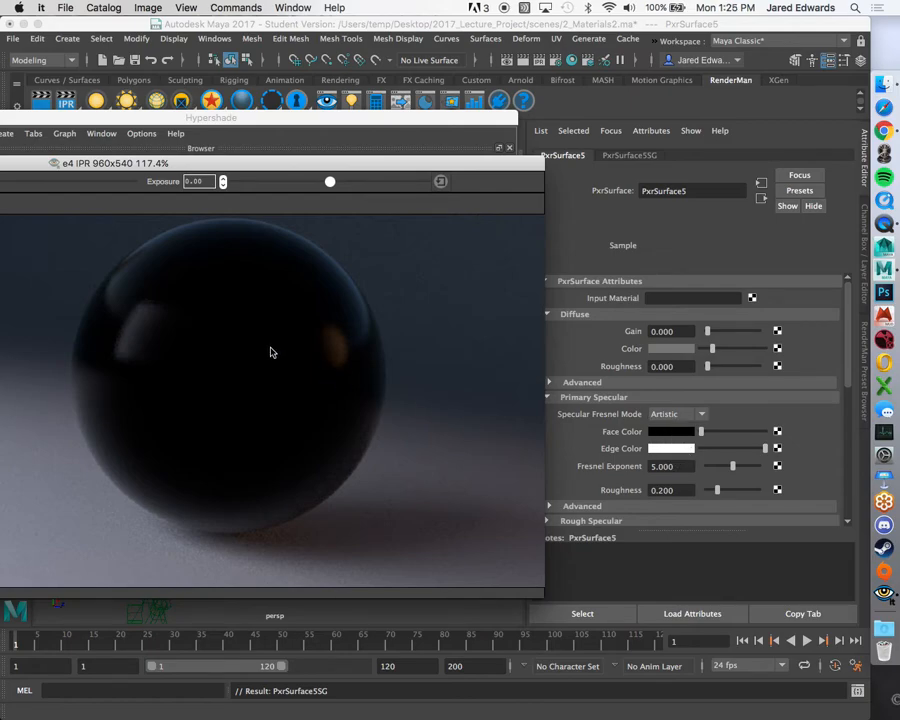
{"action": "scroll", "coordinate": [270, 351], "scroll_direction": "up", "scroll_amount": 1}
{"action": "middle_click_drag", "start_coordinate": [277, 333], "coordinate": [293, 369]}
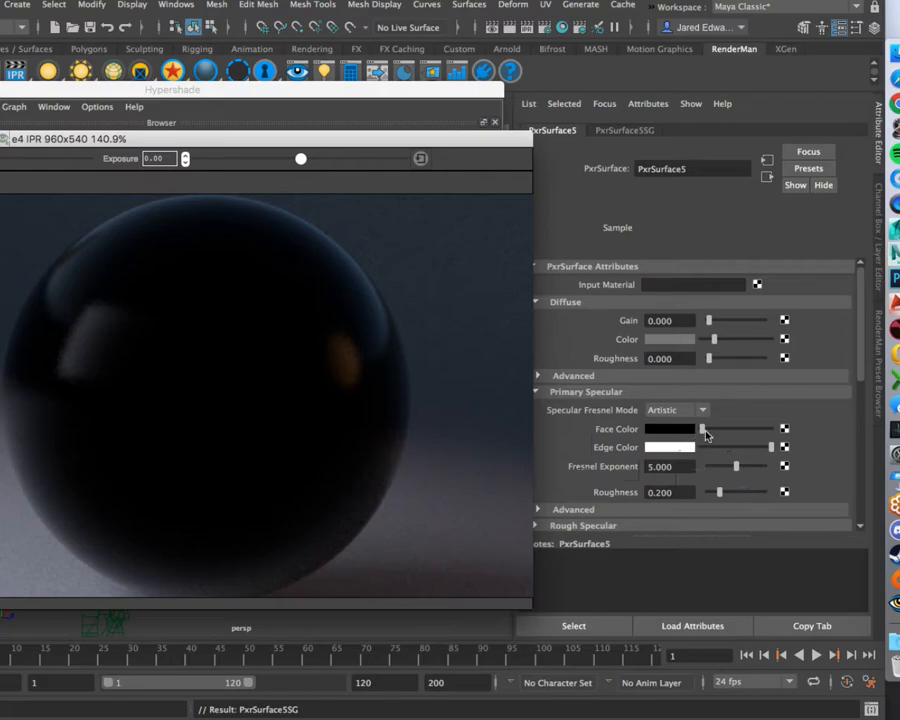
{"action": "left_click_drag", "start_coordinate": [706, 433], "coordinate": [777, 437]}
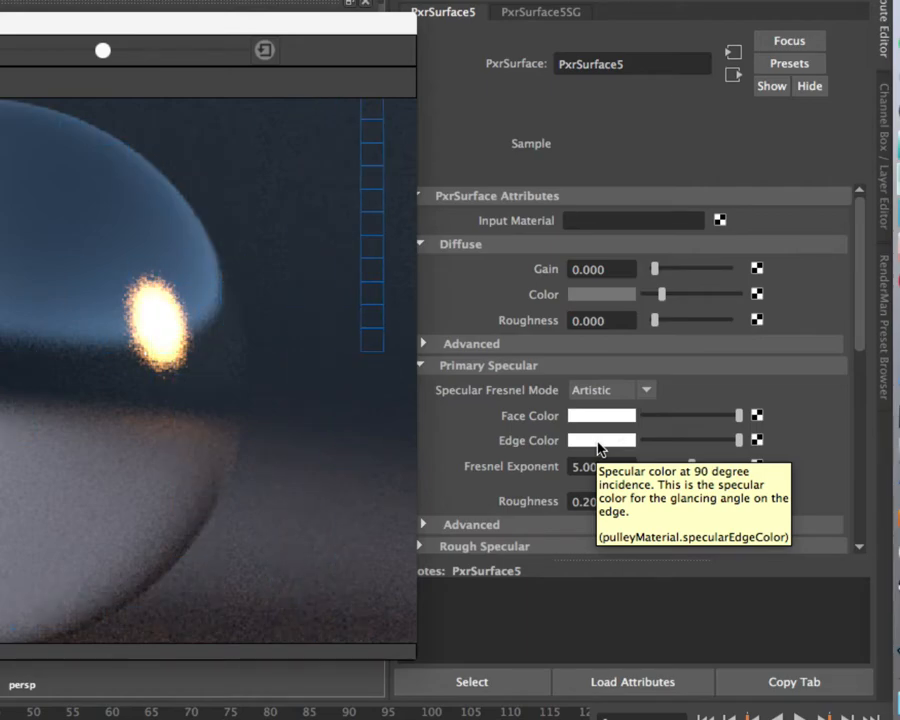
Set the Primary Specular Edge Color to a light green with hue 106.759 and saturation about 0.75.
{"action": "left_click", "coordinate": [598, 441]}
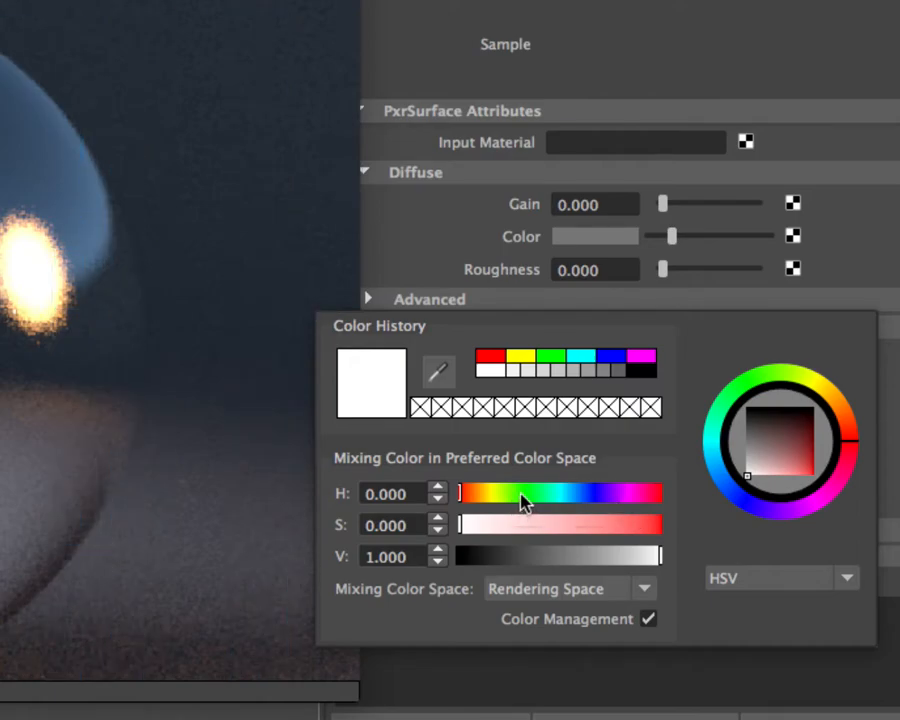
{"action": "left_click", "coordinate": [520, 497]}
{"action": "left_click", "coordinate": [547, 525]}
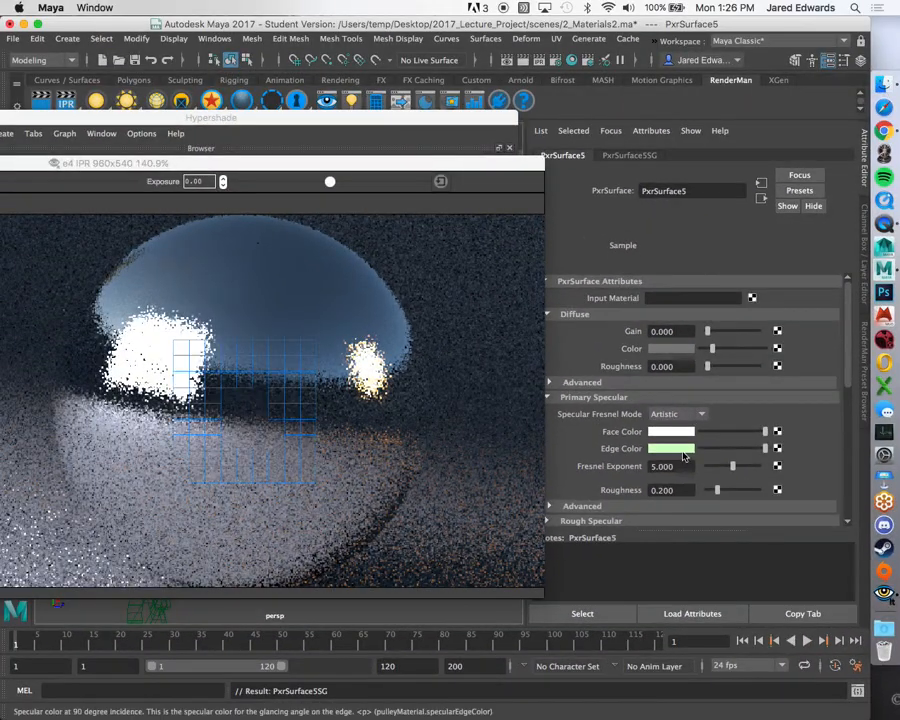
{"action": "left_click", "coordinate": [670, 448]}
{"action": "left_click", "coordinate": [687, 505]}
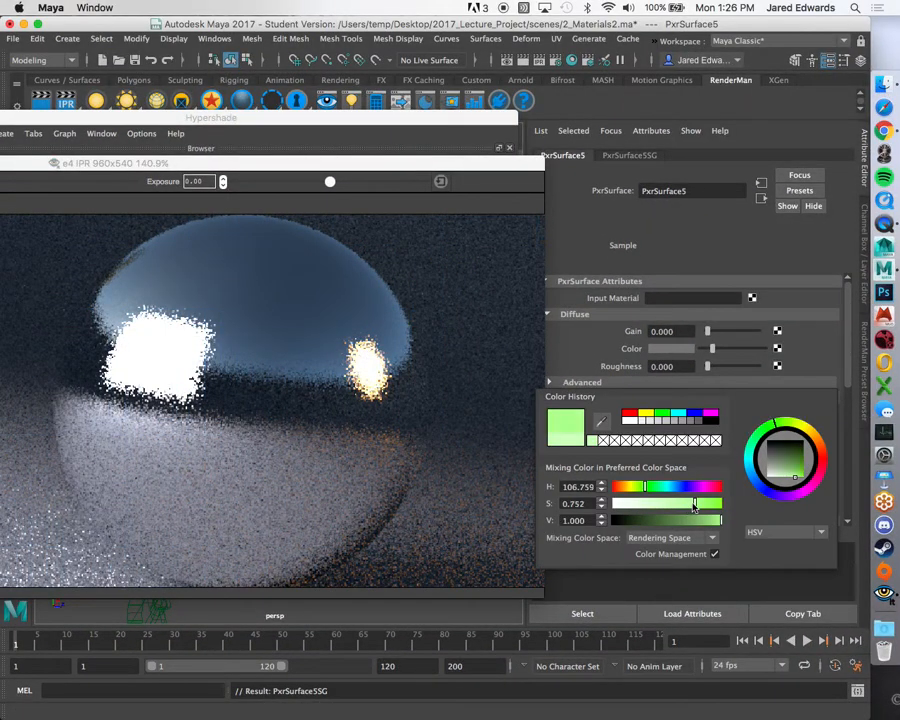
{"action": "scroll", "coordinate": [352, 345], "scroll_direction": "up", "scroll_amount": 6}
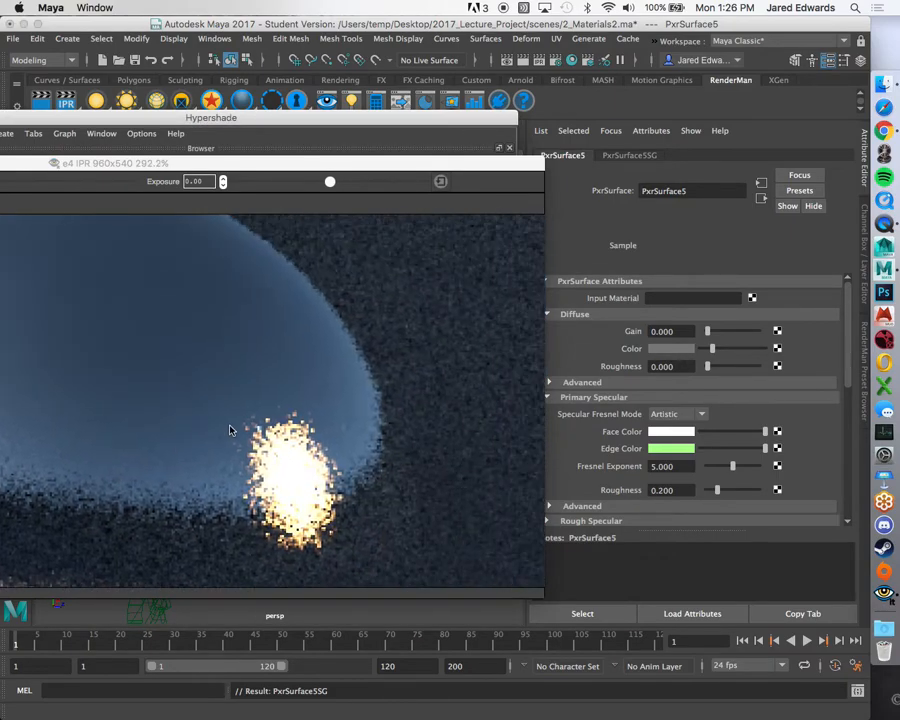
Tint the Primary Specular Face Color pale orange, then shift it to a deeper, more saturated orange.
{"action": "left_click", "coordinate": [672, 432]}
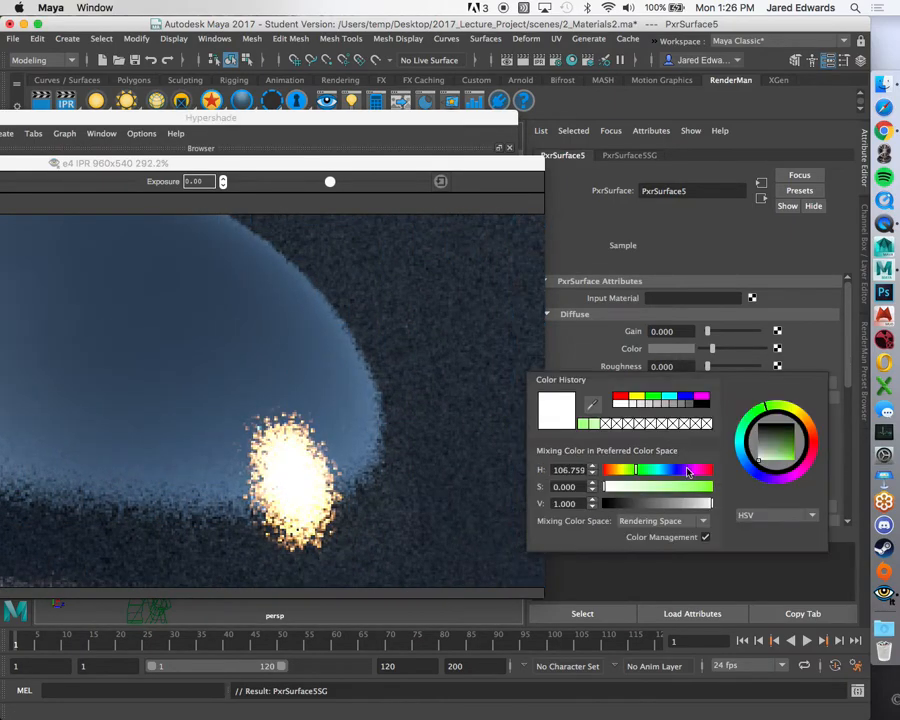
{"action": "left_click_drag", "start_coordinate": [673, 478], "coordinate": [617, 472]}
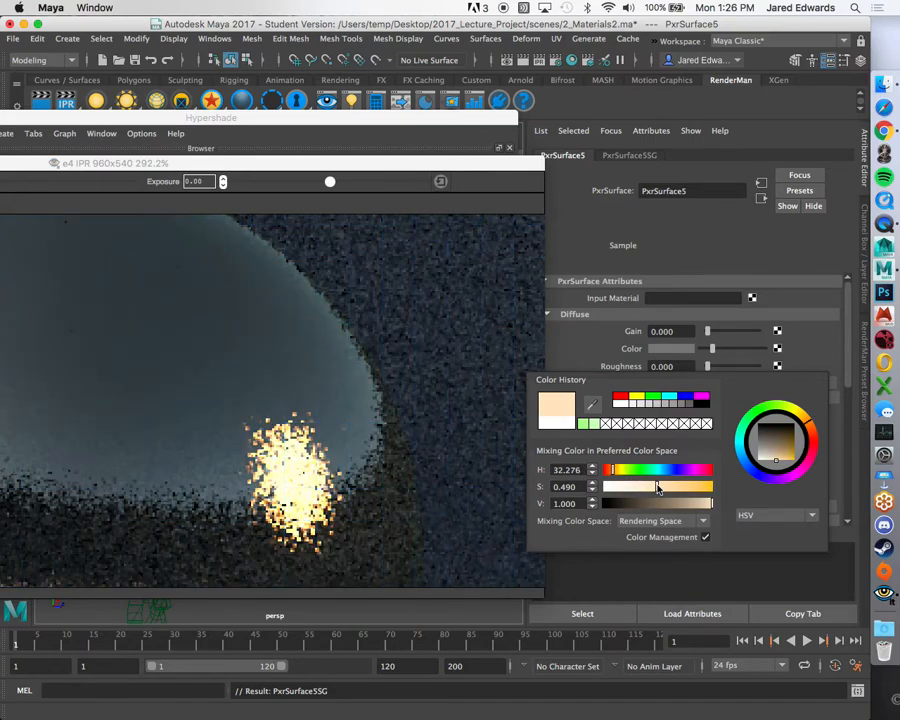
{"action": "scroll", "coordinate": [360, 388], "scroll_direction": "down", "scroll_amount": 3}
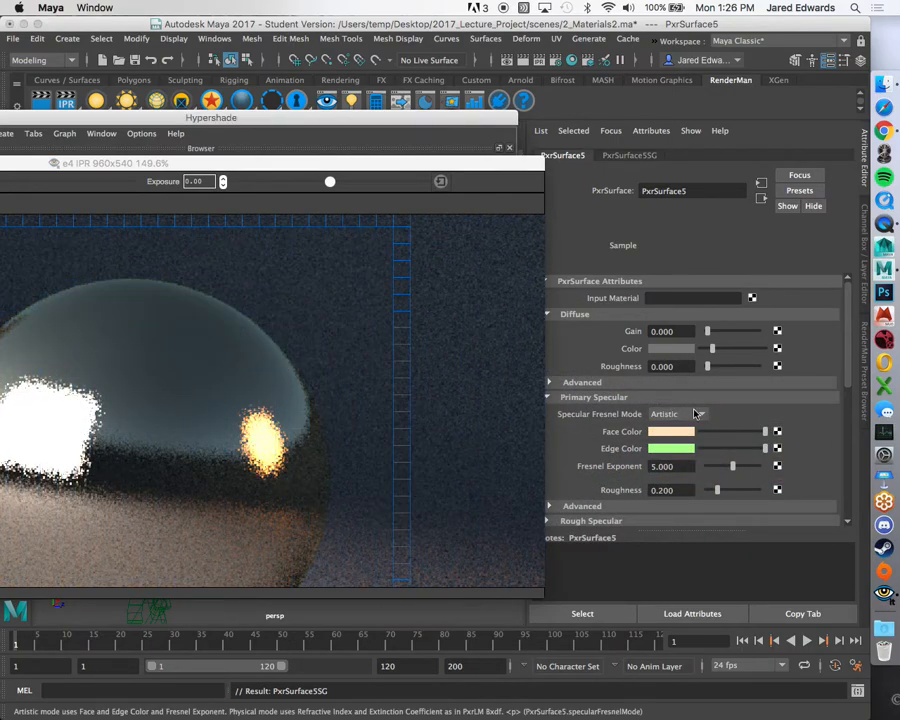
{"action": "left_click", "coordinate": [681, 437]}
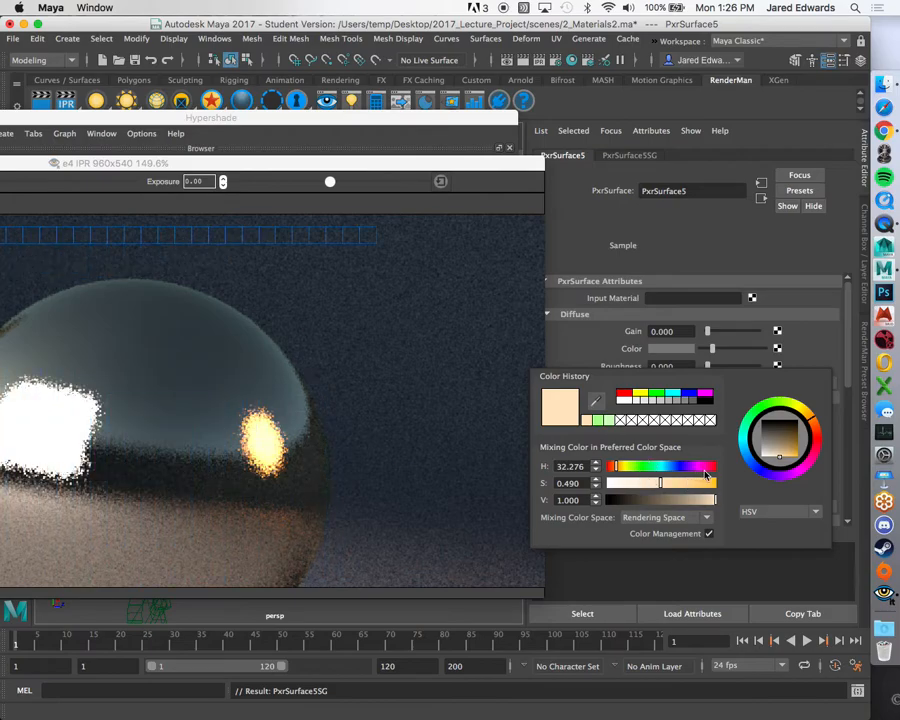
{"action": "left_click_drag", "start_coordinate": [618, 467], "coordinate": [684, 485]}
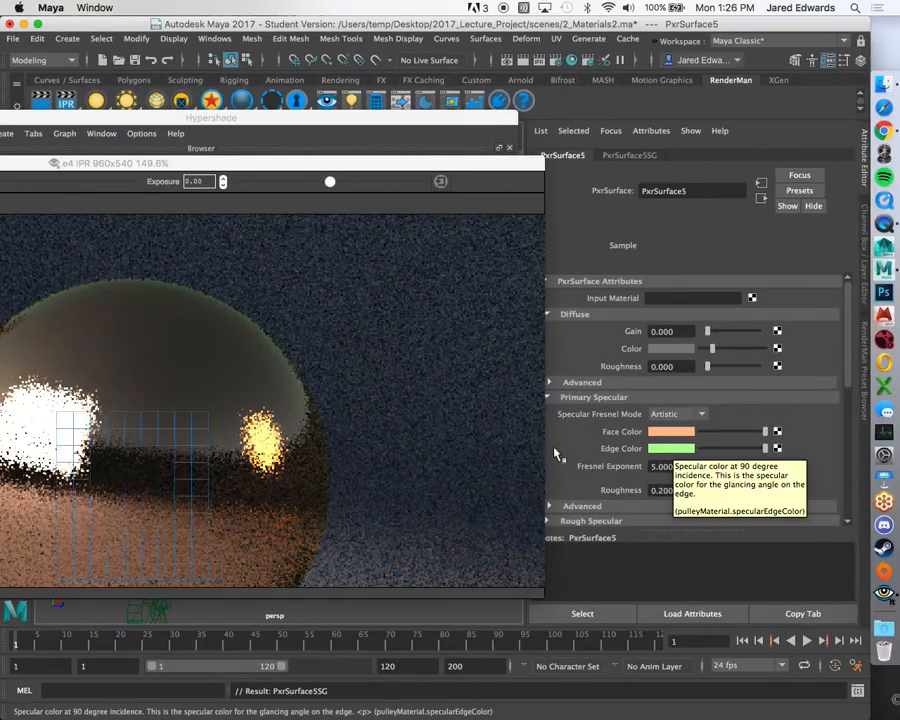
Set the Primary Specular Face Color to black and the Edge Color to white.
{"action": "middle_click_drag", "start_coordinate": [220, 408], "coordinate": [352, 339]}
{"action": "scroll", "coordinate": [300, 380], "scroll_direction": "up", "scroll_amount": 5}
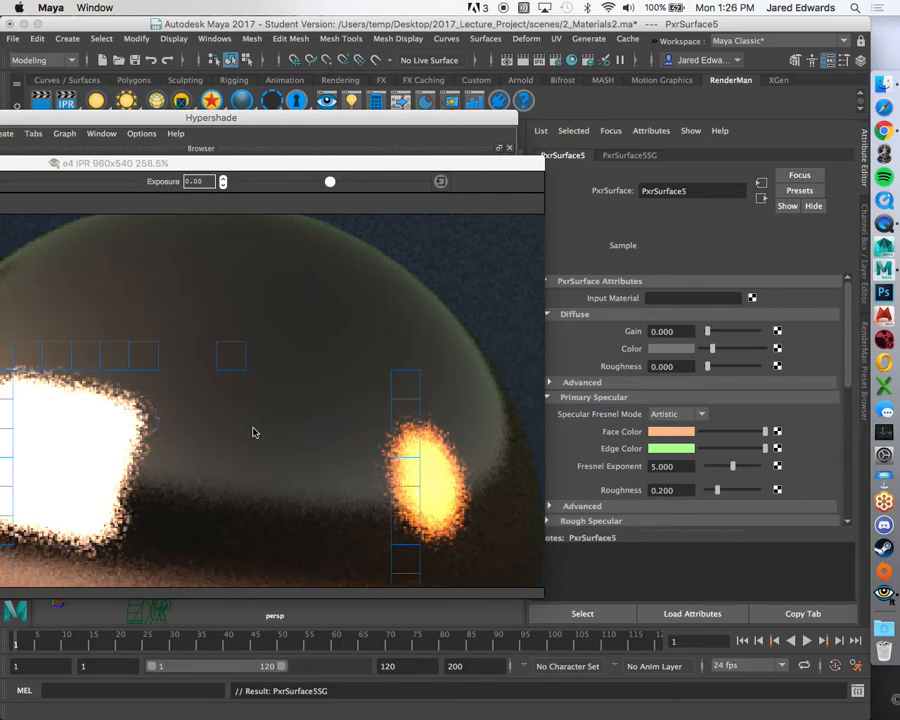
{"action": "scroll", "coordinate": [255, 427], "scroll_direction": "down", "scroll_amount": 3}
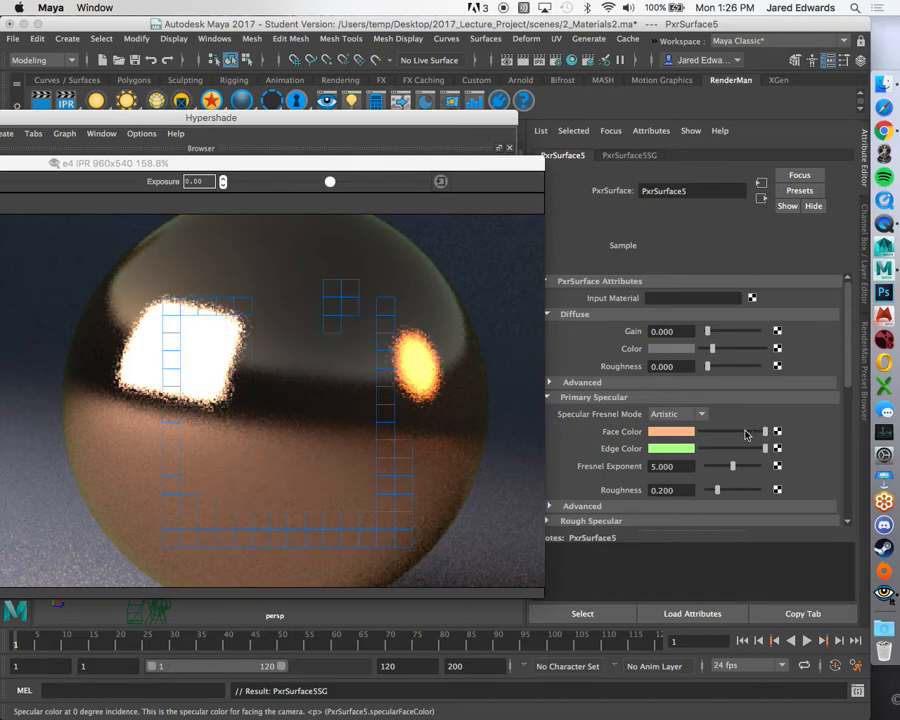
{"action": "left_click_drag", "start_coordinate": [751, 433], "coordinate": [701, 431]}
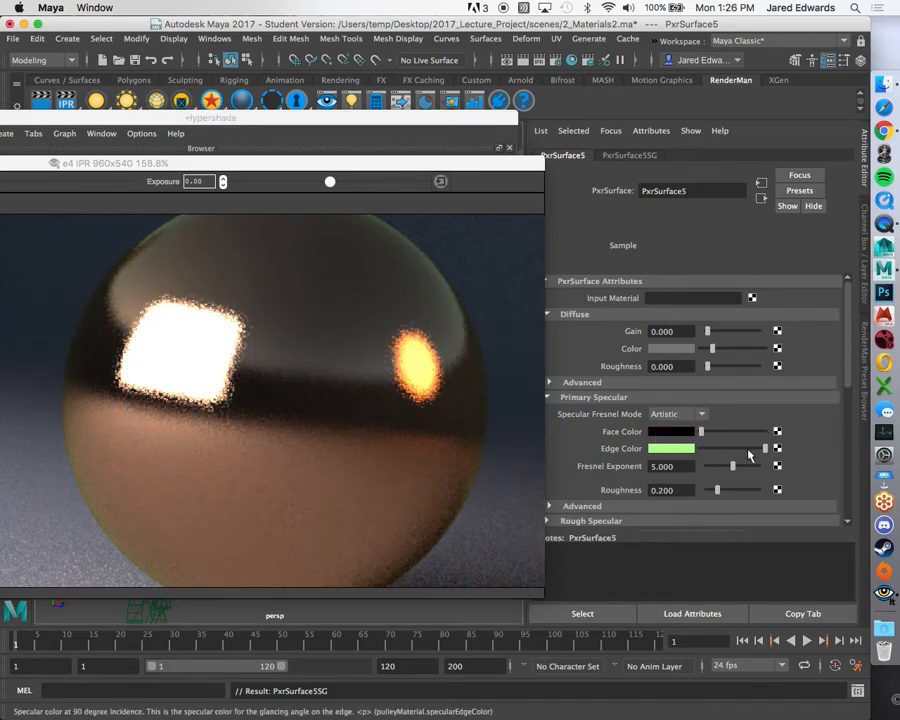
{"action": "left_click_drag", "start_coordinate": [748, 455], "coordinate": [688, 455]}
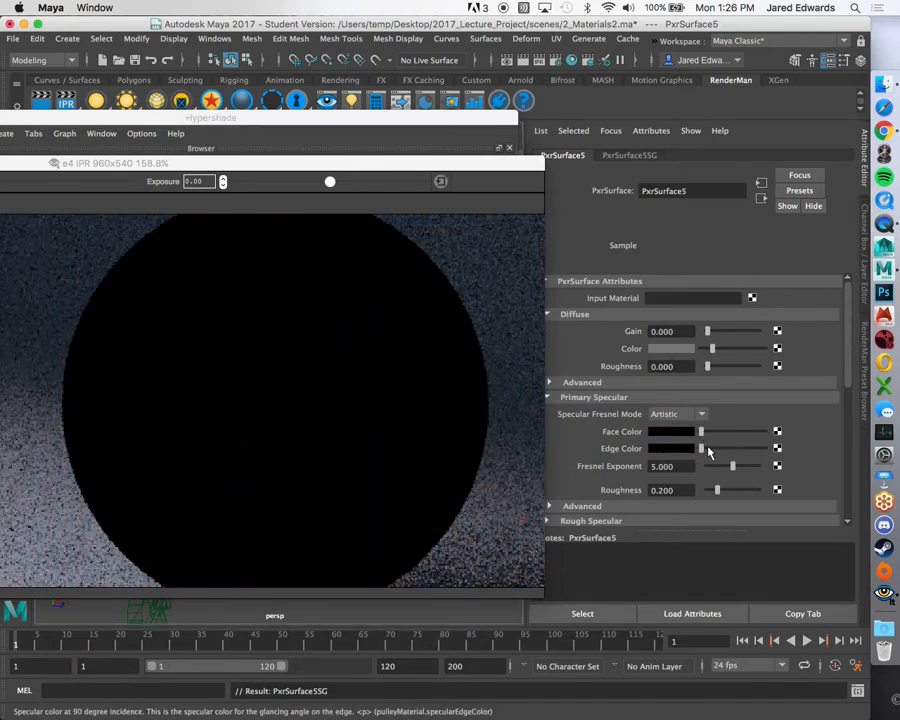
{"action": "left_click_drag", "start_coordinate": [704, 451], "coordinate": [752, 452]}
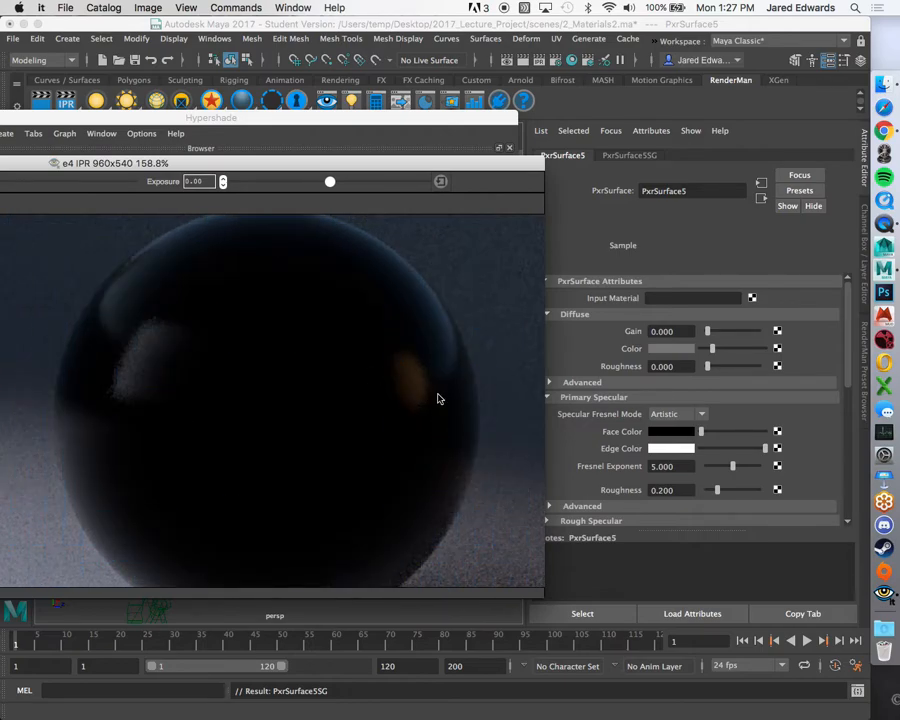
Try Fresnel Exponent values of 8, 5 and 2 on the Primary Specular to compare the edge falloff.
{"action": "left_click", "coordinate": [680, 467]}
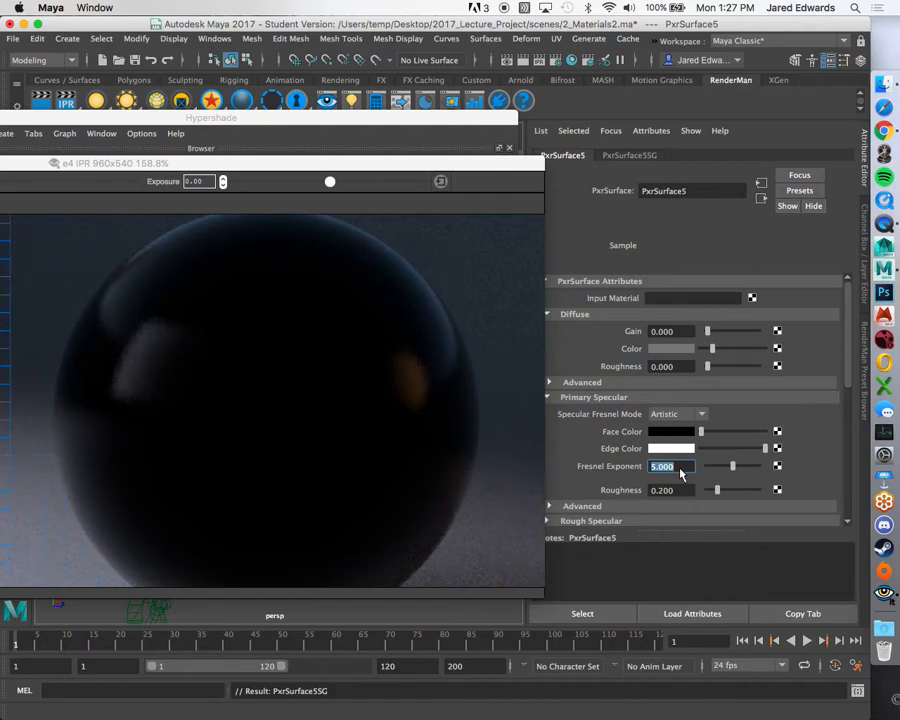
{"action": "type", "text": "8"}
{"action": "key", "text": "Return"}
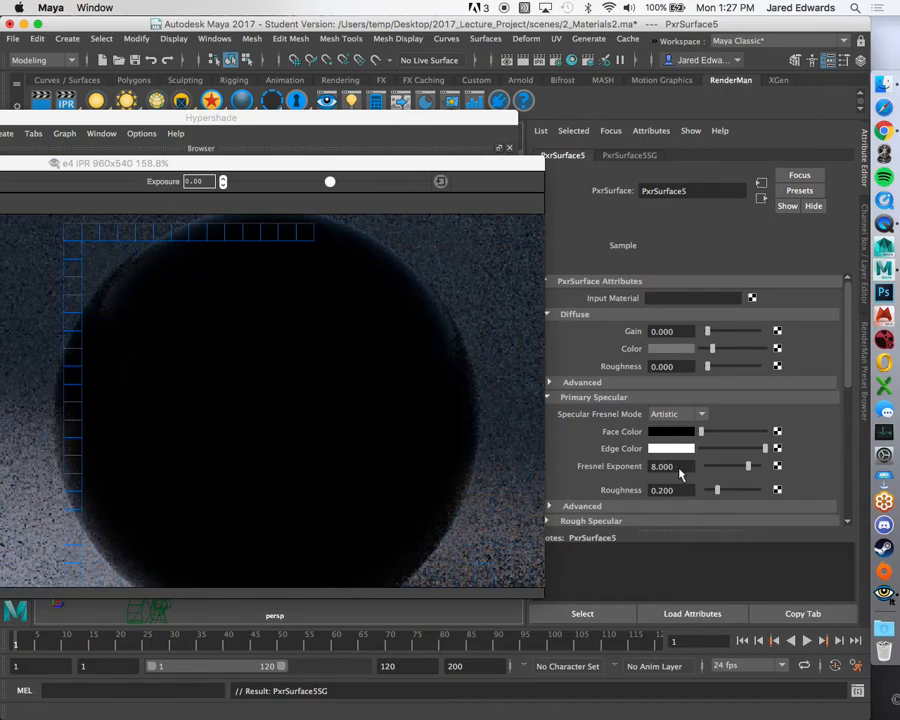
{"action": "left_click", "coordinate": [678, 467]}
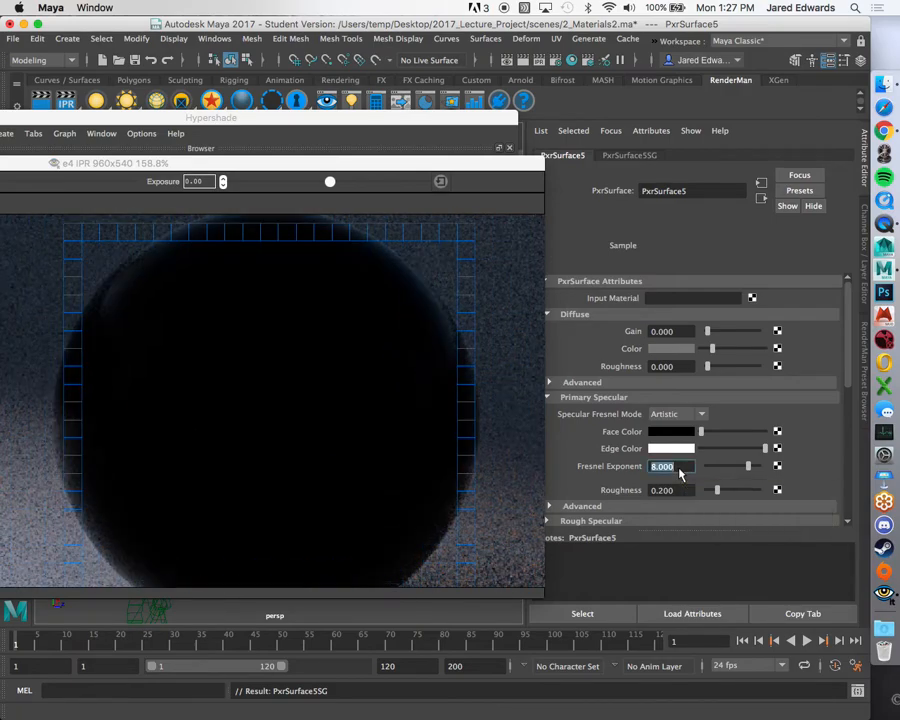
{"action": "type", "text": "5"}
{"action": "key", "text": "Return"}
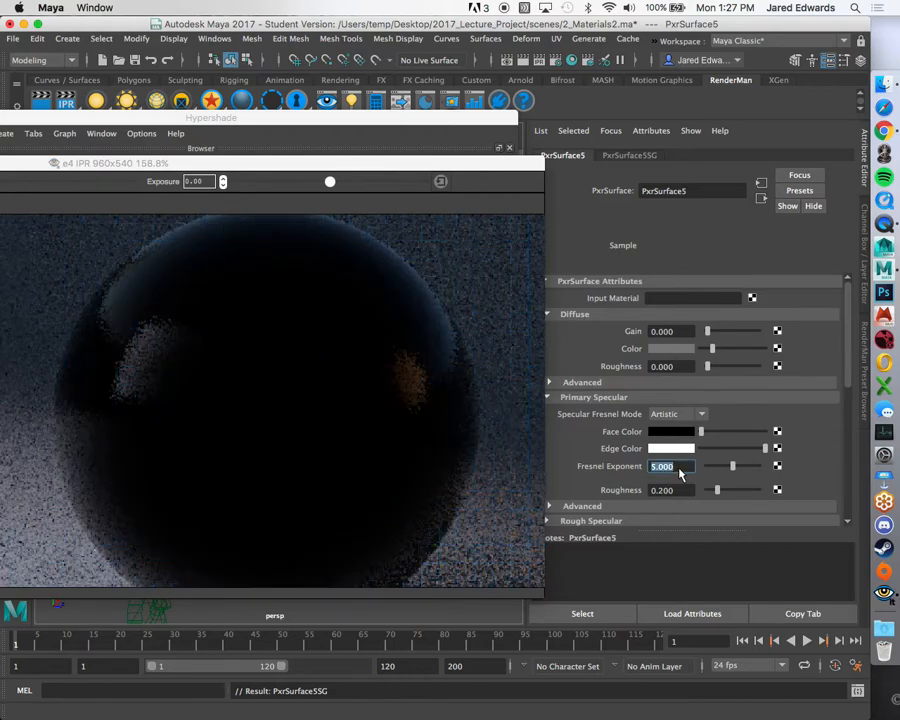
{"action": "key", "text": "Return"}
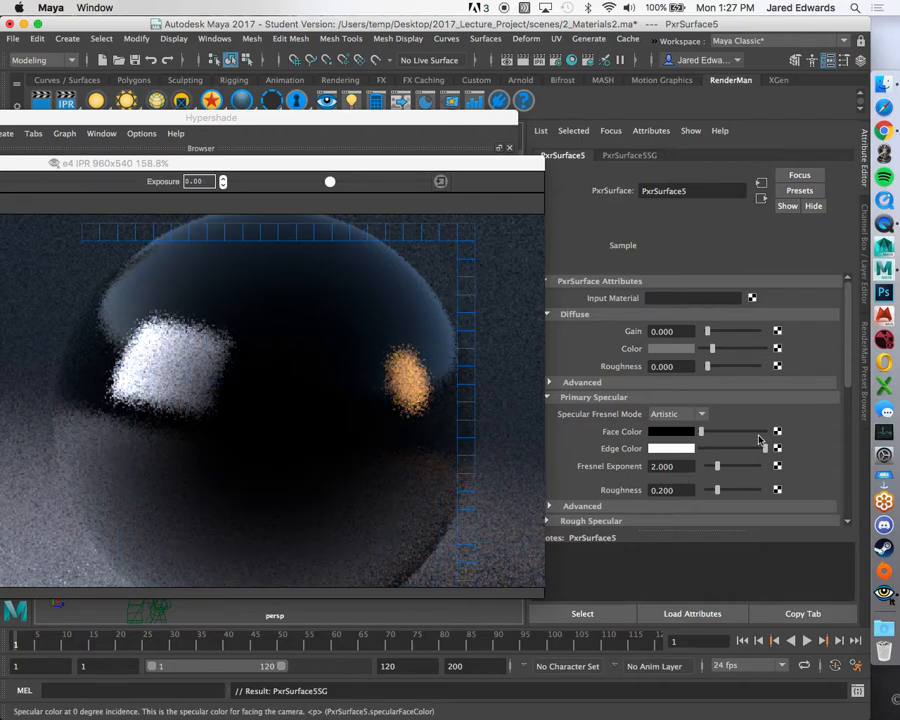
Set the Primary Specular Fresnel Exponent to 5.
{"action": "scroll", "coordinate": [376, 410], "scroll_direction": "up", "scroll_amount": 2}
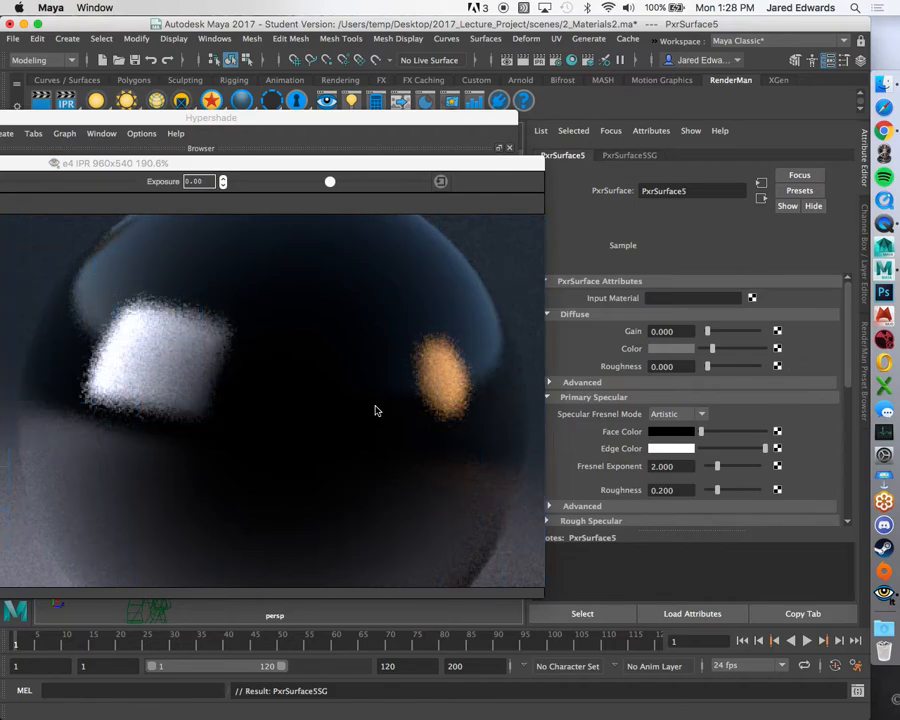
{"action": "scroll", "coordinate": [376, 406], "scroll_direction": "up", "scroll_amount": 1}
{"action": "middle_click_drag", "start_coordinate": [448, 396], "coordinate": [386, 399]}
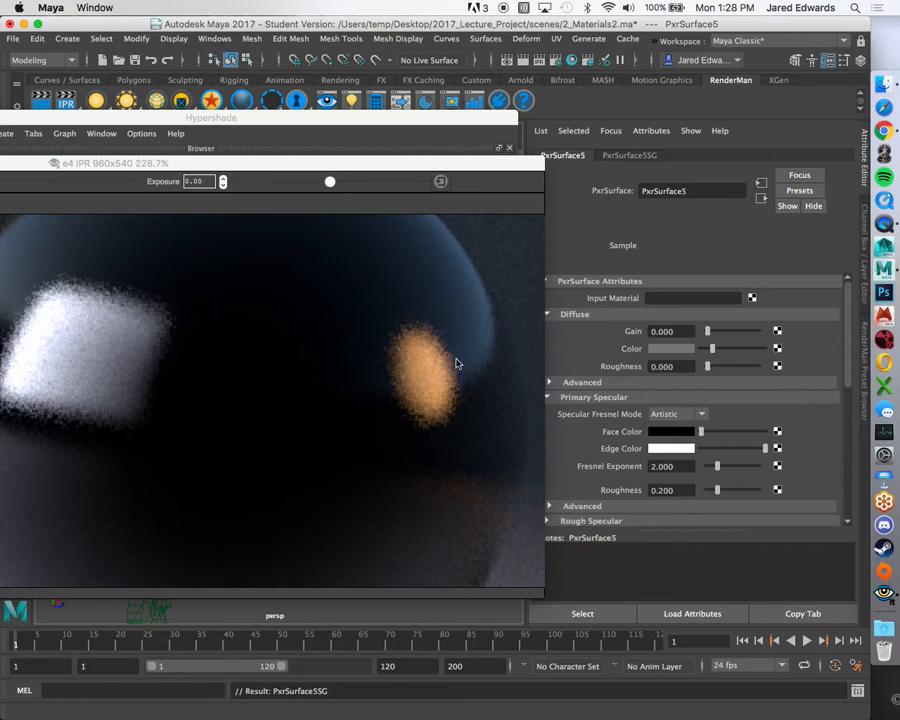
{"action": "middle_click_drag", "start_coordinate": [267, 482], "coordinate": [298, 392]}
{"action": "scroll", "coordinate": [370, 448], "scroll_direction": "up", "scroll_amount": 1}
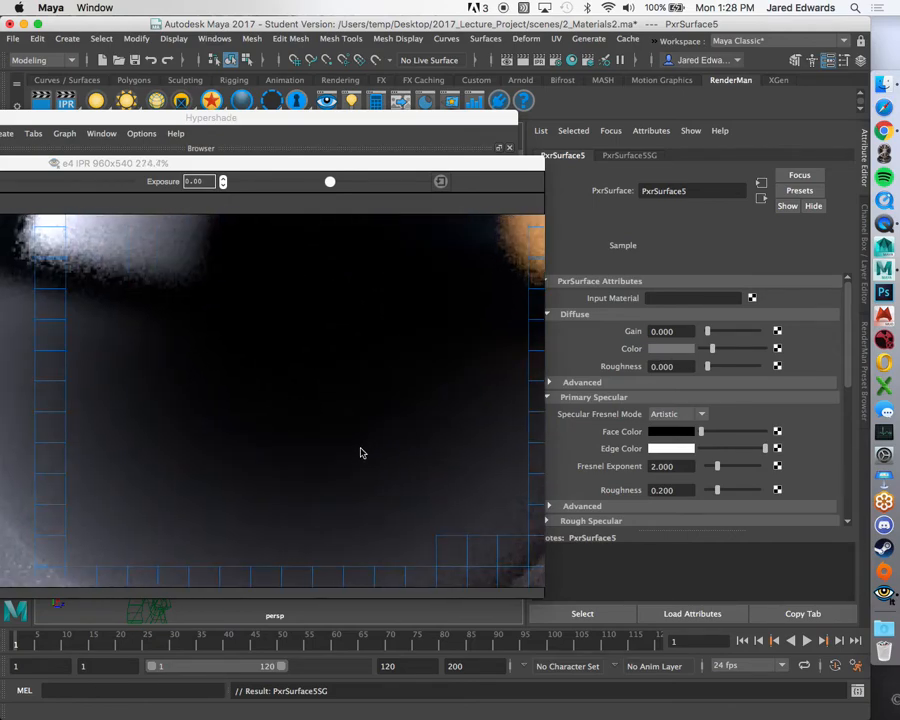
{"action": "scroll", "coordinate": [366, 451], "scroll_direction": "down", "scroll_amount": 1}
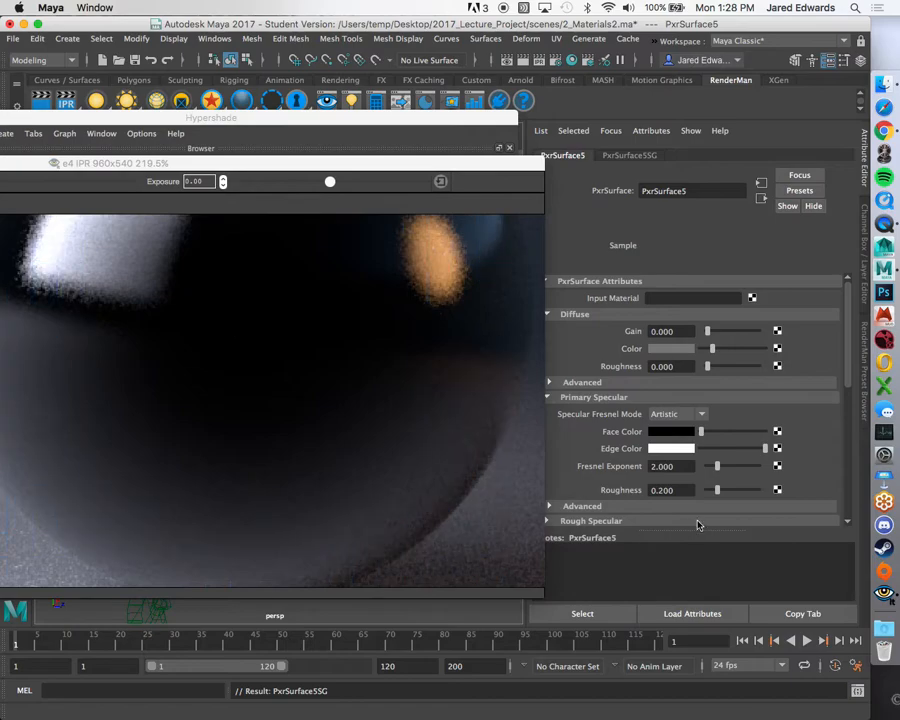
{"action": "left_click_drag", "start_coordinate": [680, 466], "coordinate": [627, 472]}
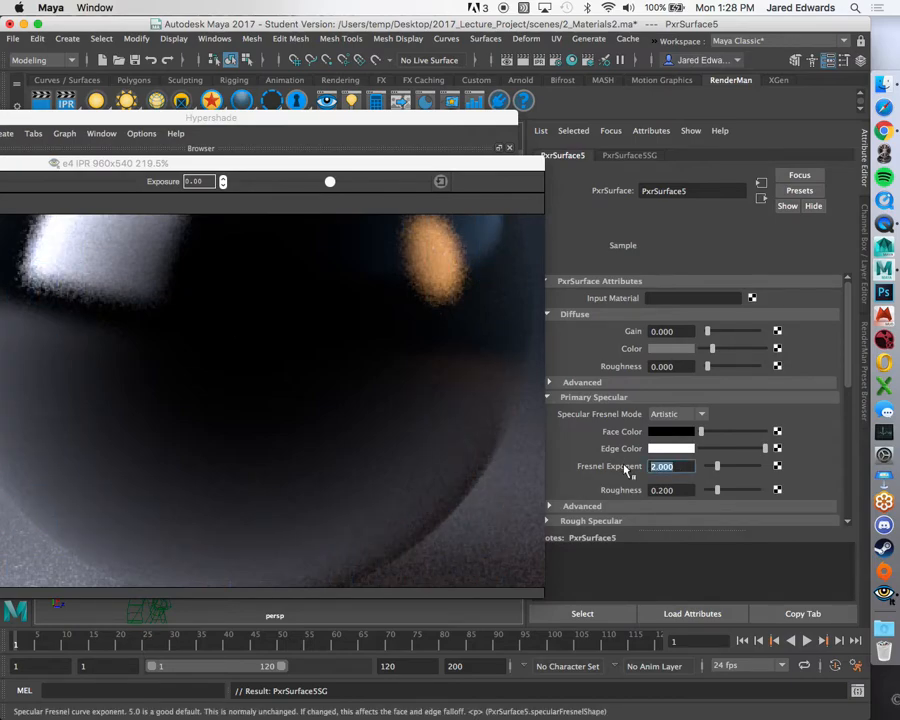
{"action": "type", "text": "5"}
{"action": "key", "text": "Return"}
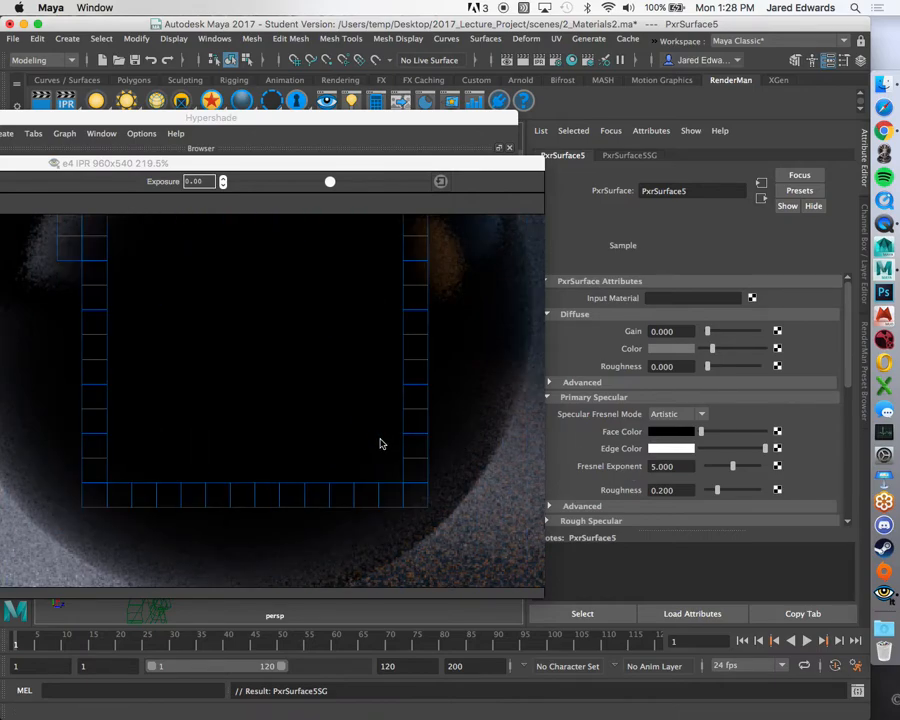
Brighten the Primary Specular Face Color from black to a dark gray, with the whole sphere visible in the render.
{"action": "scroll", "coordinate": [366, 425], "scroll_direction": "down", "scroll_amount": 3}
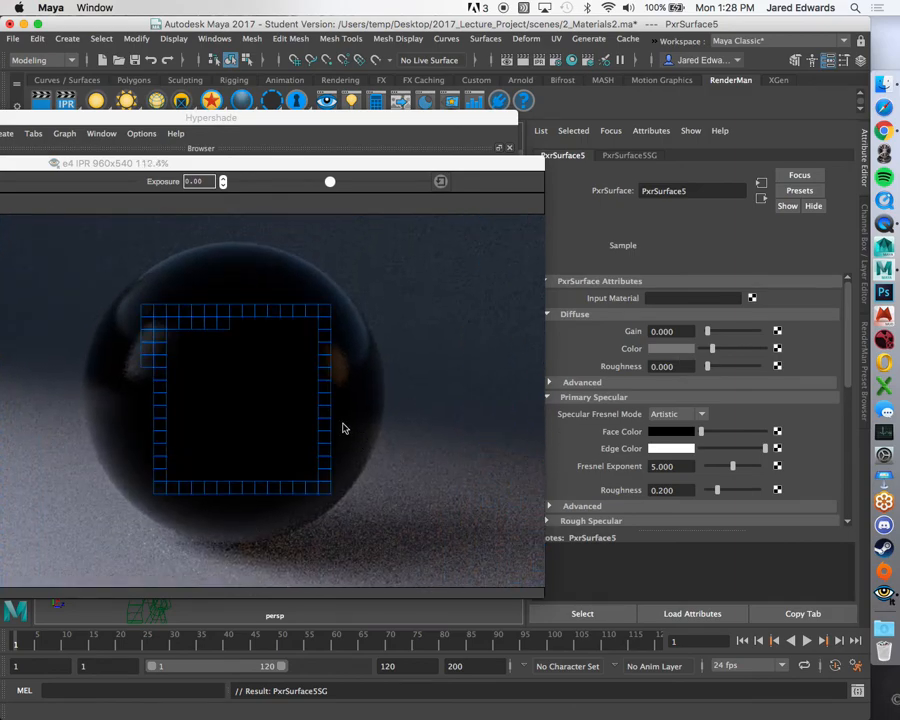
{"action": "scroll", "coordinate": [346, 428], "scroll_direction": "up", "scroll_amount": 1}
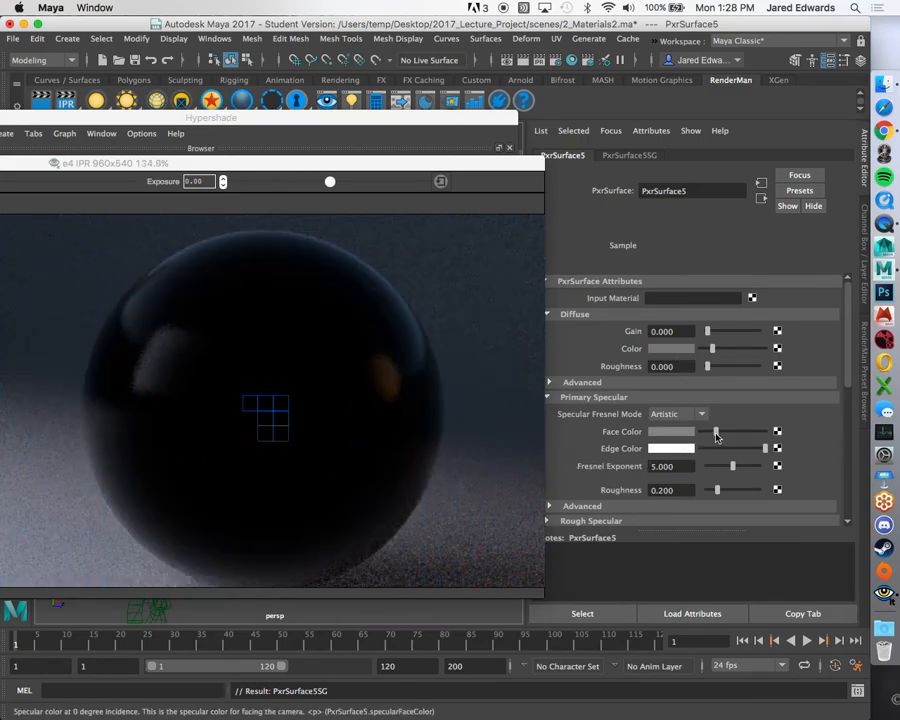
{"action": "left_click_drag", "start_coordinate": [716, 437], "coordinate": [710, 437]}
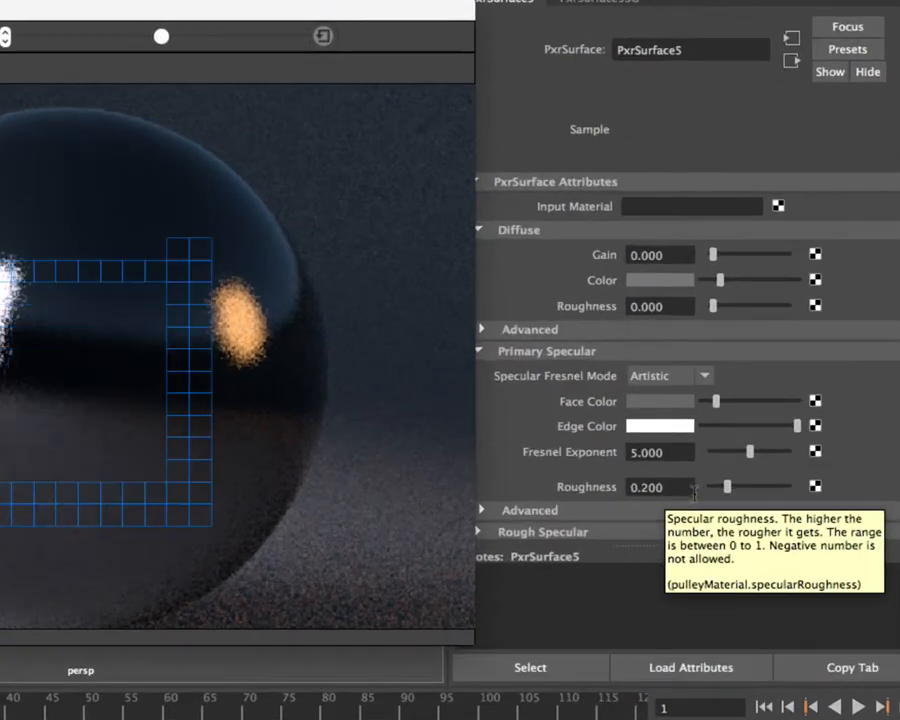
Set the Primary Specular Roughness to 0 for sharp reflections, then raise it to 0.7.
{"action": "left_click", "coordinate": [648, 490]}
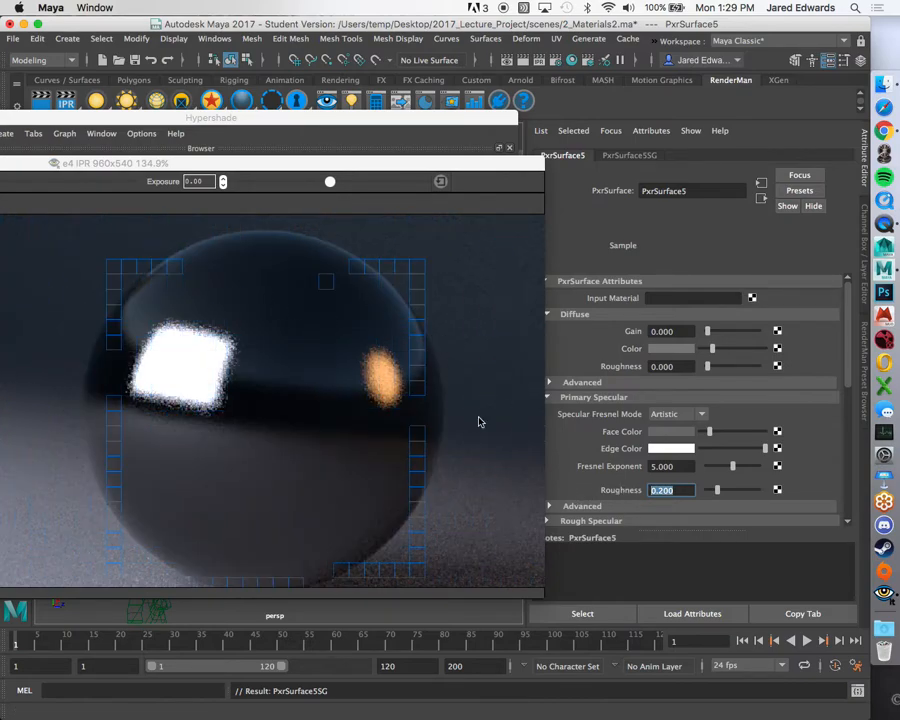
{"action": "left_click", "coordinate": [683, 490]}
{"action": "type", "text": "0"}
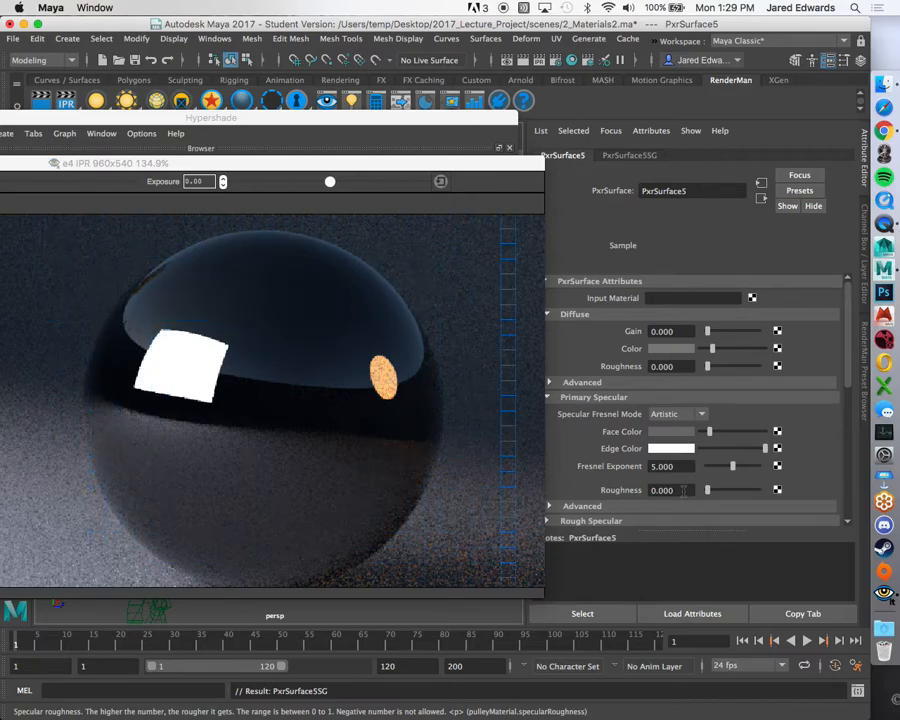
{"action": "double_click", "coordinate": [683, 490]}
{"action": "key", "text": "BackSpace"}
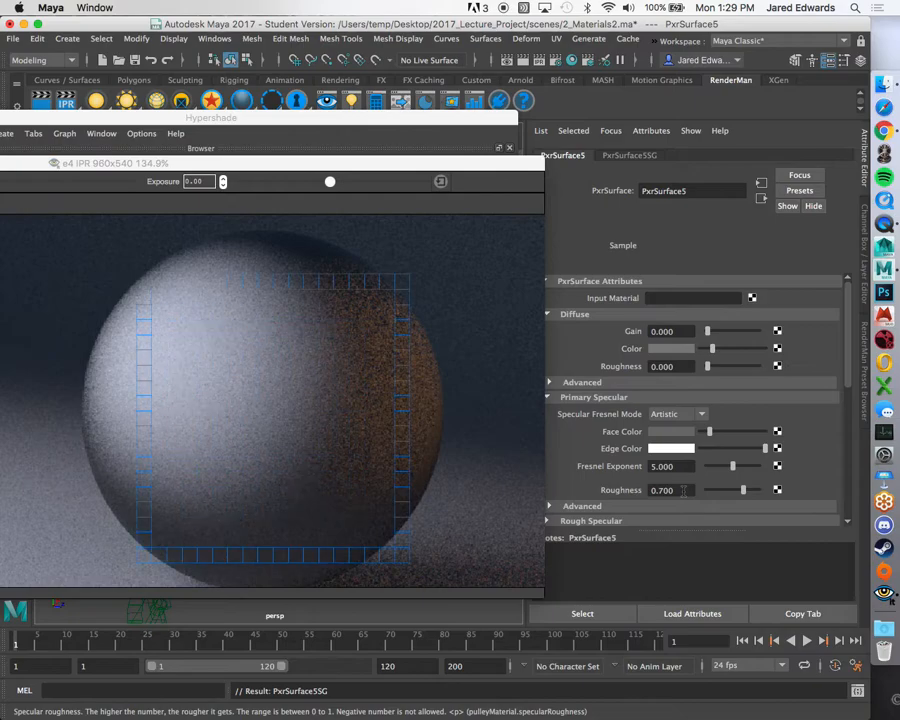
{"action": "left_click", "coordinate": [687, 491]}
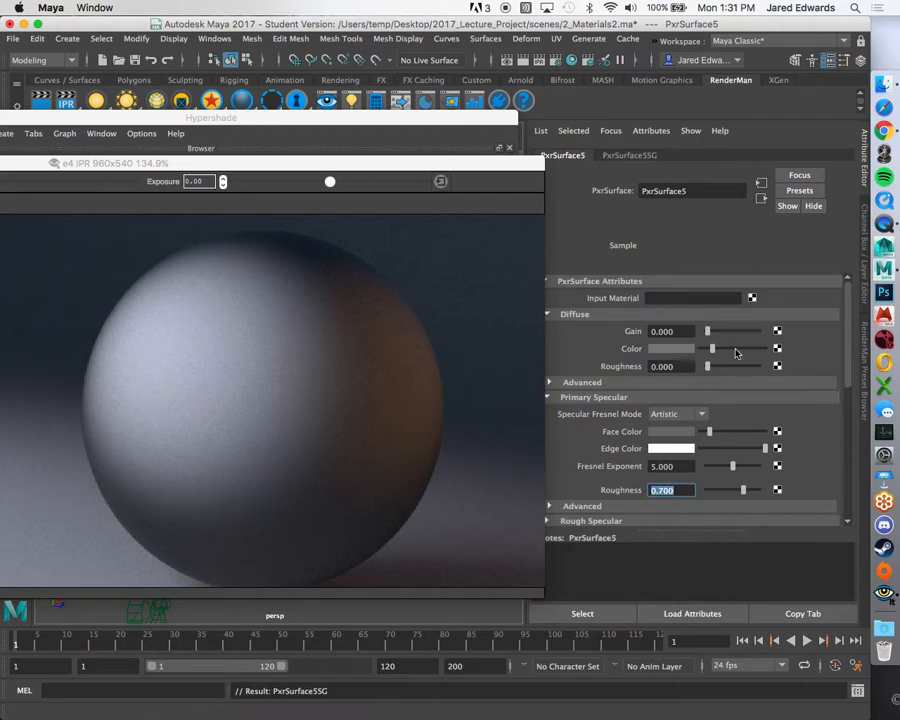
Switch to TextEdit and create a blank document with the font size set to 36.
{"action": "left_click", "coordinate": [880, 30]}
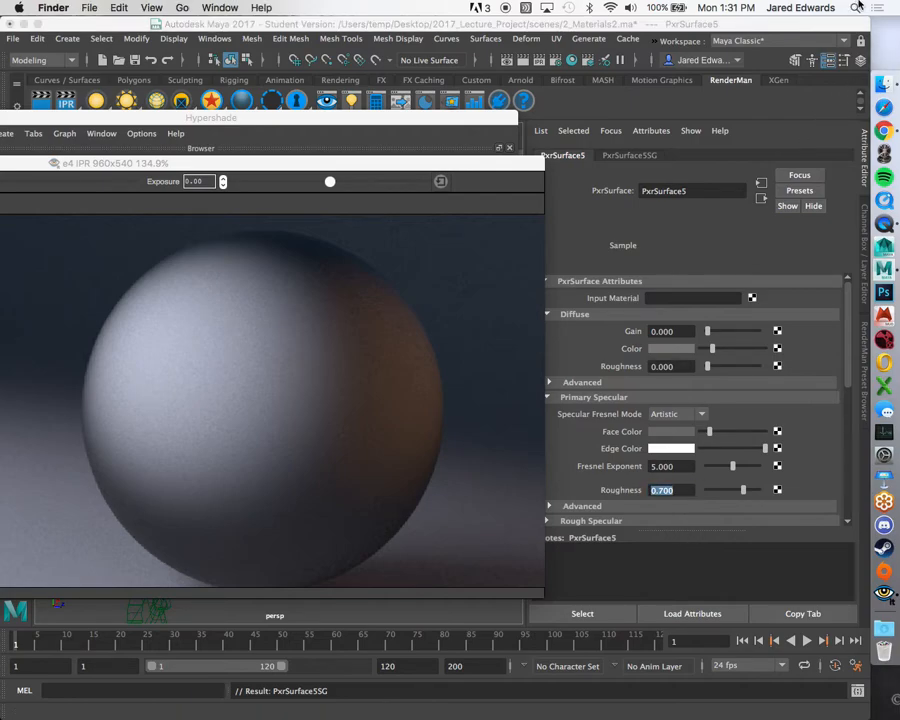
{"action": "left_click", "coordinate": [855, 7]}
{"action": "type", "text": "te"}
{"action": "key", "text": "Return"}
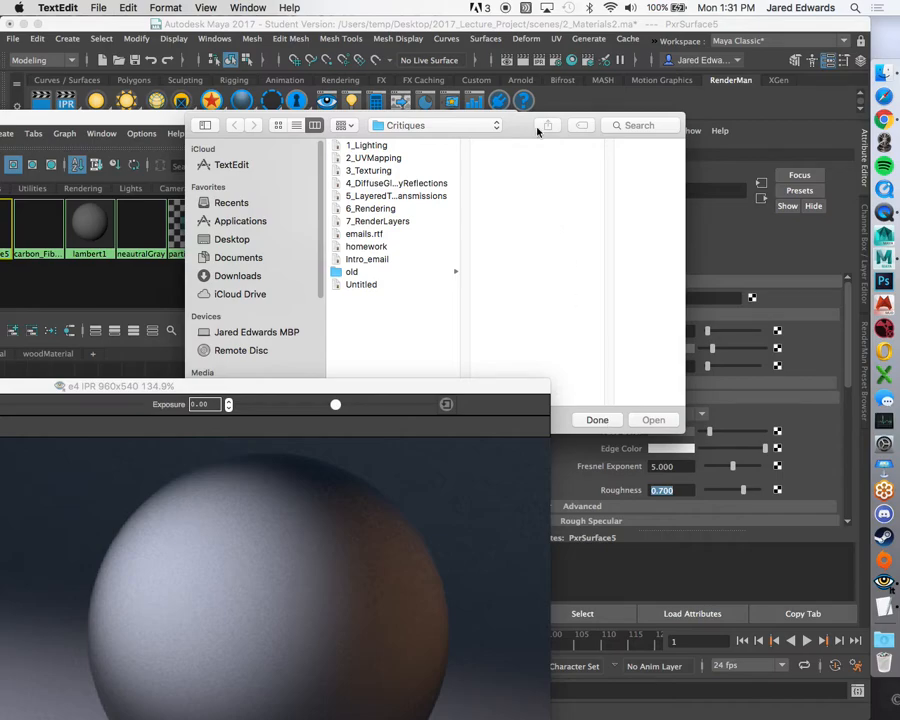
{"action": "left_click", "coordinate": [350, 335]}
{"action": "left_click", "coordinate": [345, 40]}
{"action": "left_click", "coordinate": [338, 141]}
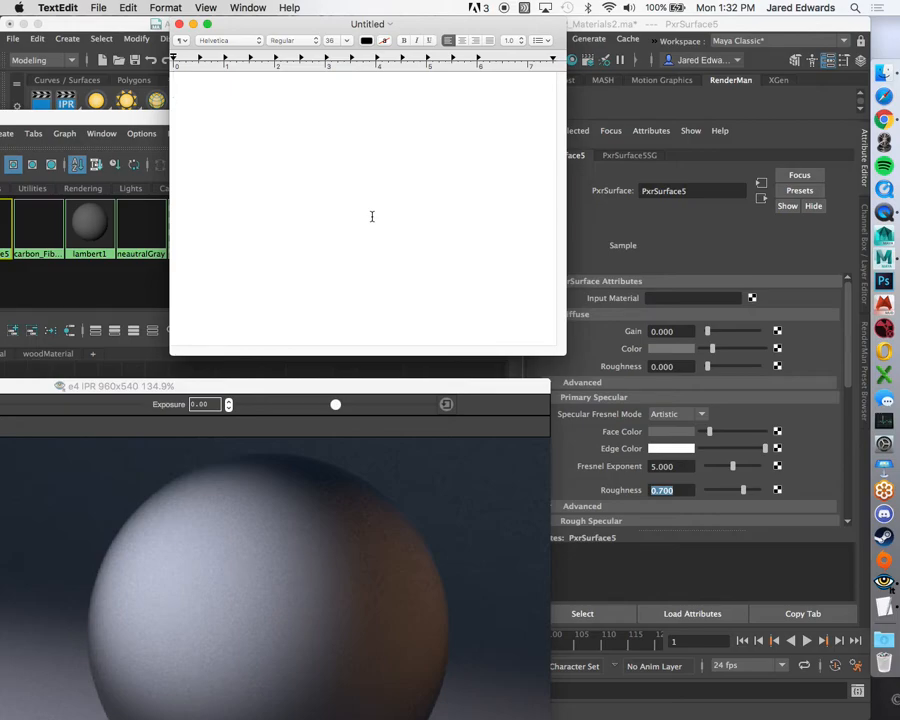
Write "displacement" as the first line of the note.
{"action": "type", "text": "dispace"}
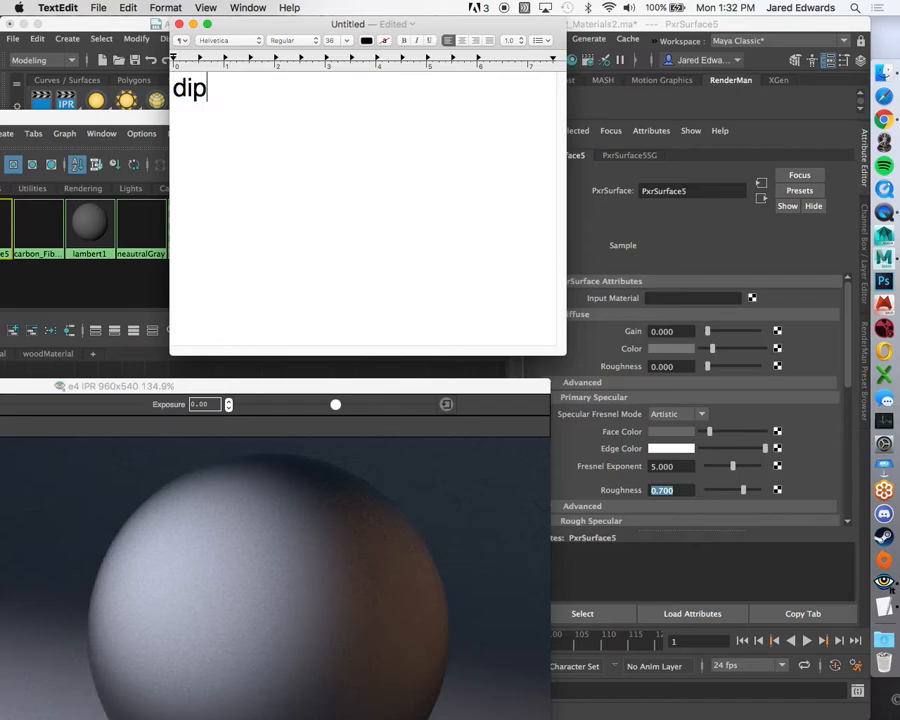
{"action": "type", "text": "ment"}
{"action": "key", "text": "Return"}
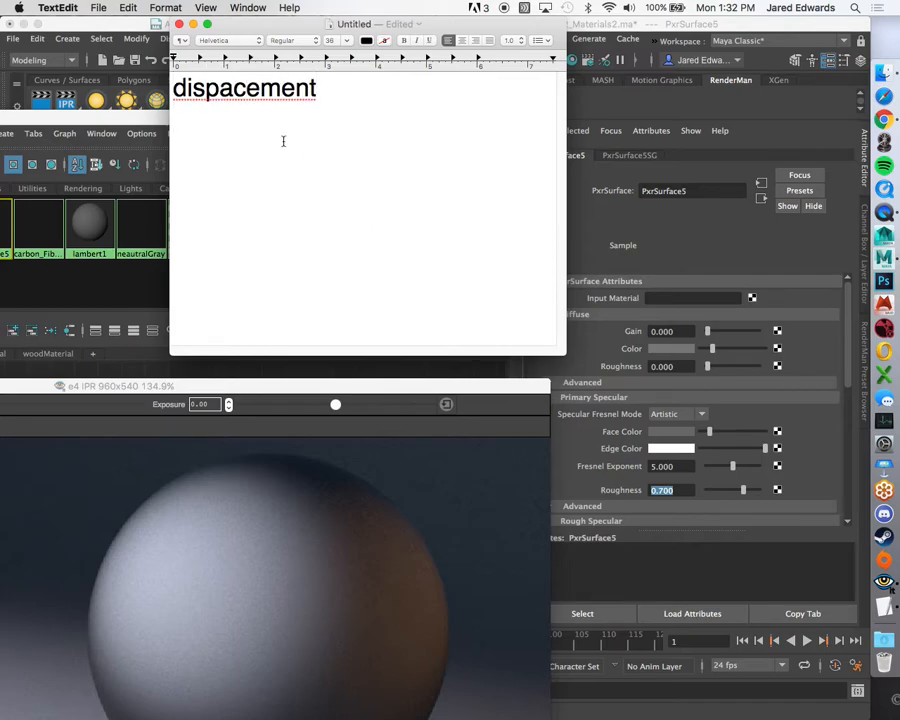
{"action": "left_click", "coordinate": [220, 88]}
{"action": "type", "text": "l"}
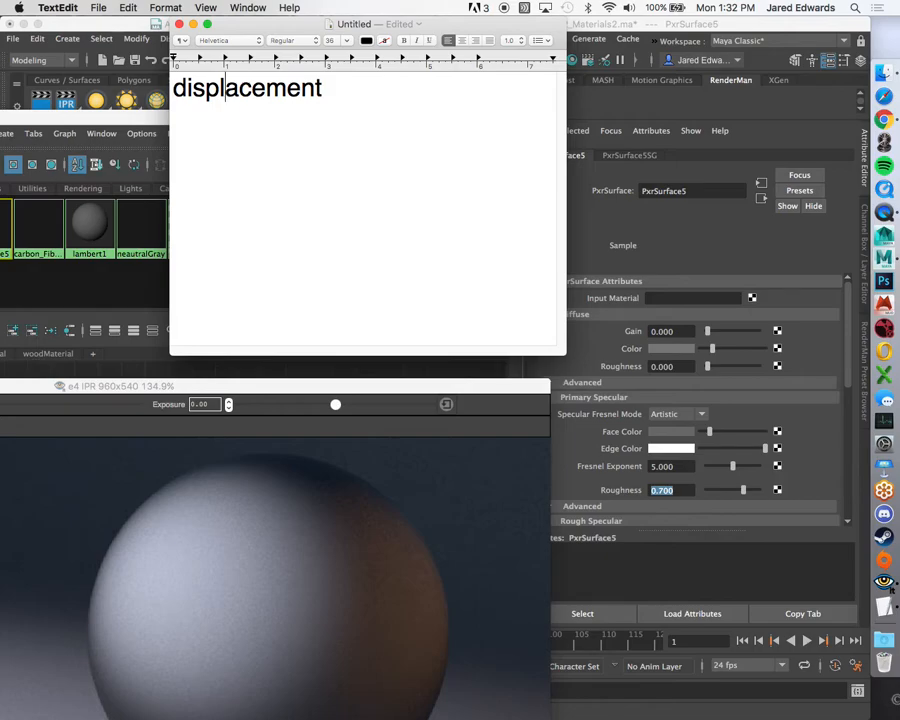
Add "normal maps" and "bump maps" as a second group, then "roughness" below it after a blank line.
{"action": "key", "text": "Return"}
{"action": "type", "text": "normal maps"}
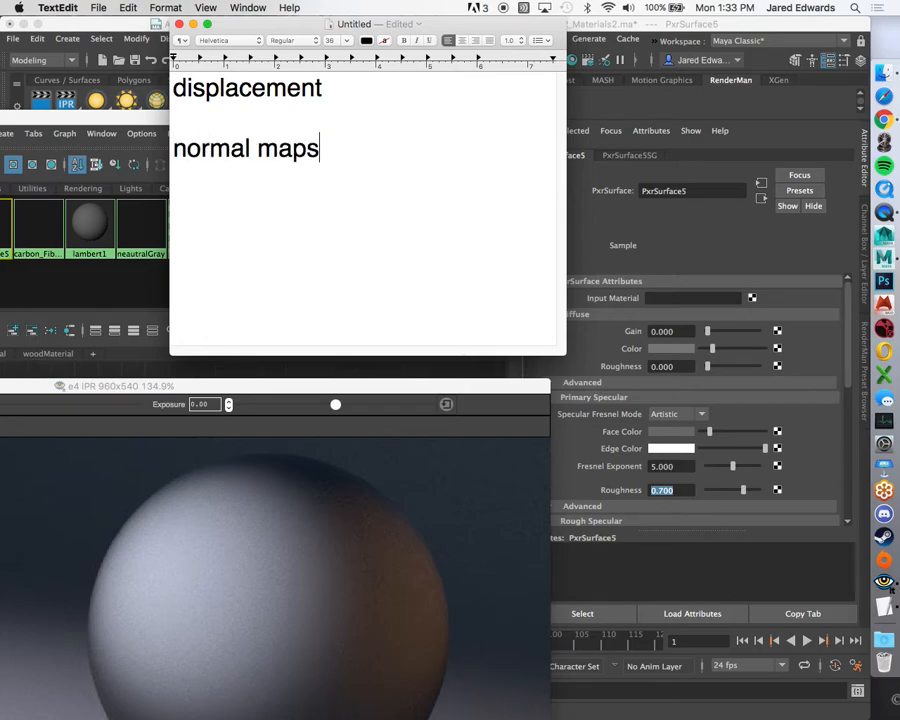
{"action": "key", "text": "Return"}
{"action": "type", "text": "bump maps"}
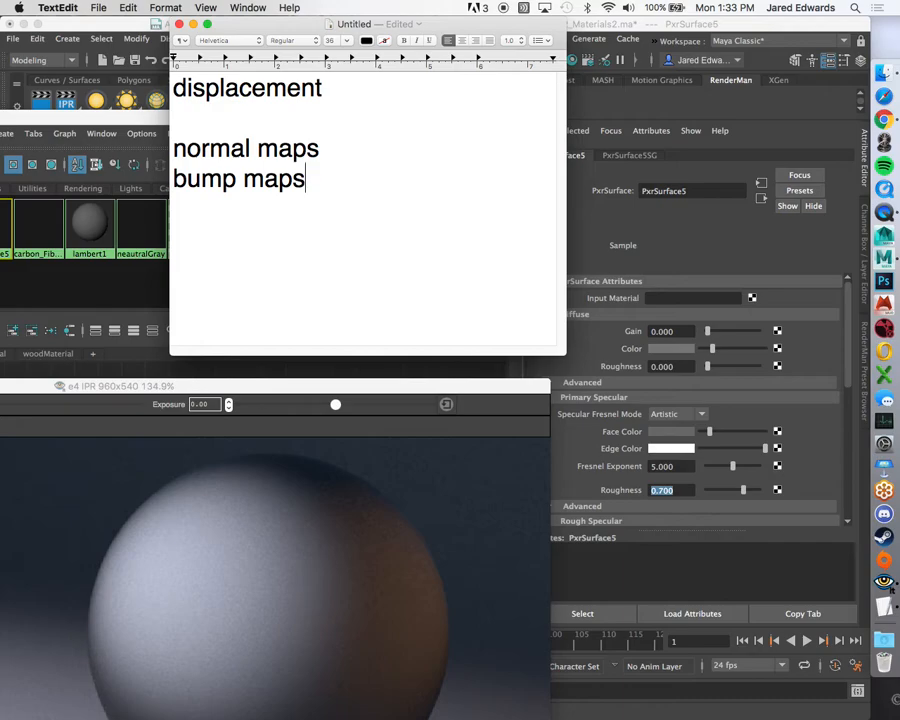
{"action": "key", "text": "Return"}
{"action": "key", "text": "Return"}
{"action": "key", "text": "Return"}
{"action": "key", "text": "BackSpace"}
{"action": "type", "text": "roughness"}
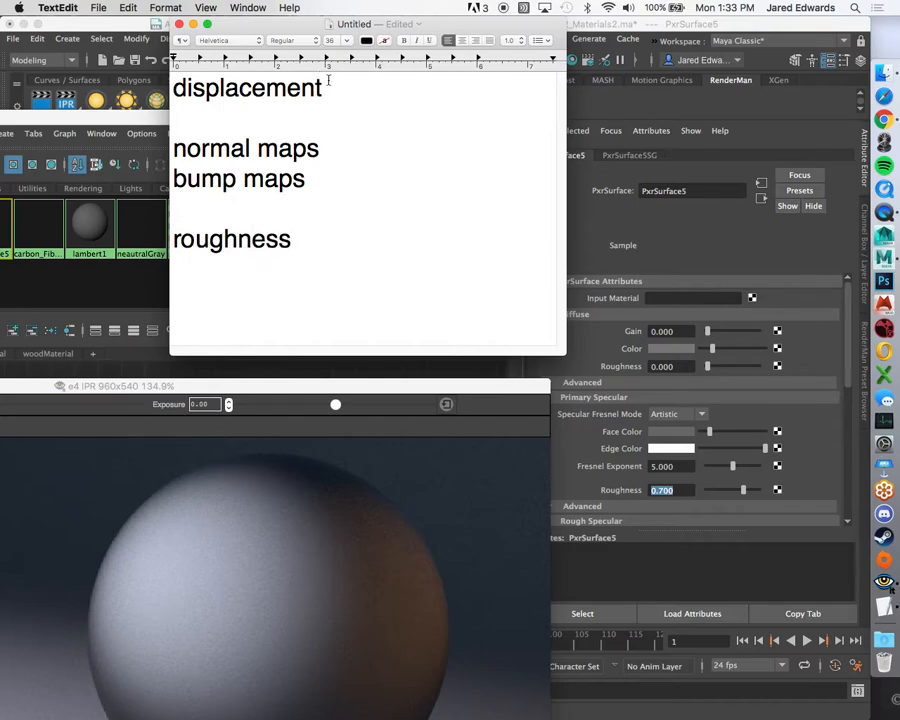
Highlight the displacement line, the normal and bump maps lines, and the roughness line in turn to compare the levels of surface detail.
{"action": "left_click_drag", "start_coordinate": [323, 88], "coordinate": [173, 88]}
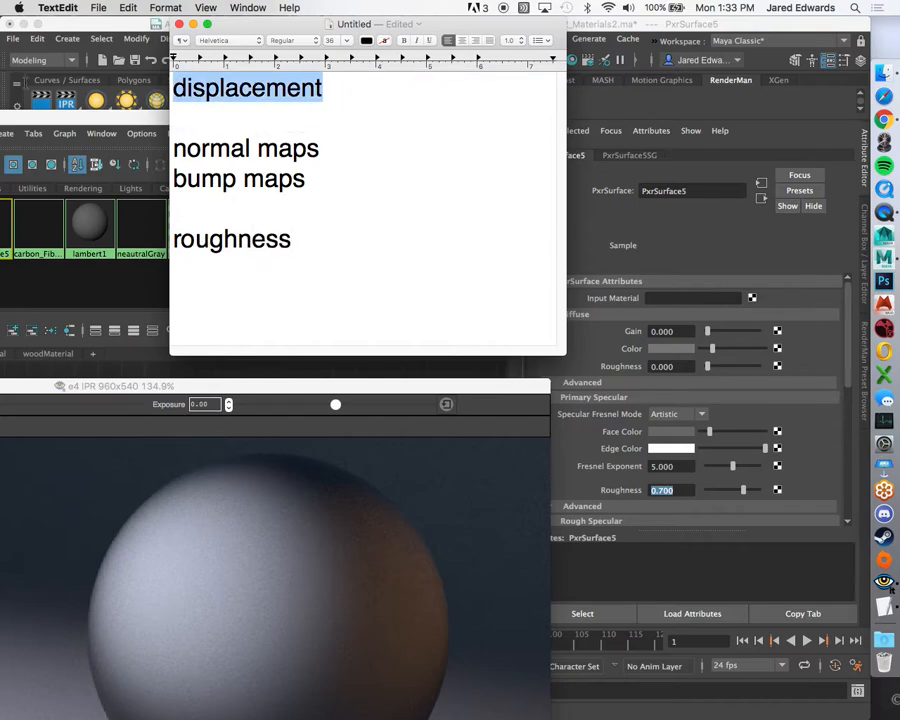
{"action": "left_click_drag", "start_coordinate": [306, 179], "coordinate": [170, 148]}
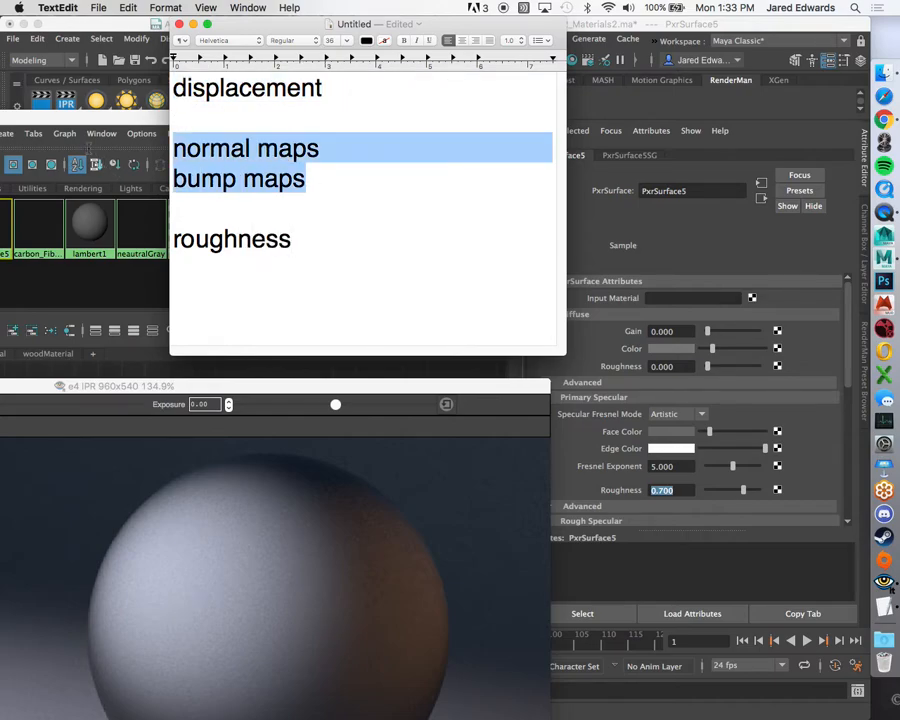
{"action": "left_click_drag", "start_coordinate": [318, 239], "coordinate": [171, 240]}
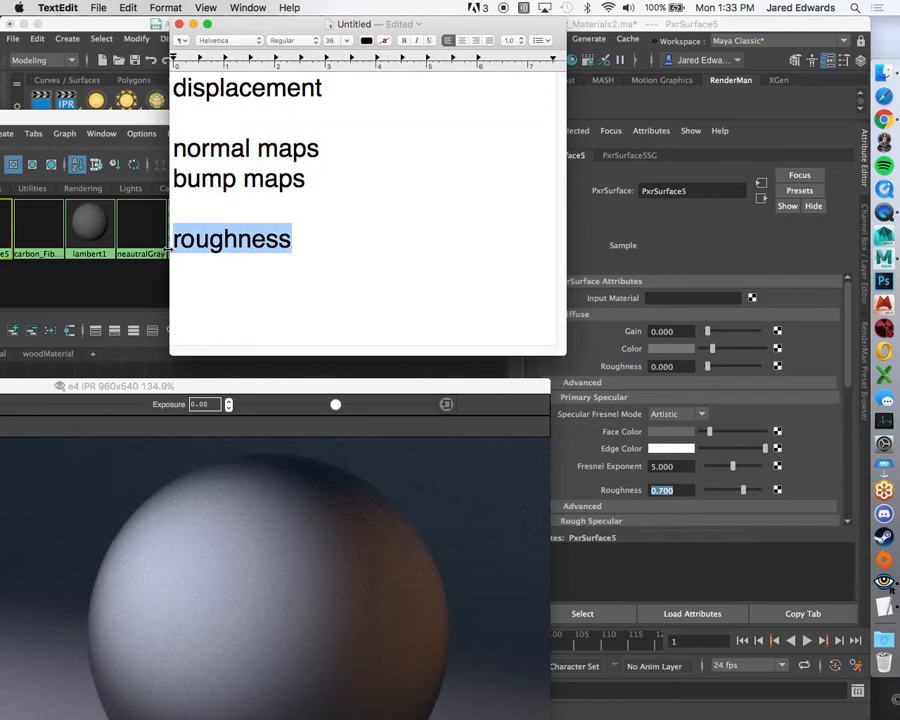
{"action": "left_click", "coordinate": [325, 177]}
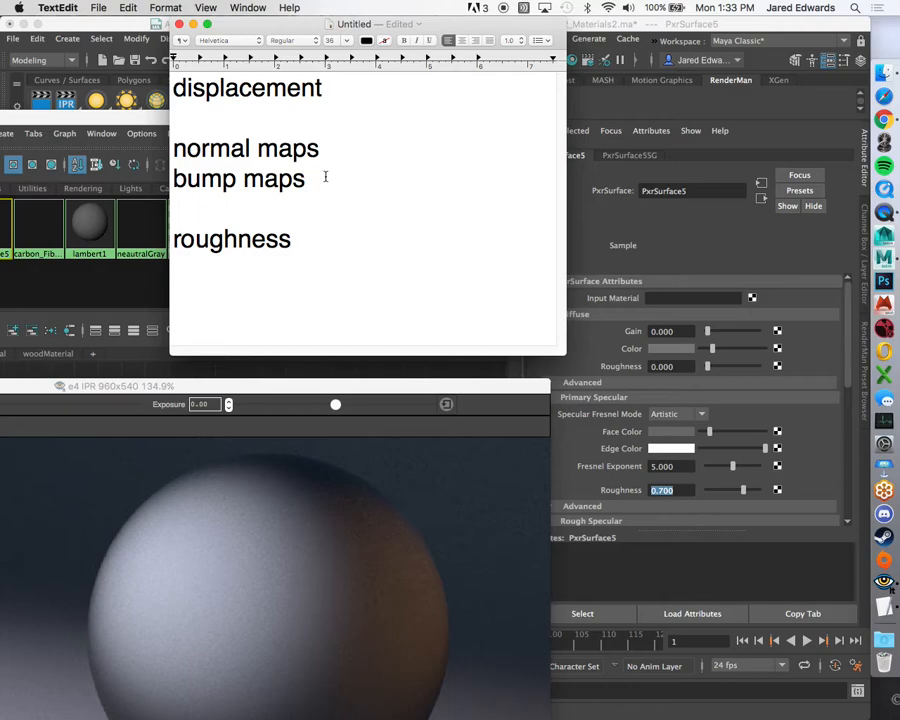
{"action": "key", "text": "super+a"}
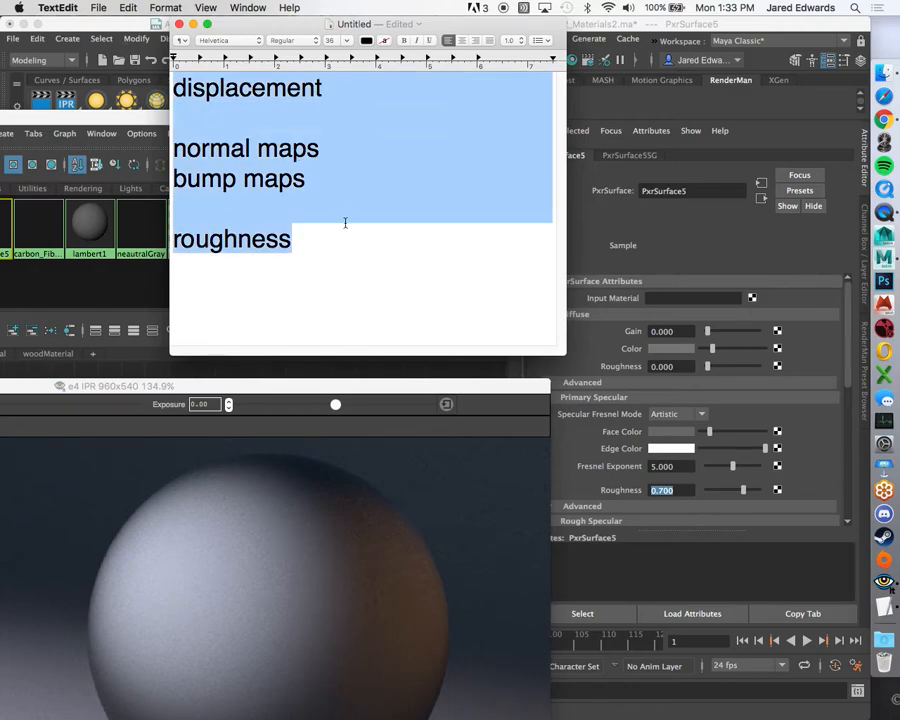
{"action": "left_click", "coordinate": [332, 237]}
{"action": "left_click", "coordinate": [323, 181]}
{"action": "left_click", "coordinate": [332, 154]}
{"action": "left_click", "coordinate": [333, 181]}
{"action": "left_click", "coordinate": [338, 155]}
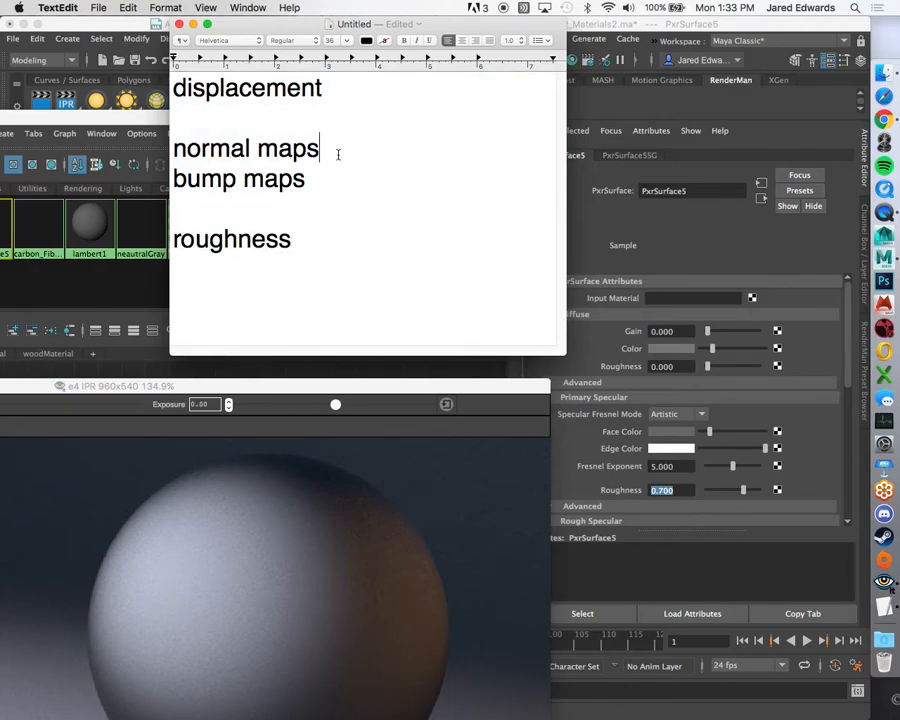
Return to Maya and arrange the IPR render and Hypershade windows, leaving free graph space beside the PxrSurface5 node.
{"action": "left_click", "coordinate": [424, 414]}
{"action": "left_click_drag", "start_coordinate": [384, 392], "coordinate": [591, 598]}
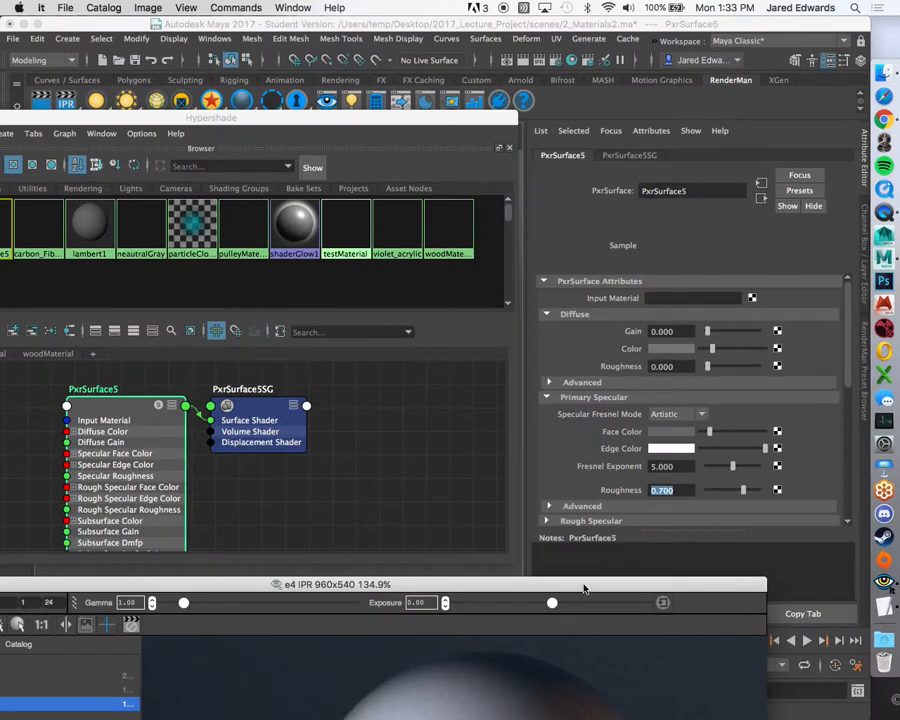
{"action": "left_click_drag", "start_coordinate": [480, 677], "coordinate": [567, 47]}
{"action": "left_click_drag", "start_coordinate": [612, 162], "coordinate": [652, 612]}
{"action": "left_click_drag", "start_coordinate": [380, 121], "coordinate": [523, 96]}
{"action": "scroll", "coordinate": [322, 378], "scroll_direction": "down", "scroll_amount": 3}
{"action": "middle_click_drag", "start_coordinate": [80, 400], "coordinate": [369, 394], "text": "alt"}
Create a Solid Fractal 3D texture node in the Hypershade graph and close the node creation window.
{"action": "right_click_drag", "start_coordinate": [187, 426], "coordinate": [186, 384]}
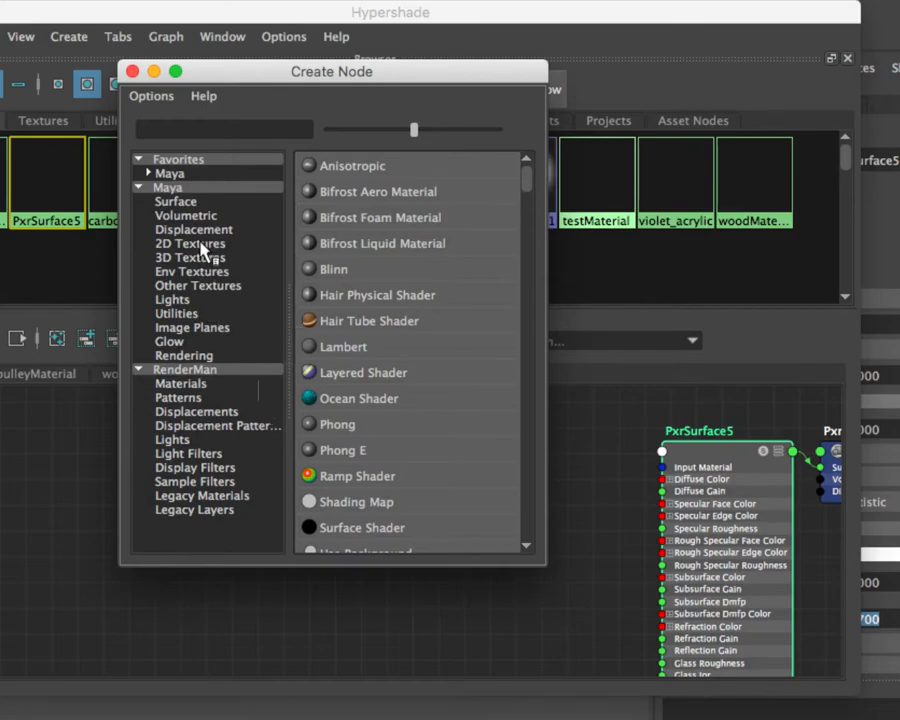
{"action": "left_click", "coordinate": [199, 261]}
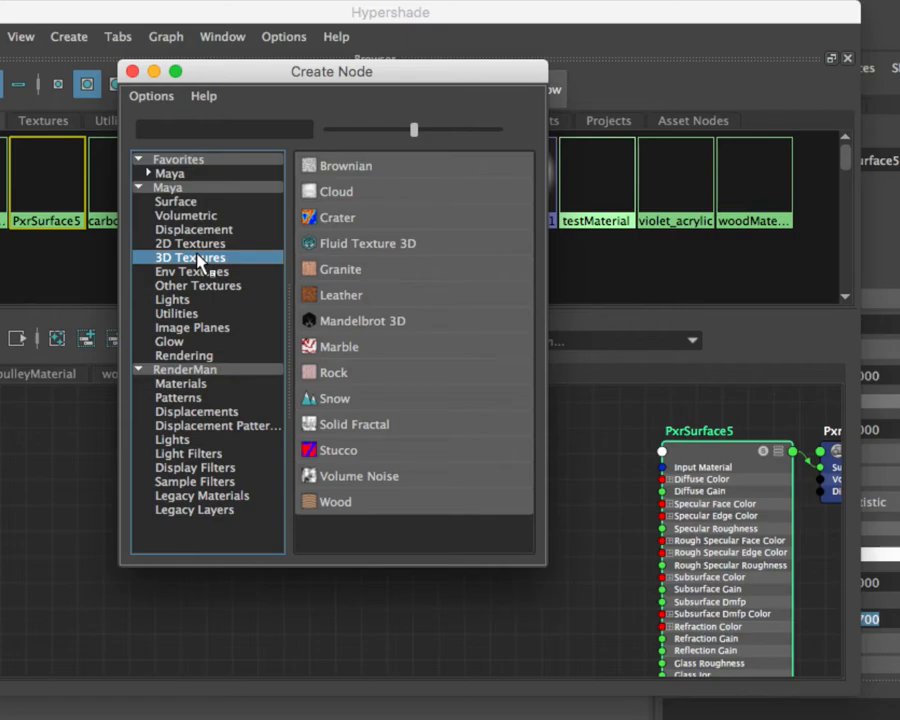
{"action": "left_click", "coordinate": [200, 398]}
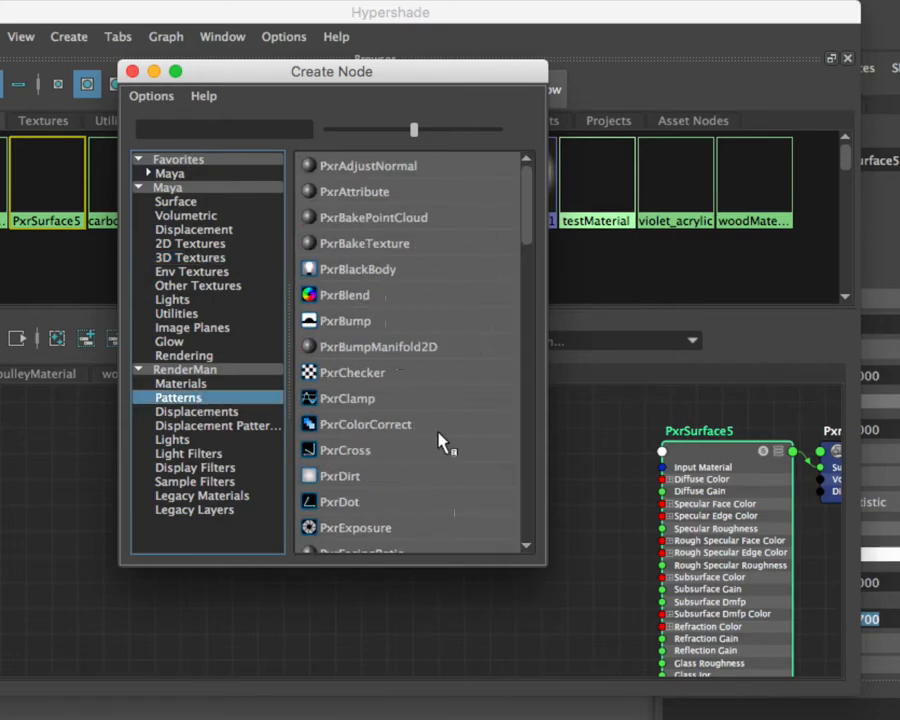
{"action": "mouse_move", "coordinate": [530, 197]}
{"action": "left_mouse_down"}
{"action": "mouse_move", "coordinate": [524, 462]}
{"action": "mouse_move", "coordinate": [530, 178]}
{"action": "left_mouse_up"}
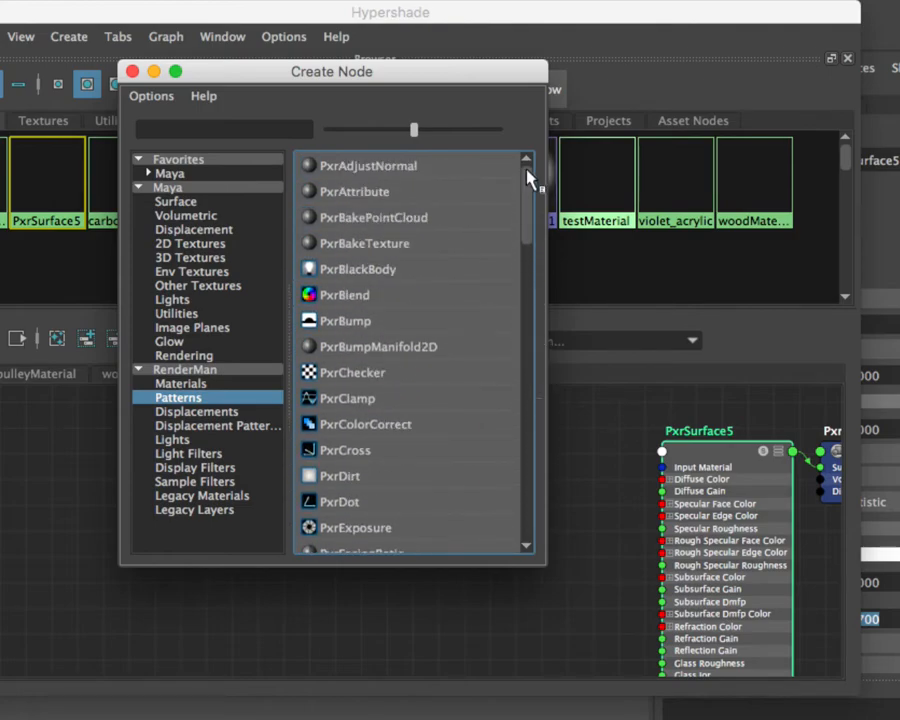
{"action": "left_click", "coordinate": [214, 242]}
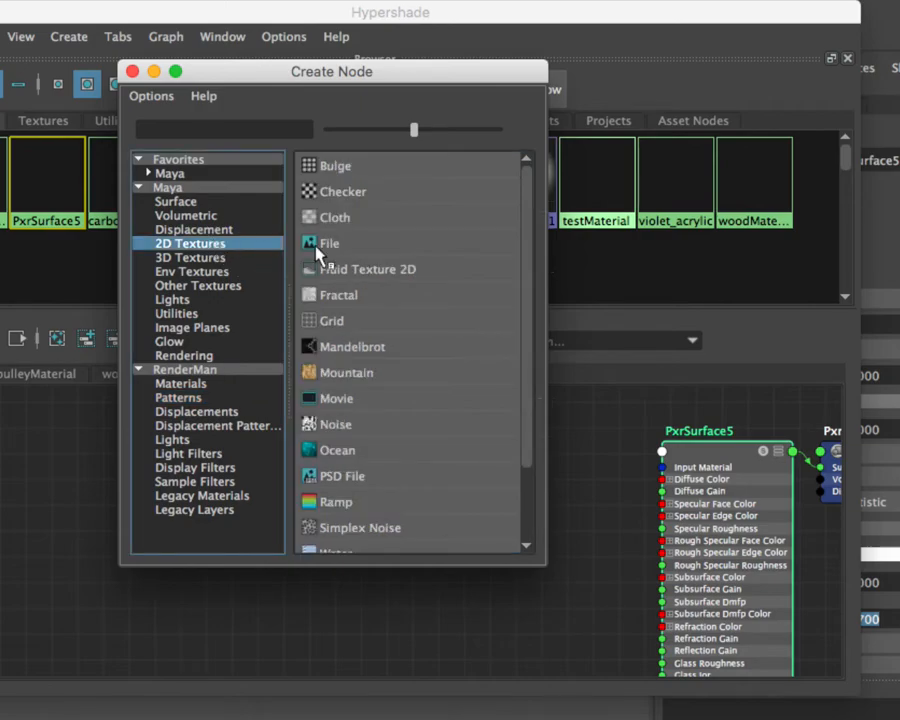
{"action": "left_click", "coordinate": [231, 259]}
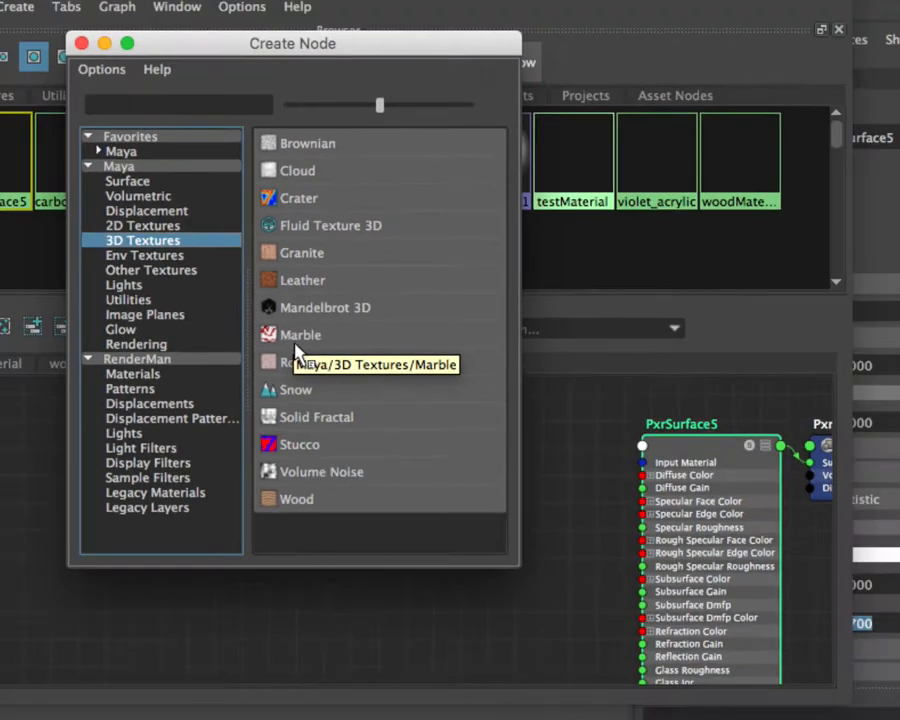
{"action": "left_click", "coordinate": [312, 419]}
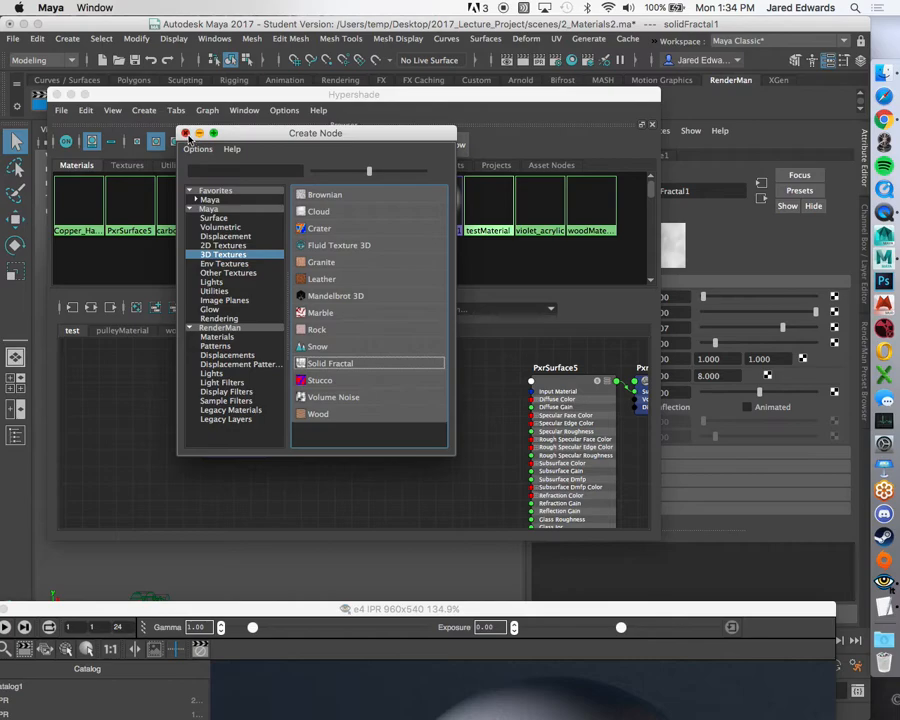
{"action": "left_click", "coordinate": [186, 134]}
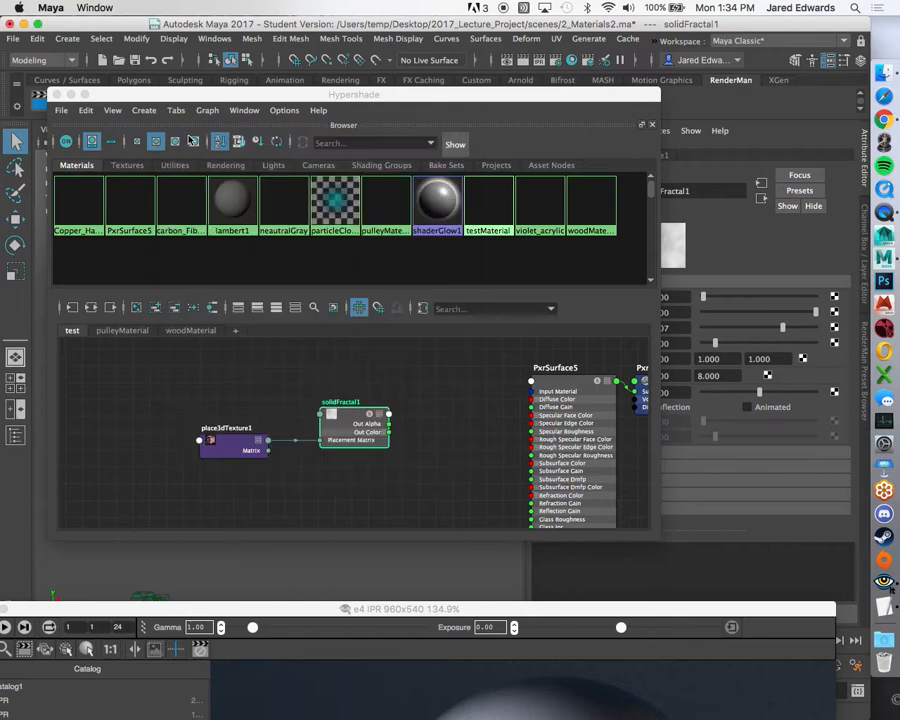
Arrange the 3D placement and Solid Fractal nodes side by side, then solo the Solid Fractal node's output.
{"action": "key", "text": "f"}
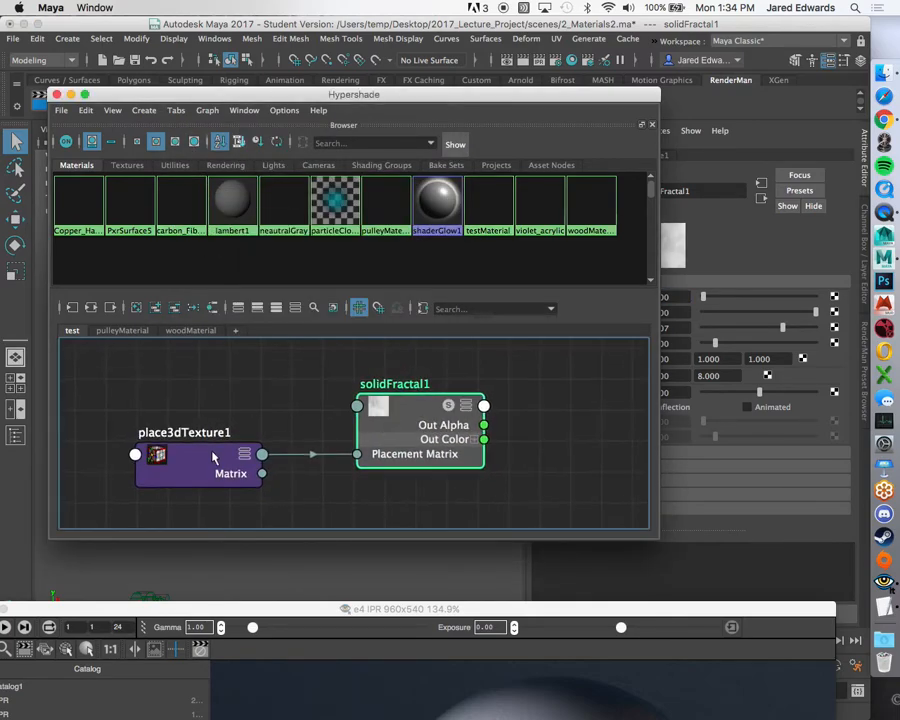
{"action": "left_click_drag", "start_coordinate": [213, 457], "coordinate": [224, 421]}
{"action": "left_click_drag", "start_coordinate": [407, 416], "coordinate": [376, 420]}
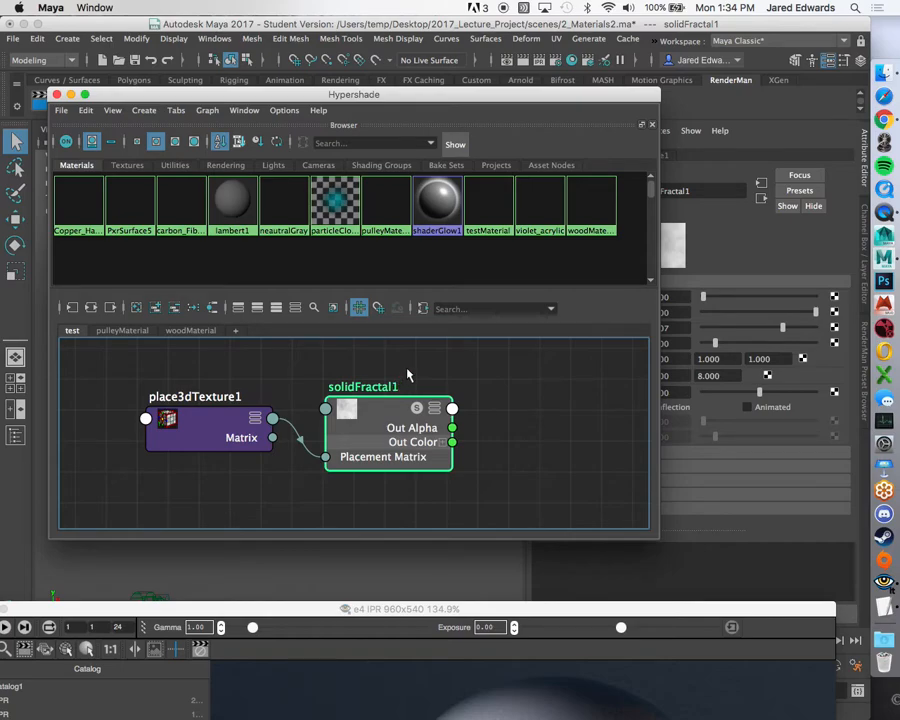
{"action": "middle_click_drag", "start_coordinate": [404, 359], "coordinate": [364, 362], "text": "alt"}
{"action": "scroll", "coordinate": [354, 361], "scroll_direction": "up", "scroll_amount": 1}
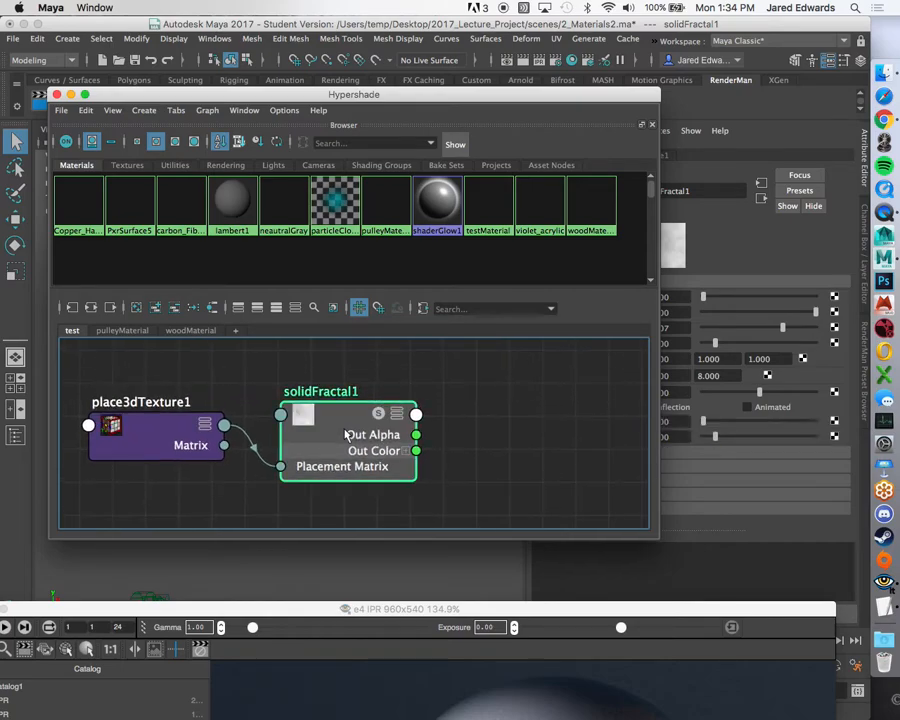
{"action": "left_click", "coordinate": [378, 413]}
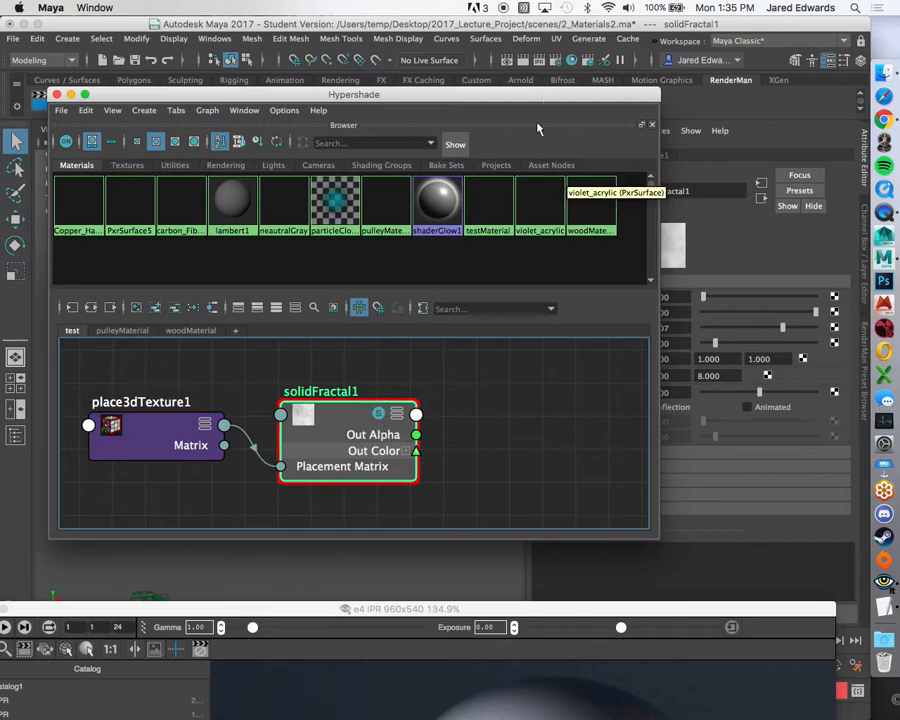
Select the PxrSurface5 node to load its attributes, keeping it and the Solid Fractal node together in the graph.
{"action": "left_click_drag", "start_coordinate": [558, 95], "coordinate": [502, 96]}
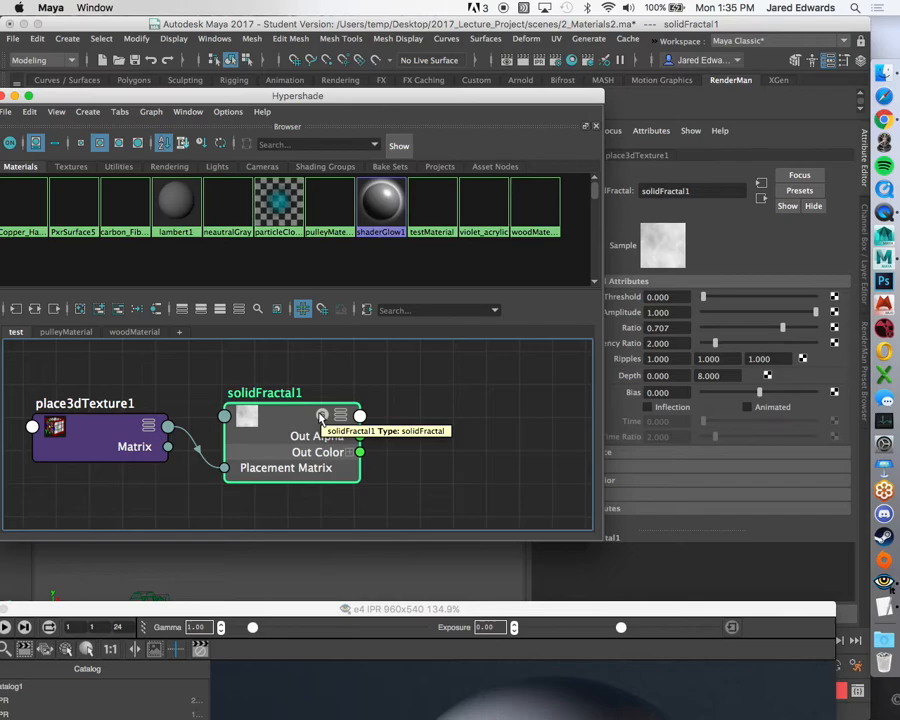
{"action": "scroll", "coordinate": [325, 420], "scroll_direction": "down", "scroll_amount": 8}
{"action": "middle_click_drag", "start_coordinate": [438, 468], "coordinate": [317, 434], "text": "alt"}
{"action": "scroll", "coordinate": [317, 434], "scroll_direction": "up", "scroll_amount": 3}
{"action": "middle_click_drag", "start_coordinate": [372, 386], "coordinate": [420, 448], "text": "alt"}
{"action": "scroll", "coordinate": [380, 425], "scroll_direction": "up", "scroll_amount": 1}
{"action": "middle_click_drag", "start_coordinate": [350, 433], "coordinate": [412, 392], "text": "alt"}
{"action": "left_click", "coordinate": [505, 365]}
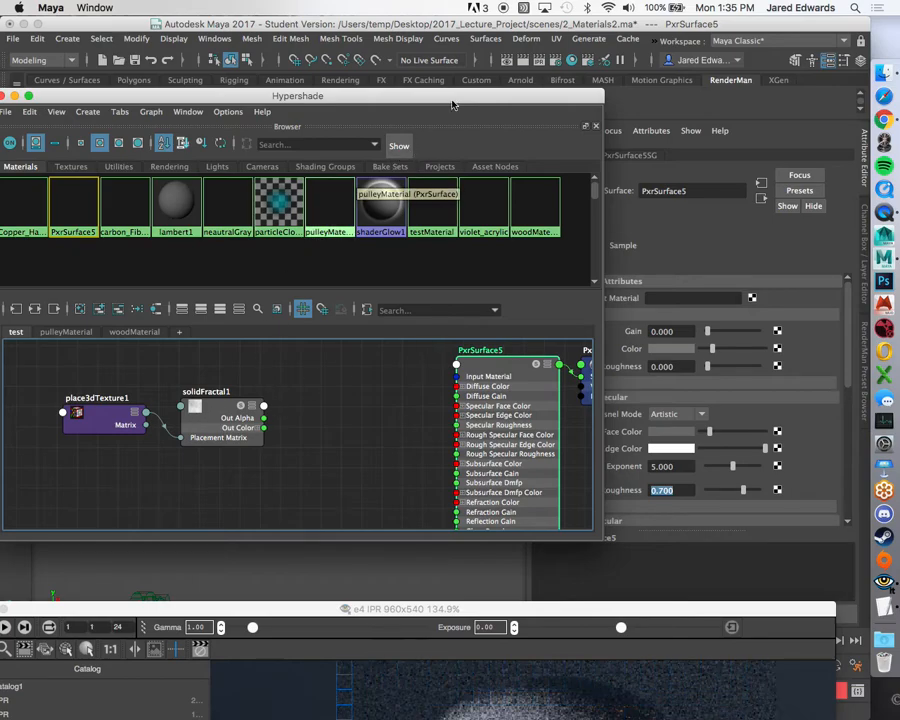
Connect the Solid Fractal's Out Alpha to PxrSurface5's Primary Specular Roughness and inspect the sphere in the IPR render.
{"action": "left_click_drag", "start_coordinate": [453, 103], "coordinate": [377, 70]}
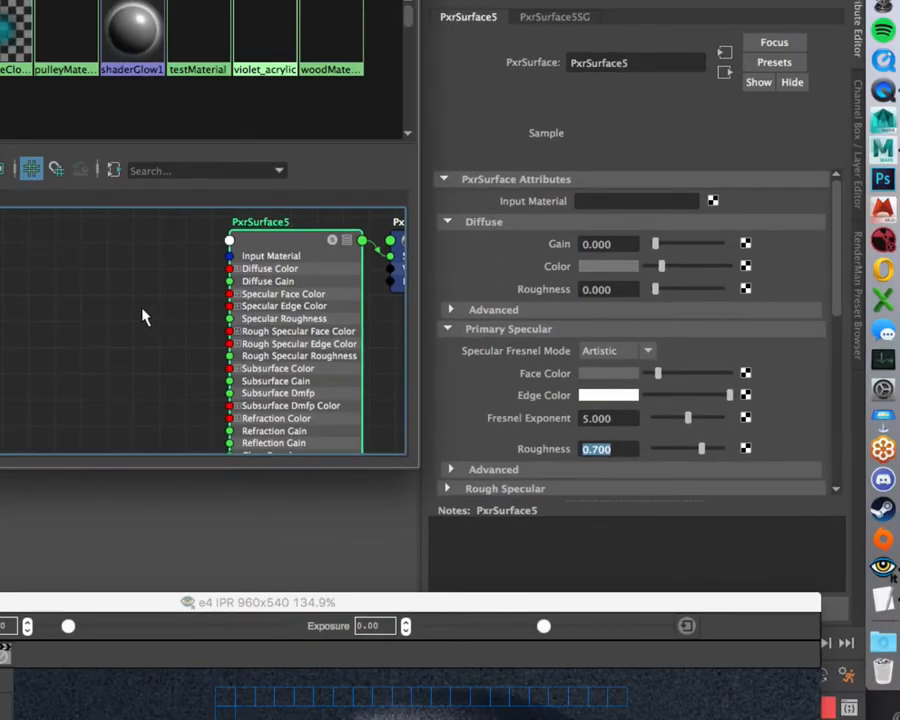
{"action": "middle_click_drag", "start_coordinate": [12, 316], "coordinate": [196, 322], "text": "alt"}
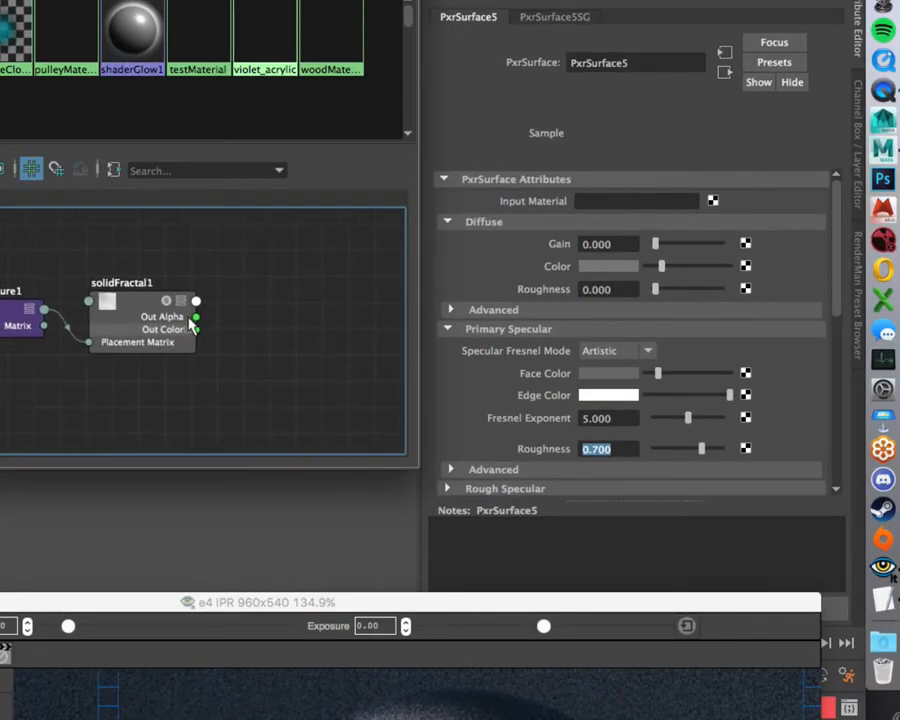
{"action": "scroll", "coordinate": [197, 323], "scroll_direction": "up", "scroll_amount": 4}
{"action": "middle_click_drag", "start_coordinate": [94, 296], "coordinate": [543, 450]}
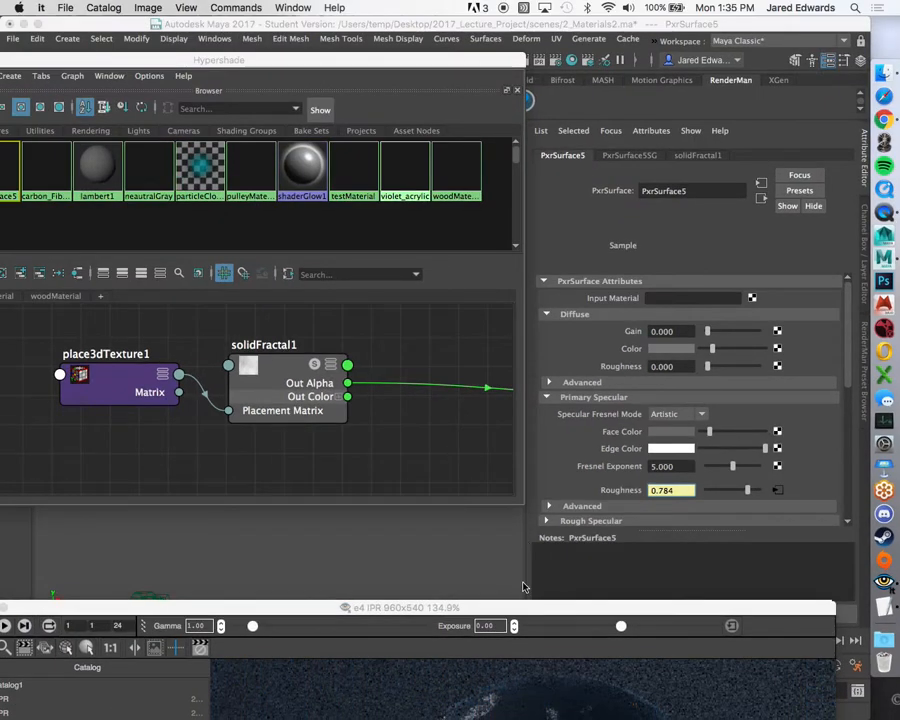
{"action": "left_click_drag", "start_coordinate": [339, 602], "coordinate": [339, 77]}
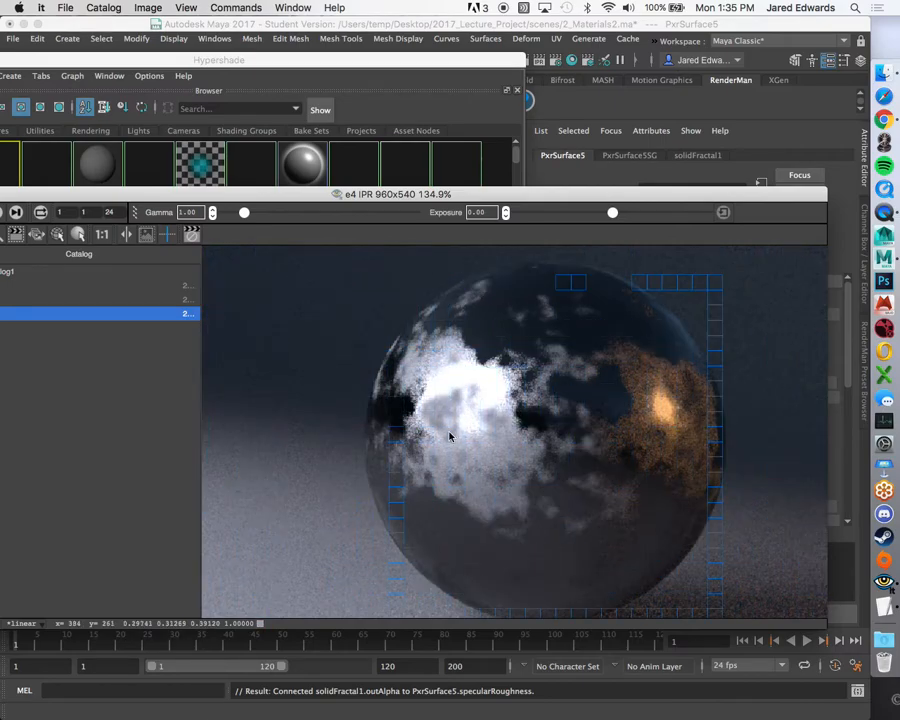
{"action": "left_click_drag", "start_coordinate": [590, 198], "coordinate": [603, 663]}
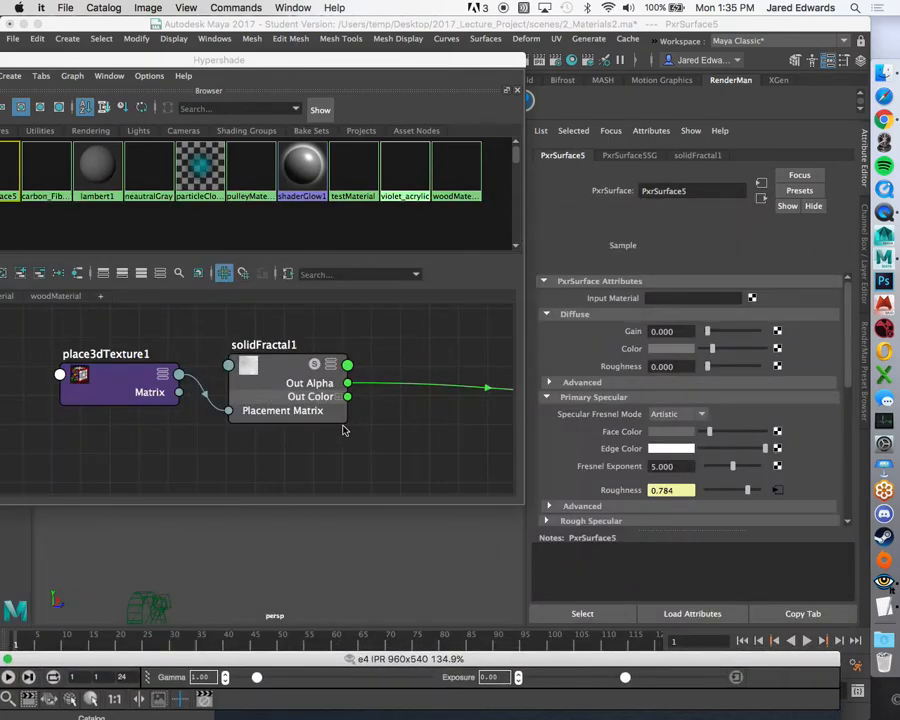
Select the Solid Fractal node and expand its Color Balance attributes to examine the color and alpha gain and offset settings.
{"action": "scroll", "coordinate": [339, 427], "scroll_direction": "up", "scroll_amount": 5}
{"action": "left_click", "coordinate": [241, 331]}
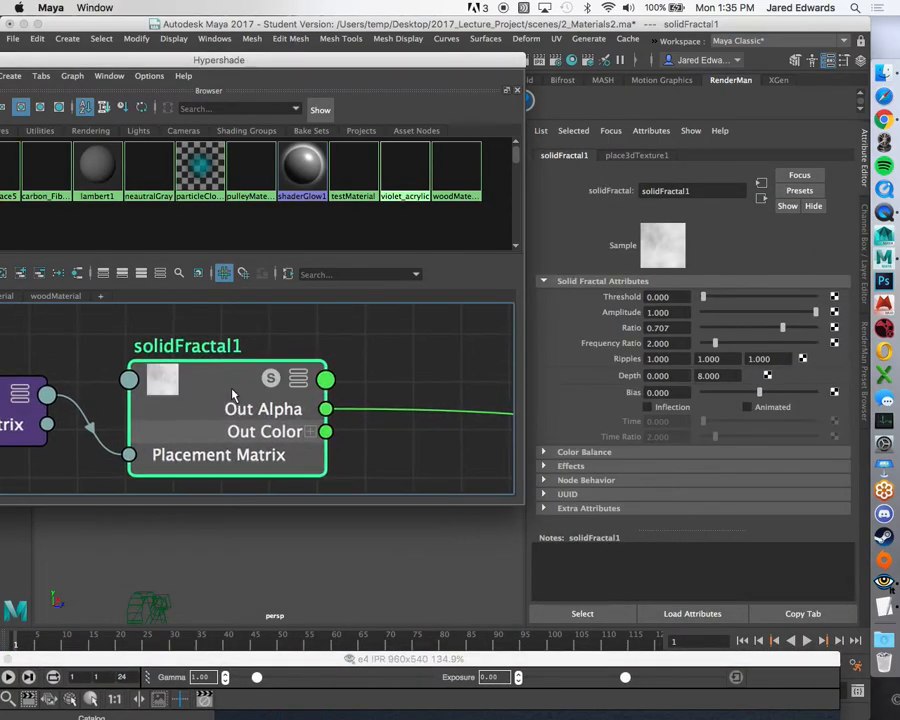
{"action": "left_click", "coordinate": [616, 453]}
{"action": "scroll", "coordinate": [673, 446], "scroll_direction": "down", "scroll_amount": 3}
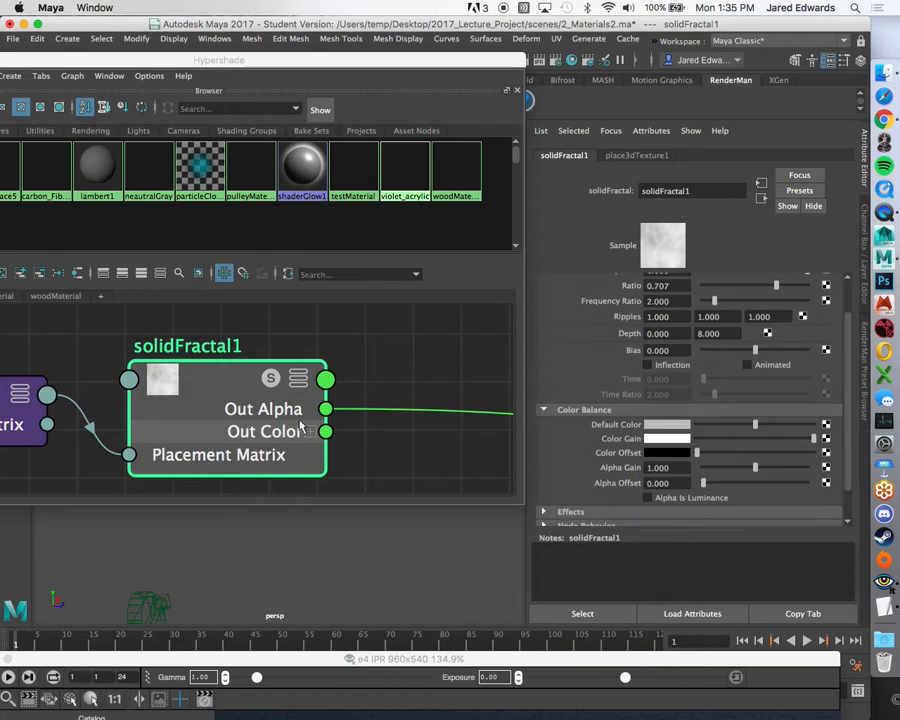
{"action": "middle_click_drag", "start_coordinate": [350, 396], "coordinate": [256, 390], "text": "alt"}
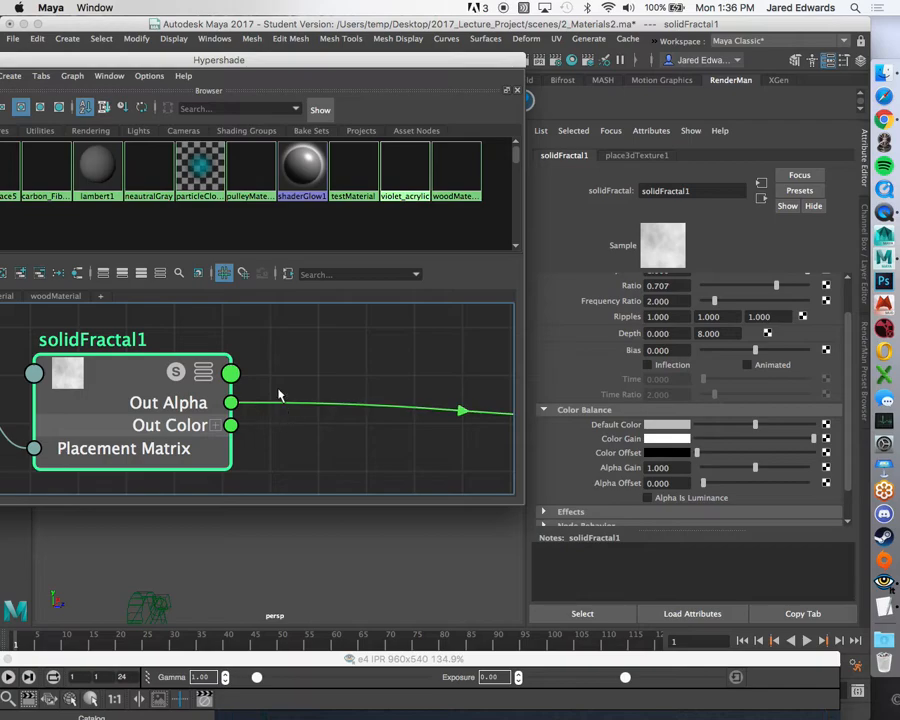
Enable Alpha Is Luminance in the Solid Fractal's Color Balance and inspect the sphere in the IPR render.
{"action": "mouse_move", "coordinate": [148, 377]}
{"action": "left_mouse_down"}
{"action": "mouse_move", "coordinate": [148, 392]}
{"action": "mouse_move", "coordinate": [147, 340]}
{"action": "mouse_move", "coordinate": [146, 362]}
{"action": "left_mouse_up"}
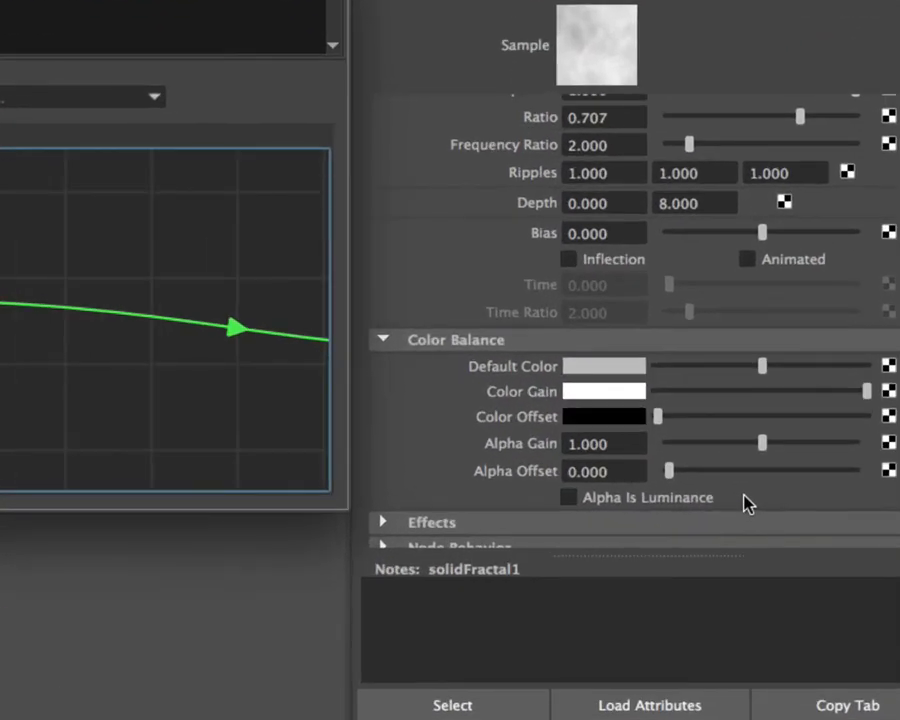
{"action": "left_click", "coordinate": [620, 500]}
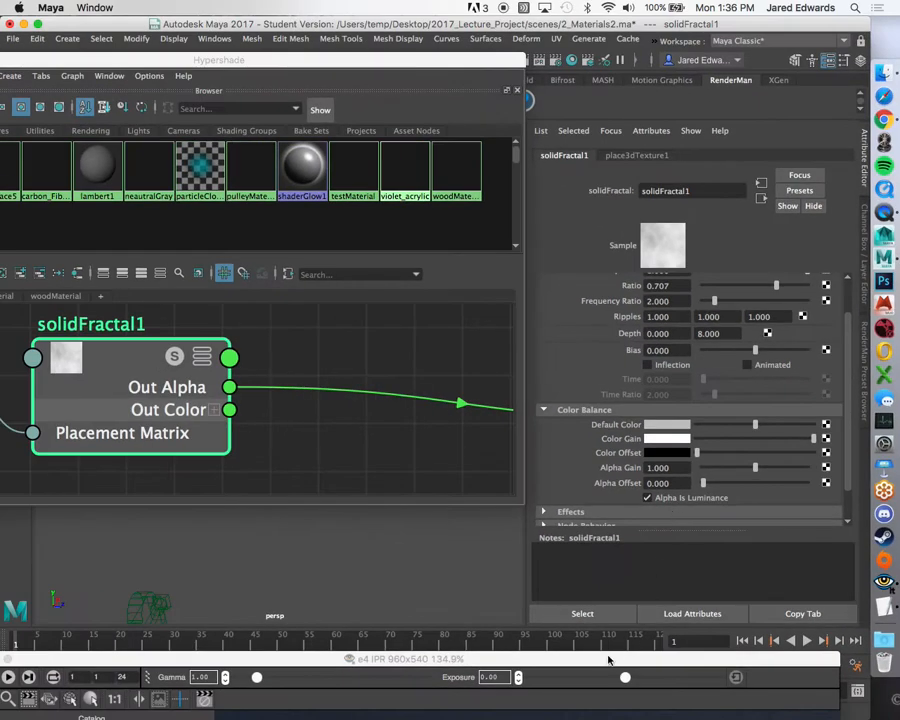
{"action": "left_click_drag", "start_coordinate": [600, 649], "coordinate": [590, 110]}
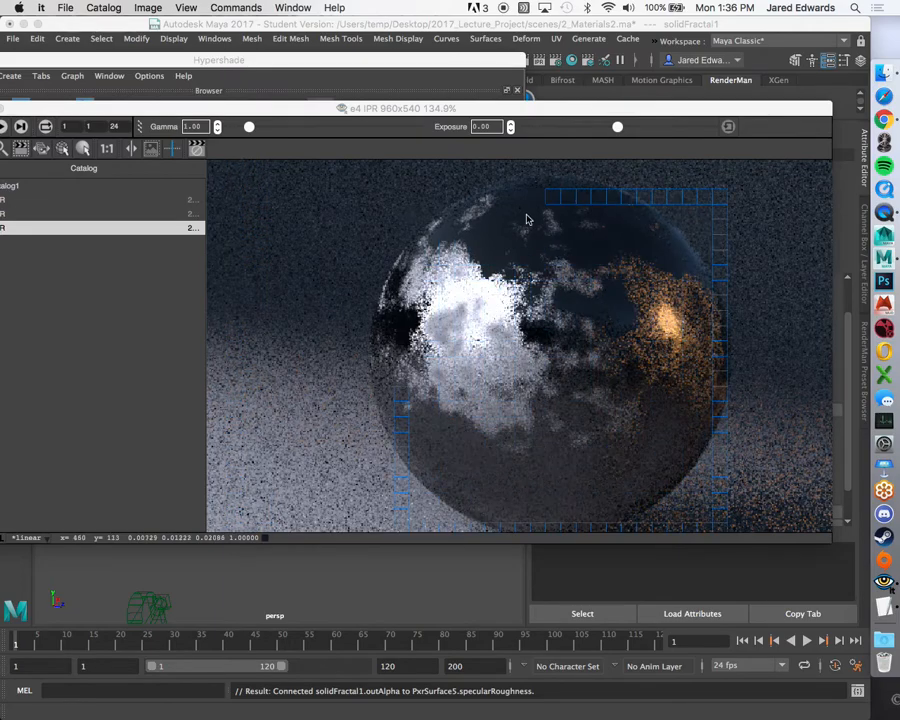
{"action": "left_click_drag", "start_coordinate": [398, 124], "coordinate": [426, 146]}
{"action": "scroll", "coordinate": [460, 264], "scroll_direction": "down", "scroll_amount": 2}
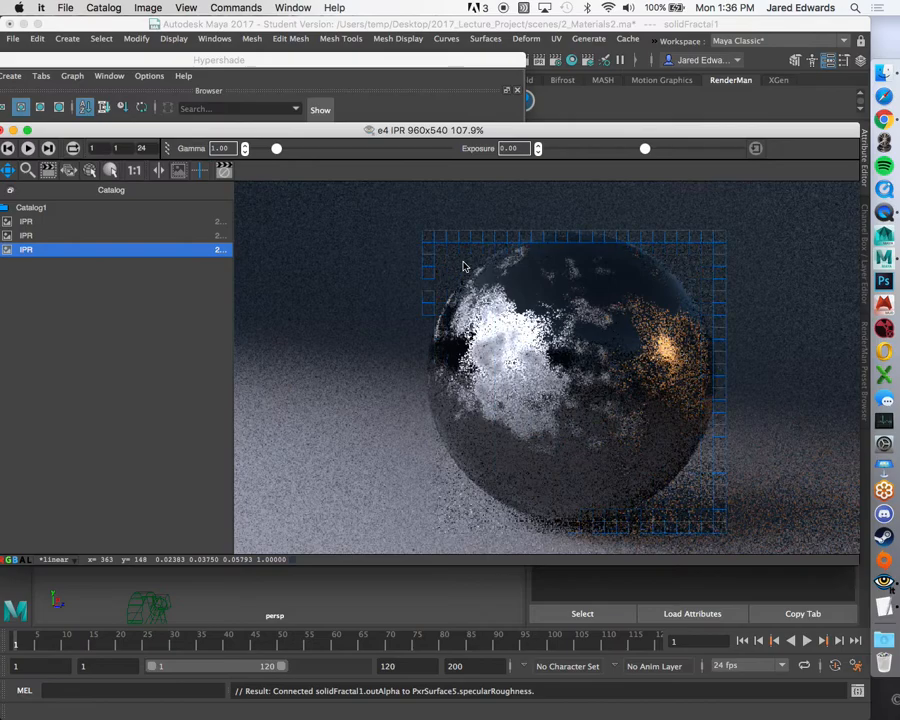
Start a fresh IPR render and inspect how the fractal-driven roughness breaks up the sphere's highlights.
{"action": "left_click_drag", "start_coordinate": [328, 63], "coordinate": [480, 305]}
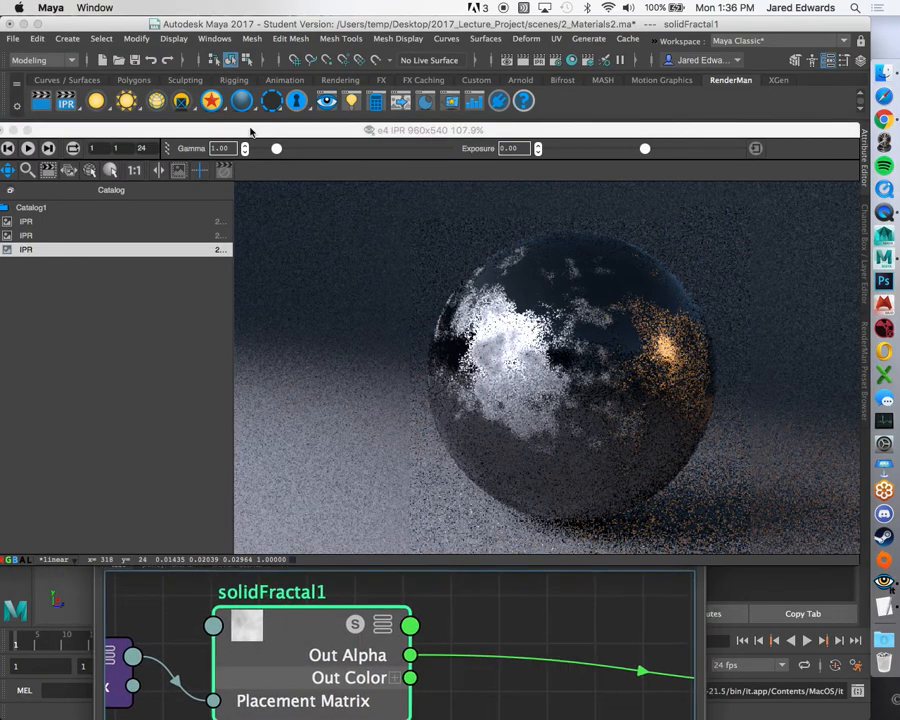
{"action": "left_click_drag", "start_coordinate": [250, 131], "coordinate": [300, 262]}
{"action": "left_click", "coordinate": [49, 129]}
{"action": "mouse_move", "coordinate": [140, 127]}
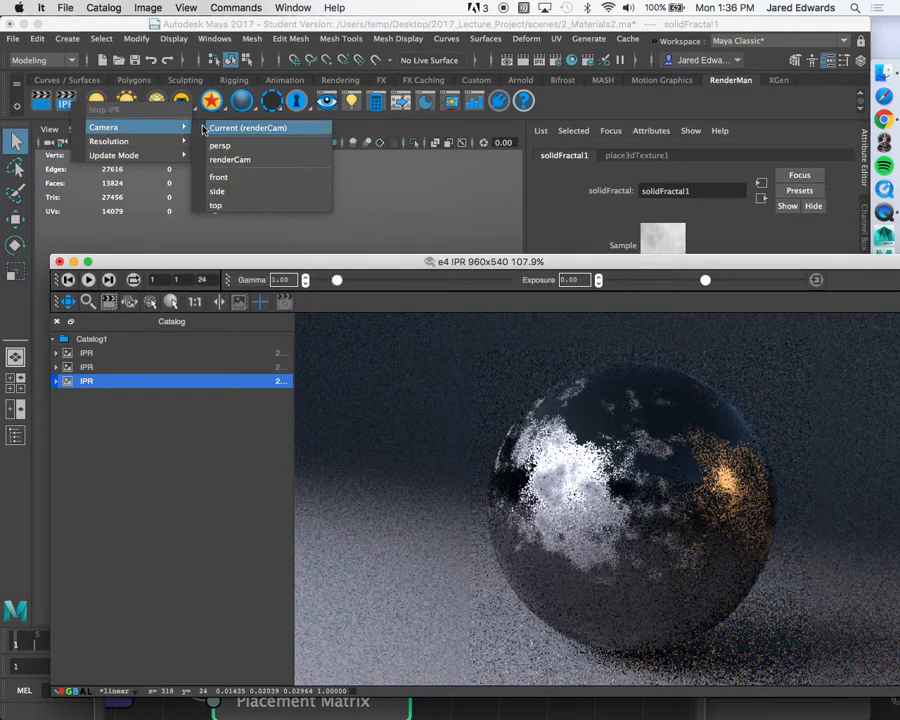
{"action": "left_click", "coordinate": [237, 145]}
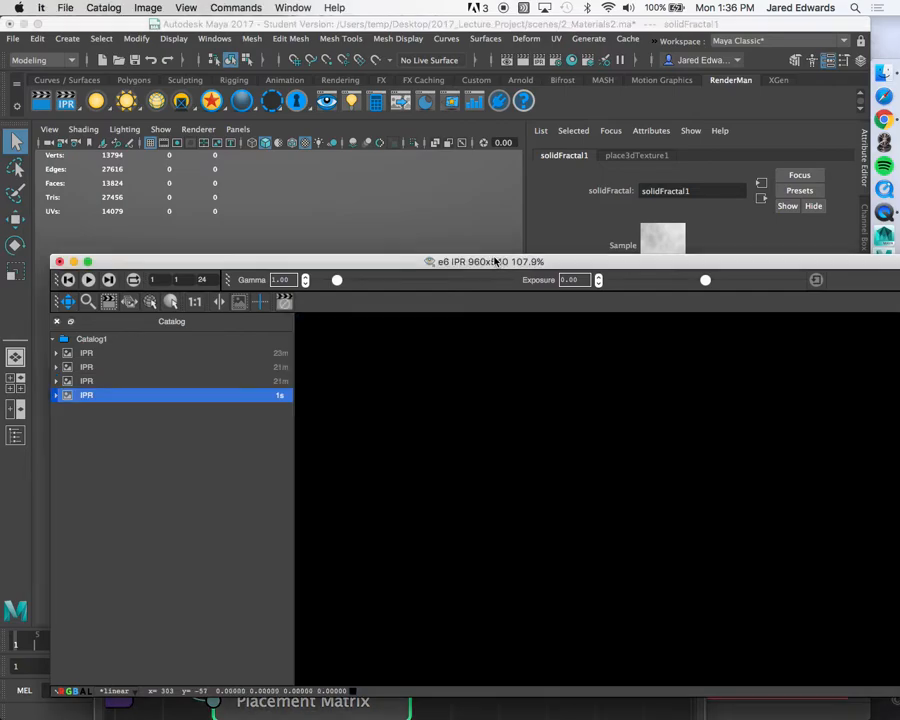
{"action": "left_click_drag", "start_coordinate": [495, 262], "coordinate": [462, 159]}
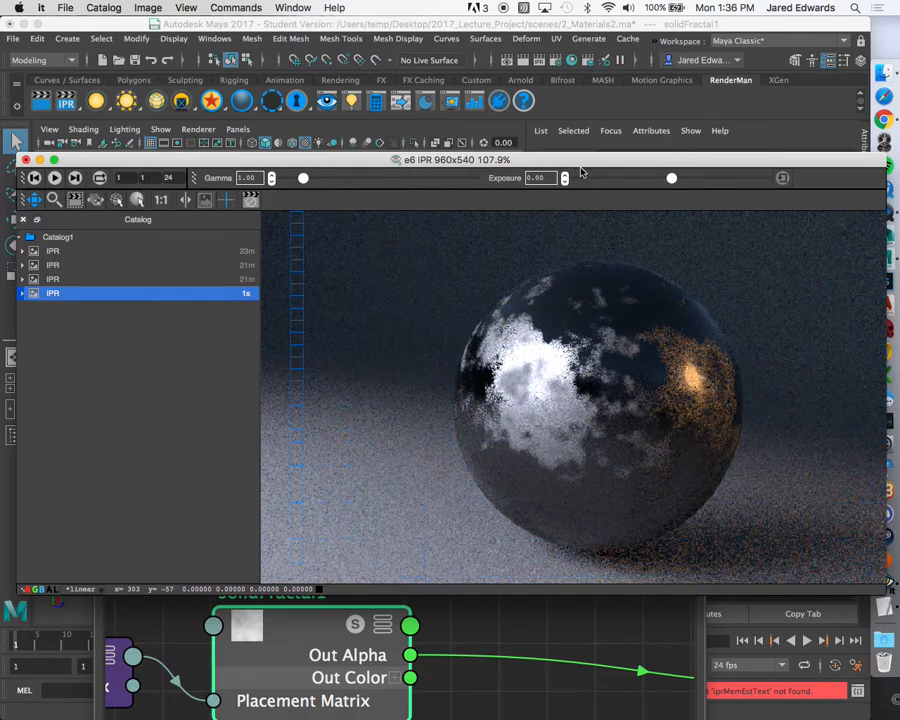
{"action": "left_click_drag", "start_coordinate": [759, 166], "coordinate": [672, 283]}
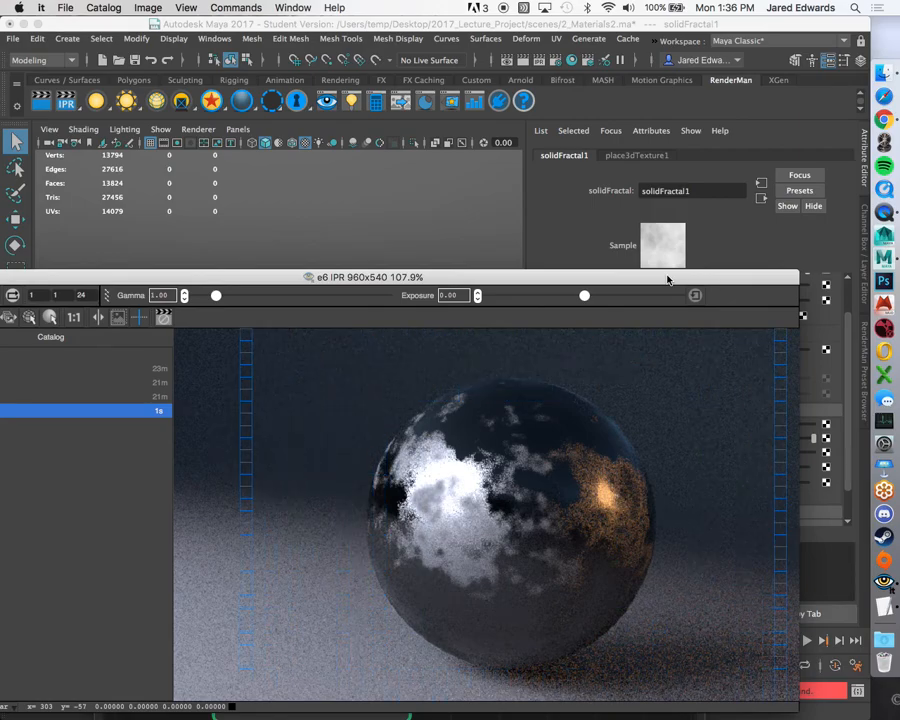
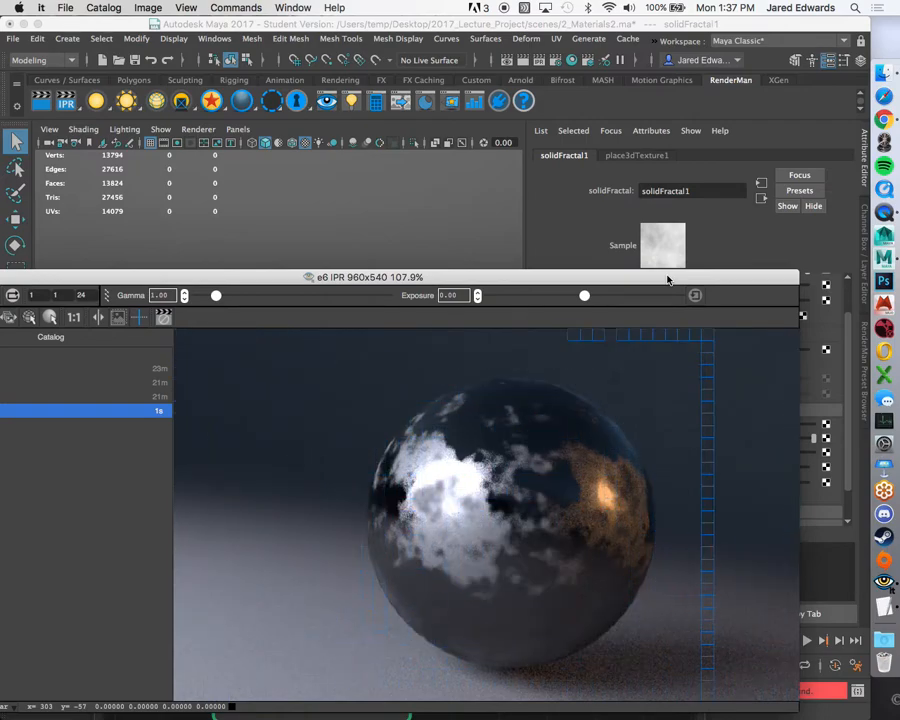
Delete the 3D placement and Solid Fractal nodes feeding PxrSurface5 from the shading network.
{"action": "left_click_drag", "start_coordinate": [668, 280], "coordinate": [684, 568]}
{"action": "left_click_drag", "start_coordinate": [607, 327], "coordinate": [384, 267]}
{"action": "left_click_drag", "start_coordinate": [575, 567], "coordinate": [572, 537]}
{"action": "left_click_drag", "start_coordinate": [387, 278], "coordinate": [420, 118]}
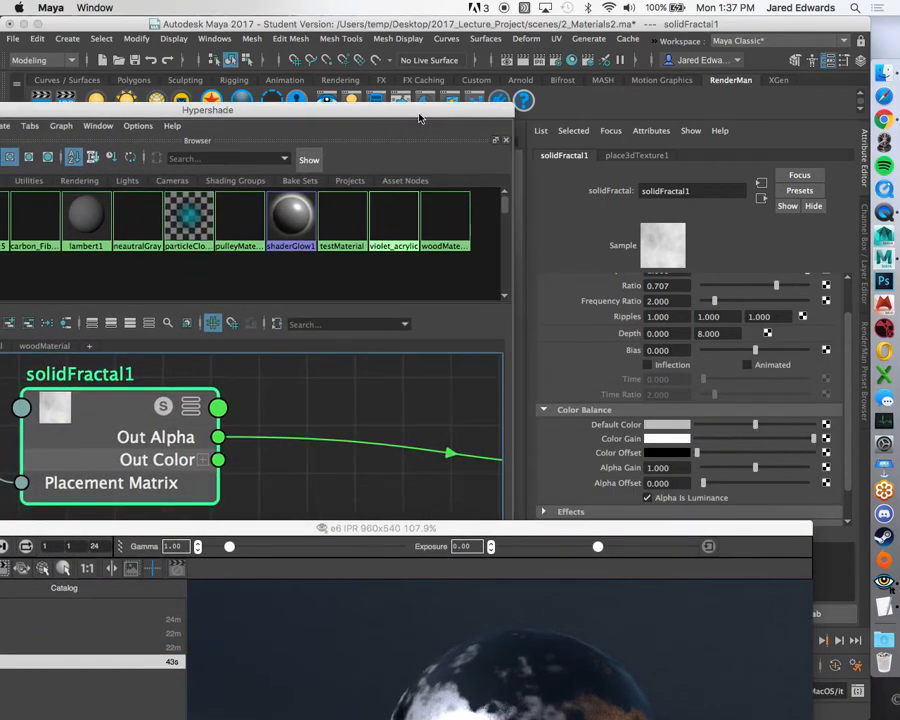
{"action": "scroll", "coordinate": [376, 435], "scroll_direction": "down", "scroll_amount": 3}
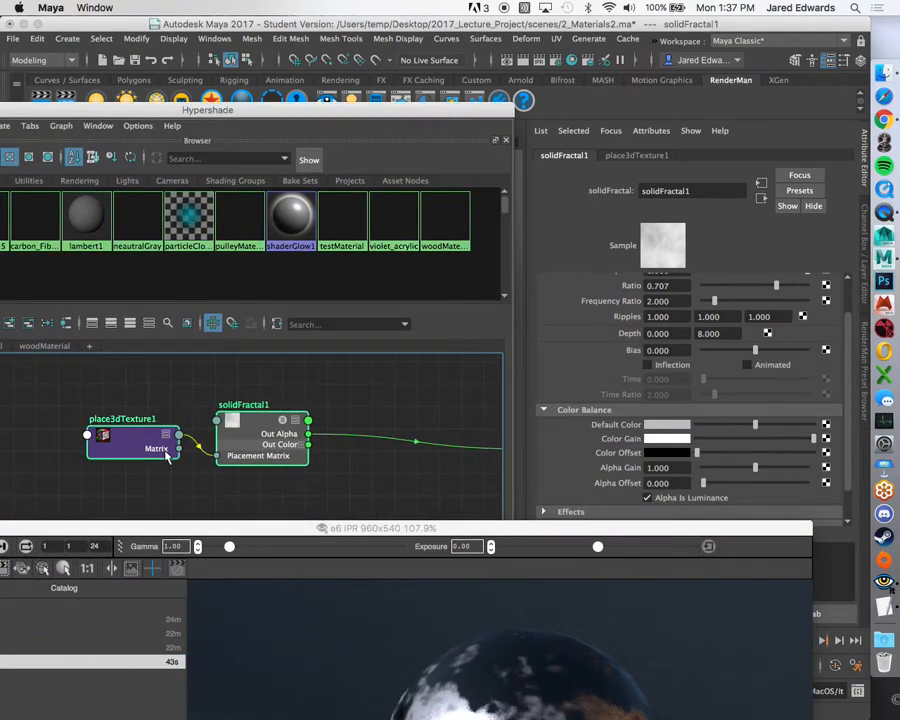
{"action": "key", "text": "Delete"}
{"action": "middle_click_drag", "start_coordinate": [427, 442], "coordinate": [198, 468], "text": "alt"}
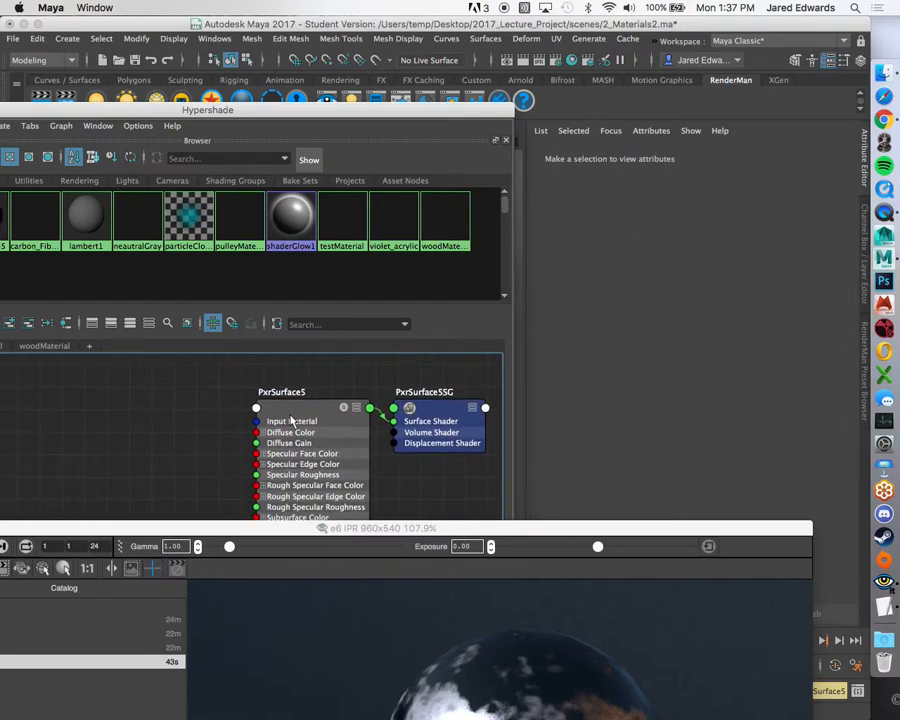
Set PxrSurface5's Primary Specular Face Color and Edge Color to black and its Roughness to 0.5.
{"action": "left_click", "coordinate": [291, 420]}
{"action": "left_click_drag", "start_coordinate": [716, 528], "coordinate": [606, 561]}
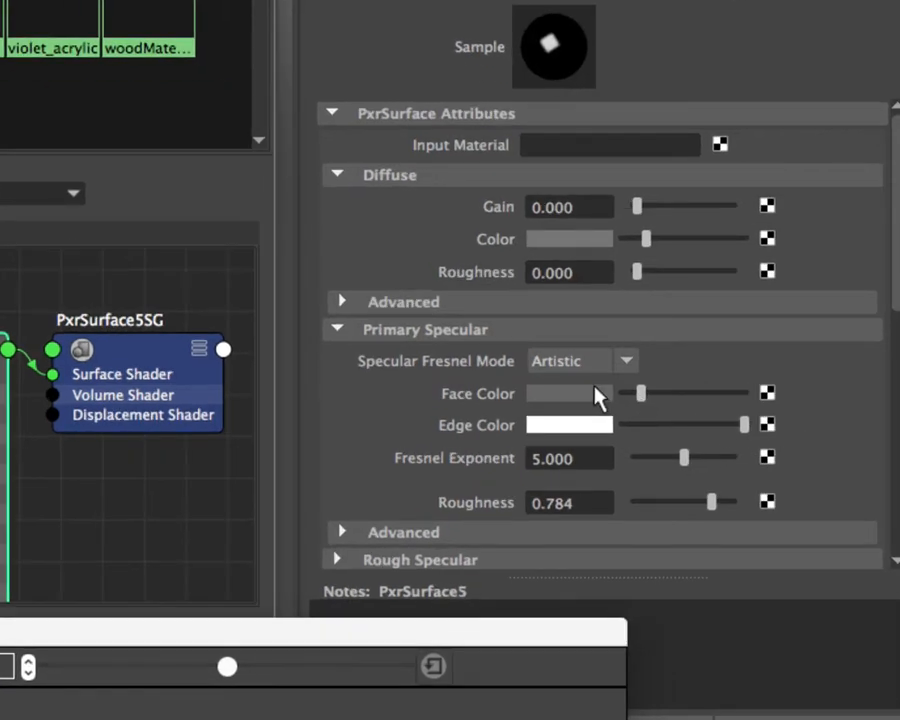
{"action": "left_click_drag", "start_coordinate": [743, 424], "coordinate": [520, 430]}
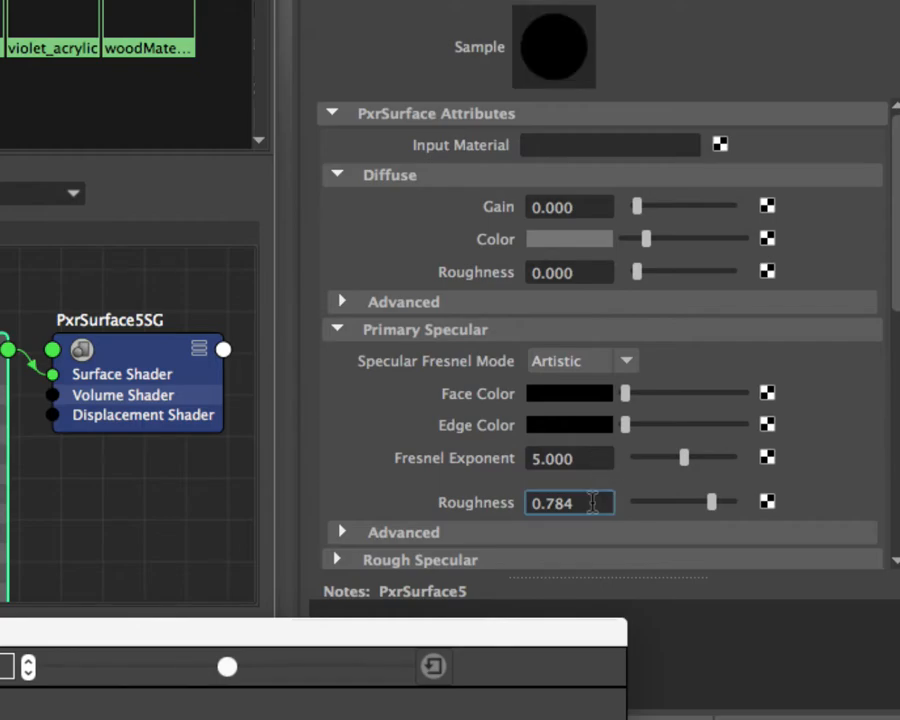
{"action": "type", "text": ".5"}
{"action": "key", "text": "Return"}
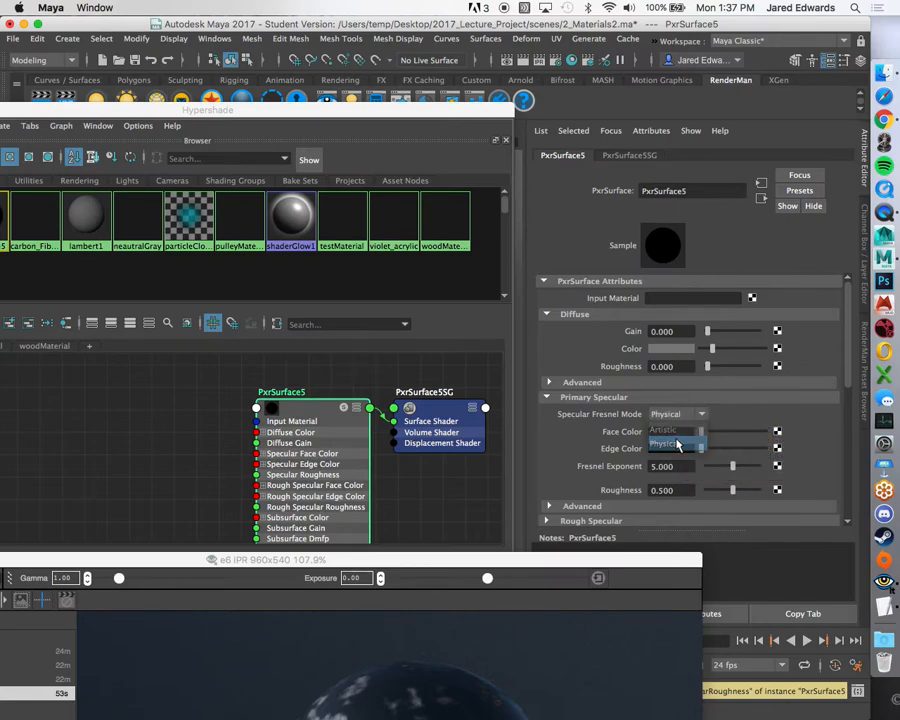
Compare the Physical and Artistic Specular Fresnel Modes on PxrSurface5, ending on Physical, and examine the Extinction Coefficient and Roughness attributes.
{"action": "left_click", "coordinate": [678, 444]}
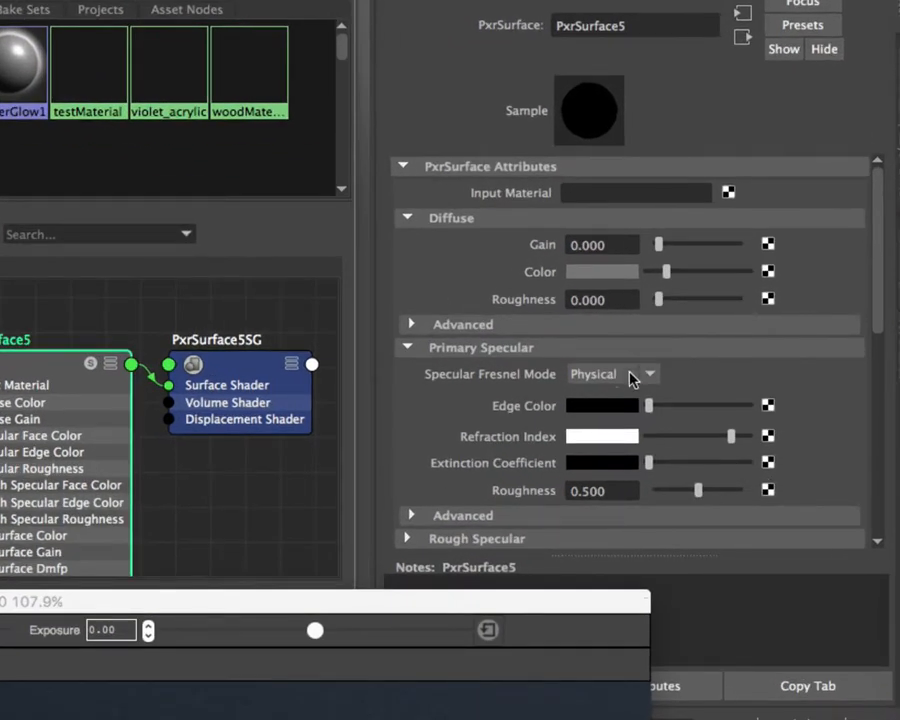
{"action": "left_click", "coordinate": [632, 378]}
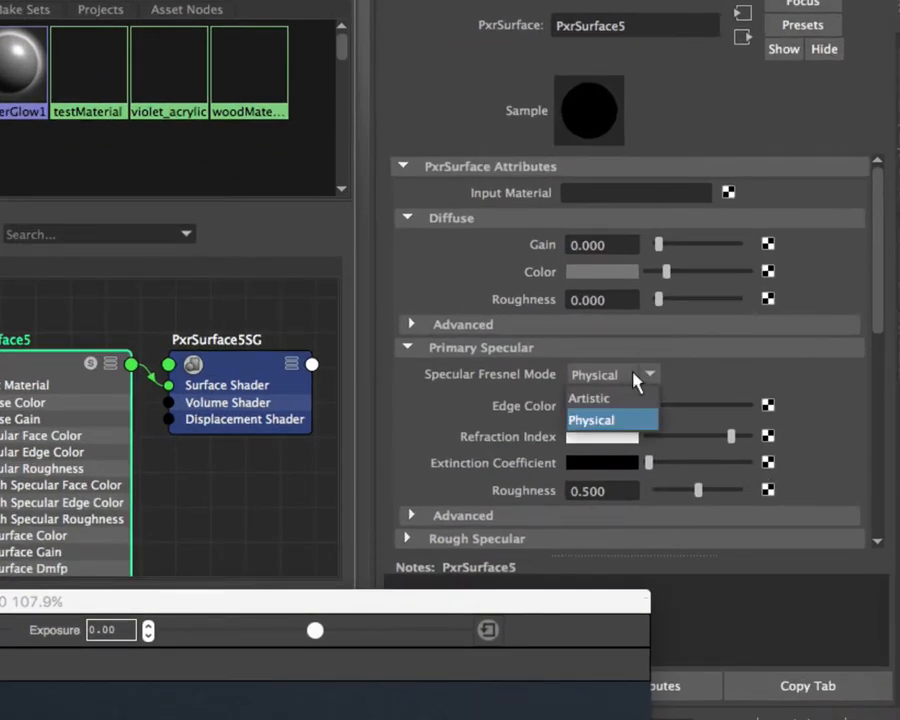
{"action": "left_click", "coordinate": [634, 398]}
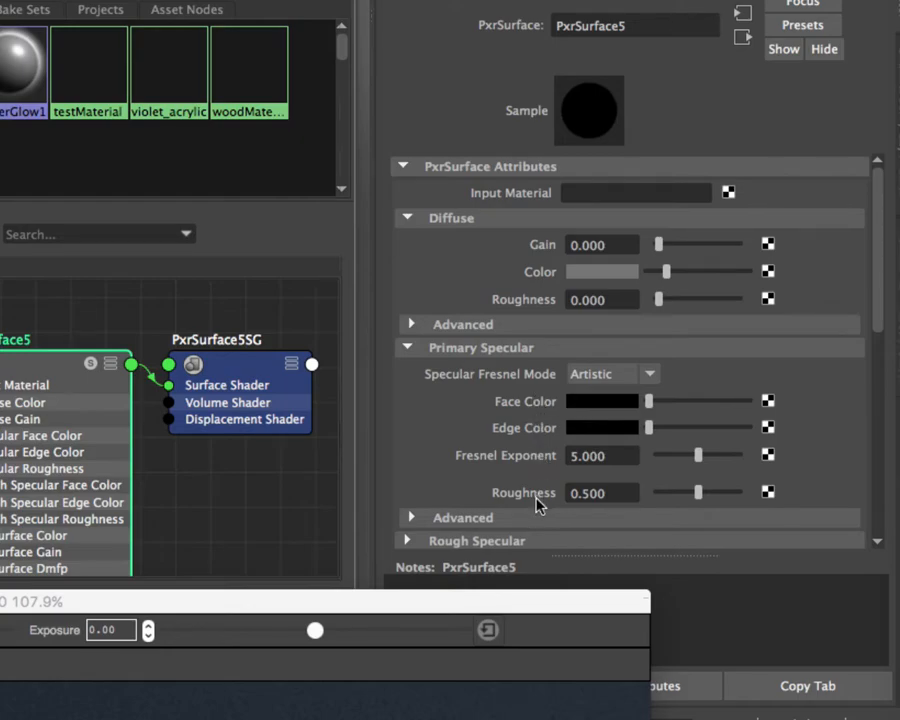
{"action": "left_click", "coordinate": [621, 375]}
{"action": "left_click", "coordinate": [606, 420]}
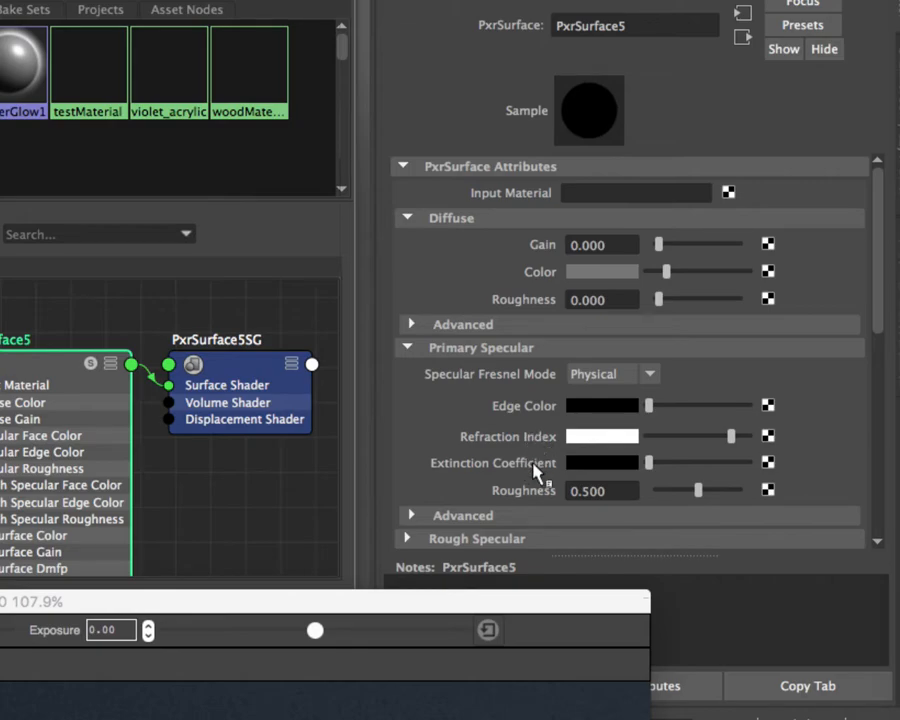
{"action": "mouse_move", "coordinate": [542, 468]}
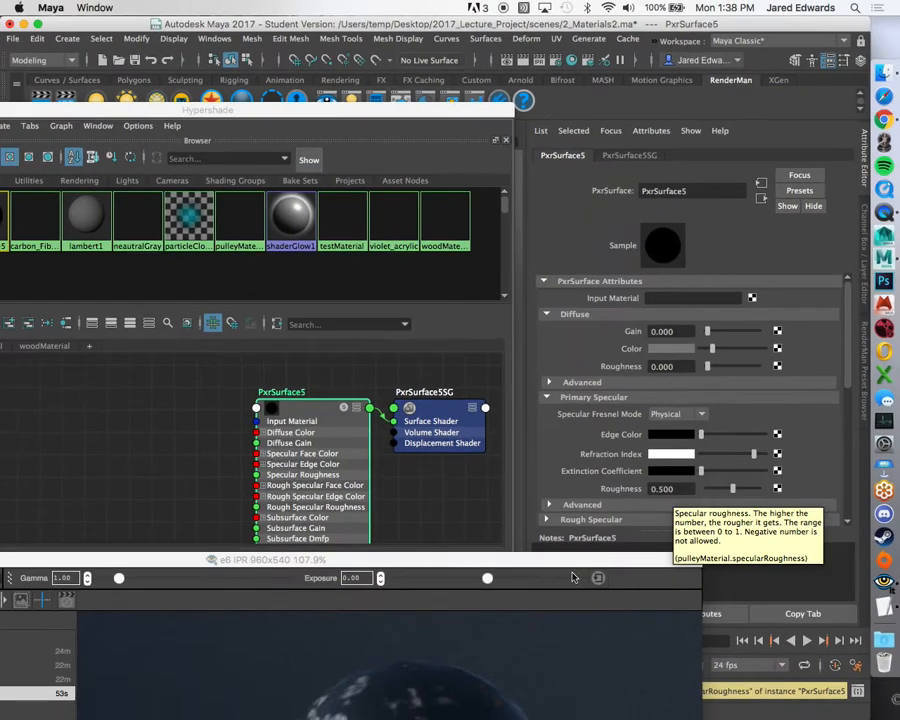
{"action": "left_click_drag", "start_coordinate": [519, 563], "coordinate": [661, 262]}
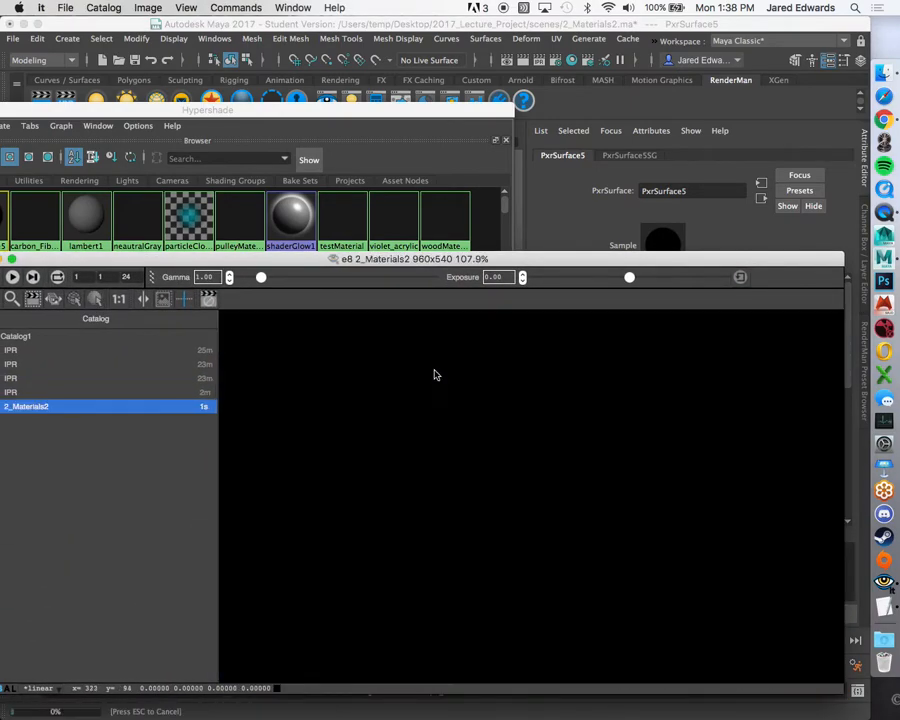
{"action": "left_click_drag", "start_coordinate": [290, 259], "coordinate": [425, 291]}
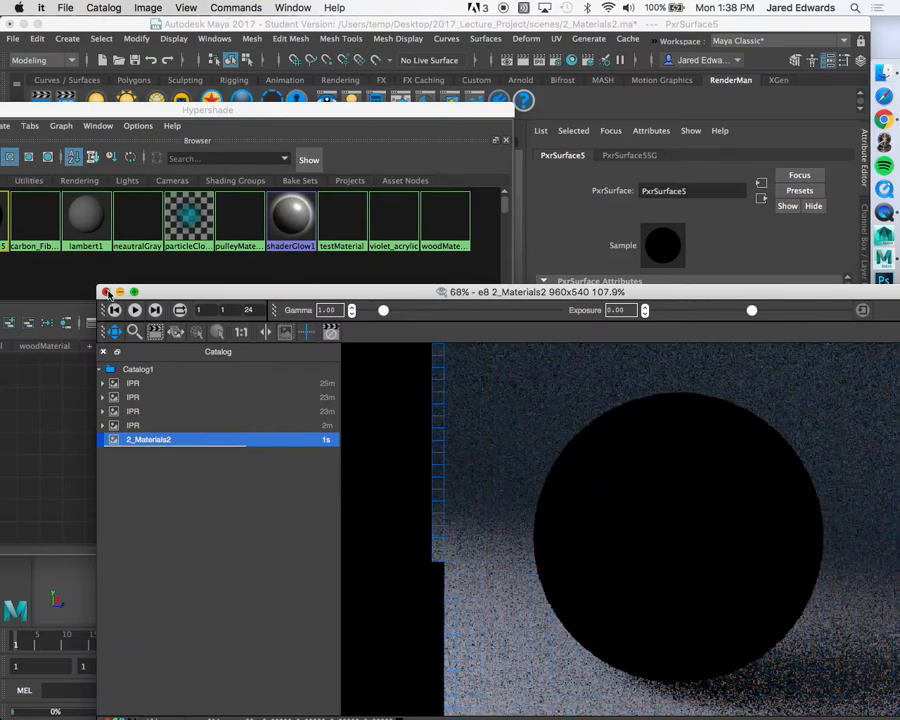
{"action": "left_click", "coordinate": [107, 292]}
{"action": "left_click", "coordinate": [408, 381]}
Start a new IPR render of the sphere and arrange its viewer beside PxrSurface5's attributes.
{"action": "left_click_drag", "start_coordinate": [289, 110], "coordinate": [352, 491]}
{"action": "right_click", "coordinate": [65, 101]}
{"action": "mouse_move", "coordinate": [100, 131]}
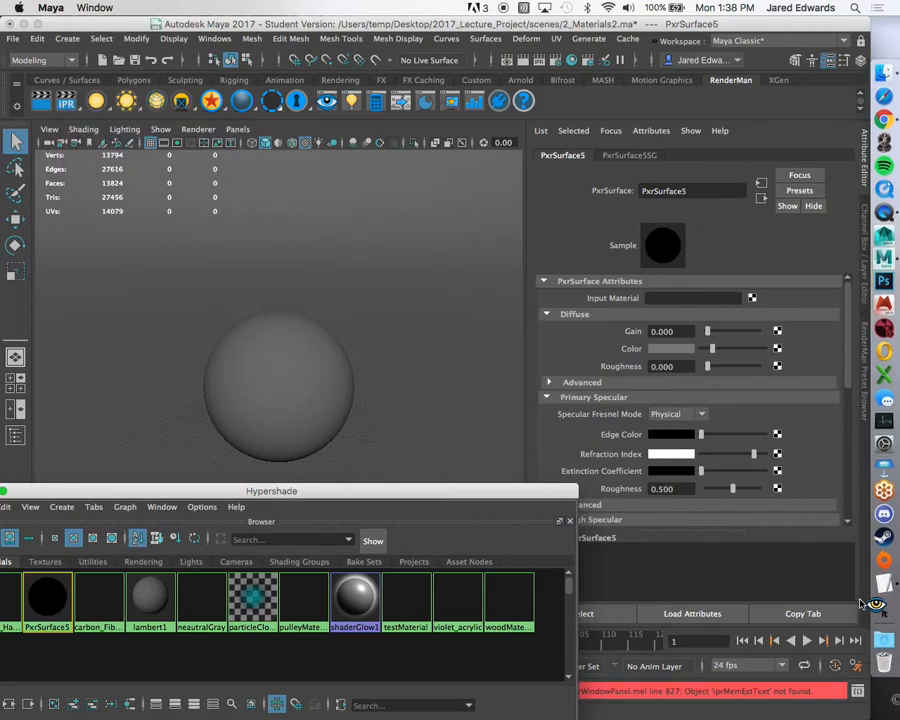
{"action": "left_click", "coordinate": [880, 608]}
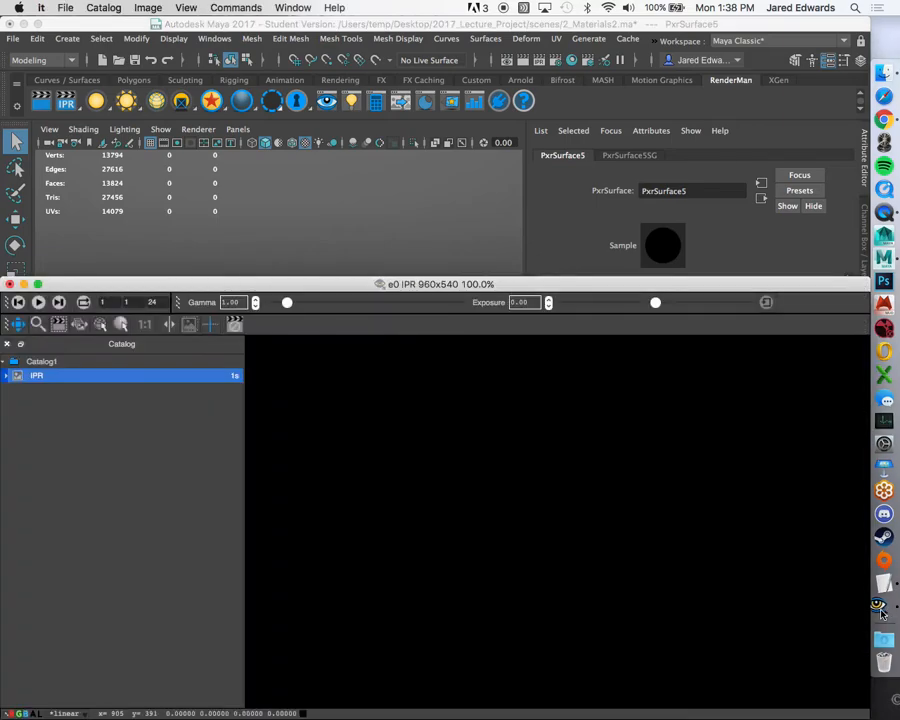
{"action": "left_click_drag", "start_coordinate": [533, 286], "coordinate": [273, 104]}
{"action": "left_click_drag", "start_coordinate": [482, 107], "coordinate": [439, 120]}
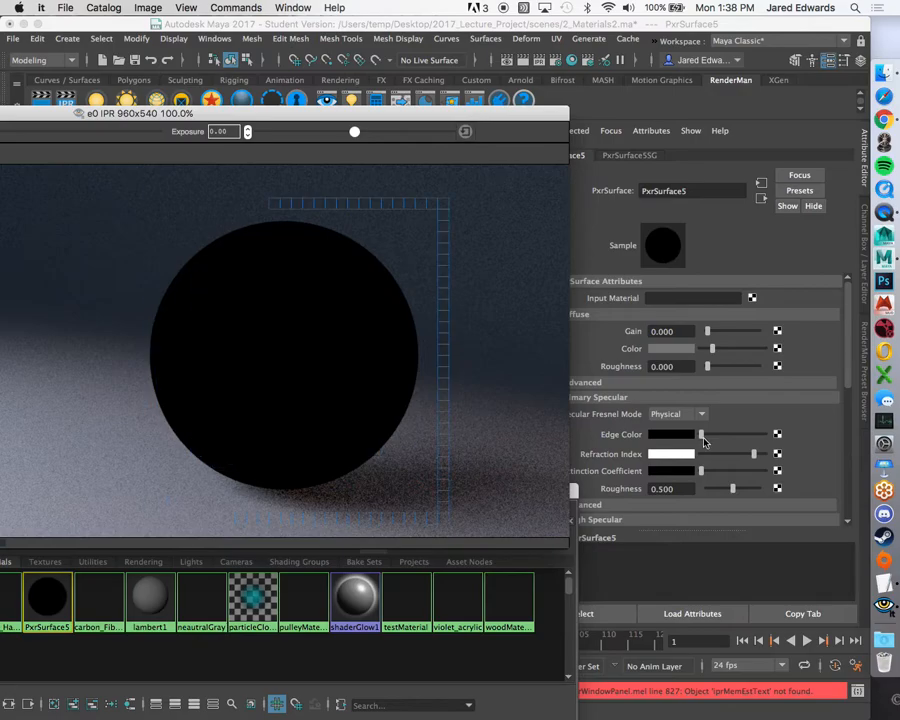
Raise the Physical mode's Edge Color from black to light grey and inspect the sphere's highlights in the IPR render.
{"action": "left_click_drag", "start_coordinate": [705, 440], "coordinate": [717, 442]}
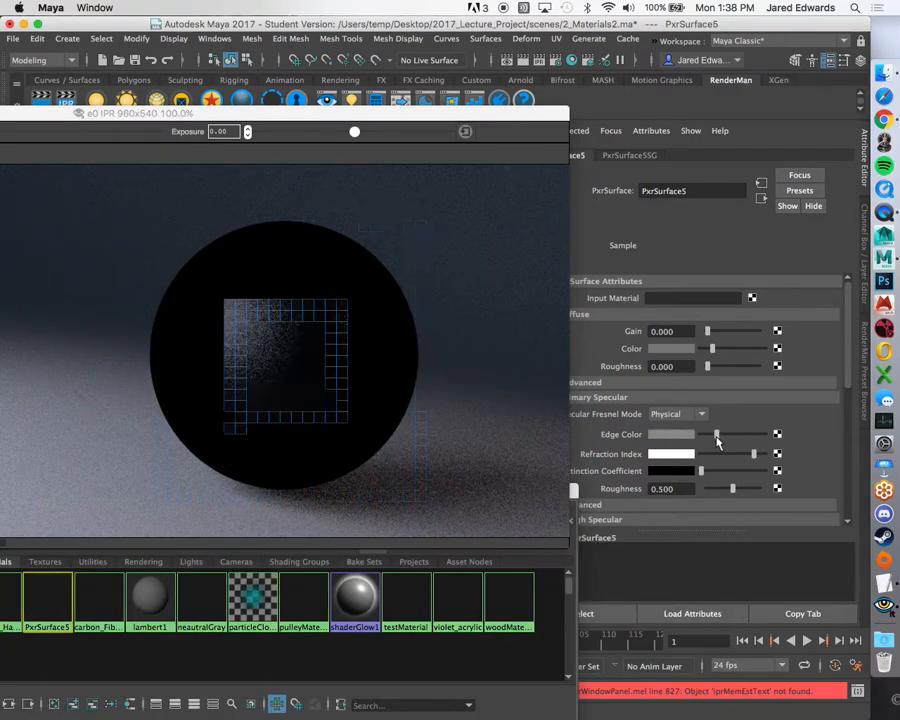
{"action": "left_click_drag", "start_coordinate": [717, 442], "coordinate": [735, 441]}
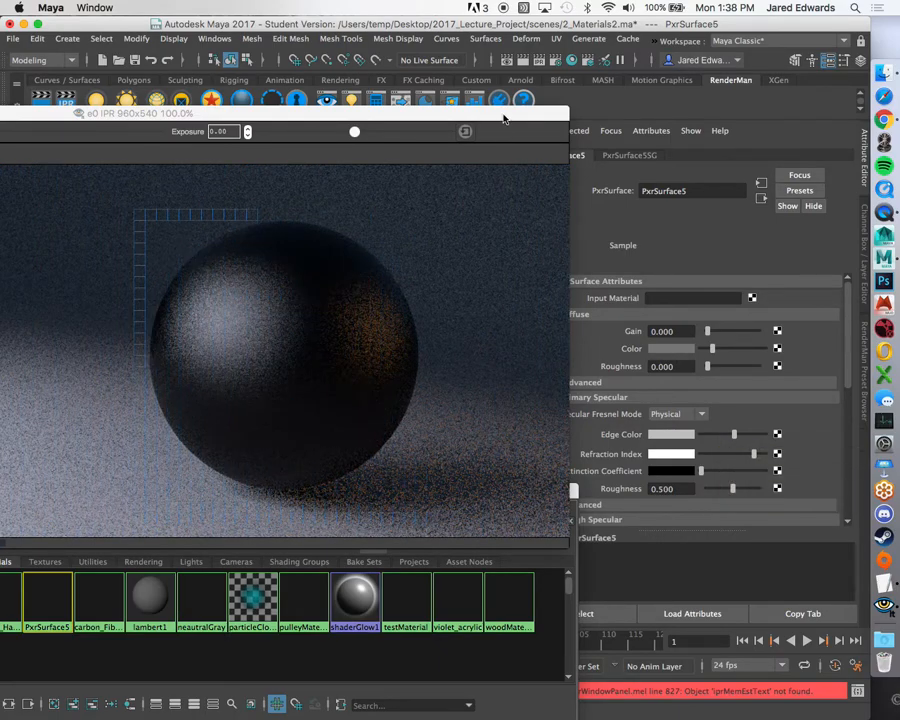
{"action": "left_click_drag", "start_coordinate": [504, 114], "coordinate": [485, 124]}
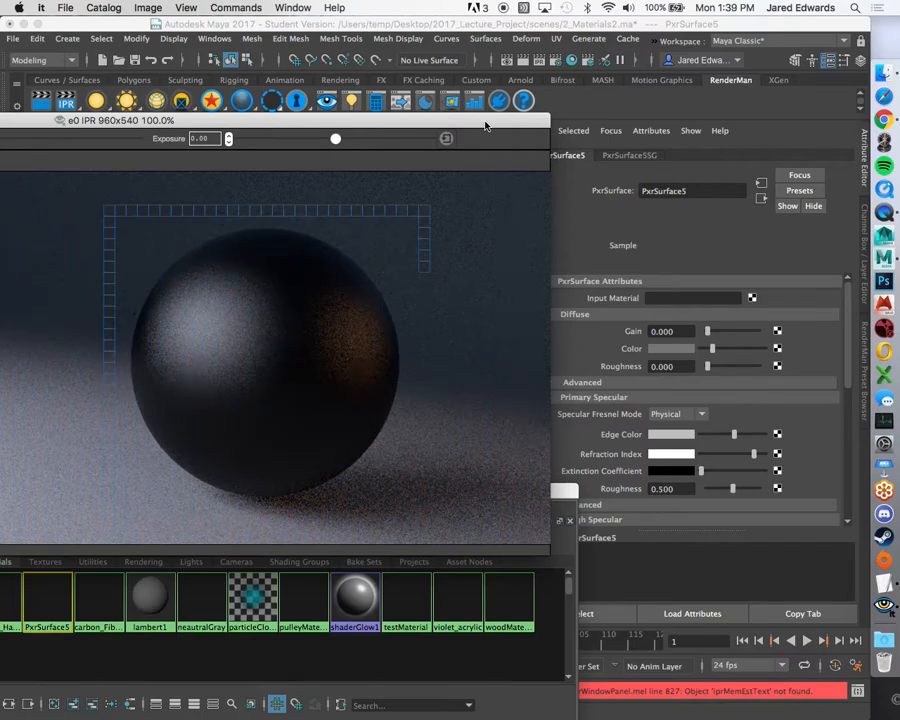
{"action": "left_click_drag", "start_coordinate": [486, 124], "coordinate": [462, 145]}
{"action": "scroll", "coordinate": [815, 446], "scroll_direction": "down", "scroll_amount": 2}
{"action": "scroll", "coordinate": [815, 446], "scroll_direction": "up", "scroll_amount": 2}
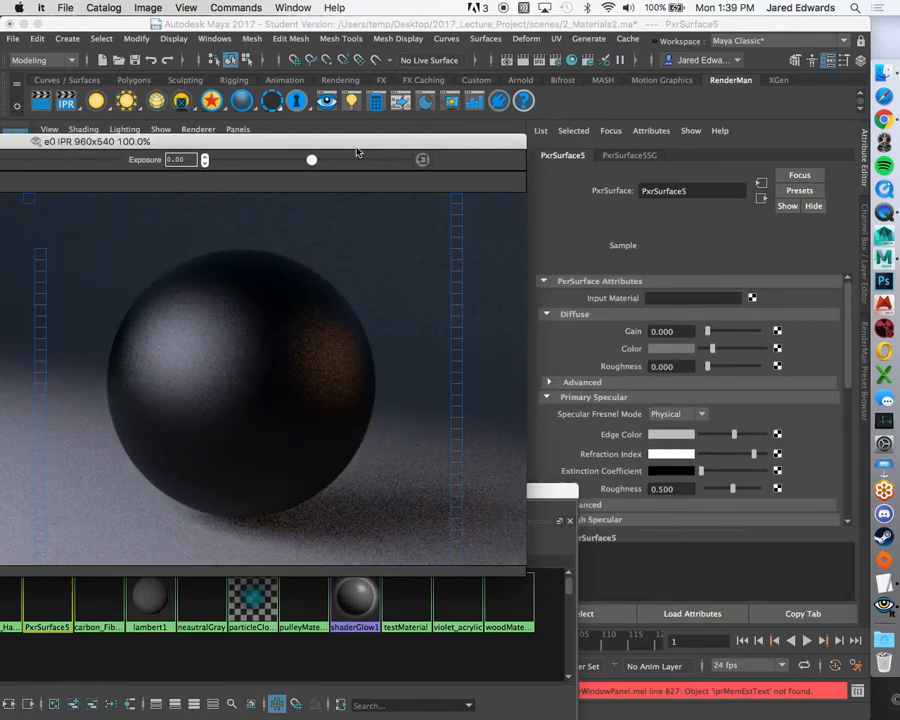
Switch the render viewer from the IPR_id image back to the IPR image and place it clear of the material attributes.
{"action": "left_click_drag", "start_coordinate": [357, 150], "coordinate": [731, 127]}
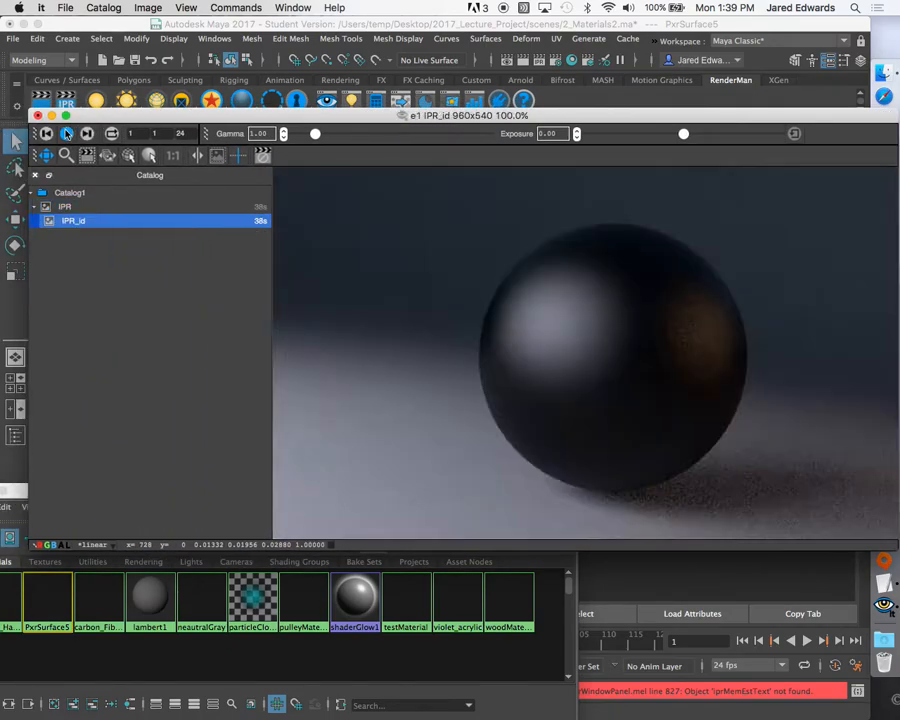
{"action": "left_click", "coordinate": [67, 133]}
{"action": "left_click_drag", "start_coordinate": [640, 117], "coordinate": [357, 139]}
{"action": "left_click_drag", "start_coordinate": [494, 145], "coordinate": [412, 147]}
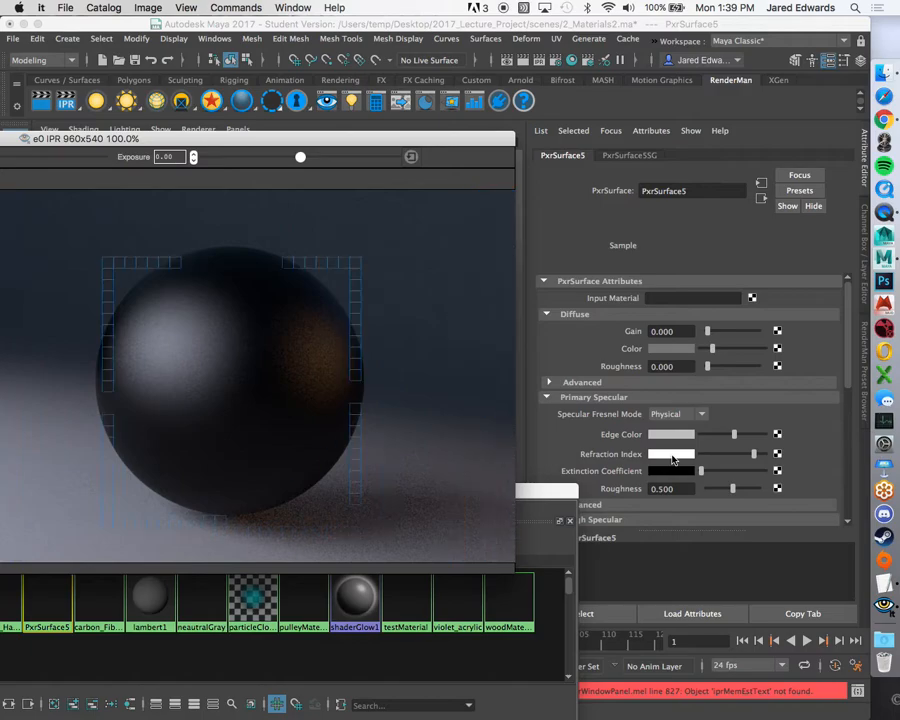
Switch to Chrome and open the Specular Materials documentation from the lesson page in a new tab.
{"action": "left_click", "coordinate": [673, 459]}
{"action": "left_click", "coordinate": [885, 119]}
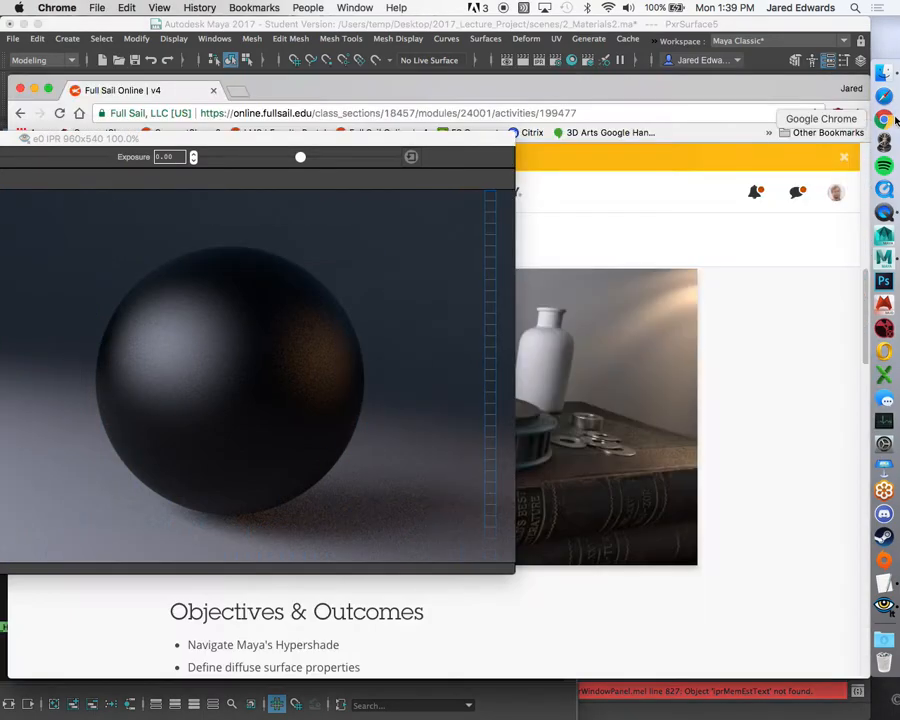
{"action": "left_click_drag", "start_coordinate": [386, 140], "coordinate": [248, 482]}
{"action": "left_click_drag", "start_coordinate": [387, 84], "coordinate": [422, 25]}
{"action": "scroll", "coordinate": [150, 380], "scroll_direction": "down", "scroll_amount": 5}
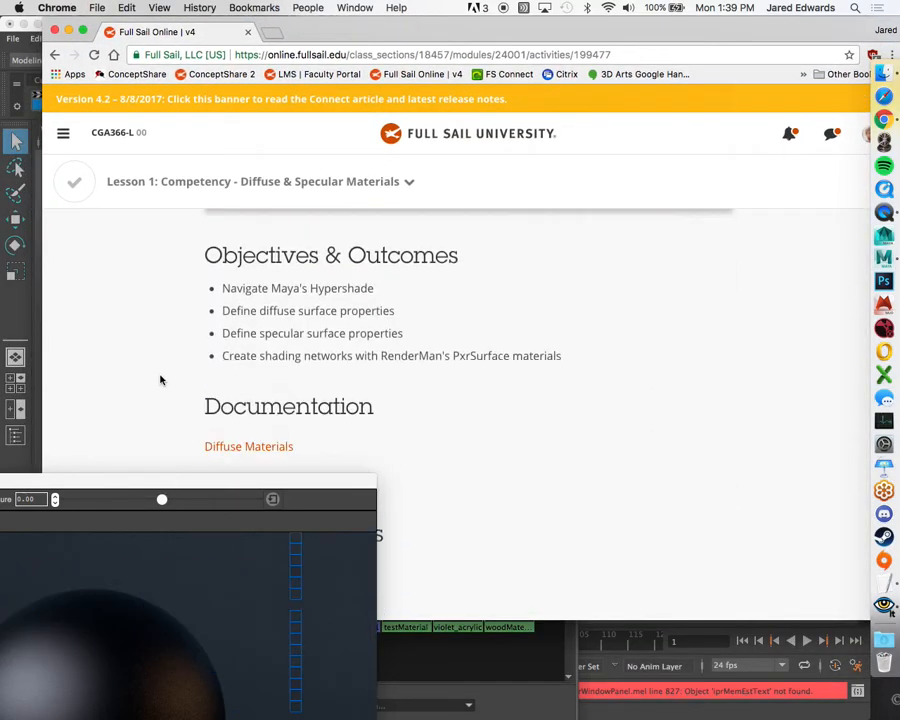
{"action": "scroll", "coordinate": [237, 374], "scroll_direction": "down", "scroll_amount": 3}
{"action": "left_click", "coordinate": [237, 372], "text": "super"}
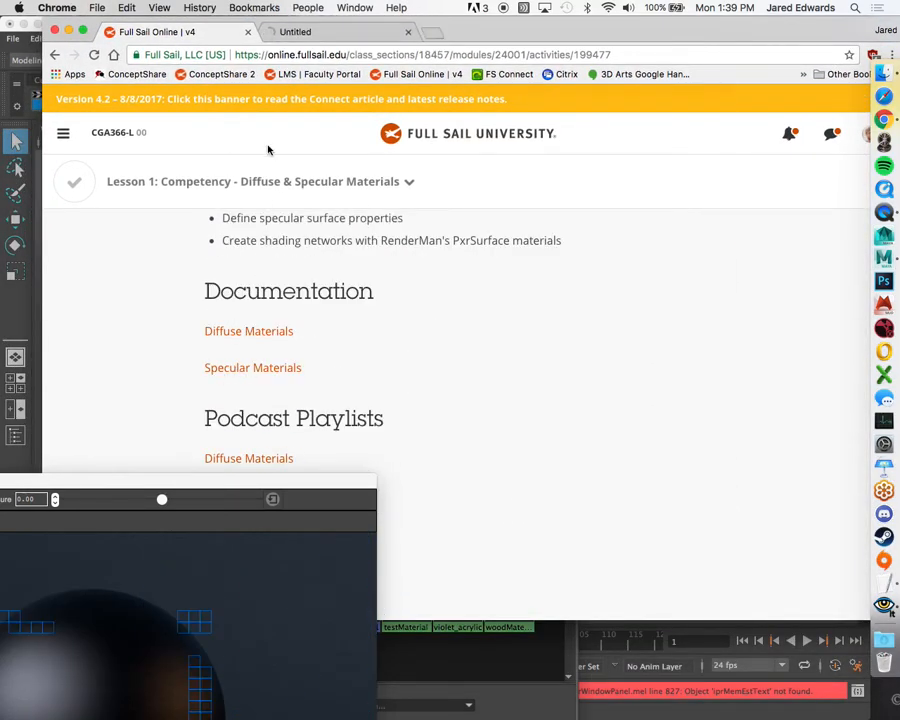
Find the Physical mode starting values in the 05_VSD_Specular document and move the browser window away from the material attributes.
{"action": "left_click", "coordinate": [327, 34]}
{"action": "left_click", "coordinate": [255, 480]}
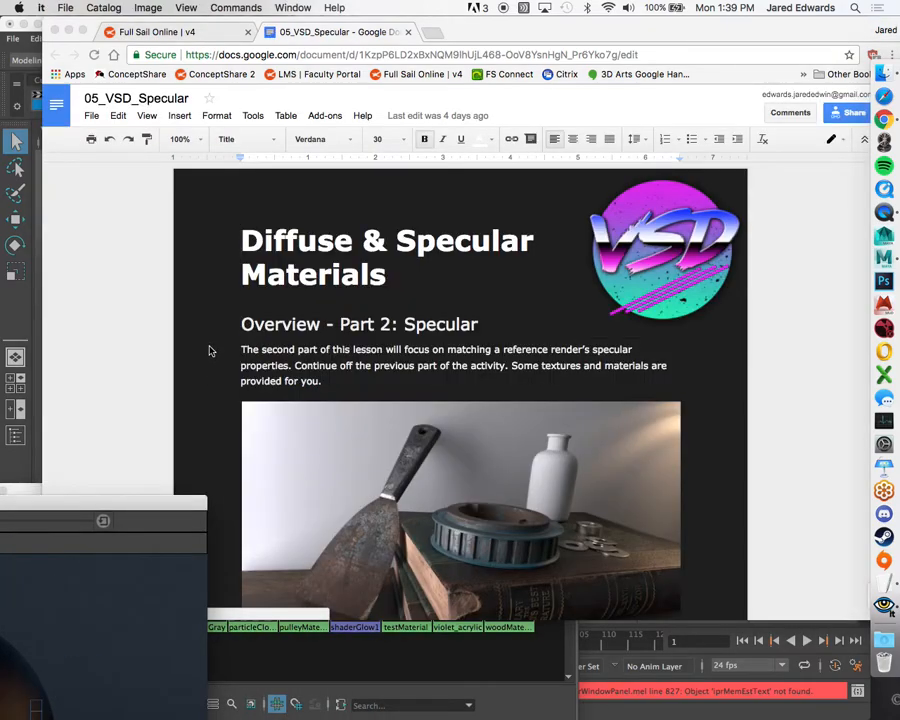
{"action": "scroll", "coordinate": [210, 350], "scroll_direction": "down", "scroll_amount": 10}
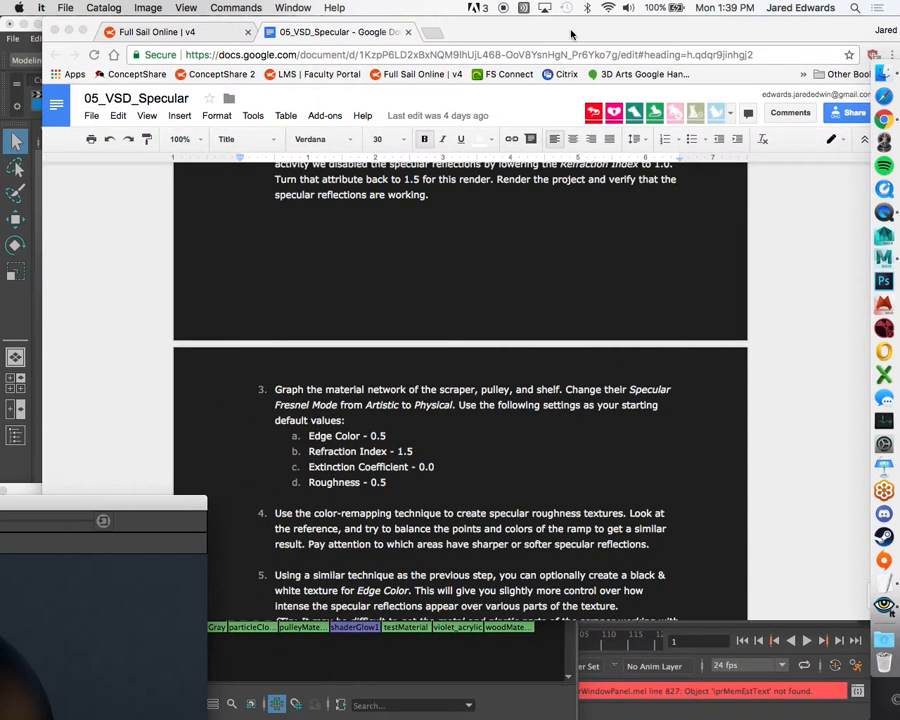
{"action": "left_click_drag", "start_coordinate": [604, 30], "coordinate": [604, 673]}
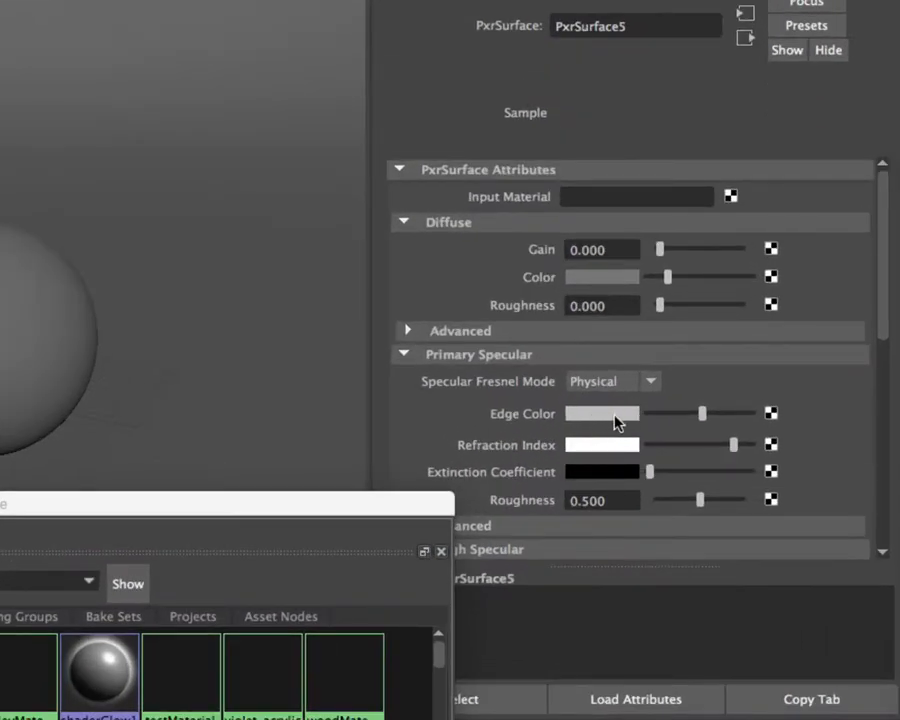
Set PxrSurface5's Edge Color value to 0.5 and check the sphere in the render viewer.
{"action": "left_click", "coordinate": [600, 416]}
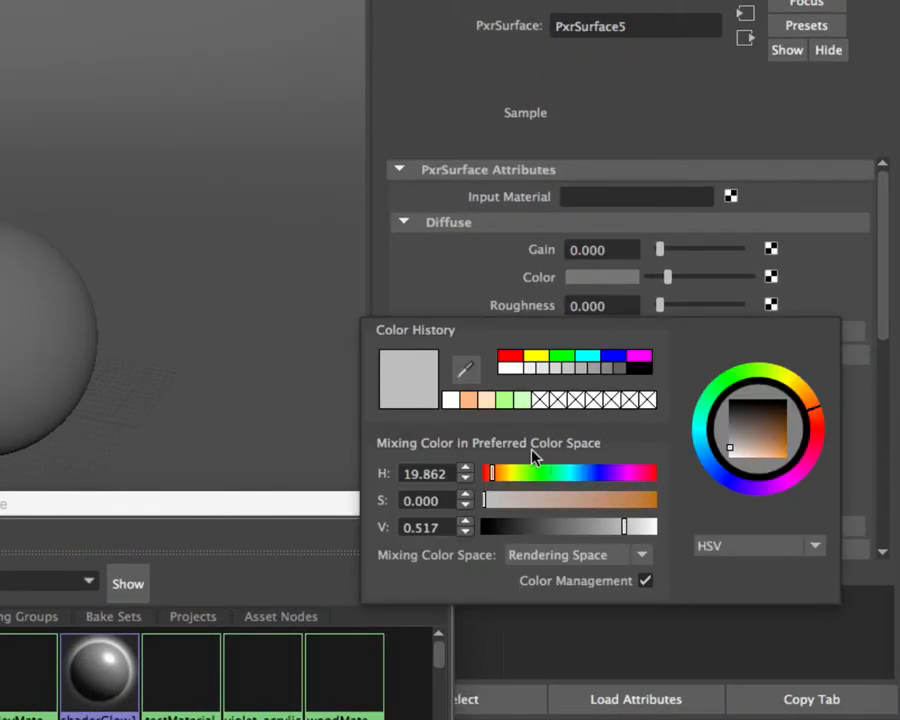
{"action": "left_click", "coordinate": [441, 533]}
{"action": "type", "text": "0.5"}
{"action": "key", "text": "Return"}
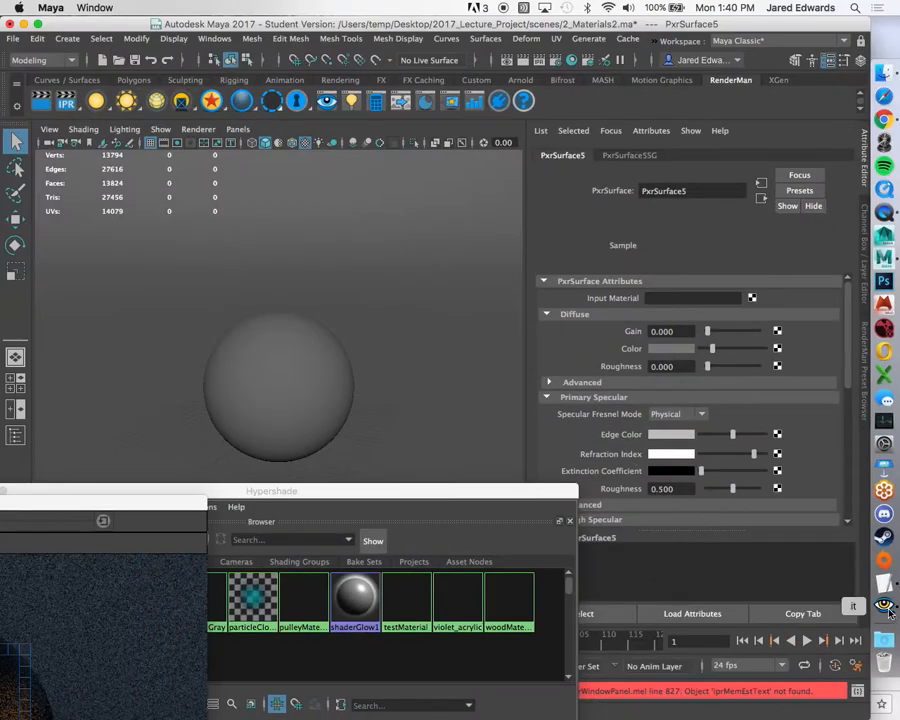
{"action": "left_click", "coordinate": [878, 642]}
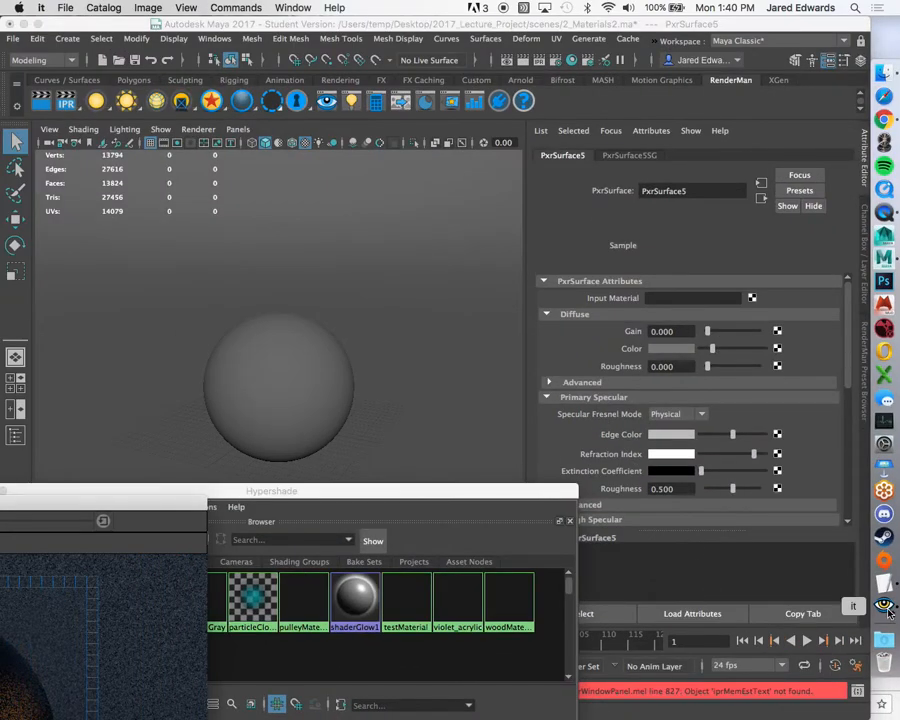
Recheck the starting values in the 05_VSD_Specular document and examine PxrSurface5's Refraction Index and Extinction Coefficient attributes in Maya.
{"action": "left_click", "coordinate": [884, 118]}
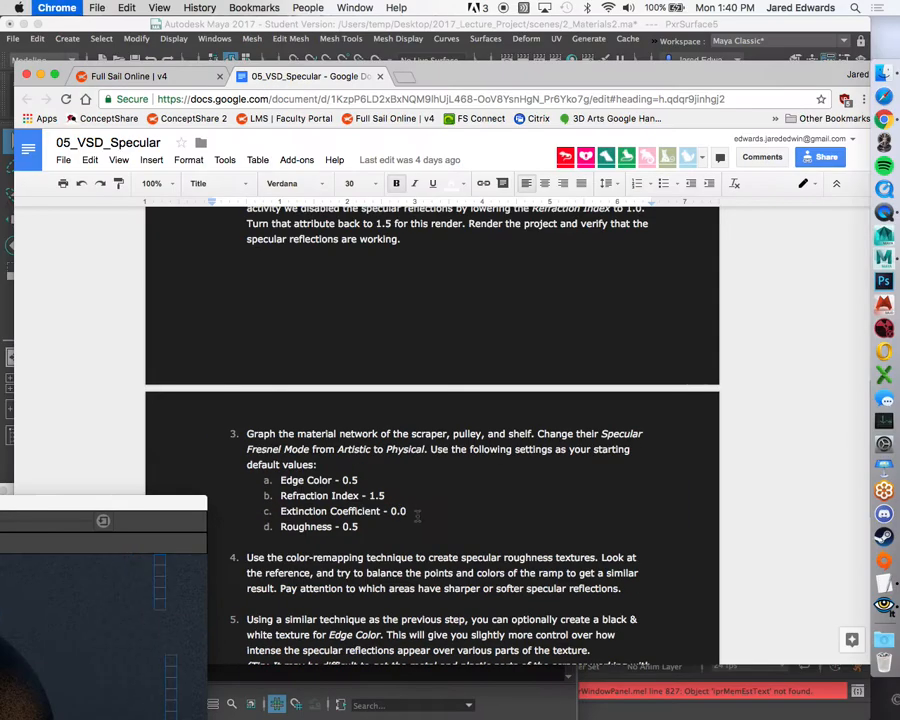
{"action": "key", "text": "super+h"}
{"action": "left_click", "coordinate": [808, 137]}
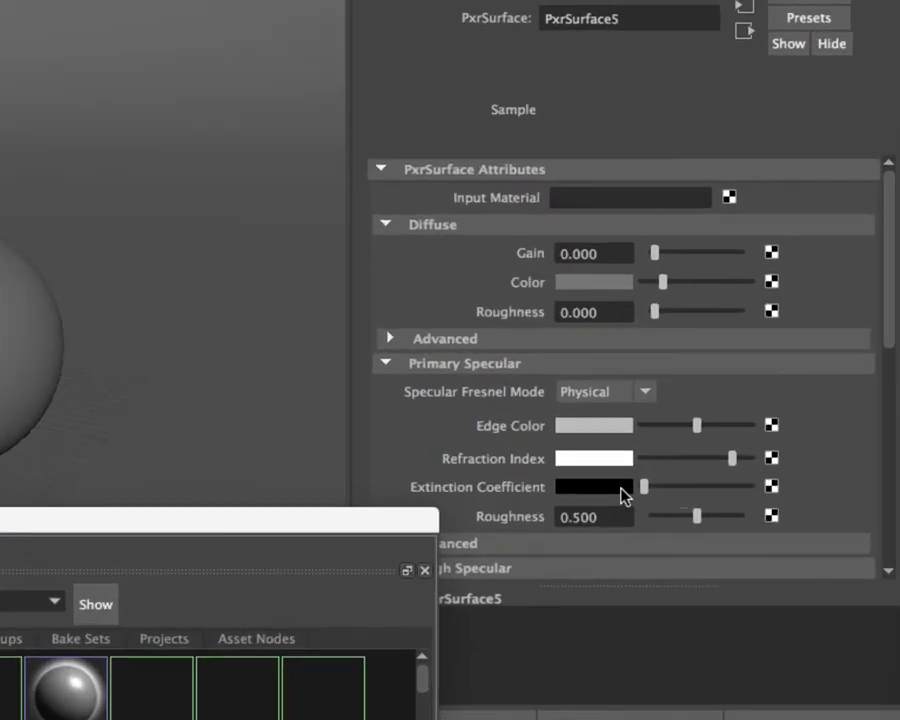
{"action": "mouse_move", "coordinate": [597, 463]}
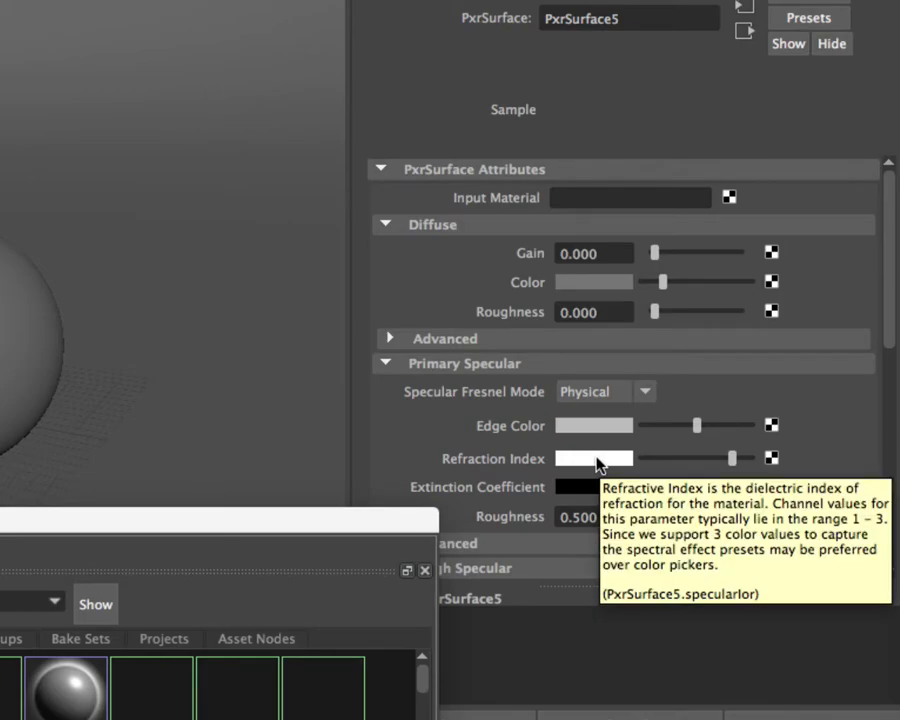
{"action": "left_click", "coordinate": [597, 459]}
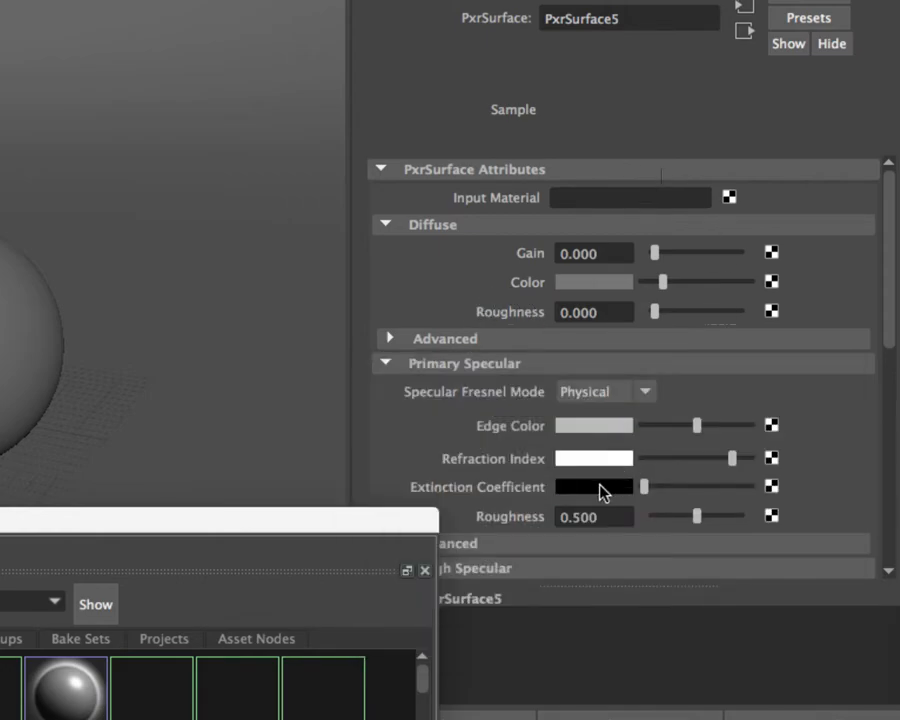
{"action": "left_click", "coordinate": [600, 487]}
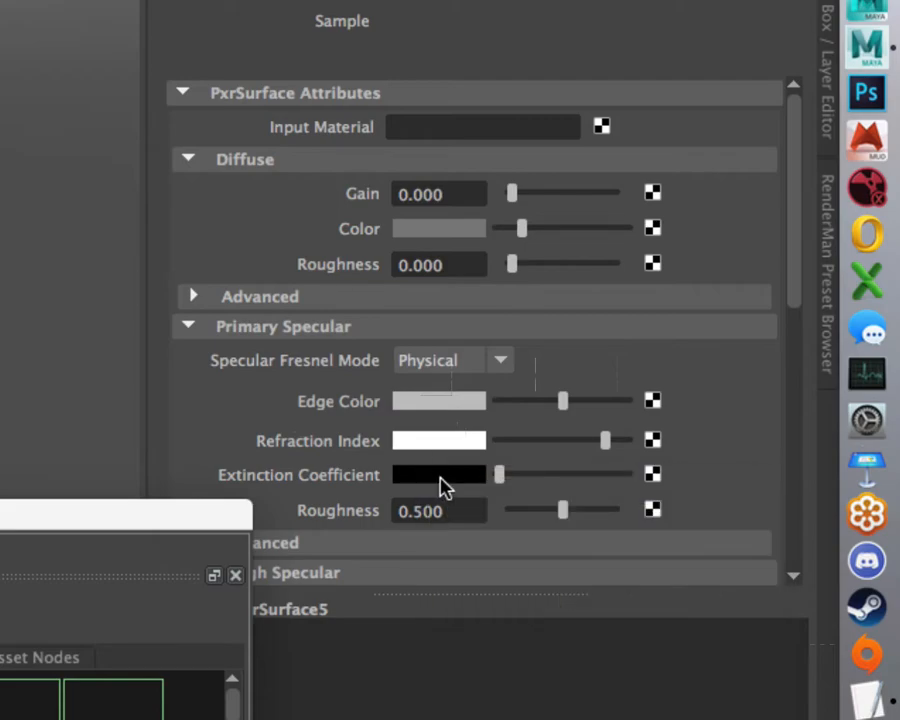
{"action": "mouse_move", "coordinate": [445, 487]}
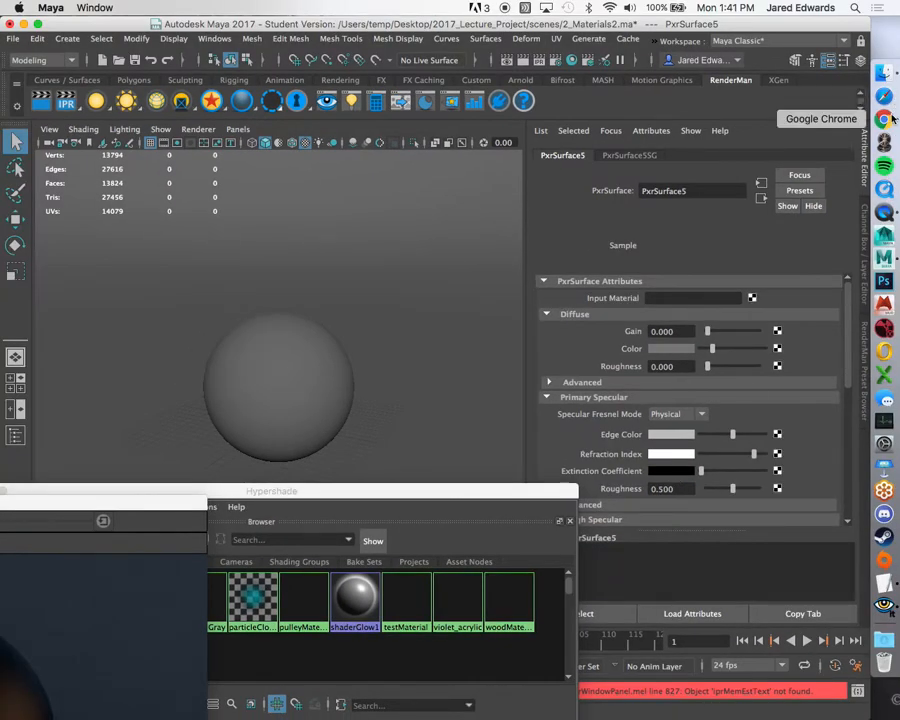
Switch to Chrome, search Google for "refraction index", open Wikipedia's Refractive index article and close the leftover search tab.
{"action": "left_click", "coordinate": [884, 118]}
{"action": "key", "text": "super+t"}
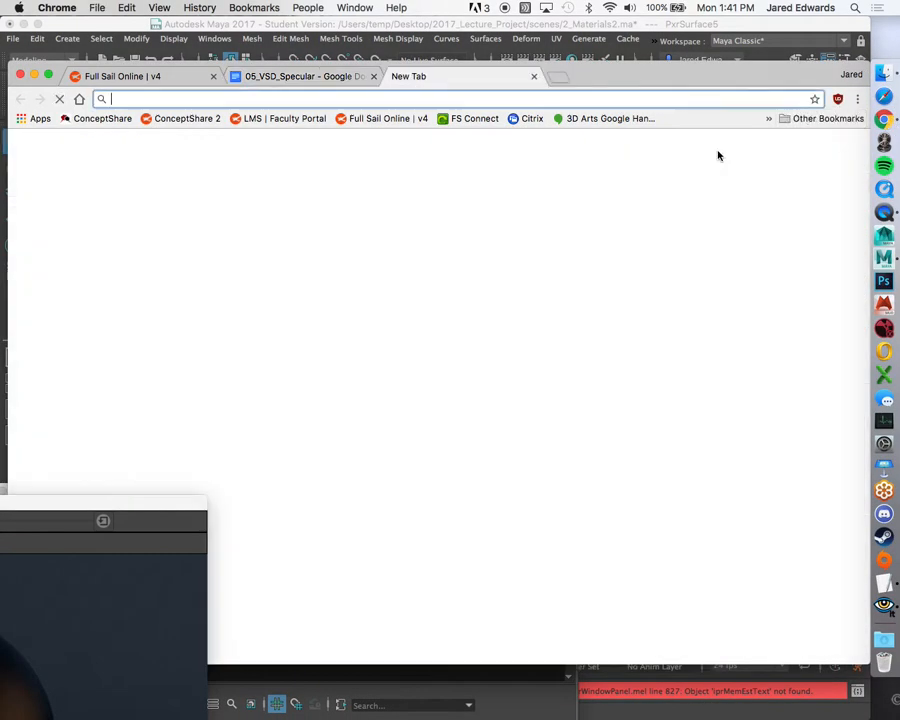
{"action": "type", "text": "refraction index"}
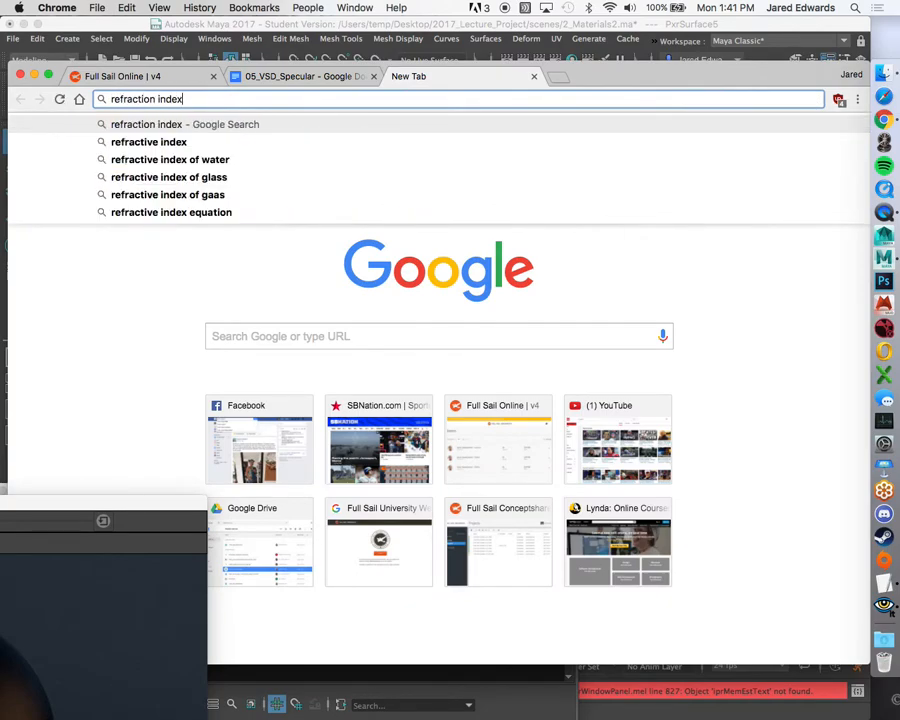
{"action": "key", "text": "Return"}
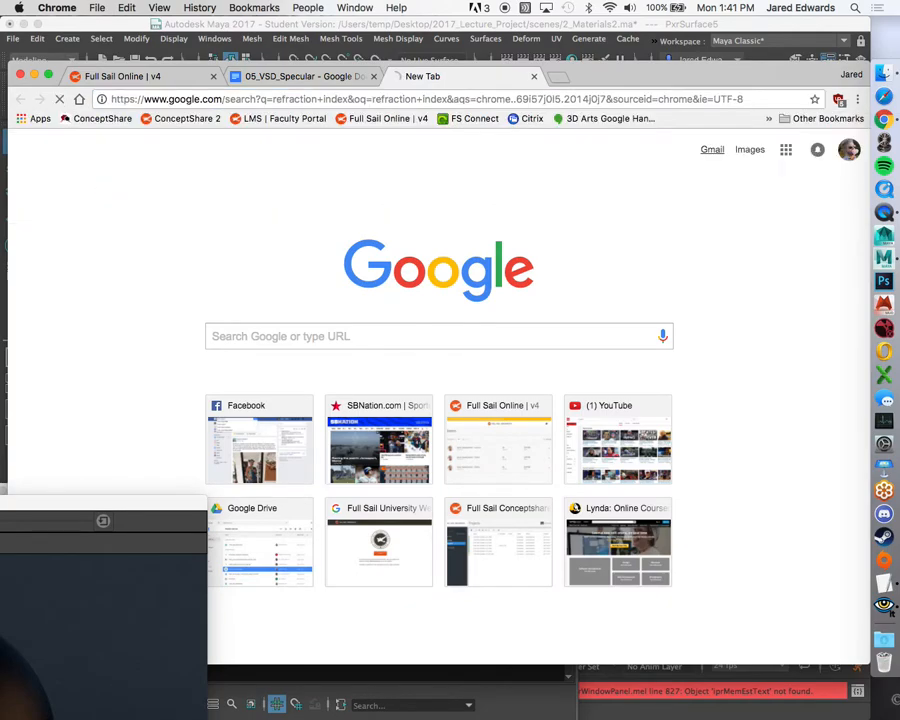
{"action": "left_click", "coordinate": [241, 262], "text": "super"}
{"action": "key", "text": "super+alt+Right"}
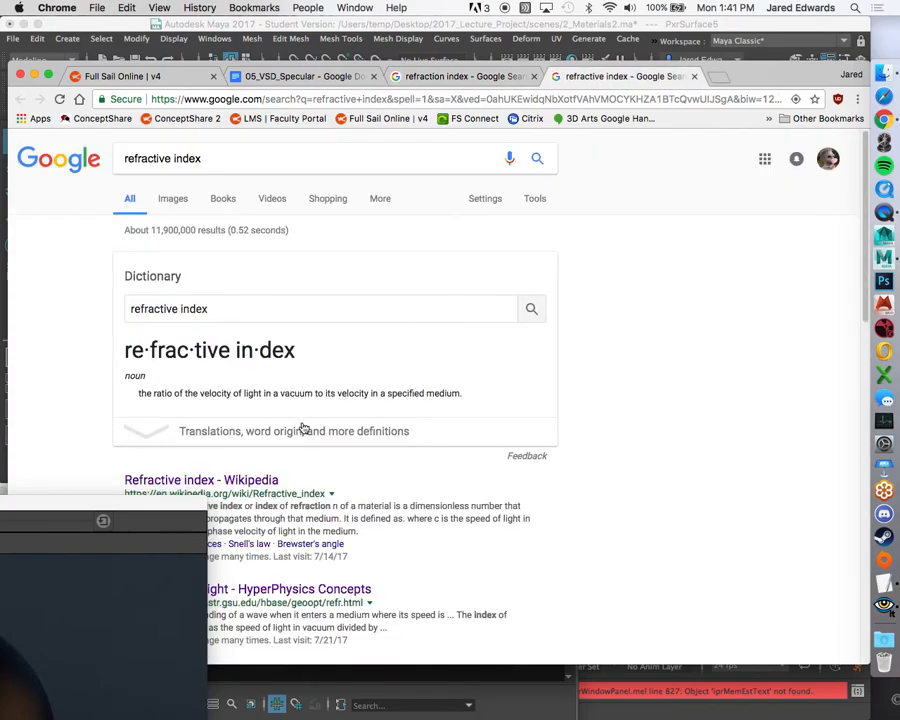
{"action": "left_click", "coordinate": [225, 481]}
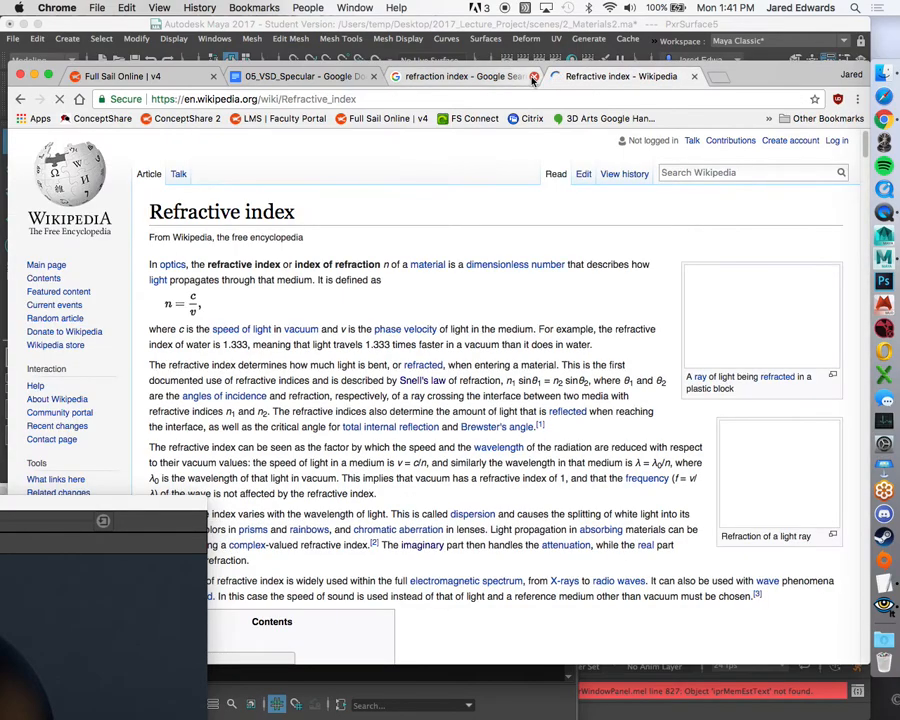
{"action": "left_click", "coordinate": [534, 76]}
Read the article's Complex refractive index section on the extinction coefficient and highlight its plane wave equation.
{"action": "scroll", "coordinate": [455, 440], "scroll_direction": "down", "scroll_amount": 10}
{"action": "scroll", "coordinate": [455, 440], "scroll_direction": "down", "scroll_amount": 10}
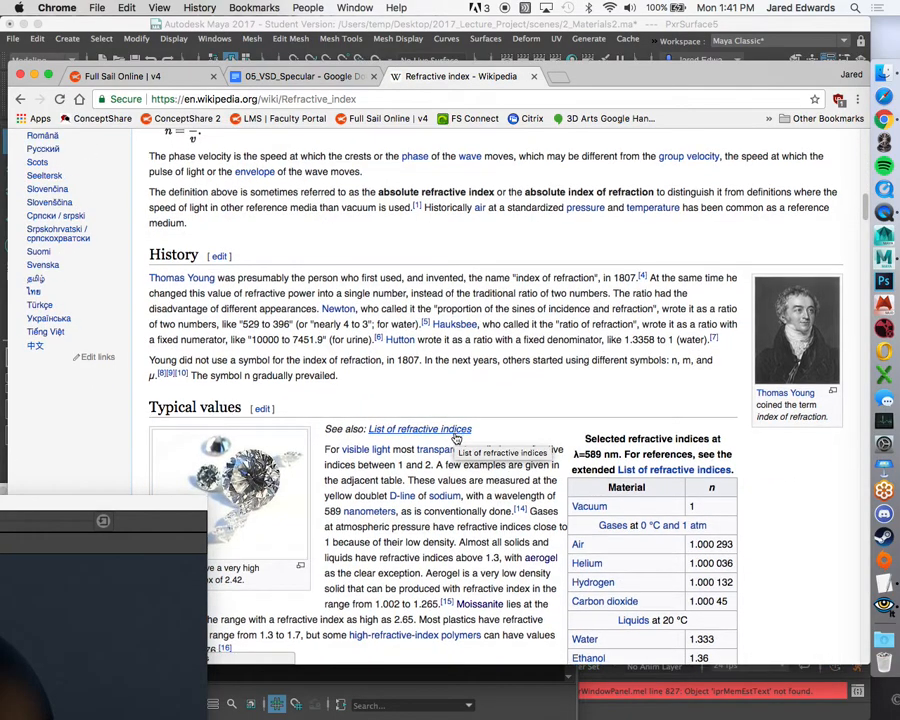
{"action": "scroll", "coordinate": [455, 434], "scroll_direction": "down", "scroll_amount": 15}
{"action": "scroll", "coordinate": [455, 437], "scroll_direction": "down", "scroll_amount": 15}
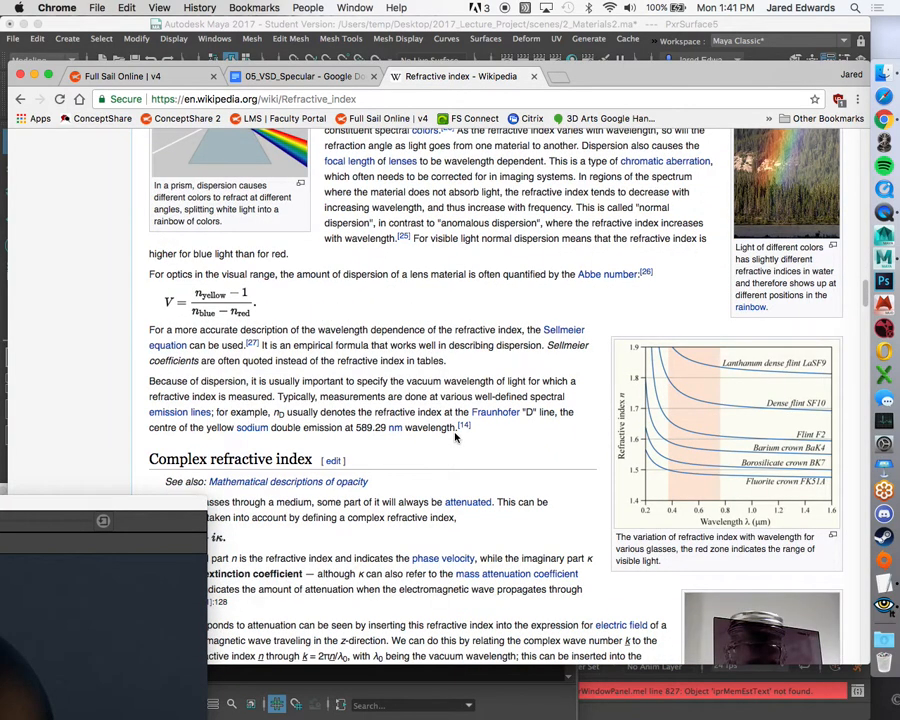
{"action": "scroll", "coordinate": [455, 437], "scroll_direction": "down", "scroll_amount": 5}
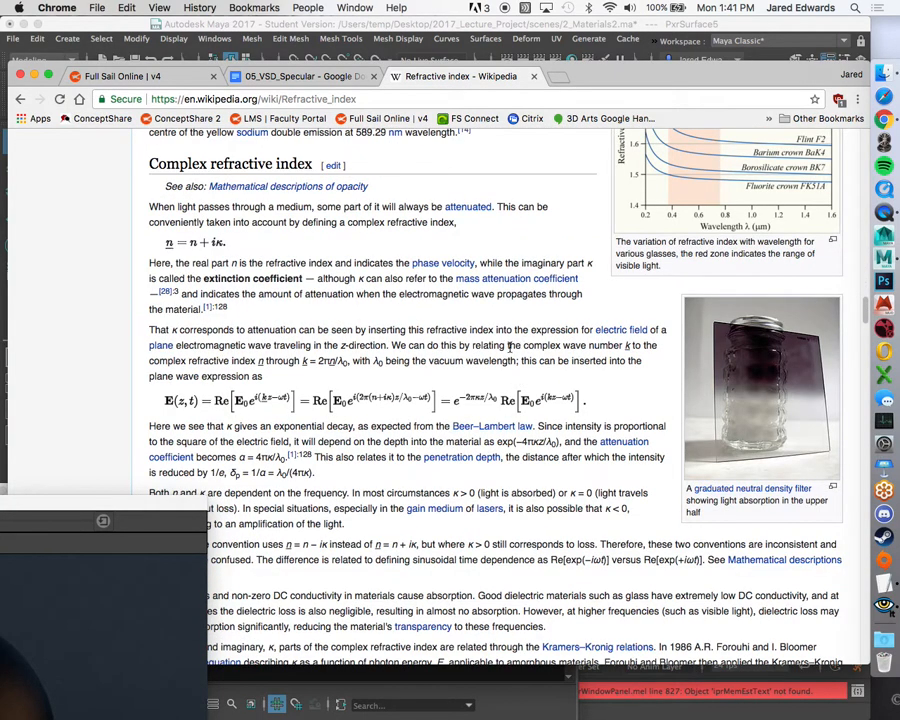
{"action": "scroll", "coordinate": [510, 346], "scroll_direction": "up", "scroll_amount": 1}
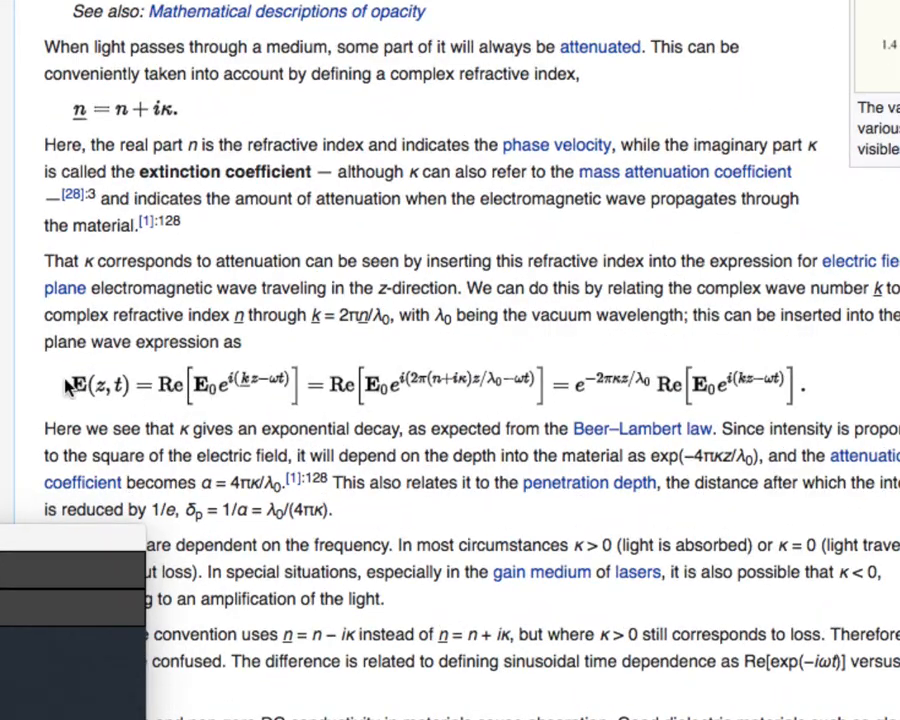
{"action": "left_click_drag", "start_coordinate": [68, 387], "coordinate": [730, 398]}
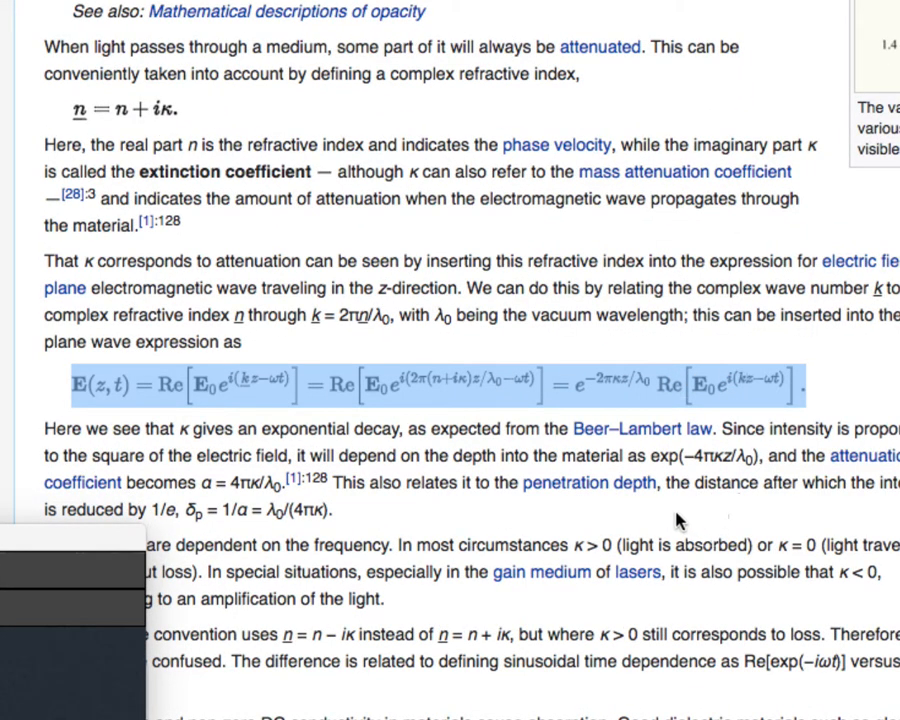
{"action": "left_click", "coordinate": [468, 455]}
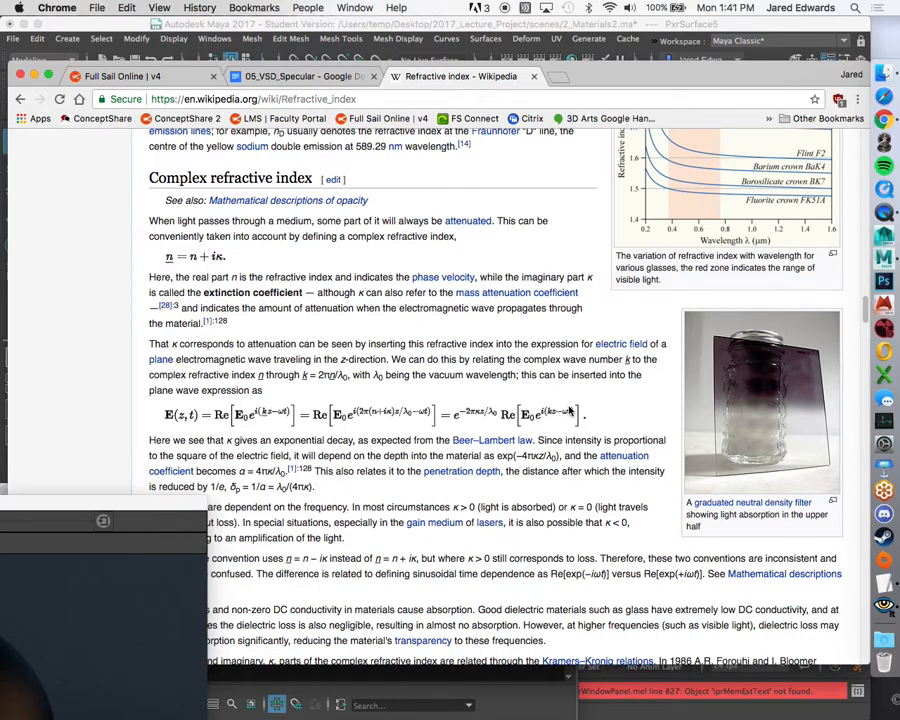
Examine the article's Dispersion section with its glass wavelength graph, and the Total internal reflection and Reflectivity sections.
{"action": "scroll", "coordinate": [697, 310], "scroll_direction": "up", "scroll_amount": 4}
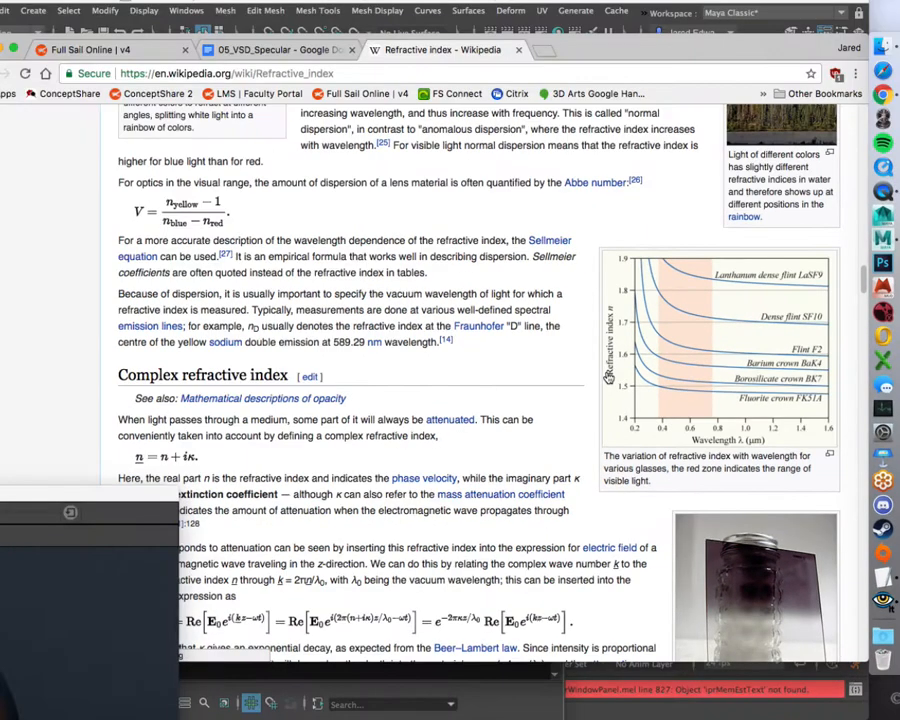
{"action": "scroll", "coordinate": [200, 372], "scroll_direction": "up", "scroll_amount": 4}
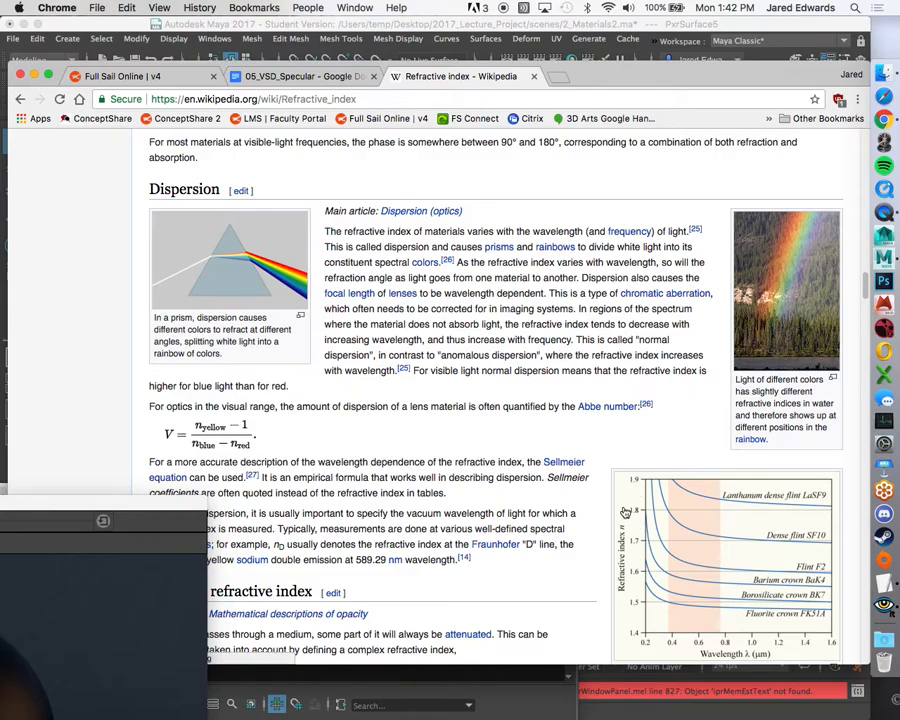
{"action": "scroll", "coordinate": [540, 480], "scroll_direction": "down", "scroll_amount": 10}
{"action": "scroll", "coordinate": [548, 430], "scroll_direction": "down", "scroll_amount": 6}
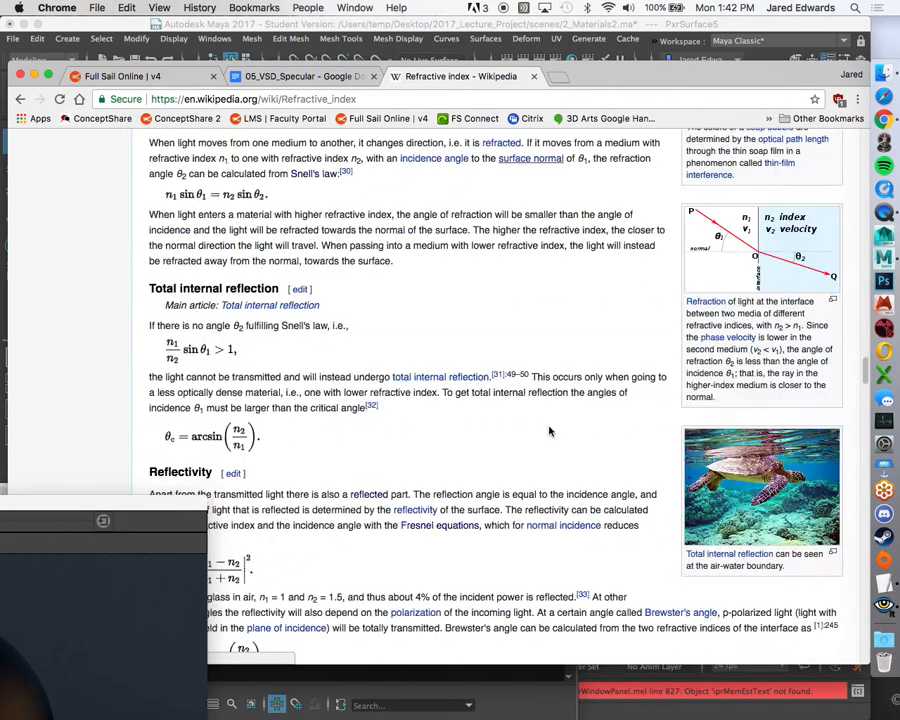
{"action": "scroll", "coordinate": [546, 428], "scroll_direction": "down", "scroll_amount": 1}
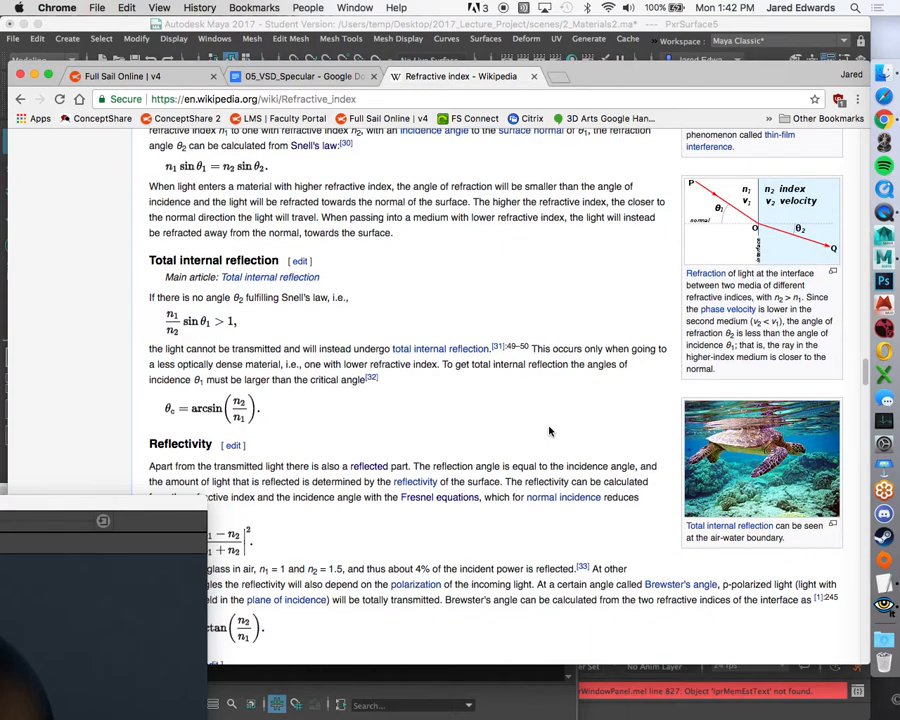
Switch back to Maya, move the Hypershade clear of the attributes and place the IPR render viewer beside them.
{"action": "key", "text": "super+Tab"}
{"action": "left_click_drag", "start_coordinate": [517, 496], "coordinate": [389, 493]}
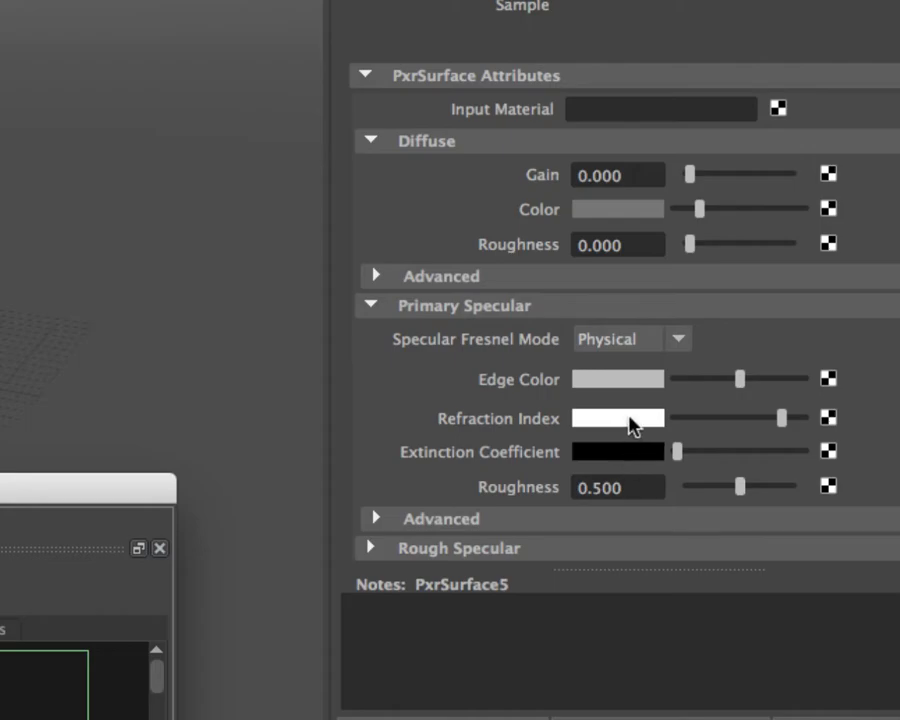
{"action": "left_click", "coordinate": [633, 424]}
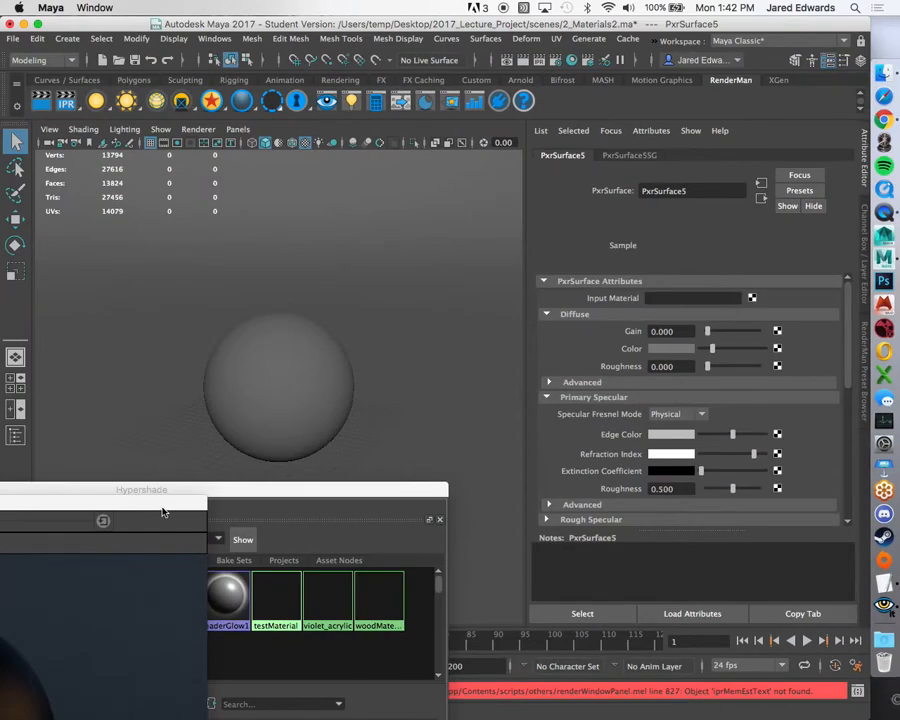
{"action": "left_click", "coordinate": [163, 512]}
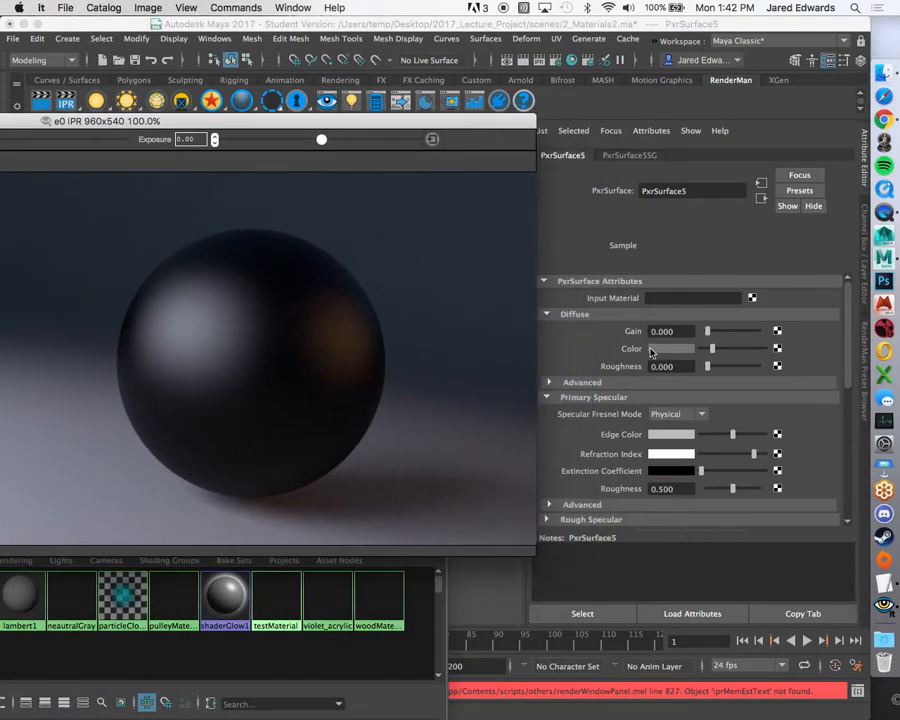
Raise PxrSurface5's Edge Color to full white and set its Refraction Index value to 3.
{"action": "mouse_move", "coordinate": [735, 436]}
{"action": "left_mouse_down"}
{"action": "mouse_move", "coordinate": [764, 435]}
{"action": "mouse_move", "coordinate": [714, 443]}
{"action": "mouse_move", "coordinate": [732, 438]}
{"action": "left_mouse_up"}
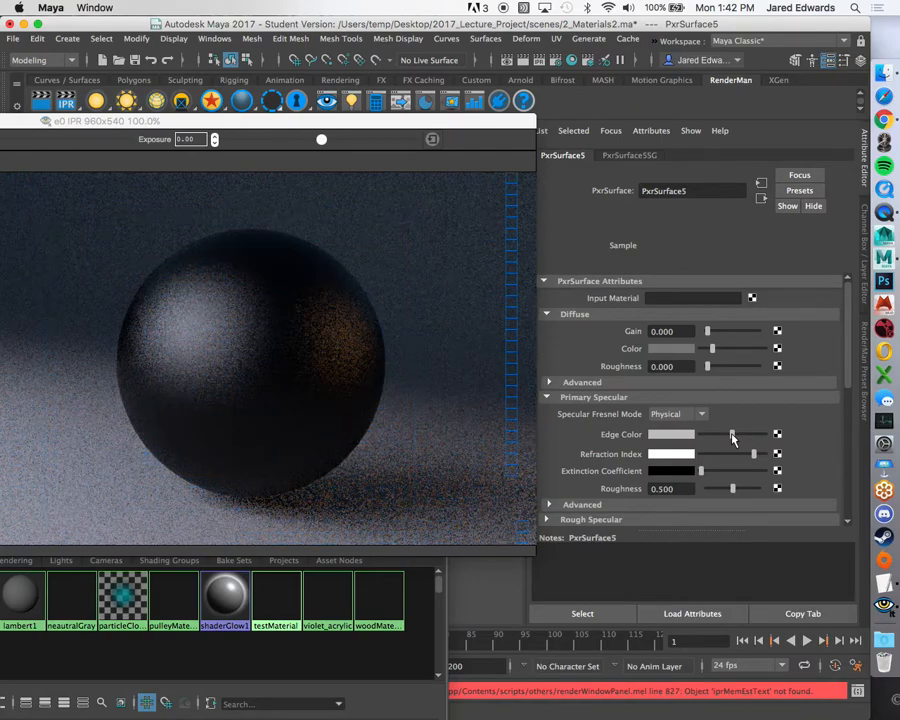
{"action": "left_click_drag", "start_coordinate": [733, 438], "coordinate": [778, 437]}
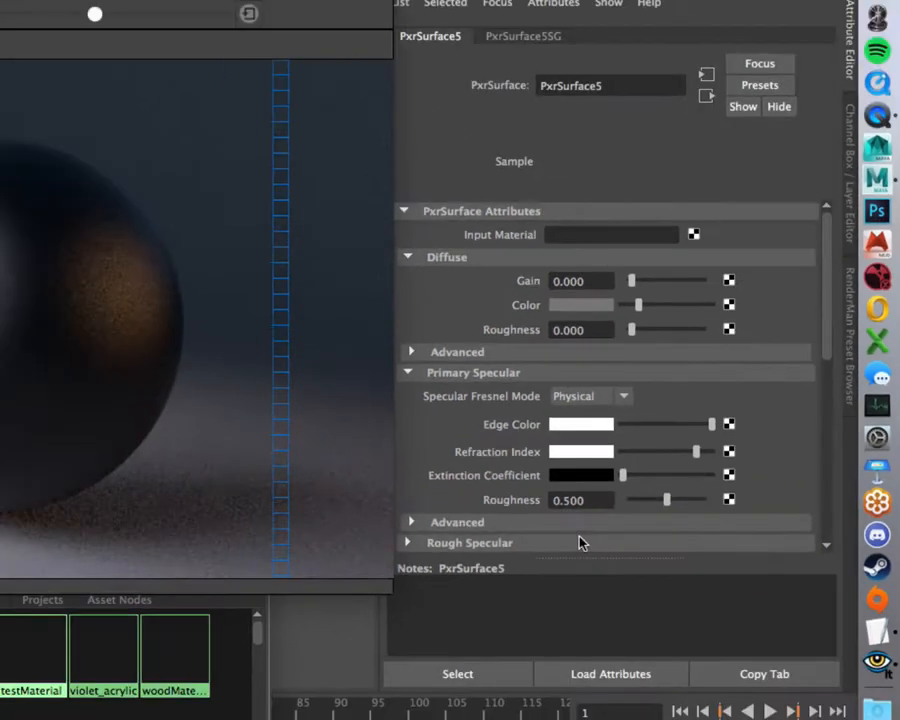
{"action": "left_click", "coordinate": [583, 453]}
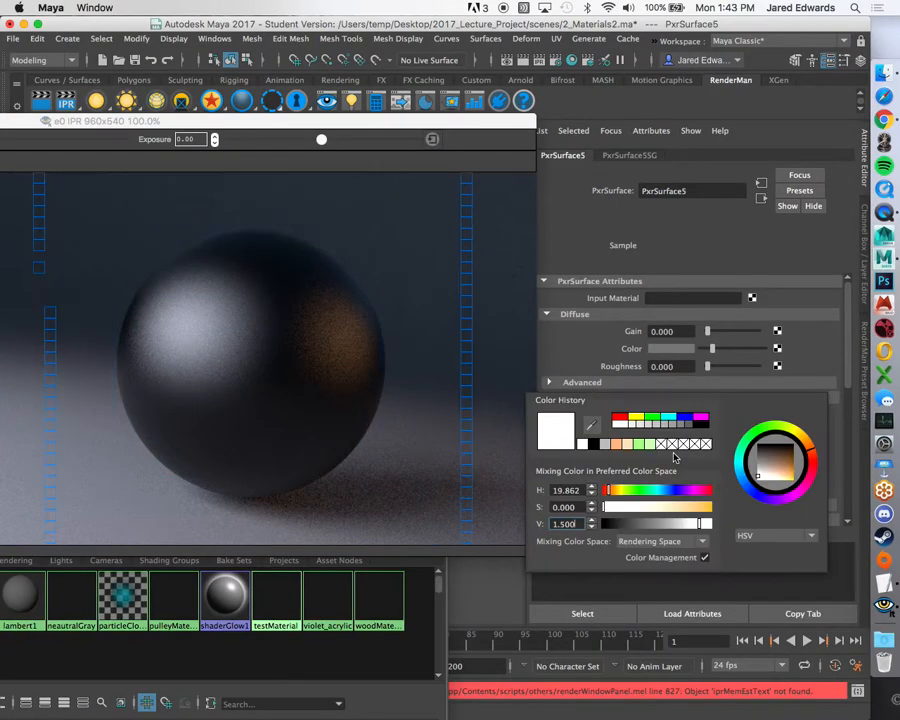
{"action": "double_click", "coordinate": [566, 524]}
{"action": "type", "text": "3"}
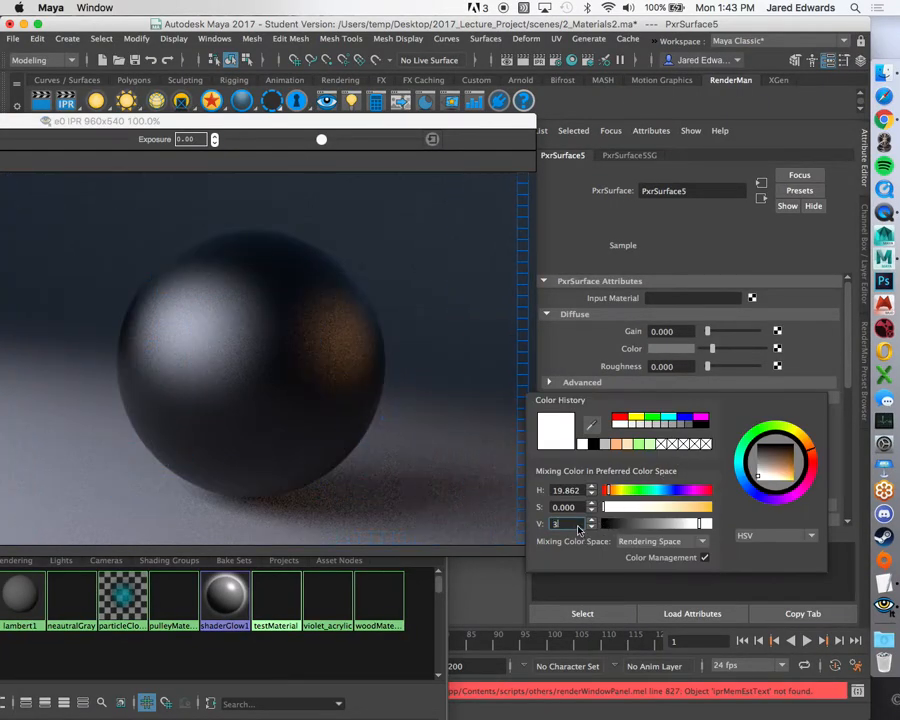
{"action": "key", "text": "Return"}
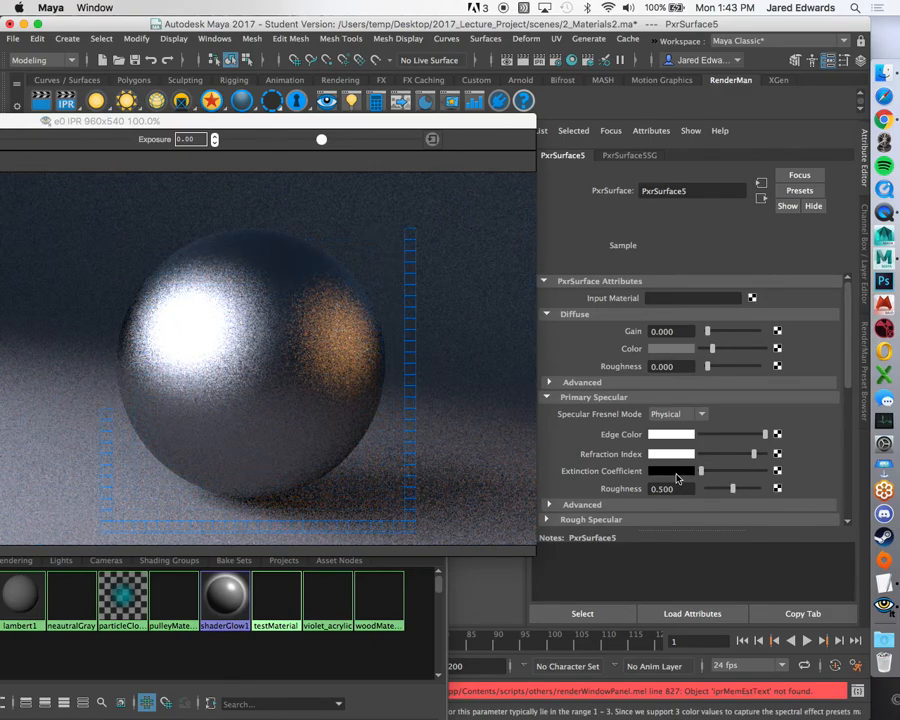
Set PxrSurface5's Refraction Index value to 1.5.
{"action": "mouse_move", "coordinate": [677, 478]}
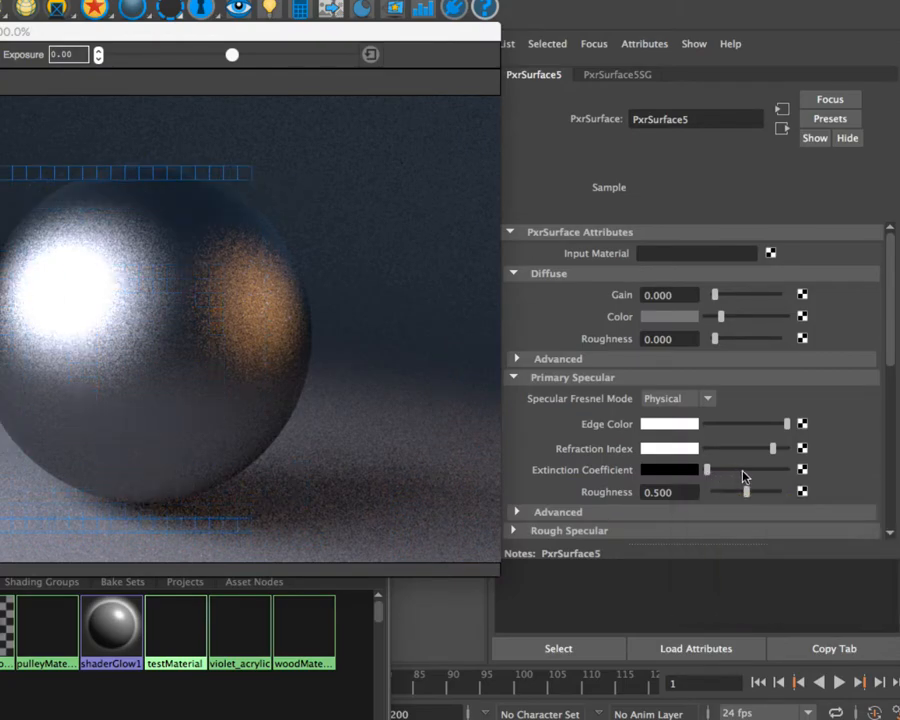
{"action": "left_click", "coordinate": [672, 469]}
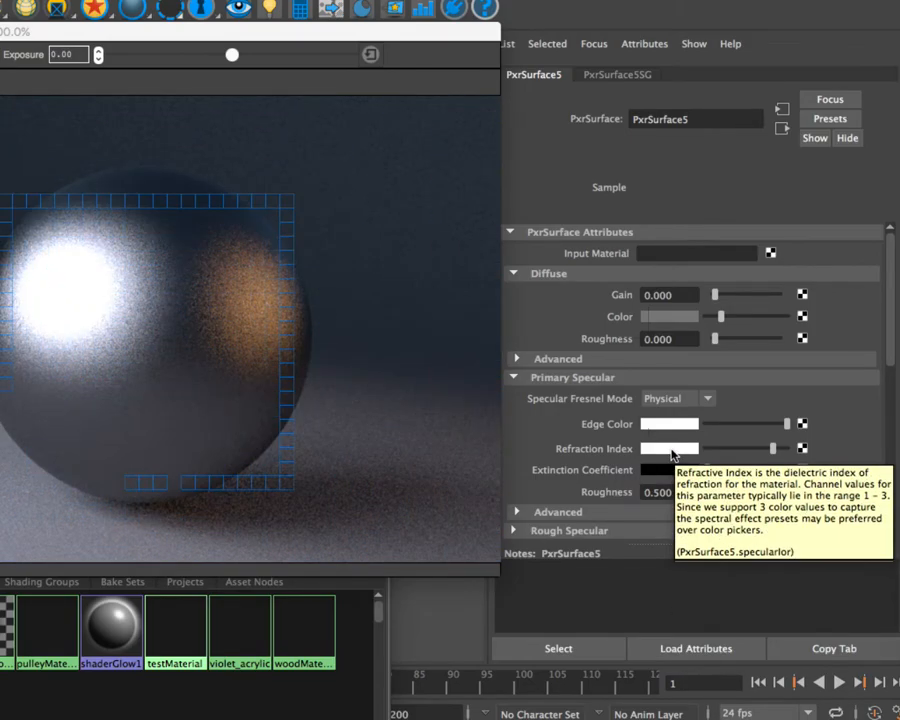
{"action": "left_click", "coordinate": [668, 450]}
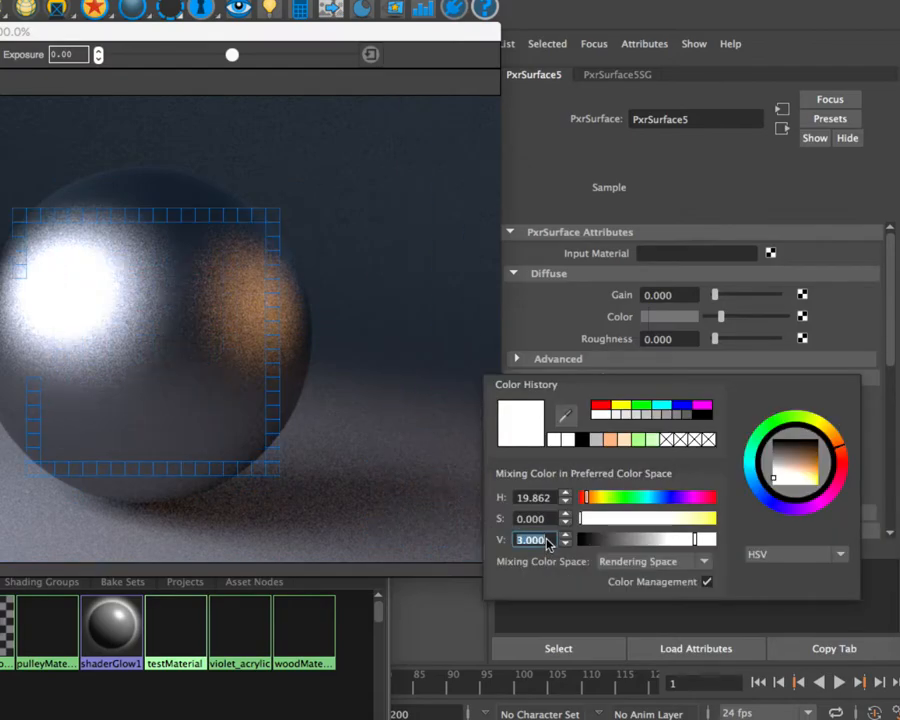
{"action": "type", "text": "1.5"}
{"action": "key", "text": "Return"}
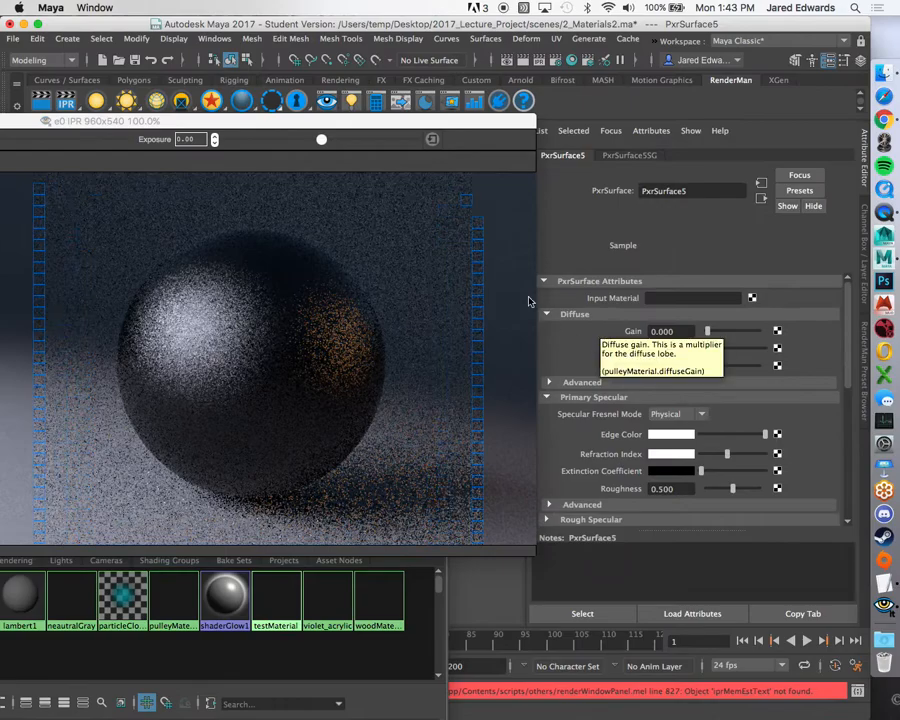
Switch to Chrome, move the render viewer clear of it, and search for "index of refraction gold" in a new tab.
{"action": "mouse_move", "coordinate": [397, 123]}
{"action": "left_mouse_down"}
{"action": "mouse_move", "coordinate": [424, 124]}
{"action": "mouse_move", "coordinate": [384, 126]}
{"action": "left_mouse_up"}
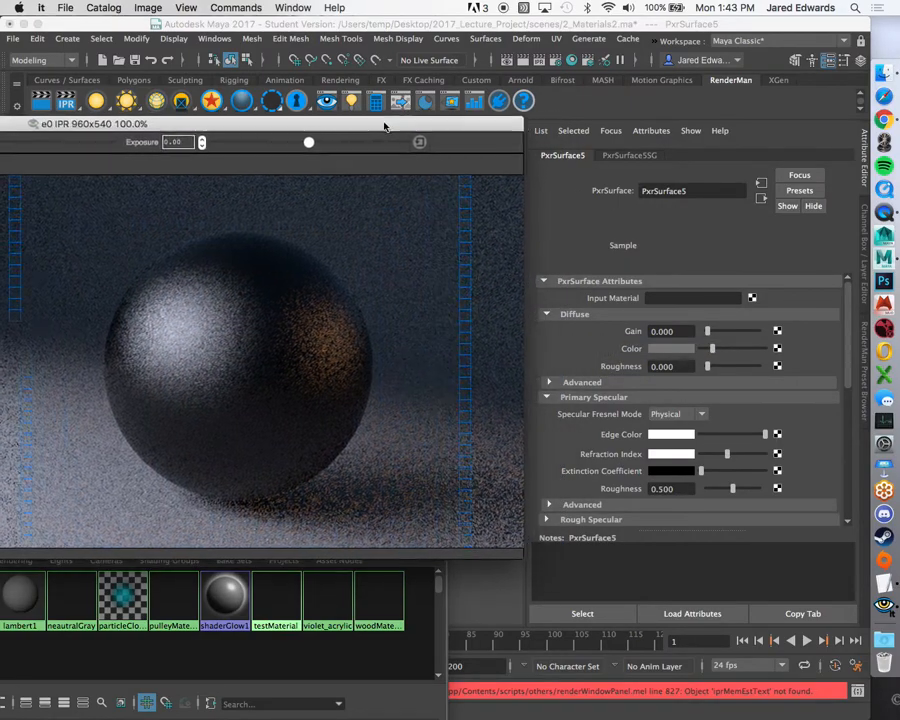
{"action": "left_click", "coordinate": [884, 119]}
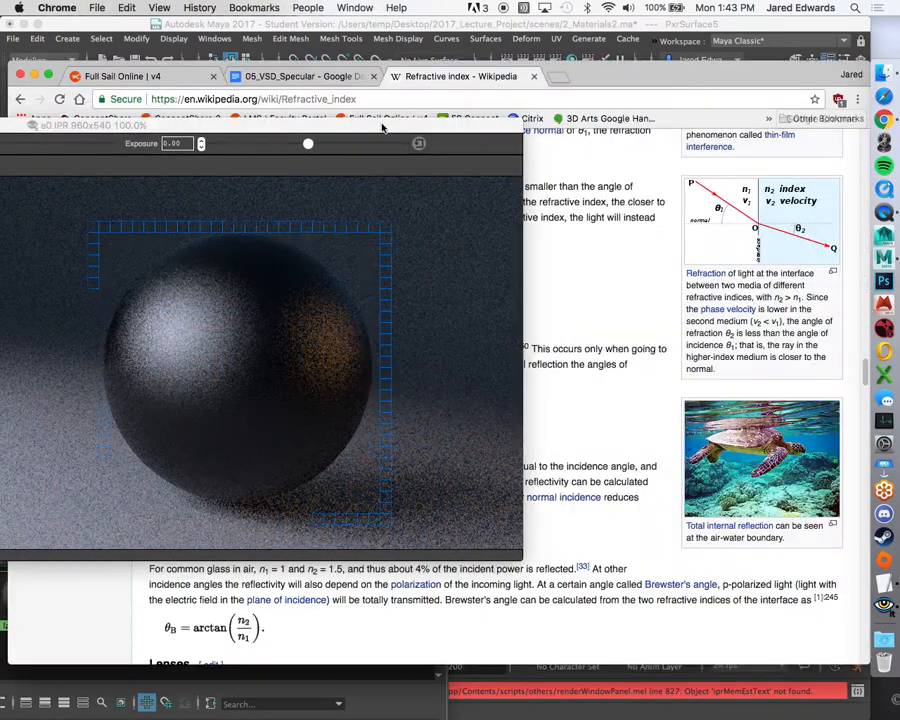
{"action": "left_click_drag", "start_coordinate": [492, 125], "coordinate": [197, 328]}
{"action": "left_click", "coordinate": [605, 78]}
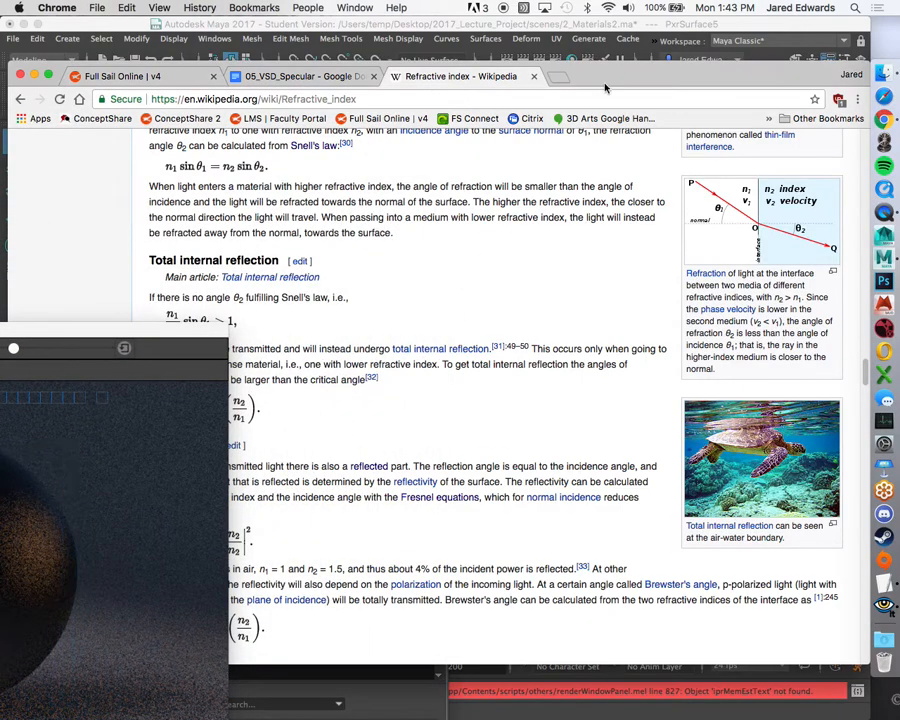
{"action": "key", "text": "super+t"}
{"action": "type", "text": "index of refraction "}
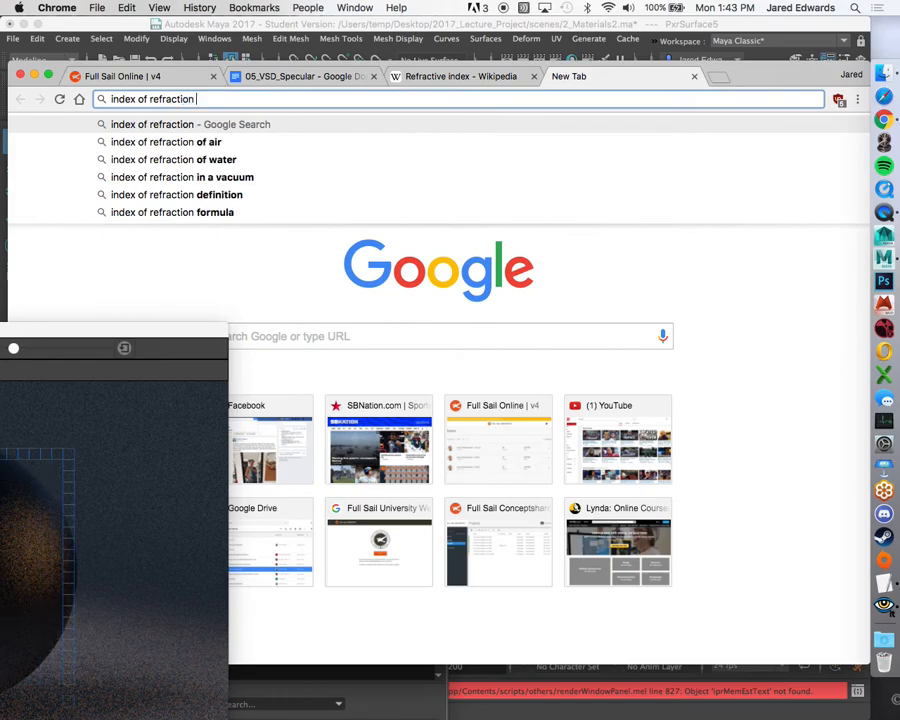
{"action": "type", "text": "go"}
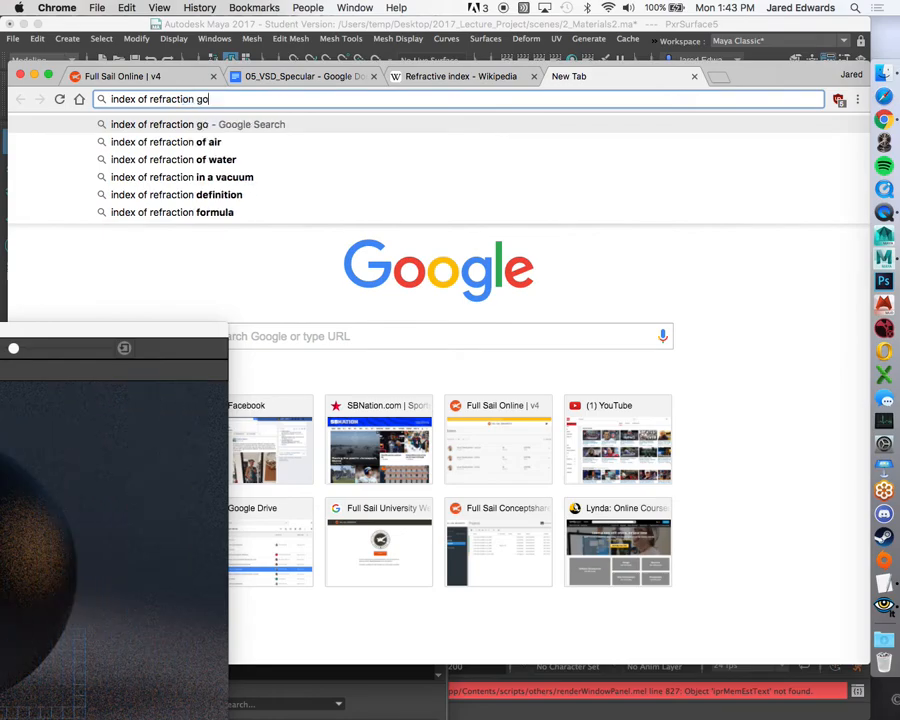
{"action": "type", "text": "ld"}
{"action": "key", "text": "Return"}
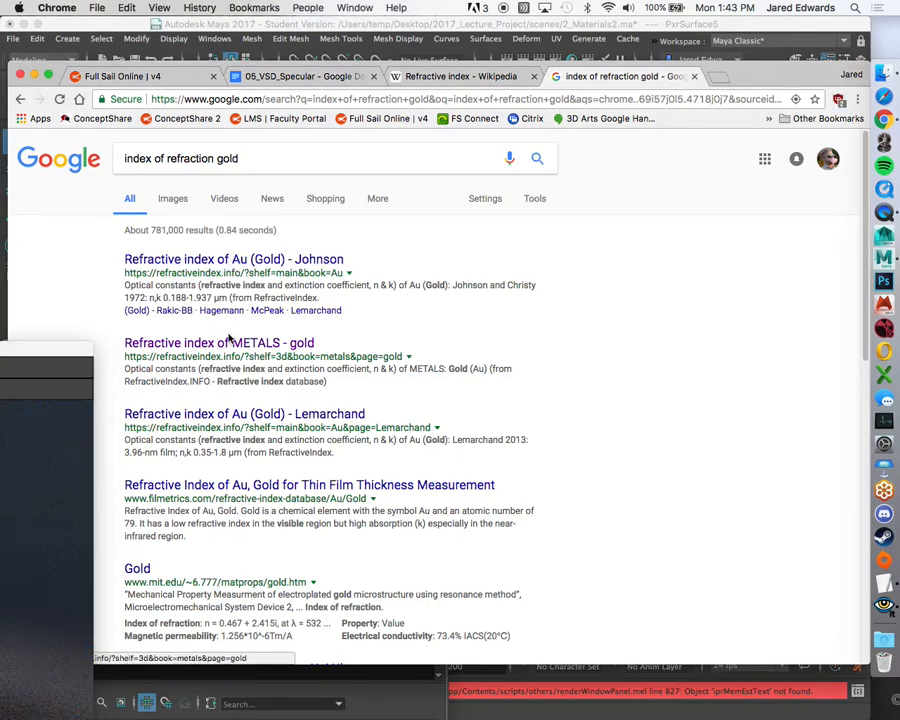
Try to open the "Refractive index of METALS - gold" result and the first Au (Gold) result in a separate tab.
{"action": "left_click", "coordinate": [167, 343]}
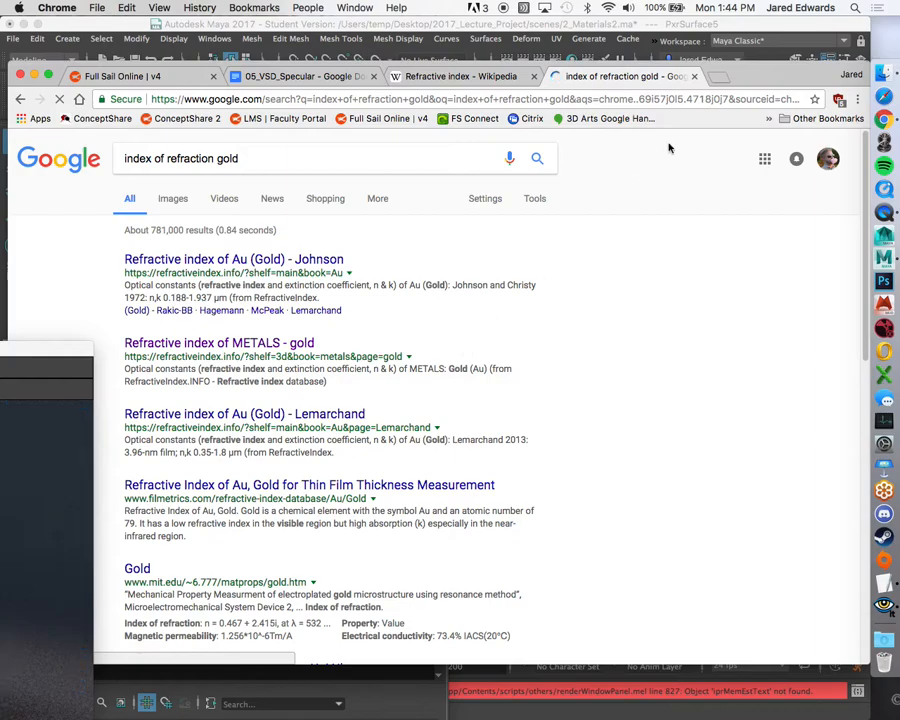
{"action": "left_click_drag", "start_coordinate": [741, 66], "coordinate": [820, 44]}
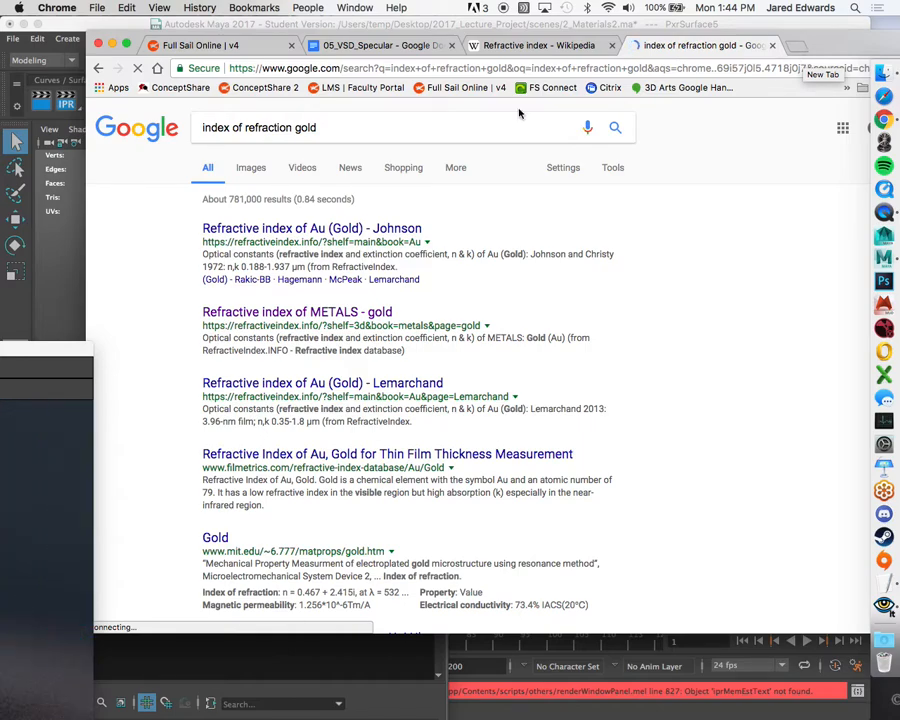
{"action": "left_click", "coordinate": [800, 50]}
{"action": "left_click", "coordinate": [785, 46]}
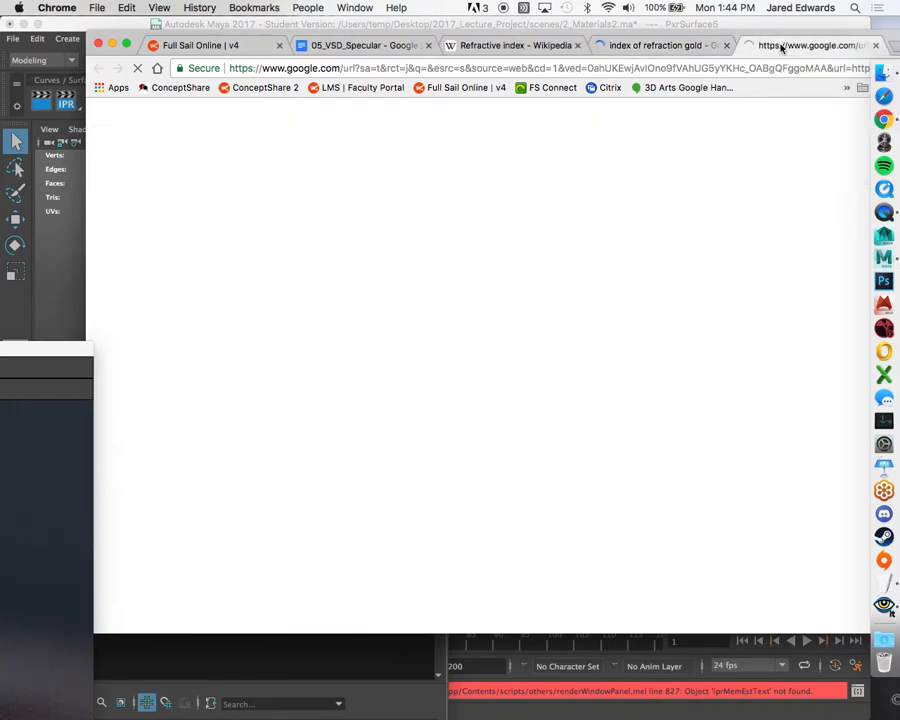
{"action": "left_click", "coordinate": [668, 50]}
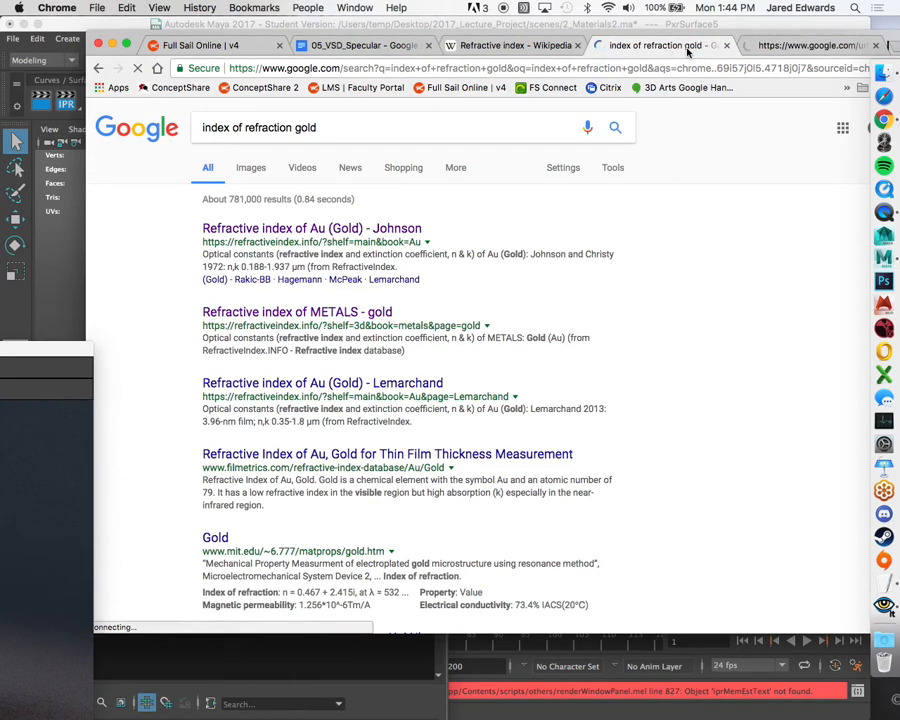
{"action": "left_click", "coordinate": [780, 50]}
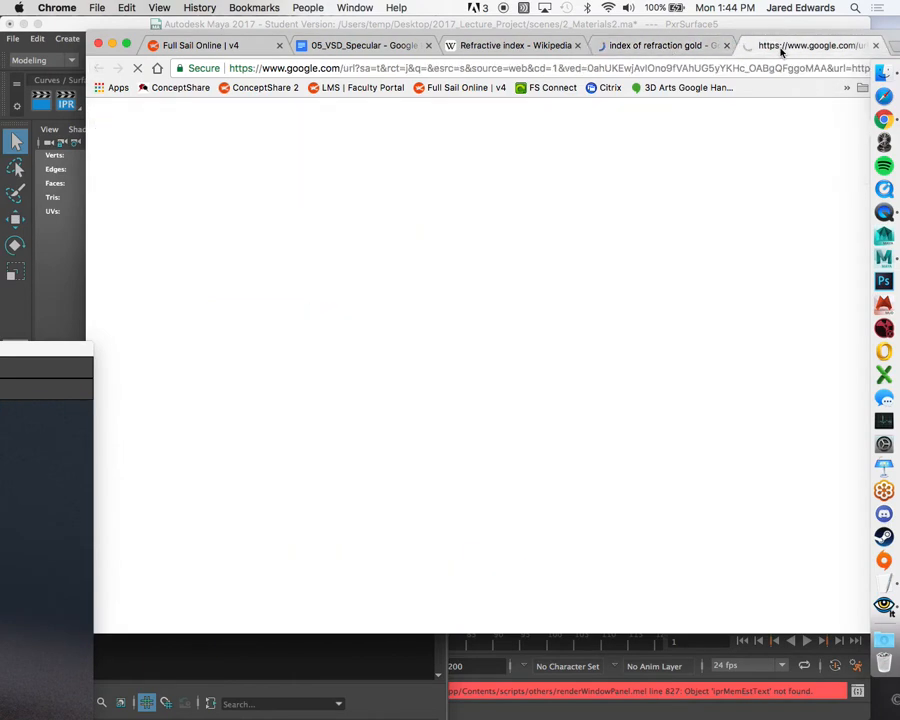
{"action": "left_click", "coordinate": [670, 47]}
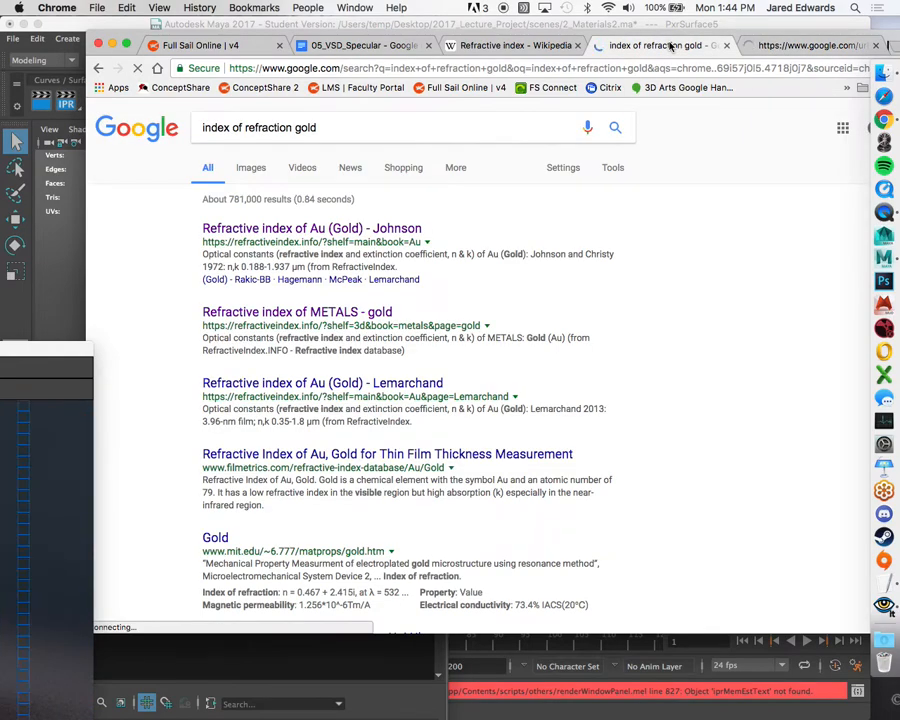
Close both gold search tabs and hide Chrome to return to Maya.
{"action": "left_click", "coordinate": [731, 47]}
{"action": "left_click", "coordinate": [731, 47]}
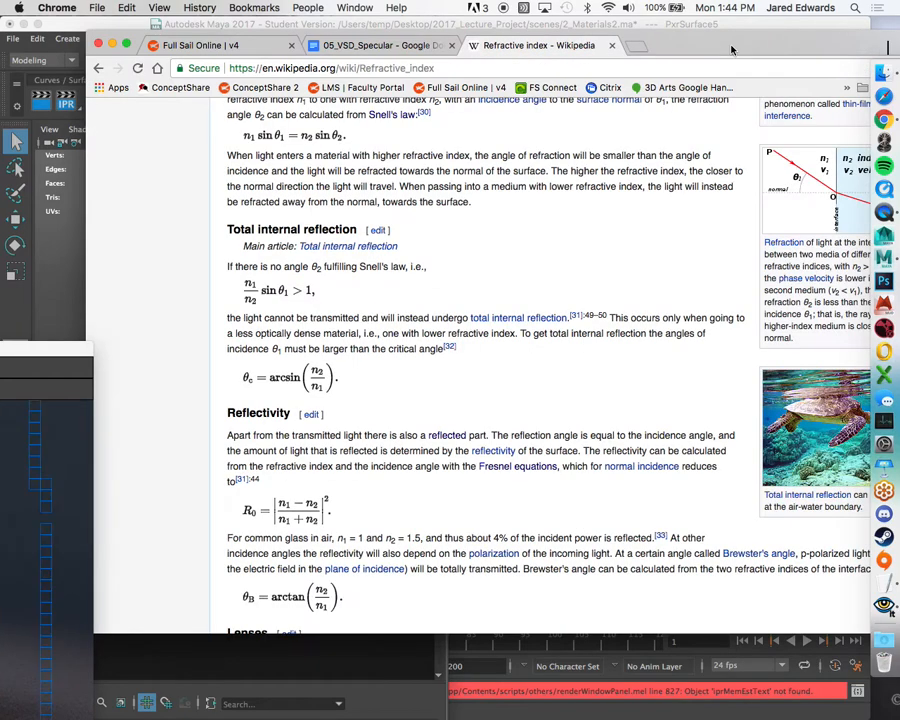
{"action": "left_click_drag", "start_coordinate": [731, 47], "coordinate": [667, 57]}
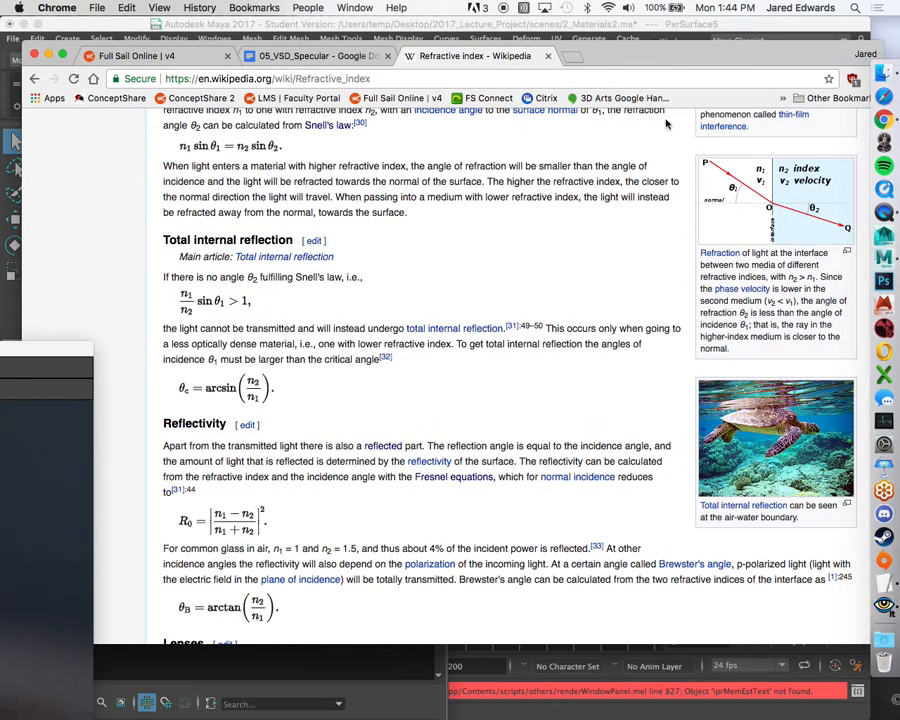
{"action": "key", "text": "super+h"}
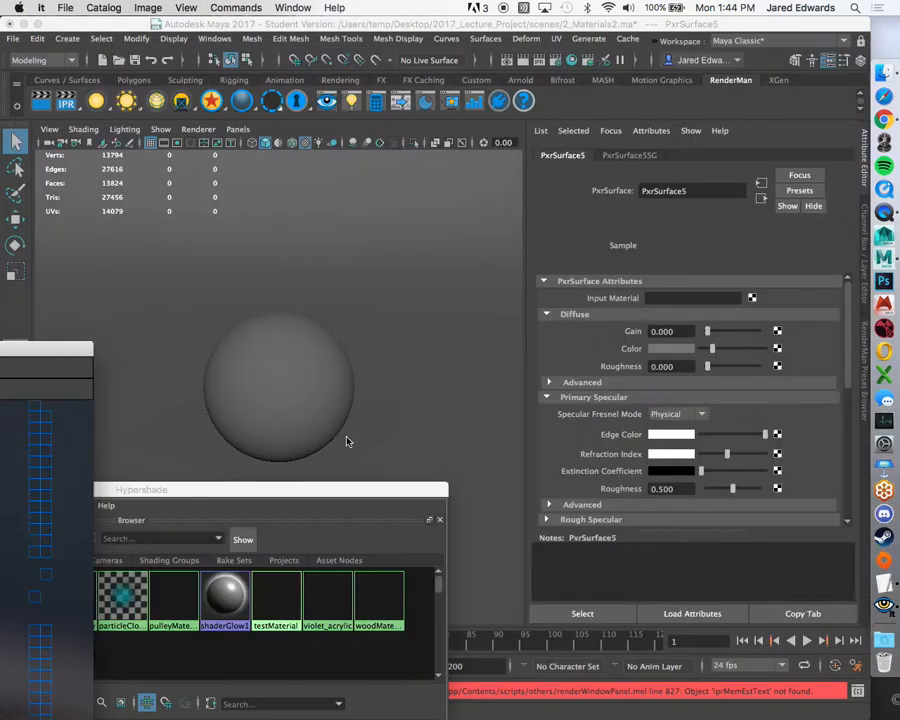
Rearrange the Hypershade and render viewer windows, and assign the Copper_Hammered material to the sphere in the viewport.
{"action": "left_click_drag", "start_coordinate": [323, 496], "coordinate": [408, 215]}
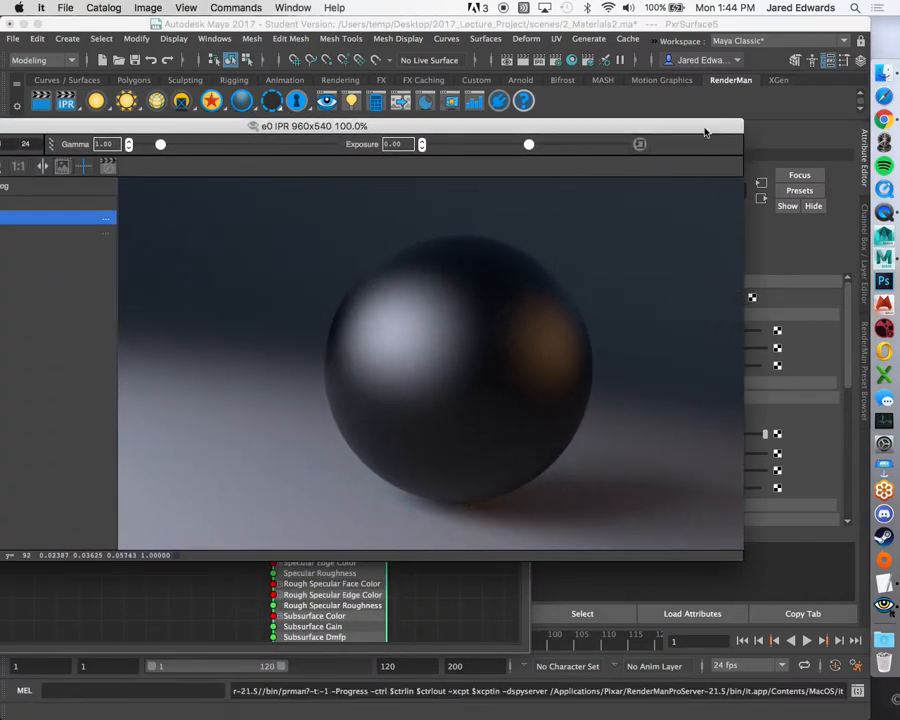
{"action": "left_click_drag", "start_coordinate": [684, 130], "coordinate": [551, 516]}
{"action": "left_click_drag", "start_coordinate": [386, 208], "coordinate": [617, 200]}
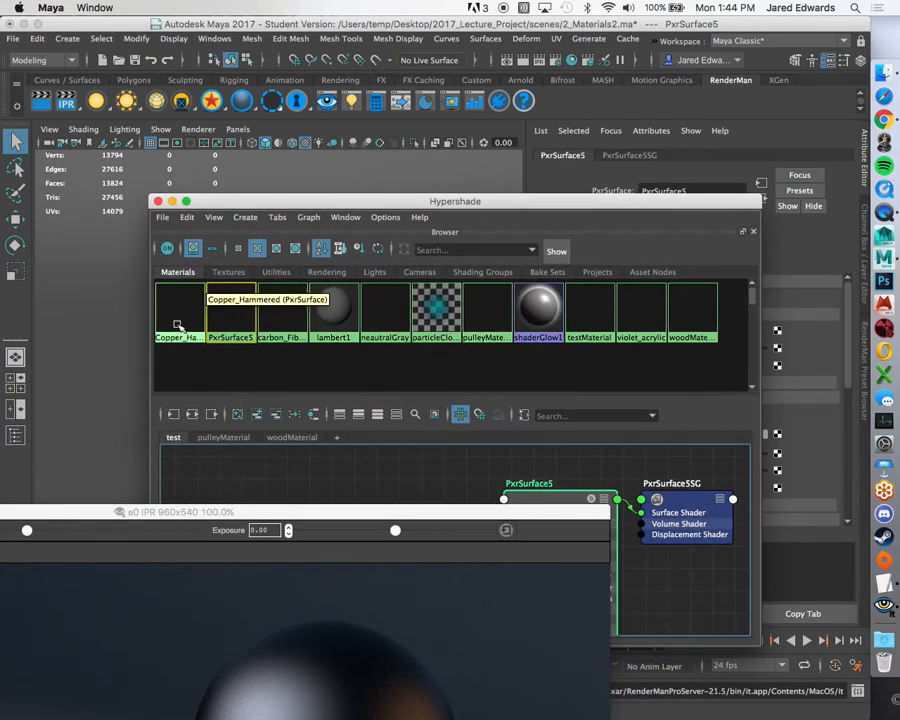
{"action": "left_click_drag", "start_coordinate": [321, 208], "coordinate": [509, 140]}
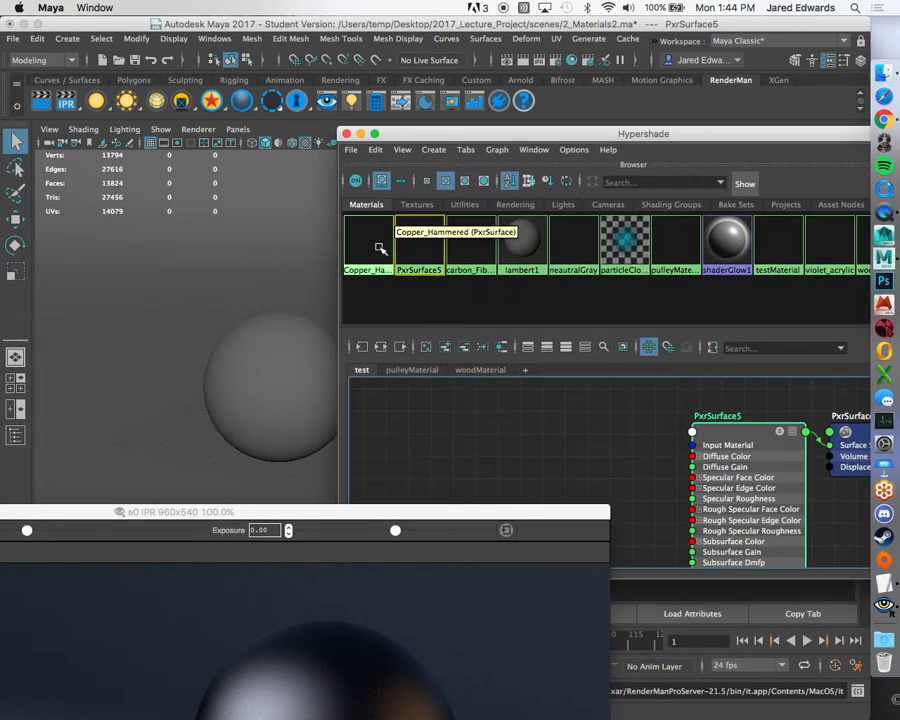
{"action": "middle_click_drag", "start_coordinate": [380, 243], "coordinate": [297, 410]}
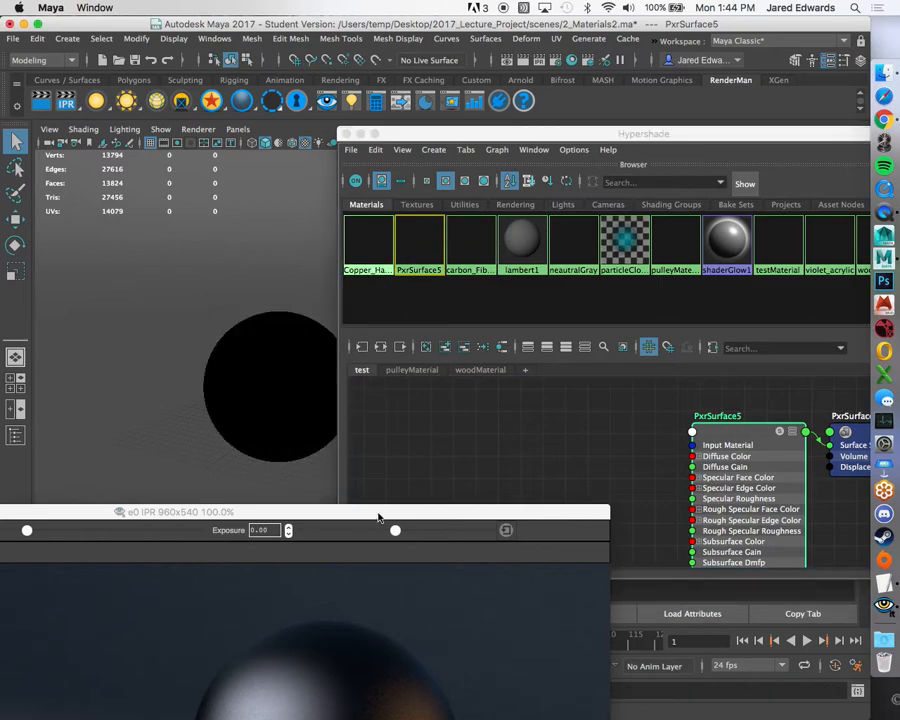
Move the Hypershade off the sphere, select the sphere and review Copper_Hammered's Primary Specular attributes.
{"action": "left_click_drag", "start_coordinate": [632, 137], "coordinate": [4, 389]}
{"action": "left_click", "coordinate": [207, 353]}
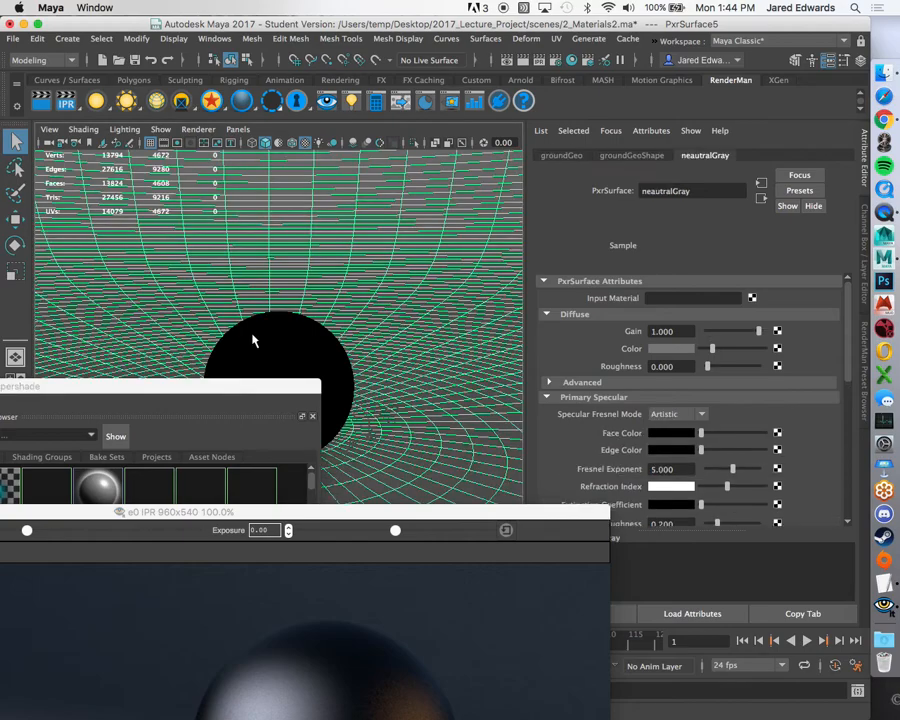
{"action": "left_click", "coordinate": [253, 341]}
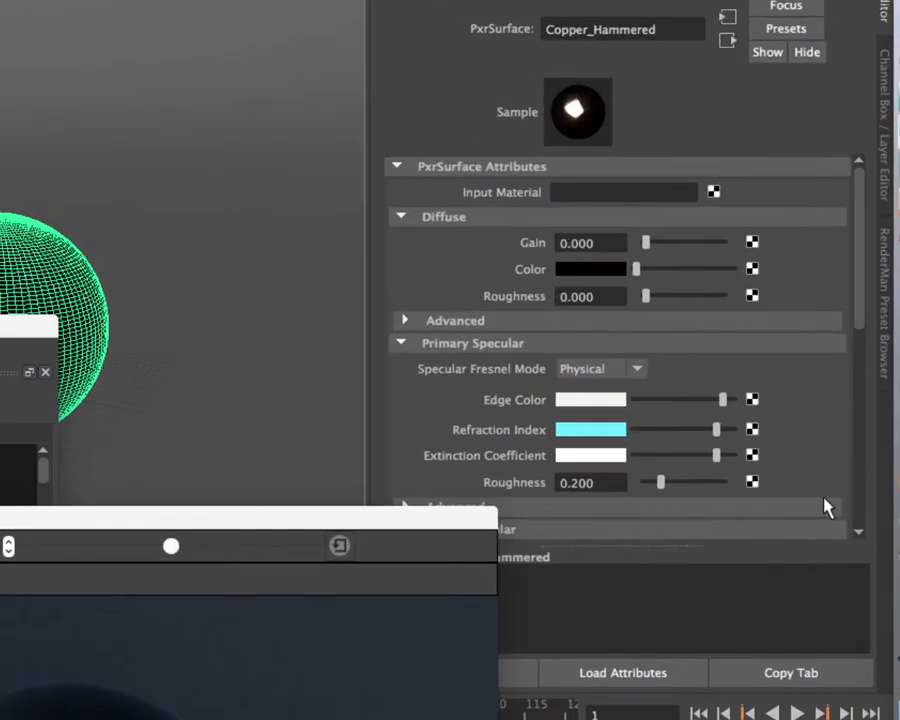
{"action": "mouse_move", "coordinate": [673, 457]}
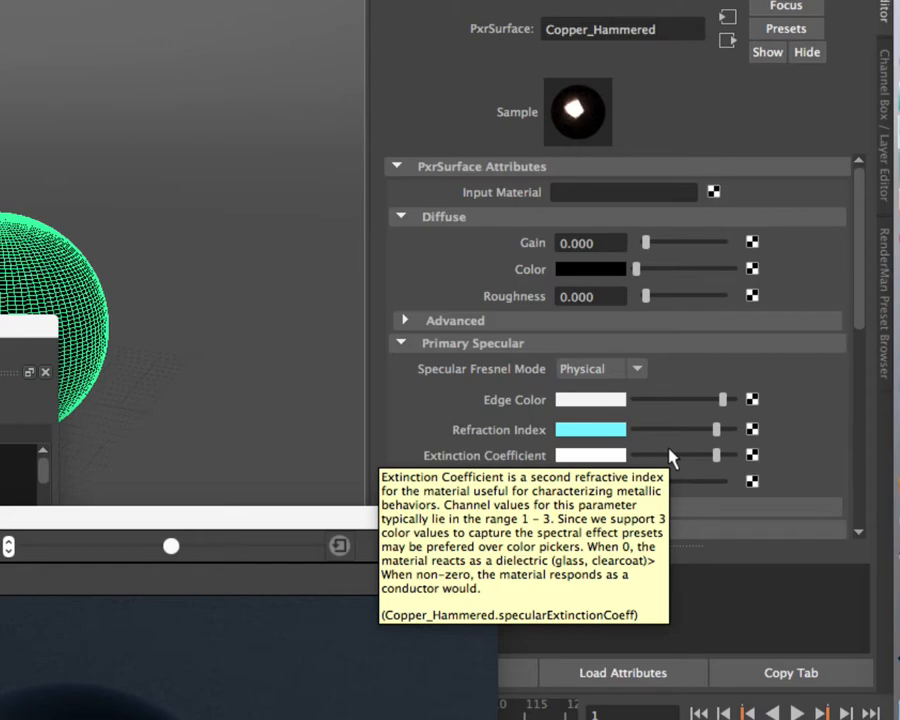
{"action": "left_click", "coordinate": [590, 400]}
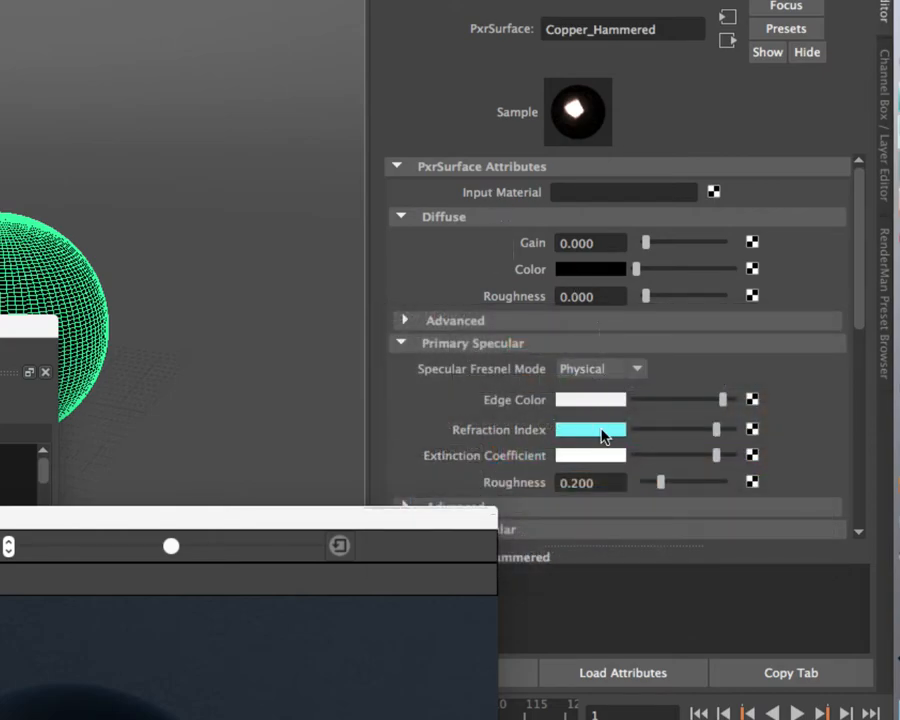
Inspect the R, G and B channels of Copper_Hammered's Refraction Index with the colour picker set to RGB, 0 to 1.0.
{"action": "mouse_move", "coordinate": [603, 434]}
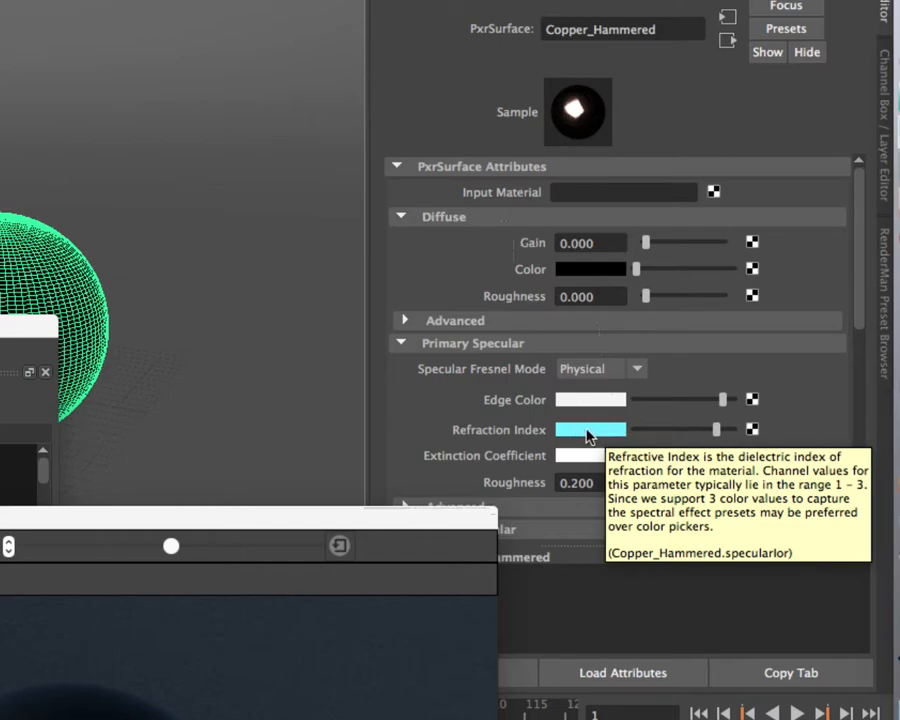
{"action": "left_click", "coordinate": [590, 431]}
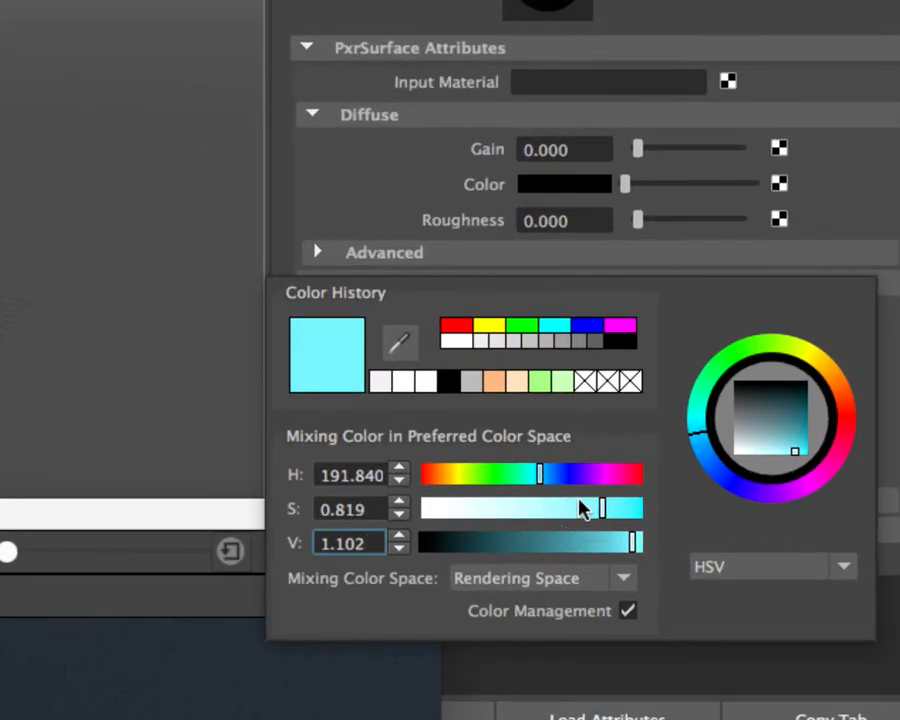
{"action": "left_click", "coordinate": [712, 568]}
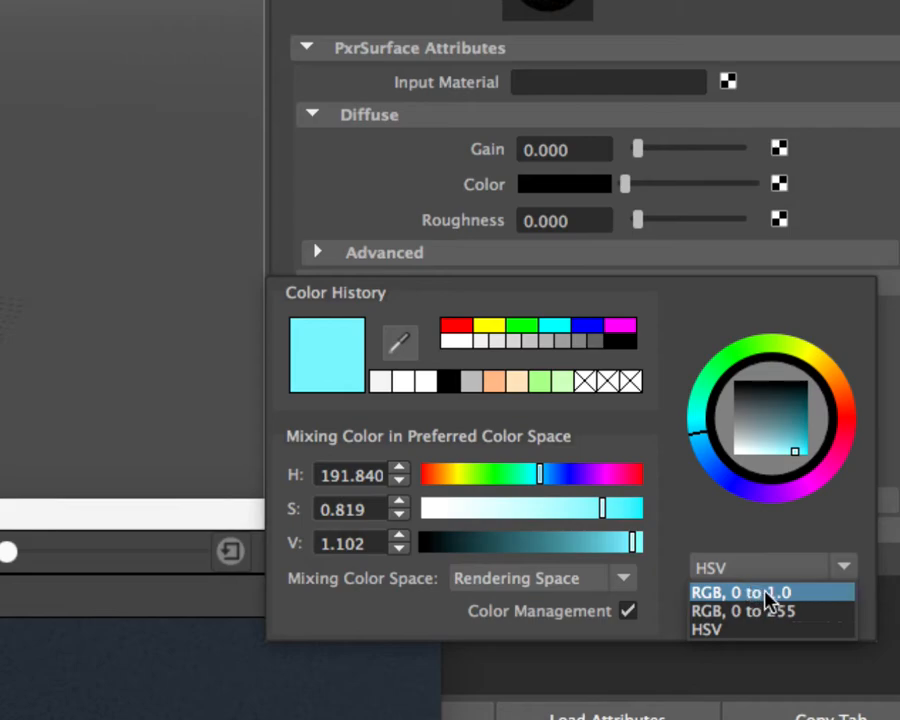
{"action": "left_click", "coordinate": [768, 594]}
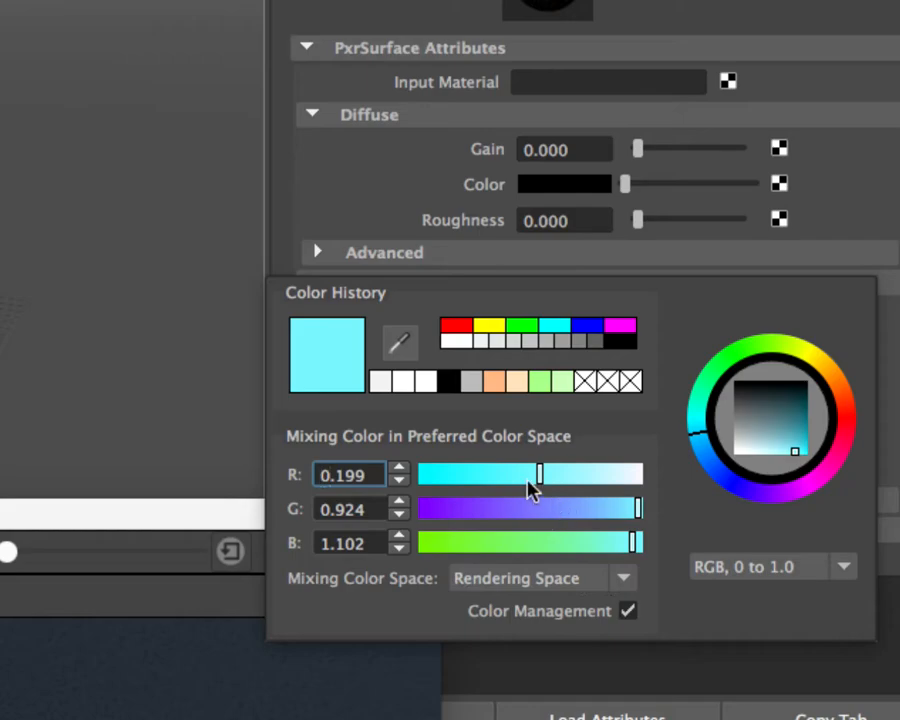
{"action": "left_click", "coordinate": [373, 506]}
{"action": "left_click", "coordinate": [373, 539]}
{"action": "left_click", "coordinate": [369, 474]}
{"action": "left_click", "coordinate": [374, 507]}
{"action": "left_click", "coordinate": [373, 543]}
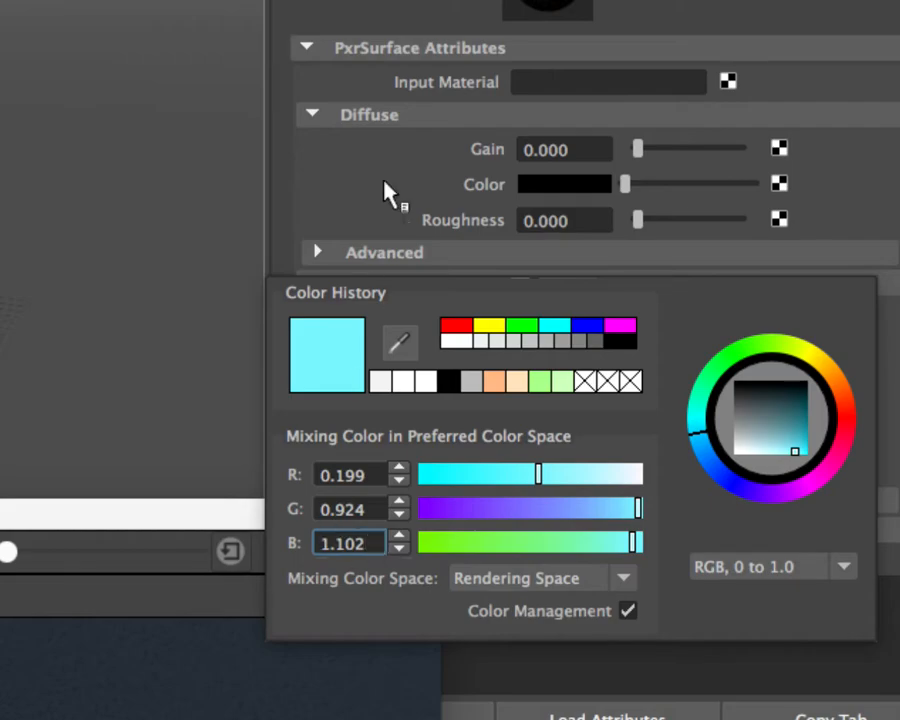
Compare the descriptions of Copper_Hammered's Extinction Coefficient and Refraction Index parameters.
{"action": "left_click", "coordinate": [575, 434]}
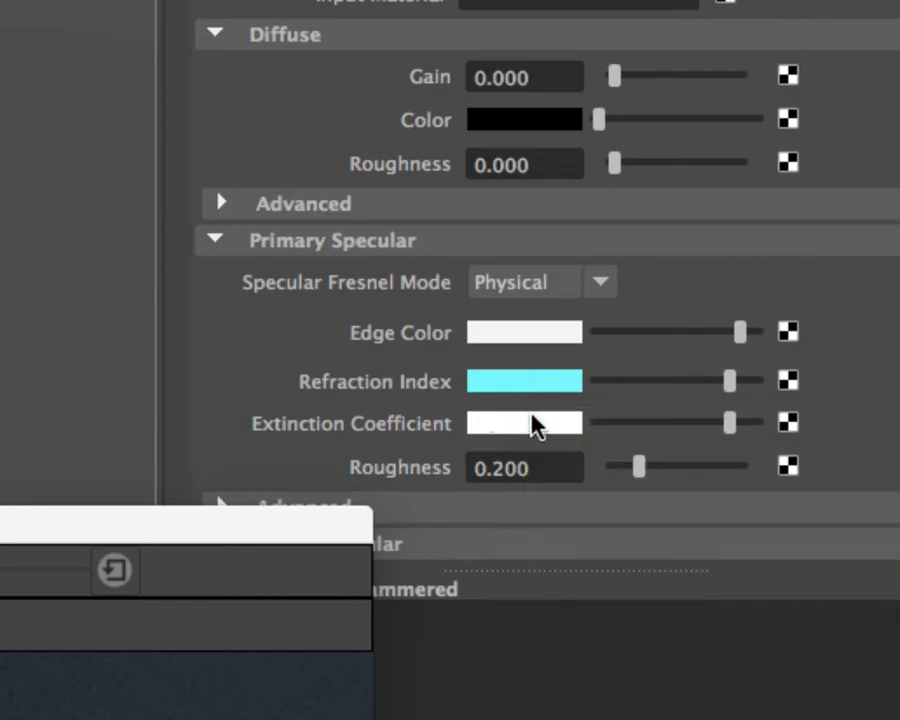
{"action": "mouse_move", "coordinate": [533, 426]}
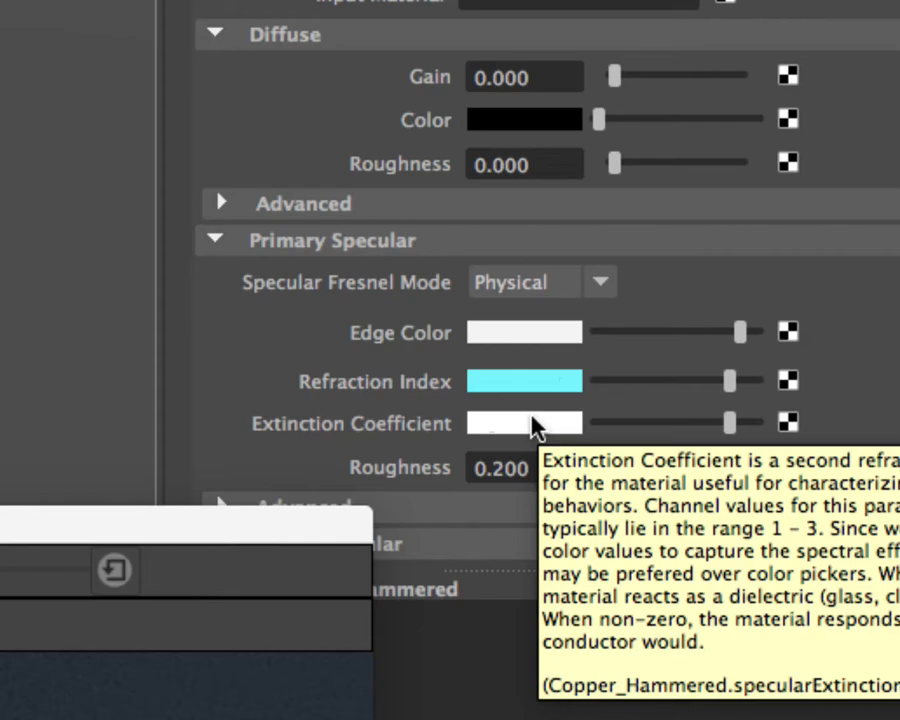
{"action": "mouse_move", "coordinate": [533, 393]}
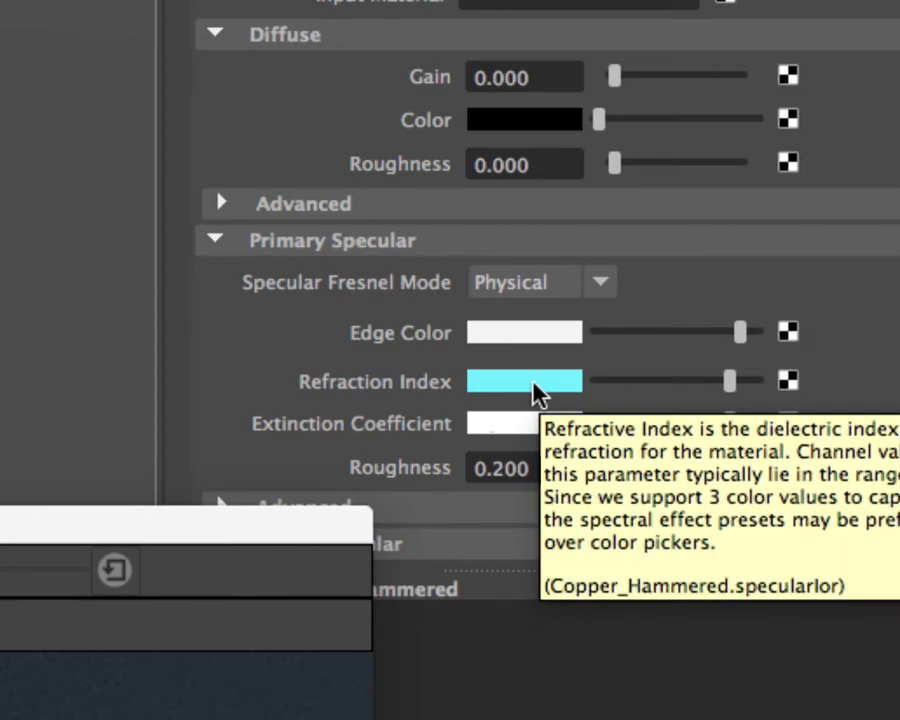
Move the render viewer and Hypershade off the sphere and assign PxrSurface5 to the selected sphere.
{"action": "left_click", "coordinate": [532, 390]}
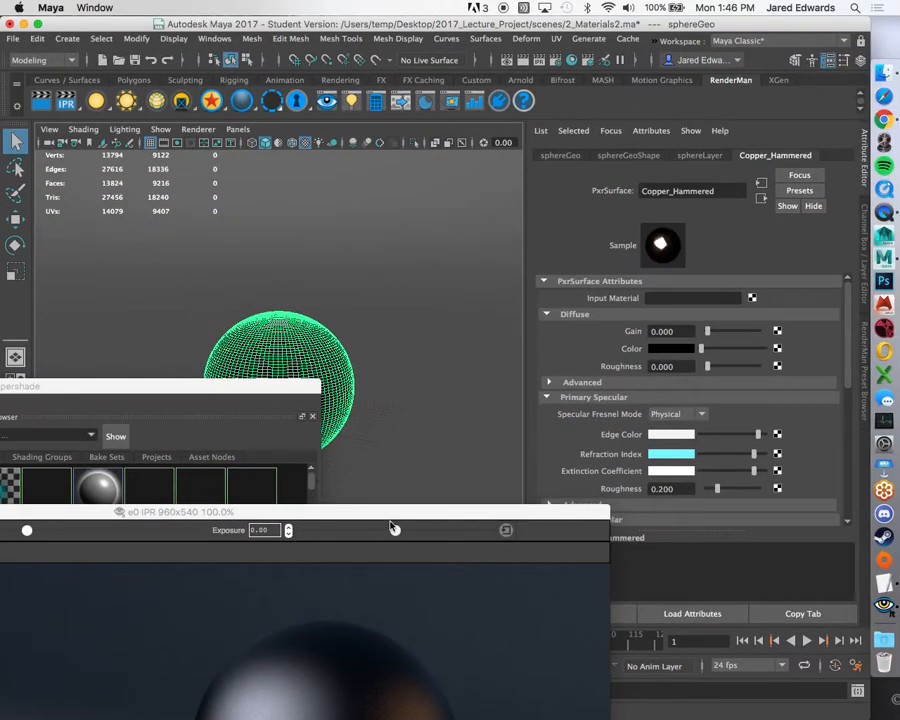
{"action": "left_click_drag", "start_coordinate": [393, 525], "coordinate": [572, 581]}
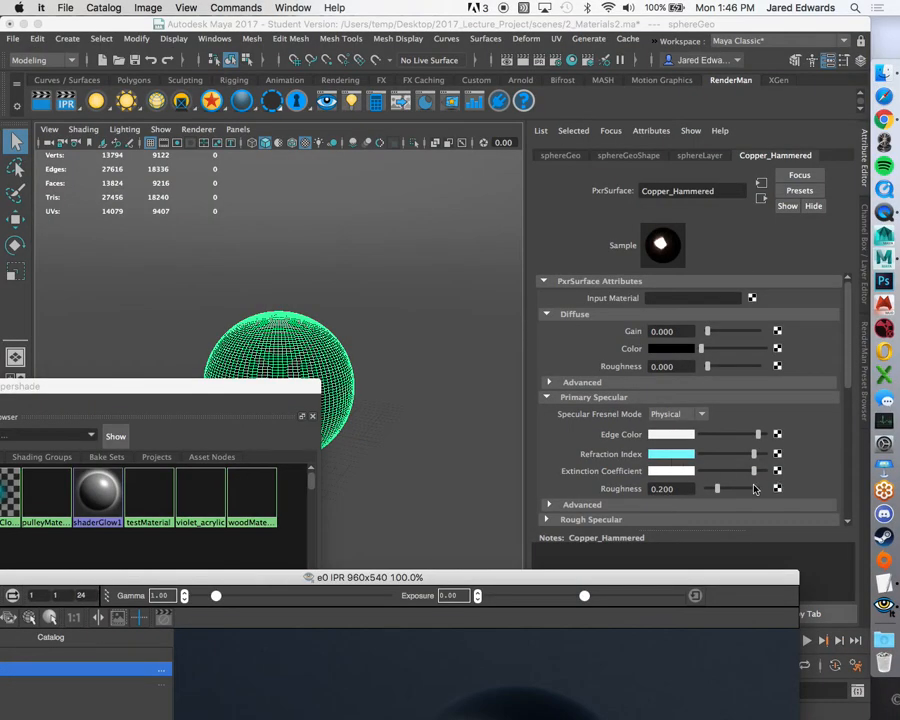
{"action": "left_click_drag", "start_coordinate": [101, 380], "coordinate": [191, 400]}
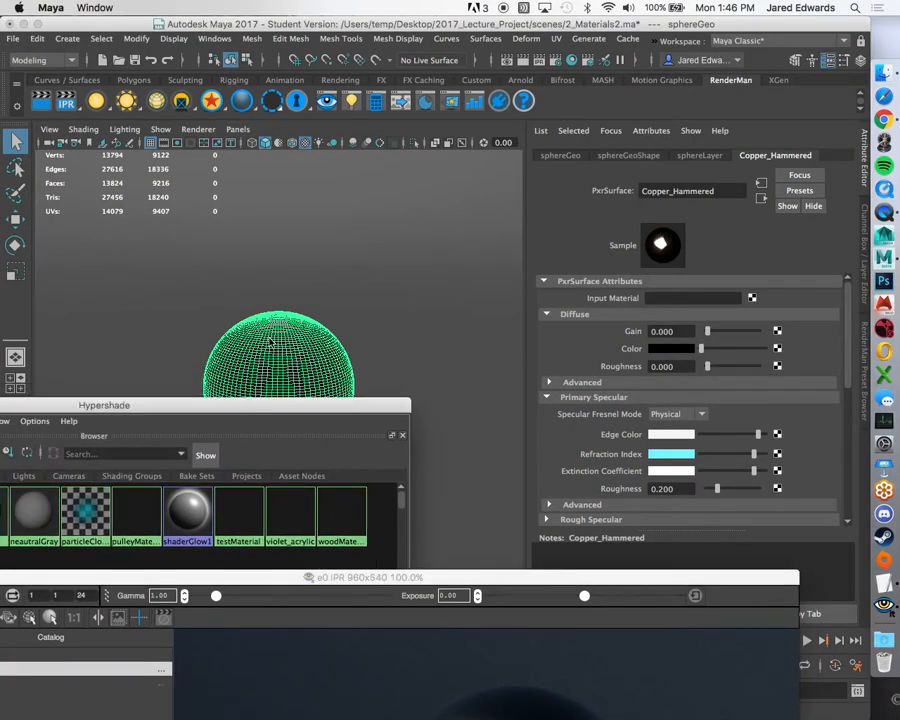
{"action": "right_click", "coordinate": [268, 320]}
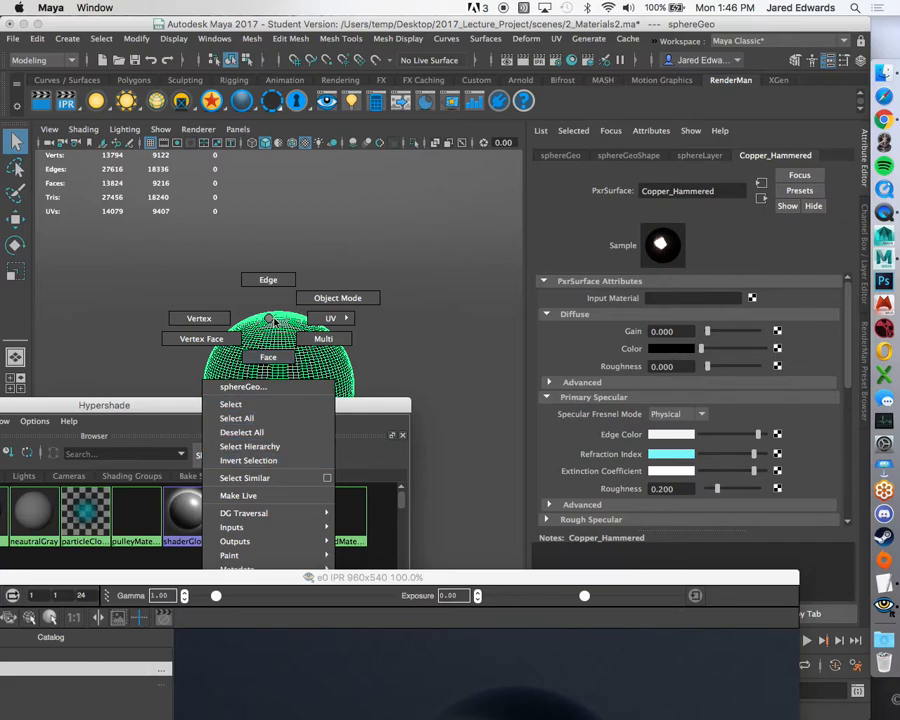
{"action": "left_click_drag", "start_coordinate": [470, 580], "coordinate": [484, 689]}
{"action": "left_click_drag", "start_coordinate": [311, 401], "coordinate": [233, 118]}
{"action": "right_click_drag", "start_coordinate": [130, 421], "coordinate": [131, 385]}
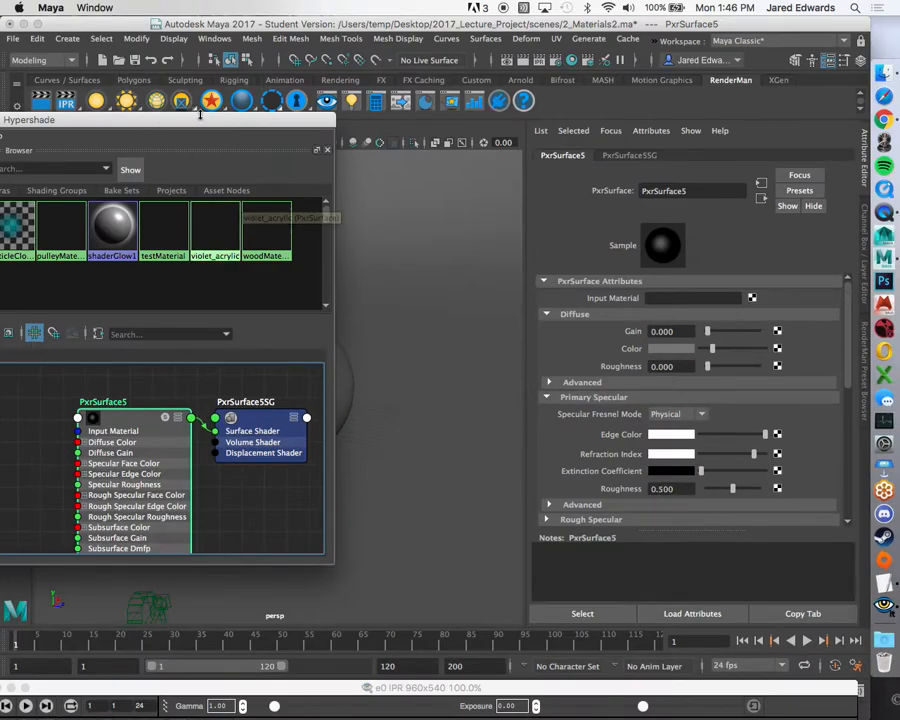
{"action": "left_click_drag", "start_coordinate": [200, 115], "coordinate": [190, 442]}
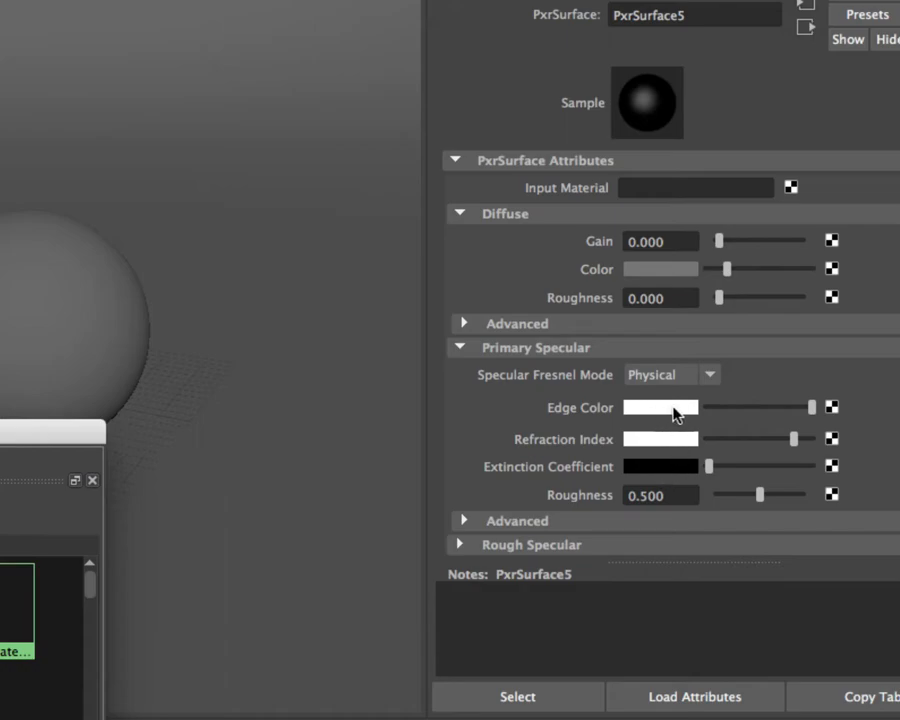
Start a new IPR render from the current renderCam camera and place the render viewer beside the material attributes.
{"action": "left_click", "coordinate": [679, 496]}
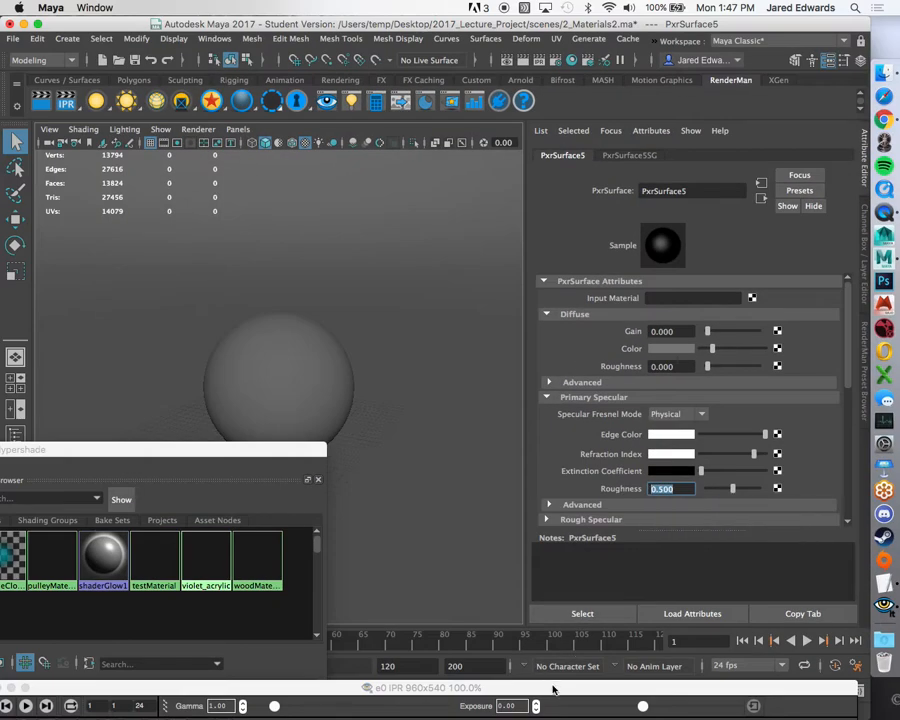
{"action": "left_click_drag", "start_coordinate": [551, 690], "coordinate": [551, 454]}
{"action": "right_click", "coordinate": [80, 106]}
{"action": "mouse_move", "coordinate": [110, 124]}
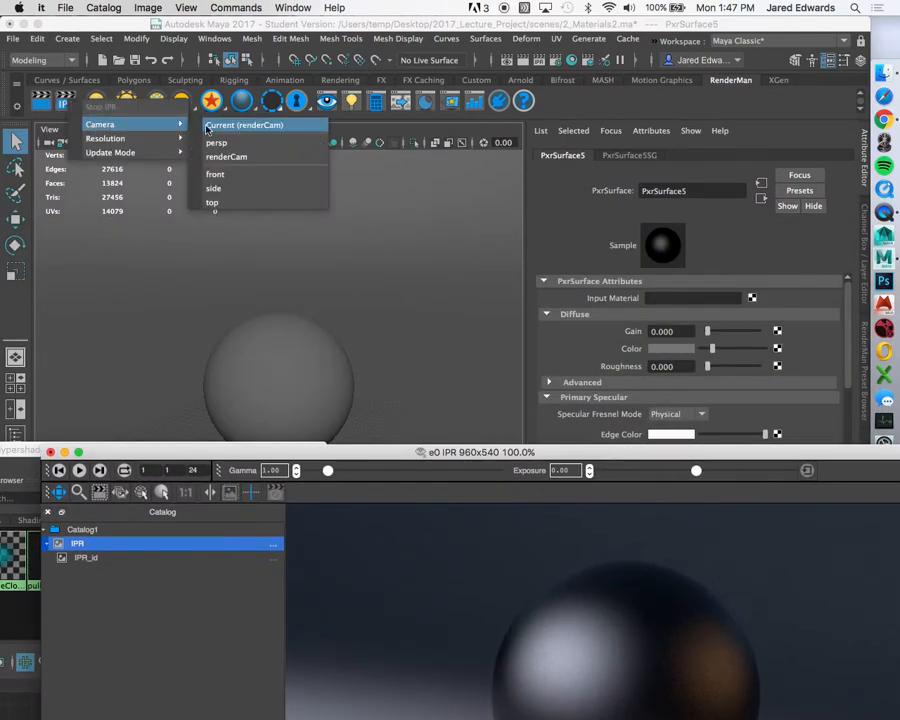
{"action": "left_click_drag", "start_coordinate": [645, 457], "coordinate": [282, 148]}
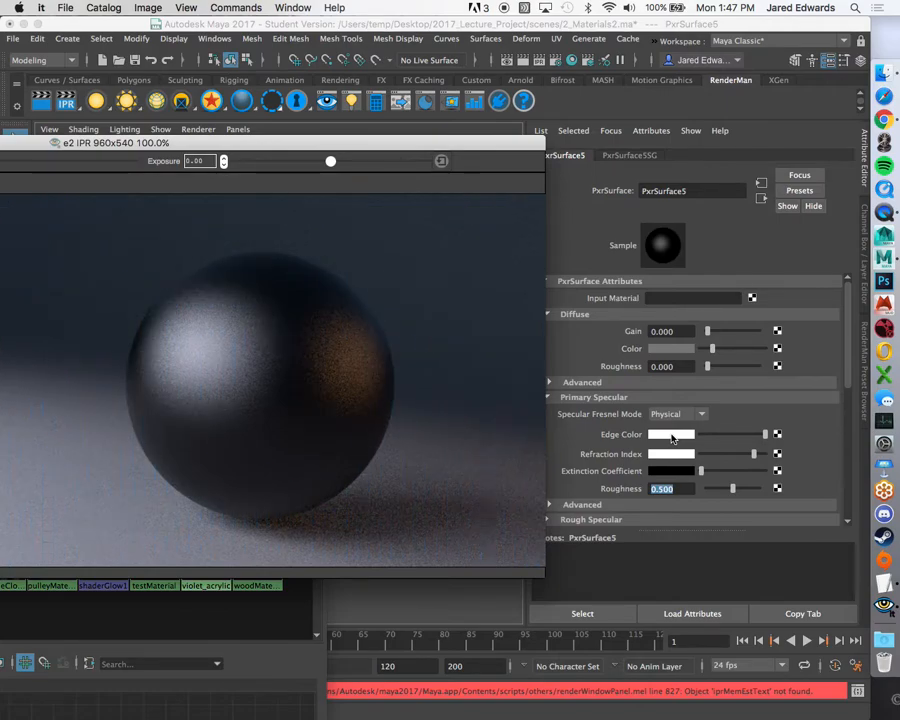
Set PxrSurface5's Edge Color to green in HSV, with hue 126.621 and saturation 0.793.
{"action": "left_click", "coordinate": [673, 436]}
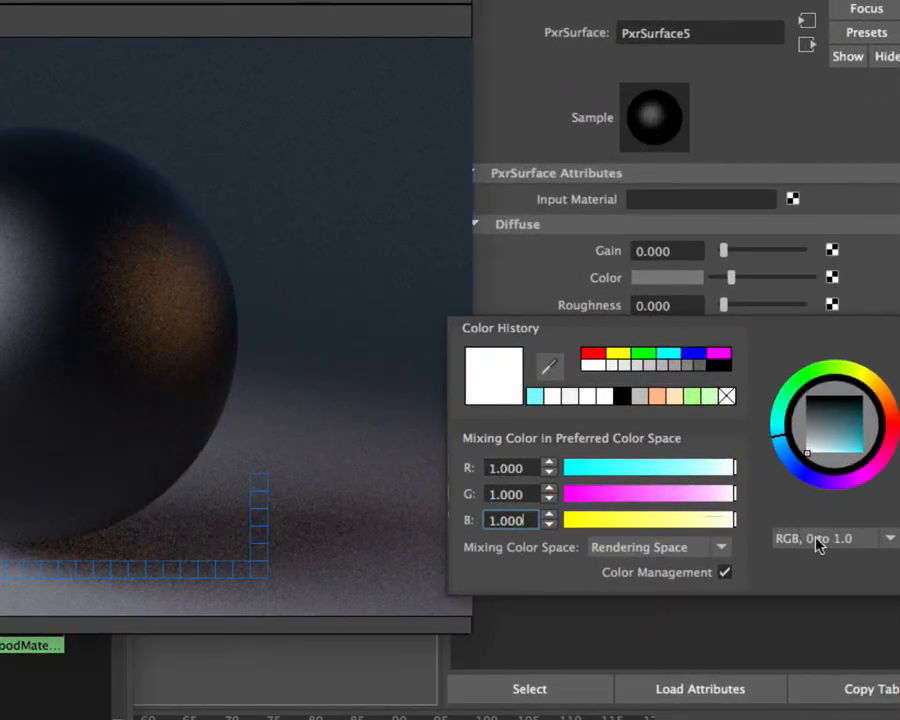
{"action": "left_click", "coordinate": [791, 528]}
{"action": "left_click", "coordinate": [780, 562]}
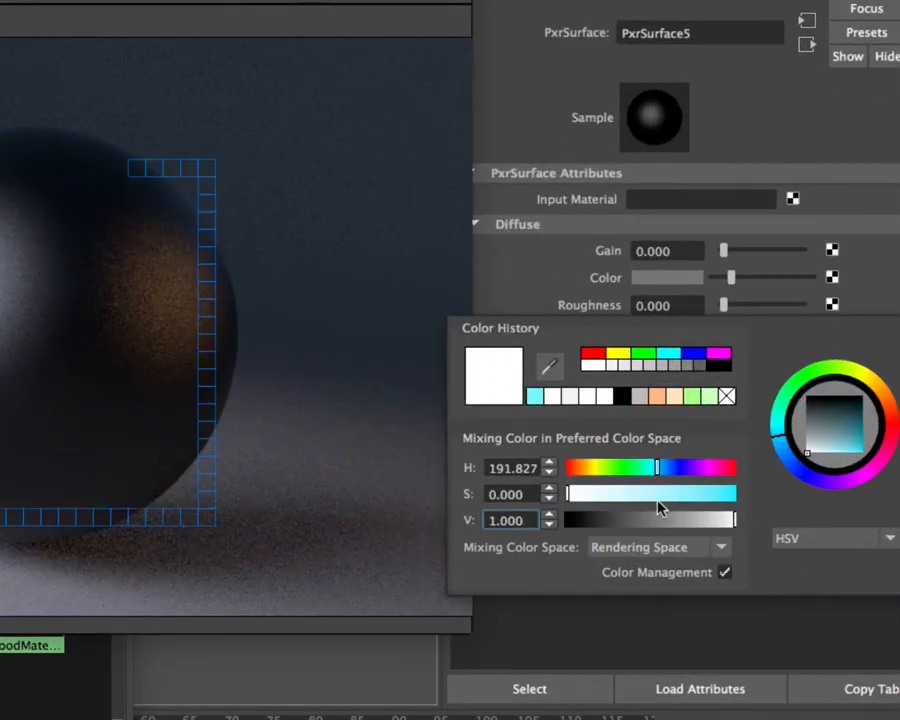
{"action": "left_click_drag", "start_coordinate": [615, 476], "coordinate": [628, 476]}
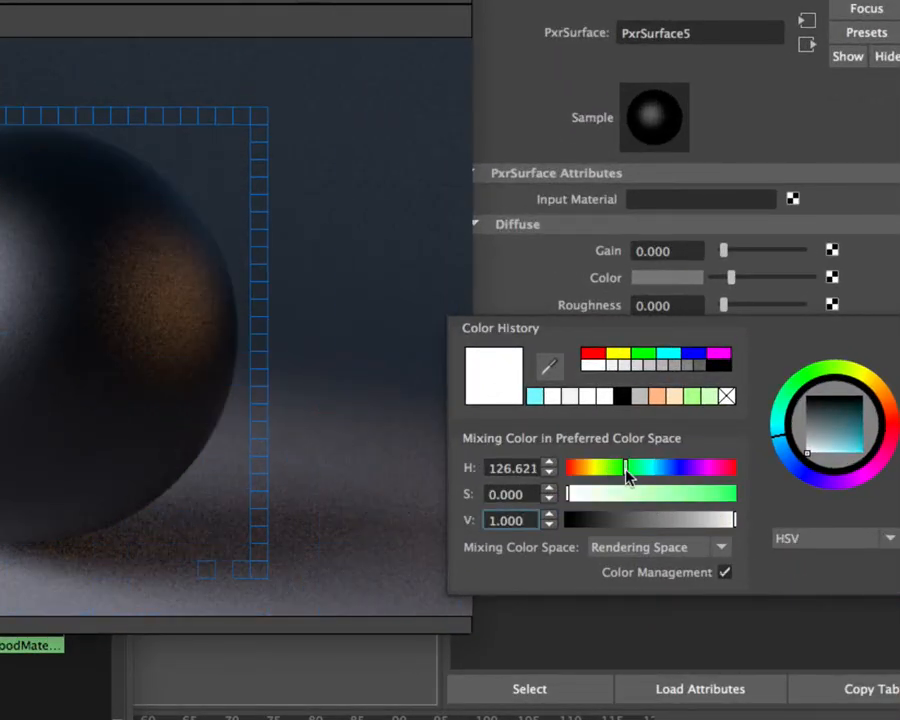
{"action": "left_click_drag", "start_coordinate": [689, 494], "coordinate": [699, 495]}
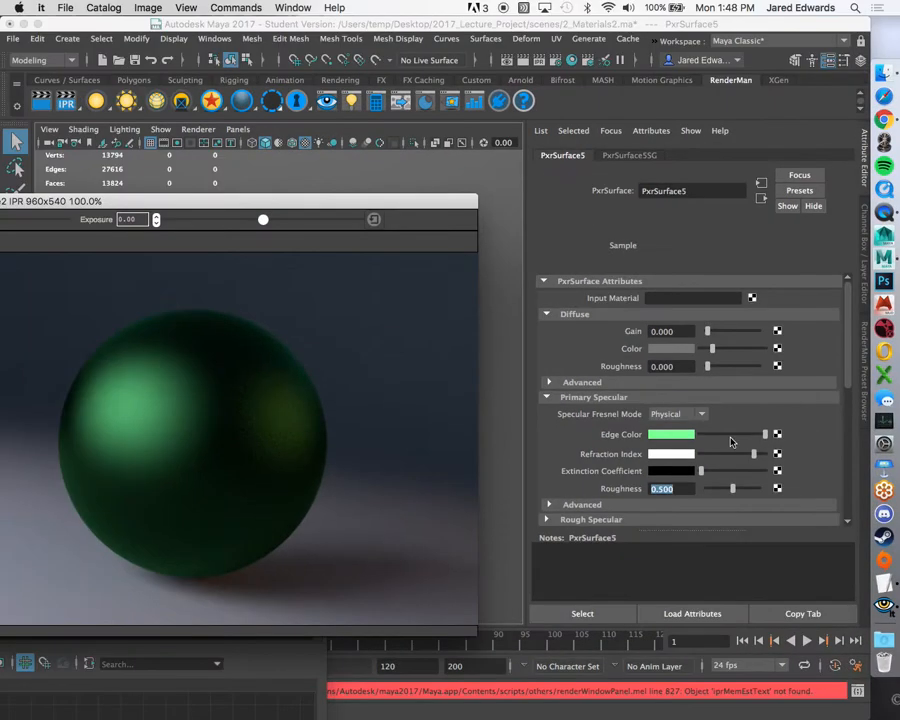
Test the brightness of the Edge Color and shift its hue to pink-magenta at 290.483.
{"action": "mouse_move", "coordinate": [743, 439]}
{"action": "left_mouse_down"}
{"action": "mouse_move", "coordinate": [715, 440]}
{"action": "mouse_move", "coordinate": [757, 439]}
{"action": "left_mouse_up"}
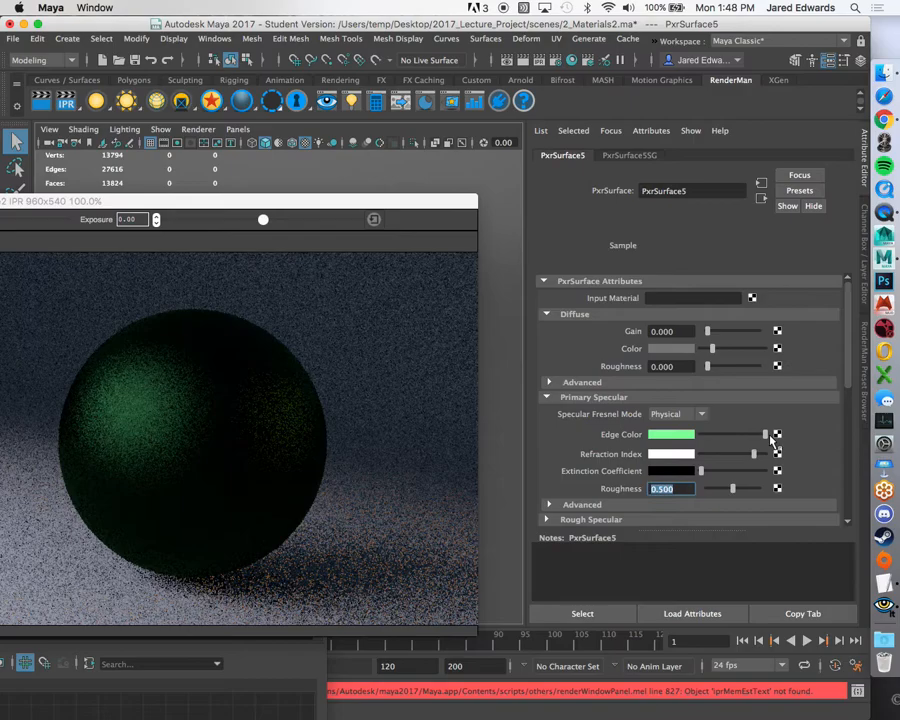
{"action": "left_click", "coordinate": [686, 440]}
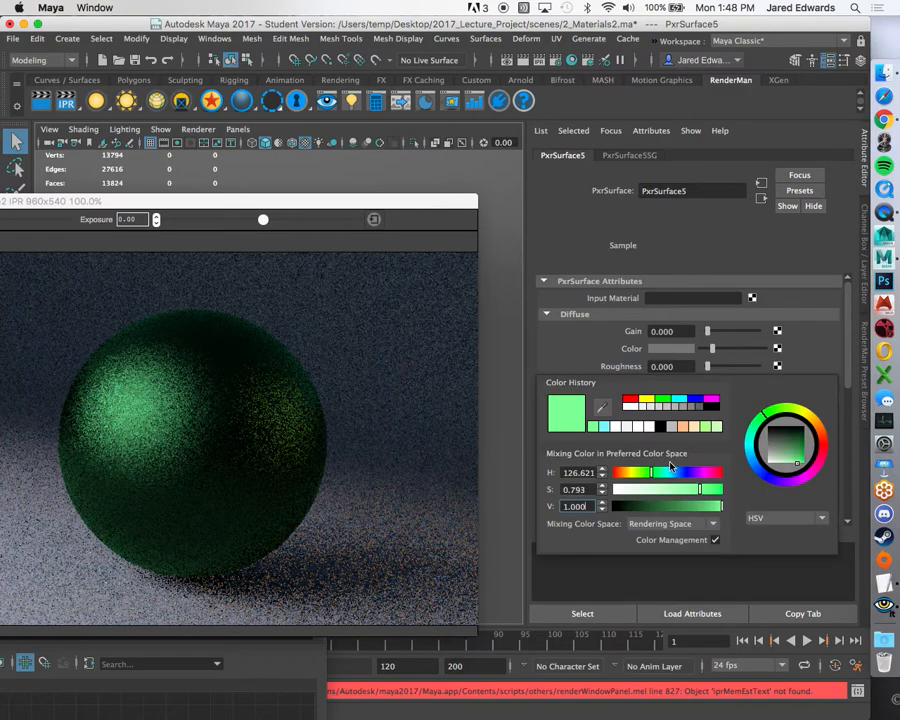
{"action": "left_click", "coordinate": [697, 477]}
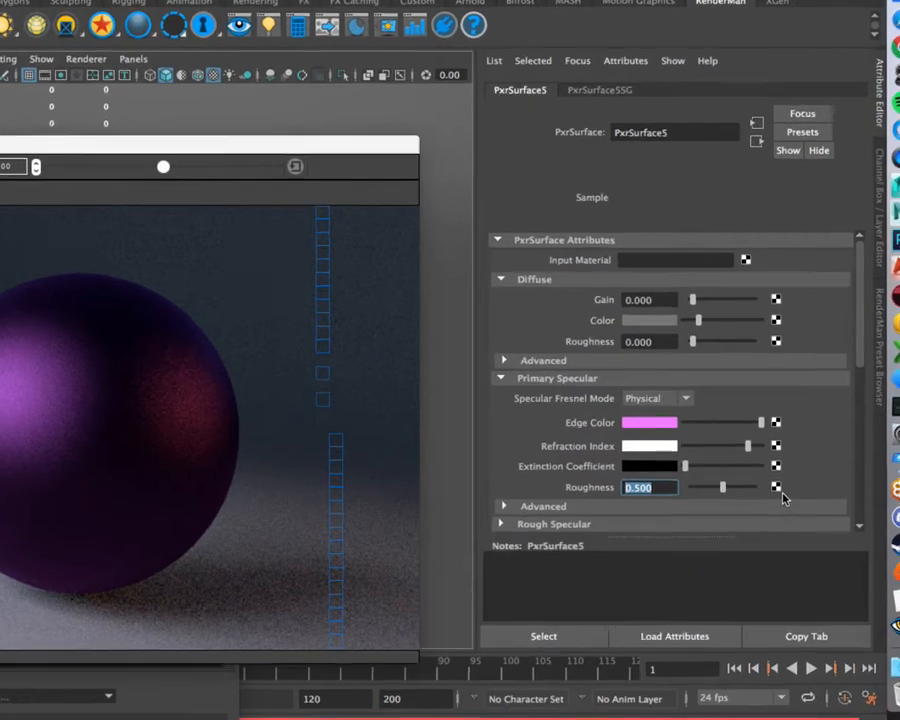
Check the Advanced options under Primary Specular and collapse them again.
{"action": "scroll", "coordinate": [770, 498], "scroll_direction": "down", "scroll_amount": 3}
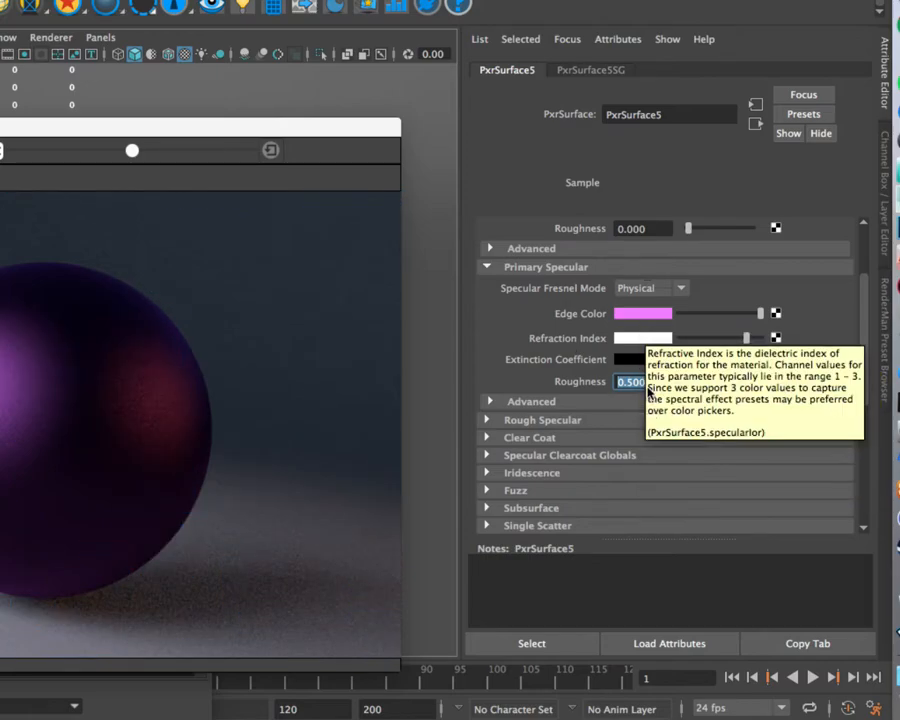
{"action": "left_click", "coordinate": [569, 402]}
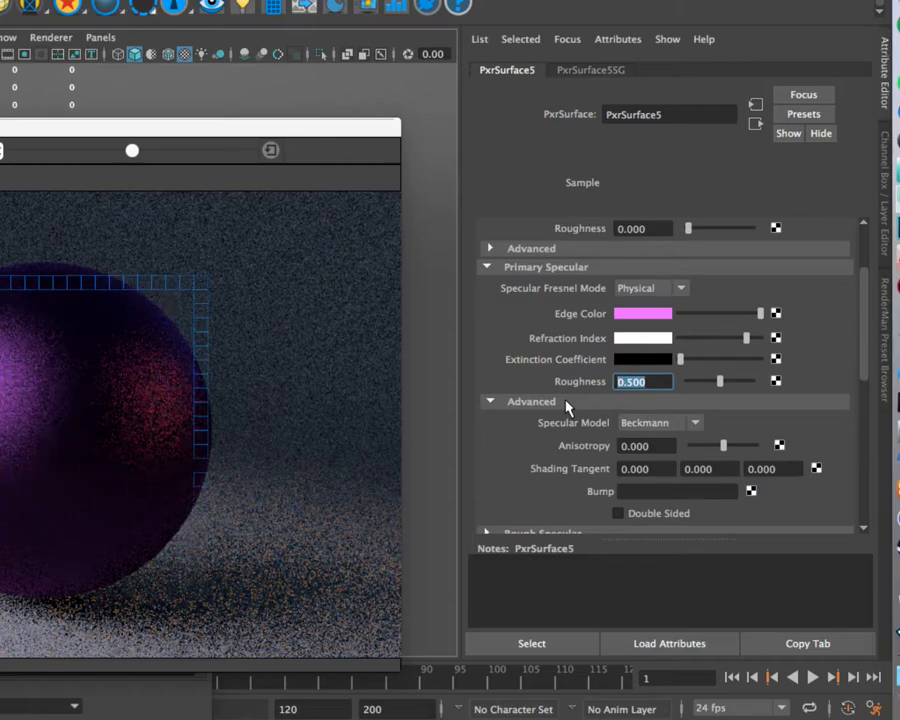
{"action": "left_click", "coordinate": [566, 403]}
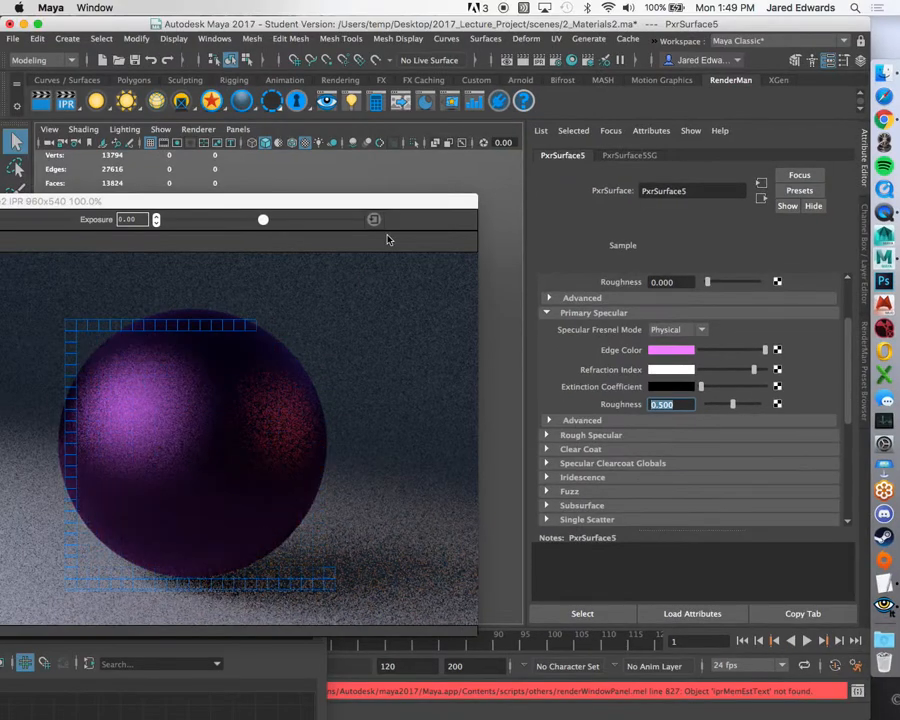
Raise PxrSurface5's Diffuse Gain to 0.127 and give the Diffuse Color a green tint with hue 121.655.
{"action": "left_click_drag", "start_coordinate": [364, 213], "coordinate": [408, 178]}
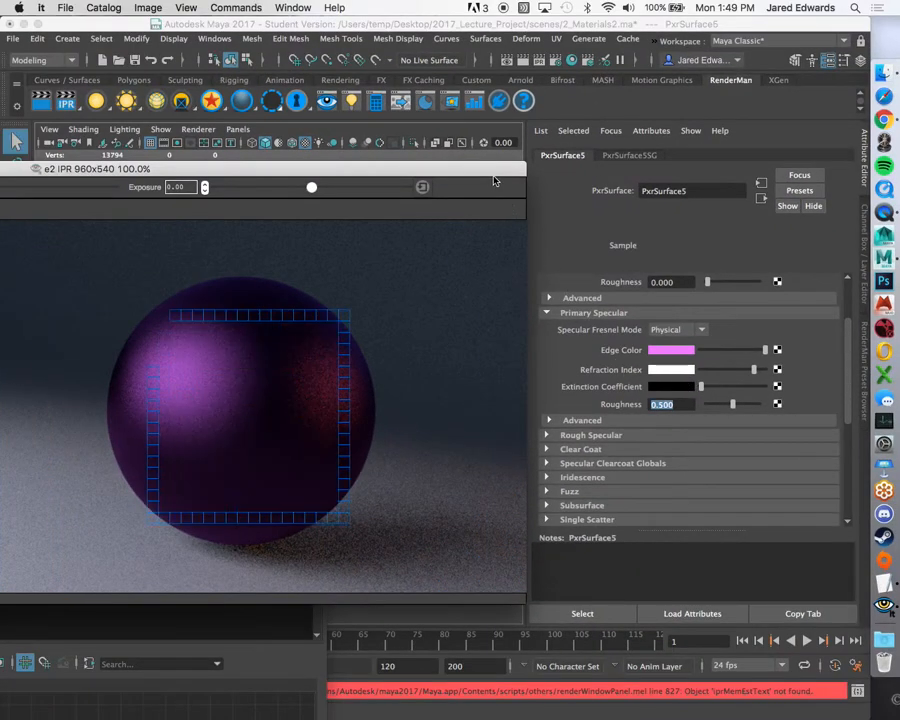
{"action": "scroll", "coordinate": [670, 441], "scroll_direction": "up", "scroll_amount": 3}
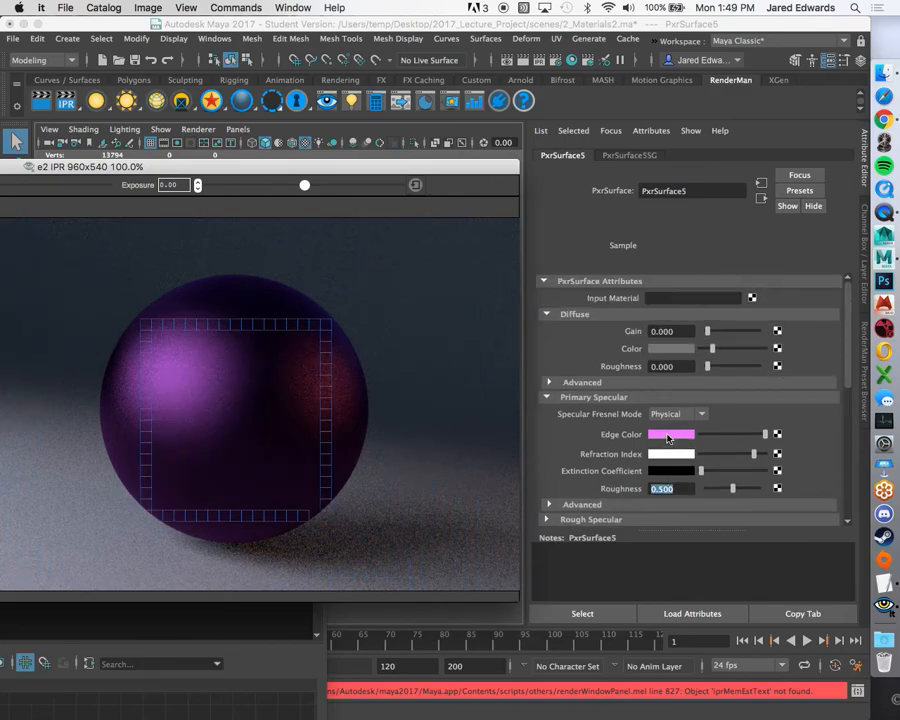
{"action": "mouse_move", "coordinate": [708, 331]}
{"action": "left_mouse_down"}
{"action": "mouse_move", "coordinate": [721, 332]}
{"action": "mouse_move", "coordinate": [708, 340]}
{"action": "left_mouse_up"}
{"action": "left_click", "coordinate": [680, 349]}
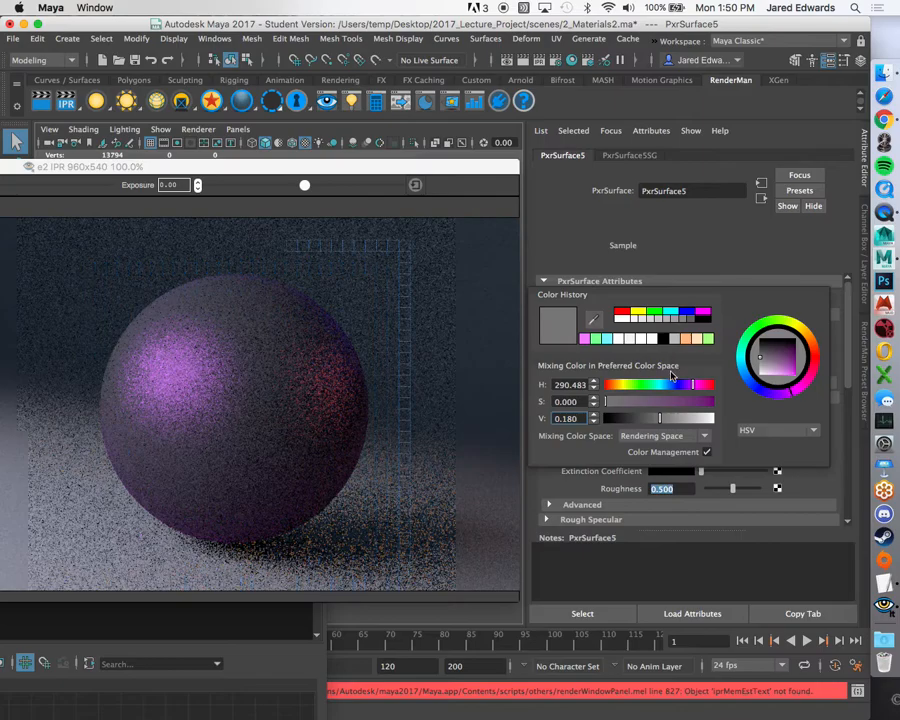
{"action": "left_click_drag", "start_coordinate": [697, 385], "coordinate": [644, 385]}
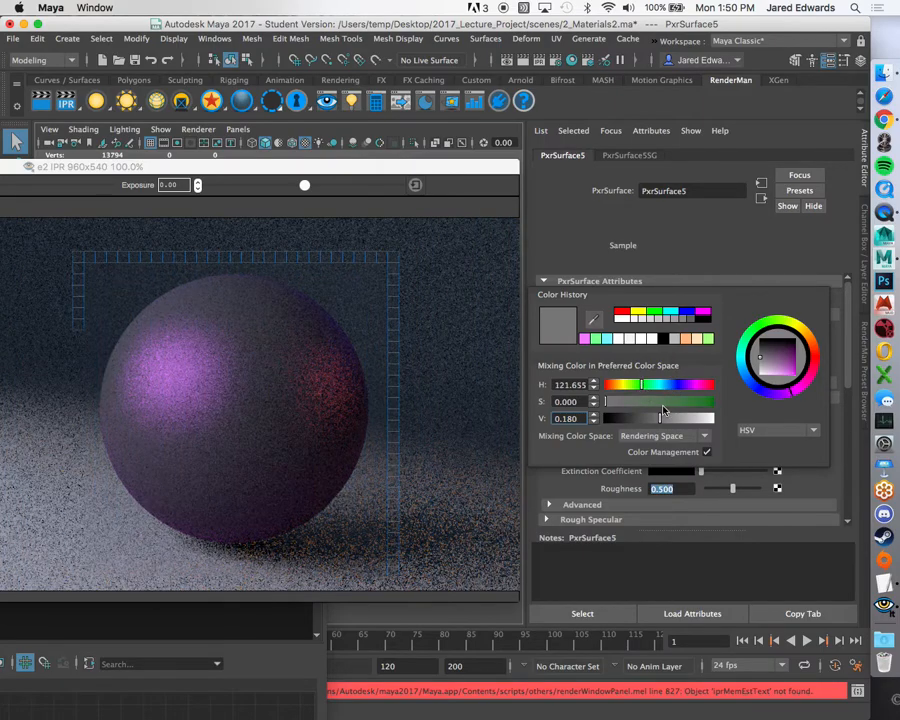
{"action": "left_click", "coordinate": [661, 403]}
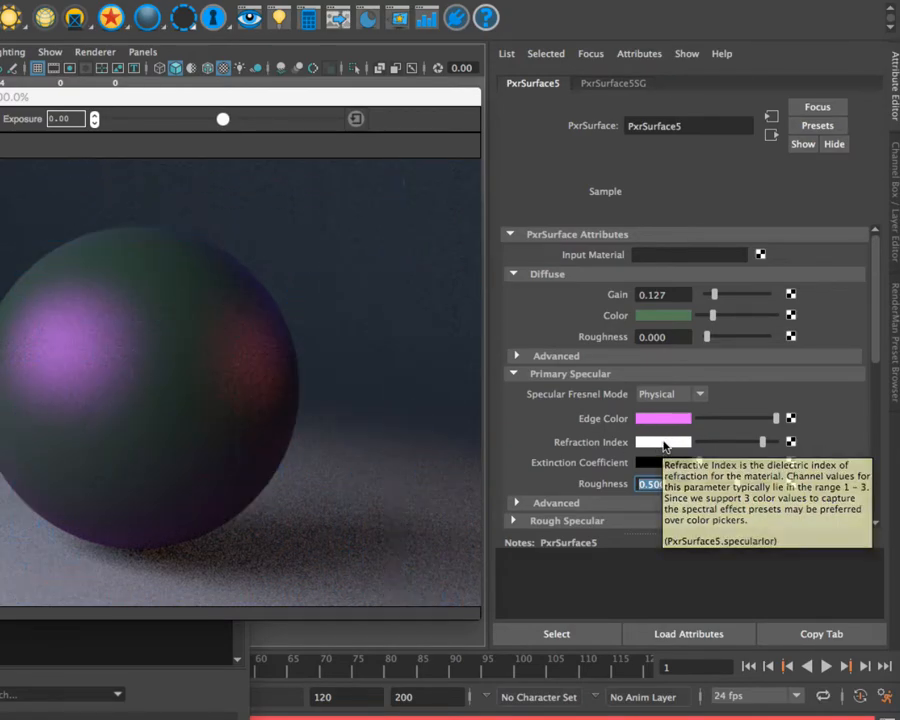
Set the value of PxrSurface5's Refraction Index to 1.
{"action": "left_click", "coordinate": [664, 441]}
{"action": "double_click", "coordinate": [535, 527]}
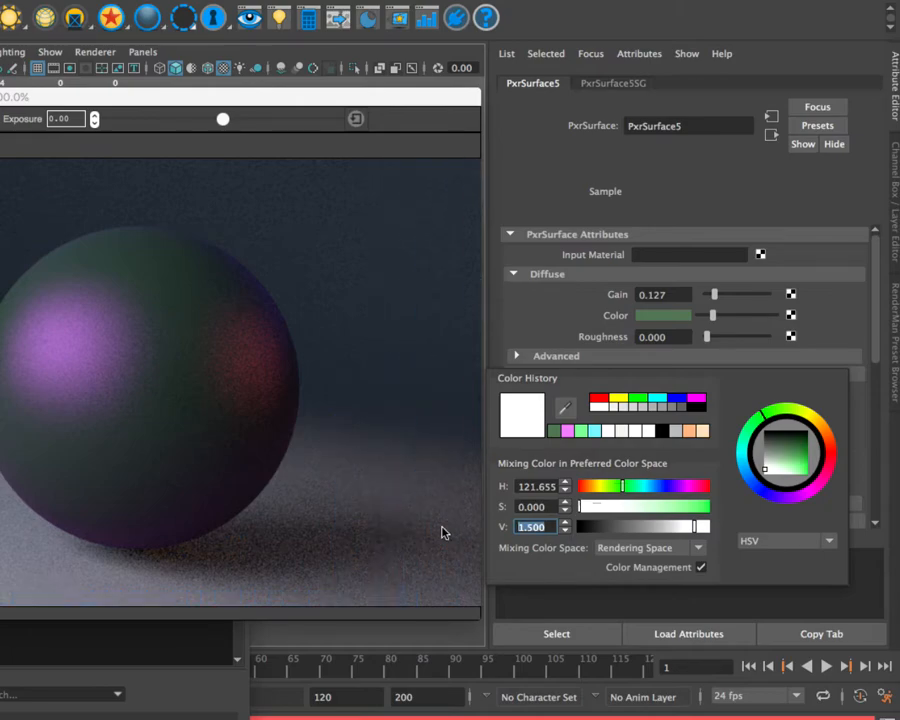
{"action": "left_click", "coordinate": [655, 445]}
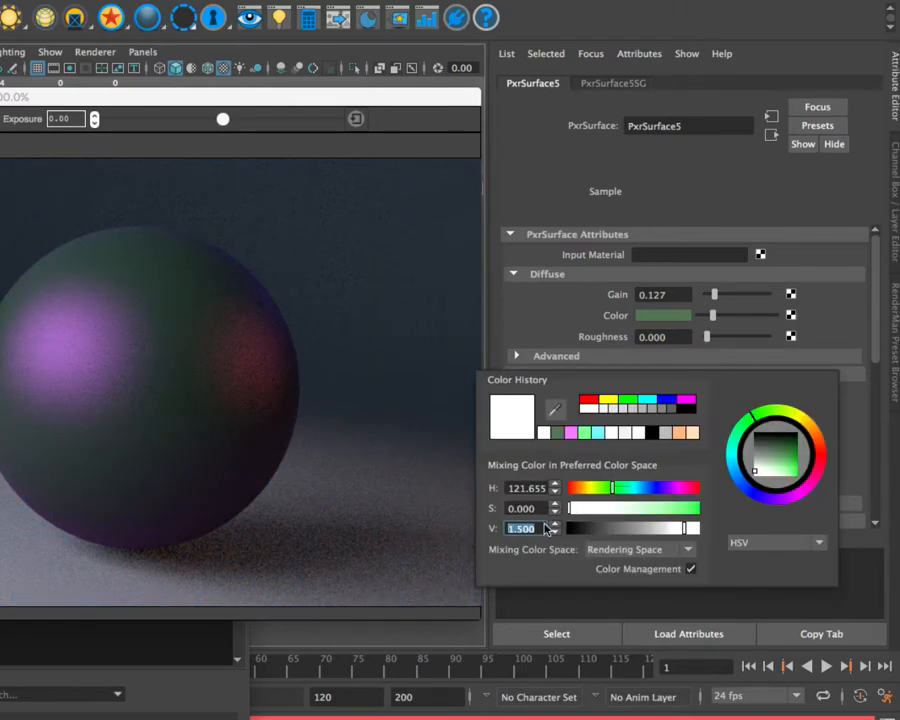
{"action": "type", "text": "1"}
{"action": "key", "text": "Return"}
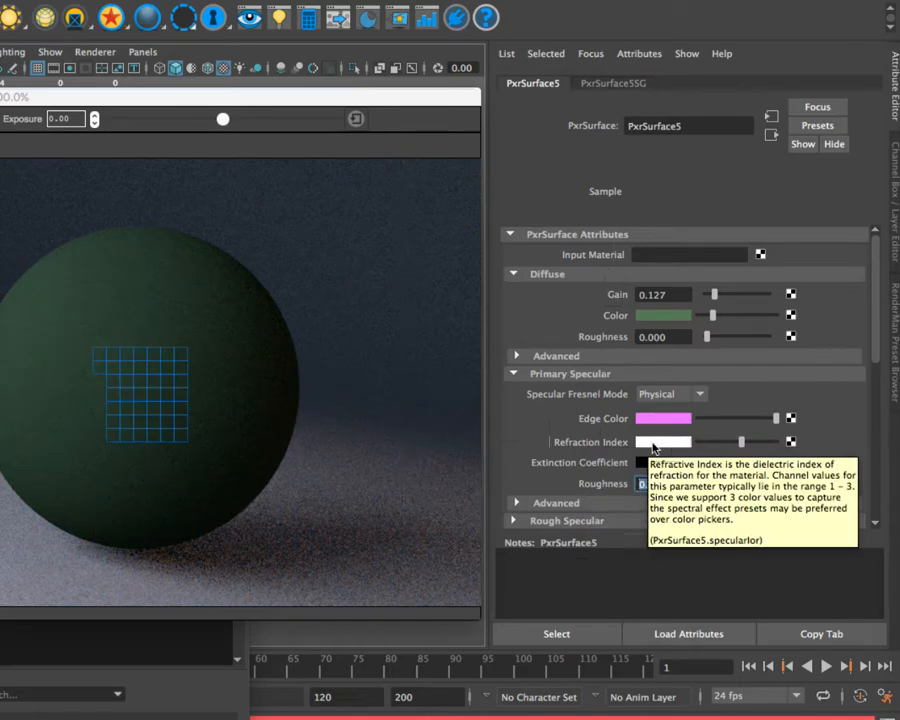
Set the value of PxrSurface5's Refraction Index to 1.5.
{"action": "left_click", "coordinate": [668, 443]}
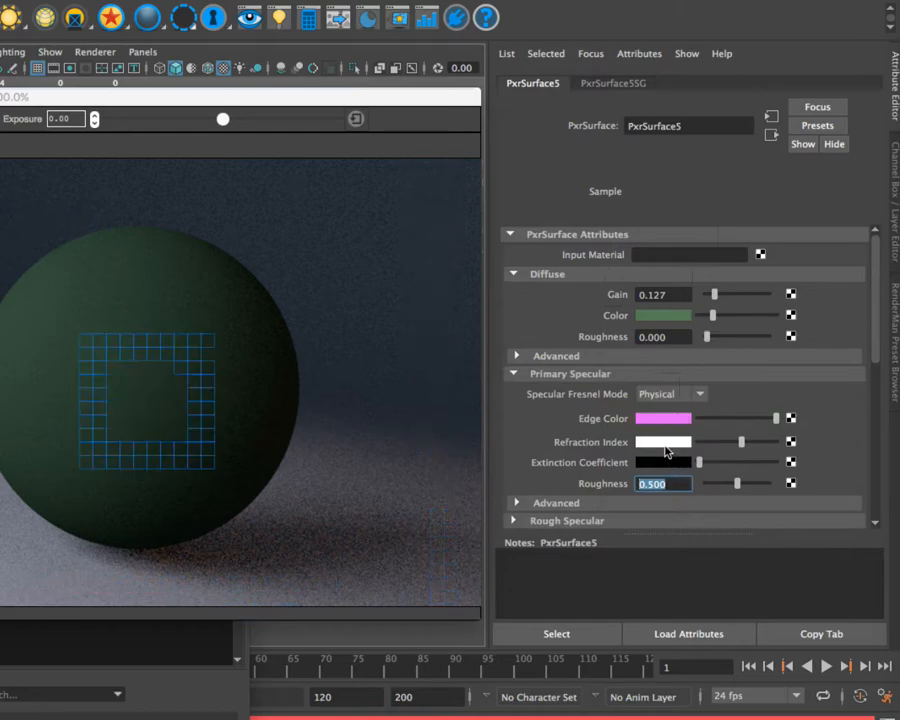
{"action": "left_click", "coordinate": [666, 448]}
{"action": "type", "text": "1.5"}
{"action": "key", "text": "Return"}
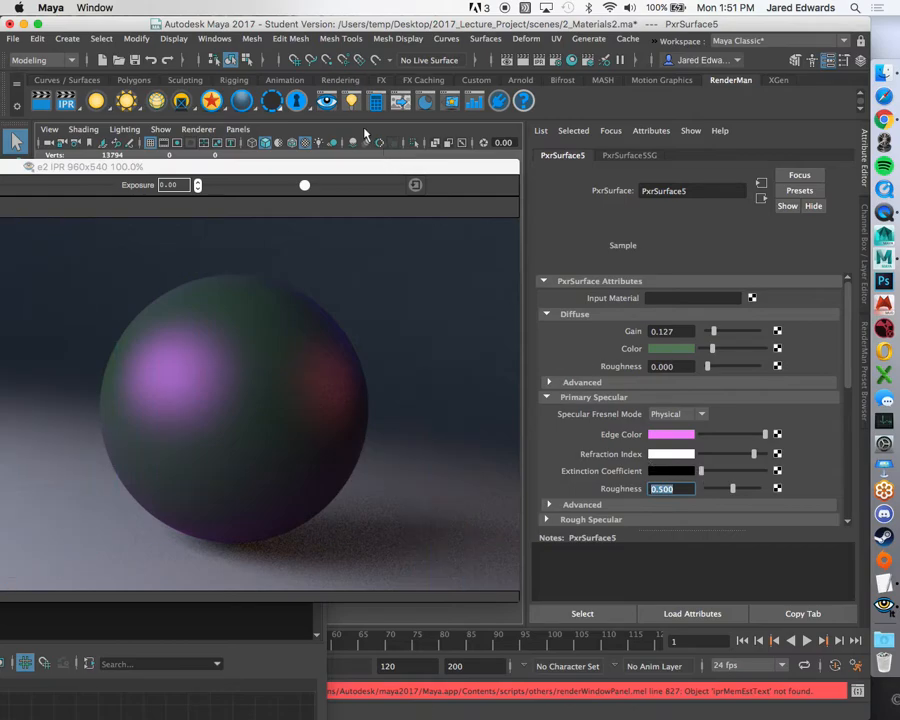
Move the render viewer off the viewport, hide sphereLayer and show sceneObjectsLayer.
{"action": "left_click_drag", "start_coordinate": [376, 165], "coordinate": [721, 563]}
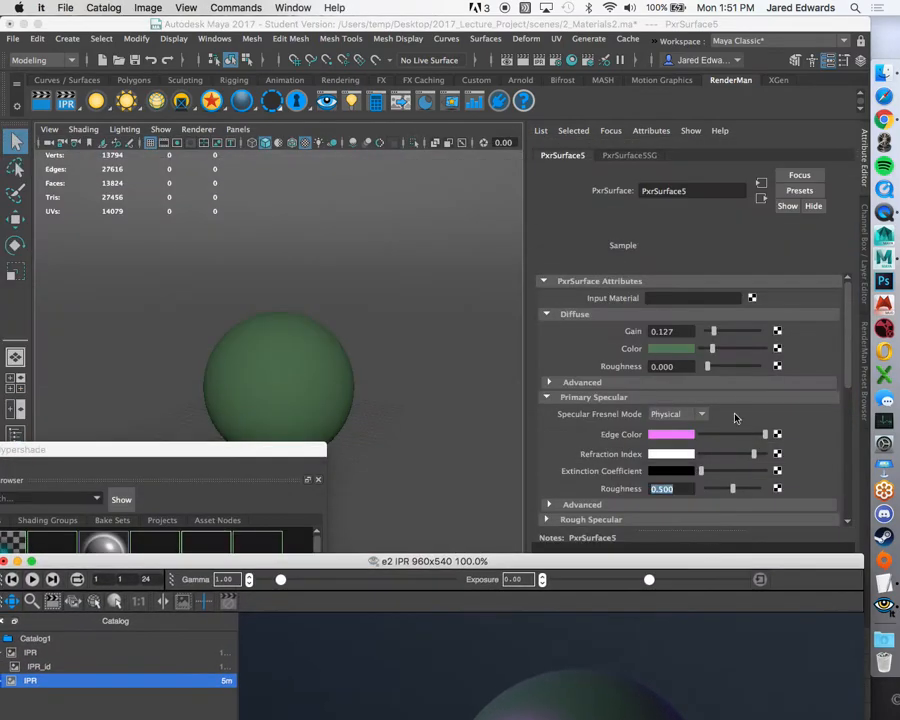
{"action": "left_click", "coordinate": [298, 368]}
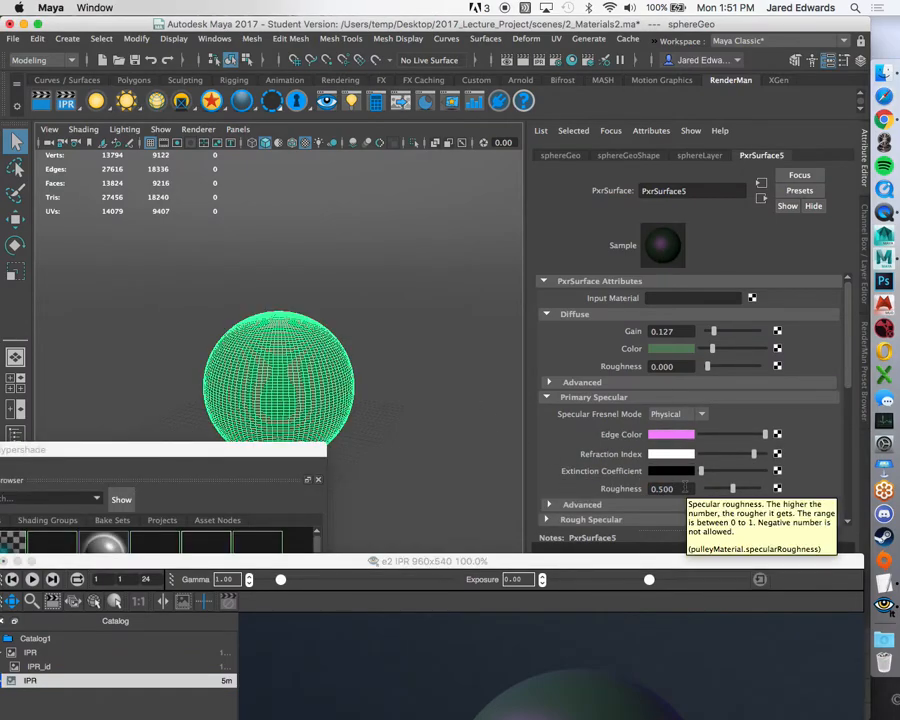
{"action": "left_click", "coordinate": [866, 250]}
{"action": "left_click_drag", "start_coordinate": [700, 555], "coordinate": [683, 585]}
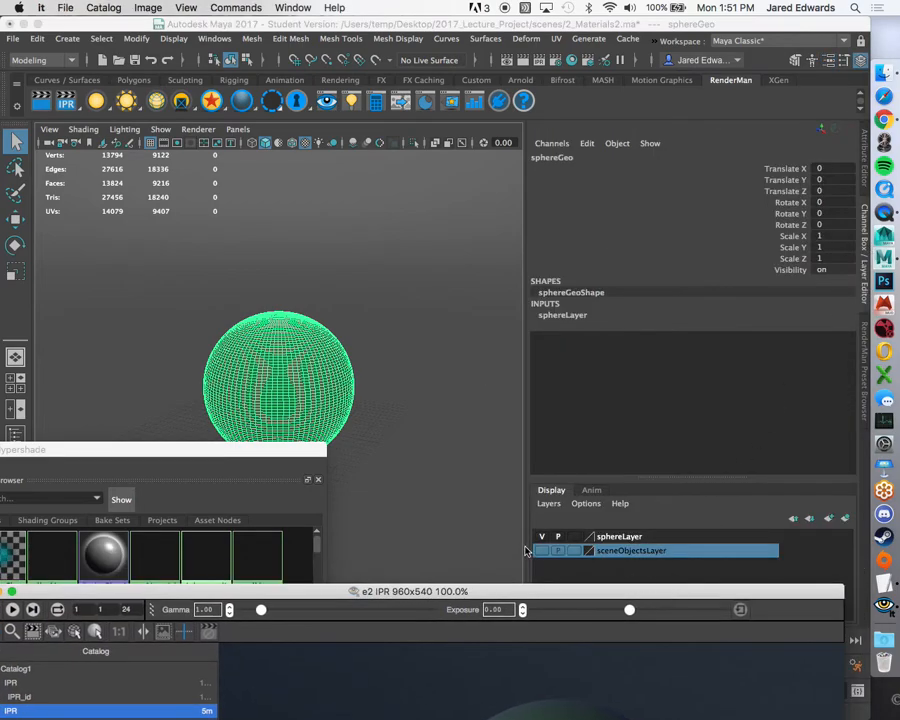
{"action": "left_click", "coordinate": [543, 537]}
{"action": "left_click", "coordinate": [543, 551]}
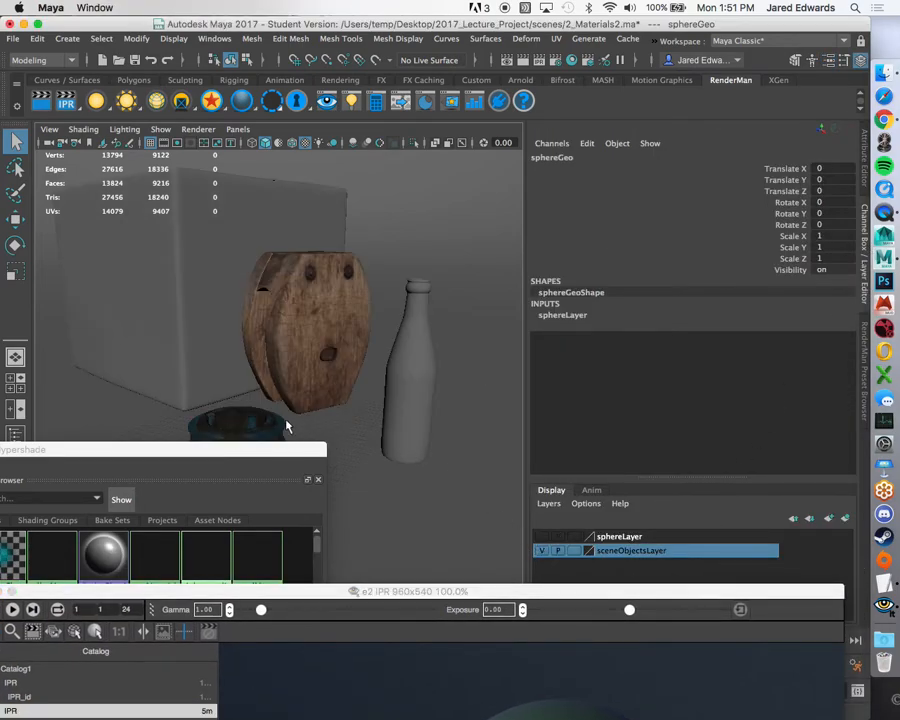
Frame the viewport on the blue pulley and clear the selection.
{"action": "left_click", "coordinate": [280, 437]}
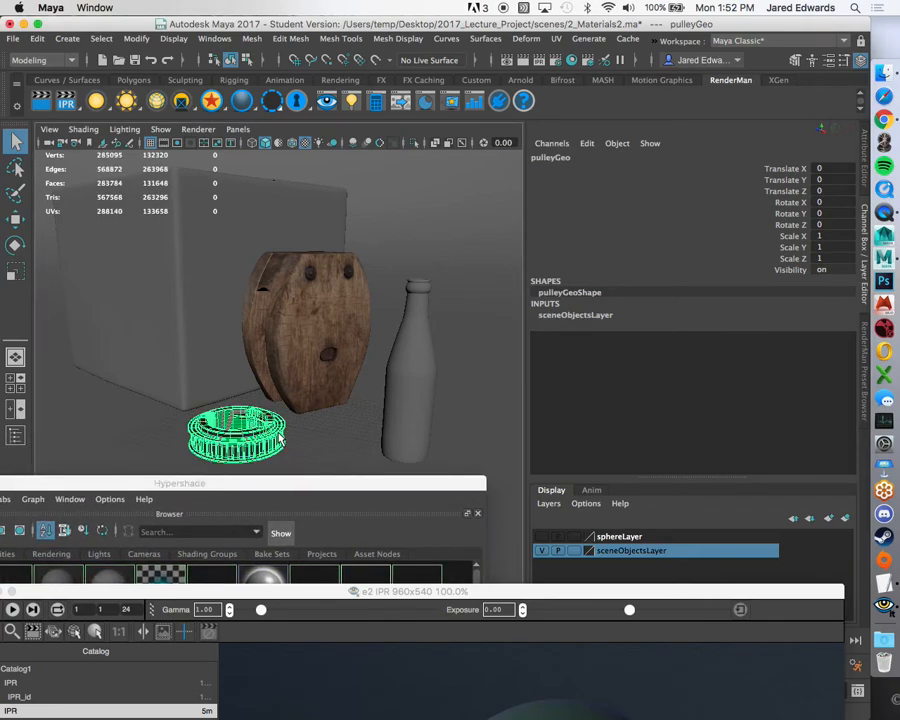
{"action": "key", "text": "f"}
{"action": "left_click", "coordinate": [297, 470]}
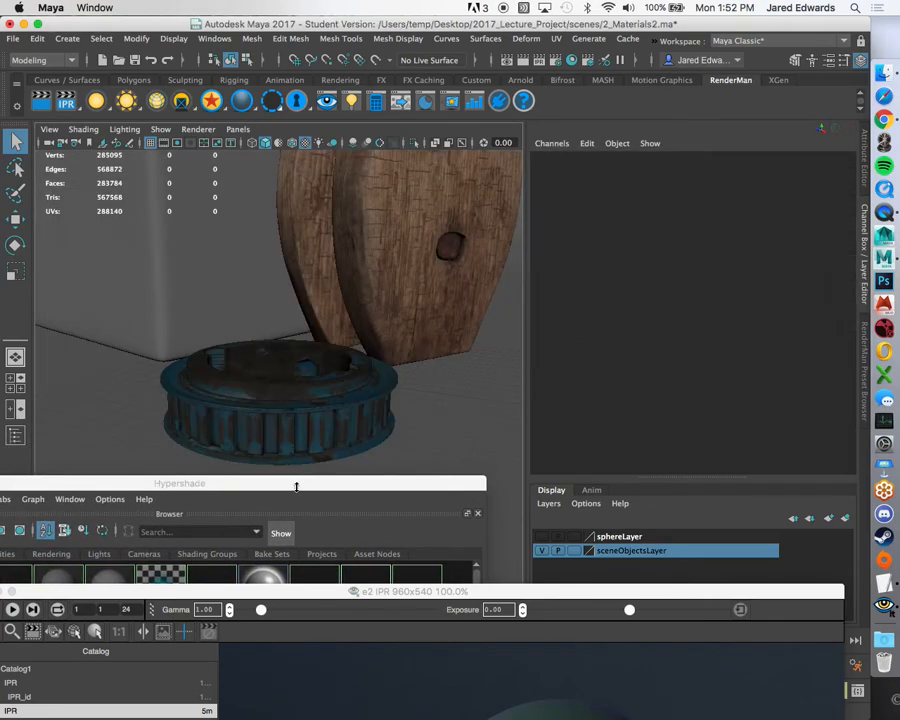
Bring up the Hypershade window and show the pulleyMaterial node graph.
{"action": "left_click_drag", "start_coordinate": [353, 200], "coordinate": [380, 353], "text": "alt"}
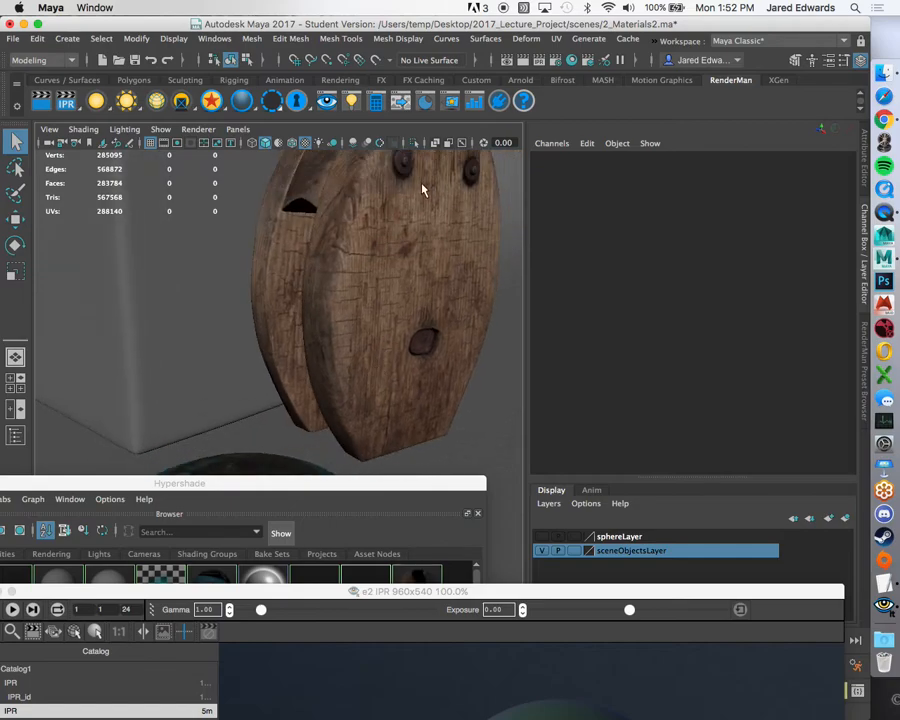
{"action": "double_click", "coordinate": [314, 487]}
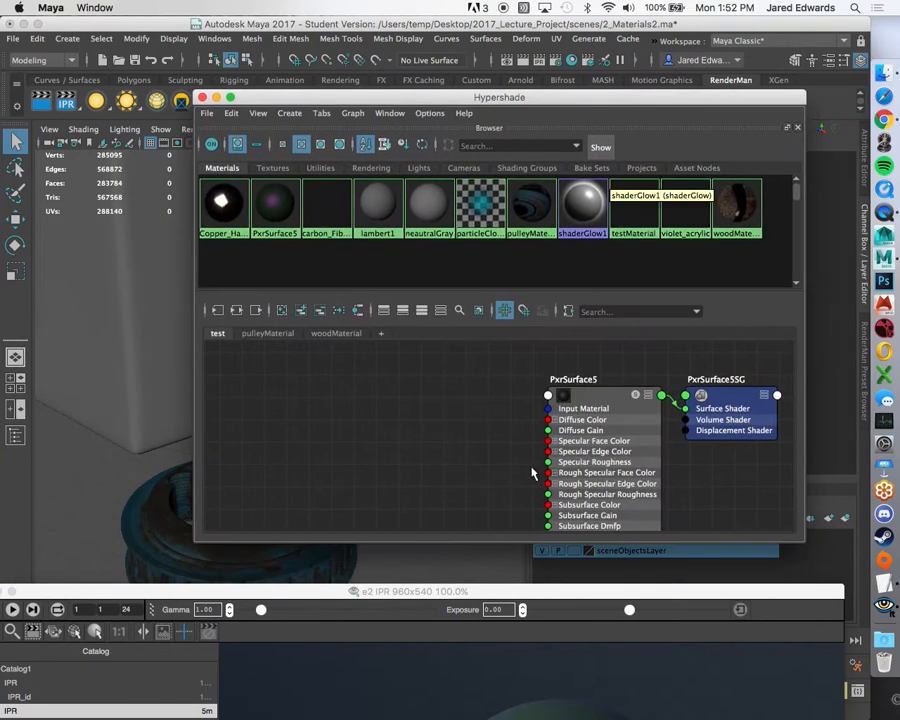
{"action": "left_click", "coordinate": [268, 334]}
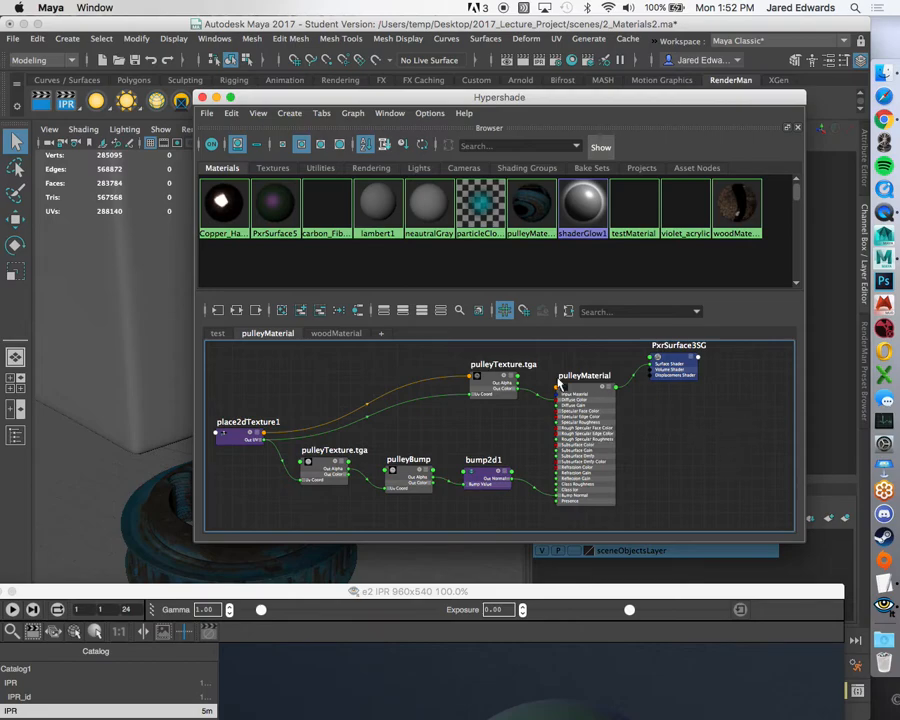
Place the diffuse pulleyTexture.tga node above the bump texture node and open pulleyMaterial in the Attribute Editor beside the graph.
{"action": "left_click_drag", "start_coordinate": [497, 388], "coordinate": [323, 396]}
{"action": "left_click", "coordinate": [601, 392]}
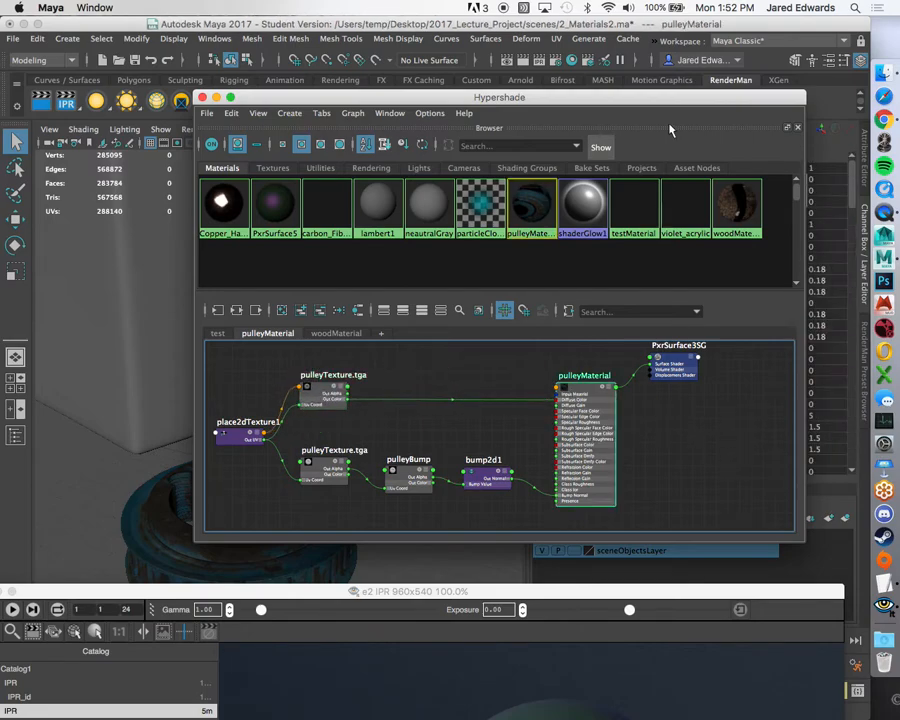
{"action": "left_click_drag", "start_coordinate": [677, 100], "coordinate": [439, 78]}
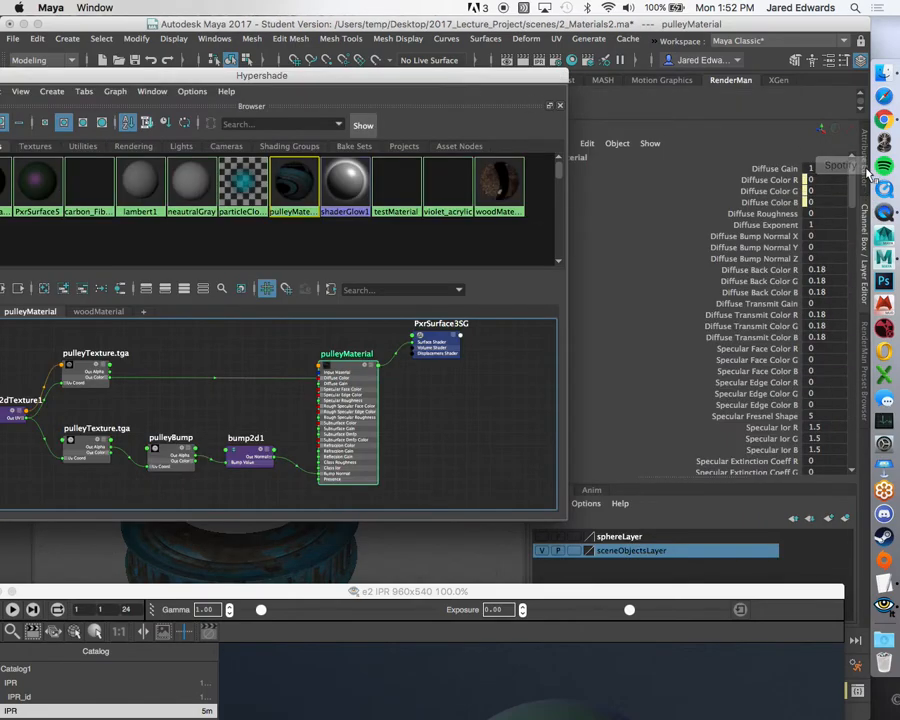
{"action": "left_click", "coordinate": [868, 171]}
{"action": "left_click_drag", "start_coordinate": [501, 79], "coordinate": [421, 99]}
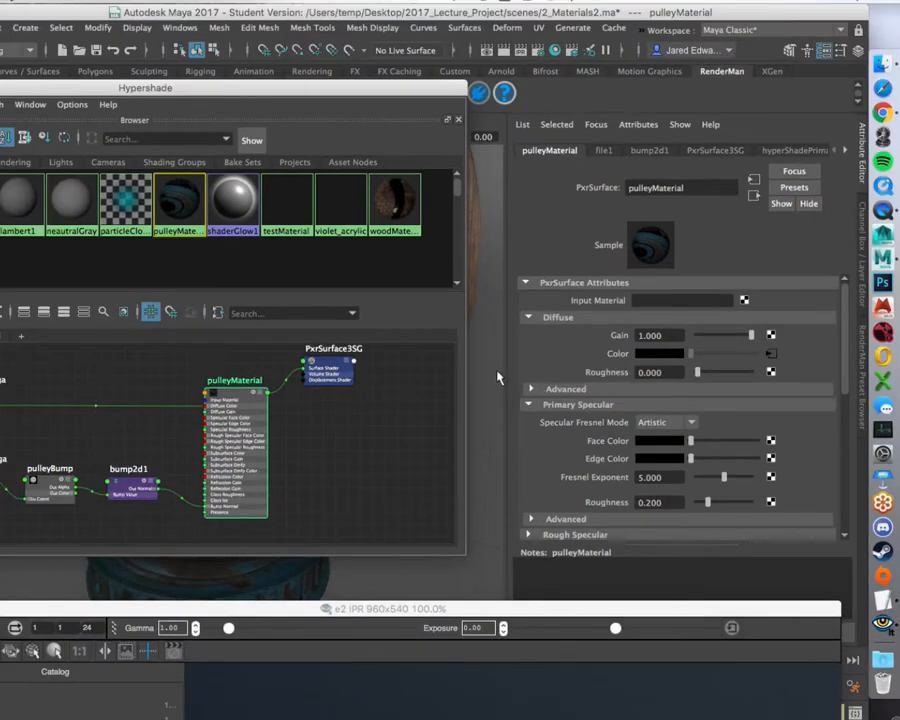
Examine the ramp attributes of the pulleyBump node in the pulleyMaterial graph.
{"action": "middle_click_drag", "start_coordinate": [134, 397], "coordinate": [328, 440], "text": "alt"}
{"action": "right_click_drag", "start_coordinate": [328, 440], "coordinate": [365, 462], "text": "alt"}
{"action": "middle_click_drag", "start_coordinate": [267, 491], "coordinate": [258, 359], "text": "alt"}
{"action": "right_click_drag", "start_coordinate": [258, 359], "coordinate": [255, 430], "text": "alt"}
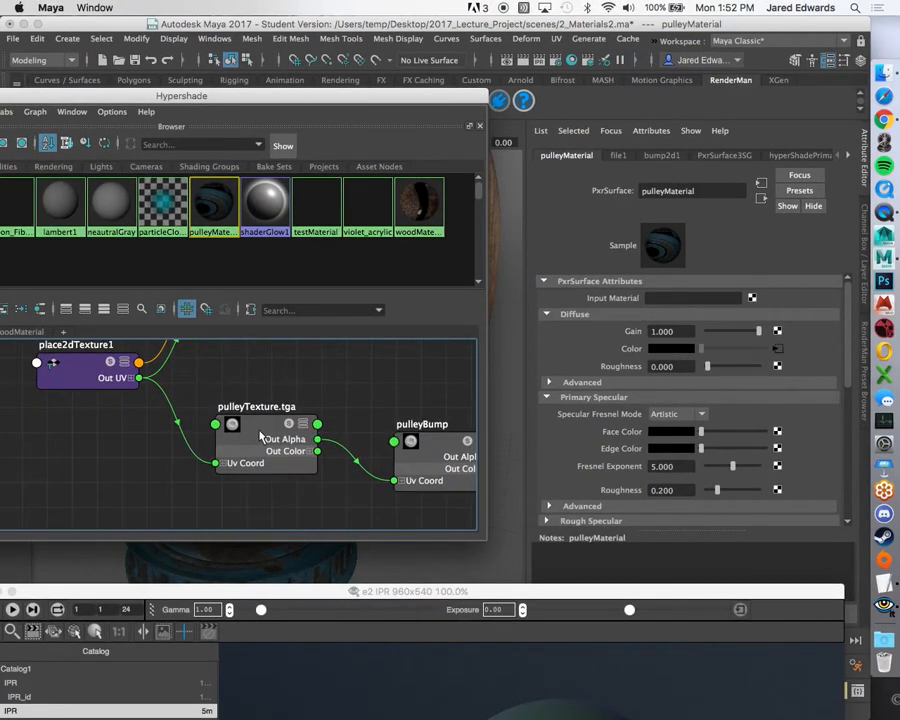
{"action": "middle_click_drag", "start_coordinate": [265, 437], "coordinate": [97, 410], "text": "alt"}
{"action": "left_click", "coordinate": [298, 430]}
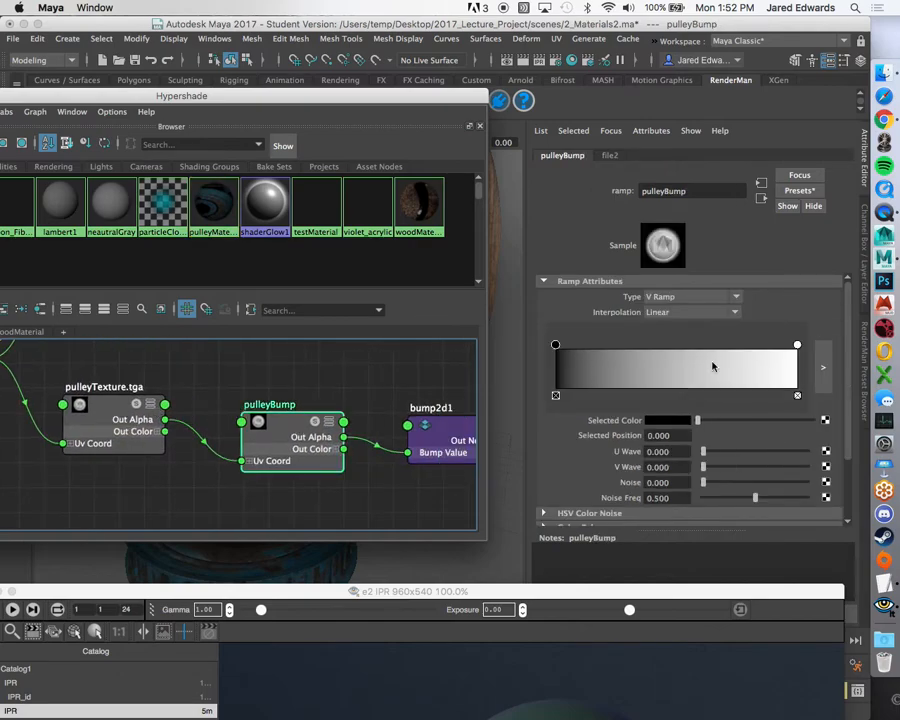
{"action": "left_click", "coordinate": [250, 462]}
{"action": "left_click", "coordinate": [251, 462]}
Examine the Color Balance settings of the pulleyTexture.tga file node that feeds pulleyBump.
{"action": "left_click", "coordinate": [108, 404]}
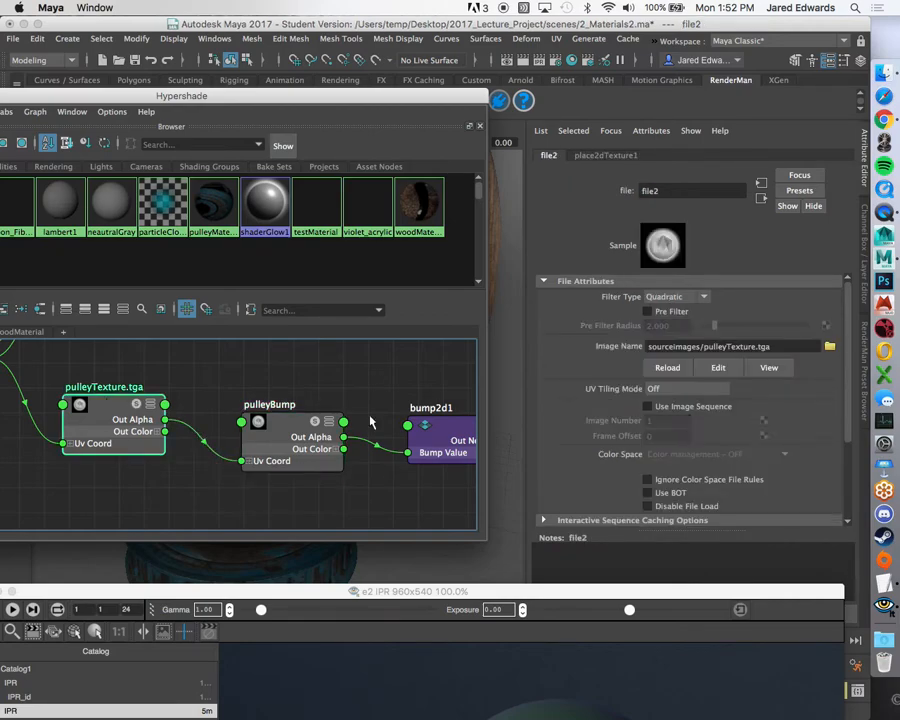
{"action": "scroll", "coordinate": [603, 388], "scroll_direction": "down", "scroll_amount": 3}
{"action": "left_click", "coordinate": [585, 419]}
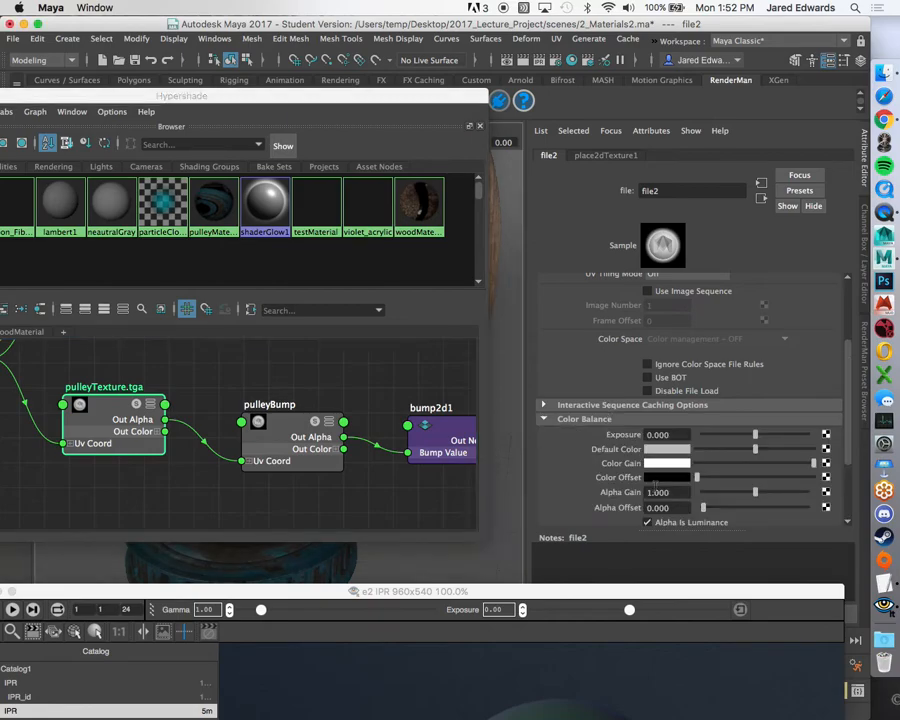
{"action": "left_click", "coordinate": [601, 420]}
{"action": "scroll", "coordinate": [600, 418], "scroll_direction": "up", "scroll_amount": 3}
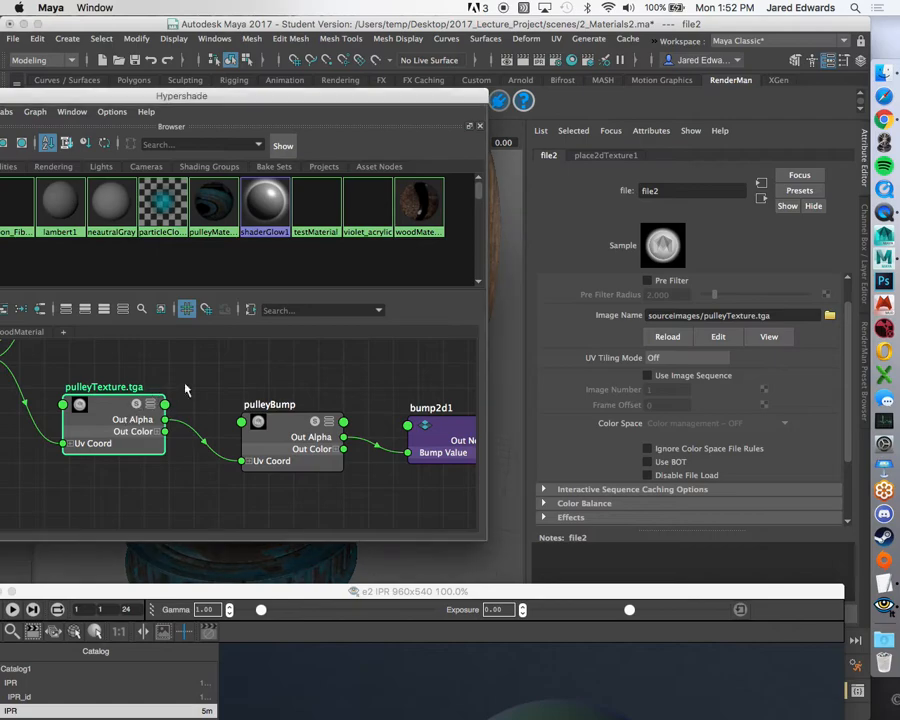
Examine the 2D bump attributes of the bump2d1 node.
{"action": "scroll", "coordinate": [160, 410], "scroll_direction": "right", "scroll_amount": 3}
{"action": "left_click", "coordinate": [141, 428]}
{"action": "left_click", "coordinate": [337, 437]}
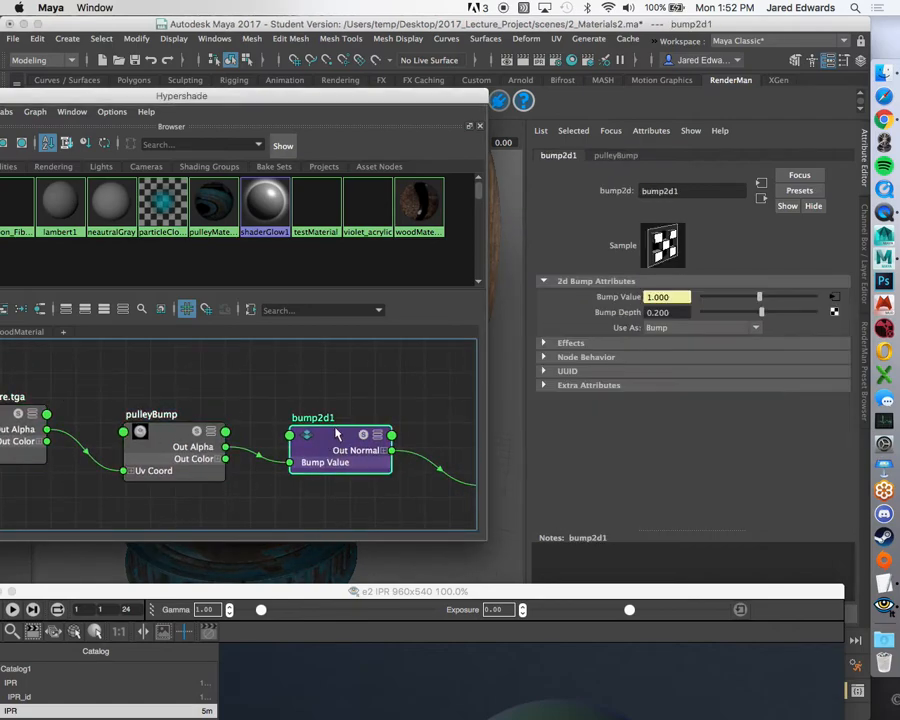
Check the bump connection in the Globals section of pulleyMaterial.
{"action": "scroll", "coordinate": [410, 401], "scroll_direction": "down", "scroll_amount": 3}
{"action": "middle_click_drag", "start_coordinate": [392, 398], "coordinate": [344, 360], "text": "alt"}
{"action": "left_click", "coordinate": [344, 360]}
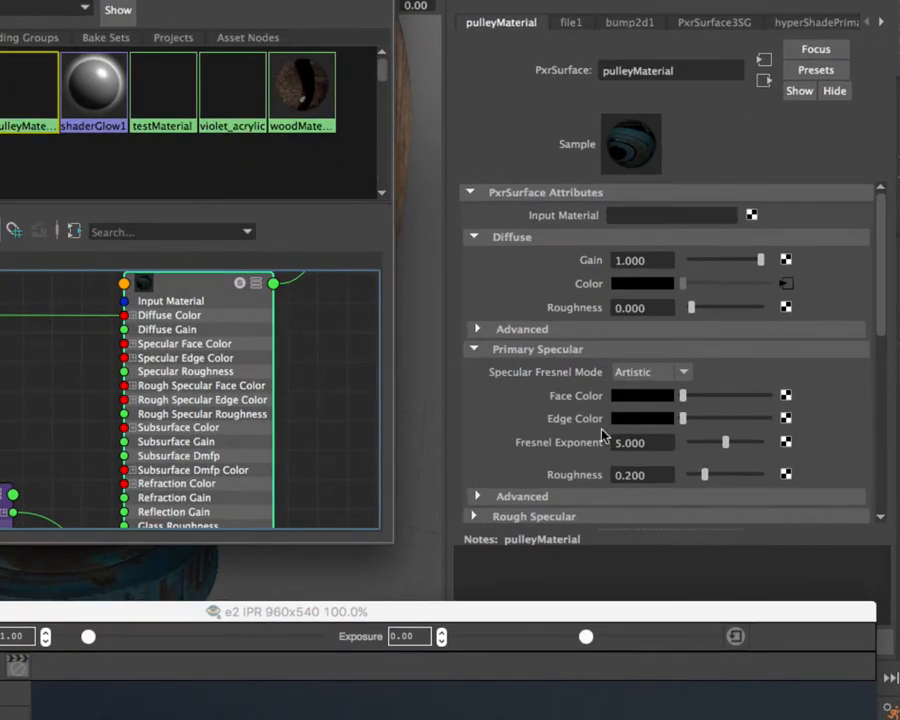
{"action": "scroll", "coordinate": [611, 432], "scroll_direction": "down", "scroll_amount": 6}
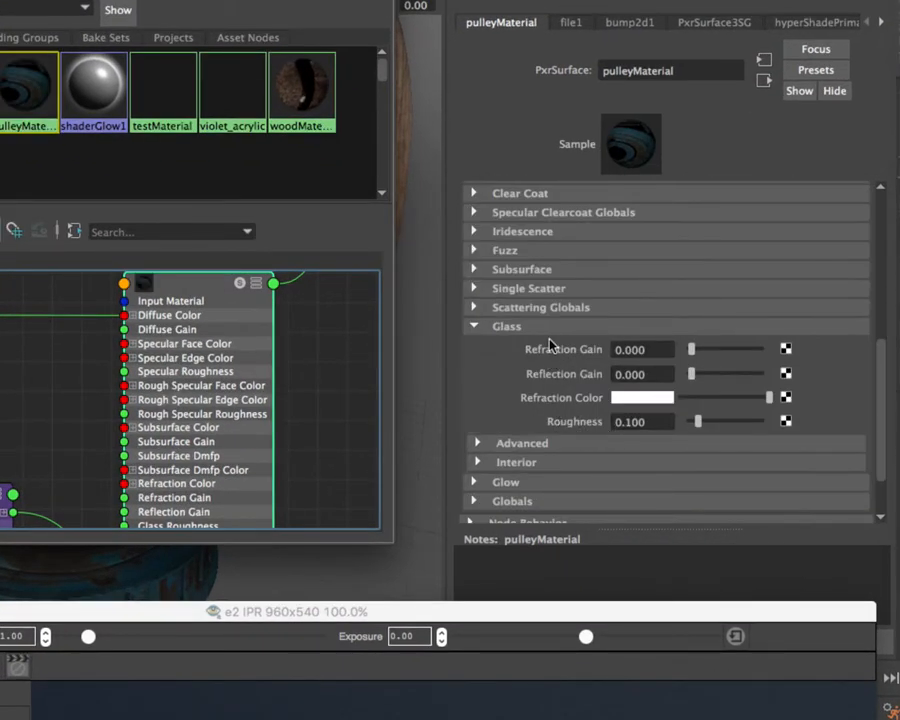
{"action": "left_click", "coordinate": [531, 503]}
{"action": "scroll", "coordinate": [536, 455], "scroll_direction": "down", "scroll_amount": 3}
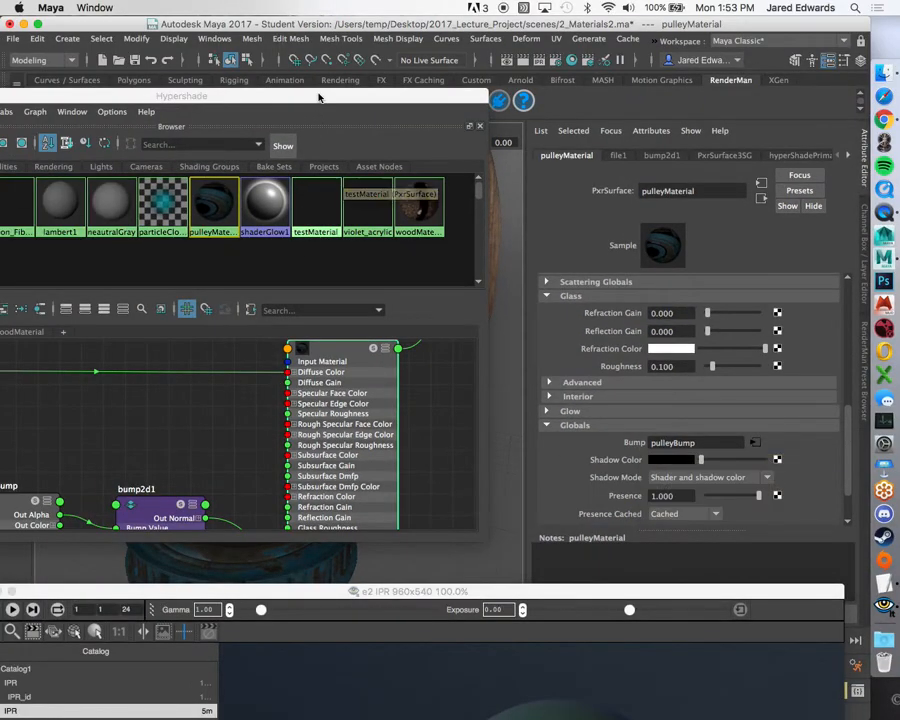
Set pulleyMaterial's Primary Specular Fresnel mode to Physical.
{"action": "left_click_drag", "start_coordinate": [318, 94], "coordinate": [372, 89]}
{"action": "scroll", "coordinate": [345, 417], "scroll_direction": "down", "scroll_amount": 5}
{"action": "middle_click_drag", "start_coordinate": [208, 414], "coordinate": [301, 426], "text": "alt"}
{"action": "scroll", "coordinate": [306, 421], "scroll_direction": "up", "scroll_amount": 2}
{"action": "scroll", "coordinate": [637, 380], "scroll_direction": "up", "scroll_amount": 10}
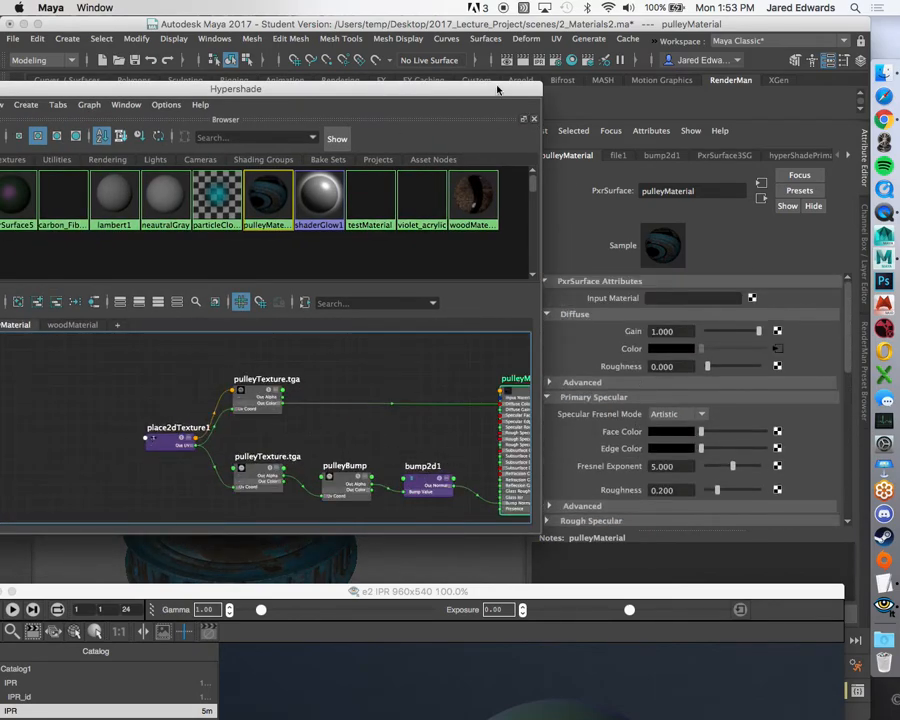
{"action": "left_click_drag", "start_coordinate": [497, 85], "coordinate": [456, 95]}
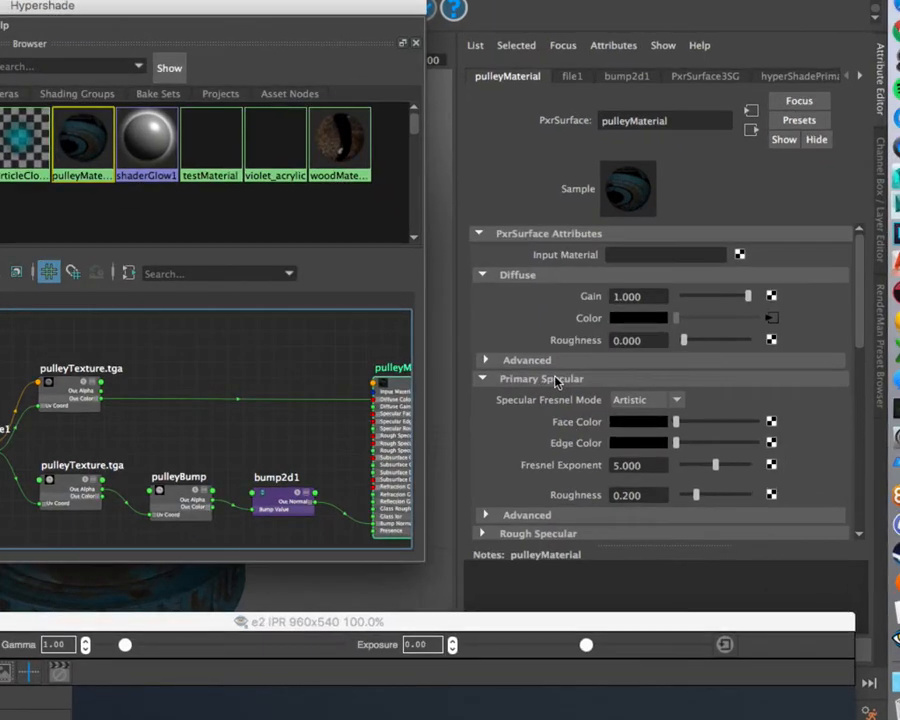
{"action": "left_click", "coordinate": [676, 403]}
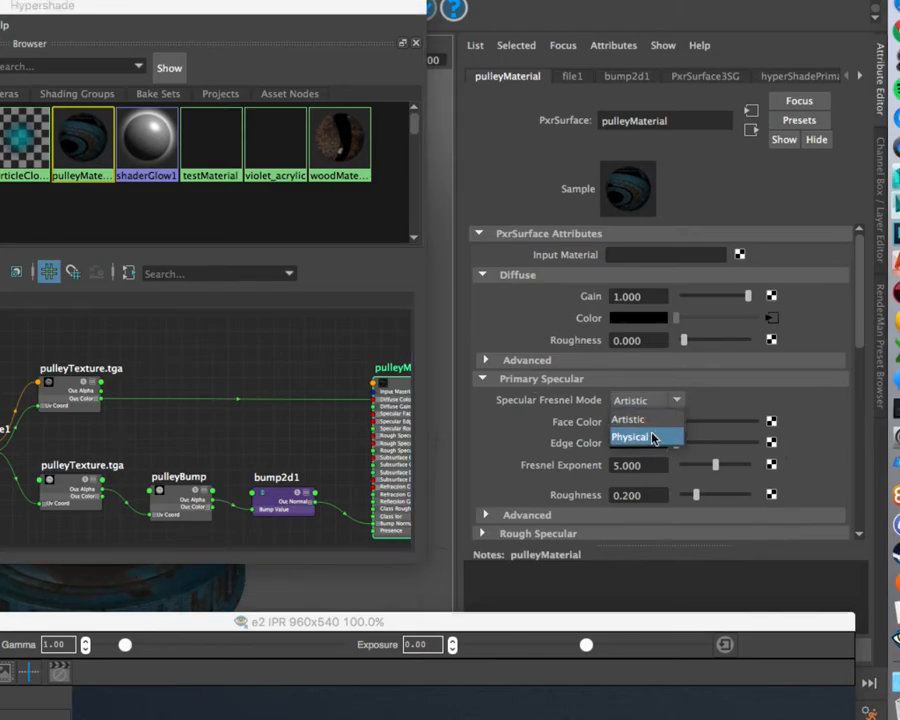
{"action": "left_click", "coordinate": [651, 436]}
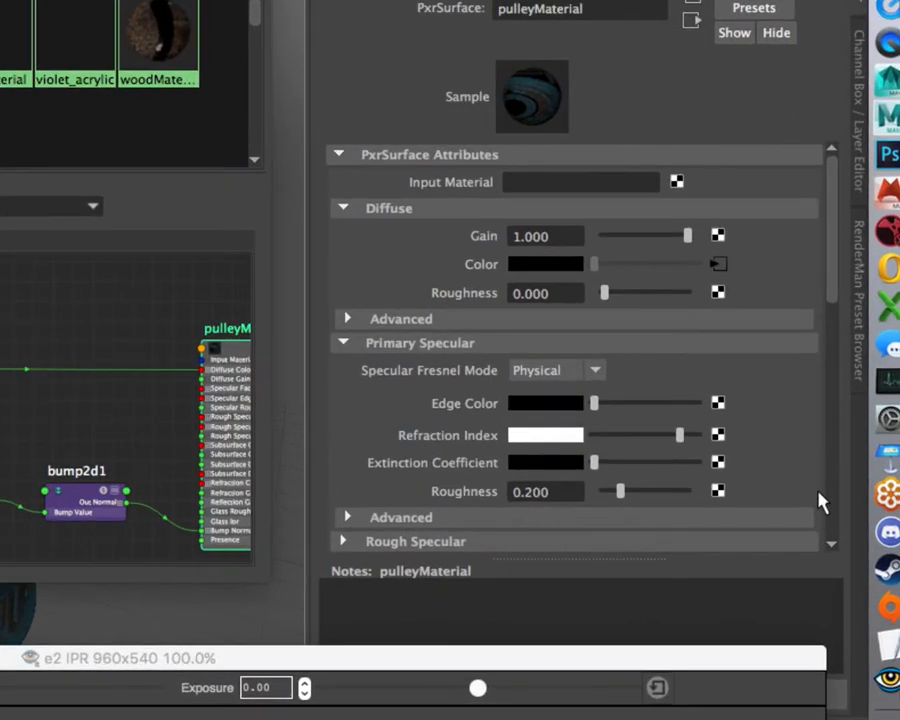
Set the value of pulleyMaterial's specular Edge Color to 0.5.
{"action": "left_click", "coordinate": [548, 408]}
{"action": "left_click", "coordinate": [386, 517]}
{"action": "type", "text": "0.5"}
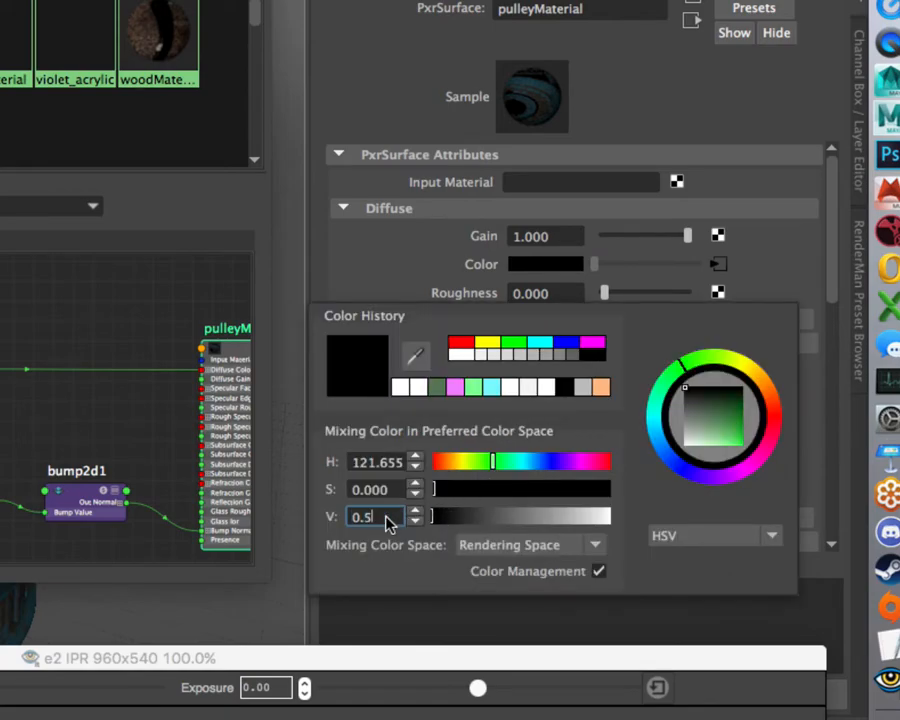
{"action": "key", "text": "Return"}
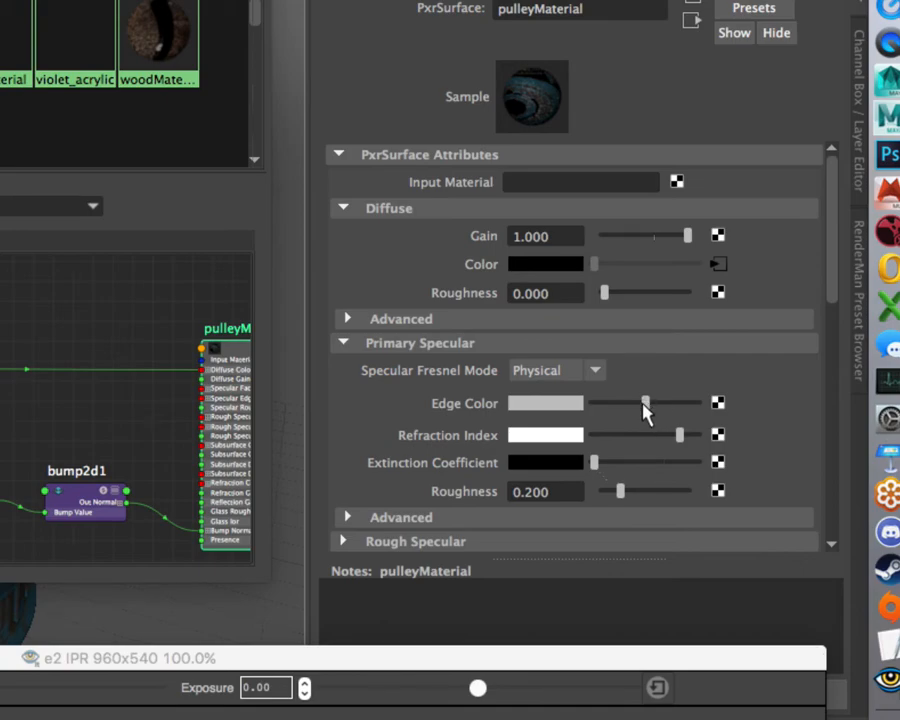
Check pulleyMaterial's Refraction Index and Extinction Coefficient colors, and set its Primary Specular Roughness to 0.5.
{"action": "left_click", "coordinate": [556, 436]}
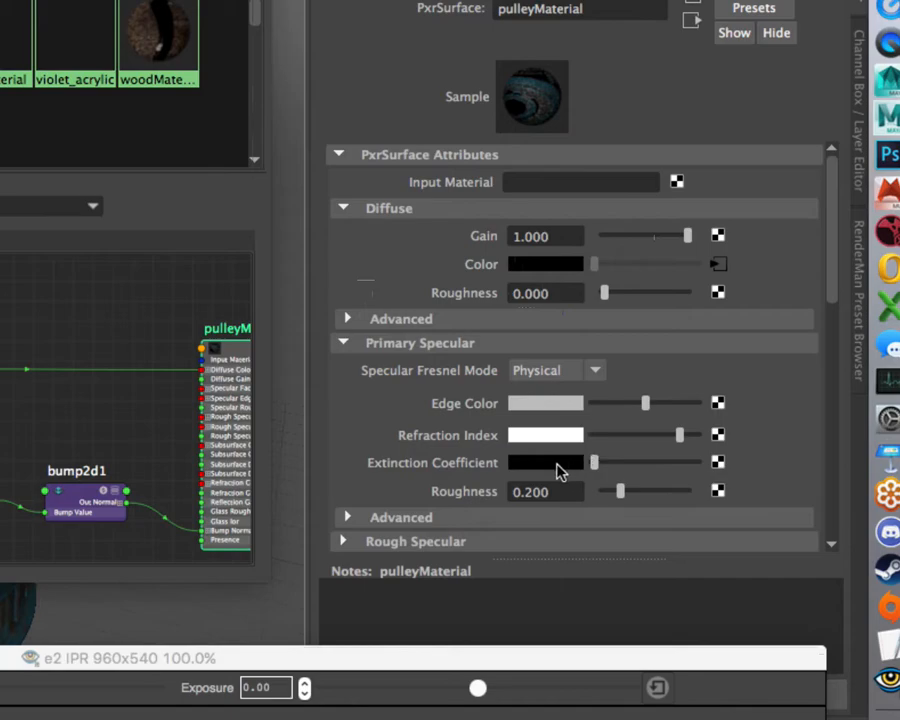
{"action": "left_click", "coordinate": [560, 466]}
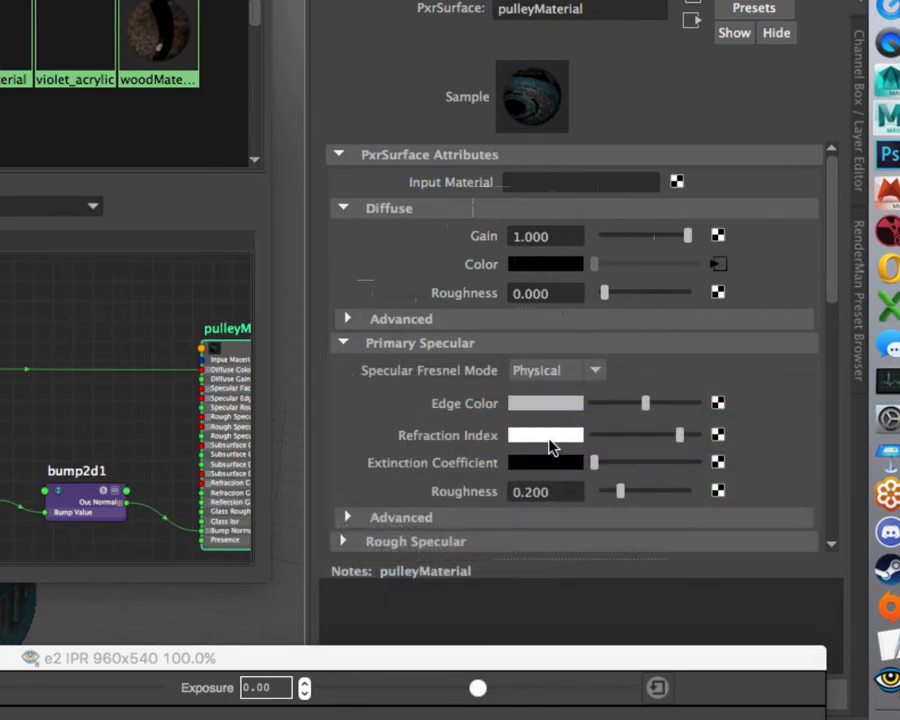
{"action": "left_click", "coordinate": [515, 492]}
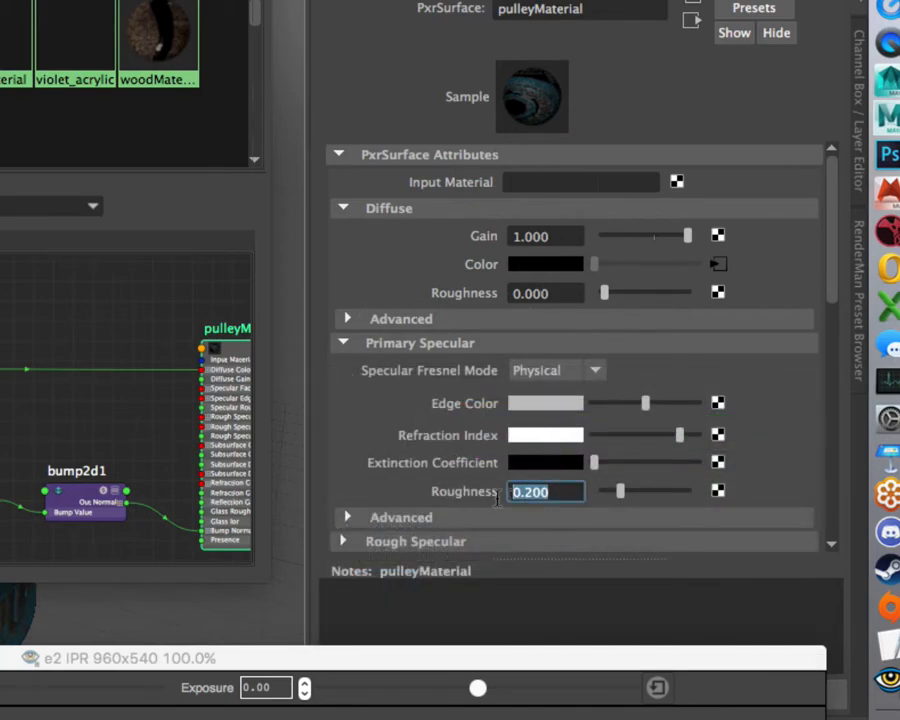
{"action": "type", "text": ".5"}
{"action": "key", "text": "Return"}
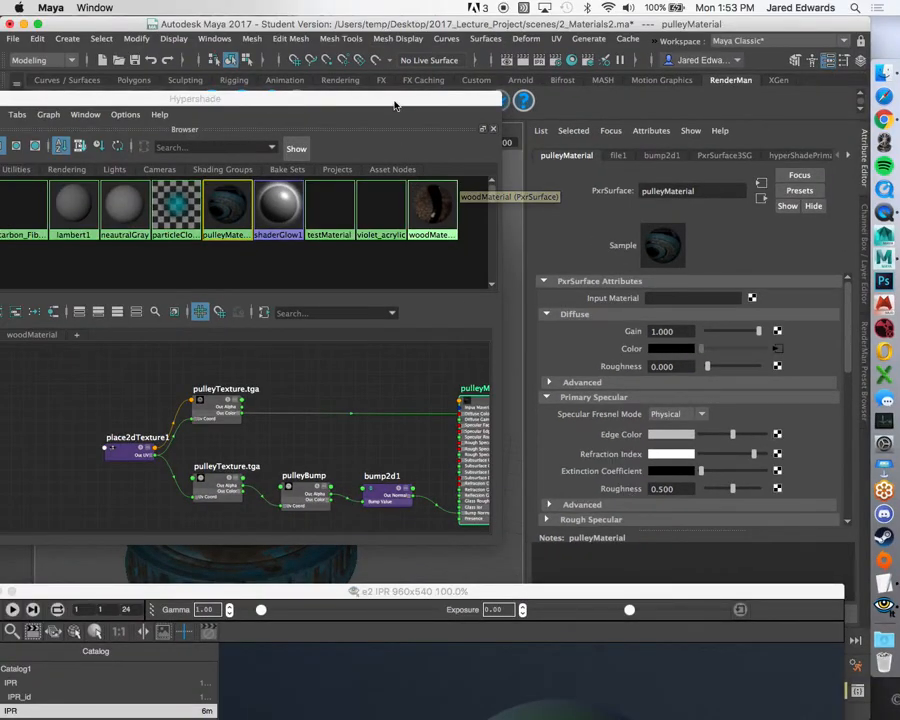
Start an IPR render from renderCam and bring the render viewer into view.
{"action": "left_click_drag", "start_coordinate": [395, 105], "coordinate": [382, 464]}
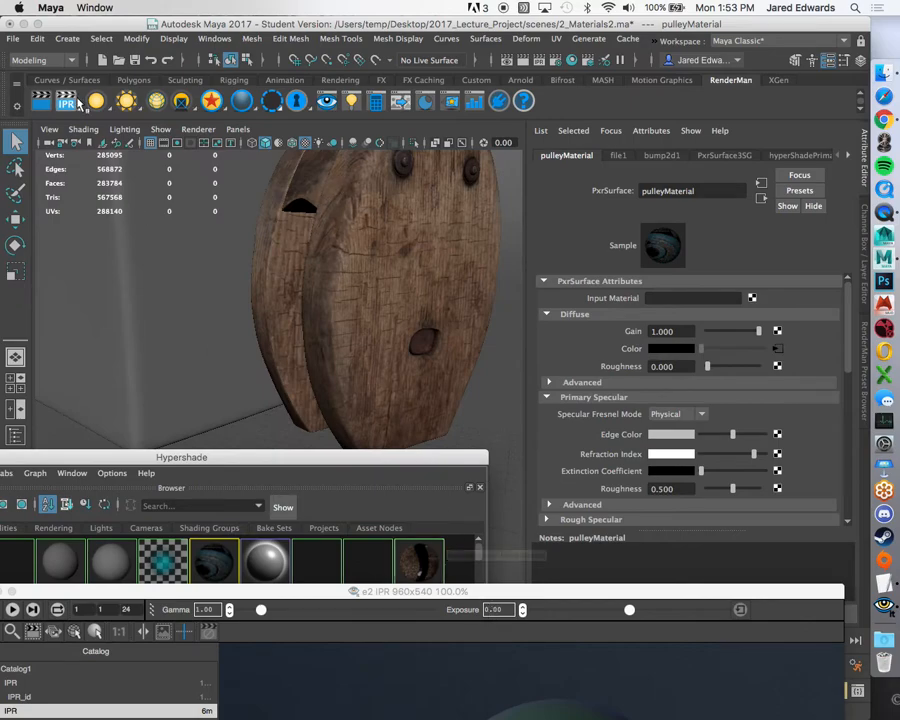
{"action": "right_click", "coordinate": [68, 102]}
{"action": "mouse_move", "coordinate": [96, 124]}
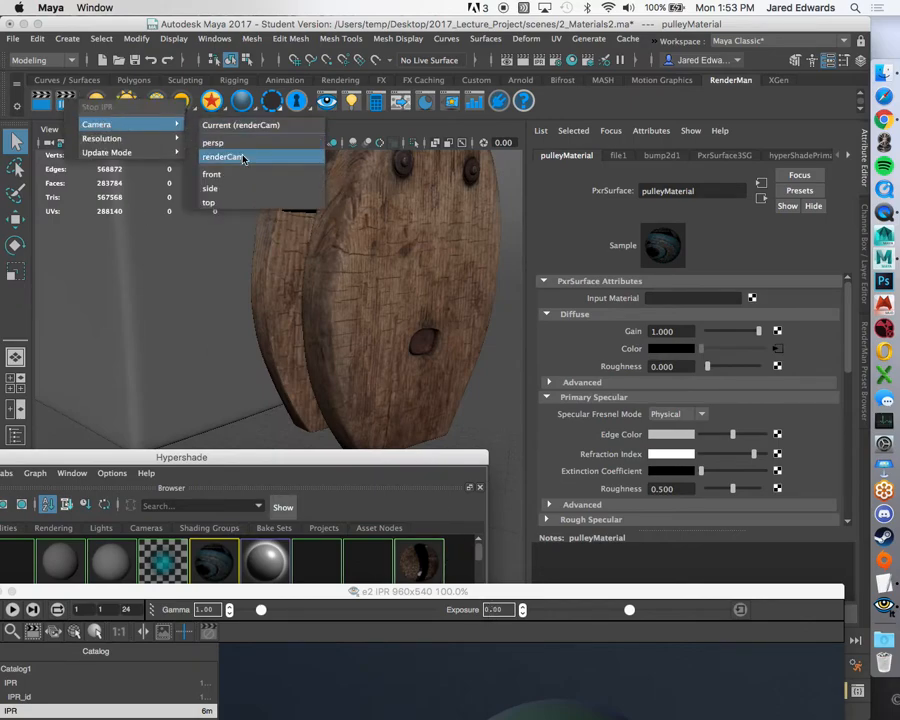
{"action": "left_click_drag", "start_coordinate": [515, 592], "coordinate": [537, 126]}
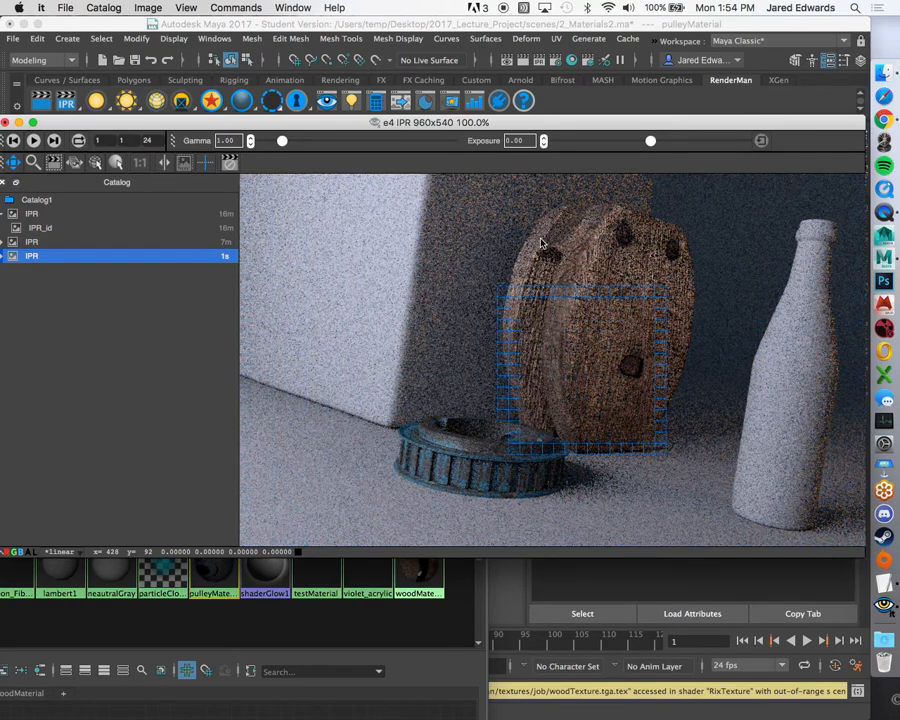
Delete the two older IPR renders from the catalog and limit rendering to a crop region around the blue pulley.
{"action": "left_click_drag", "start_coordinate": [516, 124], "coordinate": [537, 114]}
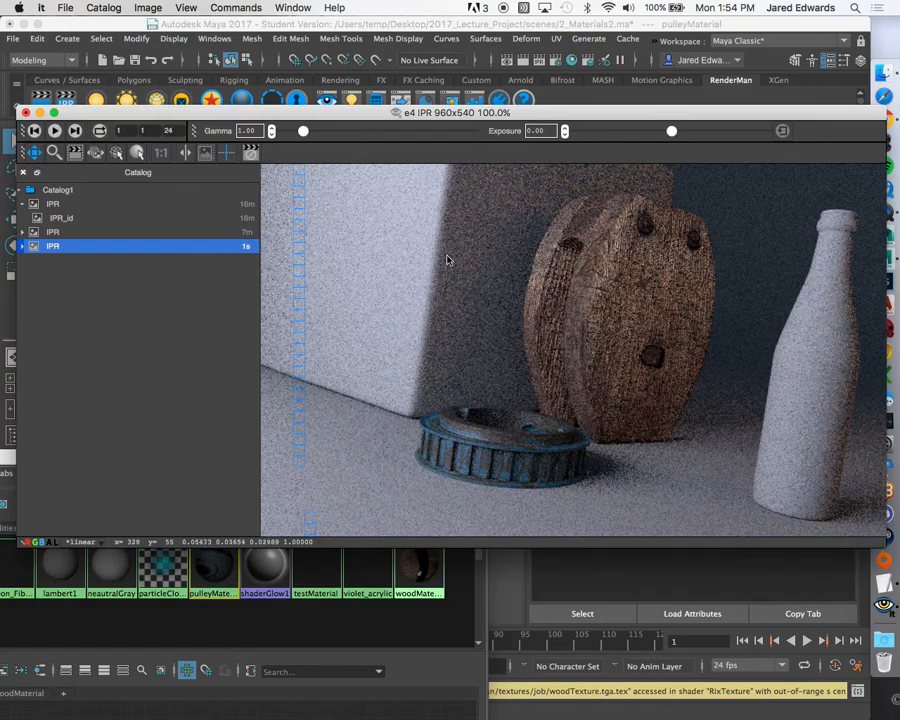
{"action": "left_click", "coordinate": [80, 232]}
{"action": "left_click", "coordinate": [78, 204]}
{"action": "key", "text": "Delete"}
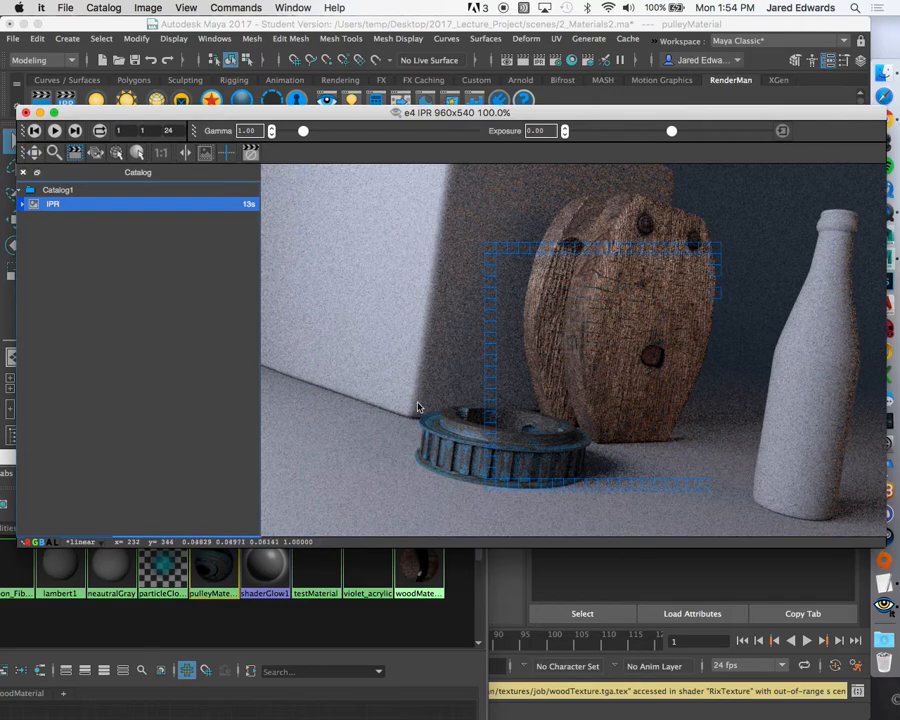
{"action": "left_click_drag", "start_coordinate": [395, 376], "coordinate": [603, 511]}
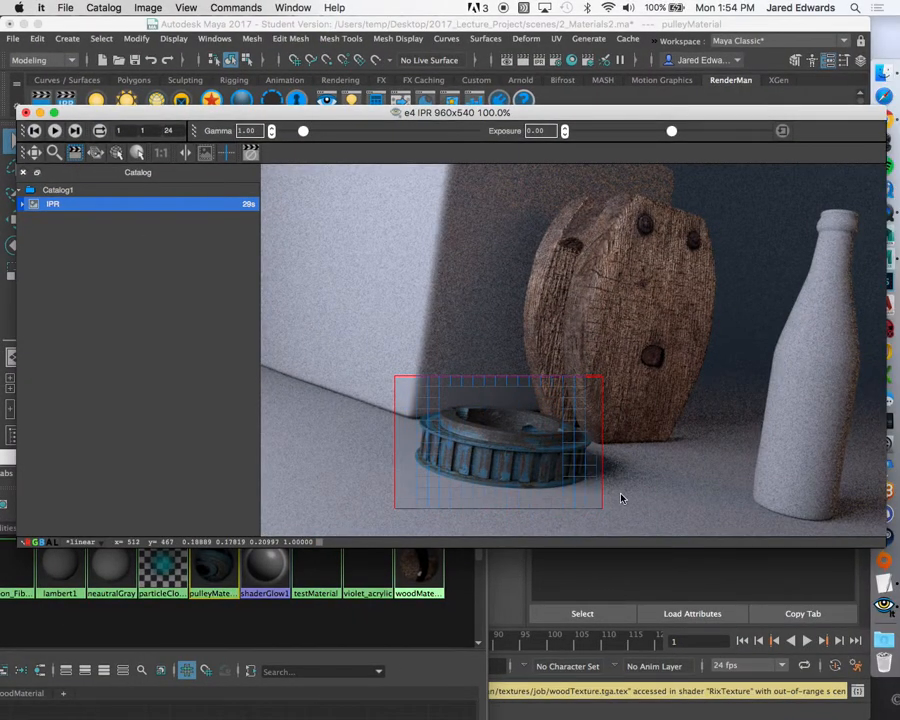
Set the value of pulleyMaterial's specular Refraction Index to 1.0.
{"action": "left_click_drag", "start_coordinate": [623, 116], "coordinate": [293, 93]}
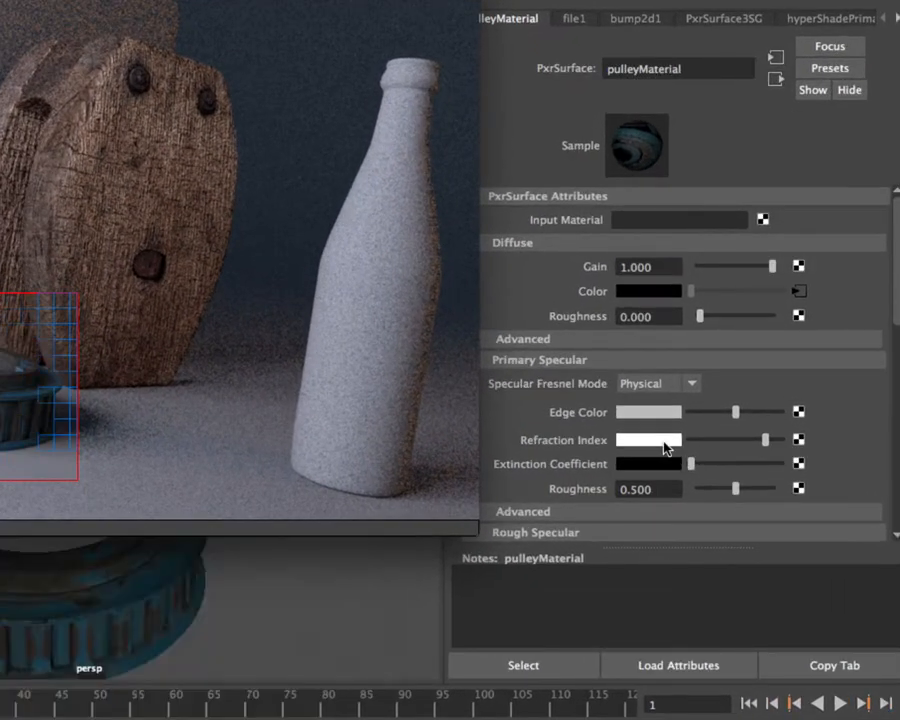
{"action": "left_click", "coordinate": [685, 455]}
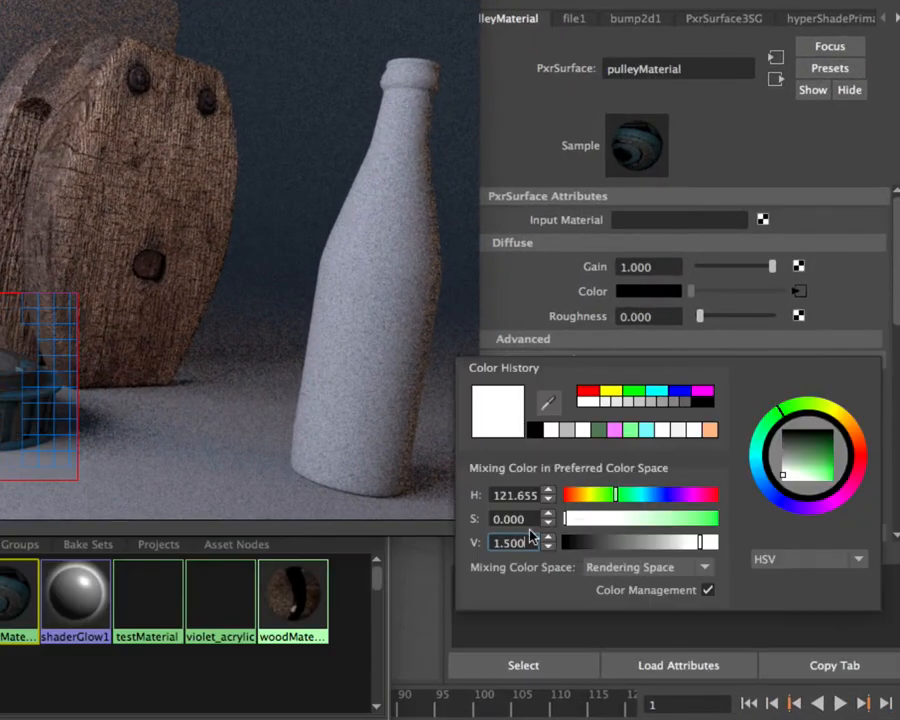
{"action": "type", "text": "1.0"}
{"action": "key", "text": "Return"}
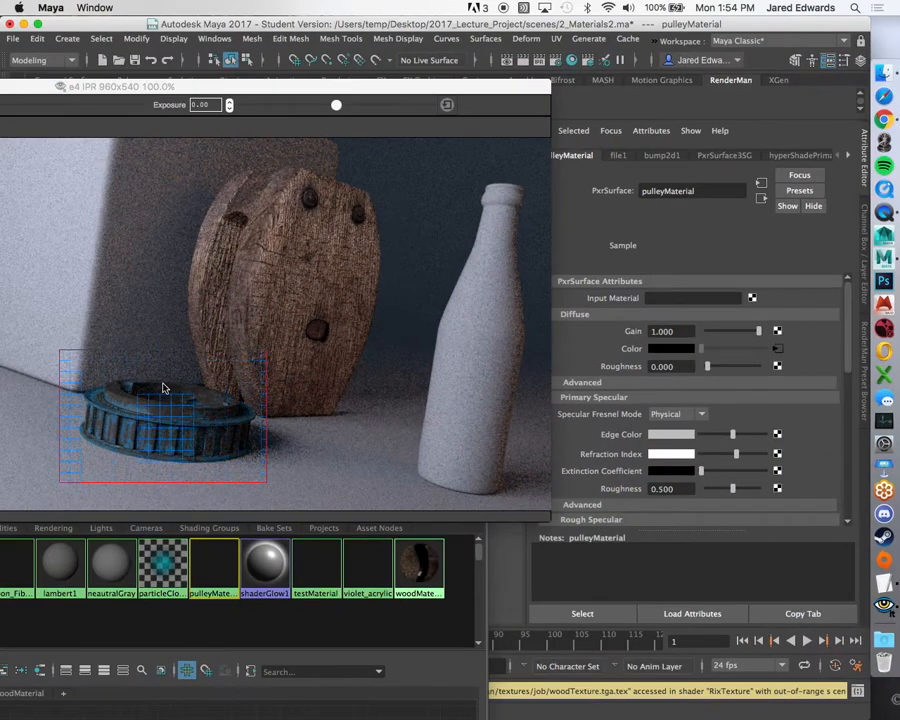
Enlarge the pulley in the IPR render to examine its specular response.
{"action": "scroll", "coordinate": [167, 438], "scroll_direction": "up", "scroll_amount": 2}
{"action": "scroll", "coordinate": [167, 438], "scroll_direction": "up", "scroll_amount": 2}
{"action": "middle_click_drag", "start_coordinate": [167, 437], "coordinate": [273, 348]}
{"action": "scroll", "coordinate": [333, 277], "scroll_direction": "up", "scroll_amount": 1}
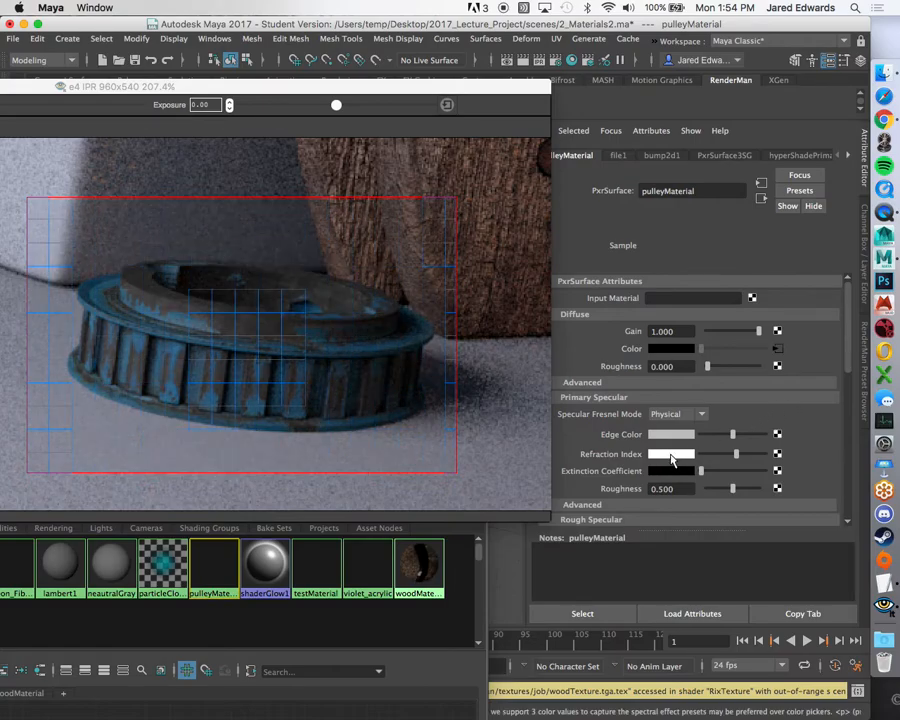
Set the value of pulleyMaterial's specular Refraction Index to 1.5.
{"action": "left_click", "coordinate": [672, 455]}
{"action": "double_click", "coordinate": [552, 520]}
{"action": "type", "text": "1.5"}
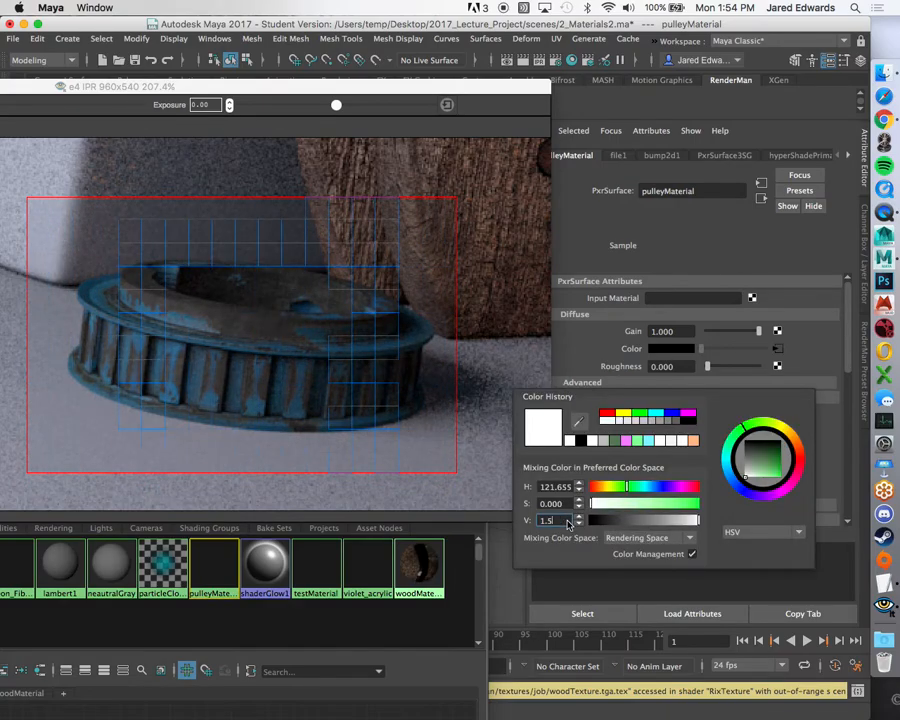
{"action": "key", "text": "Return"}
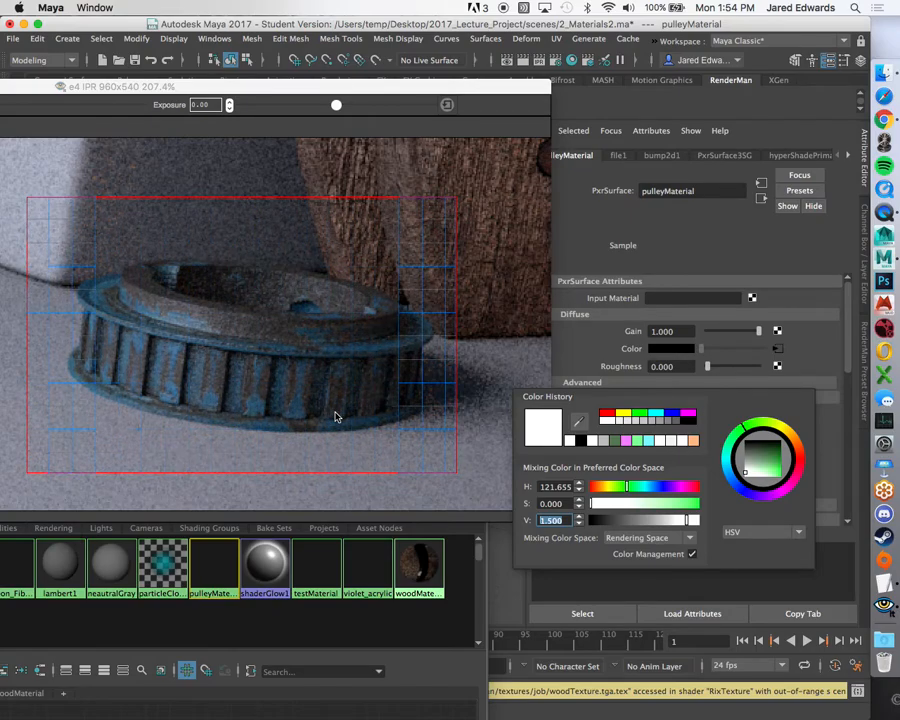
{"action": "left_click", "coordinate": [432, 94]}
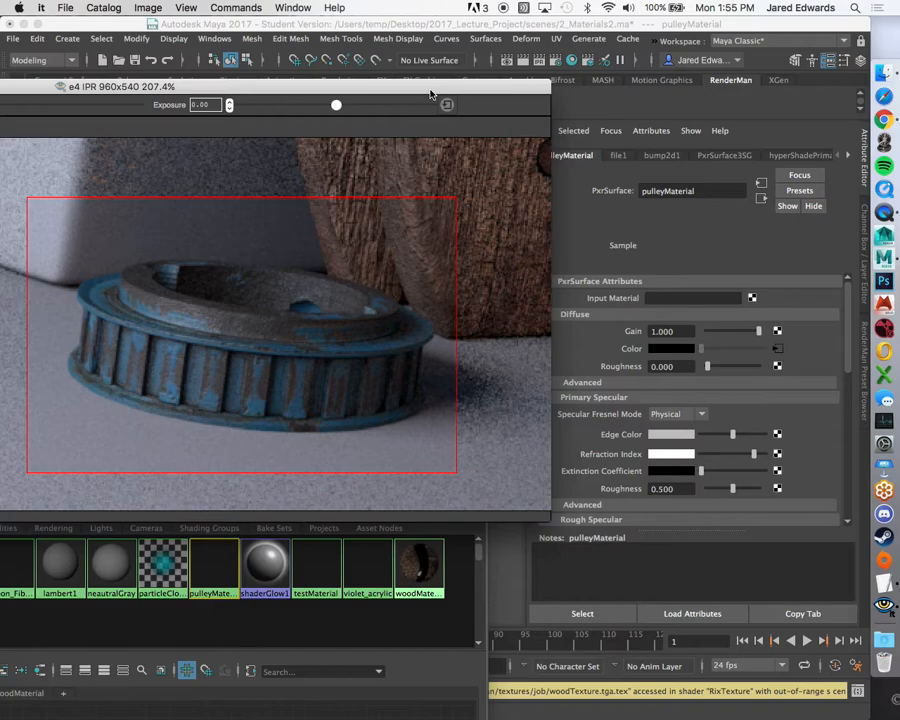
Move the render viewer out of the way and reposition the Hypershade so its pulleyMaterial node graph is clear of the Attribute Editor.
{"action": "left_click_drag", "start_coordinate": [394, 96], "coordinate": [638, 669]}
{"action": "left_click_drag", "start_coordinate": [417, 451], "coordinate": [507, 105]}
{"action": "scroll", "coordinate": [436, 452], "scroll_direction": "up", "scroll_amount": 4}
{"action": "middle_click_drag", "start_coordinate": [440, 494], "coordinate": [361, 454], "text": "alt"}
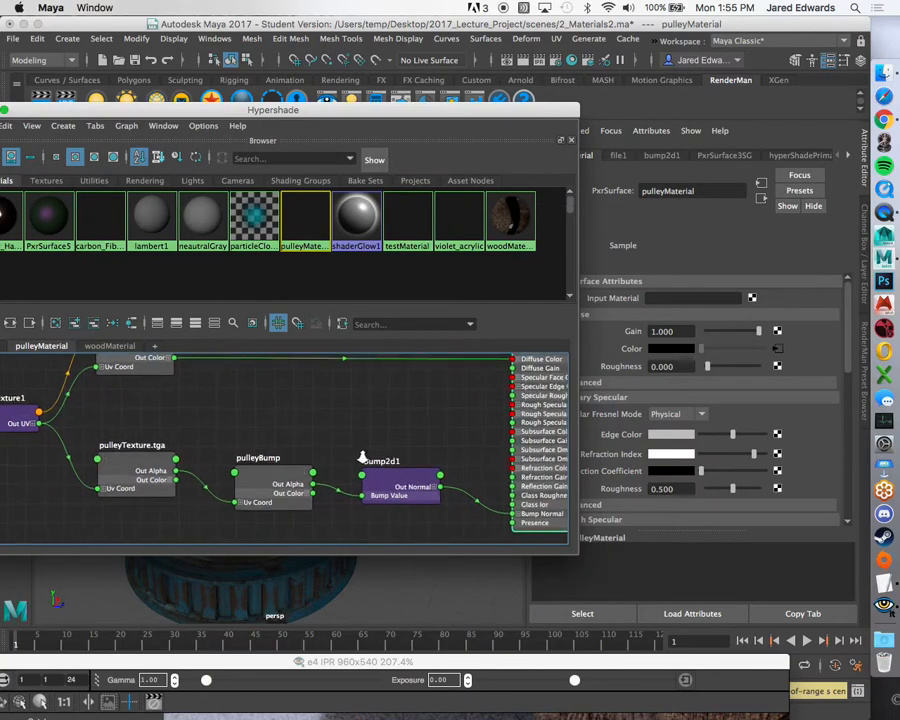
{"action": "left_click_drag", "start_coordinate": [485, 112], "coordinate": [431, 127]}
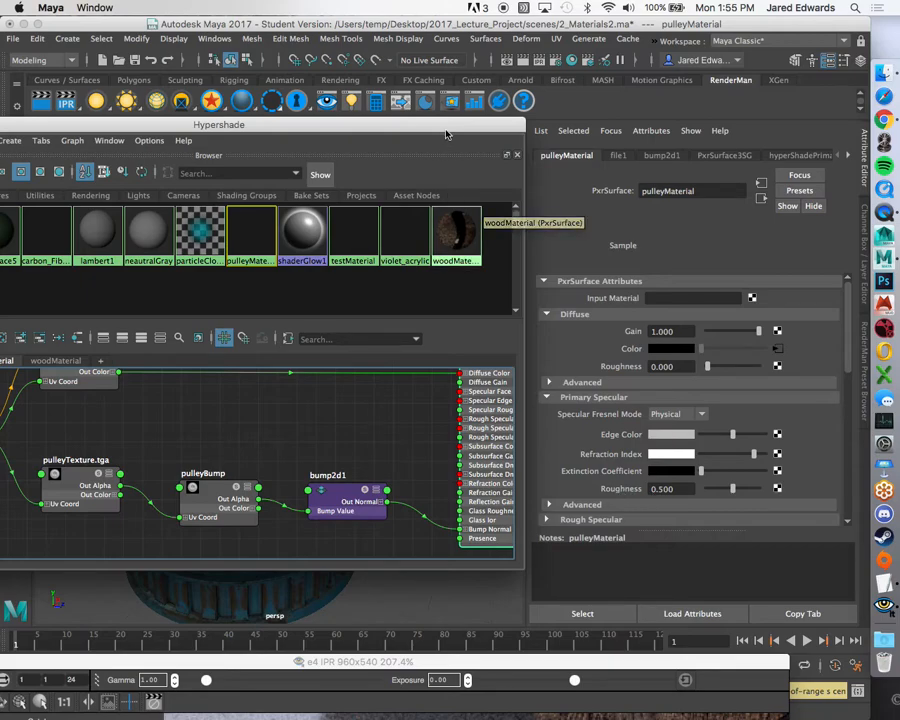
{"action": "left_click_drag", "start_coordinate": [446, 128], "coordinate": [414, 196]}
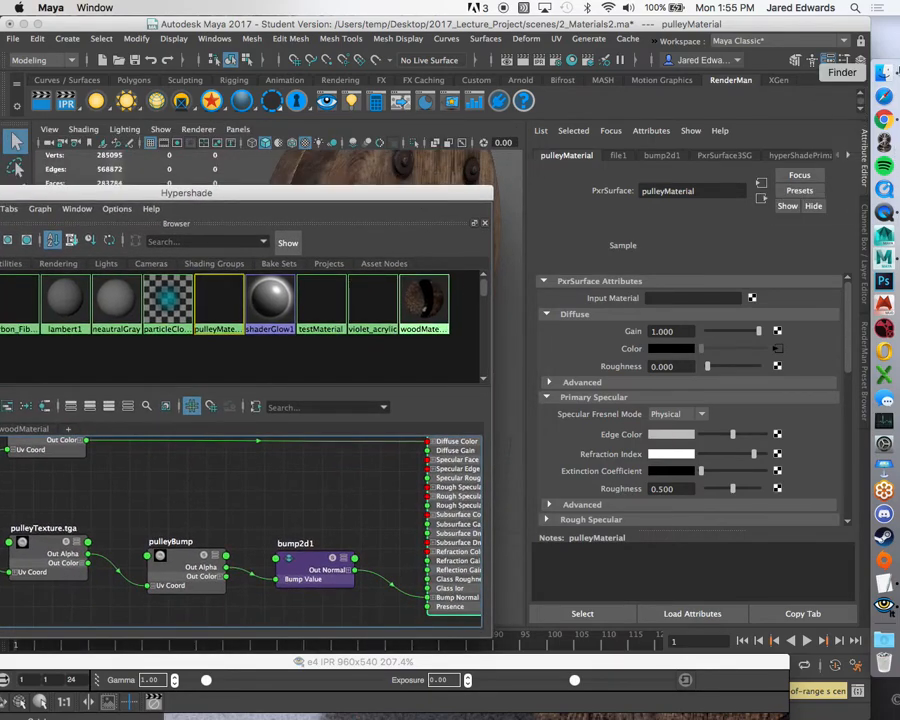
Switch to Finder and open the VSD_WORK folder inside Documents.
{"action": "left_click", "coordinate": [896, 72]}
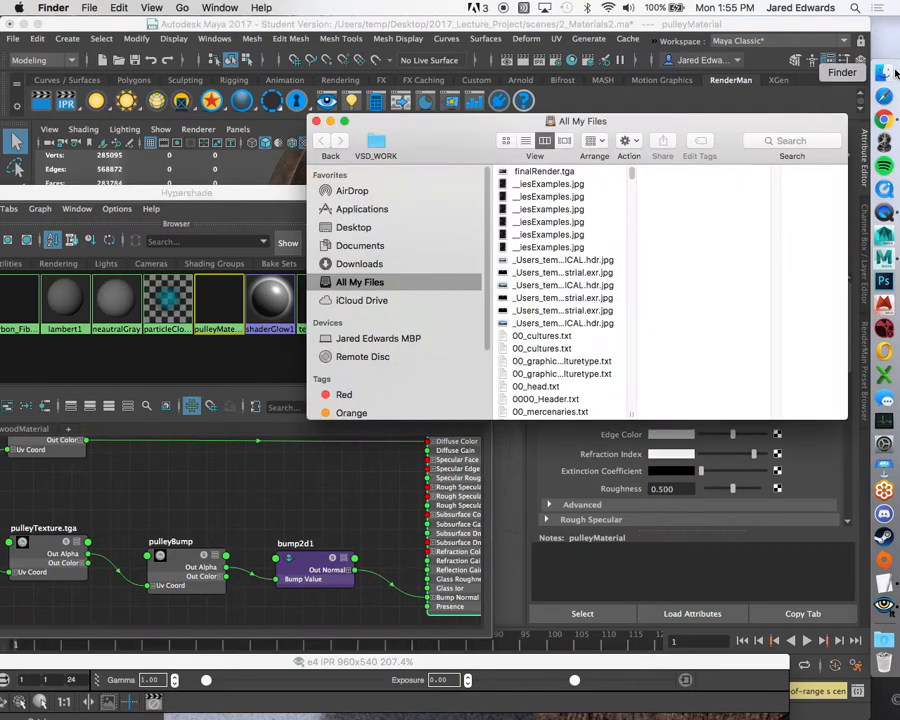
{"action": "left_click", "coordinate": [440, 245]}
{"action": "scroll", "coordinate": [557, 390], "scroll_direction": "down", "scroll_amount": 10}
{"action": "left_click", "coordinate": [540, 401]}
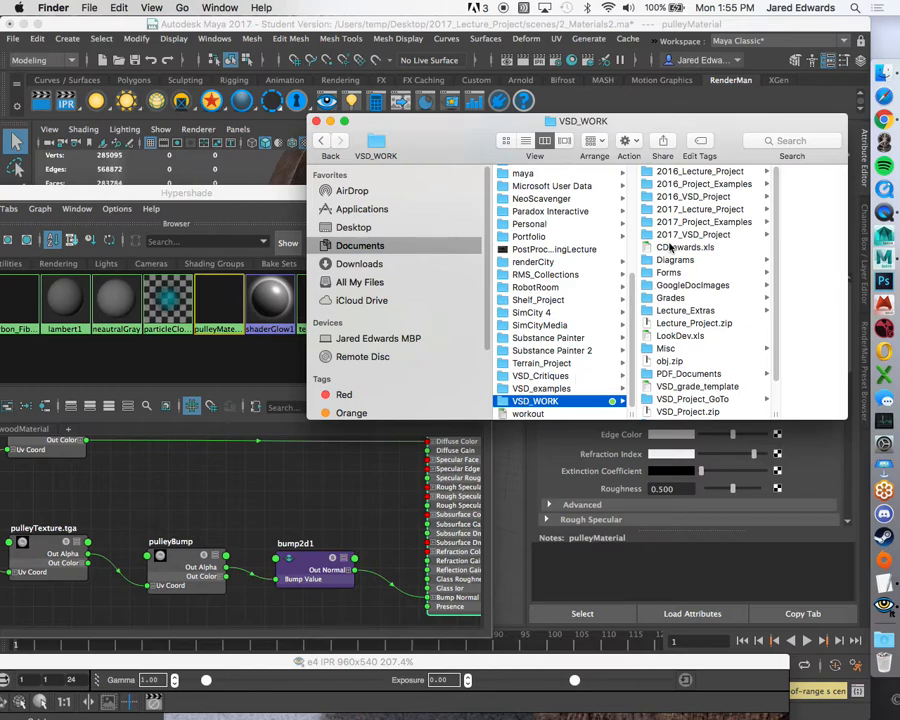
Open the TextureReference folder inside VSD_WORK's Misc folder and preview pulley_outside1.tif.
{"action": "left_click", "coordinate": [686, 186]}
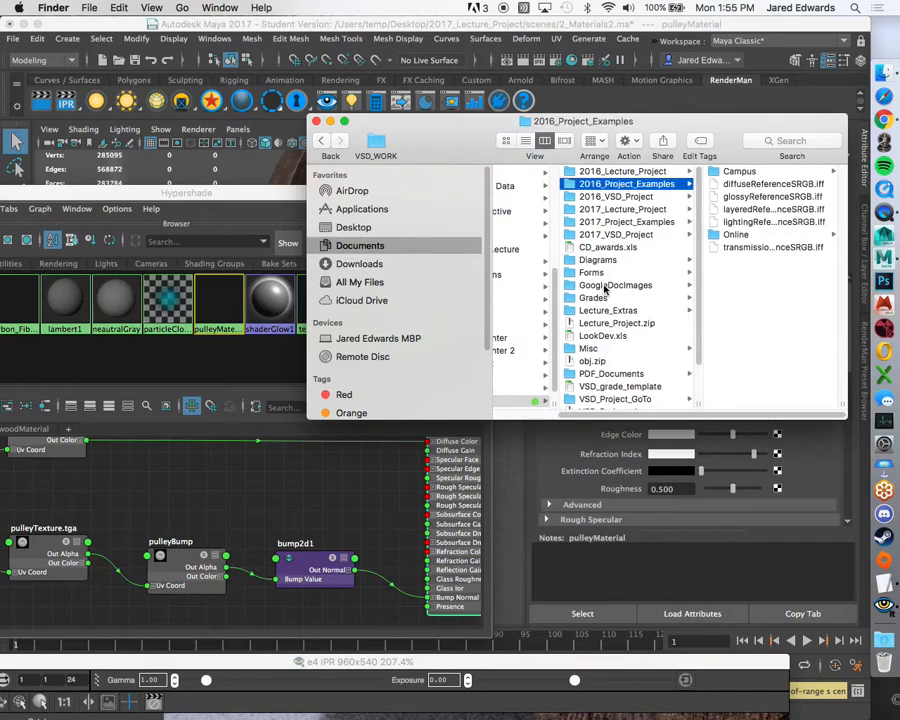
{"action": "left_click", "coordinate": [607, 274]}
{"action": "left_click", "coordinate": [592, 349]}
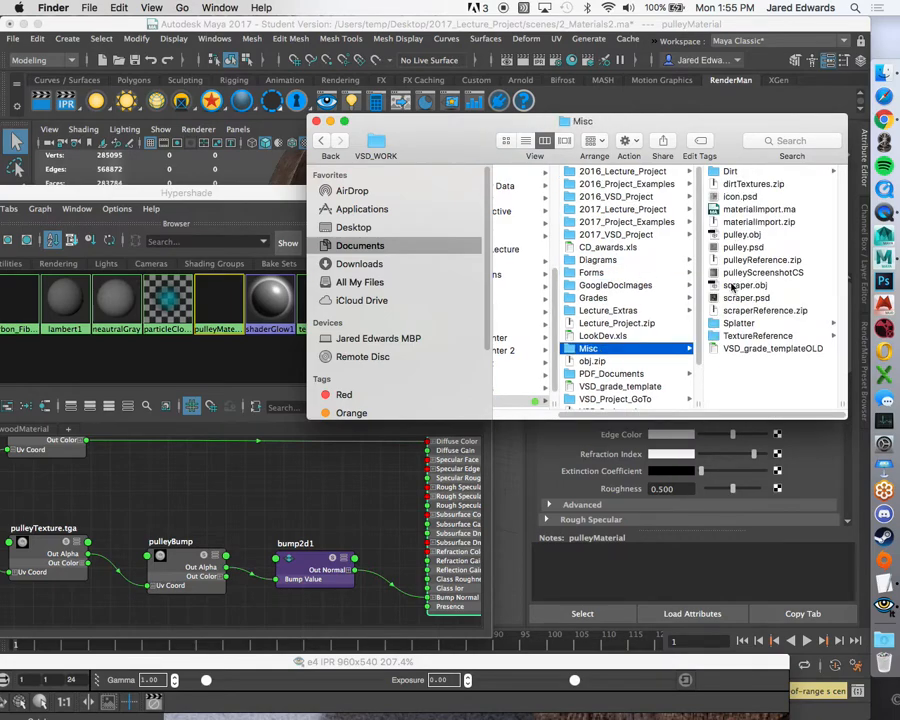
{"action": "left_click", "coordinate": [738, 337]}
{"action": "left_click", "coordinate": [745, 171]}
{"action": "left_click", "coordinate": [636, 212]}
{"action": "key", "text": "space"}
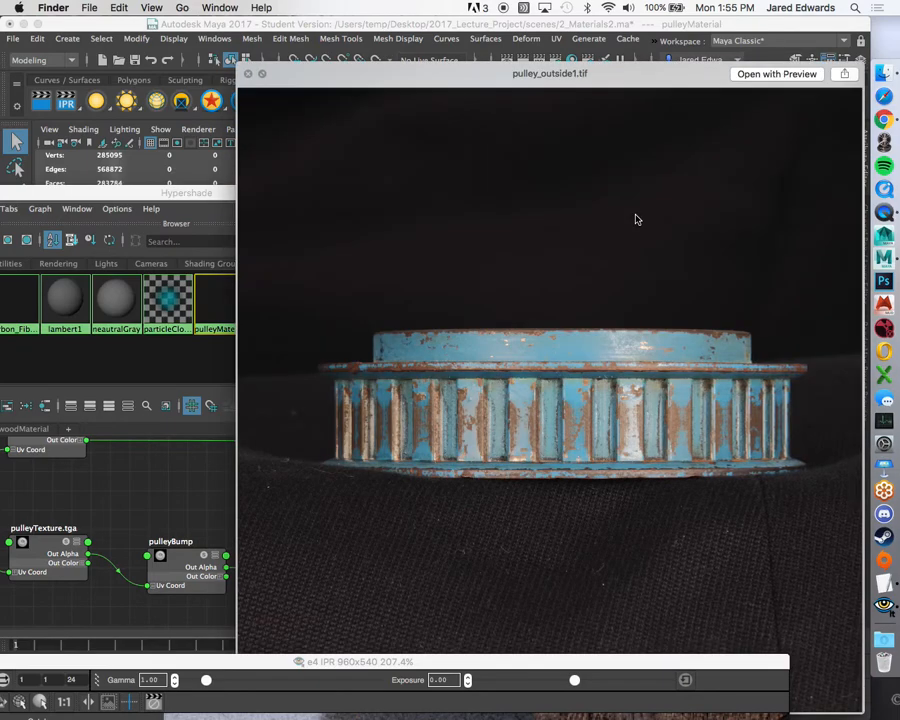
Compare the pulley_inside1.tif and pulley_bottom2.tif reference photos for differences between painted and bare-metal areas.
{"action": "key", "text": "Up"}
{"action": "key", "text": "Down"}
{"action": "key", "text": "Up"}
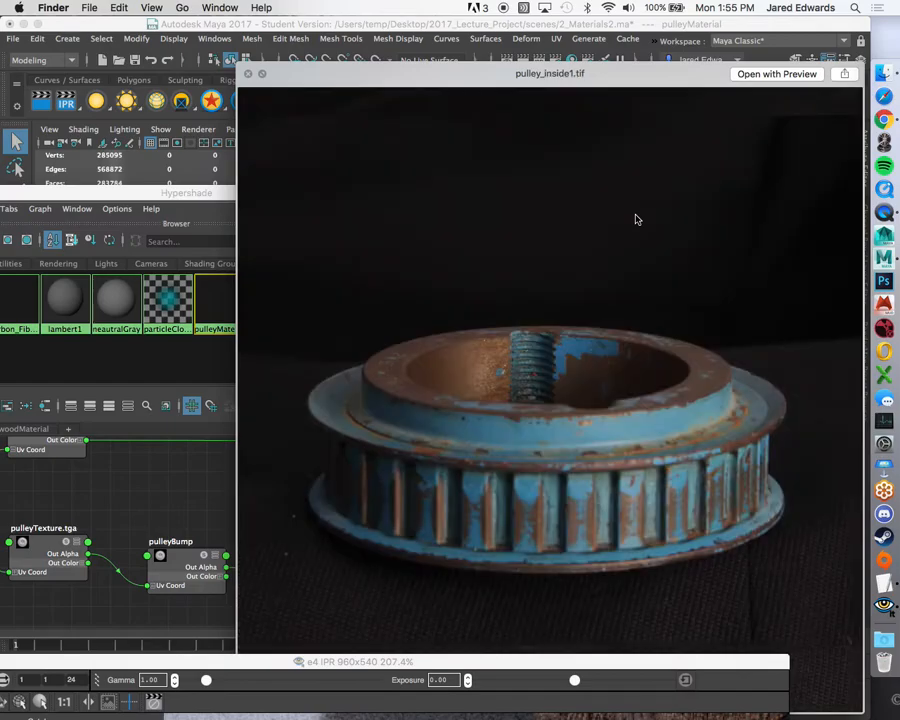
{"action": "key", "text": "Up"}
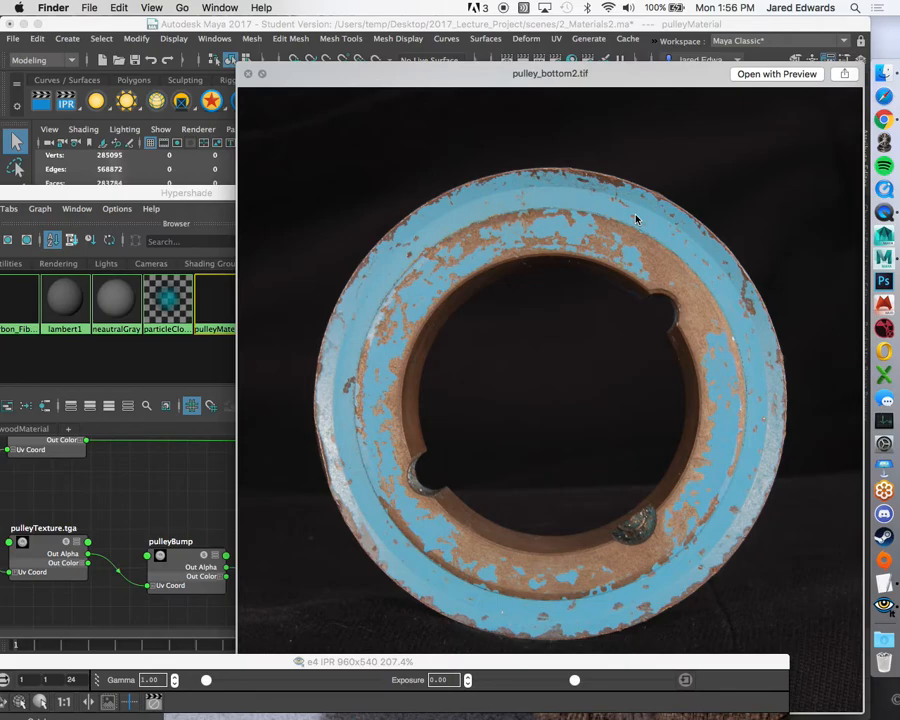
{"action": "key", "text": "Down"}
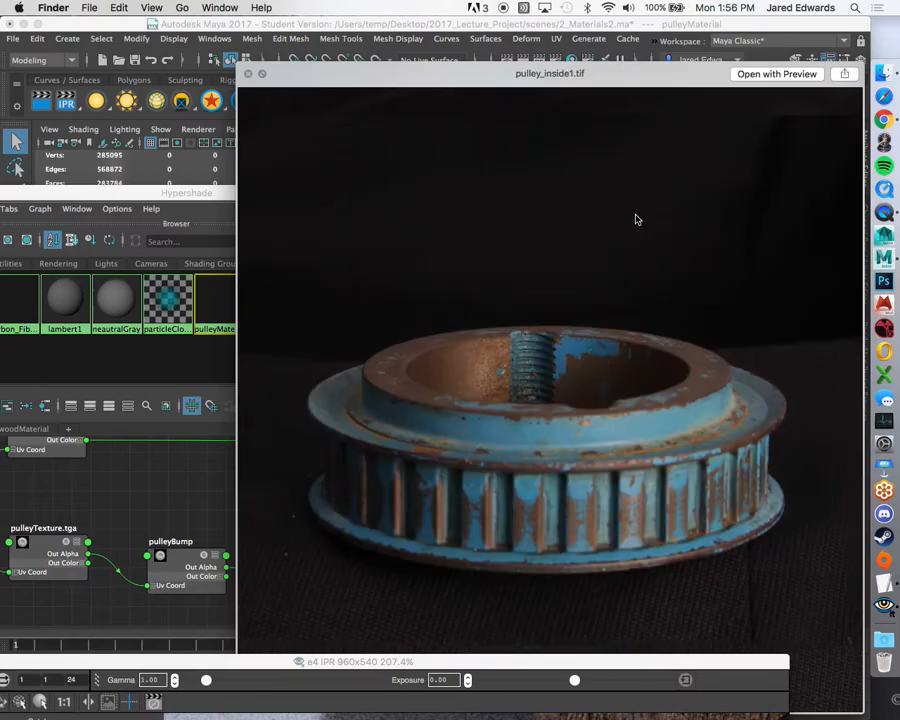
{"action": "key", "text": "Up"}
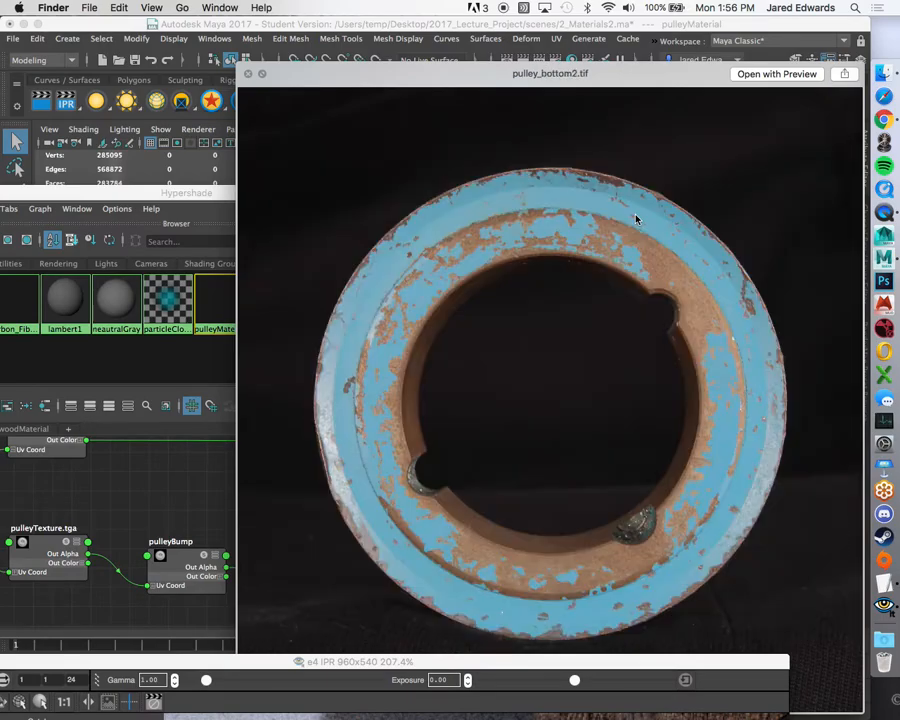
{"action": "key", "text": "Down"}
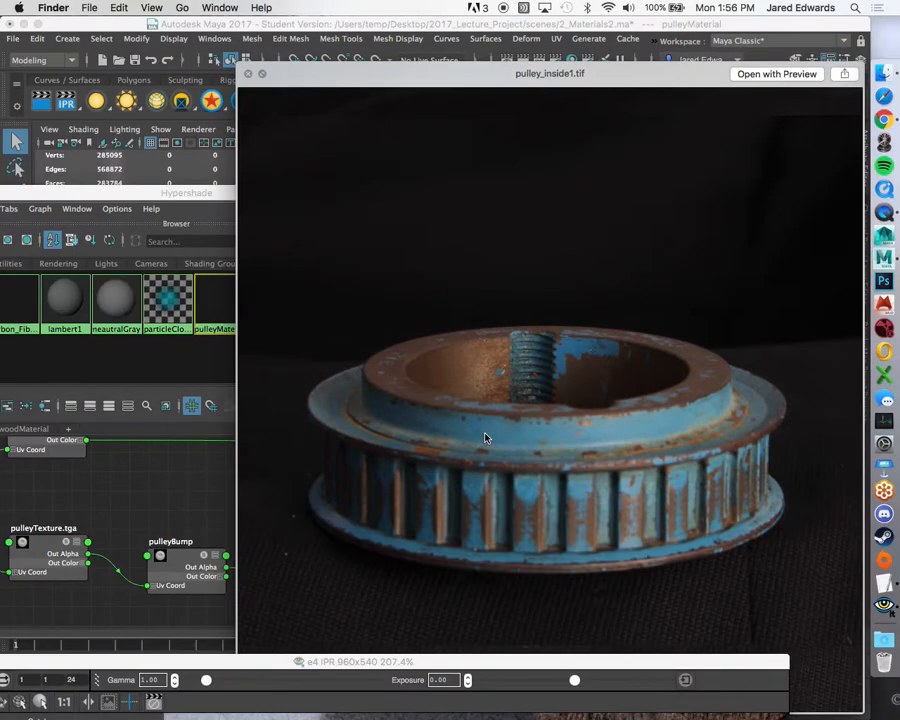
Close the pulley preview and examine the scraper_side1.tif and scraper_bottom1.tif reference photos.
{"action": "key", "text": "space"}
{"action": "left_click", "coordinate": [609, 297]}
{"action": "key", "text": "space"}
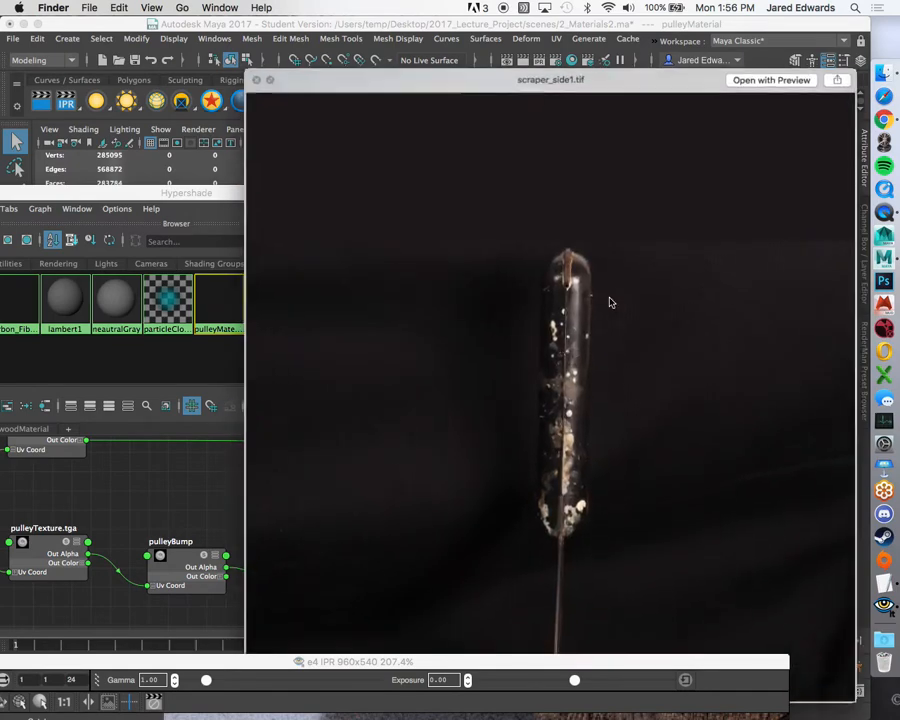
{"action": "key", "text": "space"}
{"action": "key", "text": "Down"}
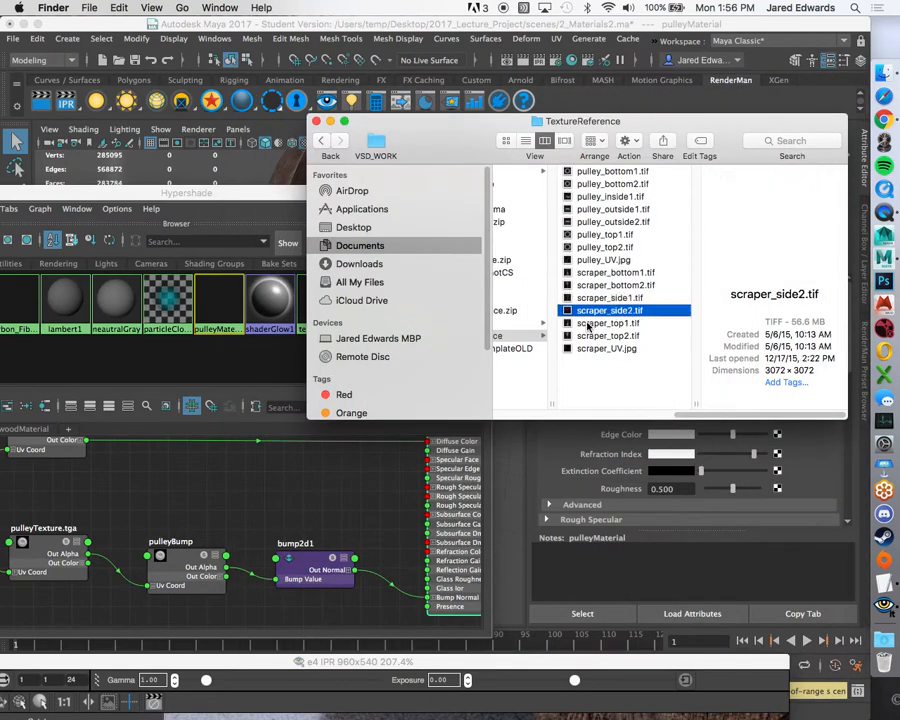
{"action": "key", "text": "Up"}
{"action": "key", "text": "Up"}
{"action": "key", "text": "Up"}
{"action": "key", "text": "space"}
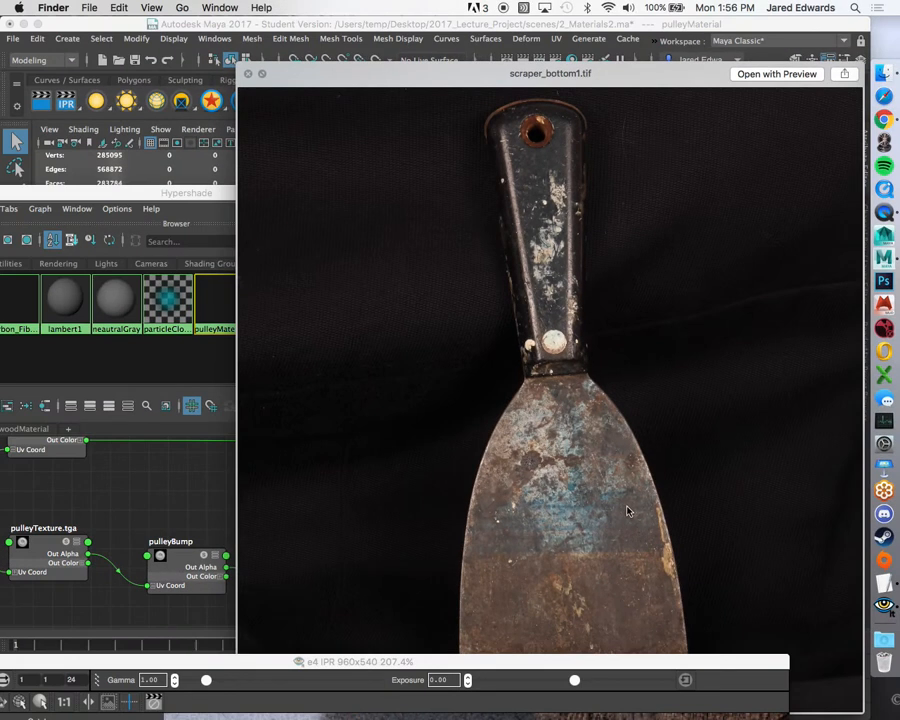
{"action": "key", "text": "space"}
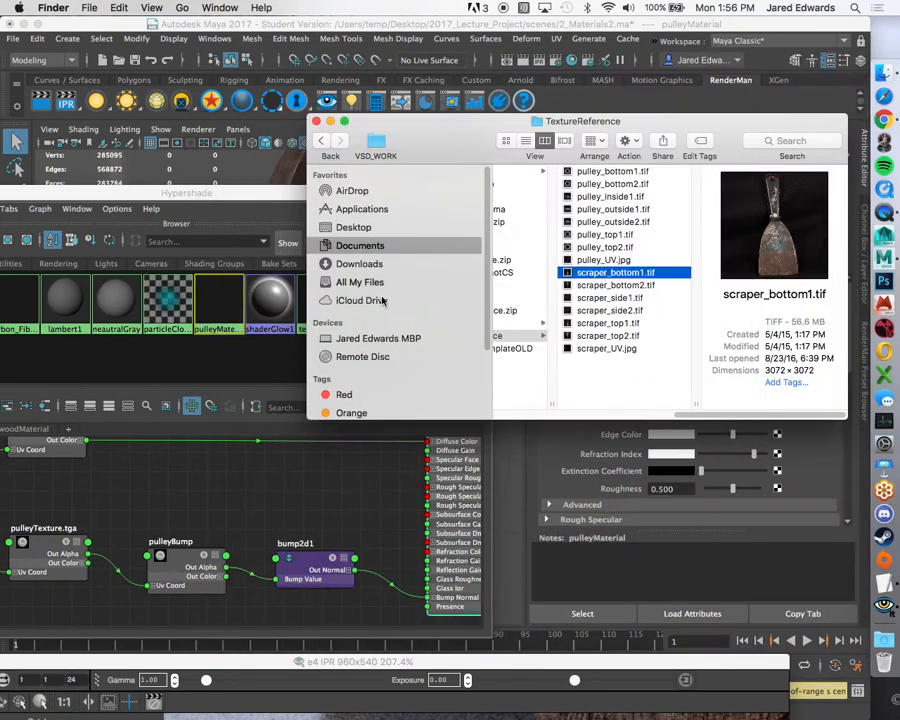
Switch to Maya, frame the pulleyTexture.tga and pulleyBump nodes beside the material's attributes, and check the pulley in the IPR render.
{"action": "left_click_drag", "start_coordinate": [419, 146], "coordinate": [495, 659]}
{"action": "left_click_drag", "start_coordinate": [349, 195], "coordinate": [393, 132]}
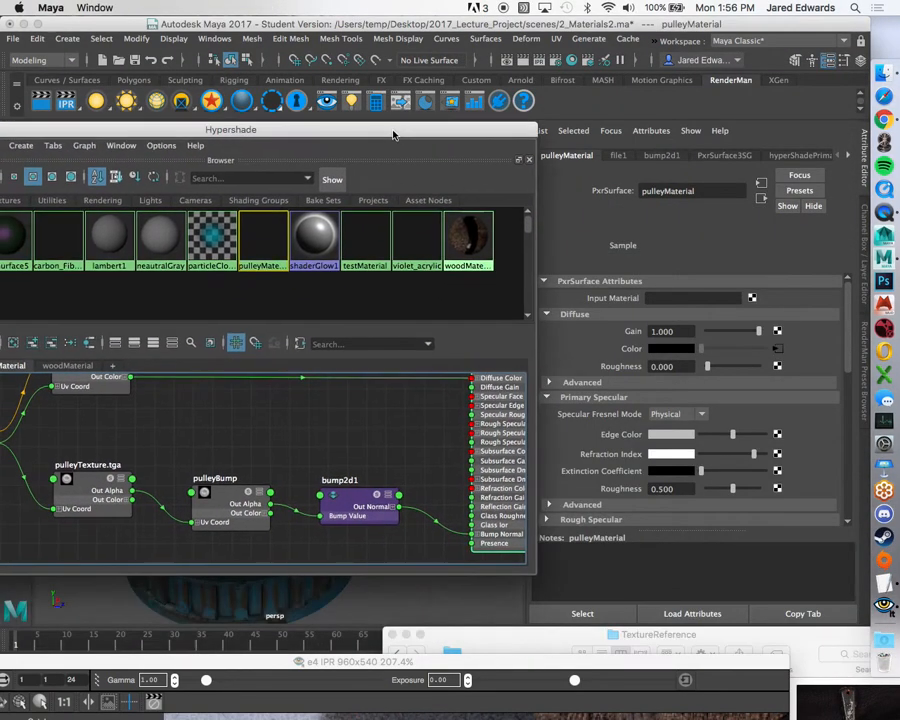
{"action": "middle_click_drag", "start_coordinate": [92, 483], "coordinate": [198, 445], "text": "alt"}
{"action": "right_click_drag", "start_coordinate": [198, 445], "coordinate": [241, 466], "text": "alt"}
{"action": "middle_click_drag", "start_coordinate": [435, 447], "coordinate": [416, 440], "text": "alt"}
{"action": "right_click_drag", "start_coordinate": [416, 440], "coordinate": [430, 450], "text": "alt"}
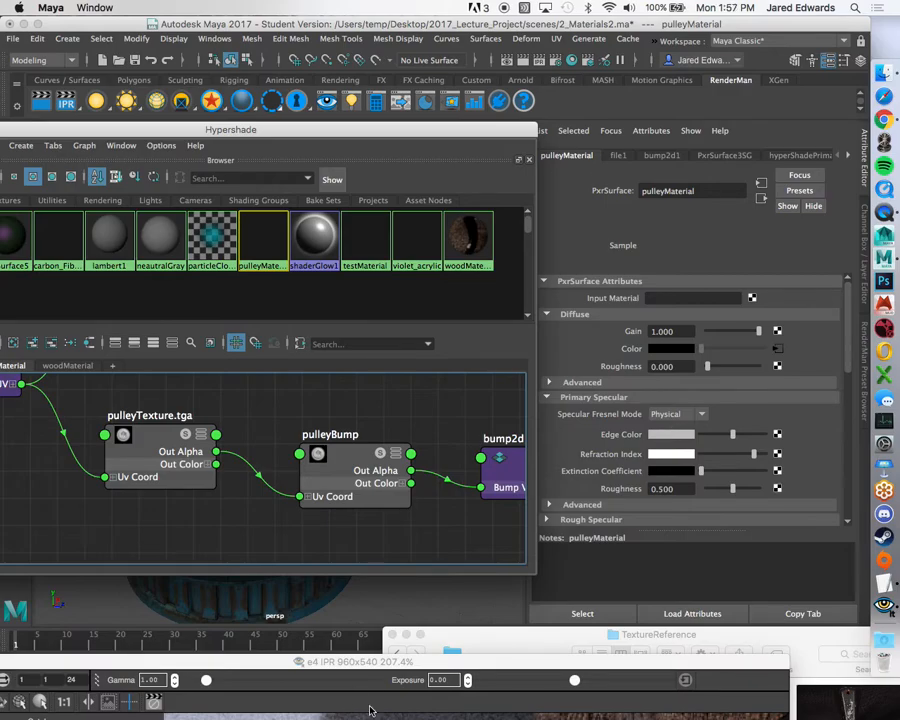
{"action": "left_click_drag", "start_coordinate": [386, 662], "coordinate": [407, 256]}
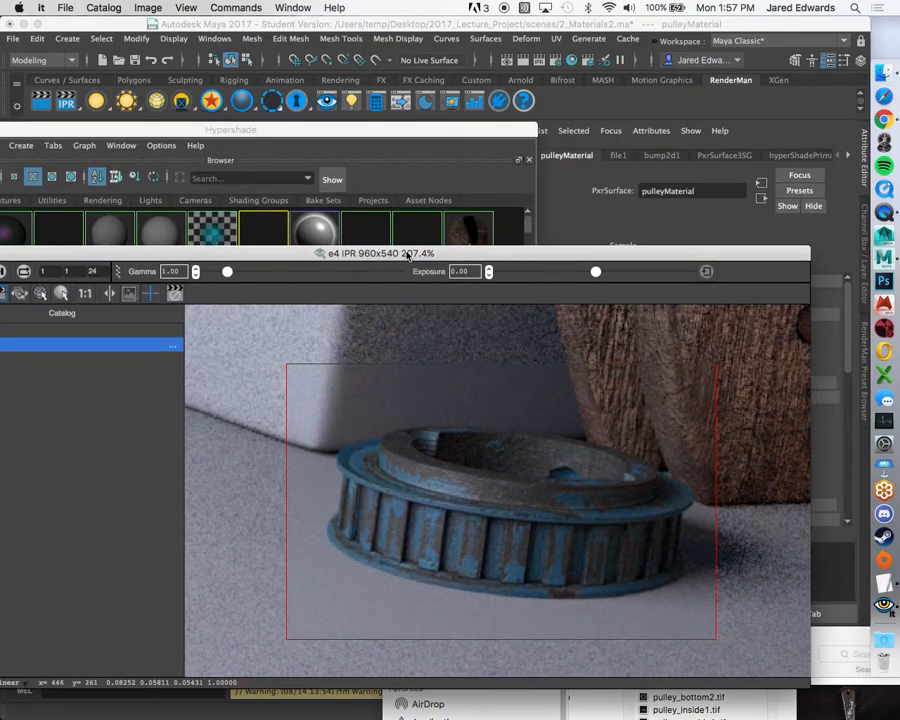
{"action": "left_click_drag", "start_coordinate": [407, 256], "coordinate": [407, 508]}
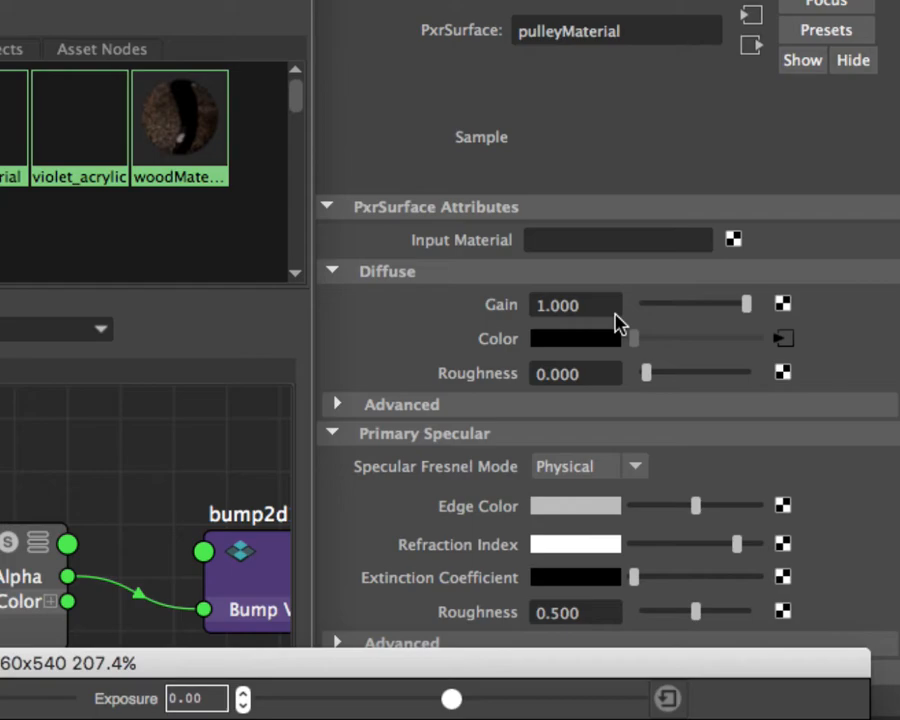
Set the Diffuse Gain of pulleyMaterial to 0.
{"action": "left_click", "coordinate": [600, 306]}
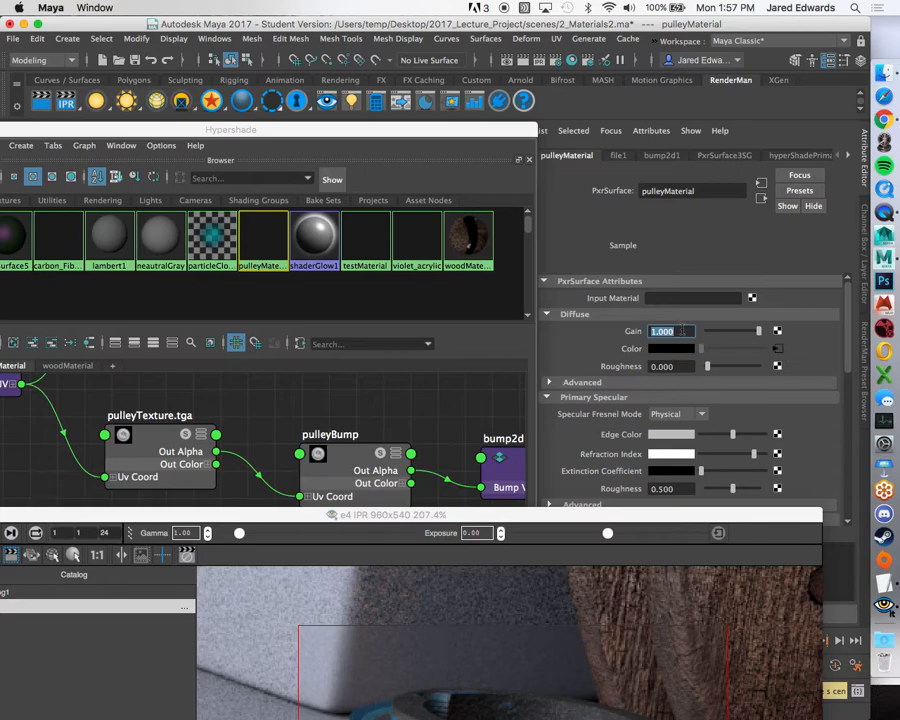
{"action": "type", "text": "0"}
{"action": "key", "text": "Return"}
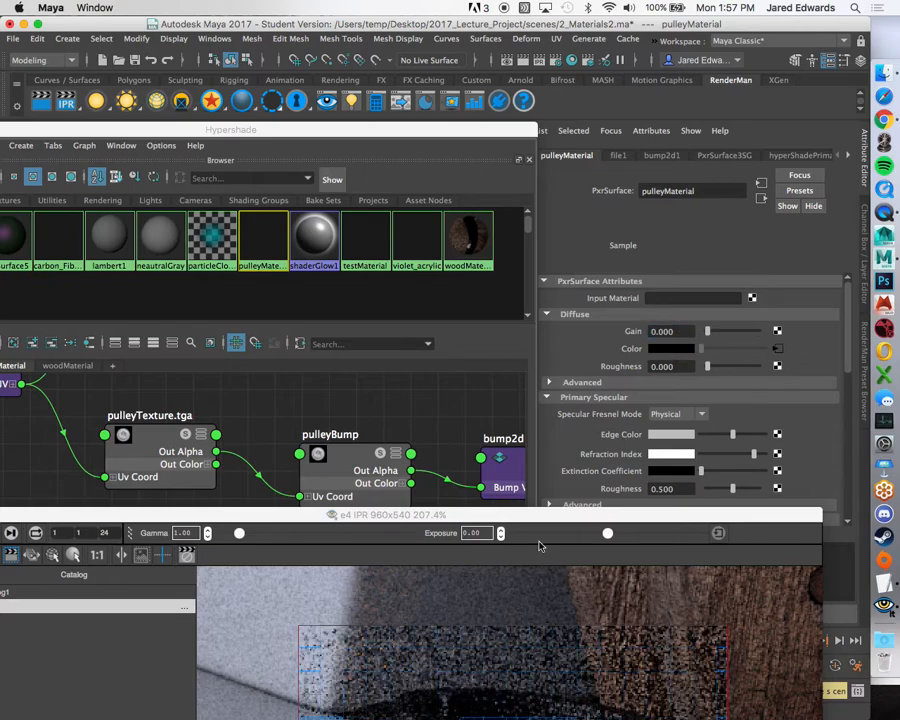
Examine the pulley's specular response up close in the IPR render, particularly along the rim and teeth.
{"action": "left_click_drag", "start_coordinate": [530, 517], "coordinate": [264, 145]}
{"action": "scroll", "coordinate": [228, 372], "scroll_direction": "up", "scroll_amount": 2}
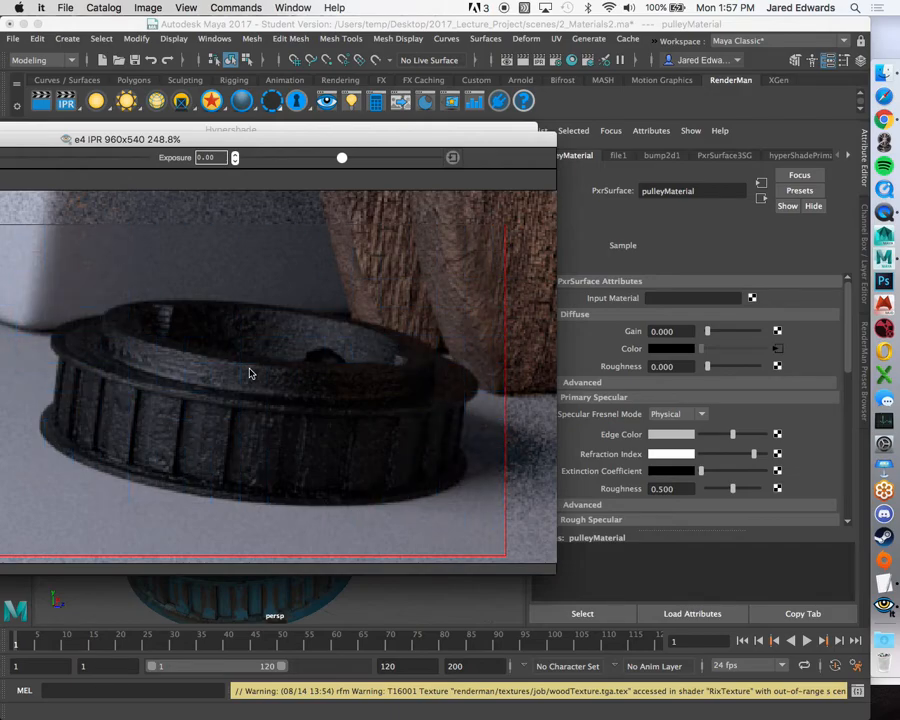
{"action": "scroll", "coordinate": [238, 404], "scroll_direction": "up", "scroll_amount": 1}
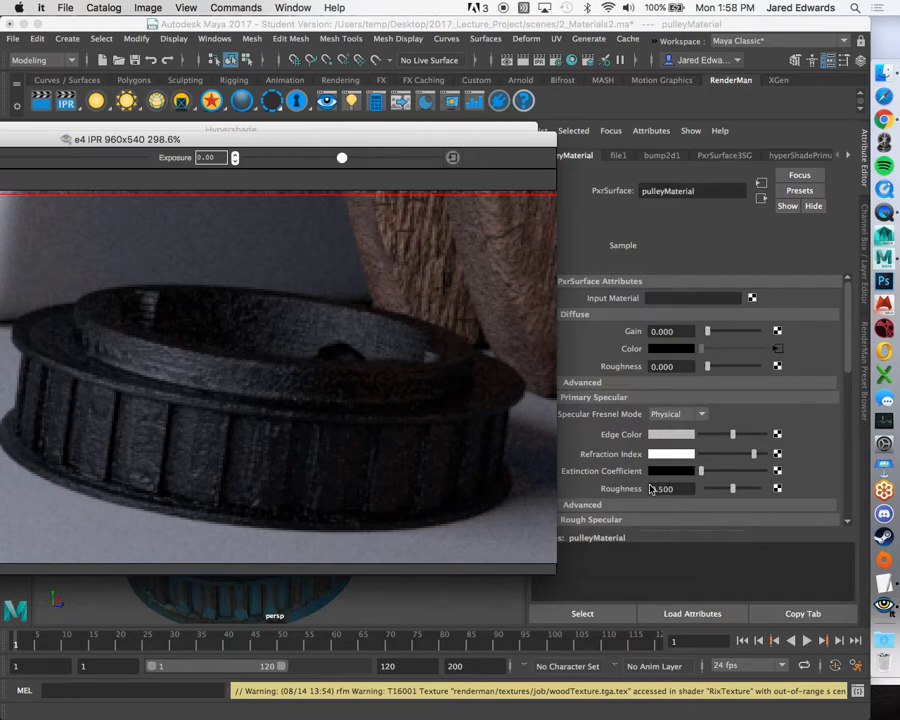
{"action": "scroll", "coordinate": [274, 393], "scroll_direction": "up", "scroll_amount": 1}
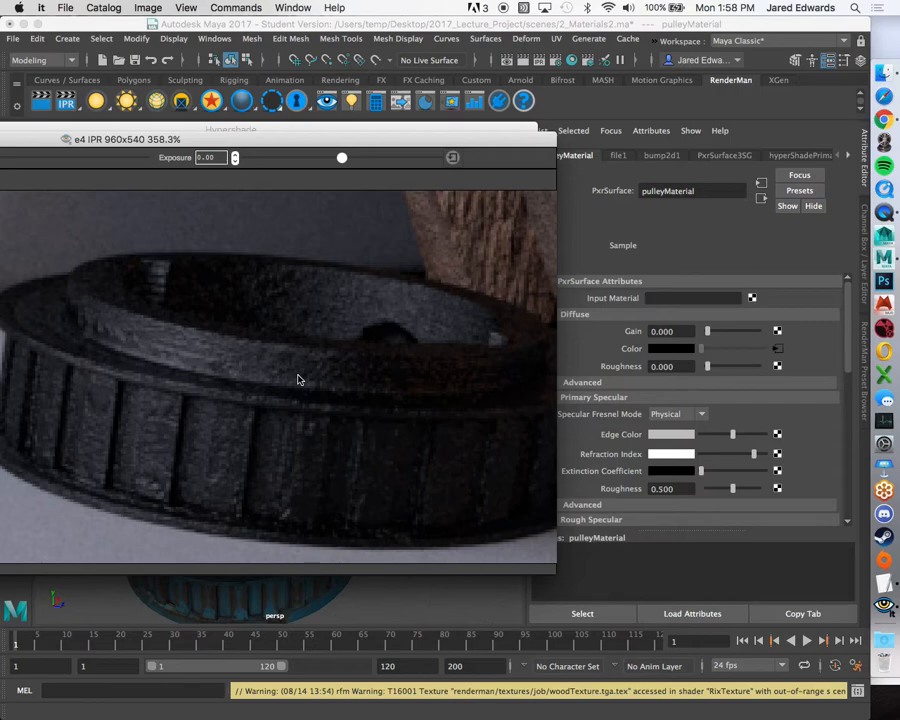
{"action": "scroll", "coordinate": [196, 429], "scroll_direction": "up", "scroll_amount": 2}
{"action": "middle_click_drag", "start_coordinate": [118, 414], "coordinate": [392, 440]}
{"action": "scroll", "coordinate": [268, 368], "scroll_direction": "up", "scroll_amount": 1}
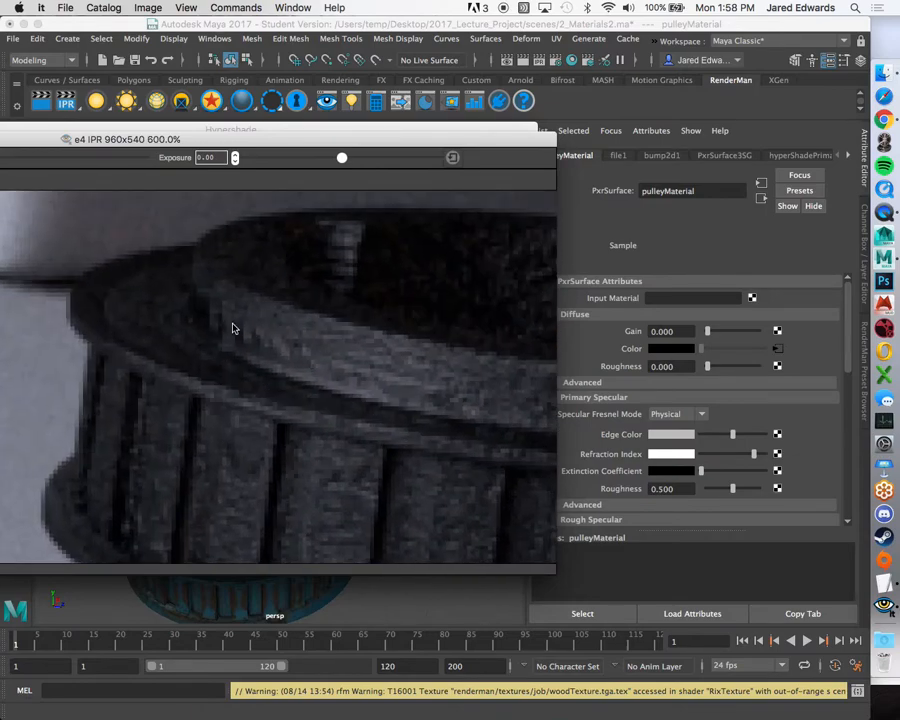
{"action": "scroll", "coordinate": [320, 382], "scroll_direction": "down", "scroll_amount": 6}
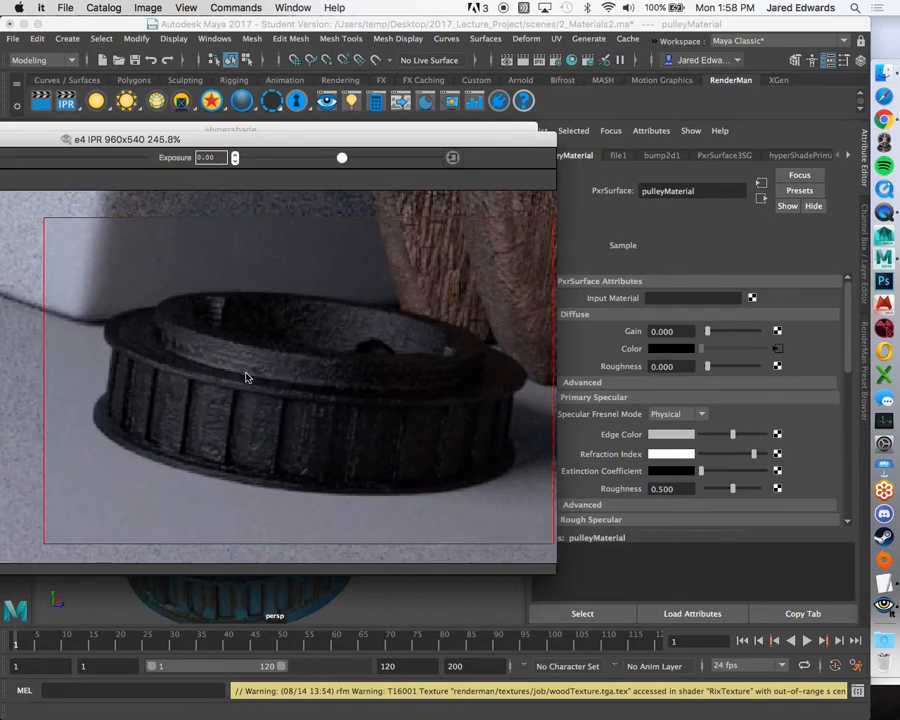
{"action": "left_click_drag", "start_coordinate": [408, 139], "coordinate": [408, 640]}
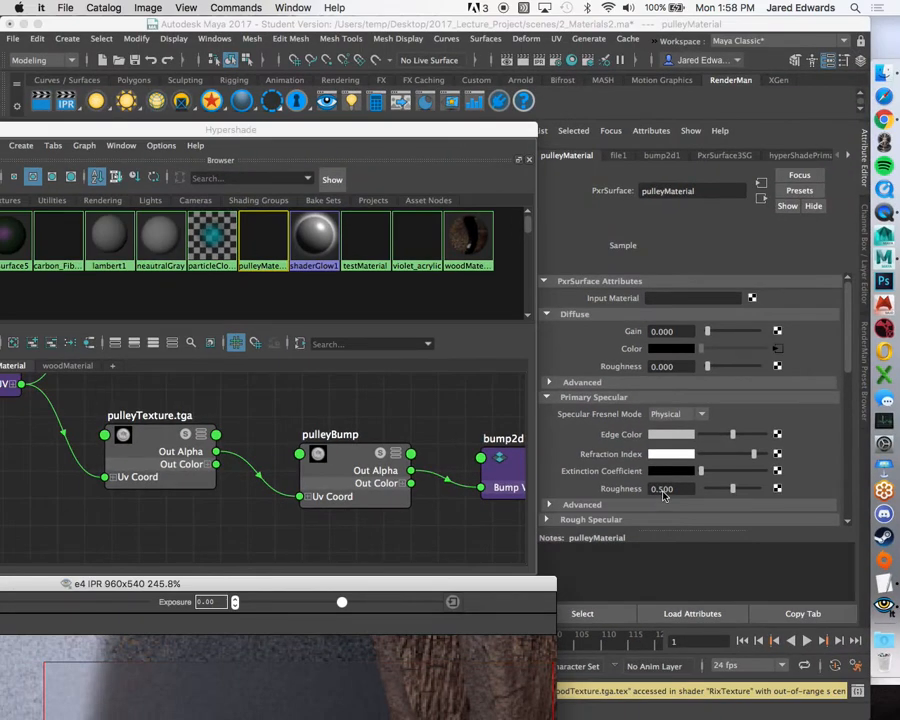
Check pulleyMaterial's Primary Specular Roughness against the pulley in the IPR render, then clear the selection.
{"action": "left_click", "coordinate": [667, 489]}
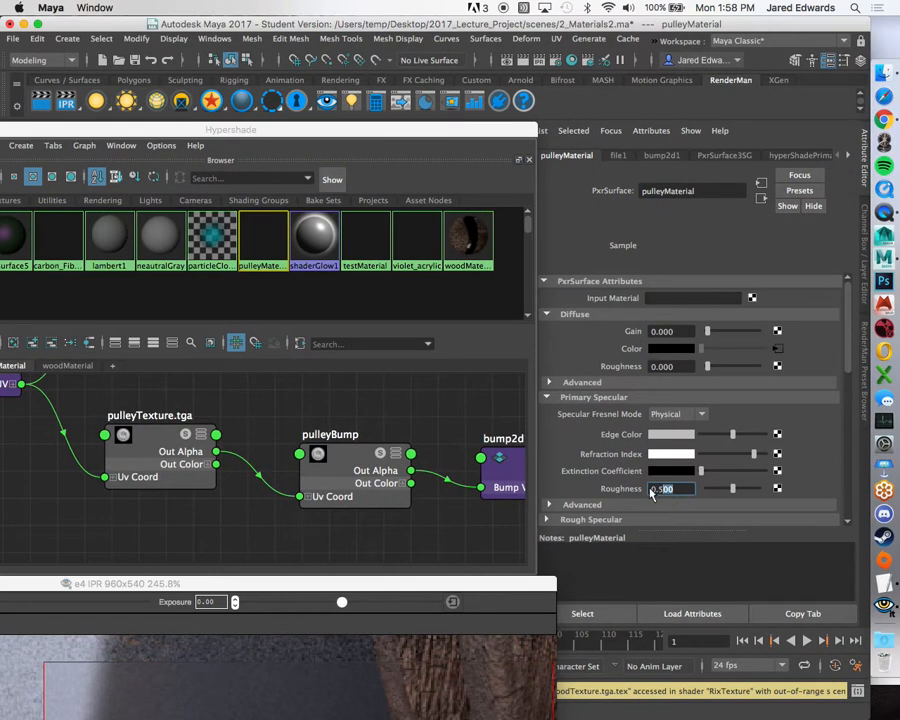
{"action": "left_click_drag", "start_coordinate": [684, 490], "coordinate": [510, 481]}
{"action": "left_click_drag", "start_coordinate": [460, 590], "coordinate": [677, 175]}
{"action": "left_click", "coordinate": [674, 494]}
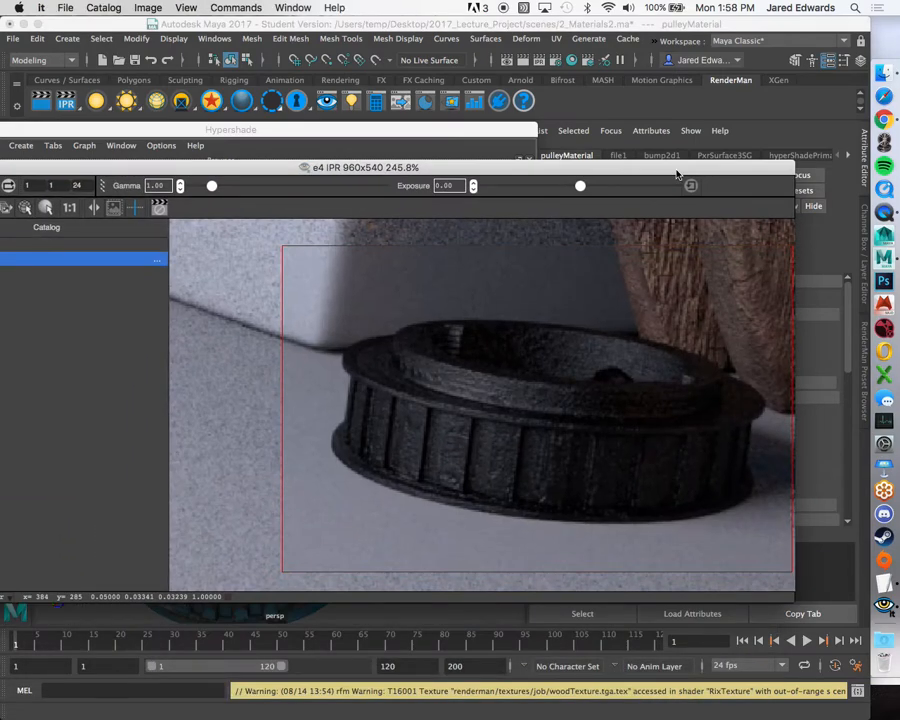
{"action": "left_click_drag", "start_coordinate": [675, 175], "coordinate": [655, 575]}
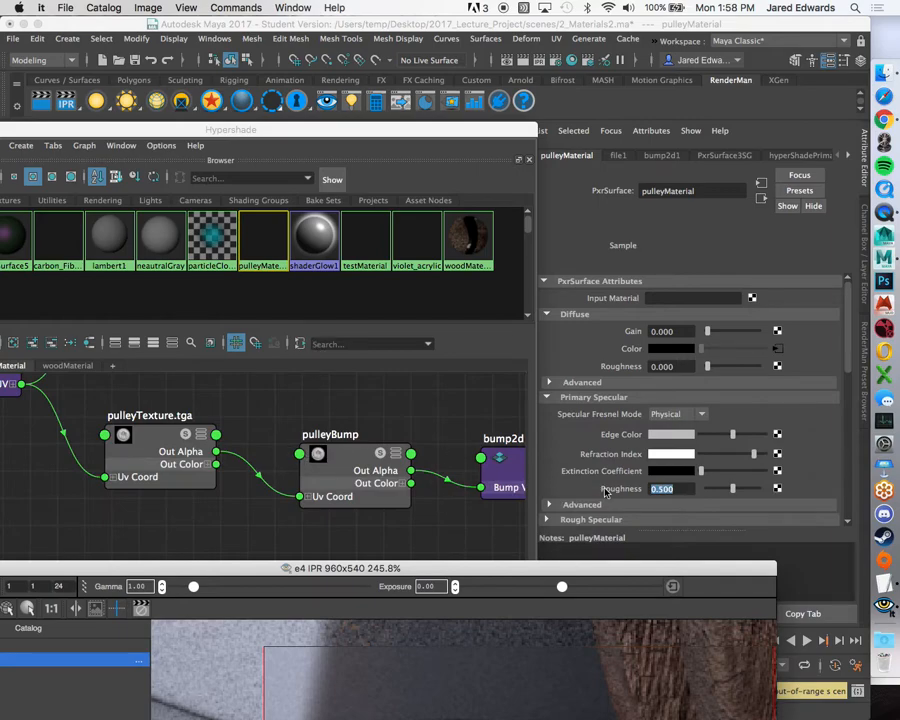
{"action": "left_click", "coordinate": [363, 422]}
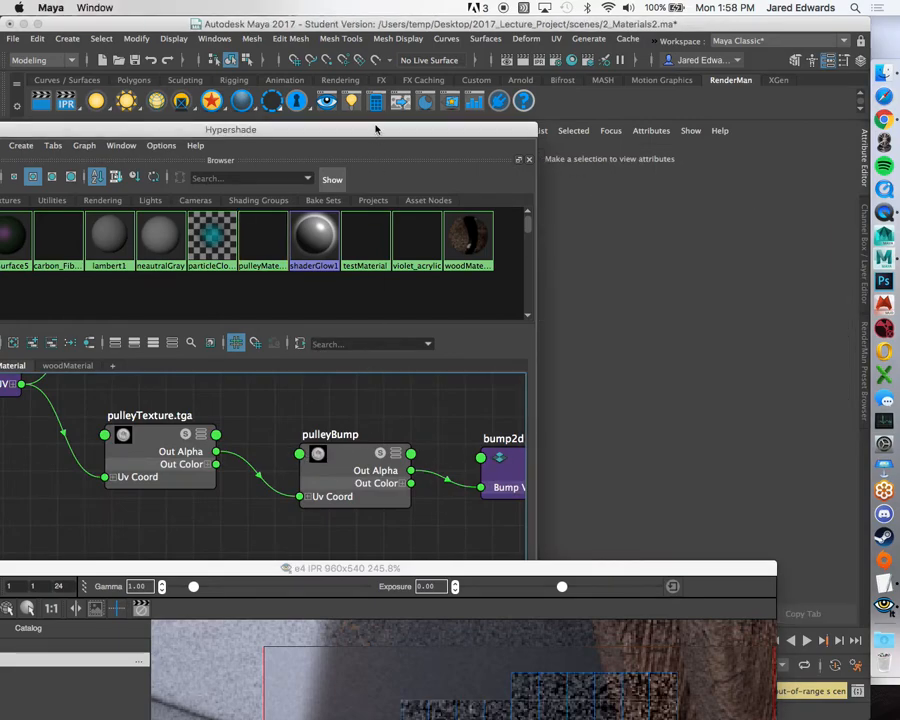
Inspect the pulleyTexture.tga and pulleyBump nodes in the Hypershade, including pulleyBump's individual UV Coord inputs.
{"action": "left_click_drag", "start_coordinate": [374, 128], "coordinate": [498, 89]}
{"action": "scroll", "coordinate": [396, 412], "scroll_direction": "up", "scroll_amount": 3}
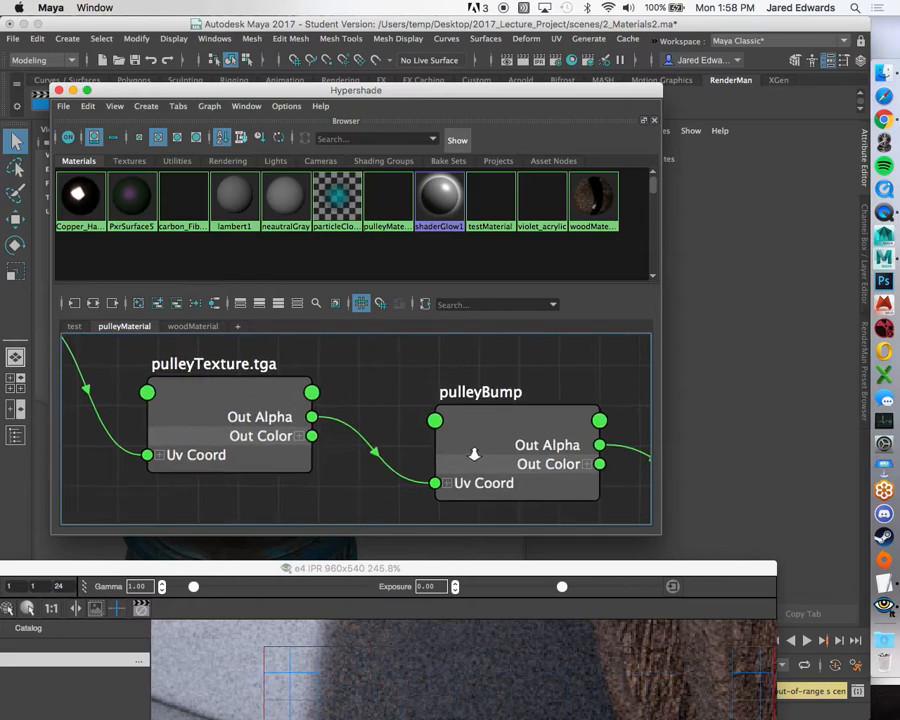
{"action": "scroll", "coordinate": [380, 432], "scroll_direction": "down", "scroll_amount": 3}
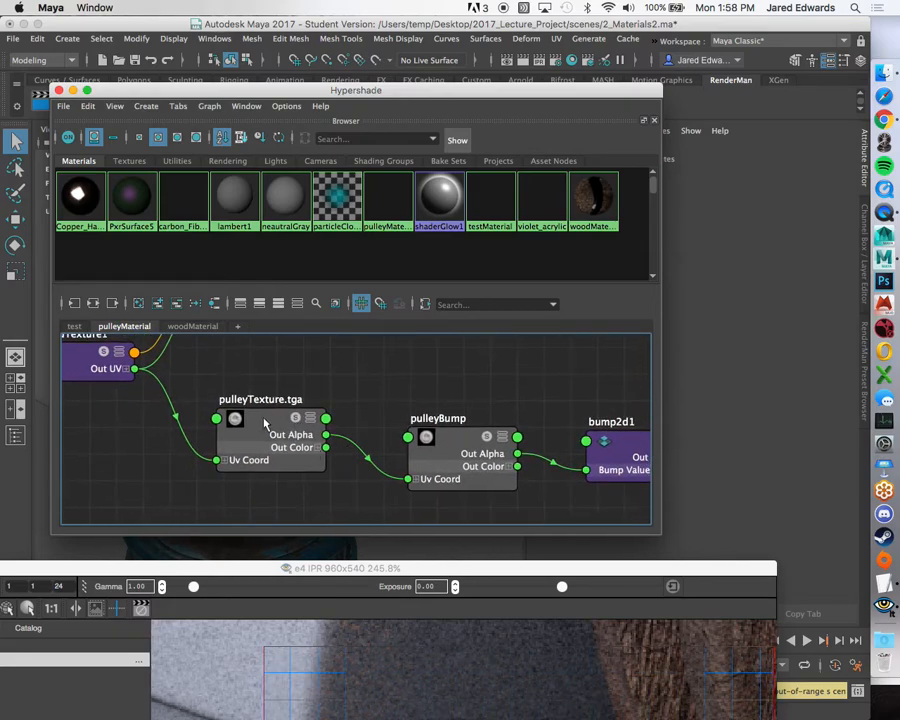
{"action": "left_click", "coordinate": [285, 425]}
{"action": "left_click", "coordinate": [459, 449]}
{"action": "scroll", "coordinate": [490, 488], "scroll_direction": "up", "scroll_amount": 1}
{"action": "left_click", "coordinate": [397, 472]}
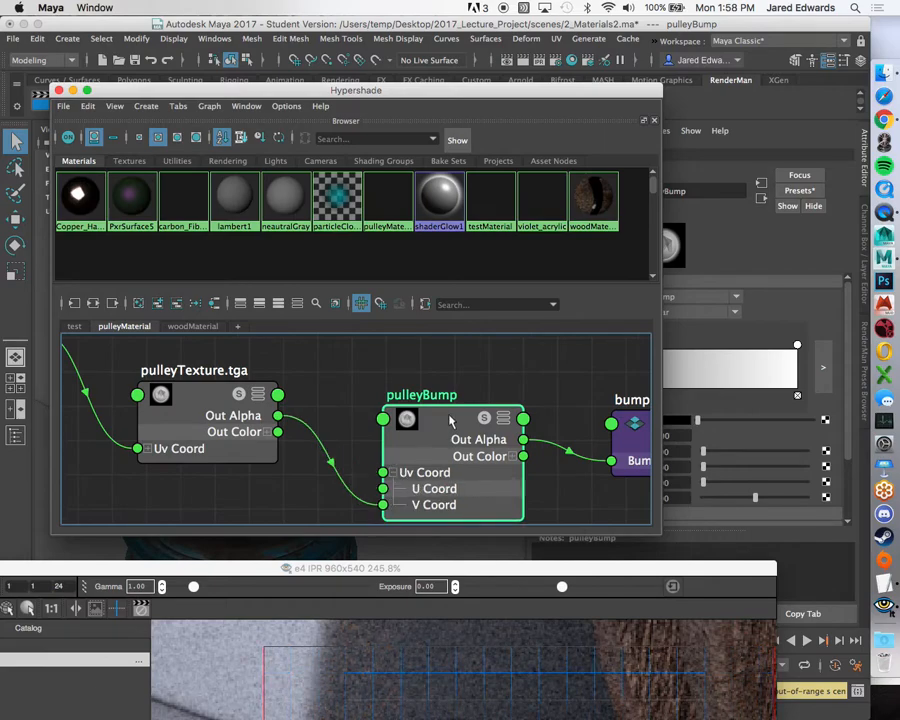
{"action": "left_click", "coordinate": [393, 473]}
Reposition the pulleyBump node slightly higher, roughly level with pulleyTexture.tga in the pulleyMaterial network.
{"action": "scroll", "coordinate": [336, 422], "scroll_direction": "down", "scroll_amount": 1}
{"action": "middle_click_drag", "start_coordinate": [336, 422], "coordinate": [343, 432], "text": "alt"}
{"action": "scroll", "coordinate": [343, 432], "scroll_direction": "down", "scroll_amount": 1}
{"action": "mouse_move", "coordinate": [384, 456]}
{"action": "left_mouse_down"}
{"action": "mouse_move", "coordinate": [369, 449]}
{"action": "mouse_move", "coordinate": [398, 431]}
{"action": "mouse_move", "coordinate": [406, 470]}
{"action": "mouse_move", "coordinate": [368, 452]}
{"action": "left_mouse_up"}
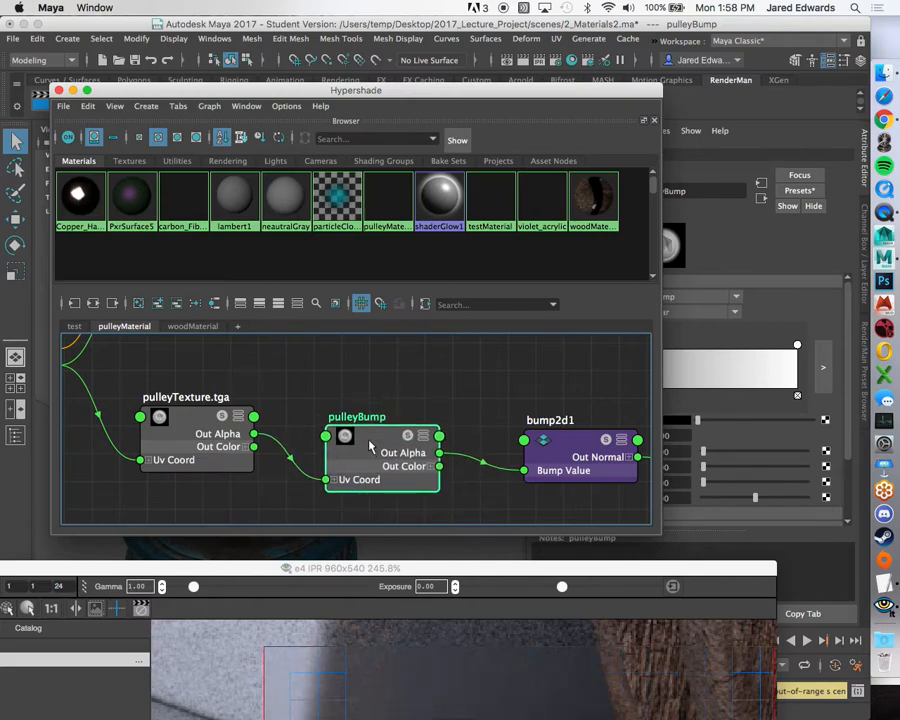
{"action": "left_click_drag", "start_coordinate": [372, 430], "coordinate": [365, 407]}
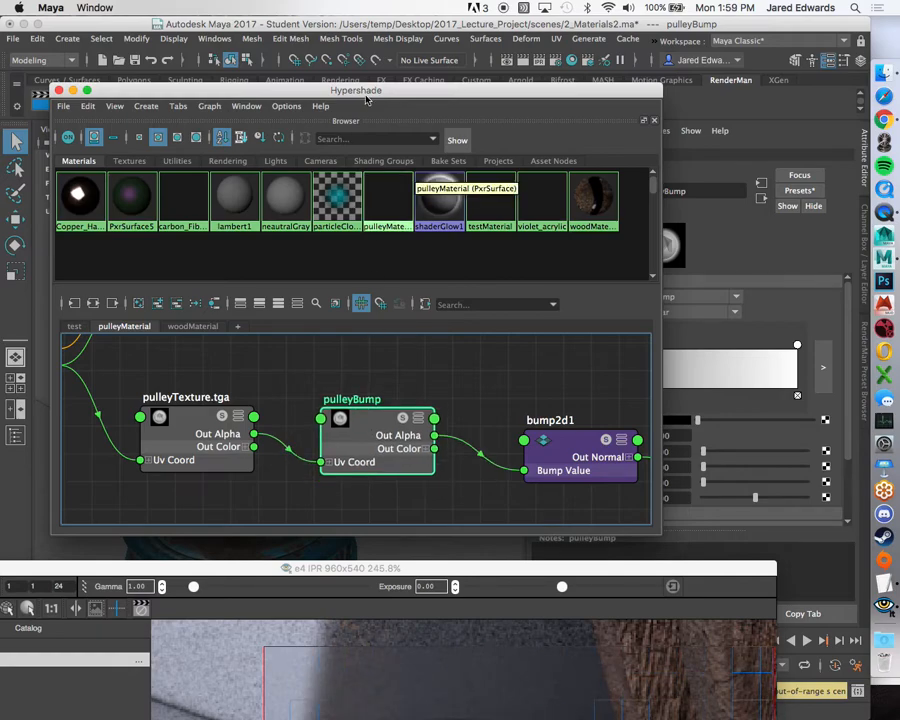
Duplicate the pulleyBump ramp in the pulleyMaterial network, keeping the copy just below the original.
{"action": "left_click_drag", "start_coordinate": [367, 94], "coordinate": [406, 58]}
{"action": "right_click_drag", "start_coordinate": [436, 378], "coordinate": [429, 408], "text": "alt"}
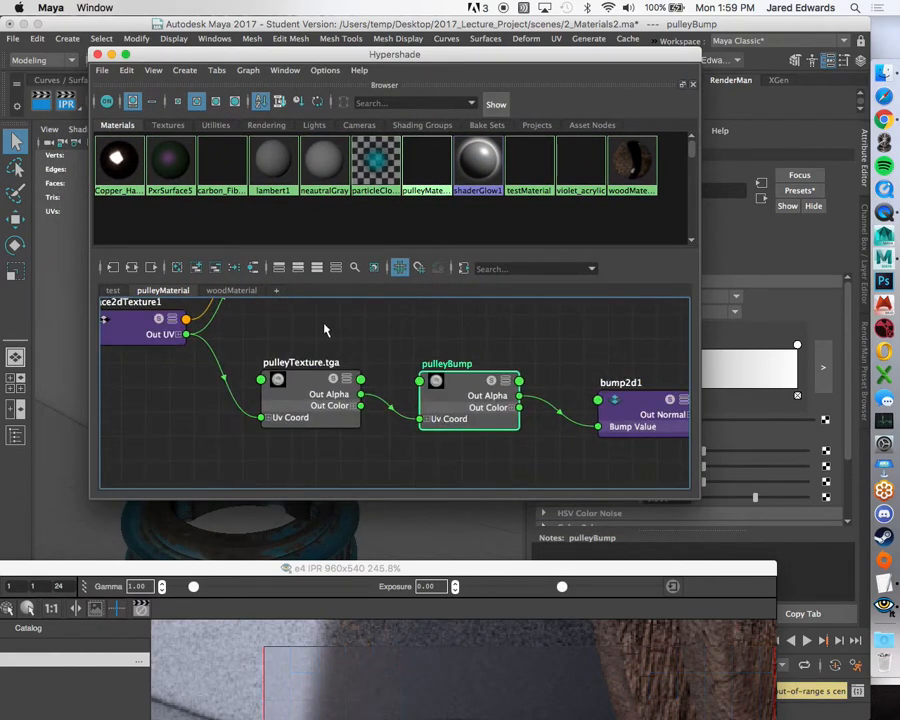
{"action": "left_click", "coordinate": [251, 231]}
{"action": "left_click", "coordinate": [388, 442]}
{"action": "middle_click_drag", "start_coordinate": [387, 434], "coordinate": [381, 407], "text": "alt"}
{"action": "right_click_drag", "start_coordinate": [381, 407], "coordinate": [384, 427], "text": "alt"}
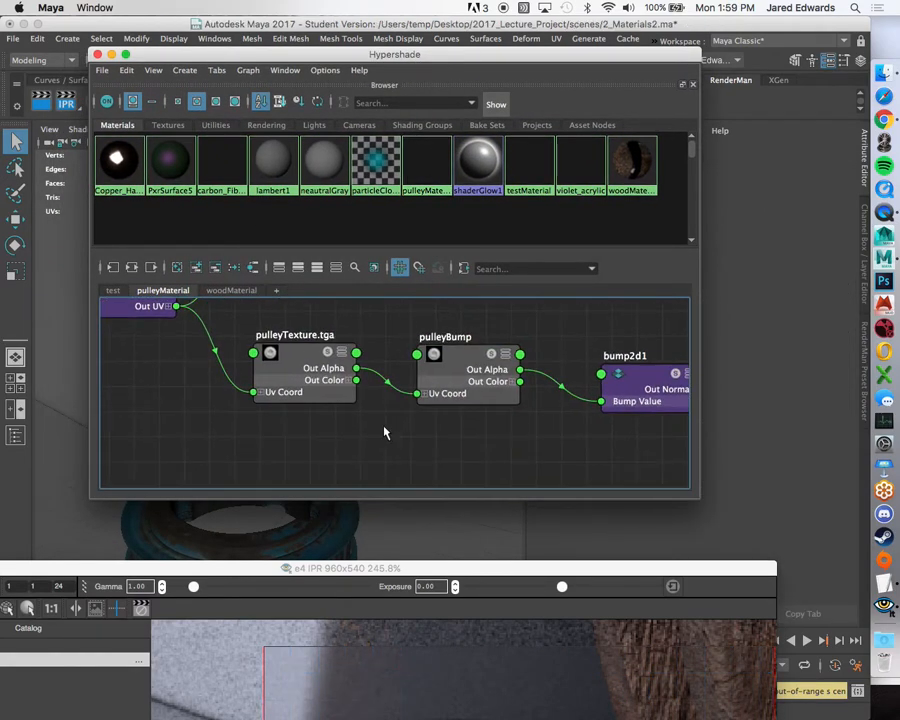
{"action": "left_click", "coordinate": [458, 353]}
{"action": "left_click_drag", "start_coordinate": [550, 57], "coordinate": [474, 63]}
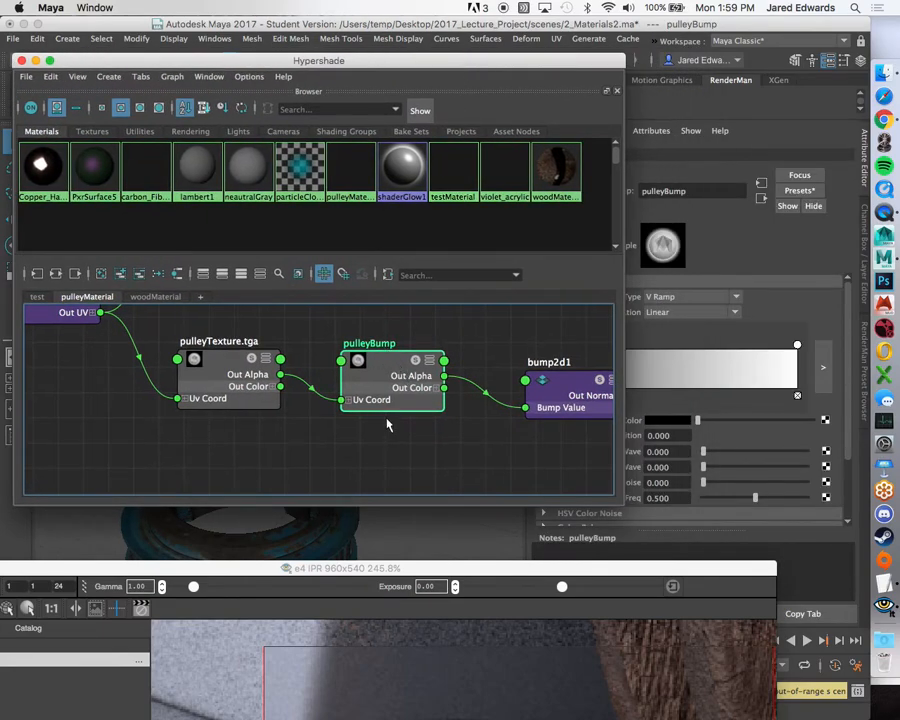
{"action": "key", "text": "ctrl+d"}
{"action": "left_click_drag", "start_coordinate": [120, 412], "coordinate": [389, 465]}
{"action": "right_click_drag", "start_coordinate": [389, 465], "coordinate": [426, 478], "text": "alt"}
{"action": "middle_click_drag", "start_coordinate": [426, 478], "coordinate": [429, 448], "text": "alt"}
{"action": "middle_click_drag", "start_coordinate": [380, 423], "coordinate": [368, 432], "text": "alt"}
Rename the duplicated ramp pulleyRoughness.
{"action": "left_click", "coordinate": [382, 352]}
{"action": "left_click_drag", "start_coordinate": [346, 46], "coordinate": [254, 23]}
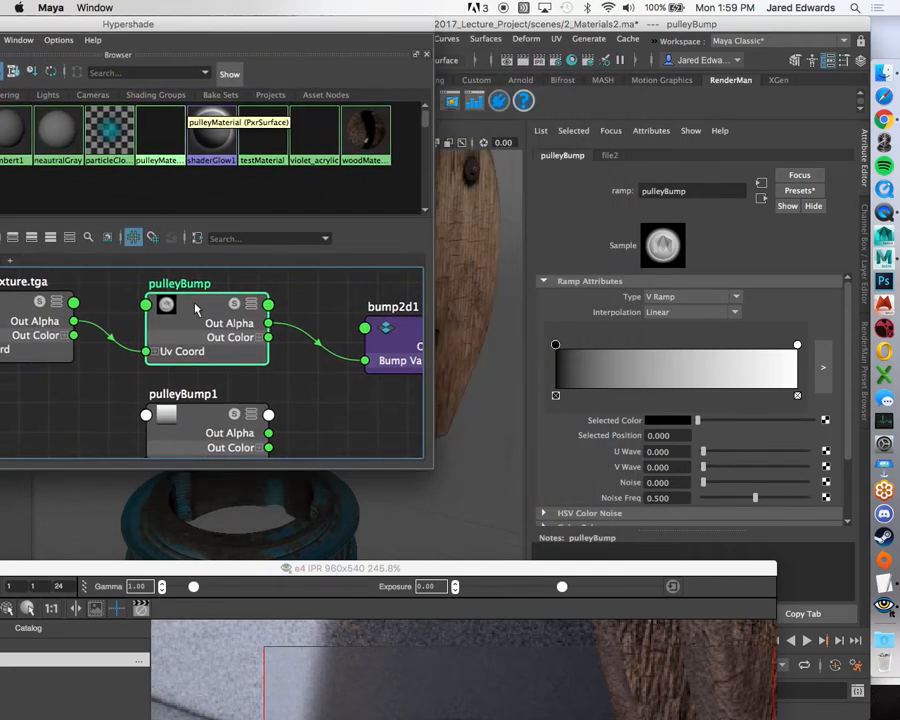
{"action": "scroll", "coordinate": [197, 320], "scroll_direction": "up", "scroll_amount": 3}
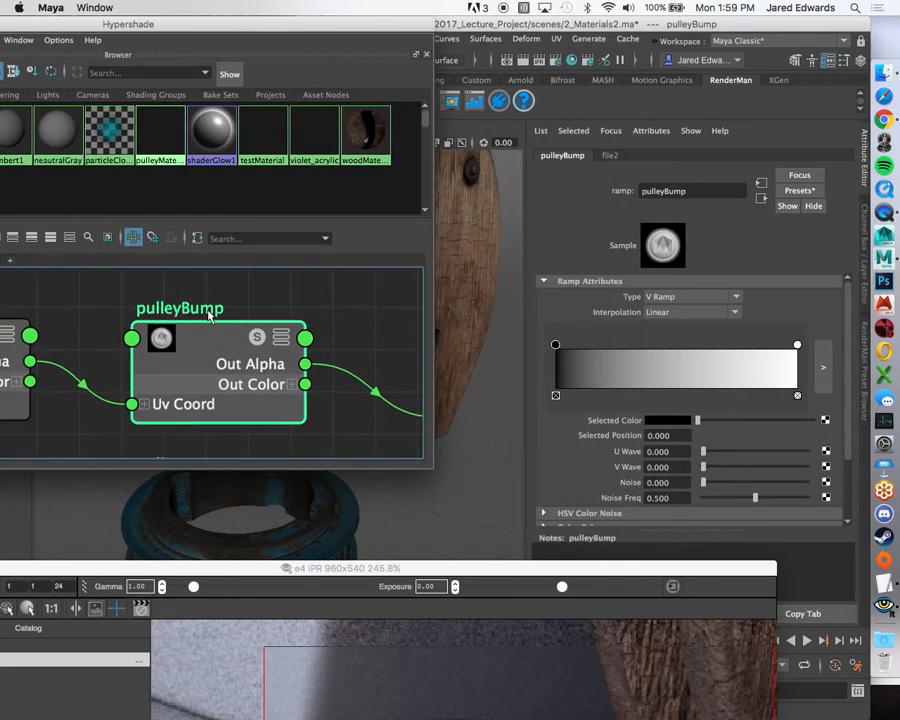
{"action": "key", "text": "ctrl+d"}
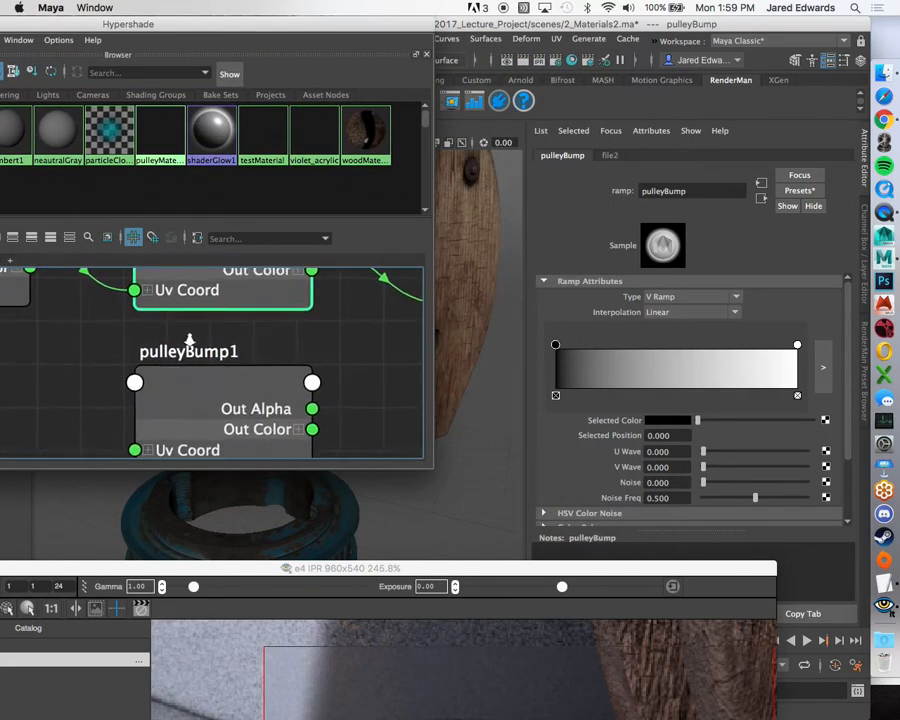
{"action": "double_click", "coordinate": [190, 340]}
{"action": "left_click", "coordinate": [215, 344]}
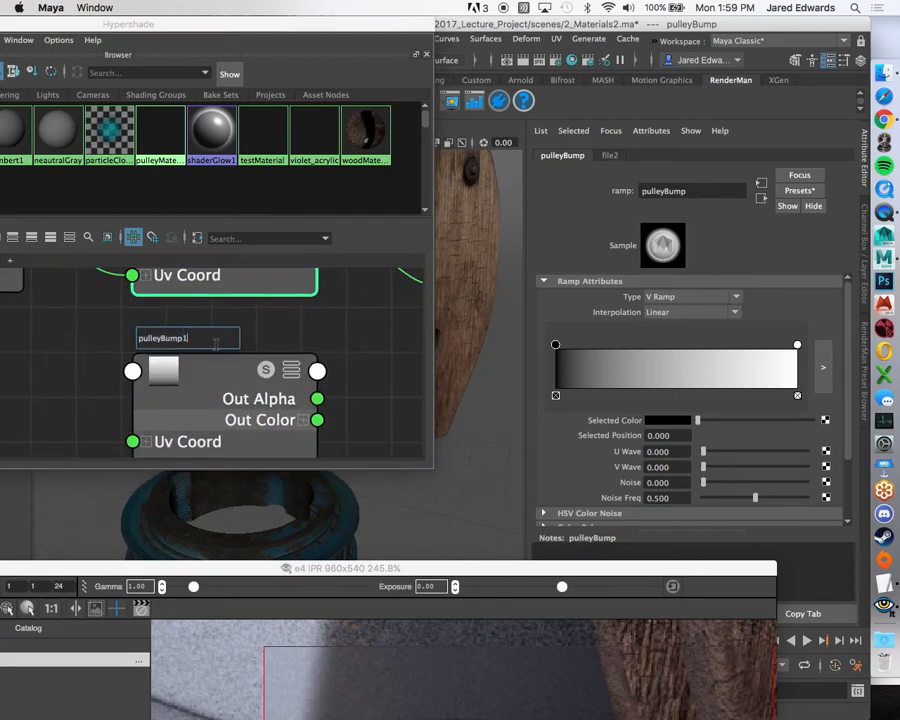
{"action": "type", "text": "pulleyRoughness"}
{"action": "key", "text": "Return"}
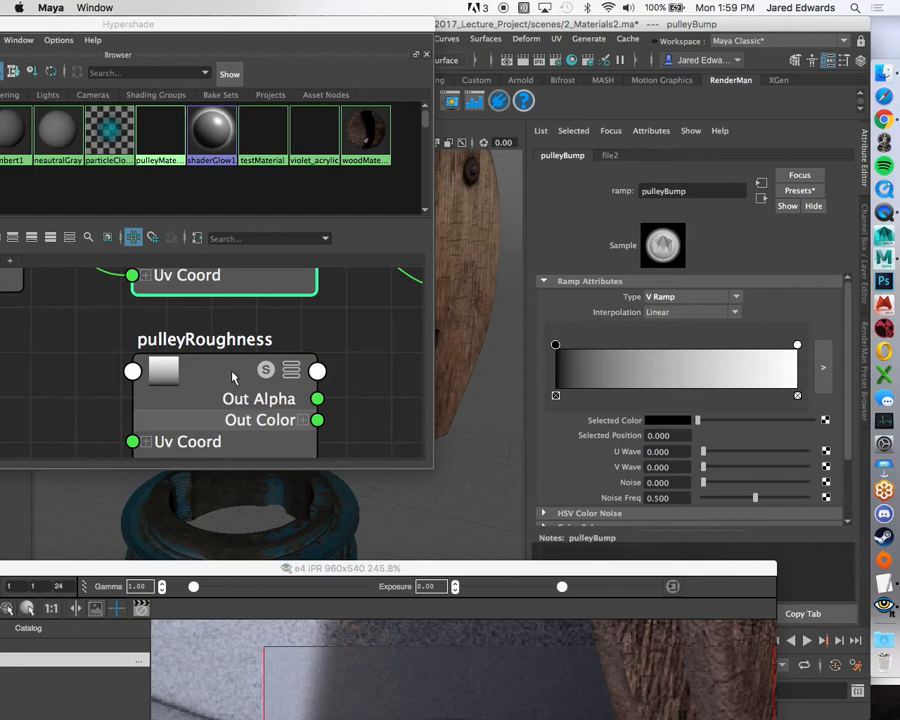
Expand pulleyRoughness's Uv Coord and connect pulleyTexture.tga's Out Alpha to its V Coord.
{"action": "scroll", "coordinate": [232, 376], "scroll_direction": "down", "scroll_amount": 3}
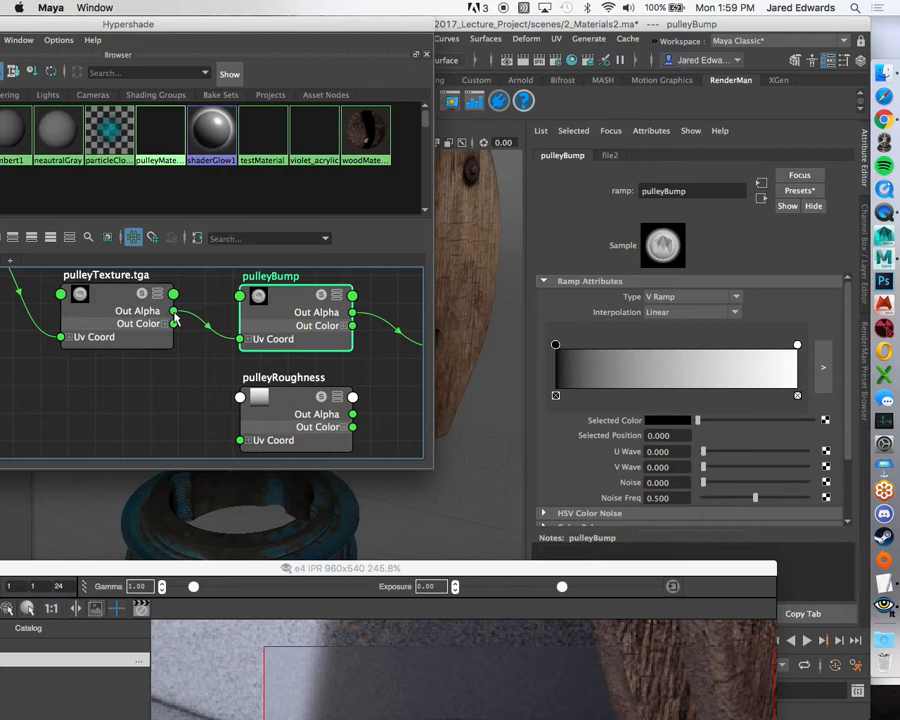
{"action": "left_click", "coordinate": [248, 440]}
{"action": "middle_click_drag", "start_coordinate": [220, 406], "coordinate": [202, 377], "text": "alt"}
{"action": "left_click_drag", "start_coordinate": [310, 27], "coordinate": [458, 53]}
{"action": "scroll", "coordinate": [341, 384], "scroll_direction": "up", "scroll_amount": 3}
{"action": "middle_click_drag", "start_coordinate": [341, 384], "coordinate": [299, 456], "text": "alt"}
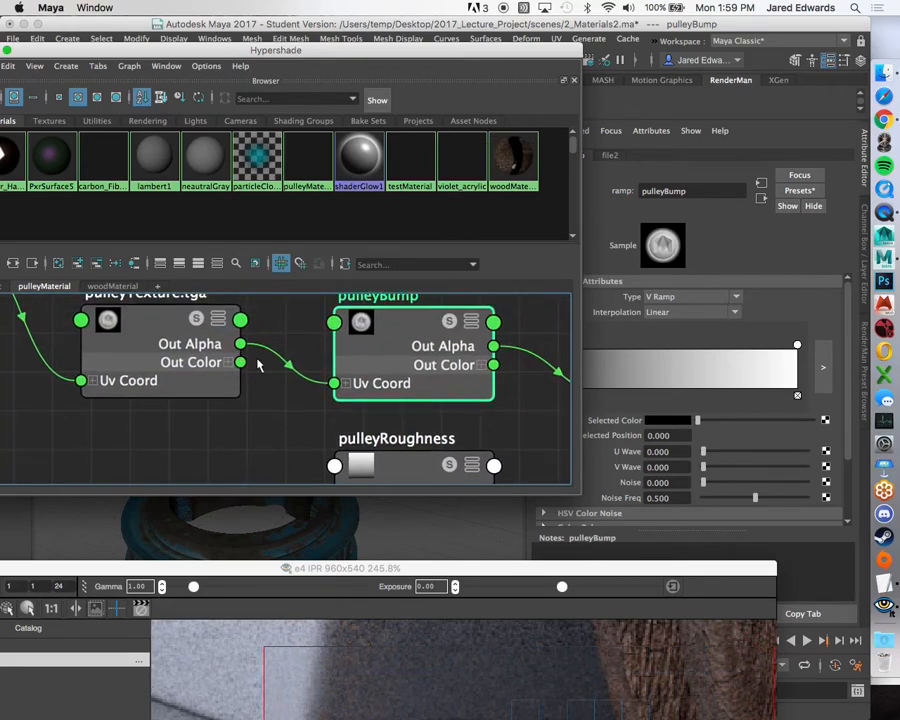
{"action": "scroll", "coordinate": [240, 352], "scroll_direction": "down", "scroll_amount": 1}
{"action": "left_click_drag", "start_coordinate": [229, 314], "coordinate": [282, 453]}
{"action": "middle_click_drag", "start_coordinate": [282, 453], "coordinate": [256, 430], "text": "alt"}
{"action": "scroll", "coordinate": [219, 345], "scroll_direction": "down", "scroll_amount": 1}
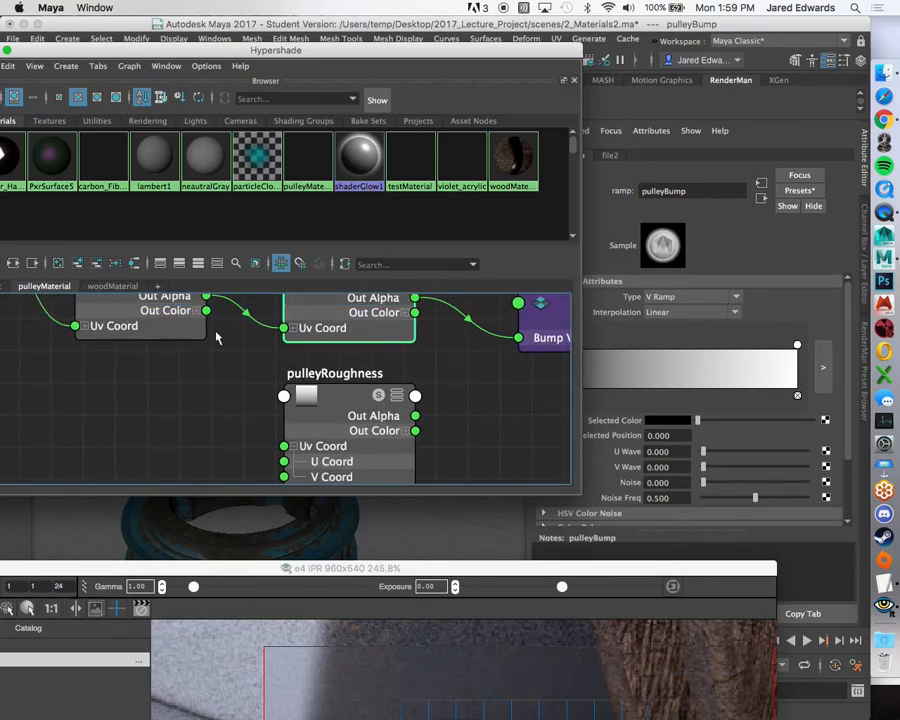
{"action": "left_click_drag", "start_coordinate": [206, 297], "coordinate": [284, 477]}
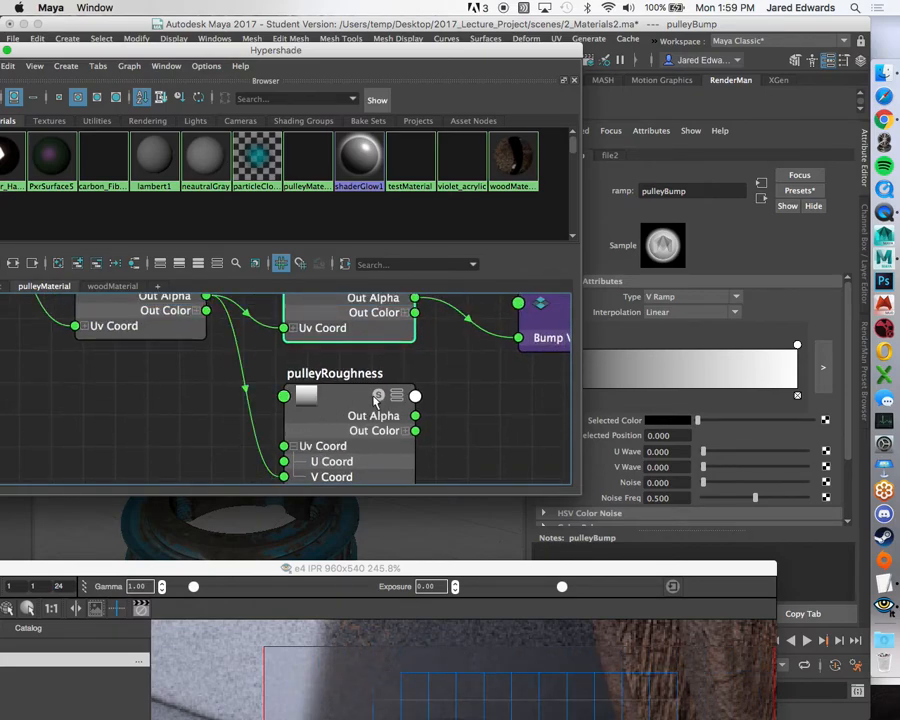
{"action": "scroll", "coordinate": [331, 406], "scroll_direction": "down", "scroll_amount": 2}
{"action": "mouse_move", "coordinate": [329, 388]}
{"action": "middle_mouse_down", "text": "alt"}
{"action": "mouse_move", "coordinate": [332, 408]}
{"action": "mouse_move", "coordinate": [320, 405]}
{"action": "middle_mouse_up", "text": "alt"}
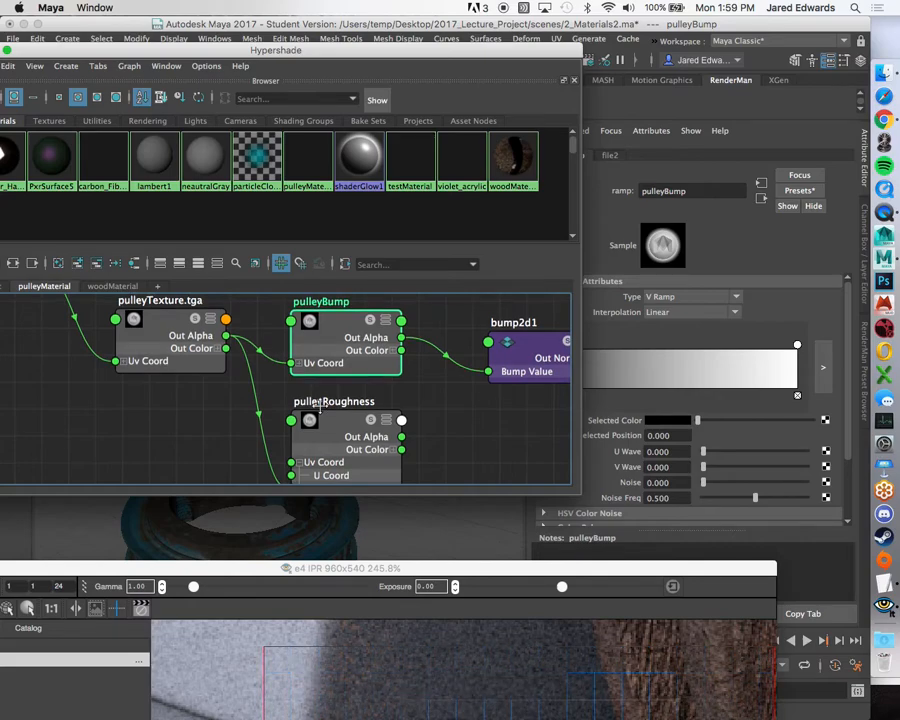
{"action": "middle_click_drag", "start_coordinate": [318, 405], "coordinate": [321, 382], "text": "alt"}
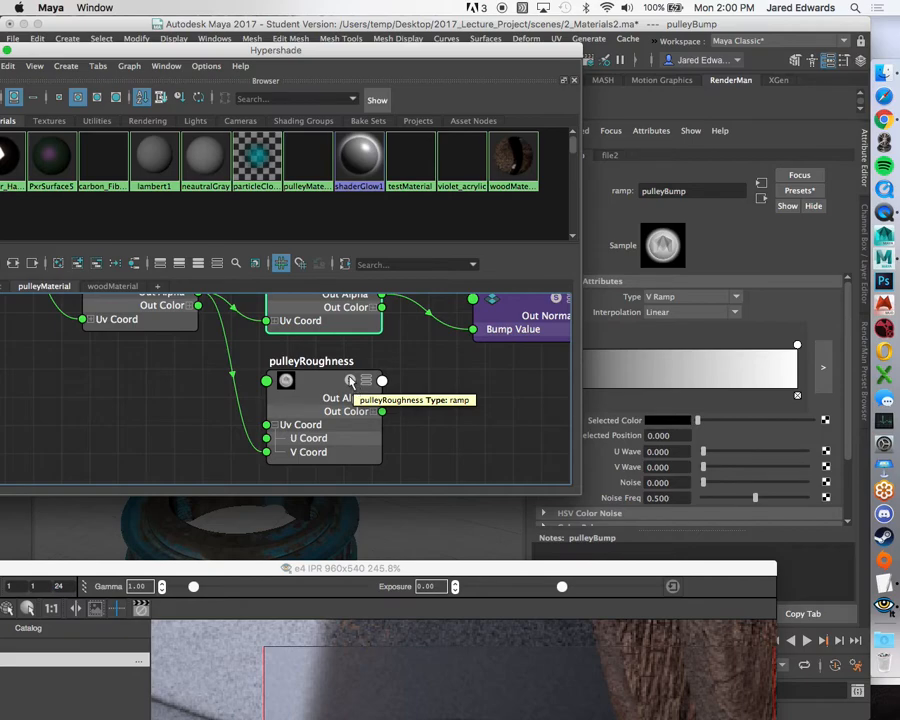
Select pulleyMaterial and connect pulleyRoughness's Out Alpha to its Primary Specular Roughness.
{"action": "scroll", "coordinate": [350, 378], "scroll_direction": "up", "scroll_amount": 3}
{"action": "scroll", "coordinate": [300, 425], "scroll_direction": "down", "scroll_amount": 5}
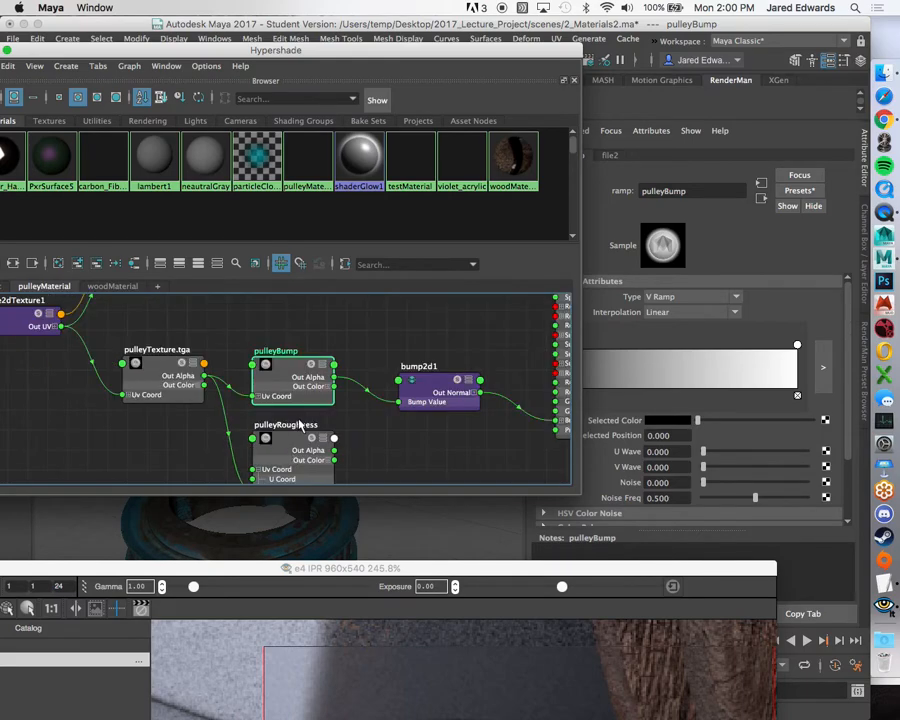
{"action": "middle_click_drag", "start_coordinate": [300, 425], "coordinate": [292, 403], "text": "alt"}
{"action": "left_click_drag", "start_coordinate": [483, 55], "coordinate": [439, 66]}
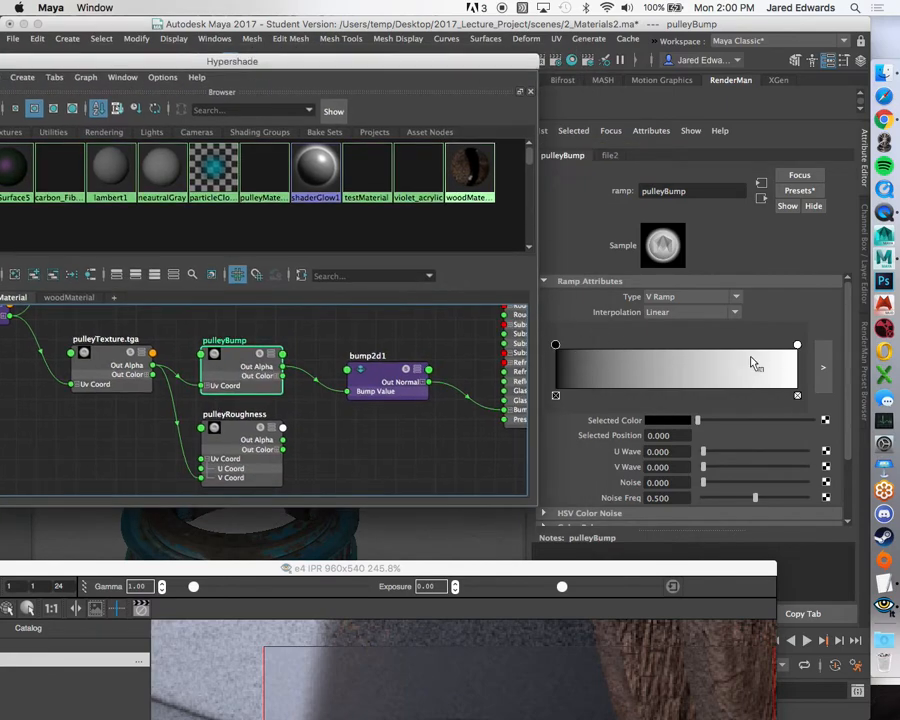
{"action": "left_click", "coordinate": [254, 435]}
{"action": "scroll", "coordinate": [404, 391], "scroll_direction": "down", "scroll_amount": 2}
{"action": "middle_click_drag", "start_coordinate": [378, 380], "coordinate": [288, 446], "text": "alt"}
{"action": "scroll", "coordinate": [436, 329], "scroll_direction": "up", "scroll_amount": 1}
{"action": "left_click", "coordinate": [444, 319]}
{"action": "middle_click_drag", "start_coordinate": [222, 468], "coordinate": [288, 363], "text": "alt"}
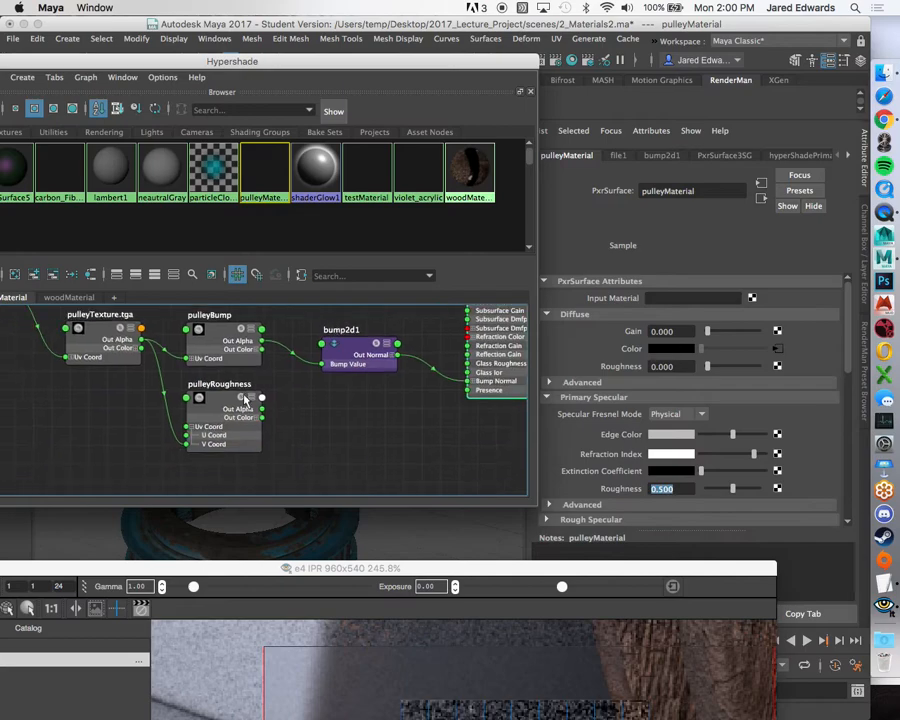
{"action": "scroll", "coordinate": [251, 394], "scroll_direction": "up", "scroll_amount": 3}
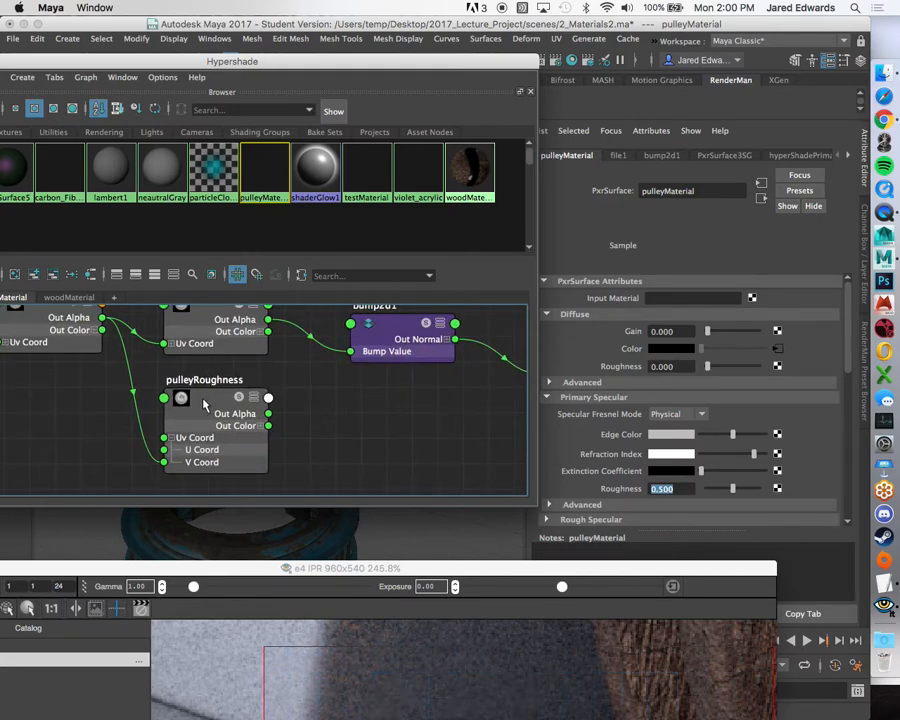
{"action": "middle_click_drag", "start_coordinate": [206, 405], "coordinate": [612, 490]}
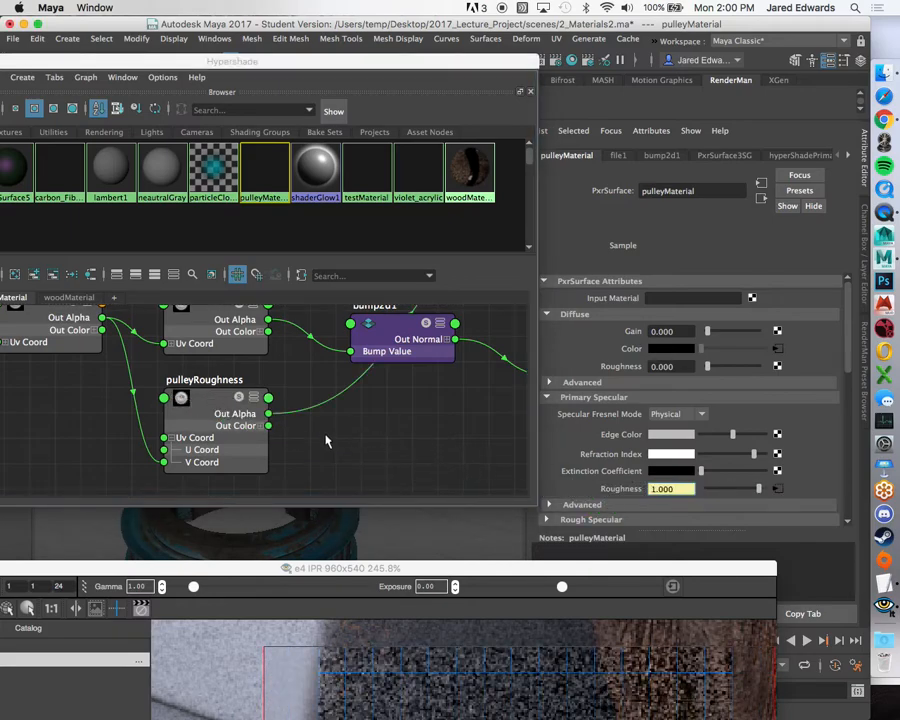
Inspect the pulley's specular response up close in the IPR render with the roughness ramp connected.
{"action": "left_click_drag", "start_coordinate": [452, 570], "coordinate": [466, 133]}
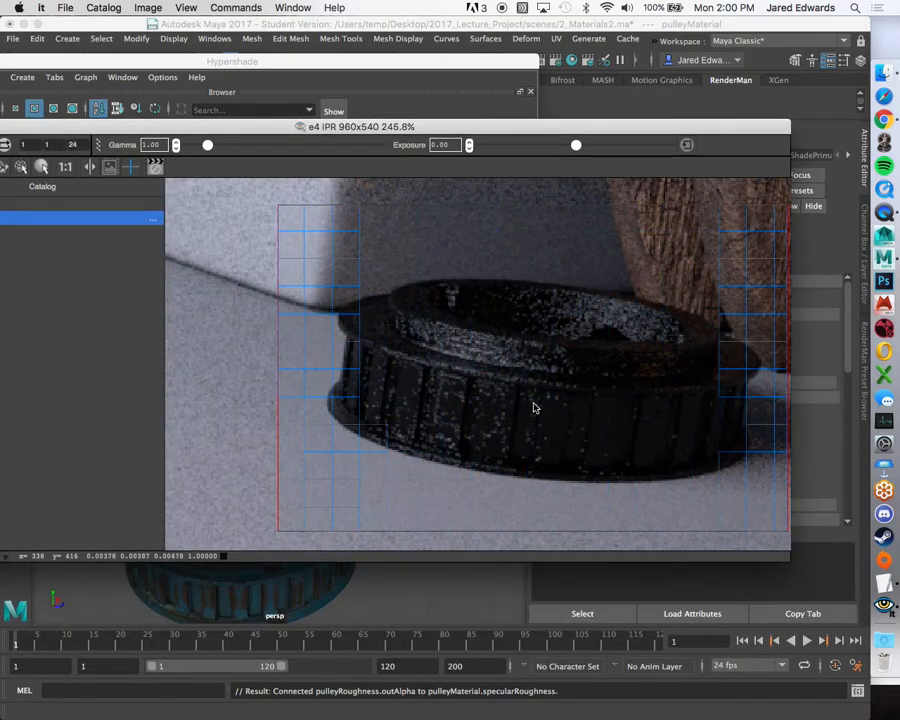
{"action": "scroll", "coordinate": [534, 407], "scroll_direction": "up", "scroll_amount": 1}
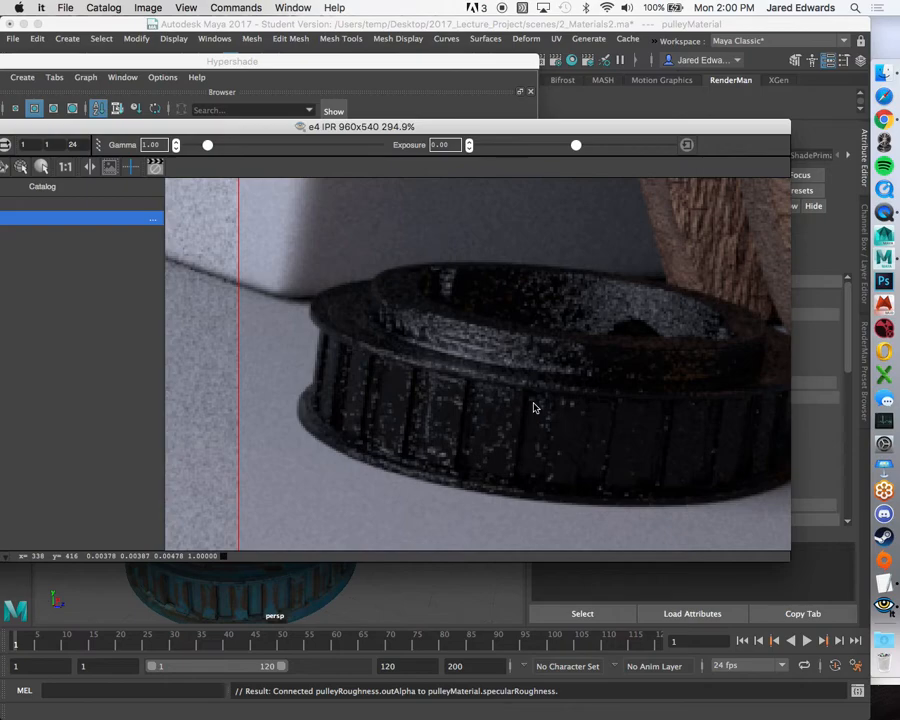
{"action": "scroll", "coordinate": [516, 405], "scroll_direction": "down", "scroll_amount": 1}
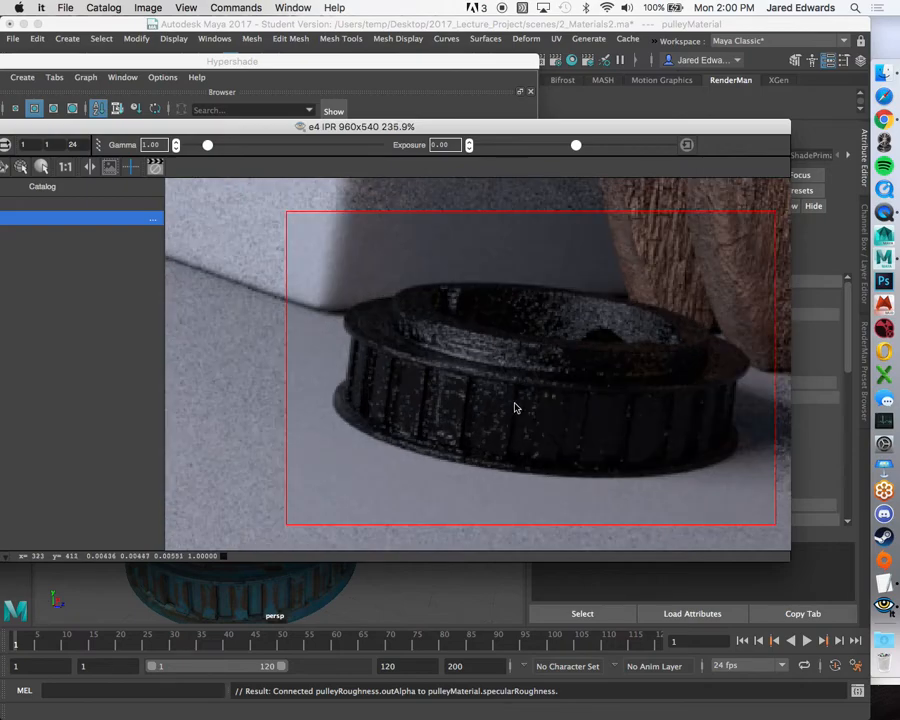
{"action": "left_click_drag", "start_coordinate": [573, 131], "coordinate": [625, 656]}
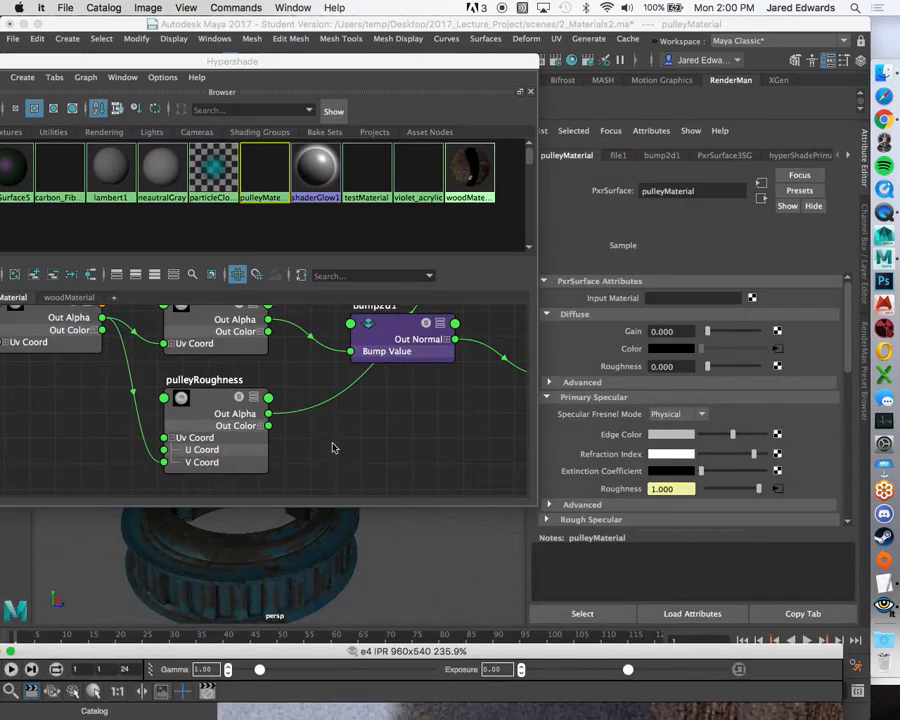
Solo the pulleyRoughness ramp to preview it on the pulley in the viewport.
{"action": "scroll", "coordinate": [290, 398], "scroll_direction": "up", "scroll_amount": 1}
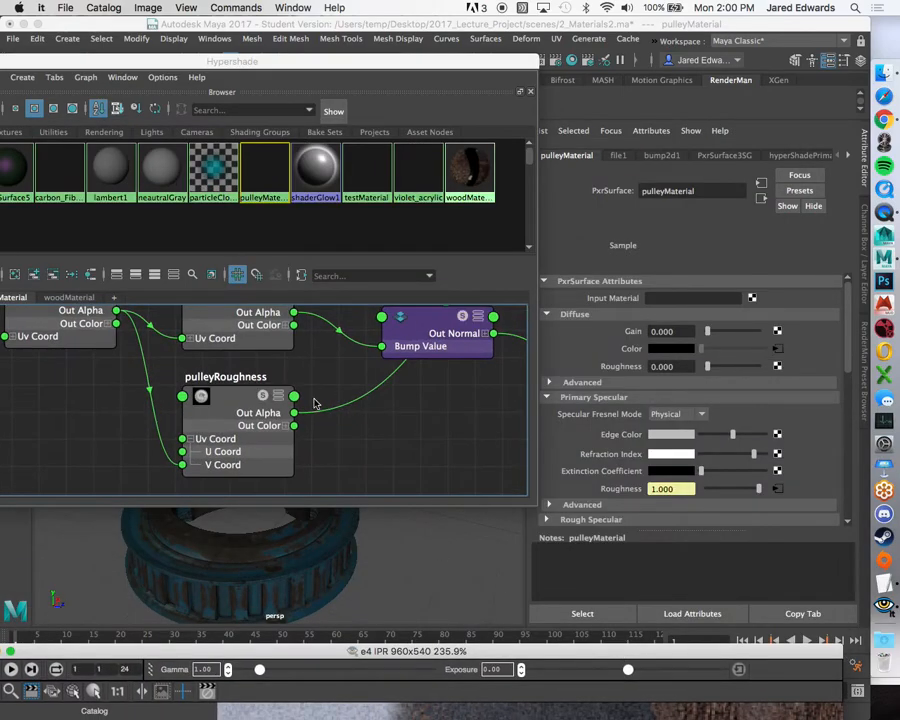
{"action": "scroll", "coordinate": [316, 404], "scroll_direction": "up", "scroll_amount": 2}
{"action": "scroll", "coordinate": [328, 408], "scroll_direction": "down", "scroll_amount": 1}
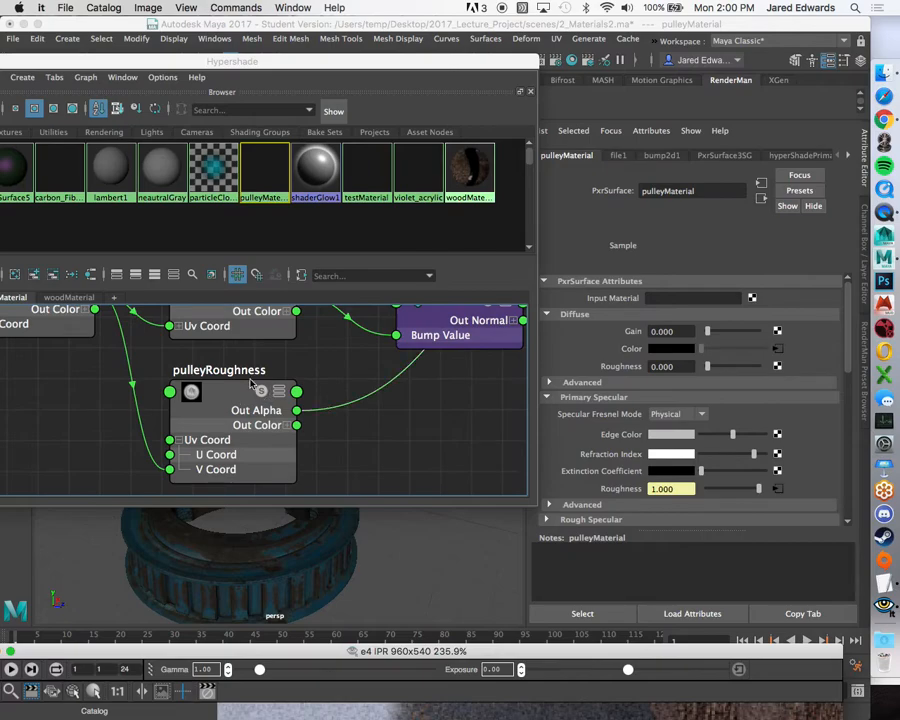
{"action": "scroll", "coordinate": [248, 387], "scroll_direction": "up", "scroll_amount": 2}
{"action": "scroll", "coordinate": [274, 397], "scroll_direction": "down", "scroll_amount": 1}
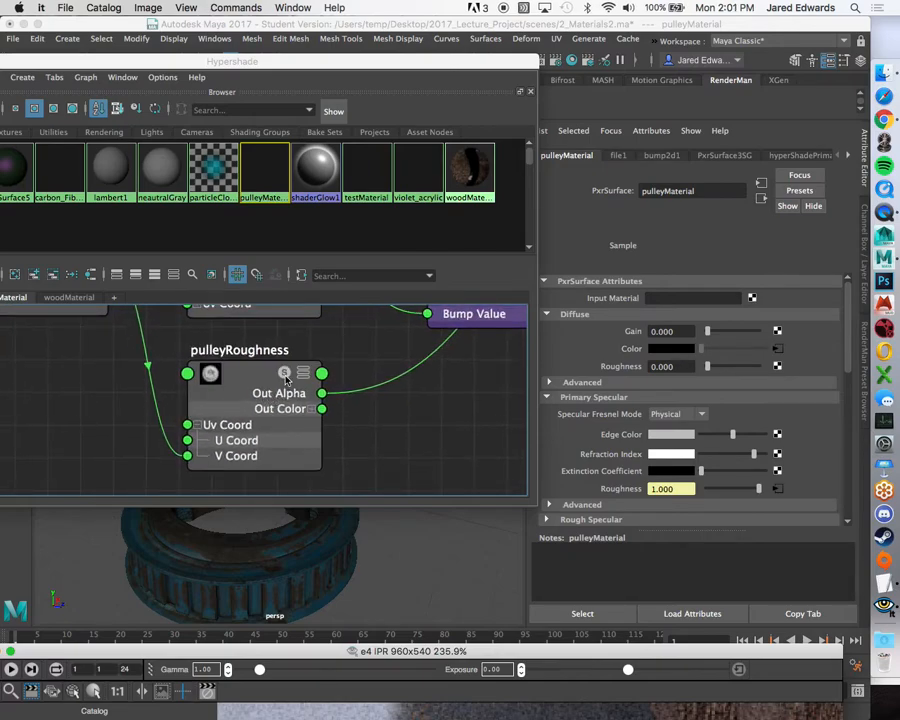
{"action": "left_click", "coordinate": [284, 376]}
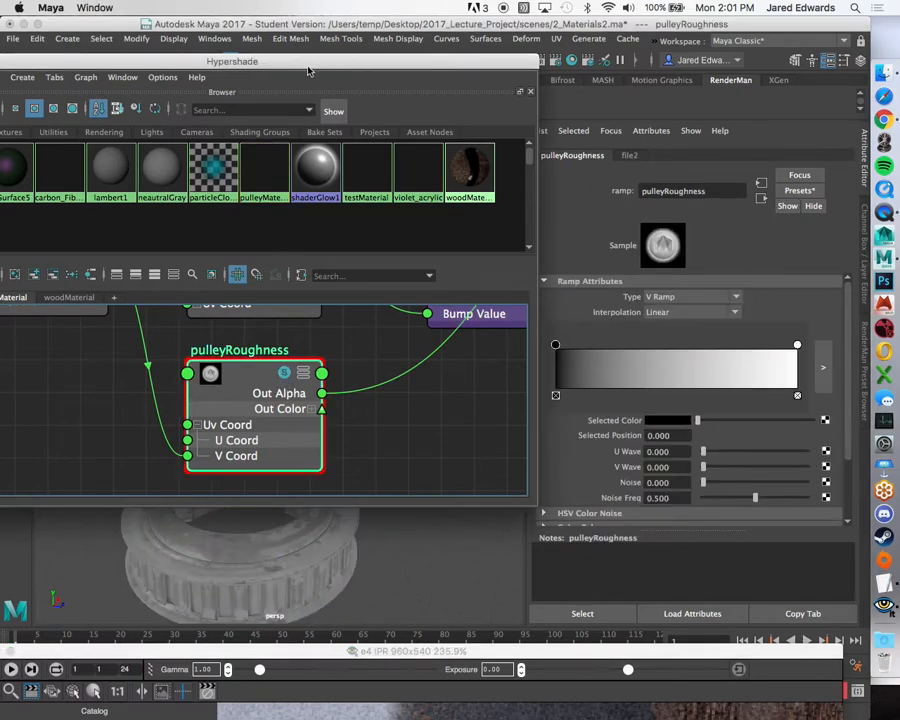
Trace pulleyRoughness's connections through the network, from pulleyTexture.tga to pulleyMaterial's specular roughness input.
{"action": "left_click_drag", "start_coordinate": [309, 68], "coordinate": [404, 30]}
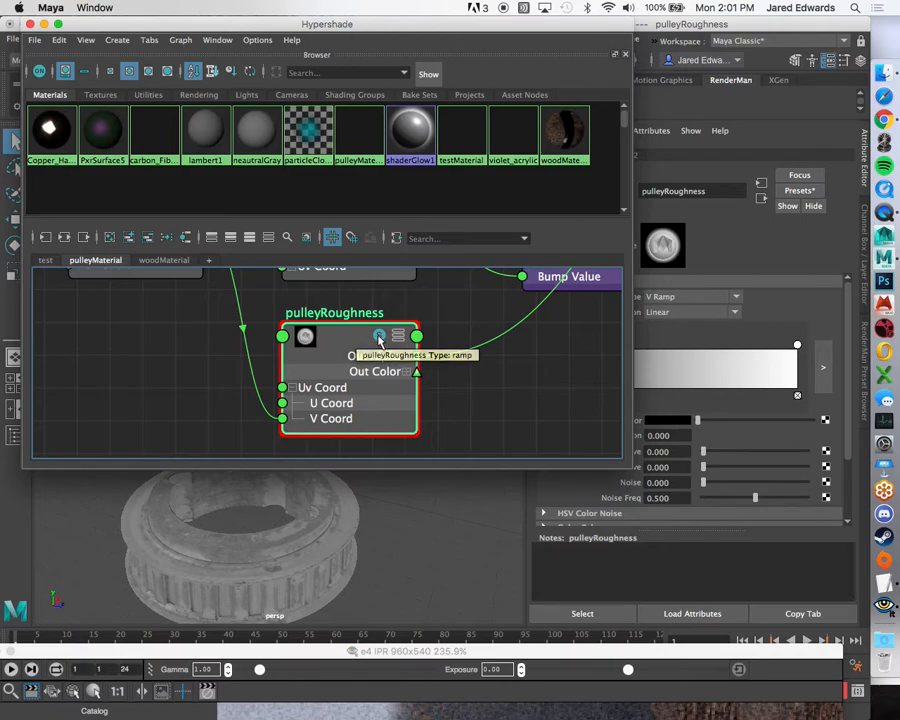
{"action": "scroll", "coordinate": [379, 341], "scroll_direction": "down", "scroll_amount": 3}
{"action": "middle_click_drag", "start_coordinate": [379, 341], "coordinate": [268, 459], "text": "alt"}
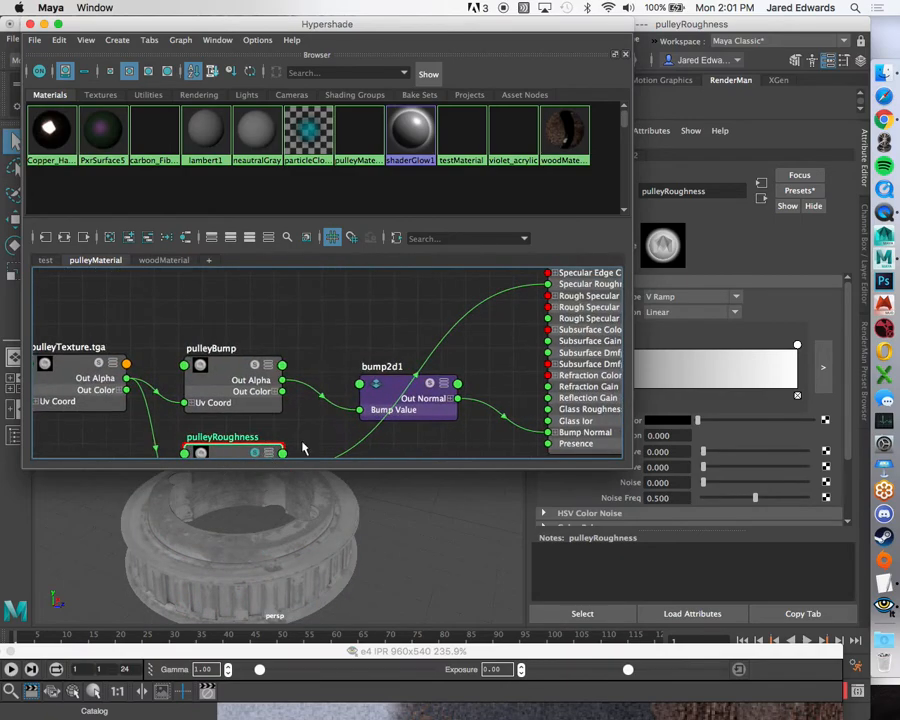
{"action": "middle_click_drag", "start_coordinate": [370, 378], "coordinate": [323, 417], "text": "alt"}
{"action": "scroll", "coordinate": [264, 384], "scroll_direction": "down", "scroll_amount": 3}
{"action": "middle_click_drag", "start_coordinate": [350, 355], "coordinate": [470, 242], "text": "alt"}
{"action": "right_click_drag", "start_coordinate": [336, 378], "coordinate": [474, 441], "text": "alt"}
{"action": "right_click_drag", "start_coordinate": [330, 354], "coordinate": [362, 340], "text": "alt"}
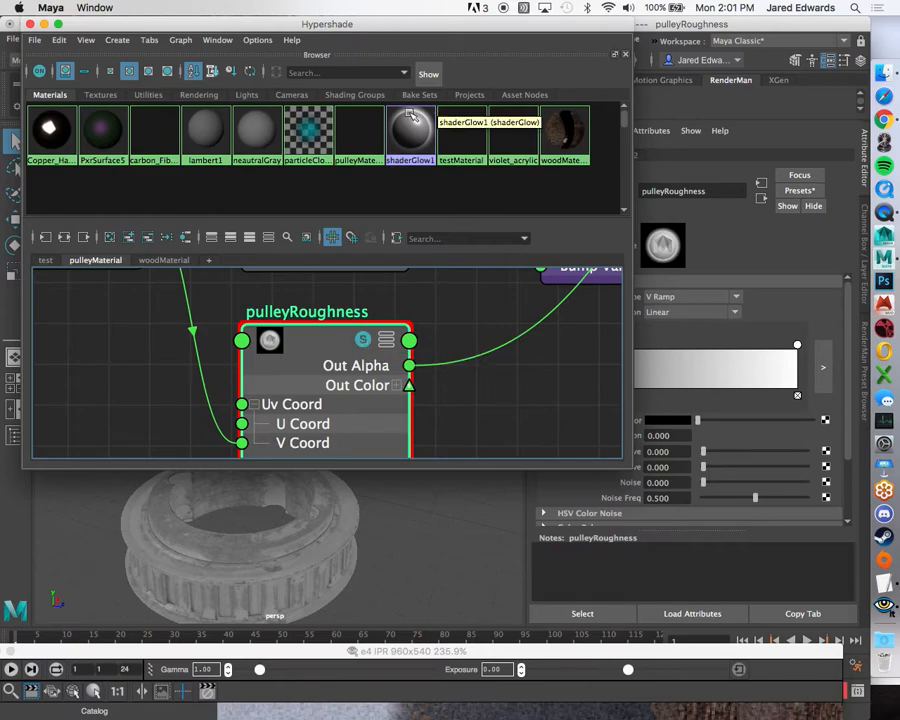
Uncover the viewport and examine the soloed roughness map on the pulley from several angles.
{"action": "left_click_drag", "start_coordinate": [431, 29], "coordinate": [382, 589]}
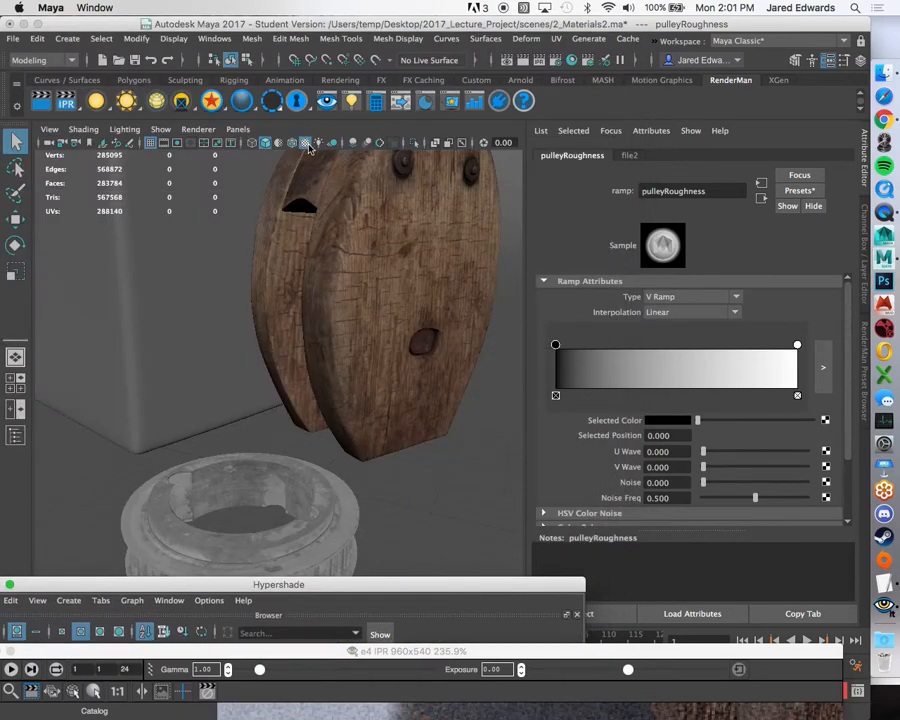
{"action": "left_click_drag", "start_coordinate": [289, 450], "coordinate": [321, 325], "text": "alt"}
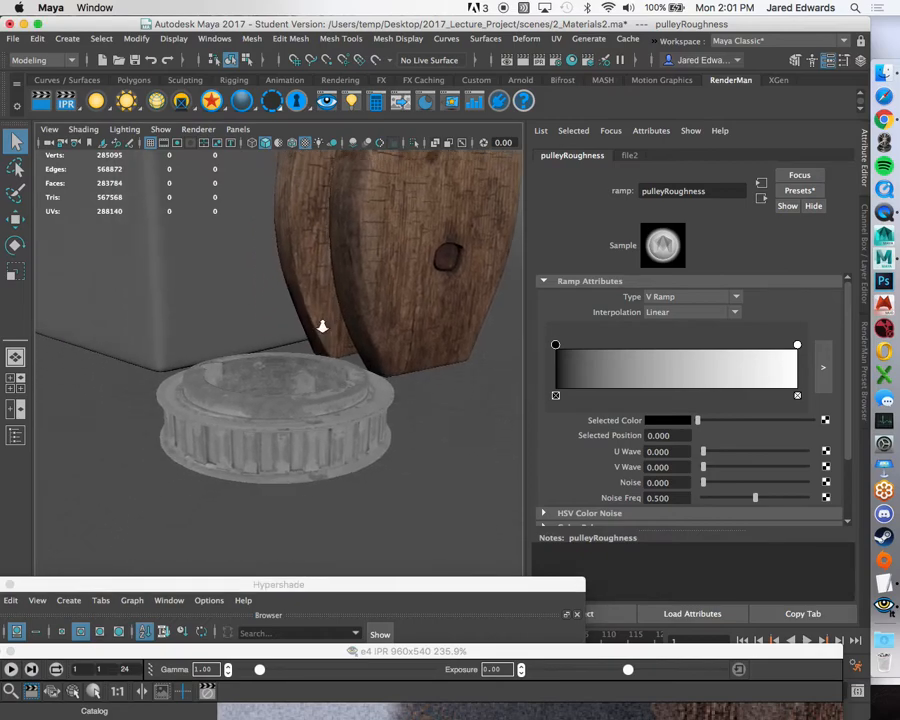
{"action": "right_click_drag", "start_coordinate": [321, 325], "coordinate": [351, 374], "text": "alt"}
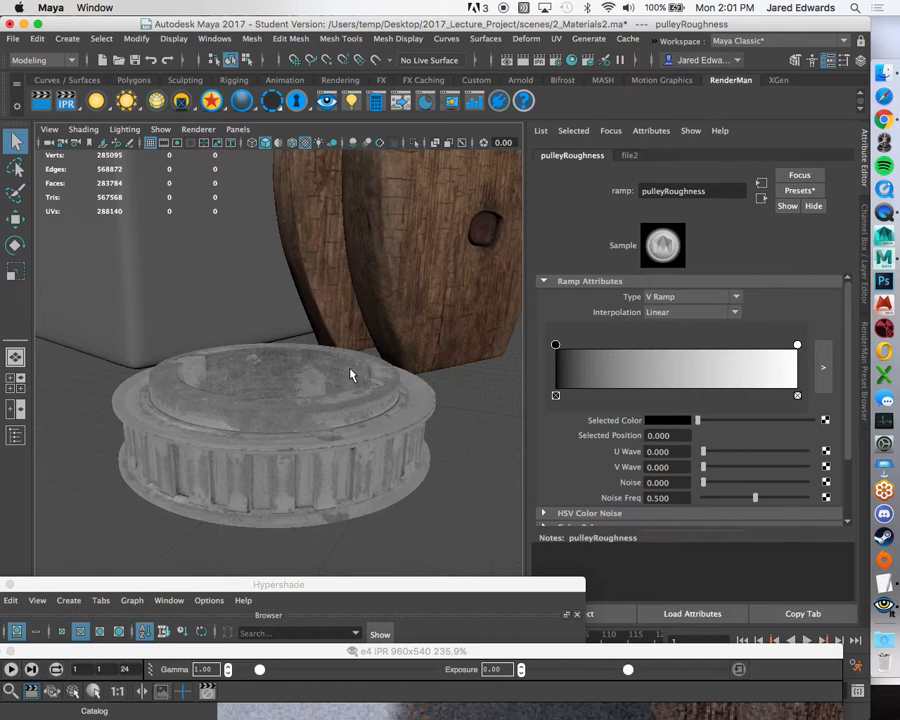
{"action": "left_click_drag", "start_coordinate": [376, 420], "coordinate": [340, 414], "text": "alt"}
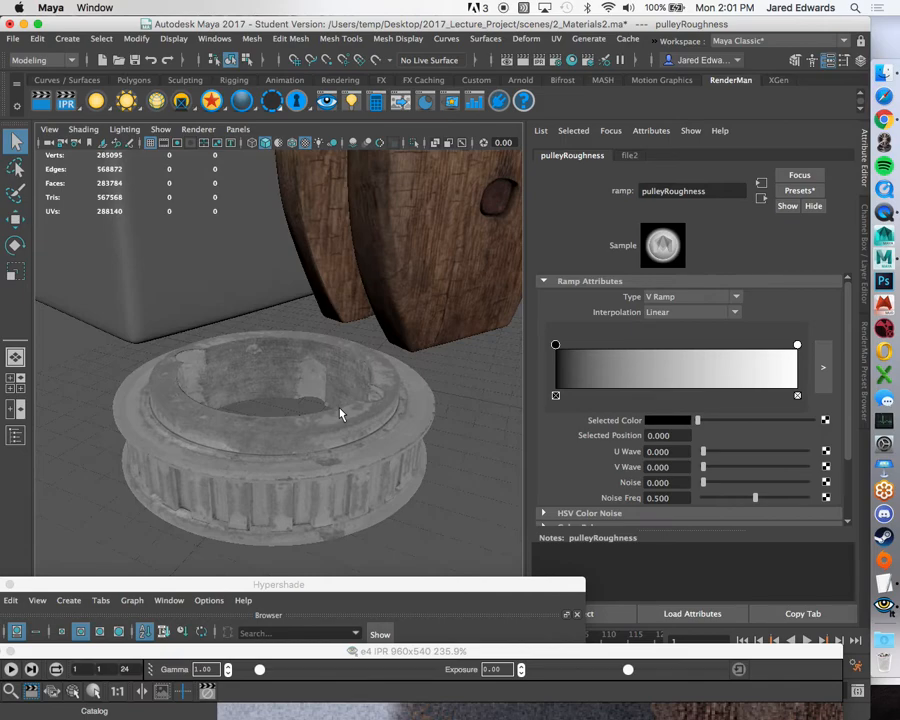
Bring the Hypershade back over the viewport and collapse pulleyRoughness's Uv Coord inputs.
{"action": "left_click_drag", "start_coordinate": [363, 590], "coordinate": [362, 110]}
{"action": "scroll", "coordinate": [367, 400], "scroll_direction": "down", "scroll_amount": 5}
{"action": "middle_click_drag", "start_coordinate": [367, 402], "coordinate": [253, 428], "text": "alt"}
{"action": "scroll", "coordinate": [257, 468], "scroll_direction": "up", "scroll_amount": 5}
{"action": "left_click", "coordinate": [237, 478]}
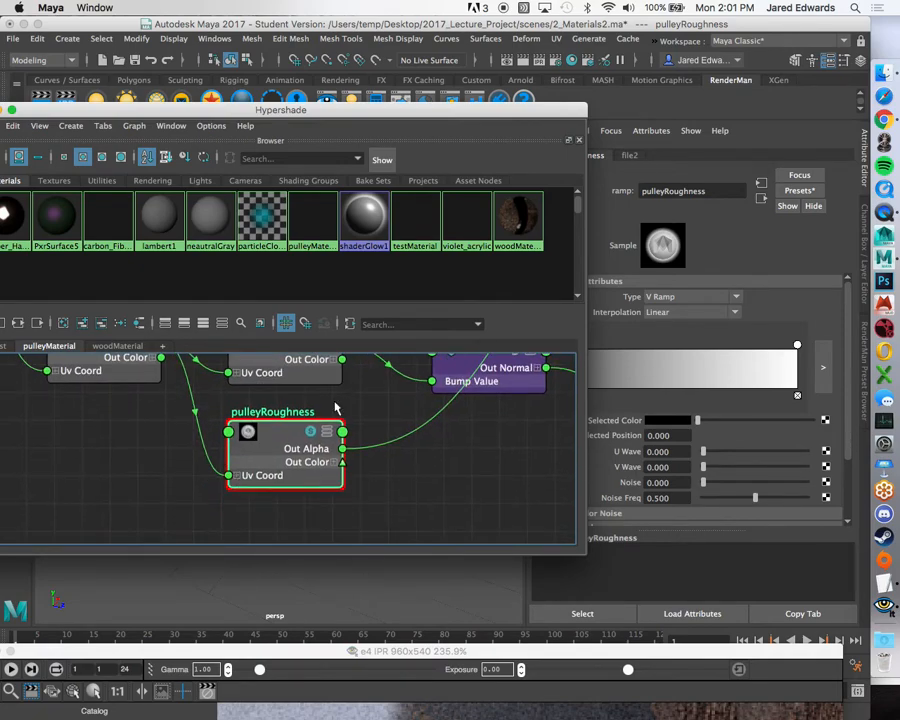
Select the pulleyMaterial node and shift the Hypershade aside to uncover its attributes.
{"action": "scroll", "coordinate": [410, 403], "scroll_direction": "down", "scroll_amount": 3}
{"action": "middle_click_drag", "start_coordinate": [410, 403], "coordinate": [220, 565], "text": "alt"}
{"action": "scroll", "coordinate": [309, 458], "scroll_direction": "down", "scroll_amount": 4}
{"action": "left_click", "coordinate": [415, 407]}
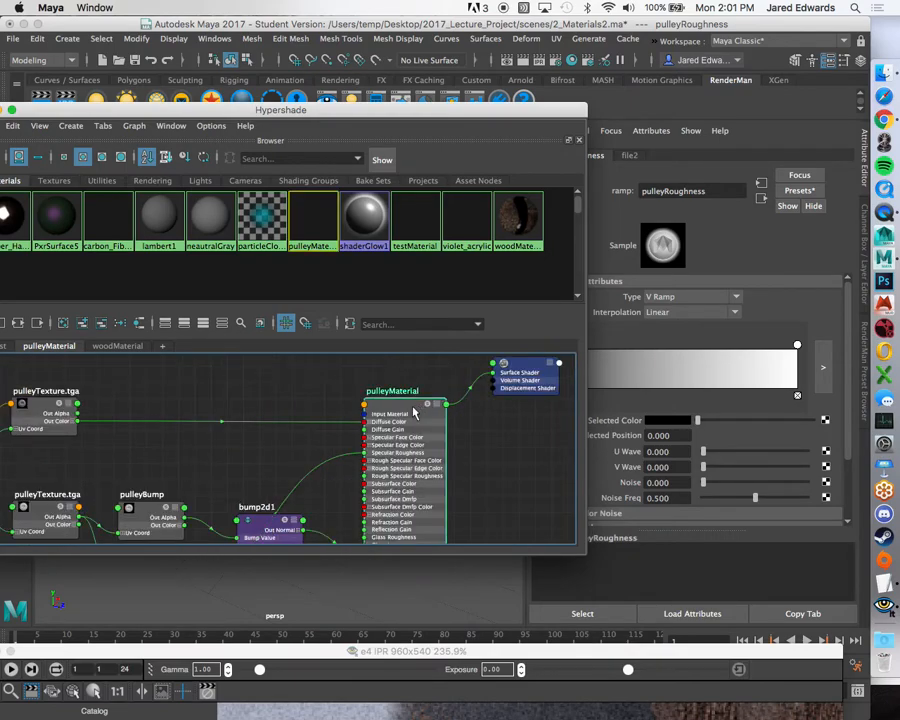
{"action": "left_click_drag", "start_coordinate": [537, 111], "coordinate": [401, 114]}
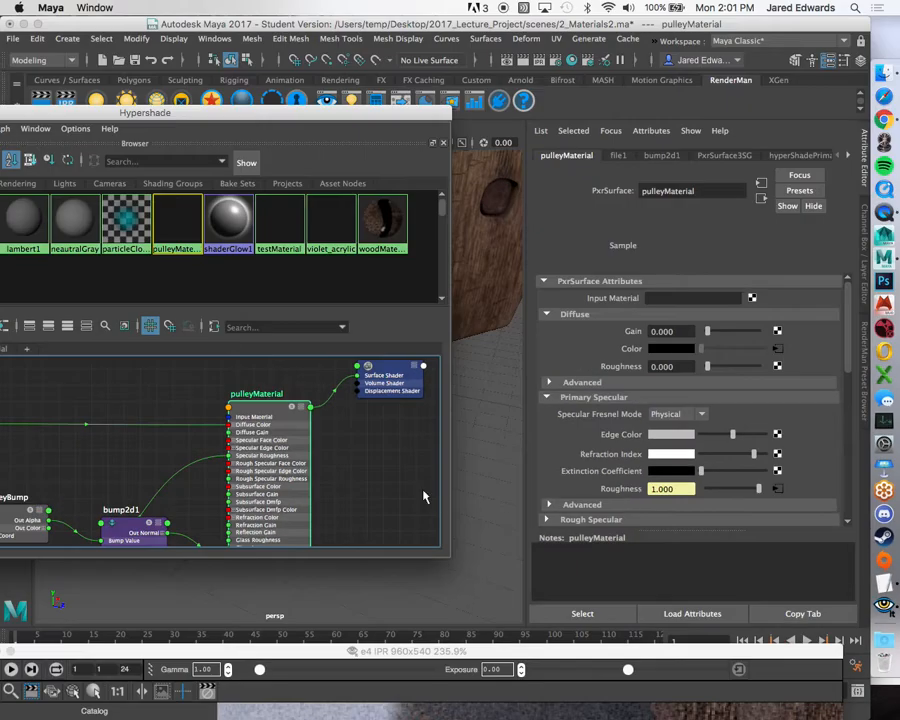
Examine pulleyMaterial's Specular Roughness input and follow its connection back to the pulleyRoughness ramp.
{"action": "middle_click_drag", "start_coordinate": [184, 430], "coordinate": [246, 288], "text": "alt"}
{"action": "scroll", "coordinate": [165, 388], "scroll_direction": "up", "scroll_amount": 3}
{"action": "scroll", "coordinate": [133, 390], "scroll_direction": "down", "scroll_amount": 3}
{"action": "middle_click_drag", "start_coordinate": [102, 302], "coordinate": [143, 406], "text": "alt"}
{"action": "middle_click_drag", "start_coordinate": [285, 448], "coordinate": [268, 487], "text": "alt"}
{"action": "right_click_drag", "start_coordinate": [268, 487], "coordinate": [490, 495], "text": "alt"}
{"action": "middle_click_drag", "start_coordinate": [364, 454], "coordinate": [260, 464], "text": "alt"}
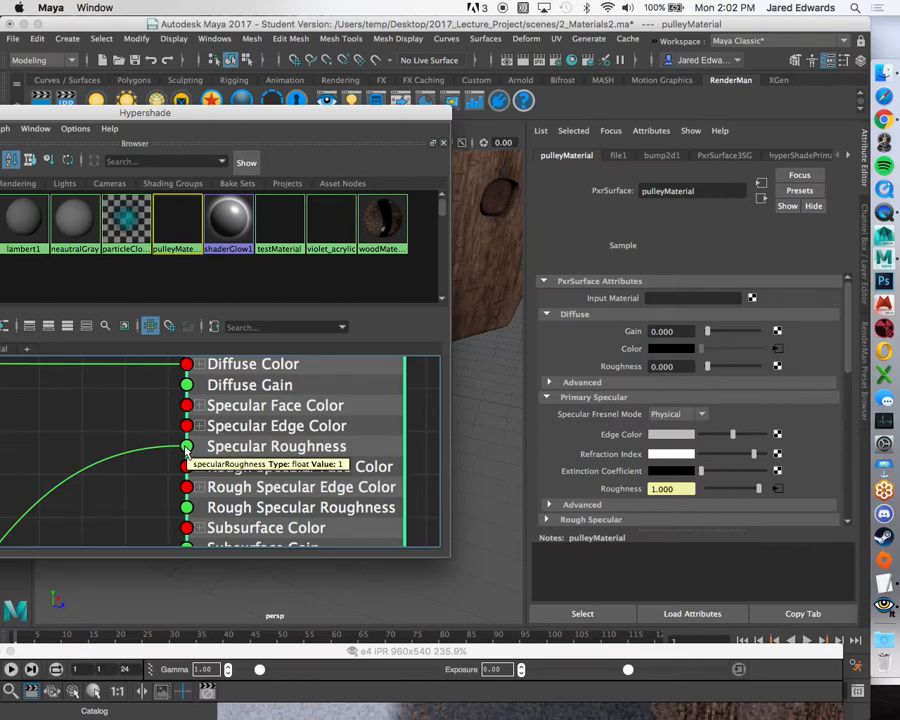
{"action": "middle_click_drag", "start_coordinate": [144, 416], "coordinate": [144, 456], "text": "alt"}
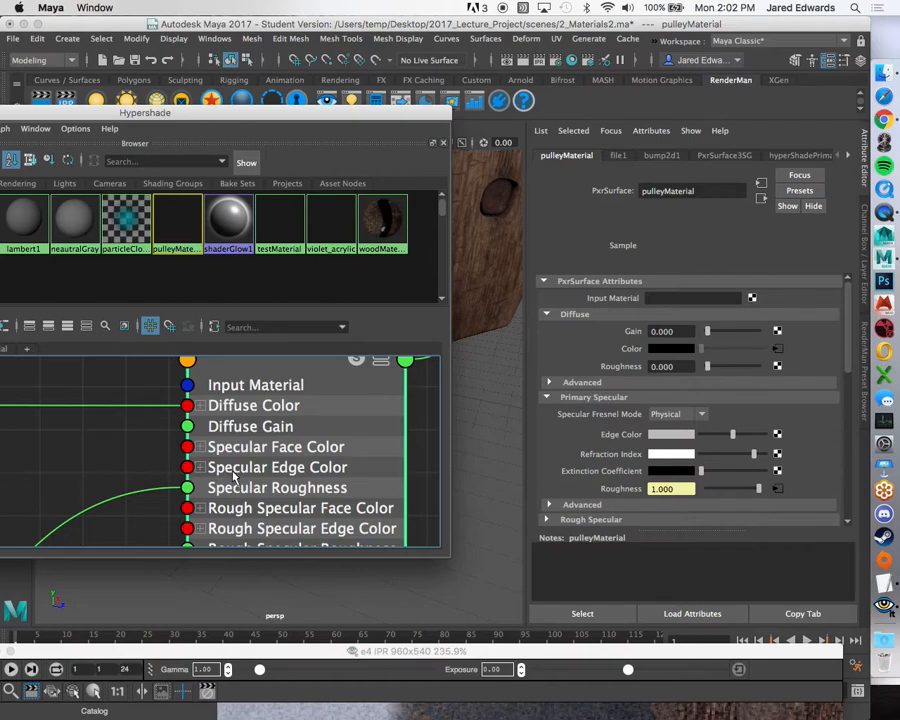
{"action": "right_click_drag", "start_coordinate": [234, 478], "coordinate": [82, 480], "text": "alt"}
{"action": "middle_click_drag", "start_coordinate": [89, 490], "coordinate": [108, 502], "text": "alt"}
{"action": "right_click_drag", "start_coordinate": [104, 502], "coordinate": [236, 477], "text": "alt"}
{"action": "middle_click_drag", "start_coordinate": [236, 477], "coordinate": [184, 507], "text": "alt"}
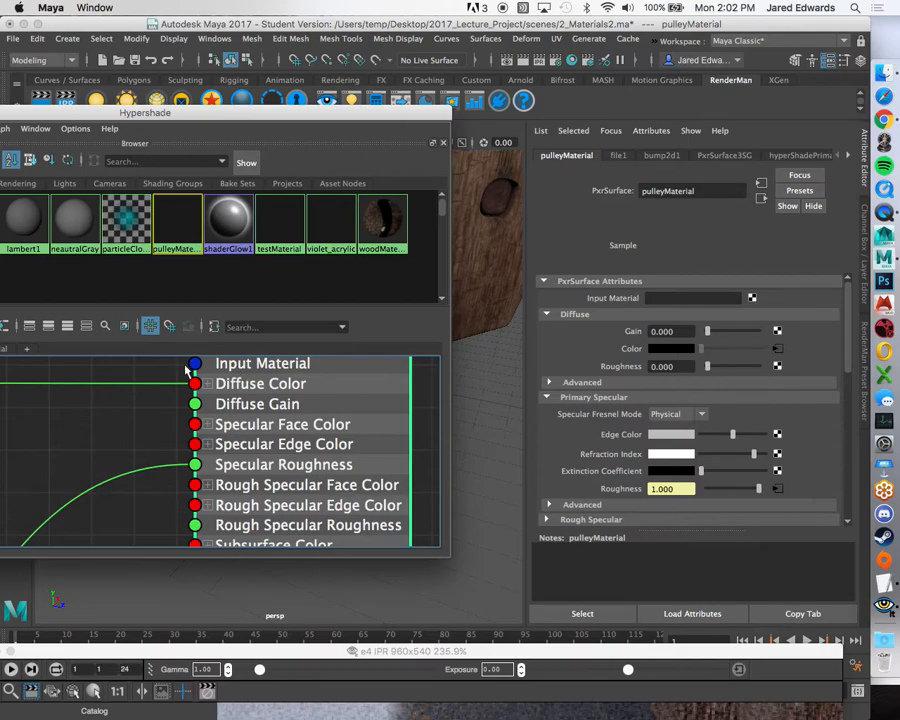
{"action": "scroll", "coordinate": [237, 459], "scroll_direction": "down", "scroll_amount": 6}
{"action": "middle_click_drag", "start_coordinate": [153, 485], "coordinate": [352, 338], "text": "alt"}
{"action": "scroll", "coordinate": [279, 444], "scroll_direction": "up", "scroll_amount": 4}
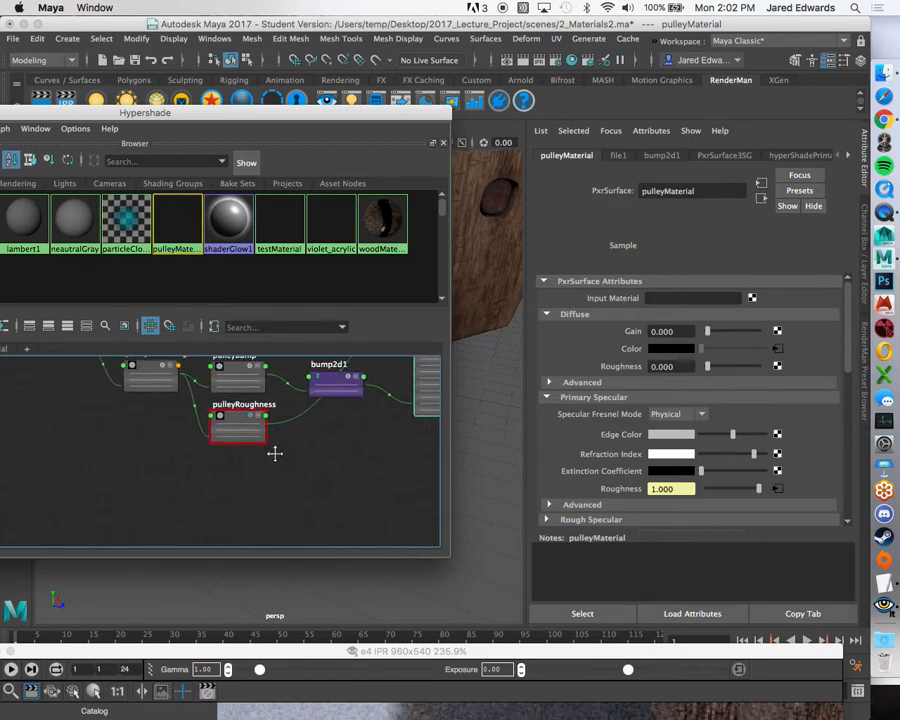
Move the Hypershade off the viewport and view the soloed roughness map on the pulley up close.
{"action": "left_click_drag", "start_coordinate": [338, 118], "coordinate": [136, 285]}
{"action": "left_click_drag", "start_coordinate": [474, 650], "coordinate": [509, 602]}
{"action": "left_click_drag", "start_coordinate": [181, 287], "coordinate": [55, 254]}
{"action": "right_click_drag", "start_coordinate": [326, 393], "coordinate": [390, 399], "text": "alt"}
{"action": "left_click_drag", "start_coordinate": [354, 326], "coordinate": [337, 482], "text": "alt"}
Switch to TextEdit, clear the note, enlarge its window, and write "Roughness = measurement “bumps”" and "0 roughness =" on separate lines.
{"action": "left_click", "coordinate": [884, 637]}
{"action": "key", "text": "super+a"}
{"action": "key", "text": "BackSpace"}
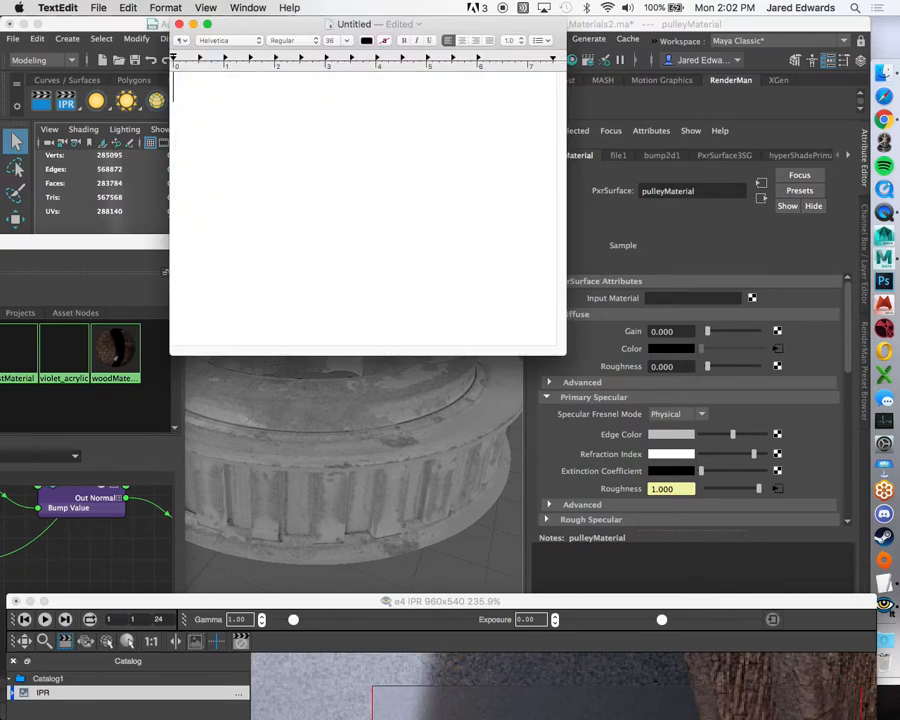
{"action": "type", "text": "Roughness = m"}
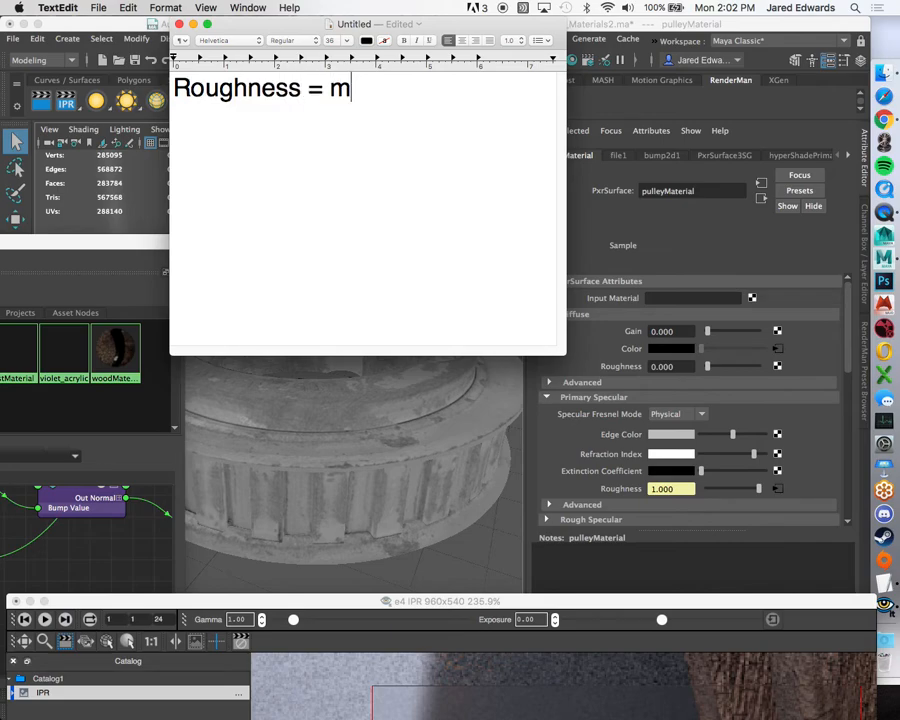
{"action": "type", "text": "easurement"}
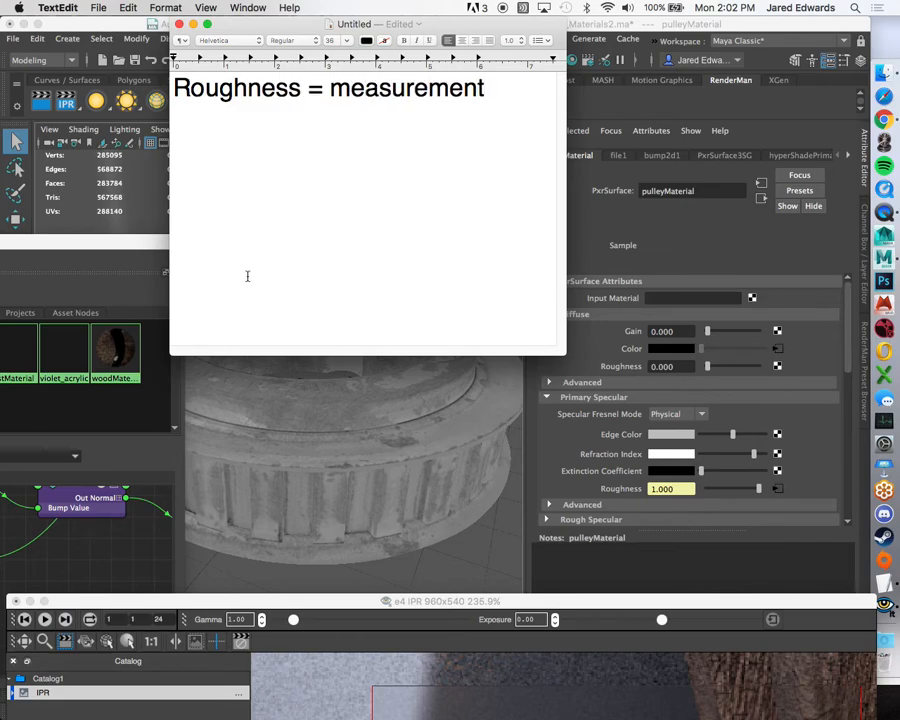
{"action": "left_click_drag", "start_coordinate": [562, 352], "coordinate": [852, 421]}
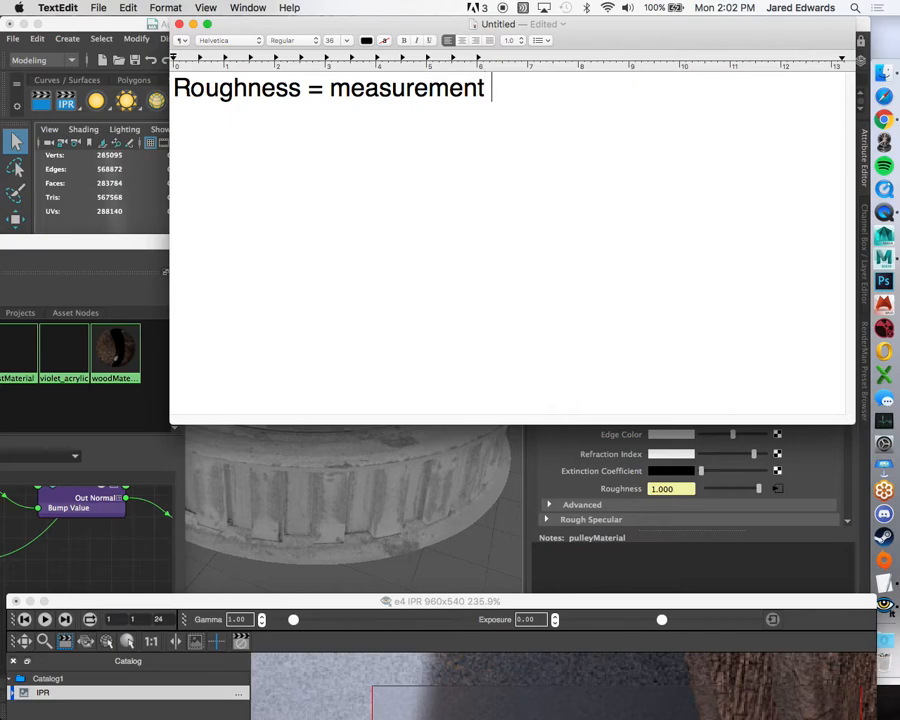
{"action": "type", "text": "\"bumps\""}
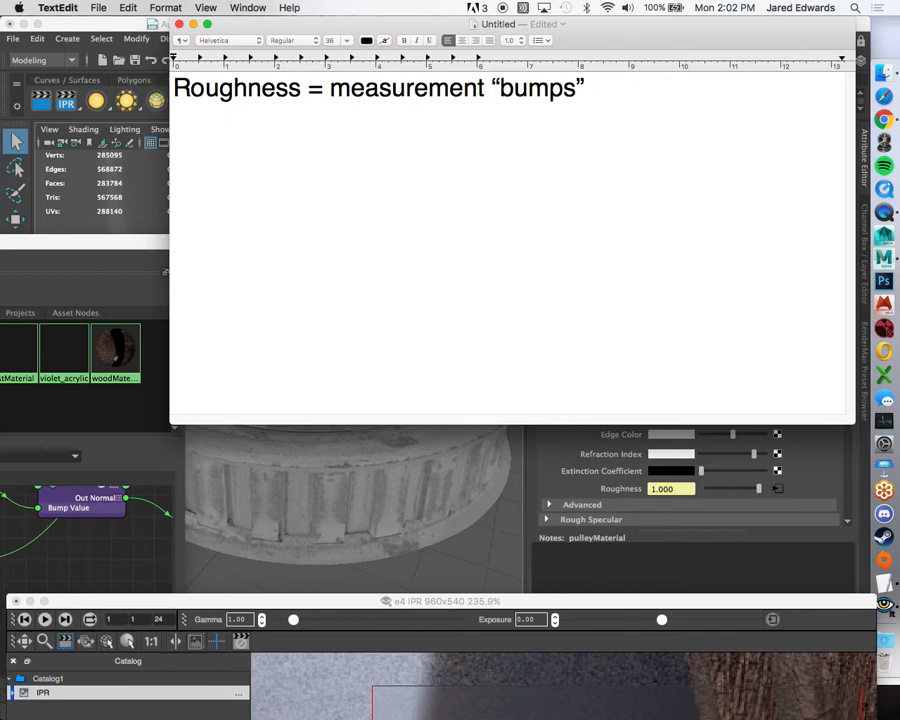
{"action": "key", "text": "Return"}
{"action": "type", "text": "0 roughness ="}
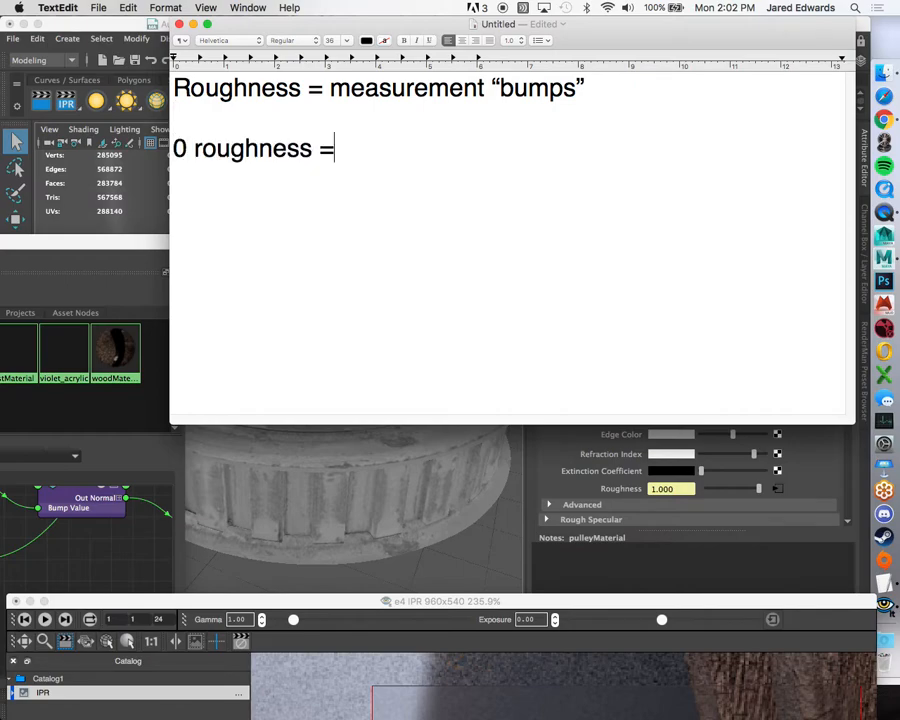
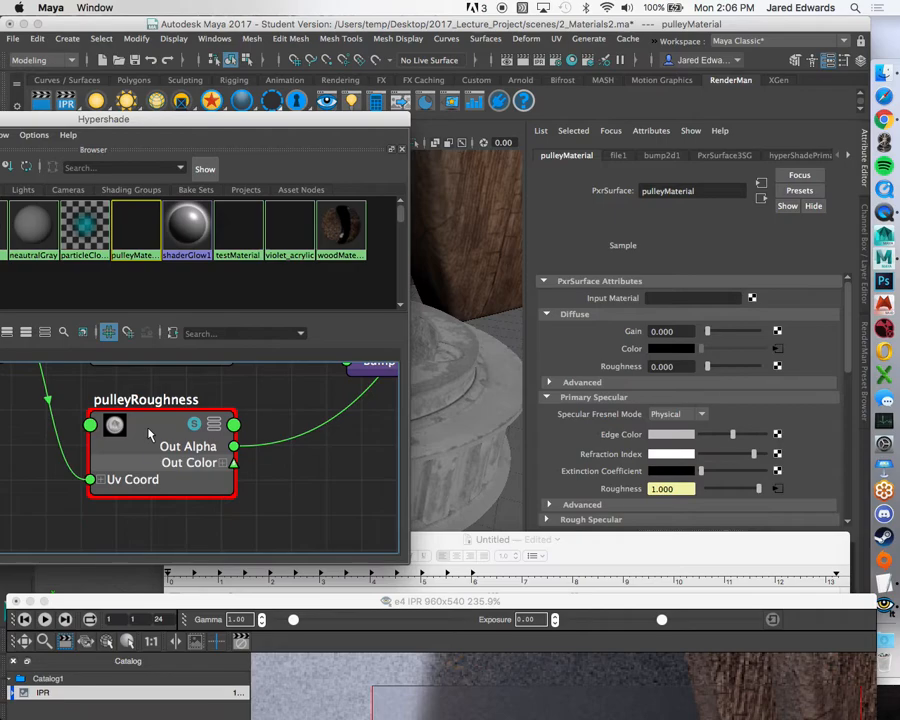
Select the pulleyRoughness ramp, uncover the pulley in the viewport, and set the ramp's color at position 0 to red.
{"action": "left_click", "coordinate": [175, 418]}
{"action": "left_click_drag", "start_coordinate": [277, 122], "coordinate": [139, 461]}
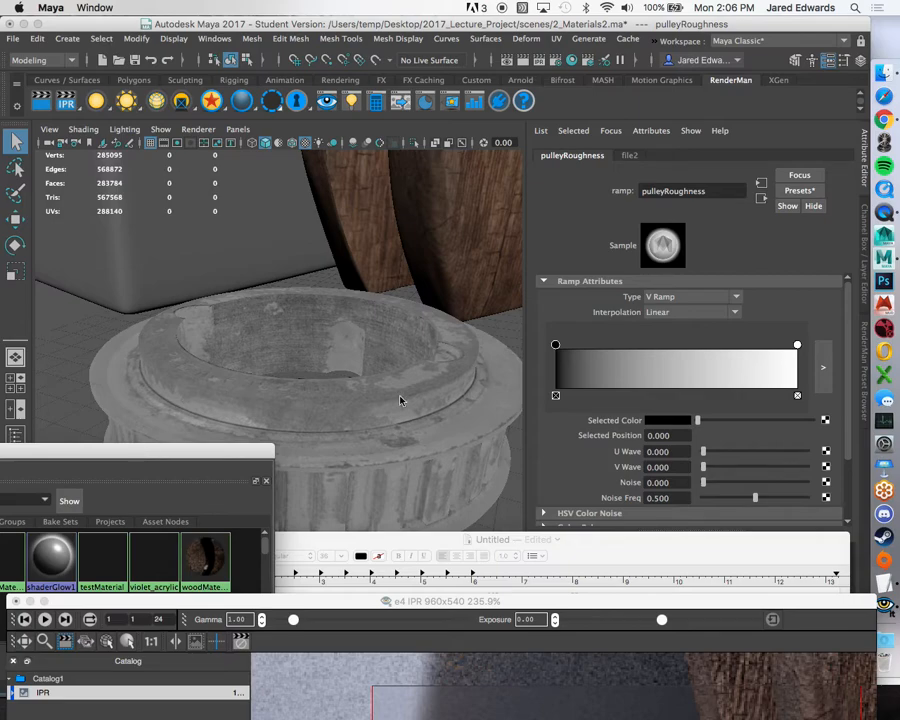
{"action": "left_click", "coordinate": [556, 348]}
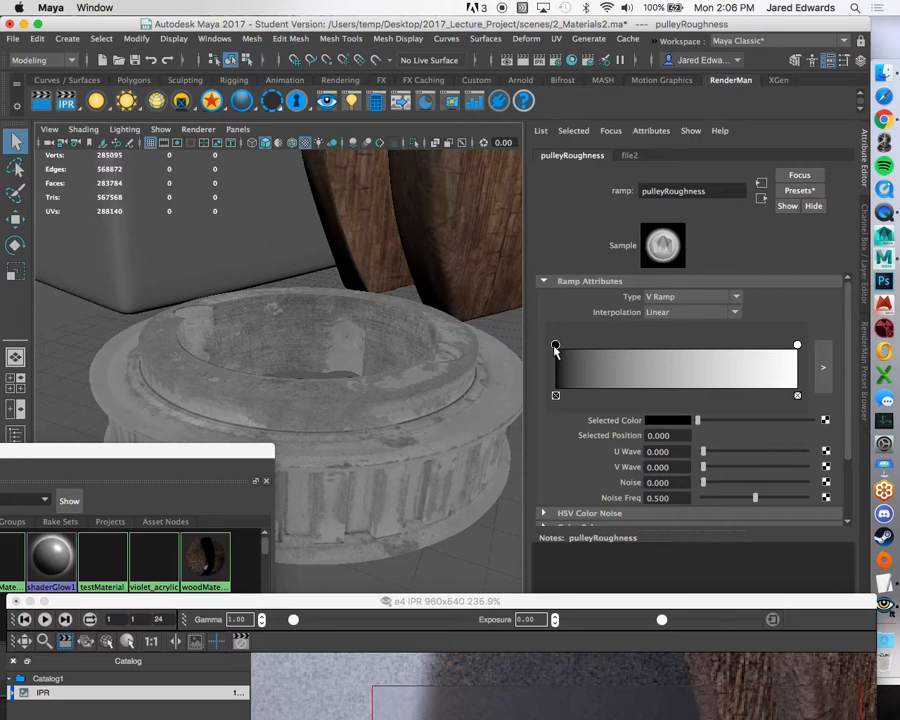
{"action": "left_click", "coordinate": [668, 421]}
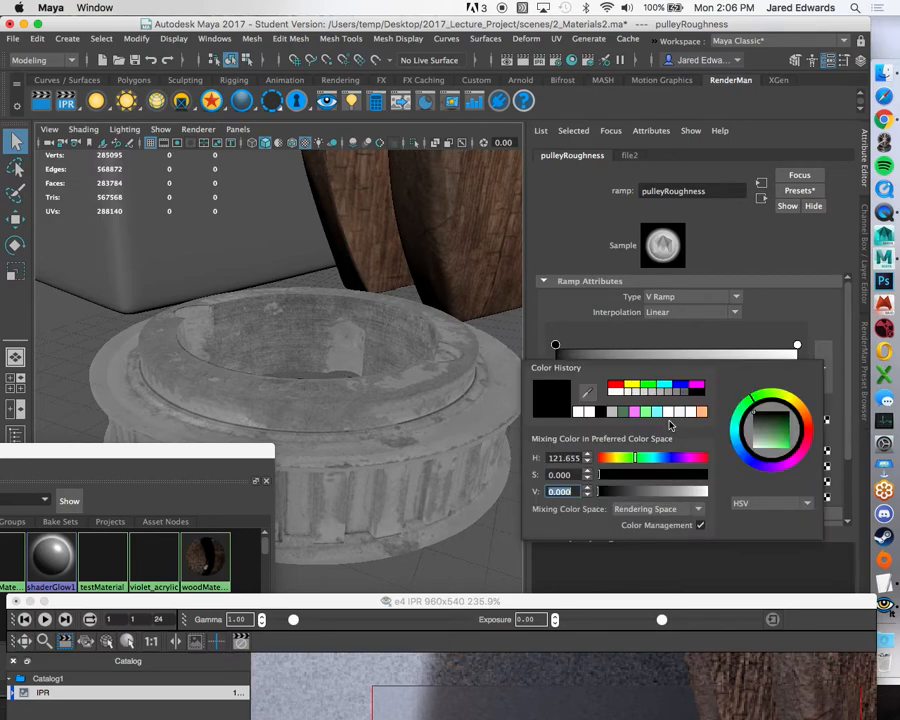
{"action": "left_click", "coordinate": [617, 387]}
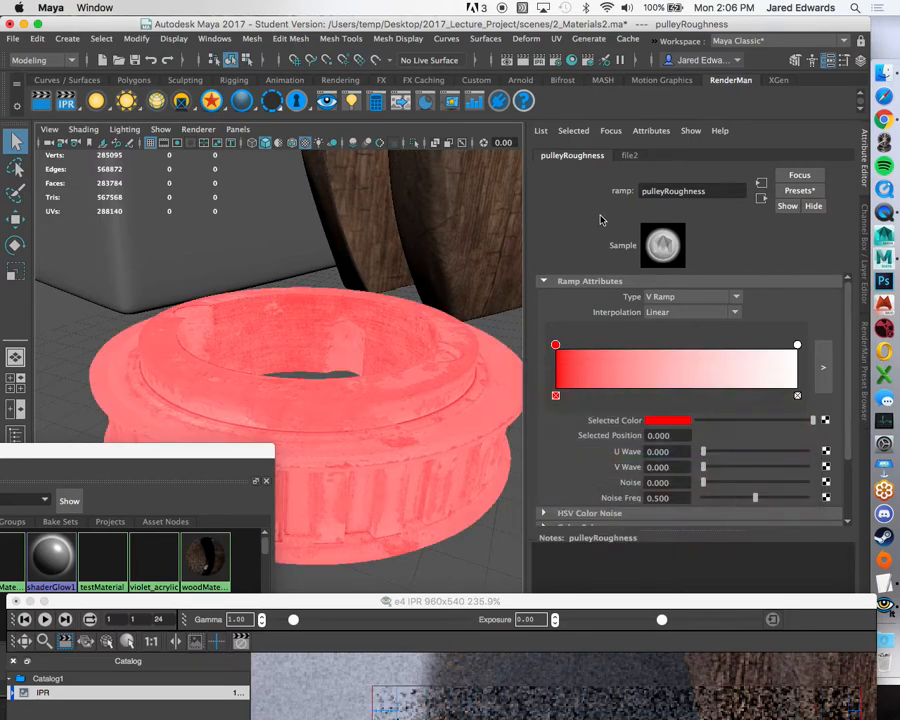
Set the pulleyRoughness ramp's color at position 1 to blue and rearrange the render and Hypershade windows.
{"action": "left_click", "coordinate": [797, 345]}
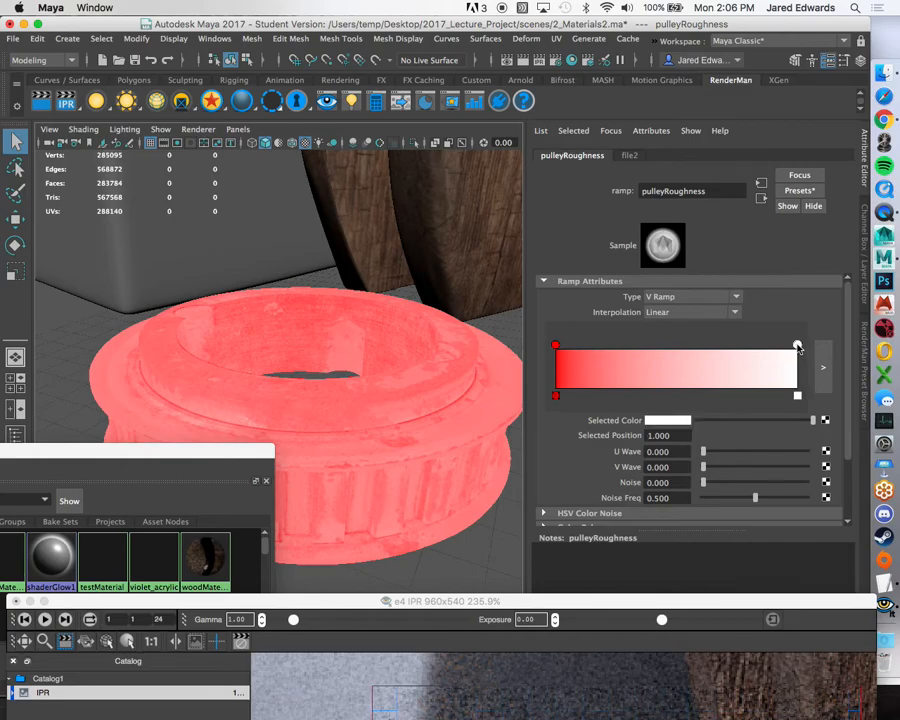
{"action": "left_click", "coordinate": [675, 420]}
{"action": "left_click", "coordinate": [684, 387]}
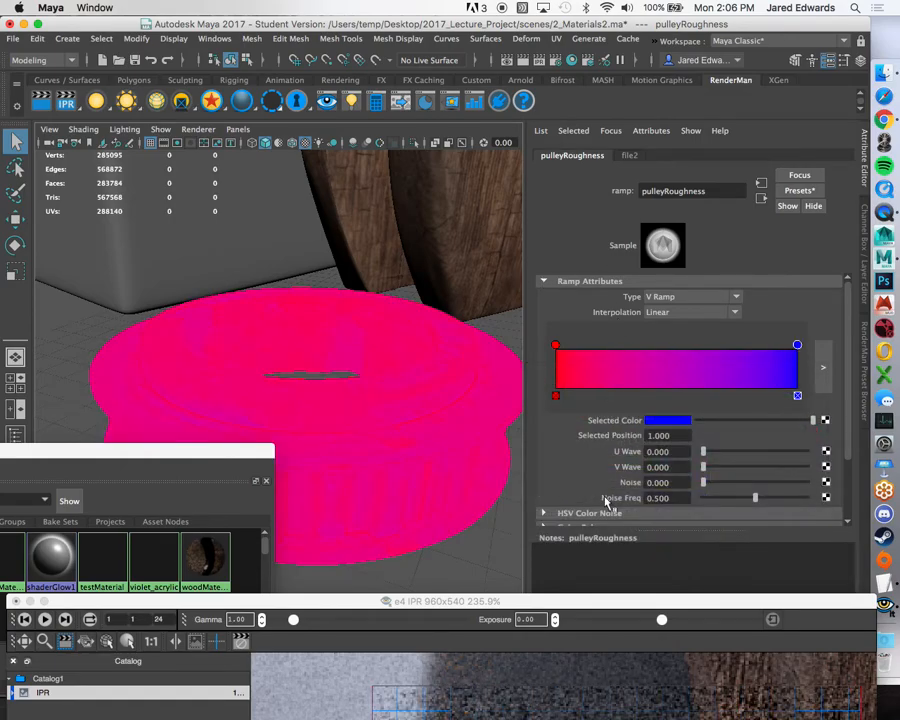
{"action": "left_click_drag", "start_coordinate": [615, 607], "coordinate": [585, 597]}
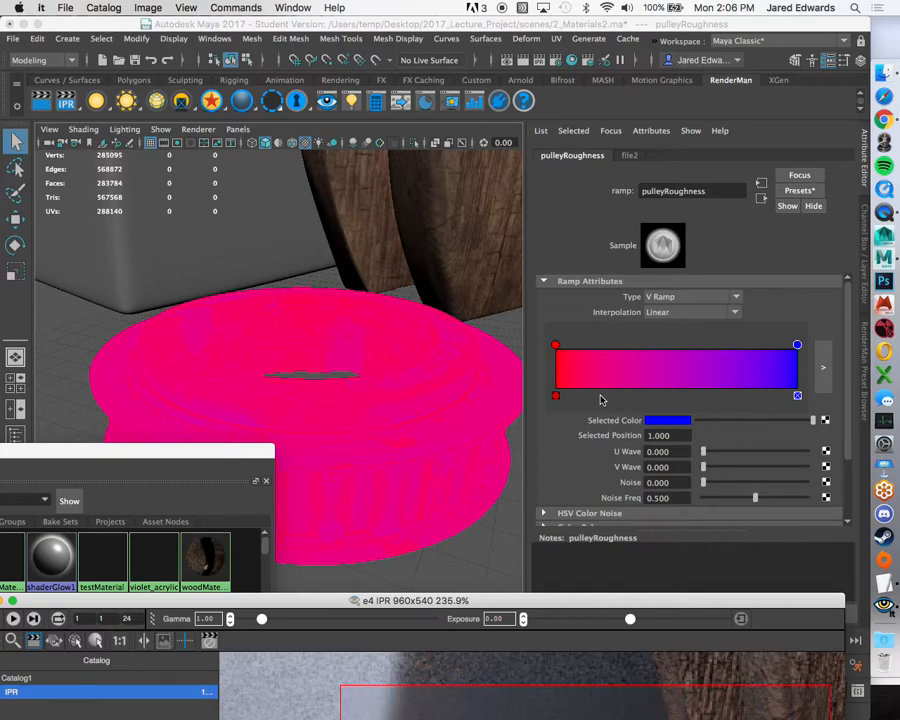
{"action": "left_click_drag", "start_coordinate": [200, 451], "coordinate": [118, 368]}
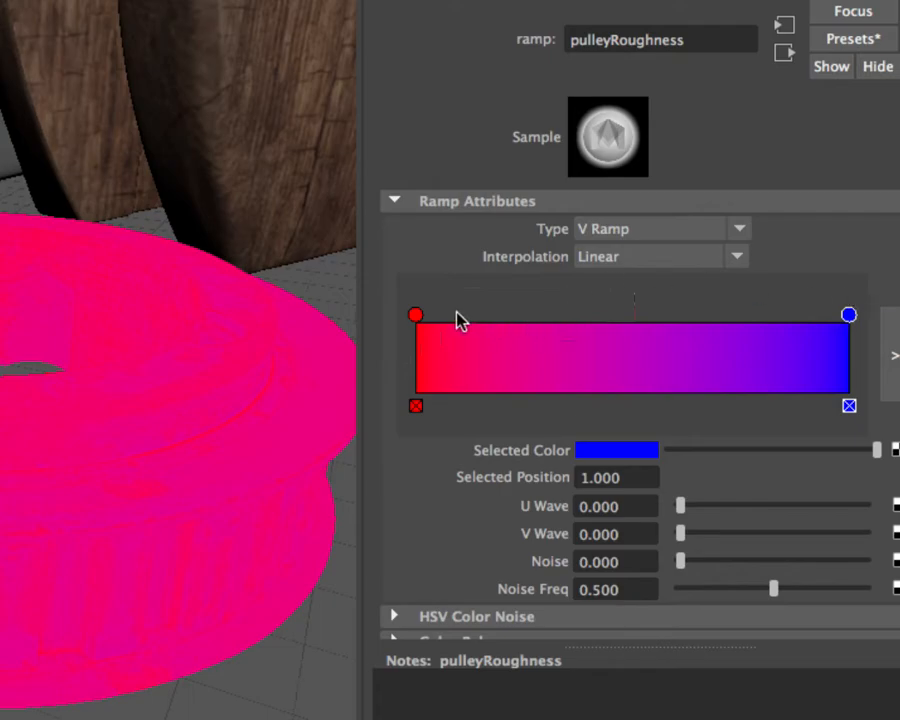
Check the ramp's red and blue end stops and add five extra color stops near the red end.
{"action": "left_click", "coordinate": [415, 315]}
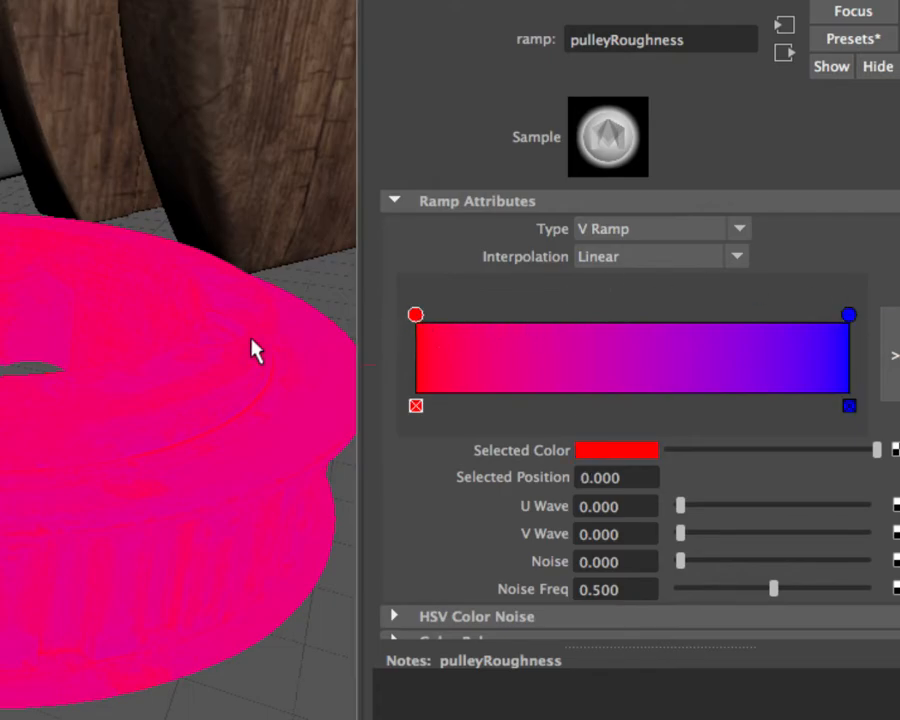
{"action": "left_click", "coordinate": [848, 316]}
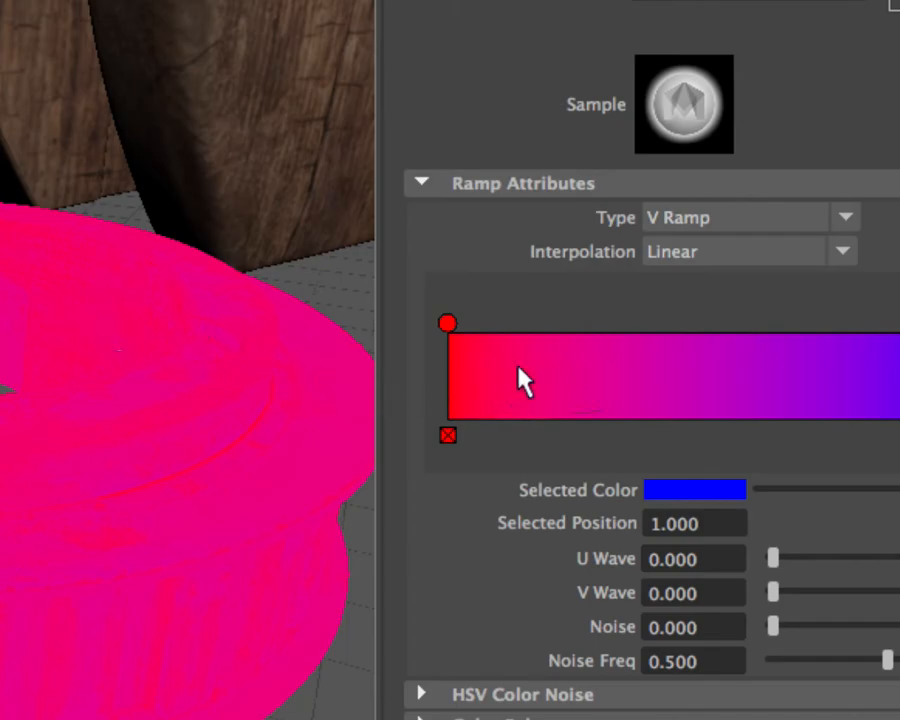
{"action": "left_click", "coordinate": [519, 368]}
{"action": "left_click", "coordinate": [538, 368]}
{"action": "left_click", "coordinate": [554, 370]}
{"action": "left_click", "coordinate": [581, 372]}
{"action": "left_click", "coordinate": [501, 372]}
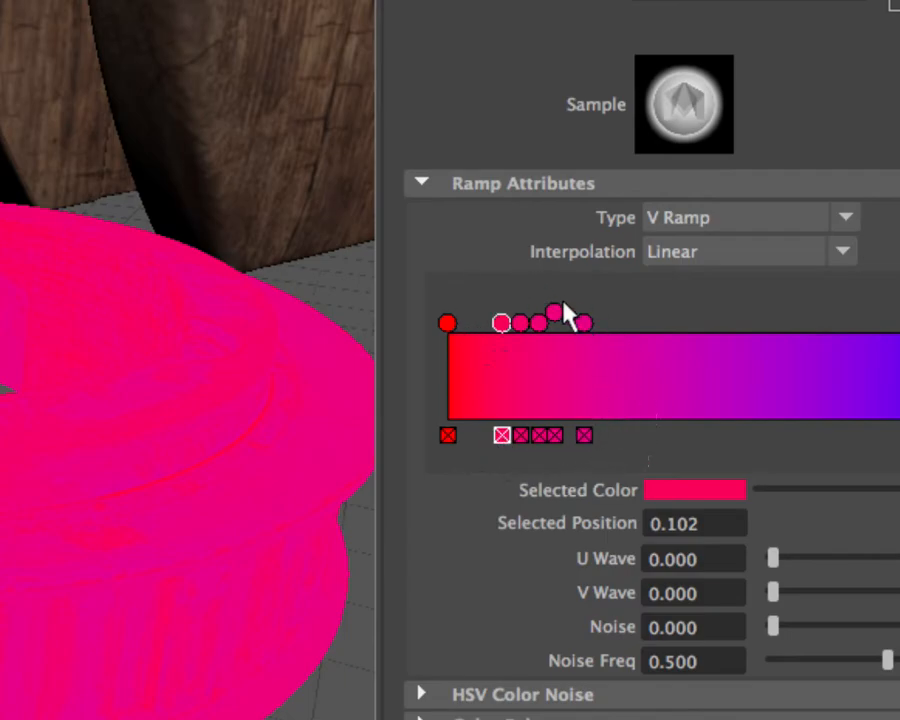
Delete the five extra color stops from the ramp.
{"action": "left_click", "coordinate": [501, 435]}
{"action": "left_click", "coordinate": [520, 435]}
{"action": "left_click", "coordinate": [538, 435]}
{"action": "left_click", "coordinate": [549, 436]}
{"action": "left_click", "coordinate": [583, 436]}
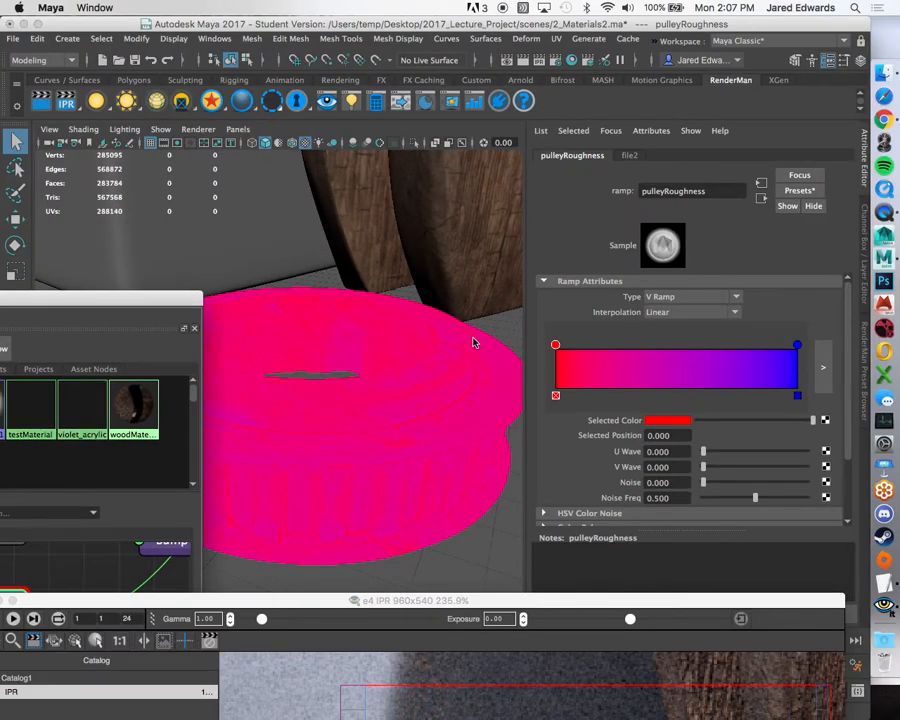
Move the ramp's blue color stop to about position 0.27 and inspect the red-blue distribution on the pulley.
{"action": "left_click", "coordinate": [798, 347]}
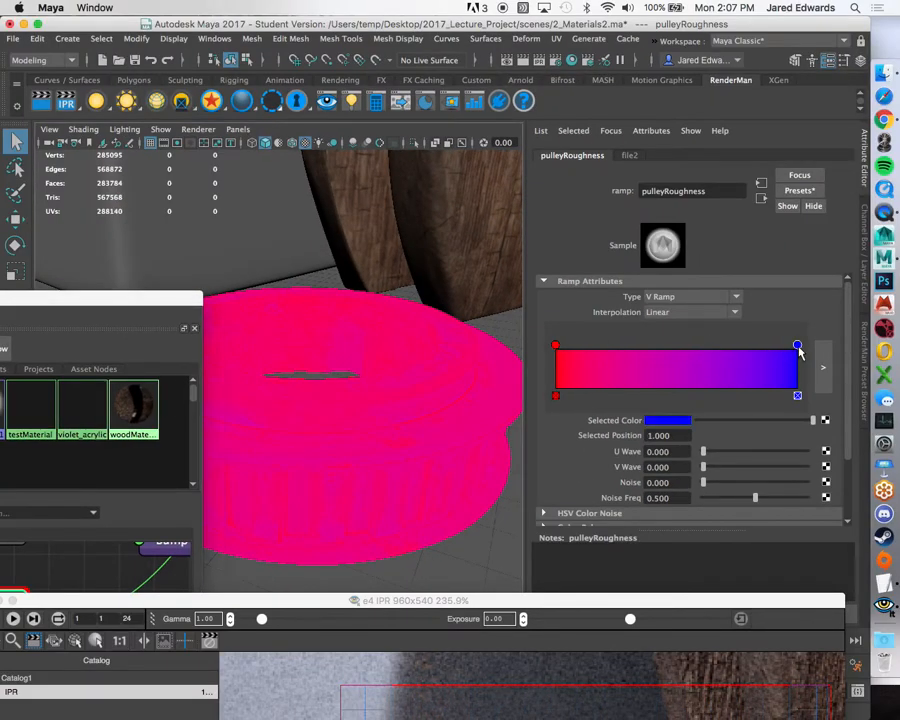
{"action": "left_click_drag", "start_coordinate": [798, 348], "coordinate": [584, 348]}
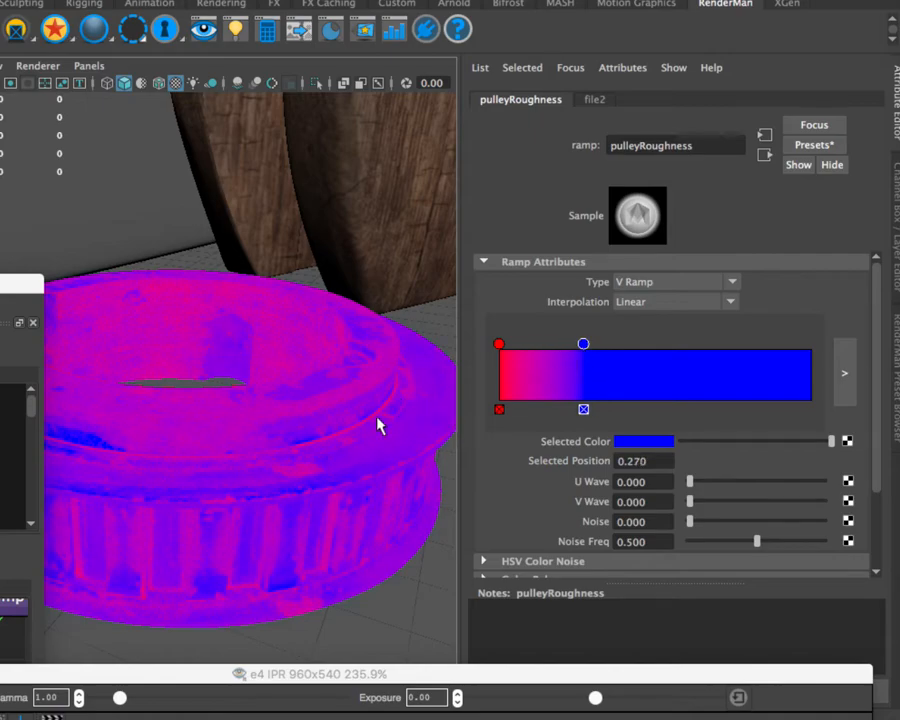
{"action": "left_click_drag", "start_coordinate": [378, 420], "coordinate": [295, 370], "text": "alt"}
{"action": "right_click_drag", "start_coordinate": [297, 372], "coordinate": [279, 388], "text": "alt"}
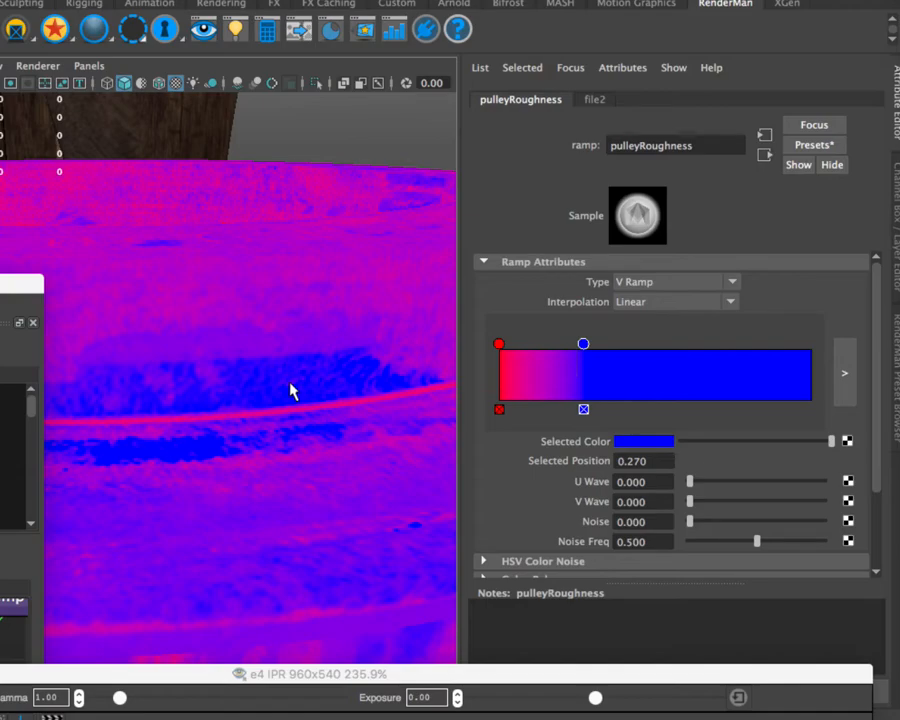
{"action": "scroll", "coordinate": [285, 384], "scroll_direction": "down", "scroll_amount": 6}
{"action": "scroll", "coordinate": [315, 440], "scroll_direction": "up", "scroll_amount": 5}
{"action": "middle_click_drag", "start_coordinate": [297, 374], "coordinate": [292, 421], "text": "alt"}
Try the ramp's blue color stop at about 0.206, 0.145 and 0.212 to compare the pulley's coverage.
{"action": "left_click_drag", "start_coordinate": [584, 345], "coordinate": [564, 345]}
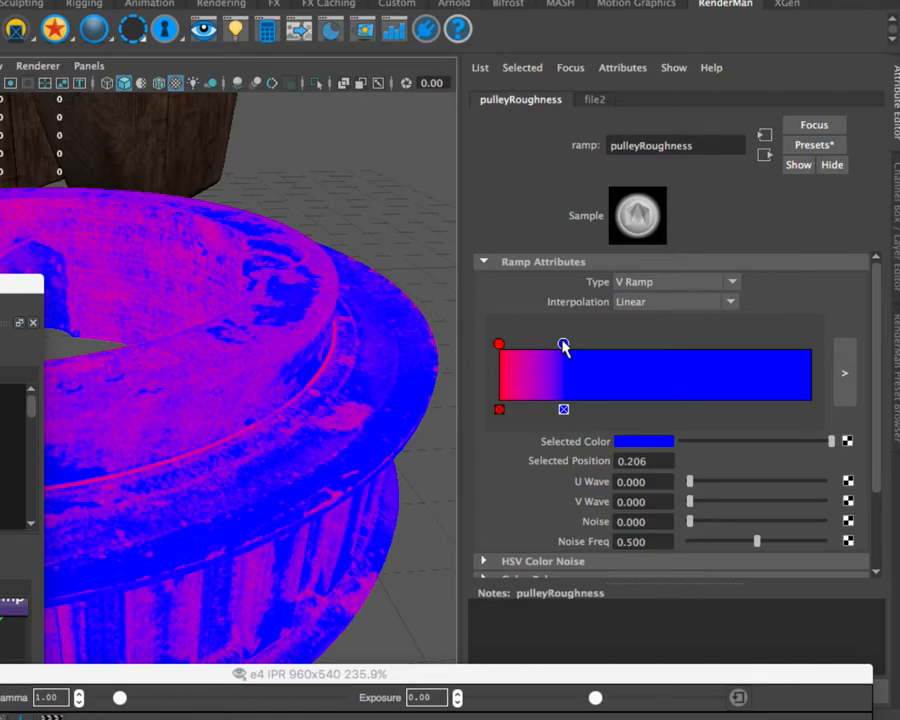
{"action": "left_click_drag", "start_coordinate": [564, 345], "coordinate": [544, 345]}
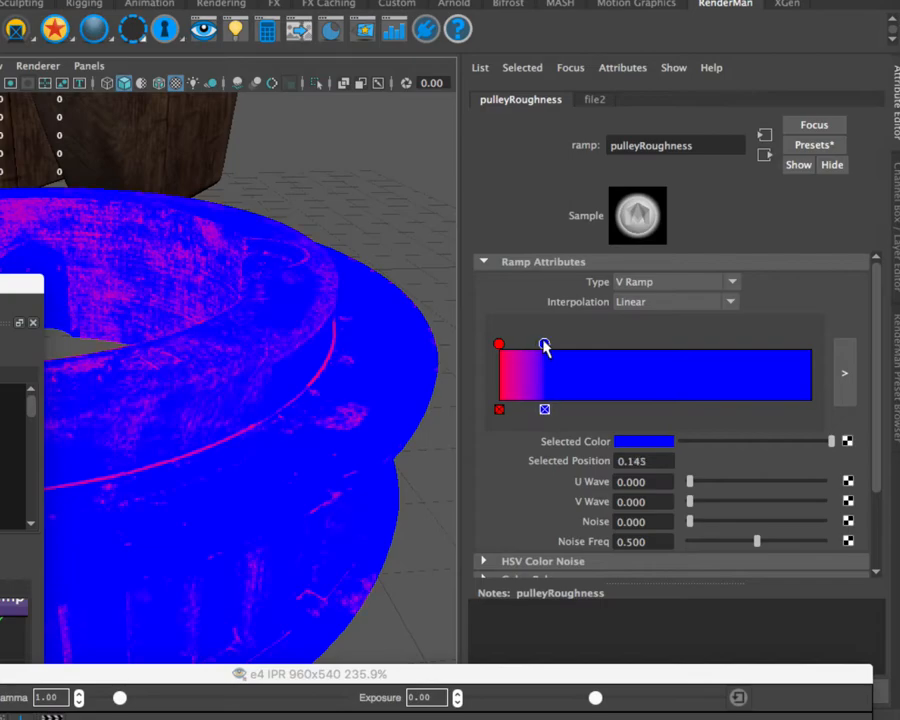
{"action": "left_click_drag", "start_coordinate": [544, 345], "coordinate": [565, 345]}
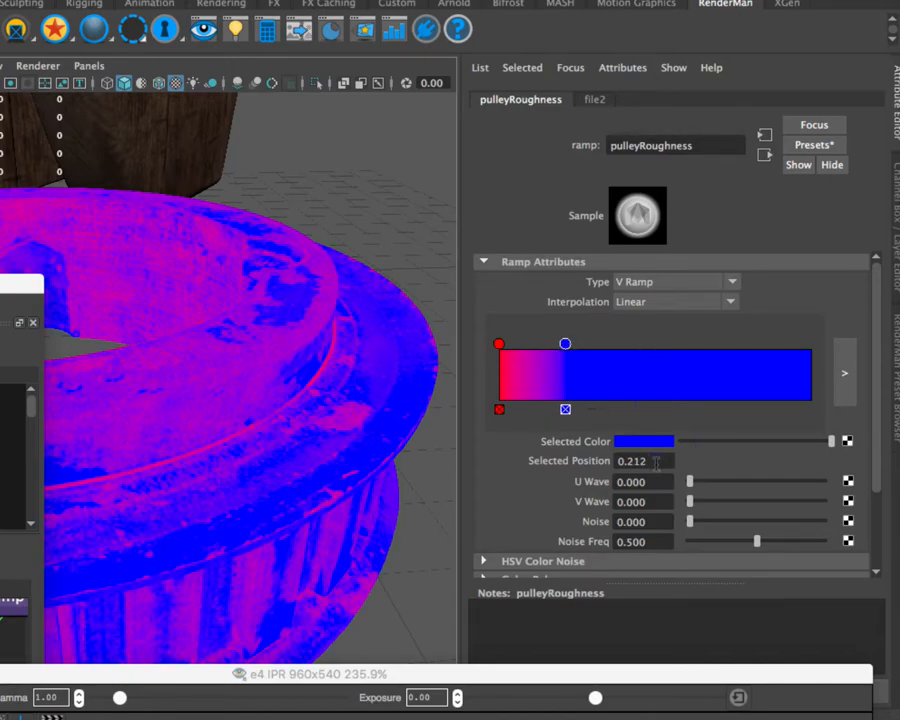
Try the blue color stop at position 0.25, and set its position to 0.2.
{"action": "double_click", "coordinate": [652, 461]}
{"action": "type", "text": ".2"}
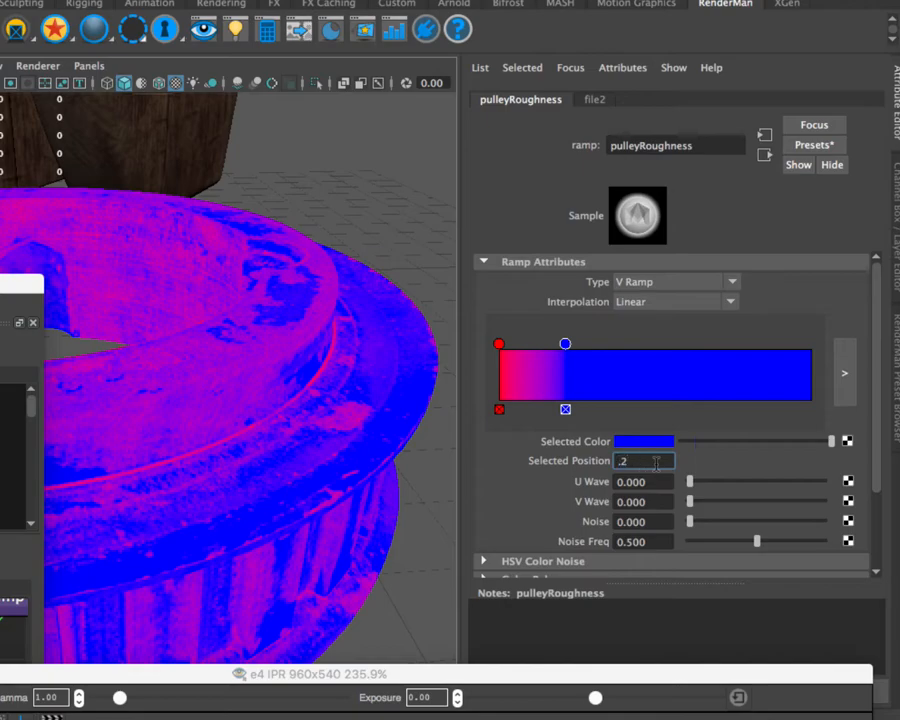
{"action": "type", "text": "5"}
{"action": "key", "text": "Return"}
{"action": "left_click", "coordinate": [656, 461]}
{"action": "key", "text": "BackSpace"}
{"action": "key", "text": "Return"}
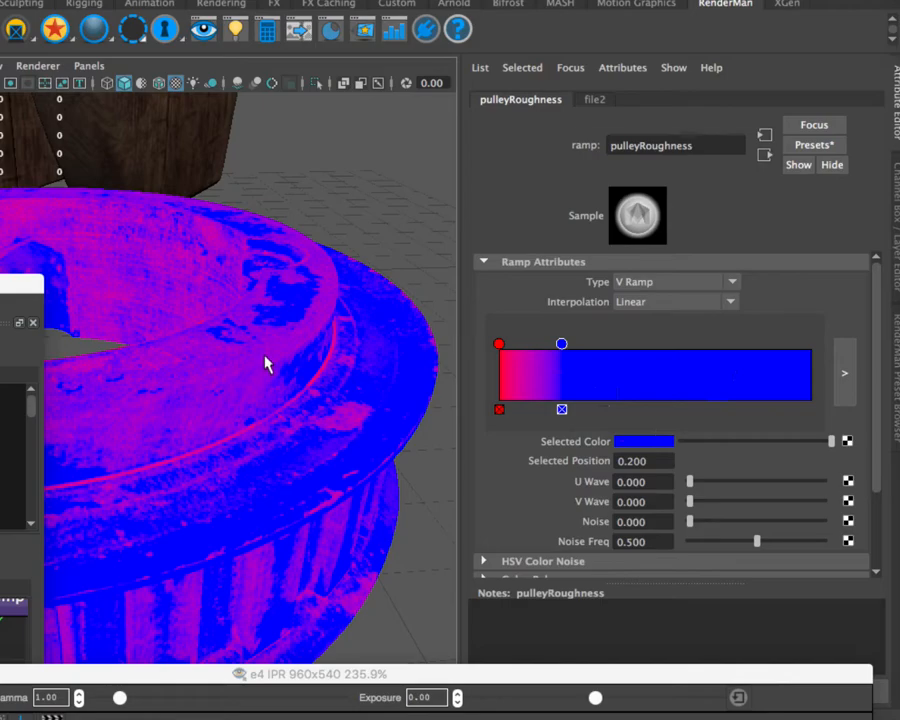
Move the ramp's red color stop to about position 0.148 and inspect the sharper red-blue transition on the pulley.
{"action": "left_click", "coordinate": [499, 344]}
{"action": "left_click_drag", "start_coordinate": [499, 344], "coordinate": [545, 344]}
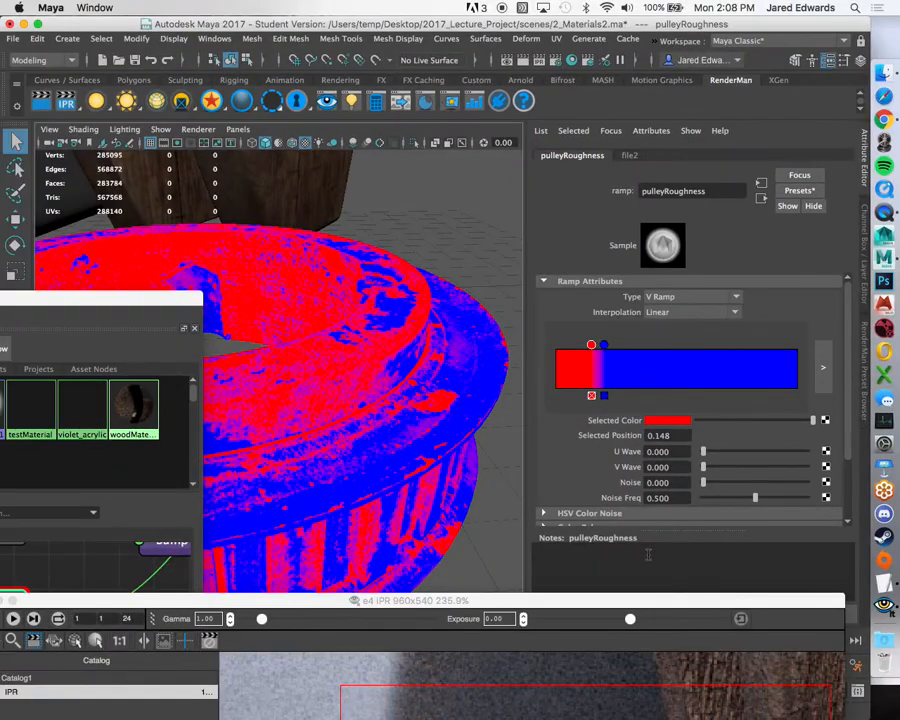
{"action": "left_click_drag", "start_coordinate": [386, 430], "coordinate": [217, 416], "text": "alt"}
{"action": "left_click_drag", "start_coordinate": [336, 400], "coordinate": [410, 412], "text": "alt"}
{"action": "right_click_drag", "start_coordinate": [410, 412], "coordinate": [346, 315], "text": "alt"}
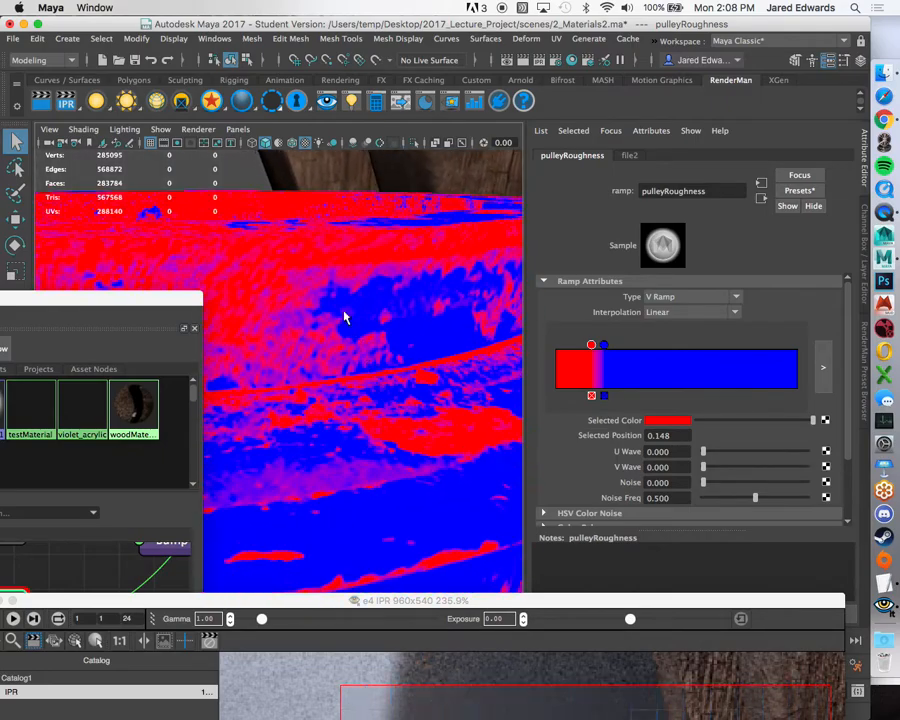
Switch to Photoshop and browse the desktop's 2017_Lecture_Project in Finder to its sourceimages folder.
{"action": "left_click_drag", "start_coordinate": [405, 358], "coordinate": [387, 390], "text": "alt"}
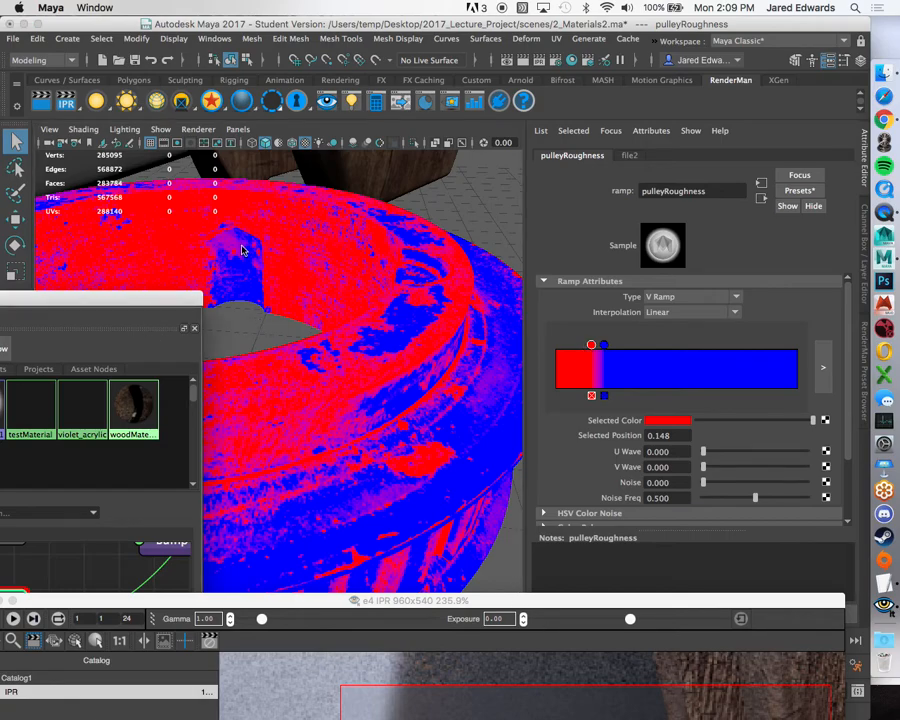
{"action": "left_click", "coordinate": [884, 281]}
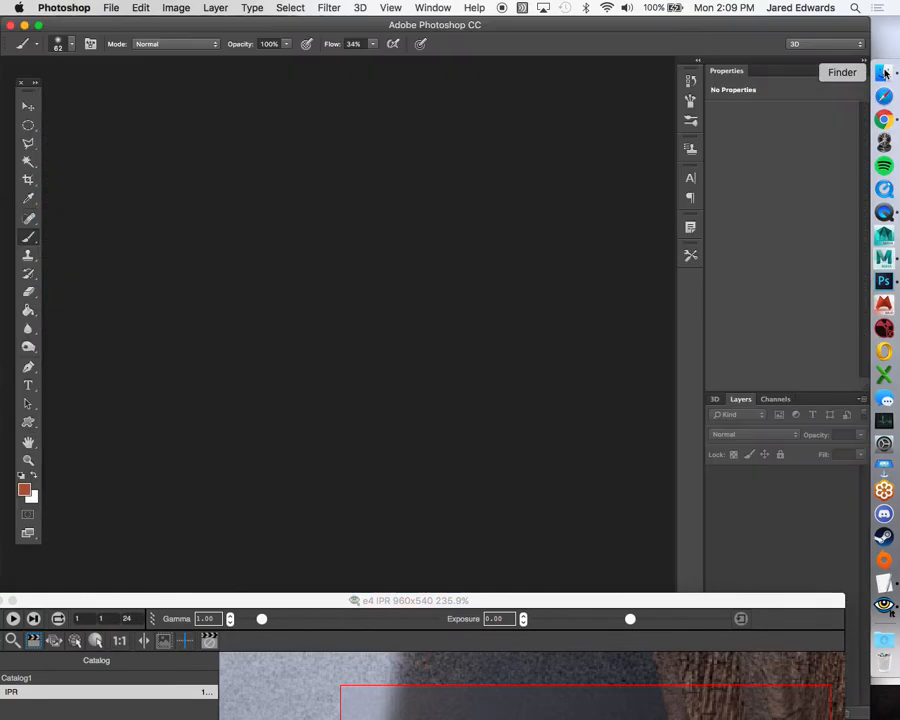
{"action": "left_click", "coordinate": [884, 72]}
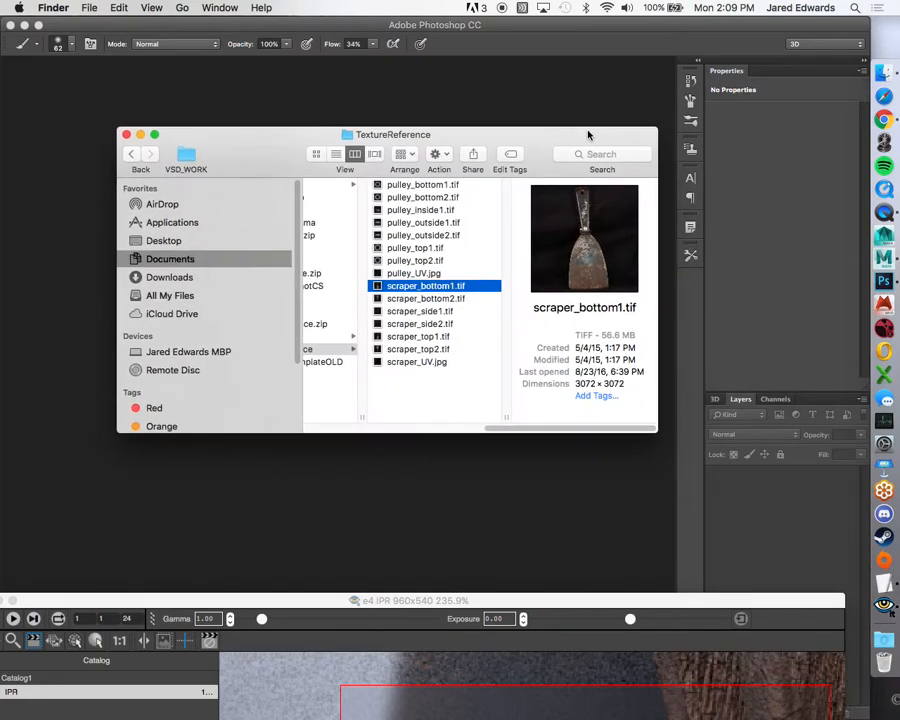
{"action": "left_click", "coordinate": [162, 224]}
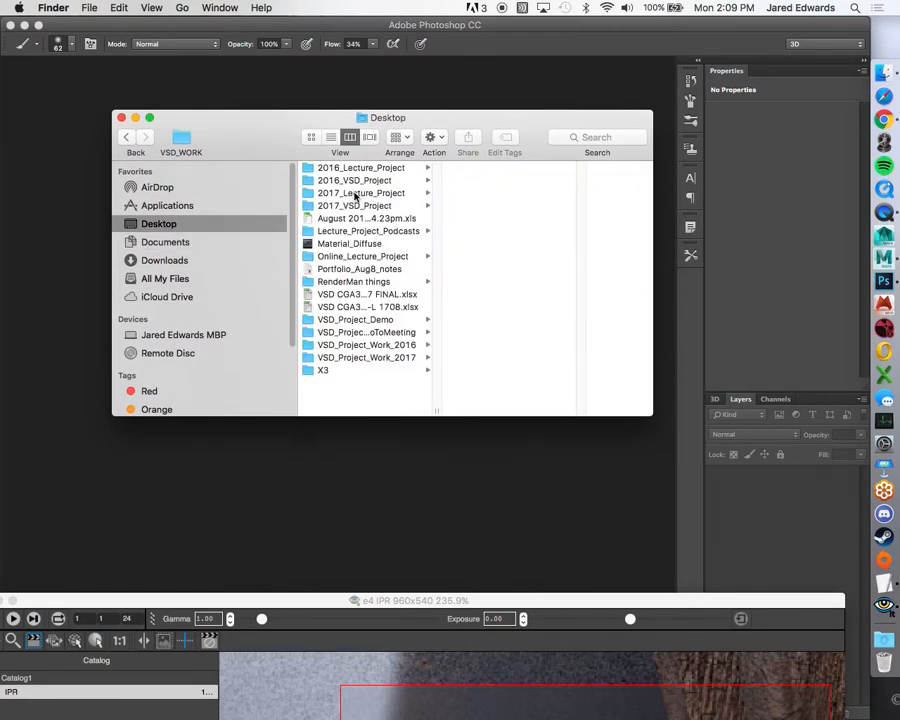
{"action": "left_click", "coordinate": [362, 193]}
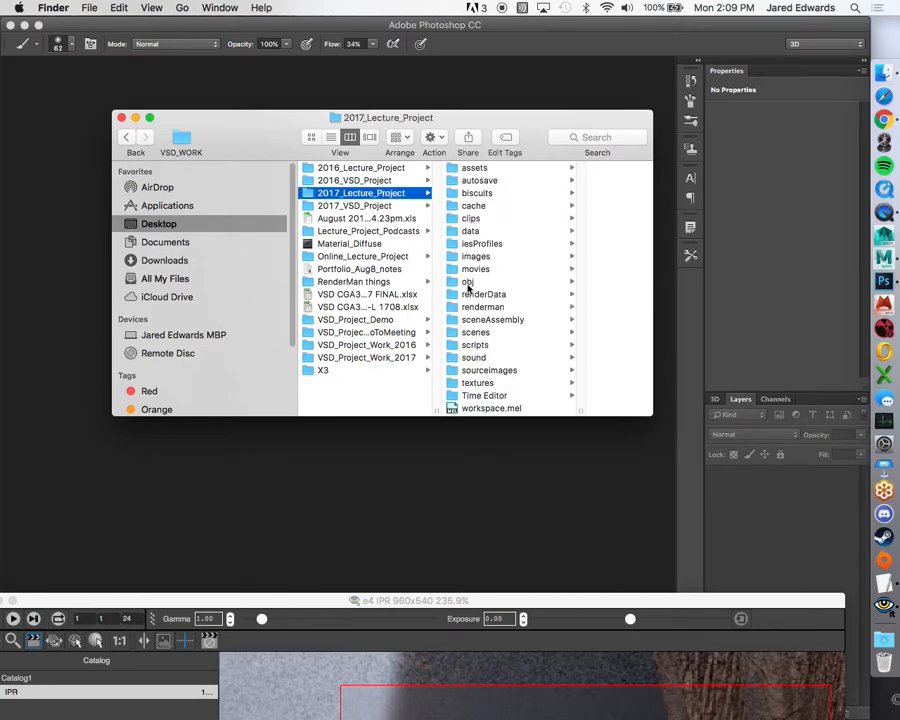
{"action": "left_click", "coordinate": [490, 385]}
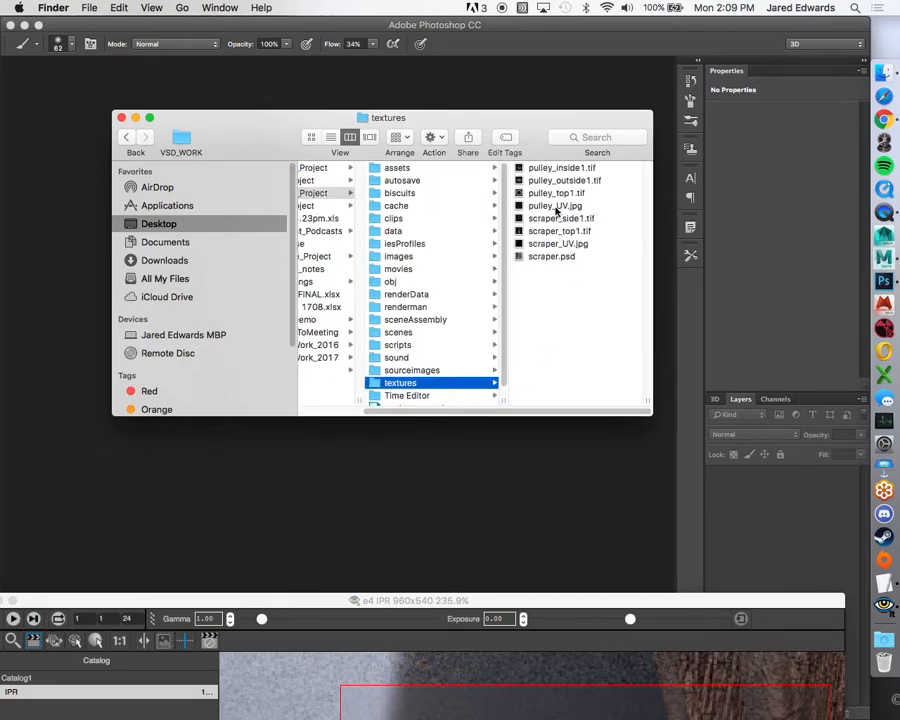
{"action": "left_click", "coordinate": [414, 372]}
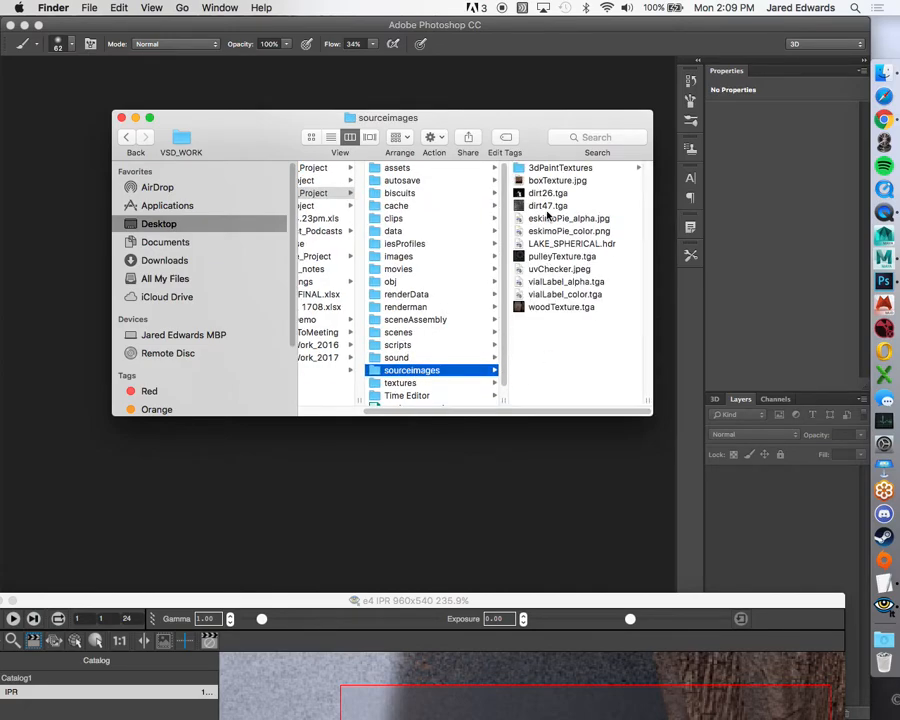
Open pulleyTexture.tga from the sourceimages folder with Adobe Photoshop CC.
{"action": "left_click", "coordinate": [555, 257]}
{"action": "right_click", "coordinate": [462, 256]}
{"action": "mouse_move", "coordinate": [540, 273]}
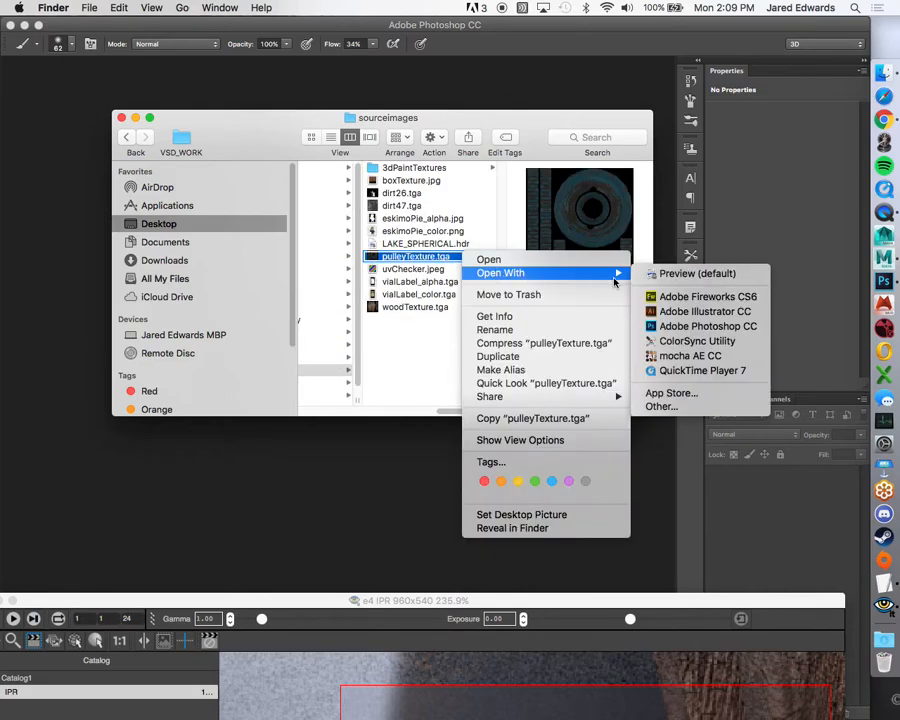
{"action": "left_click", "coordinate": [666, 327]}
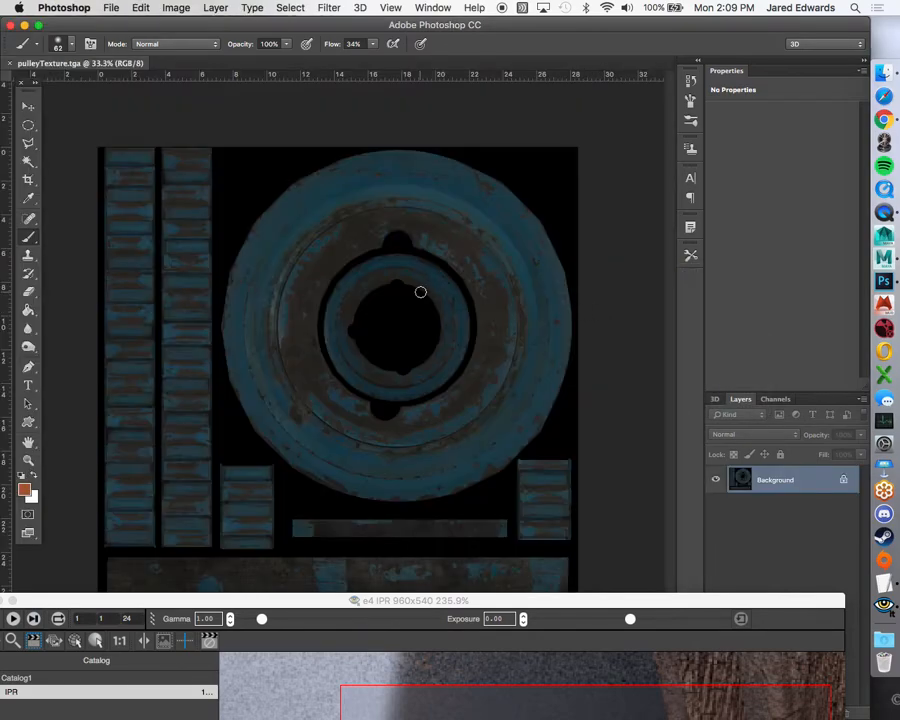
Convert the pulley texture's locked Background into a regular layer with the default settings.
{"action": "left_click", "coordinate": [385, 304], "text": "super"}
{"action": "left_click_drag", "start_coordinate": [384, 303], "coordinate": [427, 351]}
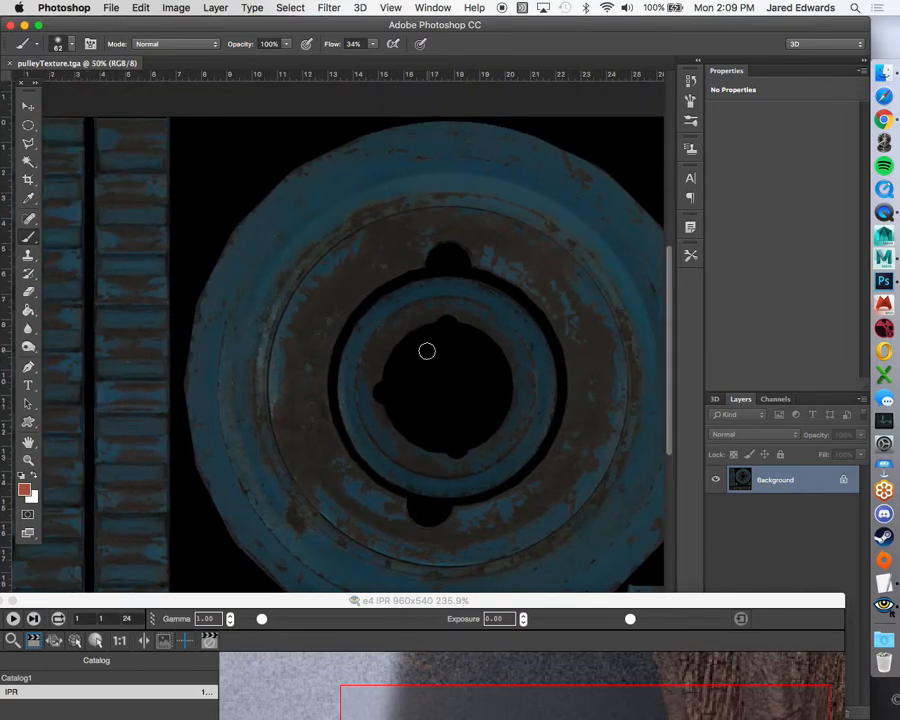
{"action": "double_click", "coordinate": [800, 487]}
{"action": "key", "text": "Return"}
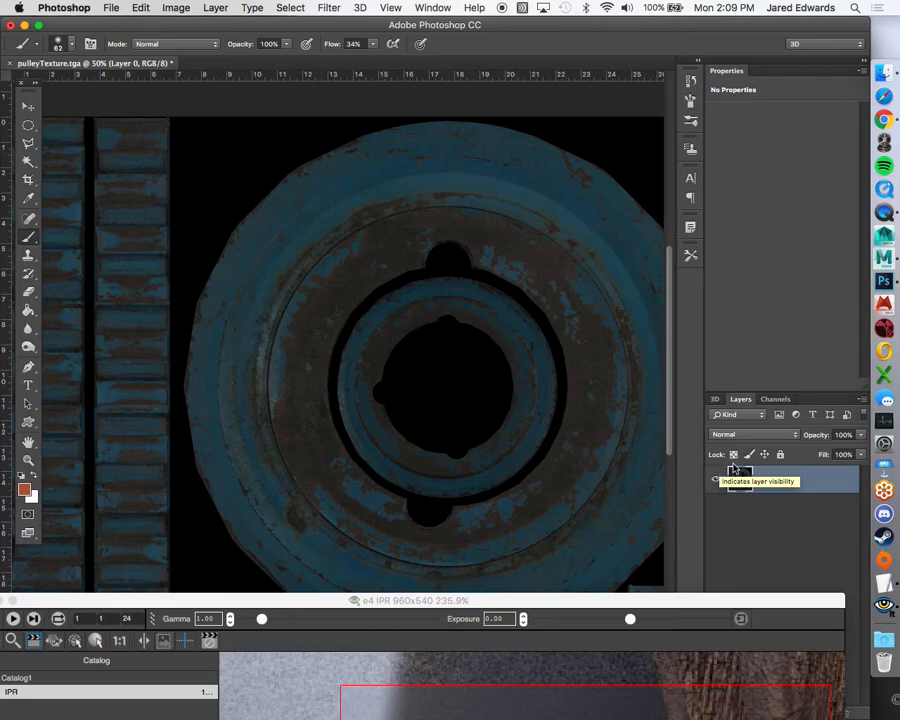
Close the Finder window and move the IPR render window clear of the Photoshop layer controls.
{"action": "left_click_drag", "start_coordinate": [728, 598], "coordinate": [696, 637]}
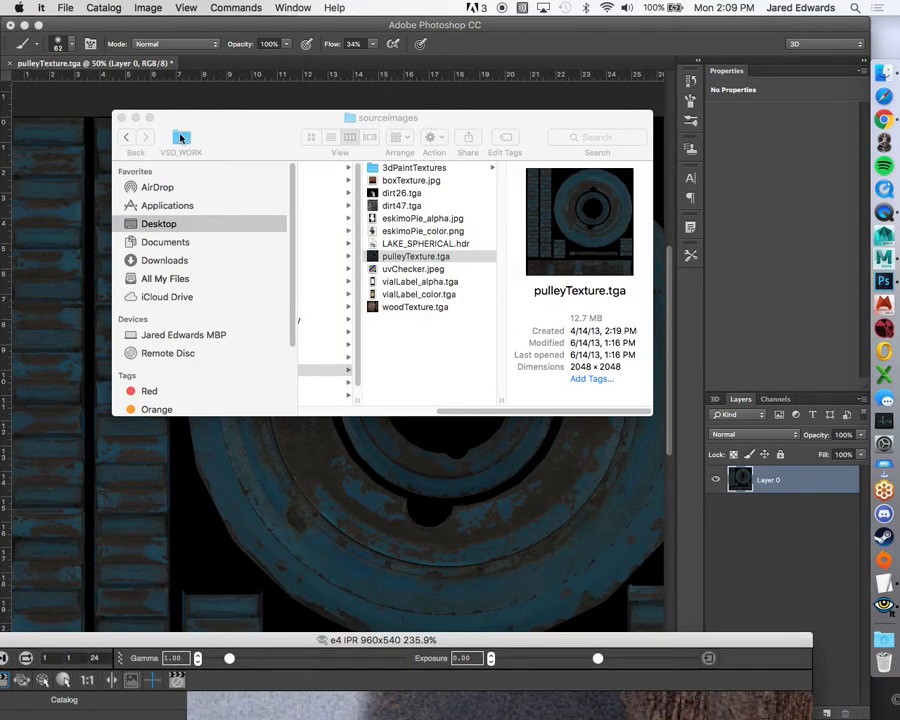
{"action": "left_click", "coordinate": [115, 116]}
{"action": "left_click", "coordinate": [121, 118]}
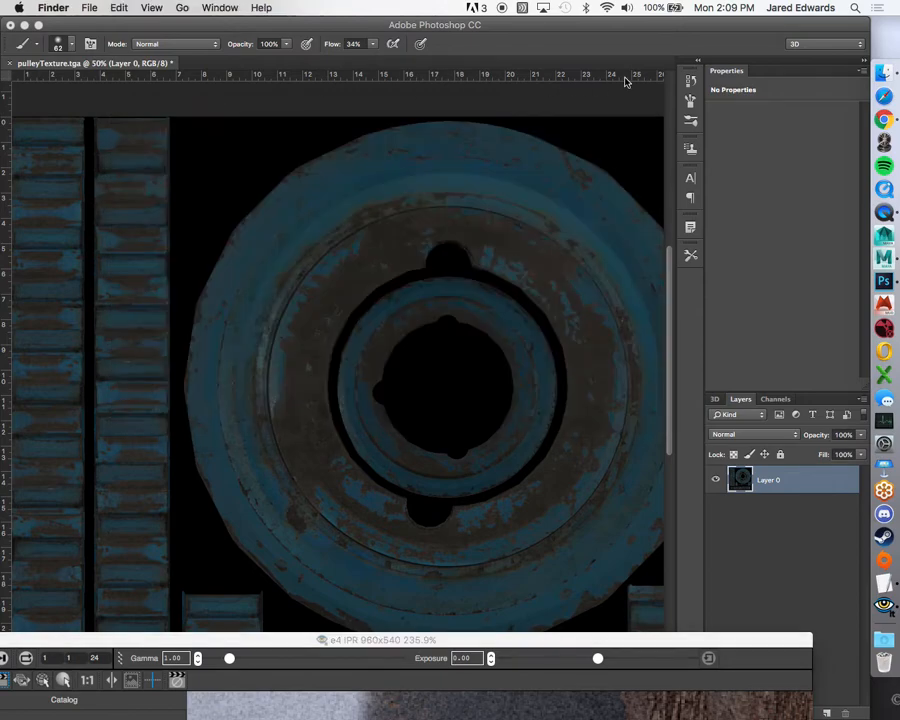
{"action": "left_click", "coordinate": [623, 82]}
{"action": "left_click_drag", "start_coordinate": [726, 642], "coordinate": [514, 663]}
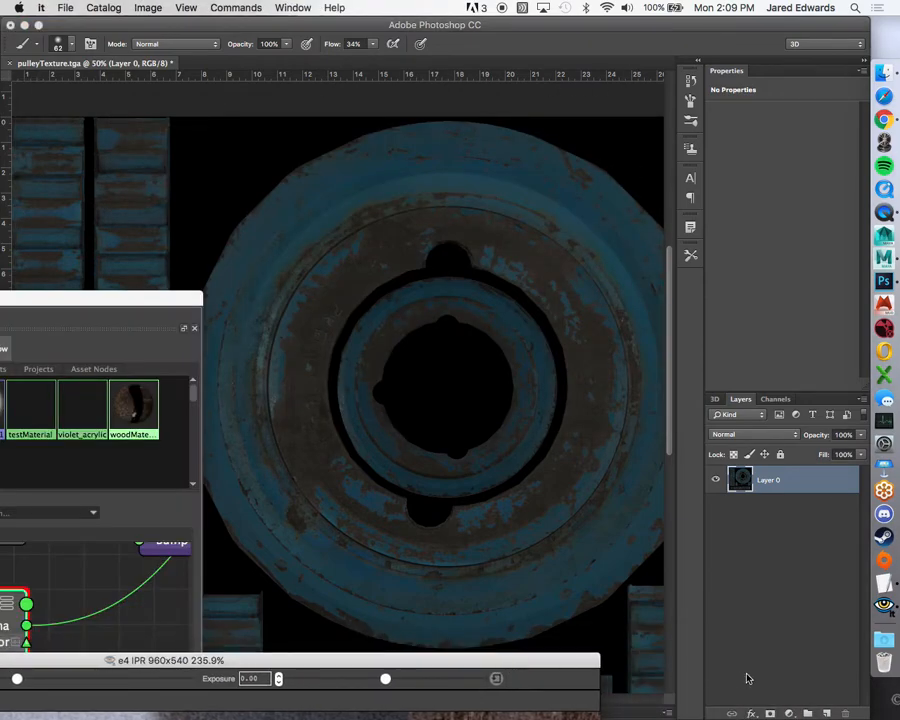
Add a Hue/Saturation adjustment layer above the pulley texture with Saturation at -100, and leave no layer selected.
{"action": "left_click", "coordinate": [789, 713]}
{"action": "left_click", "coordinate": [810, 591]}
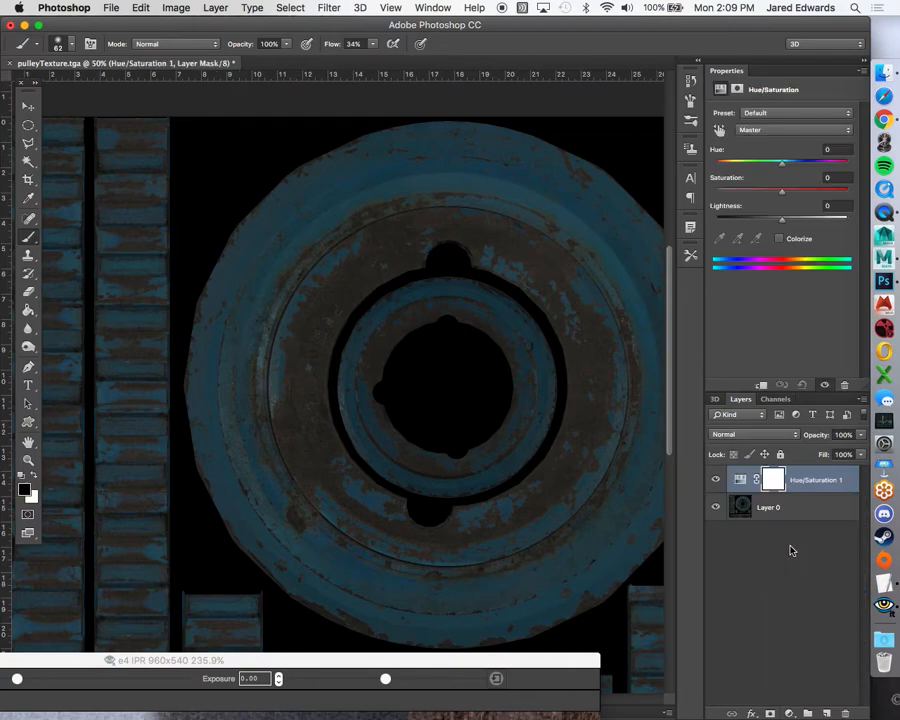
{"action": "left_click_drag", "start_coordinate": [788, 185], "coordinate": [630, 200]}
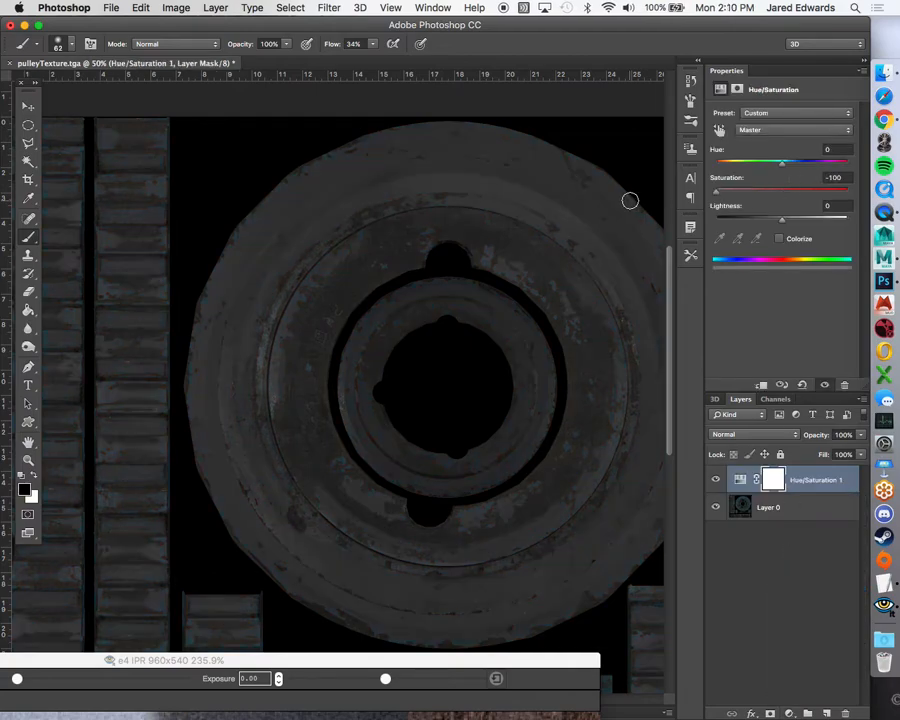
{"action": "left_click", "coordinate": [761, 579]}
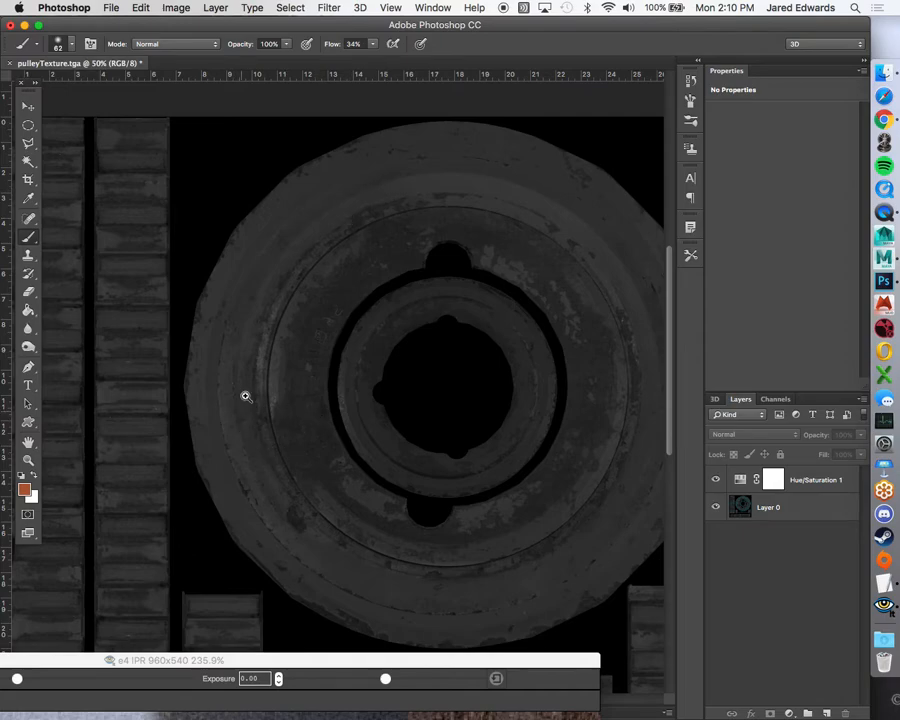
Examine the desaturated paint and rust values across the pulley face up close, comparing them with the original colors.
{"action": "left_click", "coordinate": [244, 394]}
{"action": "left_click", "coordinate": [224, 292]}
{"action": "left_click_drag", "start_coordinate": [221, 291], "coordinate": [189, 325]}
{"action": "left_click", "coordinate": [446, 270]}
{"action": "left_click_drag", "start_coordinate": [309, 297], "coordinate": [362, 325]}
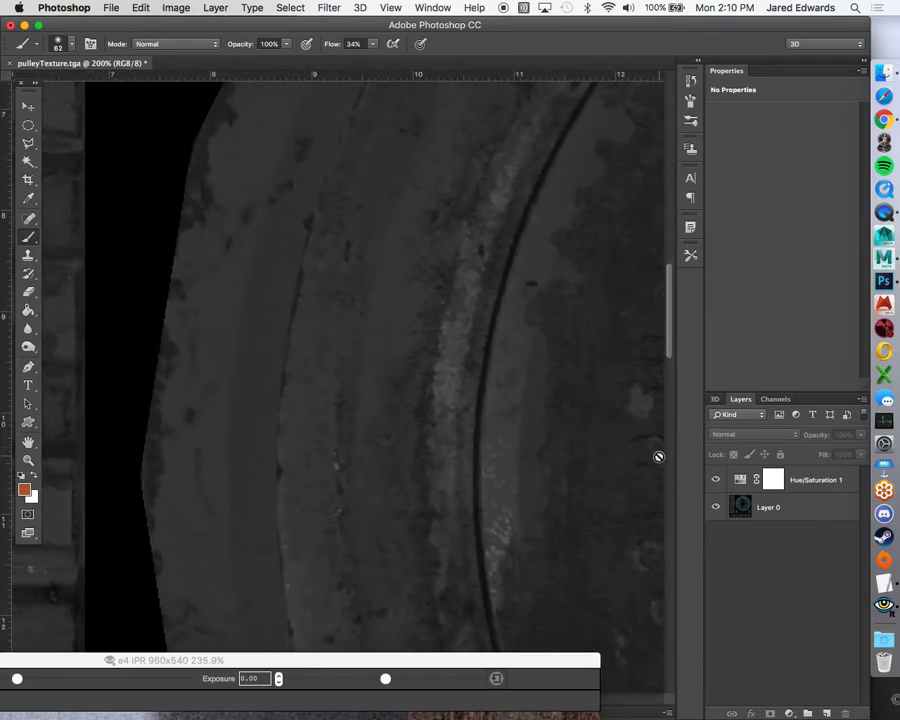
{"action": "left_click", "coordinate": [716, 483]}
{"action": "left_click", "coordinate": [715, 483]}
{"action": "left_click_drag", "start_coordinate": [576, 460], "coordinate": [150, 482]}
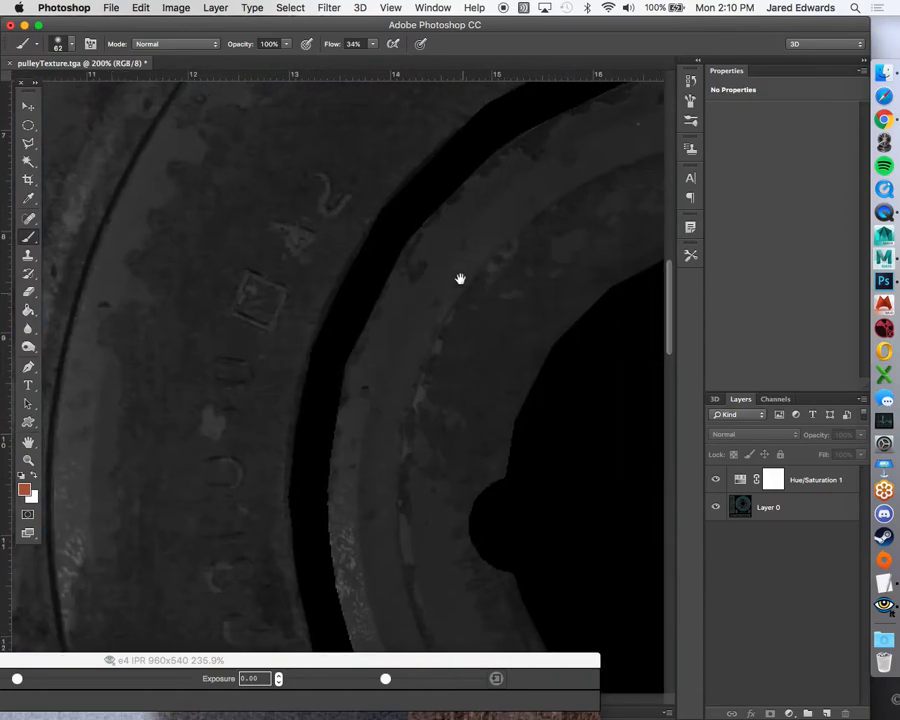
{"action": "left_click_drag", "start_coordinate": [254, 327], "coordinate": [180, 512]}
{"action": "left_click_drag", "start_coordinate": [622, 248], "coordinate": [305, 315]}
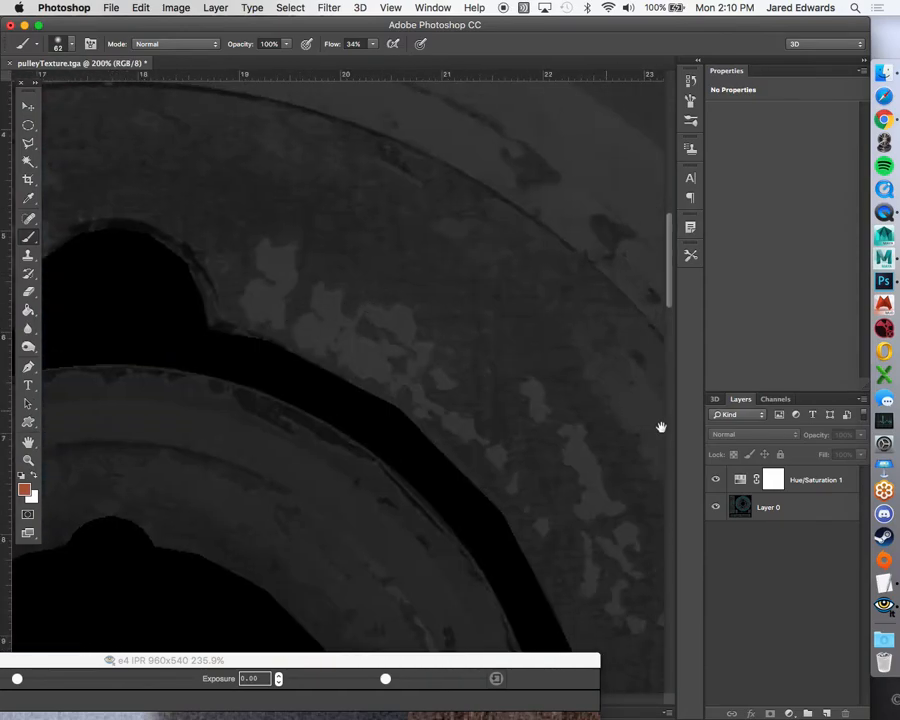
{"action": "left_click", "coordinate": [715, 483]}
{"action": "left_click", "coordinate": [715, 483]}
Compare the rust patches on the pulley's outer ring with the Hue/Saturation adjustment hidden and shown, up to 400% magnification.
{"action": "left_click_drag", "start_coordinate": [444, 242], "coordinate": [252, 392]}
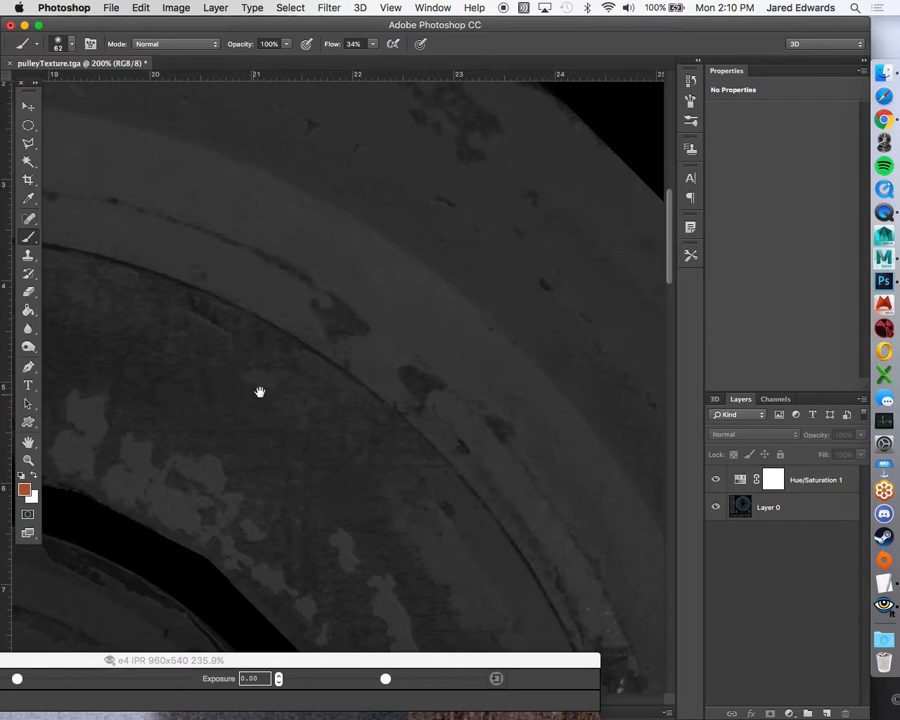
{"action": "left_click", "coordinate": [715, 480]}
{"action": "key", "text": "super+equal"}
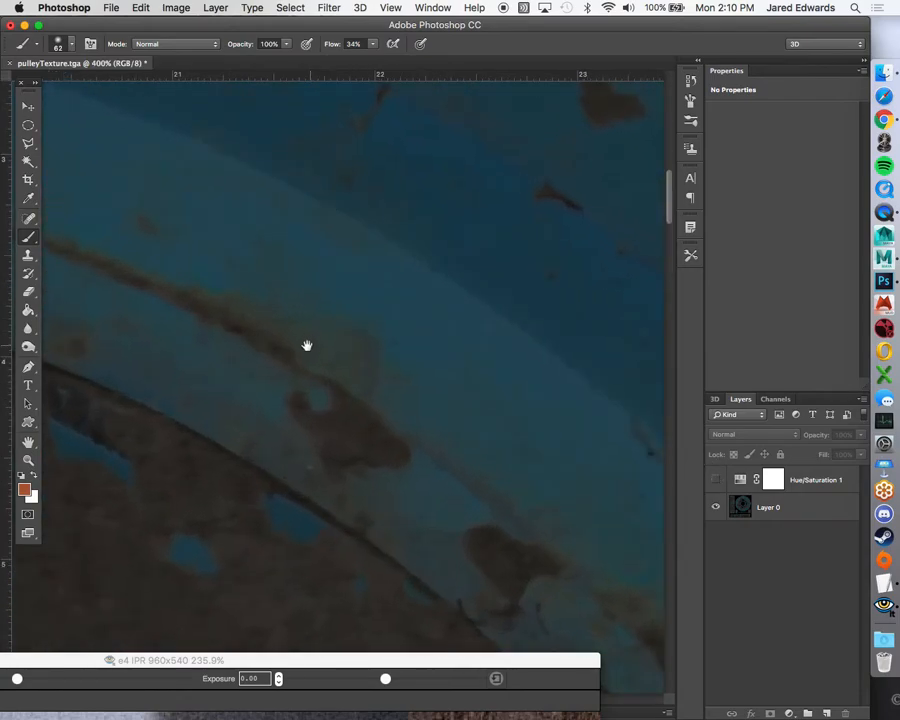
{"action": "left_click", "coordinate": [716, 484]}
{"action": "left_click", "coordinate": [716, 484]}
{"action": "left_click", "coordinate": [716, 484]}
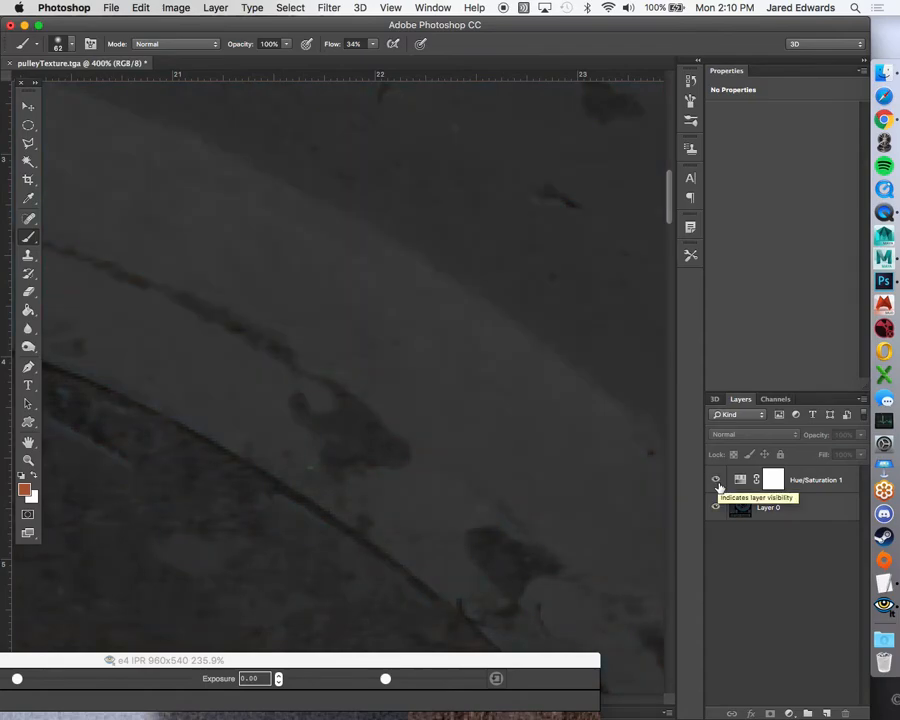
{"action": "left_click", "coordinate": [716, 484]}
{"action": "left_click", "coordinate": [717, 485]}
{"action": "left_click", "coordinate": [371, 347], "text": "alt"}
{"action": "left_click", "coordinate": [371, 347], "text": "alt"}
{"action": "left_click", "coordinate": [371, 347], "text": "alt"}
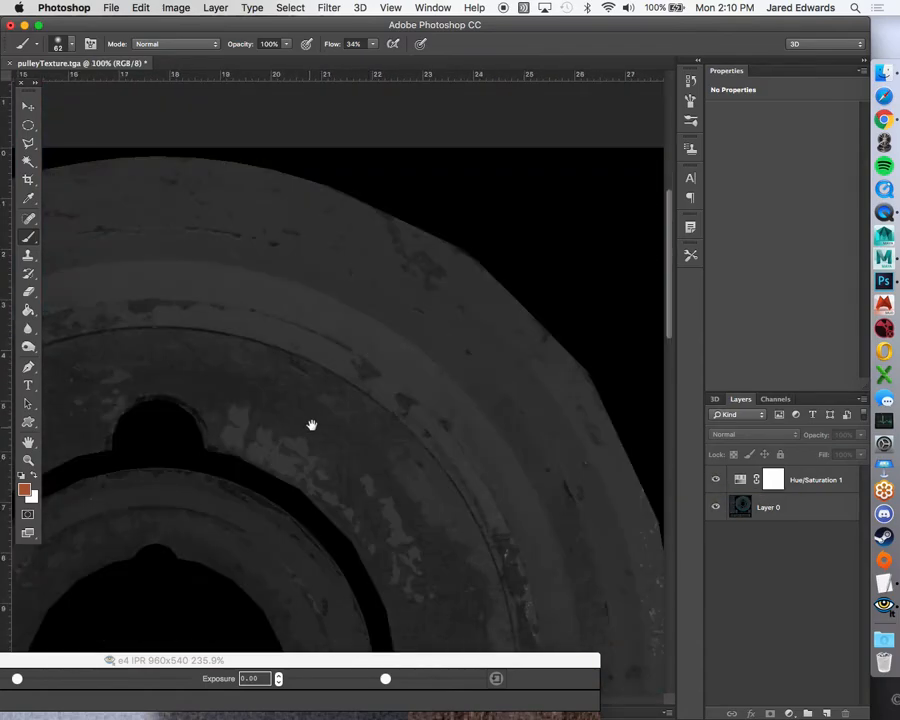
{"action": "left_click_drag", "start_coordinate": [309, 426], "coordinate": [438, 290]}
{"action": "left_click", "coordinate": [438, 290], "text": "alt"}
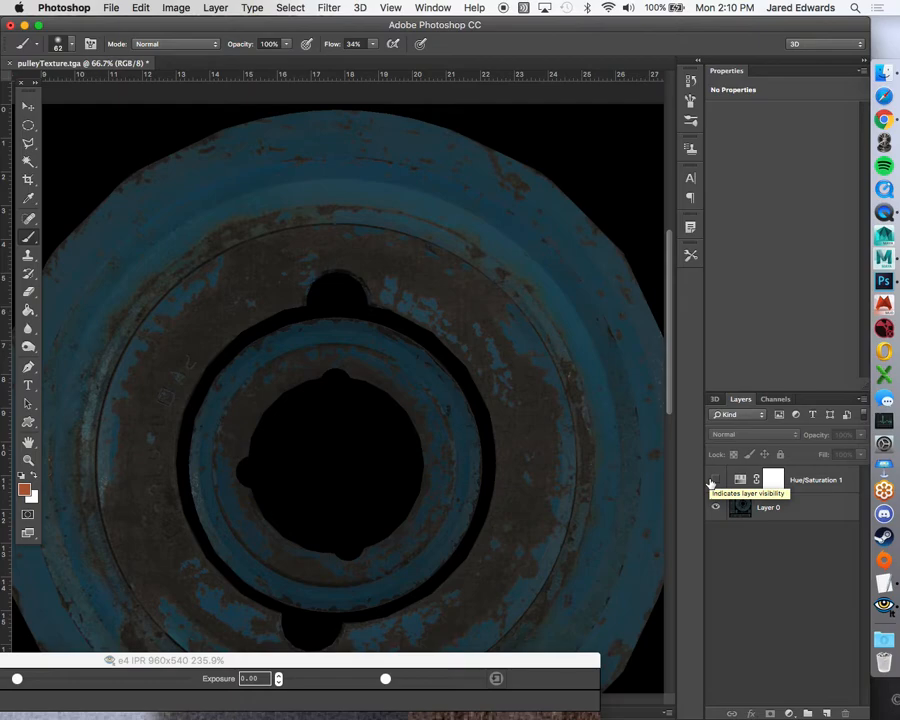
Inspect the texture's Red, Green and Blue channels individually, and compare the Blue channel with the RGB composite.
{"action": "left_click", "coordinate": [772, 399]}
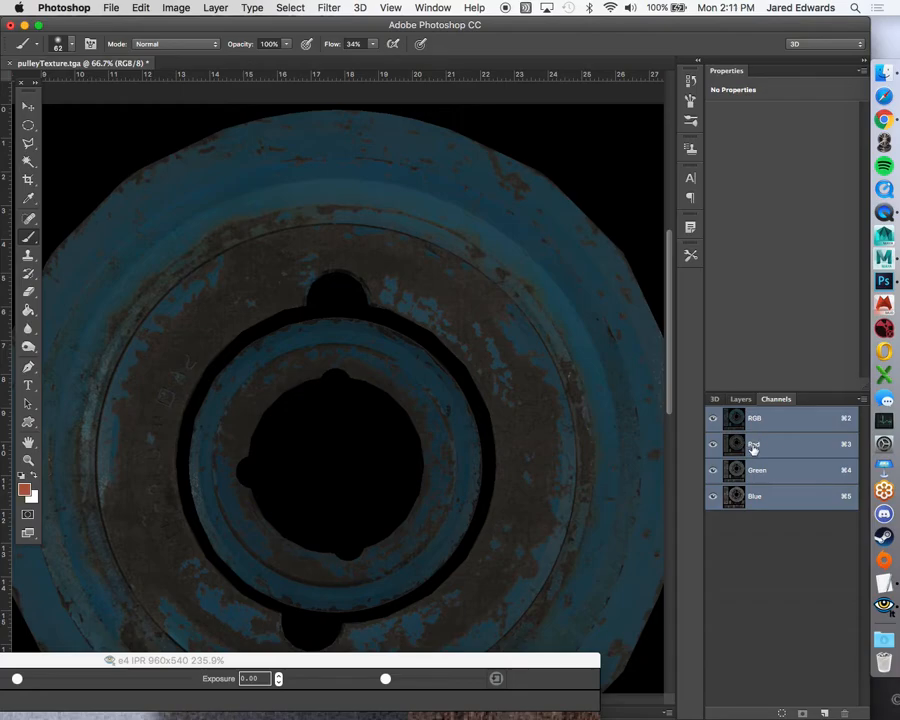
{"action": "left_click", "coordinate": [738, 446]}
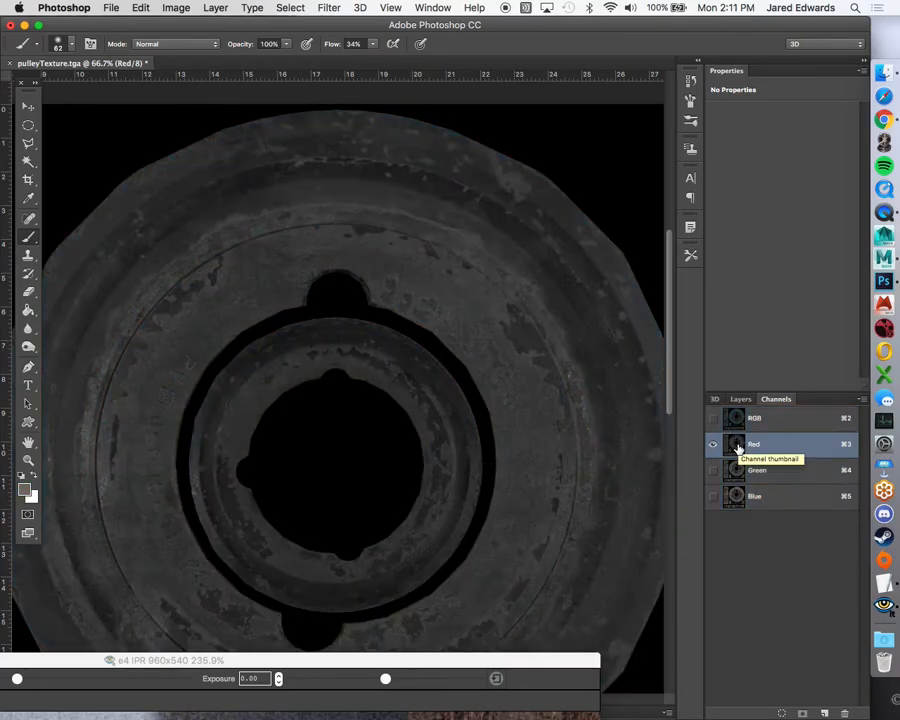
{"action": "left_click_drag", "start_coordinate": [346, 372], "coordinate": [474, 342]}
{"action": "left_click", "coordinate": [748, 478]}
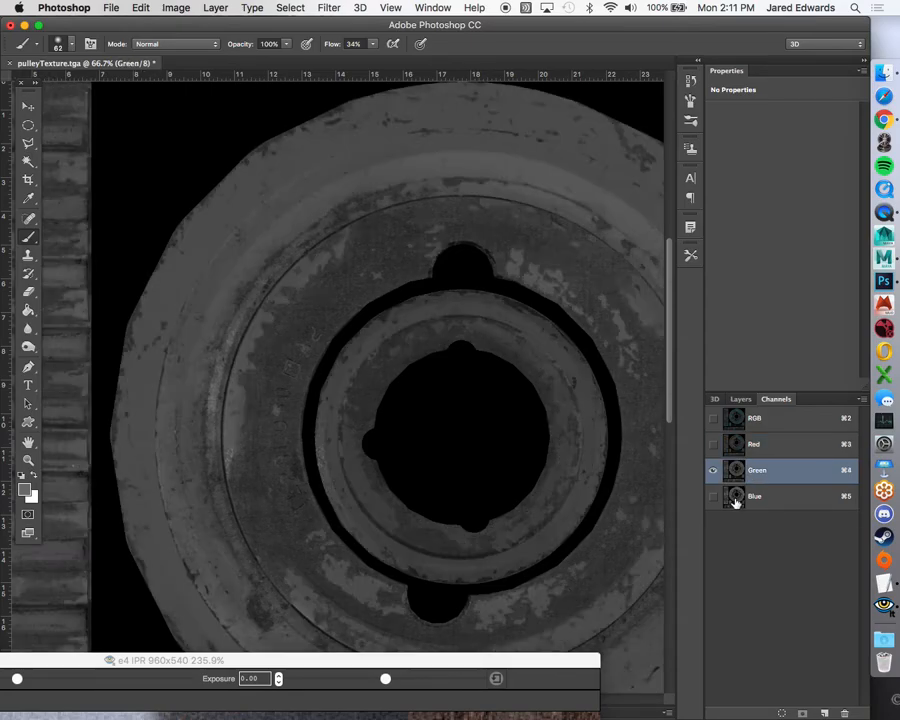
{"action": "left_click", "coordinate": [734, 500]}
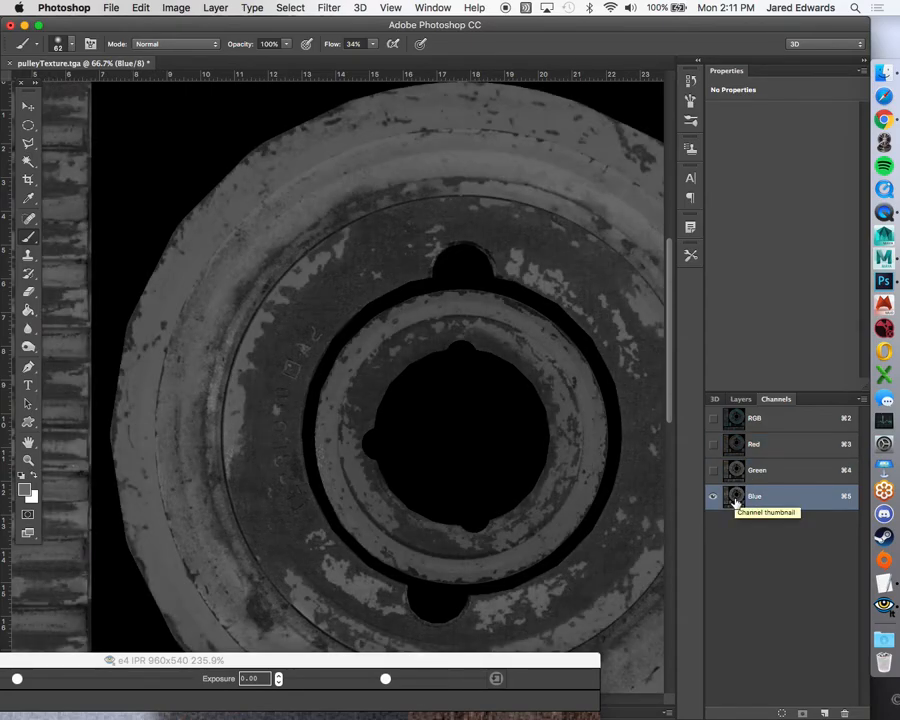
{"action": "left_click", "coordinate": [736, 420]}
{"action": "left_click", "coordinate": [735, 497]}
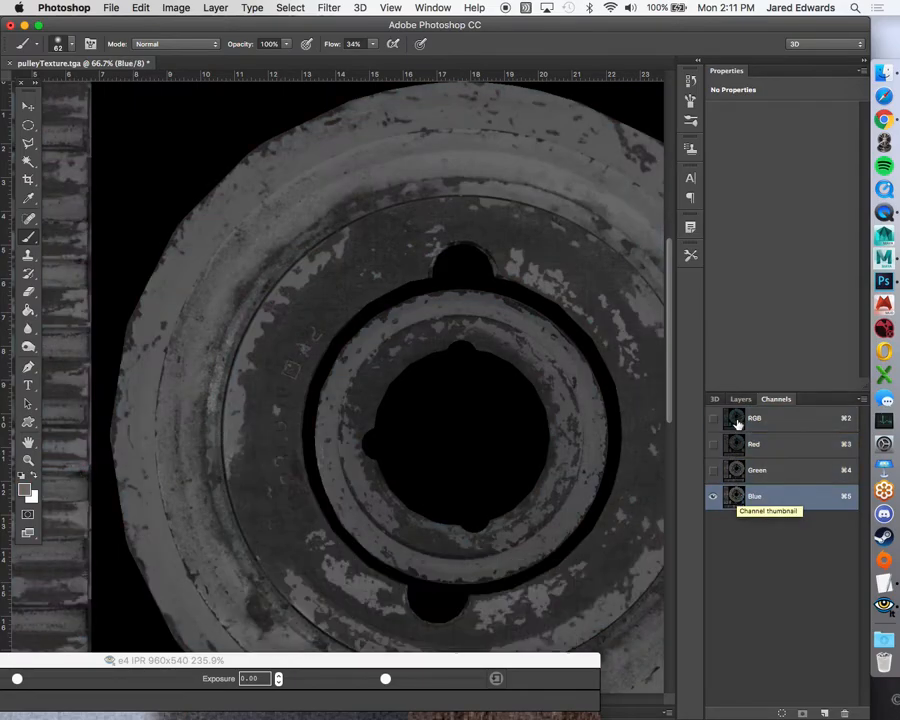
Compare the paint and rust contrast in the Blue channel with the Hue/Saturation adjustment repeatedly hidden and shown.
{"action": "left_click", "coordinate": [740, 399]}
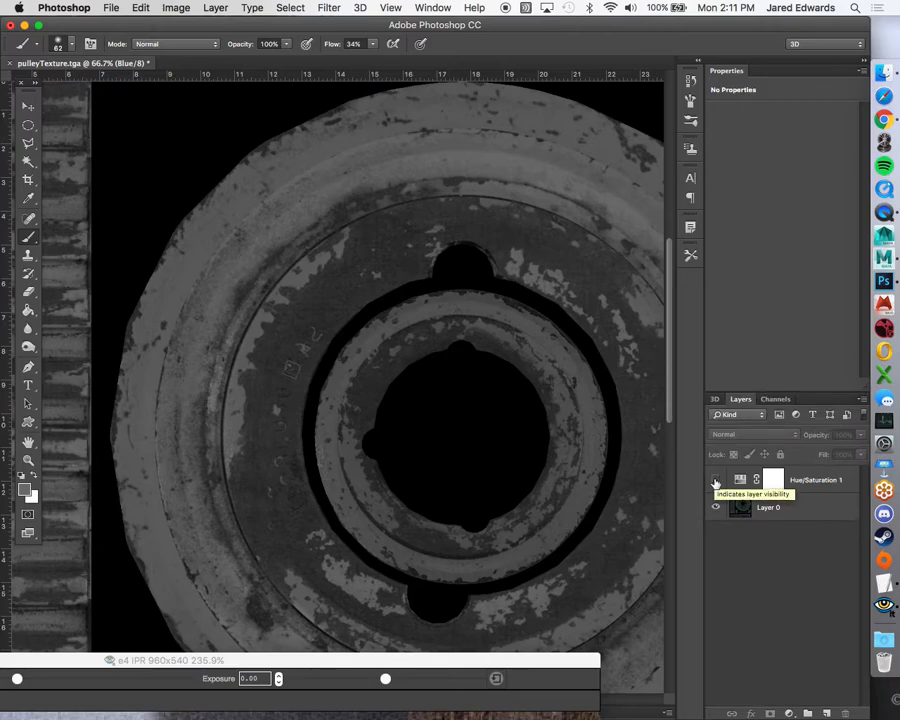
{"action": "left_click", "coordinate": [715, 483]}
{"action": "left_click", "coordinate": [715, 483]}
{"action": "left_click", "coordinate": [715, 483]}
{"action": "left_click", "coordinate": [715, 483]}
{"action": "left_click", "coordinate": [715, 483]}
{"action": "left_click", "coordinate": [715, 483]}
{"action": "left_click", "coordinate": [715, 483]}
{"action": "left_click", "coordinate": [715, 483]}
{"action": "left_click", "coordinate": [715, 483]}
{"action": "left_click", "coordinate": [715, 483]}
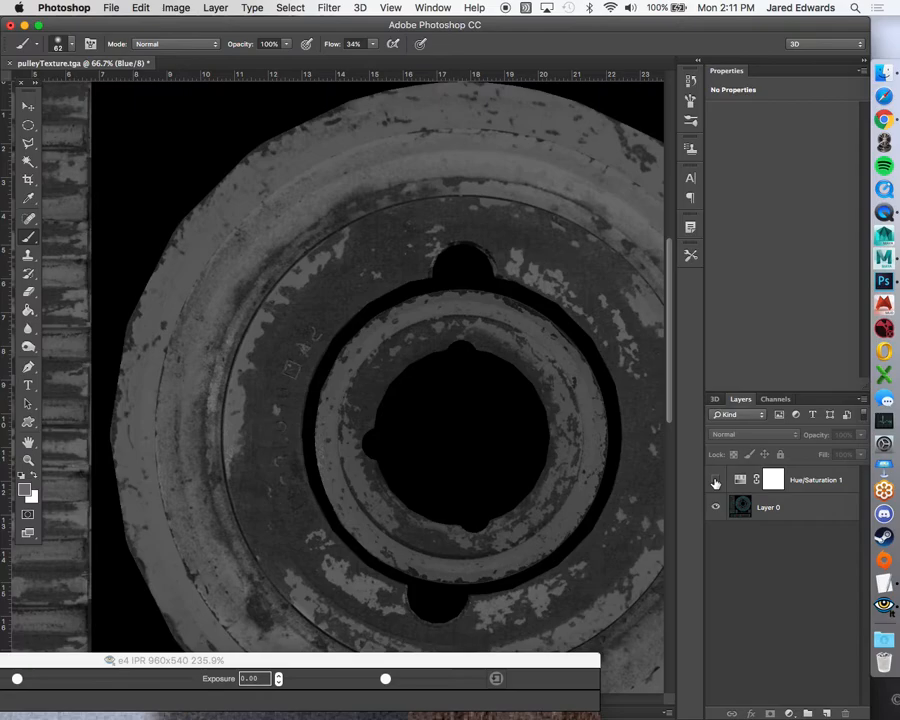
{"action": "left_click", "coordinate": [715, 483]}
{"action": "left_click", "coordinate": [716, 483]}
{"action": "left_click", "coordinate": [716, 483]}
{"action": "left_click", "coordinate": [716, 483]}
{"action": "left_click", "coordinate": [716, 483]}
{"action": "left_click", "coordinate": [716, 483]}
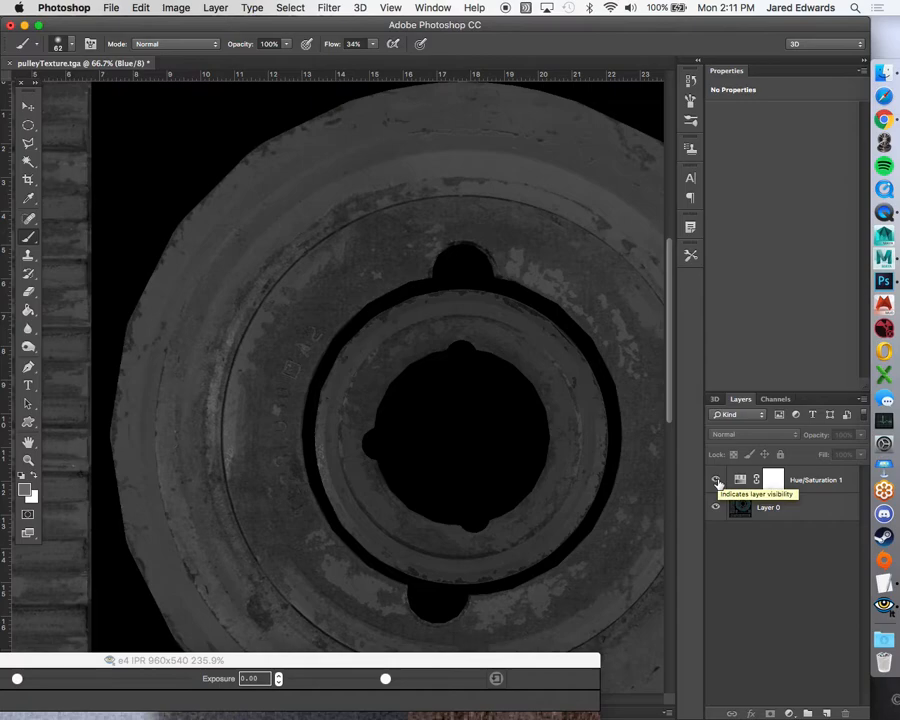
{"action": "left_click", "coordinate": [717, 483]}
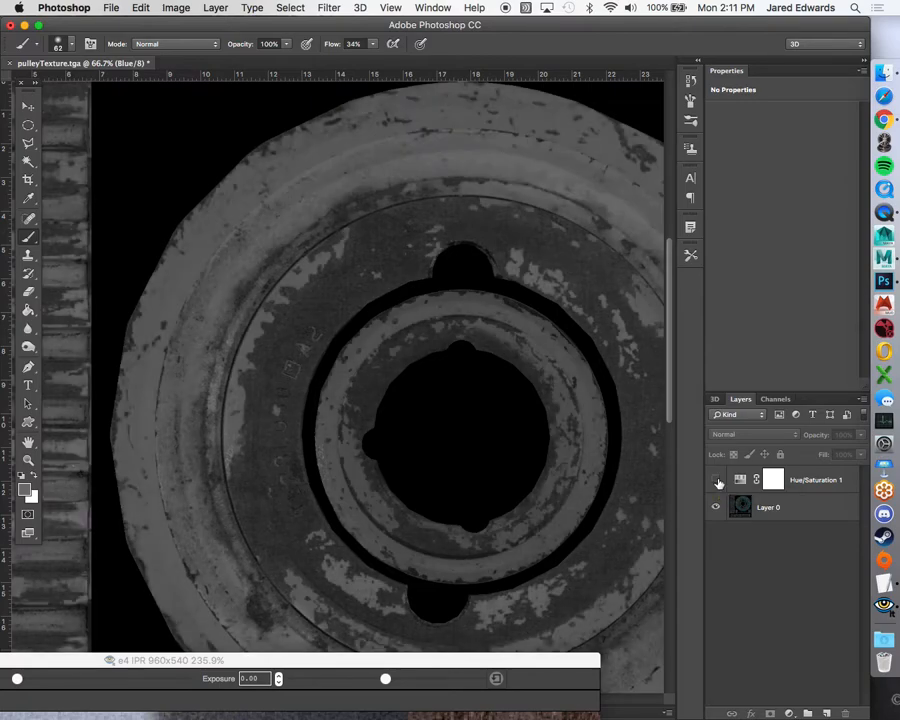
{"action": "left_click", "coordinate": [717, 483]}
{"action": "left_click", "coordinate": [717, 483]}
{"action": "left_click", "coordinate": [717, 483]}
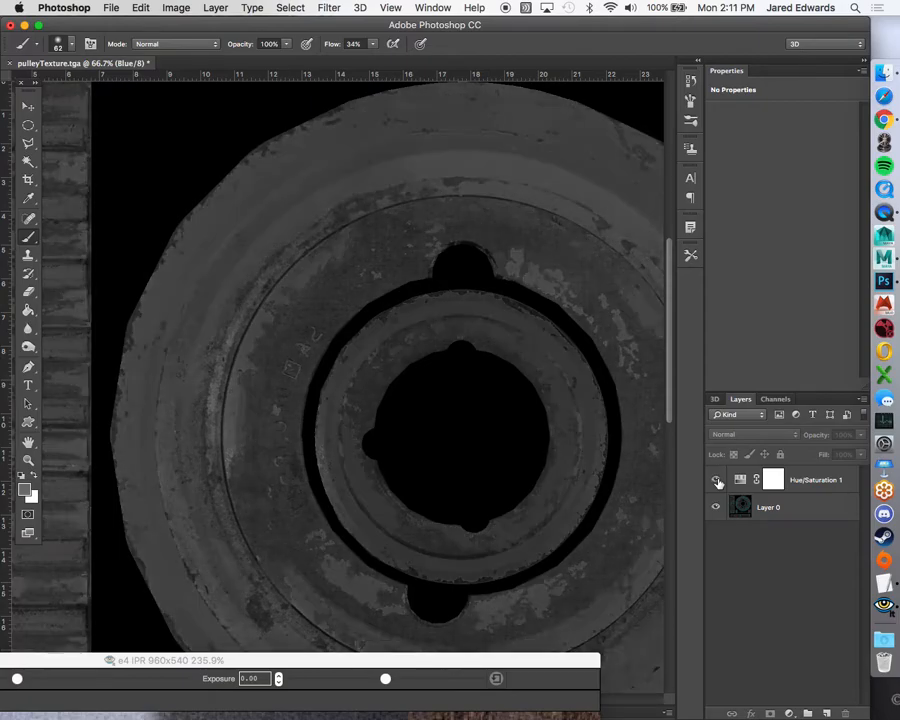
Compare the Blue channel with the Hue/Saturation adjustment on and off, and switch to Maya to examine the pulley's red and blue roughness preview.
{"action": "left_click", "coordinate": [717, 483]}
{"action": "left_click", "coordinate": [717, 483]}
{"action": "left_click", "coordinate": [717, 483]}
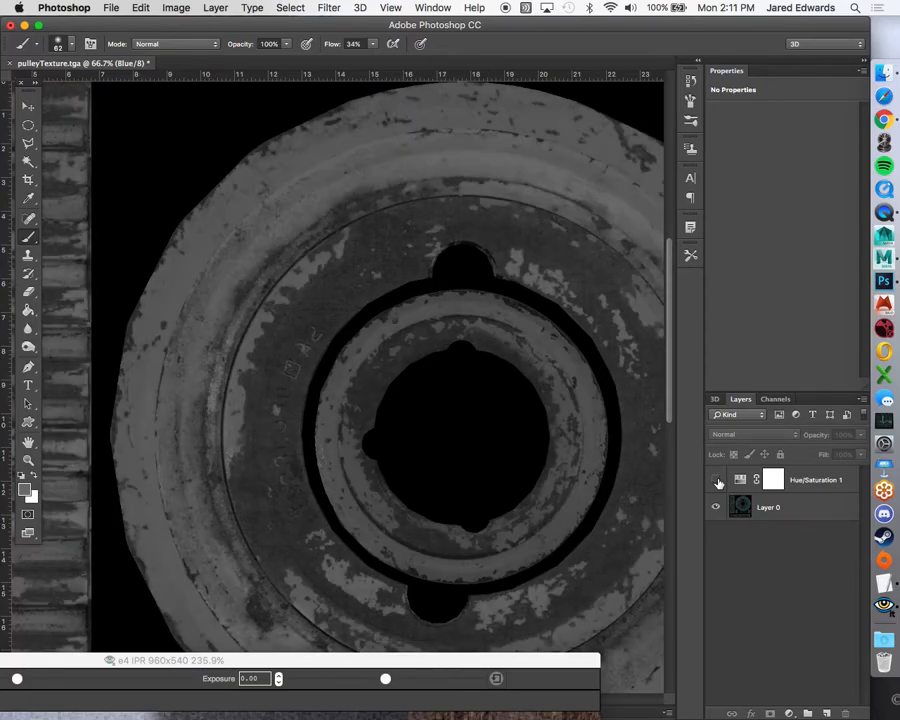
{"action": "left_click", "coordinate": [884, 258]}
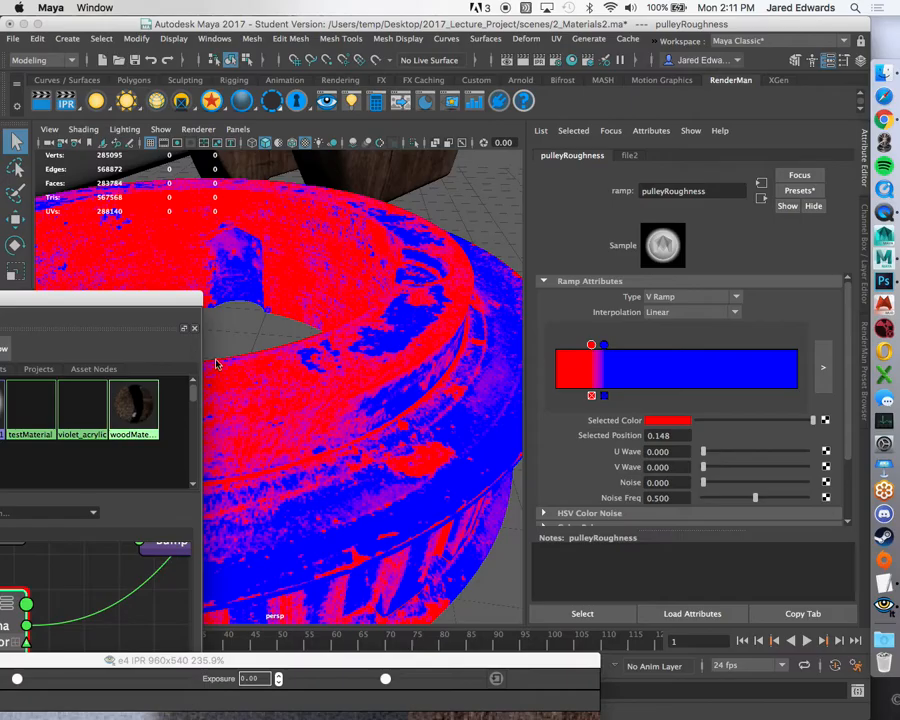
{"action": "left_click_drag", "start_coordinate": [131, 306], "coordinate": [59, 364]}
{"action": "left_click_drag", "start_coordinate": [330, 360], "coordinate": [336, 398], "text": "alt"}
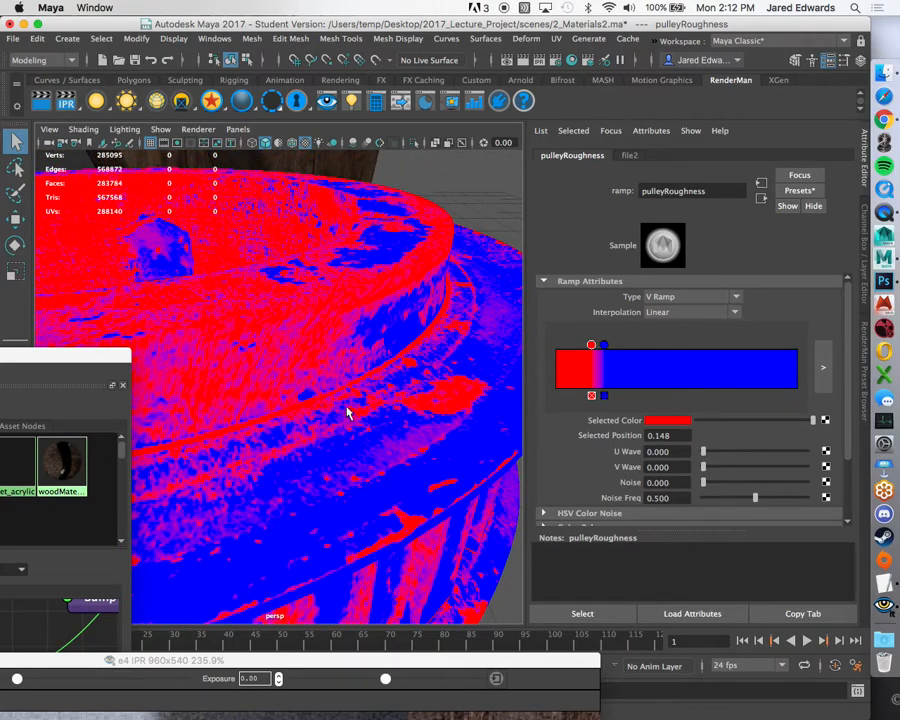
{"action": "scroll", "coordinate": [305, 395], "scroll_direction": "down", "scroll_amount": 6}
Spread the pulleyRoughness ramp's blue and red handles to opposite ends, with red at position 0.
{"action": "left_click_drag", "start_coordinate": [78, 362], "coordinate": [622, 138]}
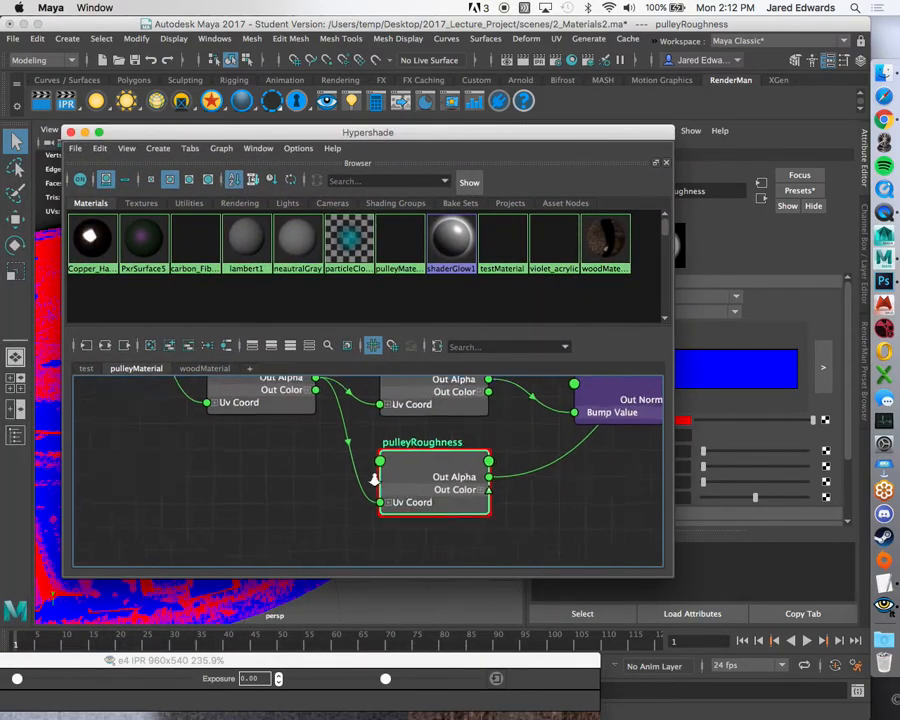
{"action": "left_click_drag", "start_coordinate": [560, 135], "coordinate": [401, 151]}
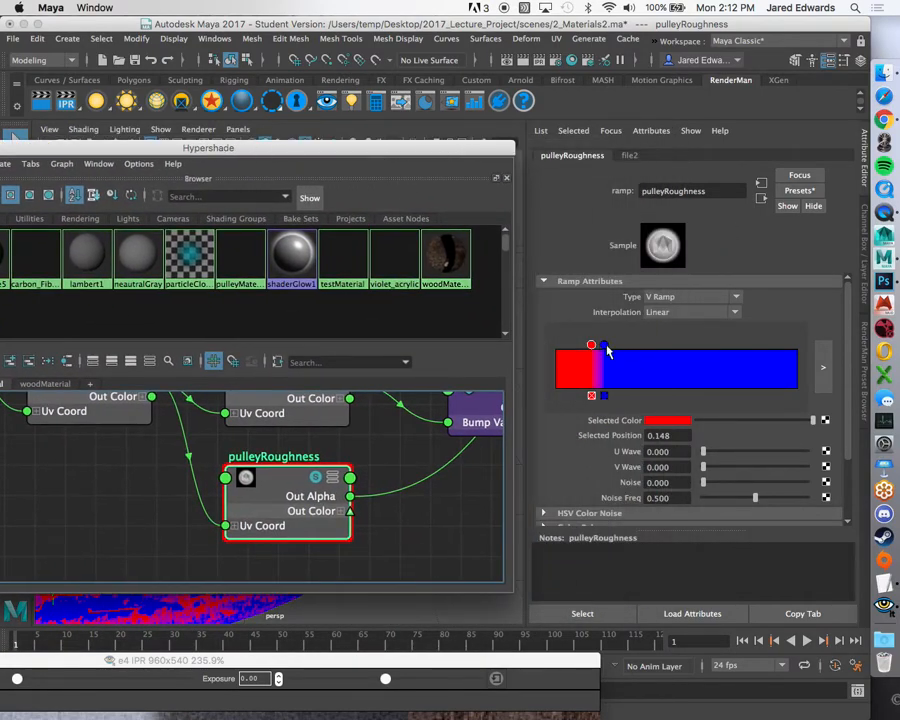
{"action": "left_click_drag", "start_coordinate": [603, 345], "coordinate": [797, 345]}
{"action": "left_click_drag", "start_coordinate": [591, 345], "coordinate": [555, 345]}
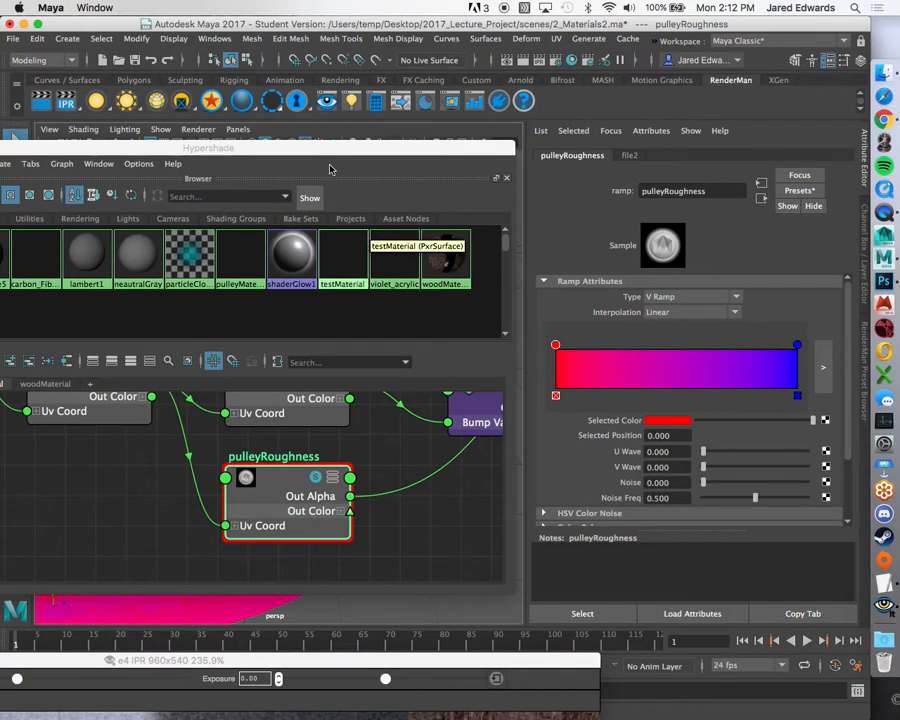
Expand the Out Color of the pulleyTexture.tga node into its separate R, G and B outputs.
{"action": "left_click_drag", "start_coordinate": [152, 63], "coordinate": [370, 24]}
{"action": "right_click_drag", "start_coordinate": [402, 425], "coordinate": [308, 422], "text": "alt"}
{"action": "middle_click_drag", "start_coordinate": [308, 422], "coordinate": [323, 455], "text": "alt"}
{"action": "right_click_drag", "start_coordinate": [323, 455], "coordinate": [376, 480], "text": "alt"}
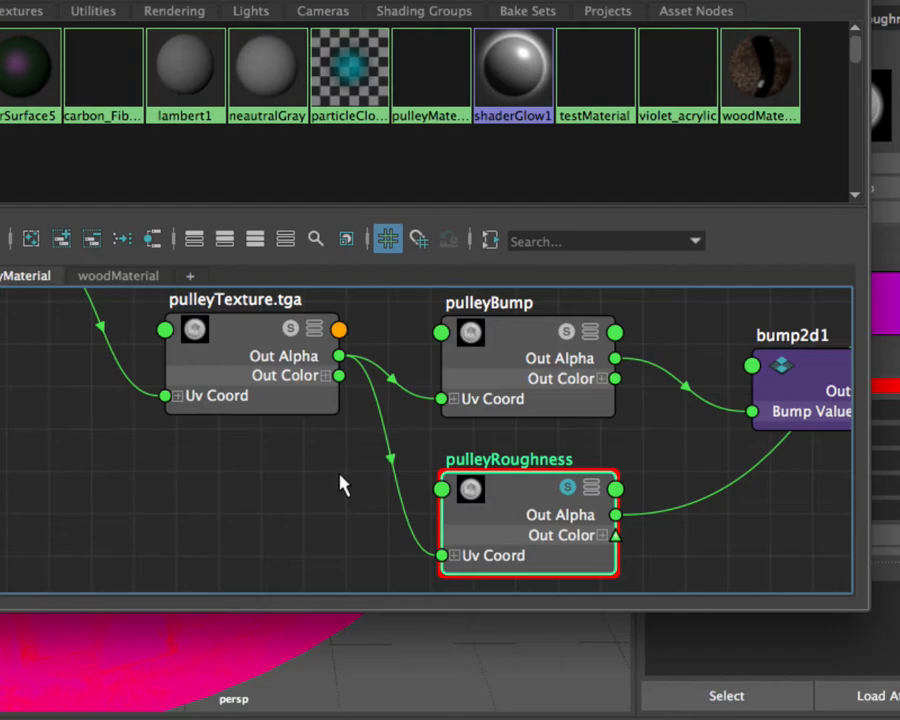
{"action": "left_click_drag", "start_coordinate": [247, 342], "coordinate": [220, 378]}
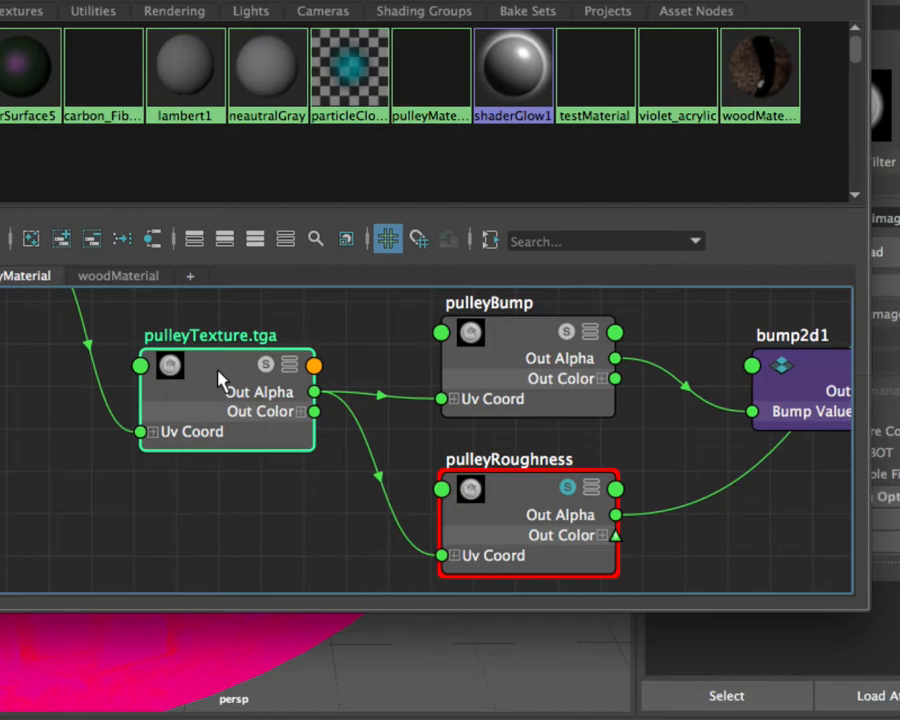
{"action": "left_click", "coordinate": [301, 413]}
Expand the pulleyRoughness node's Uv Coord and connect the texture's Out Color B to its V Coord.
{"action": "left_click_drag", "start_coordinate": [314, 471], "coordinate": [344, 468]}
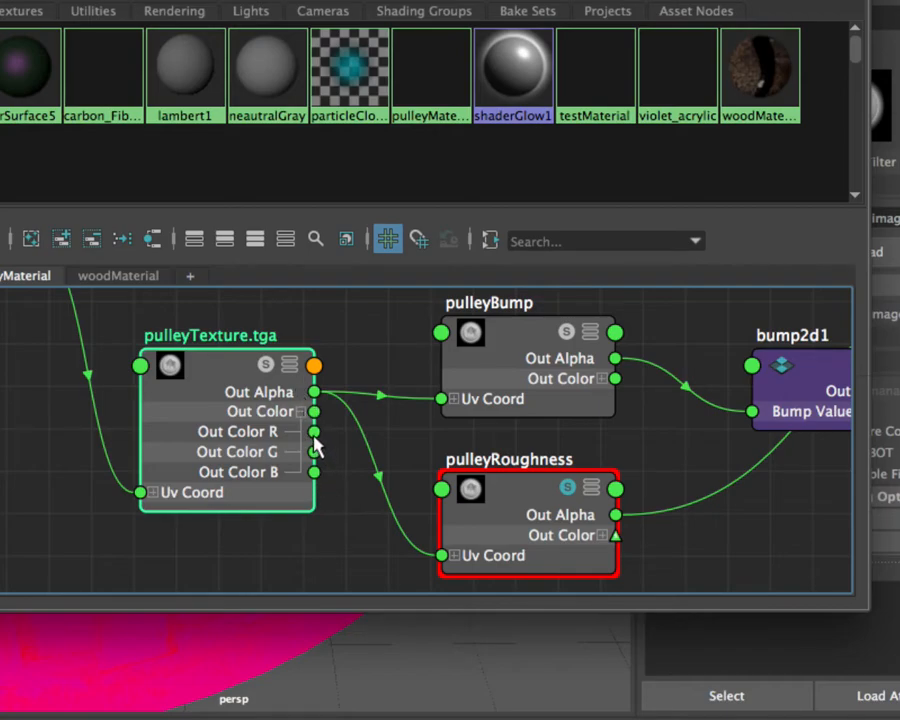
{"action": "left_click_drag", "start_coordinate": [314, 471], "coordinate": [356, 492]}
{"action": "left_click", "coordinate": [453, 556]}
{"action": "middle_click_drag", "start_coordinate": [393, 521], "coordinate": [373, 467], "text": "alt"}
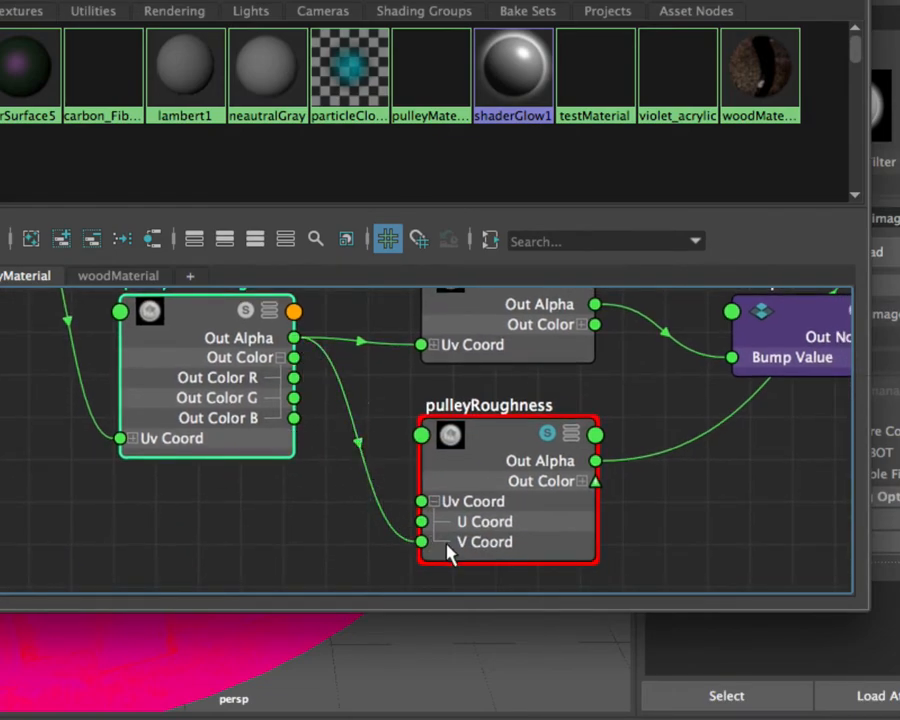
{"action": "left_click_drag", "start_coordinate": [295, 421], "coordinate": [421, 542]}
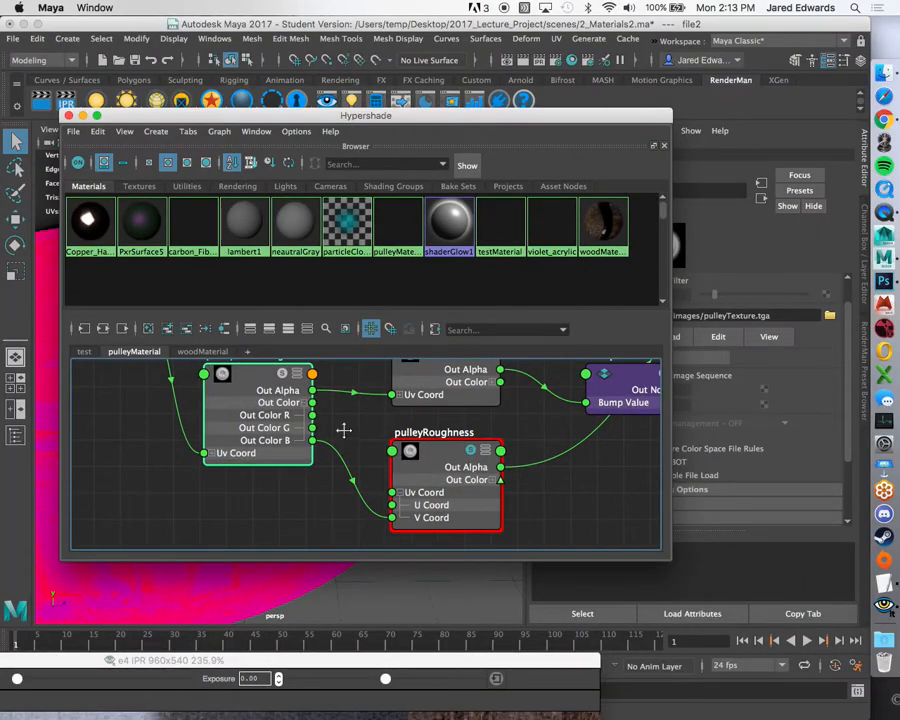
Collapse the Out Color channels of pulleyTexture.tga and select the pulleyRoughness node for editing.
{"action": "middle_click_drag", "start_coordinate": [342, 402], "coordinate": [341, 422], "text": "alt"}
{"action": "left_click", "coordinate": [303, 416]}
{"action": "left_click", "coordinate": [303, 416]}
{"action": "left_click", "coordinate": [303, 416]}
{"action": "left_click", "coordinate": [303, 416]}
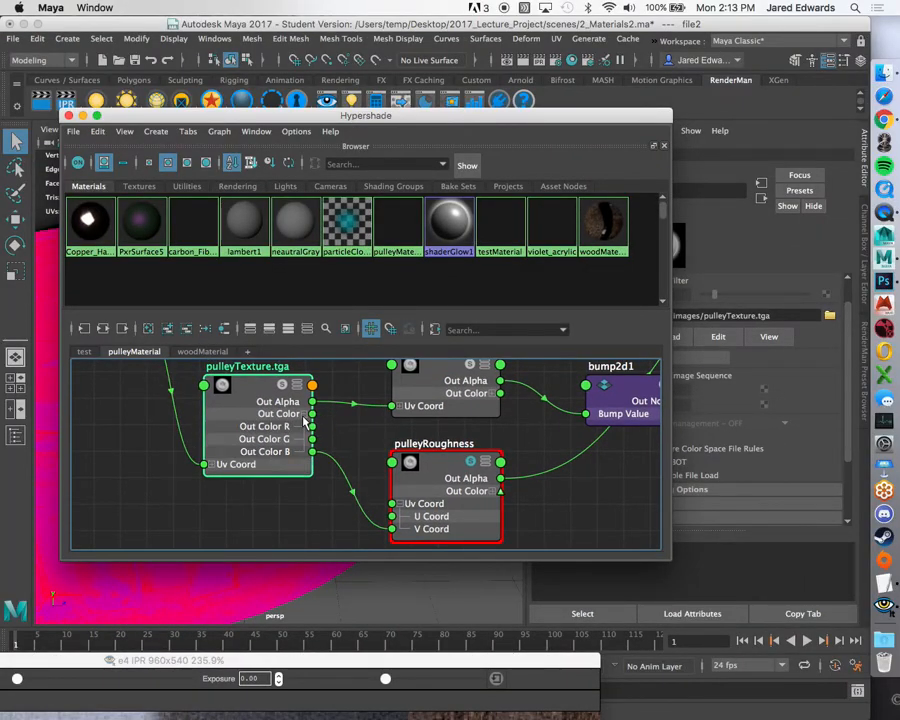
{"action": "left_click", "coordinate": [303, 416]}
{"action": "left_click", "coordinate": [428, 462]}
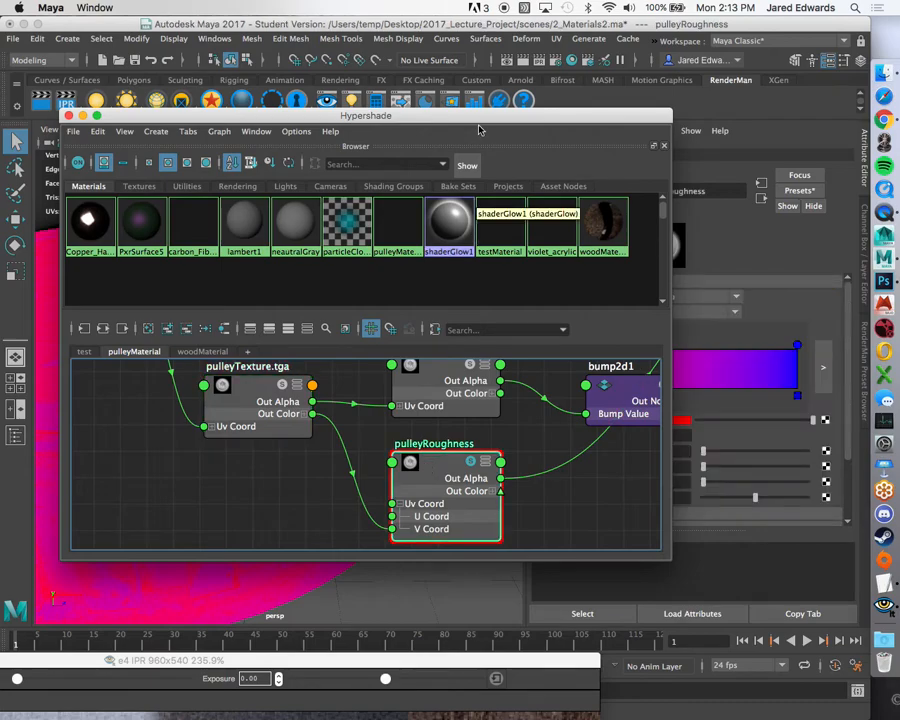
Bring the ramp's blue handle toward the red one and set its position to 0.3.
{"action": "left_click_drag", "start_coordinate": [478, 117], "coordinate": [506, 570]}
{"action": "mouse_move", "coordinate": [377, 296]}
{"action": "left_mouse_down", "text": "alt"}
{"action": "mouse_move", "coordinate": [366, 308]}
{"action": "mouse_move", "coordinate": [380, 314]}
{"action": "left_mouse_up", "text": "alt"}
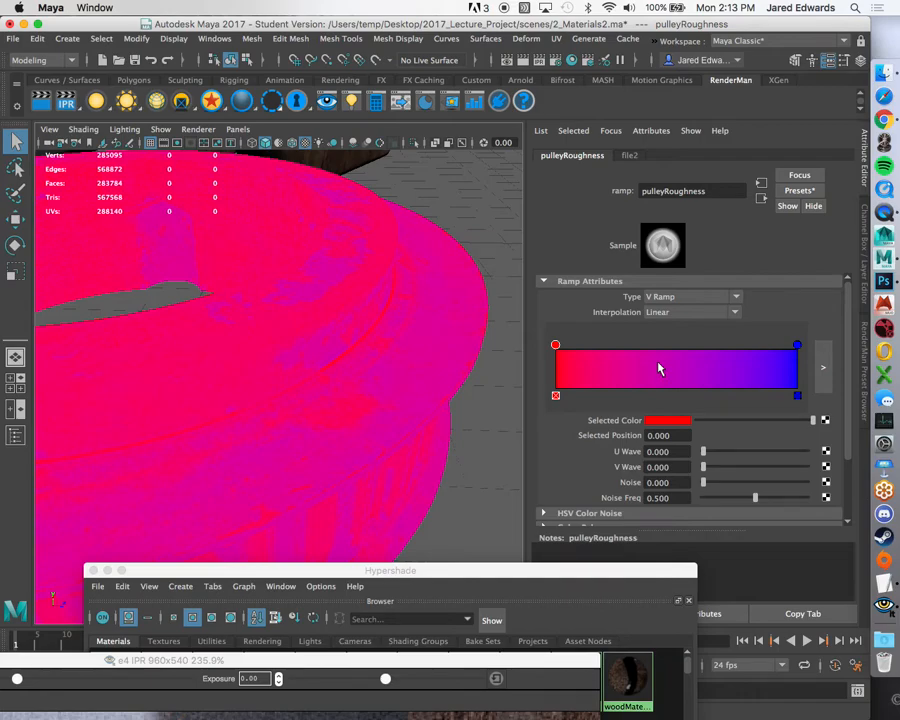
{"action": "left_click_drag", "start_coordinate": [797, 345], "coordinate": [622, 347]}
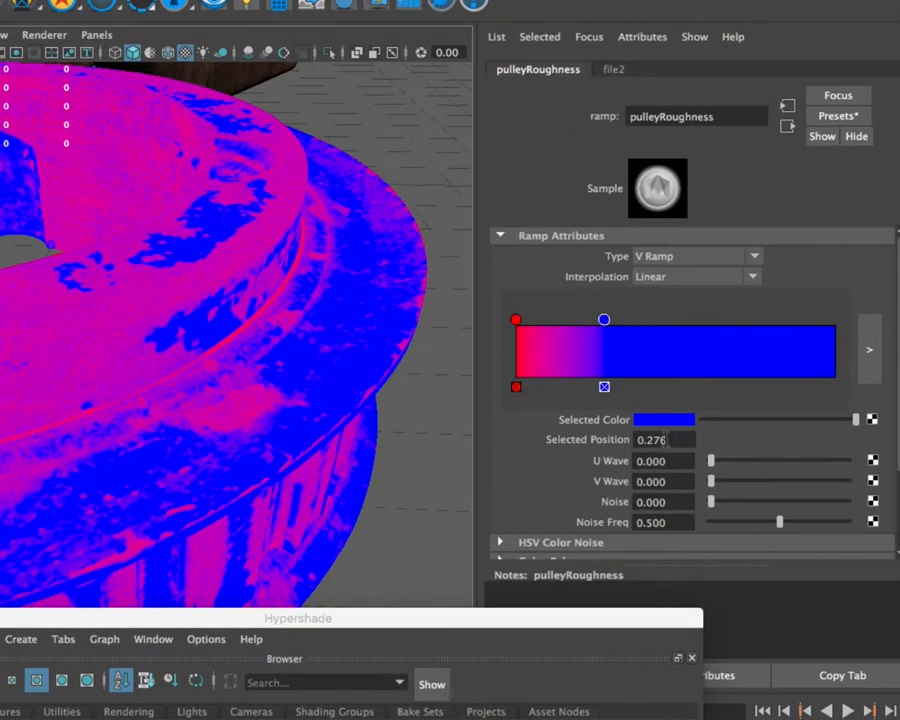
{"action": "mouse_move", "coordinate": [607, 321]}
{"action": "left_mouse_down"}
{"action": "mouse_move", "coordinate": [584, 322]}
{"action": "mouse_move", "coordinate": [610, 326]}
{"action": "left_mouse_up"}
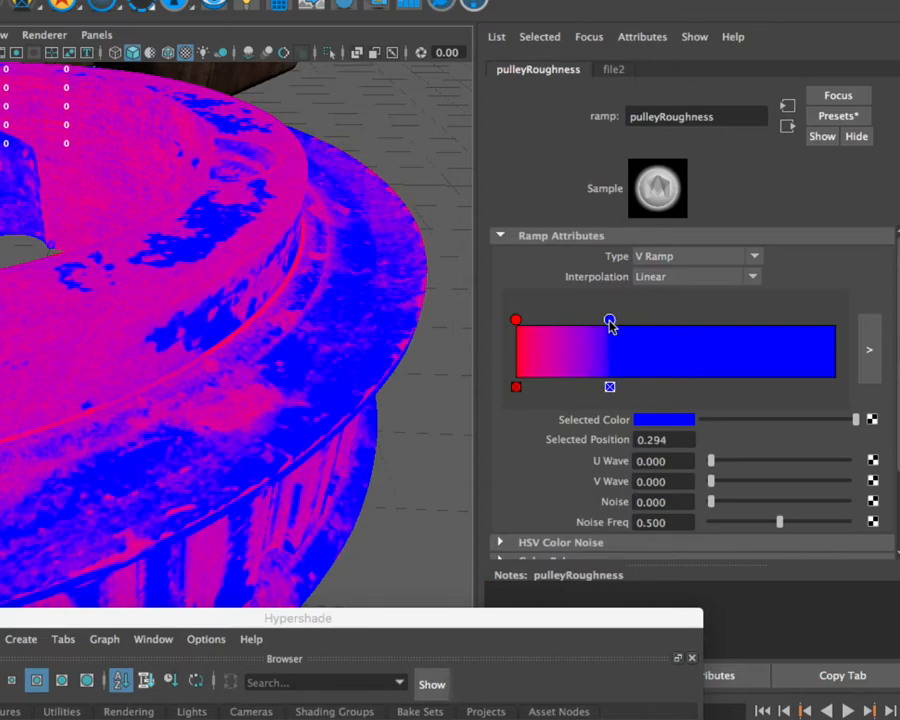
{"action": "double_click", "coordinate": [650, 440]}
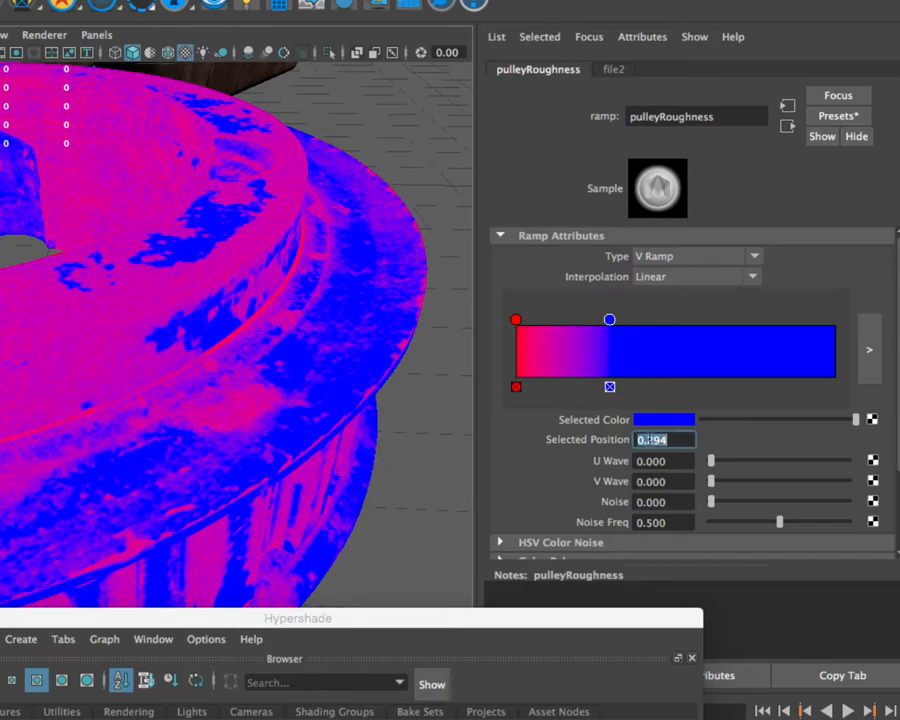
{"action": "type", "text": "0.3"}
{"action": "key", "text": "Return"}
Move the ramp's red handle toward the blue one and set its position to 0.12.
{"action": "left_click", "coordinate": [515, 321]}
{"action": "left_click_drag", "start_coordinate": [516, 325], "coordinate": [550, 323]}
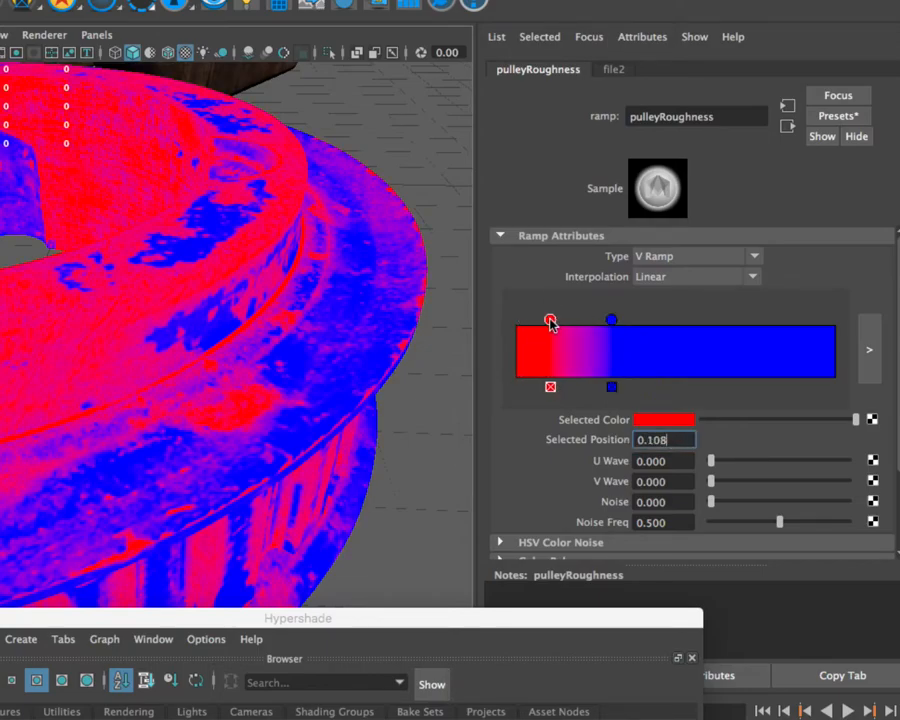
{"action": "double_click", "coordinate": [665, 440]}
{"action": "key", "text": "BackSpace"}
{"action": "type", "text": ".15"}
{"action": "key", "text": "BackSpace"}
{"action": "type", "text": "2"}
{"action": "key", "text": "Return"}
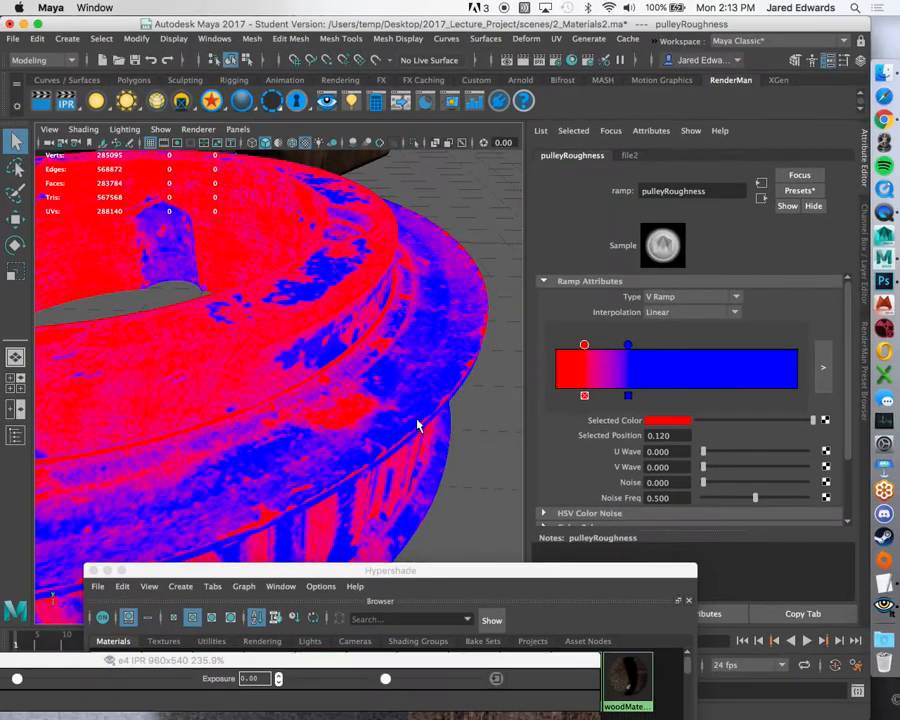
Return the blue and red handles to the two extremes of the pulleyRoughness ramp.
{"action": "mouse_move", "coordinate": [416, 390]}
{"action": "left_mouse_down", "text": "alt"}
{"action": "mouse_move", "coordinate": [390, 376]}
{"action": "mouse_move", "coordinate": [376, 384]}
{"action": "mouse_move", "coordinate": [376, 400]}
{"action": "mouse_move", "coordinate": [402, 405]}
{"action": "left_mouse_up", "text": "alt"}
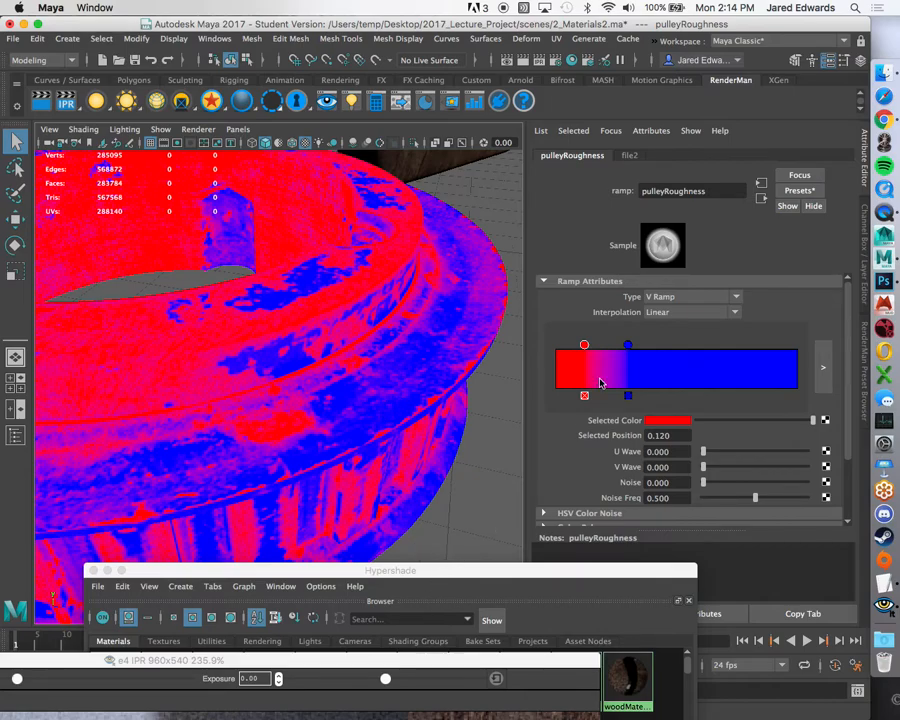
{"action": "left_click_drag", "start_coordinate": [628, 345], "coordinate": [797, 345]}
{"action": "left_click_drag", "start_coordinate": [584, 345], "coordinate": [530, 348]}
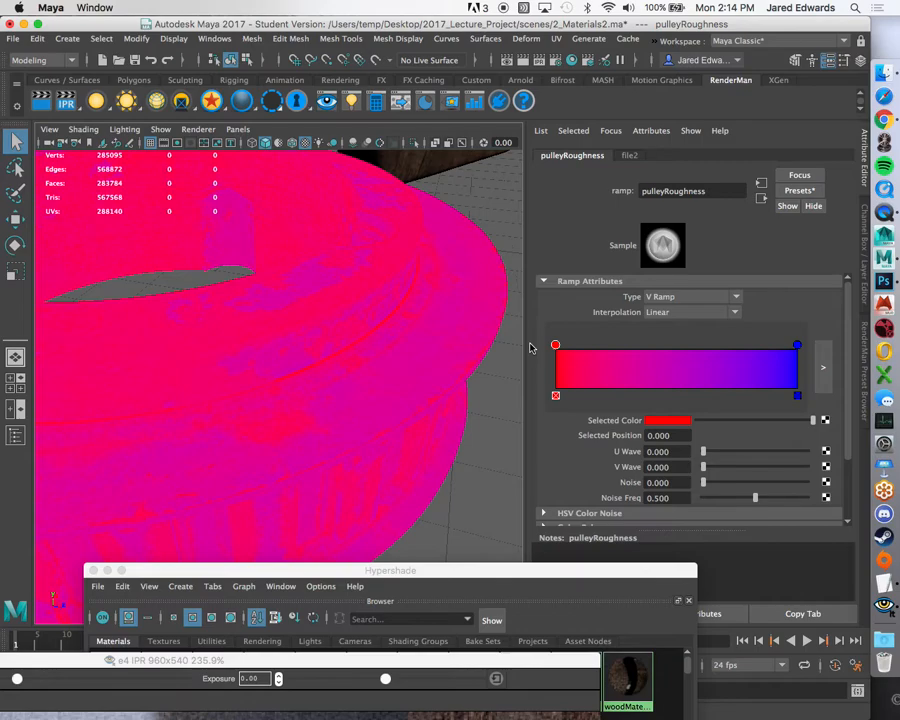
Delete the color connection feeding pulleyRoughness and connect the Out Alpha of pulleyTexture.tga to its V Coord instead.
{"action": "left_click_drag", "start_coordinate": [447, 573], "coordinate": [478, 89]}
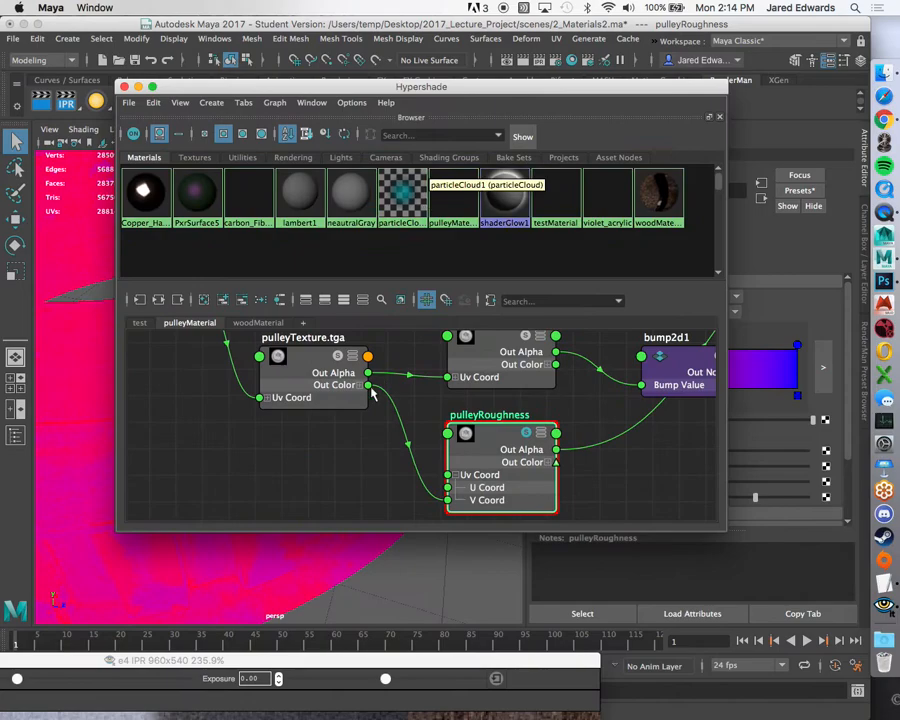
{"action": "left_click_drag", "start_coordinate": [416, 389], "coordinate": [393, 432]}
{"action": "key", "text": "Delete"}
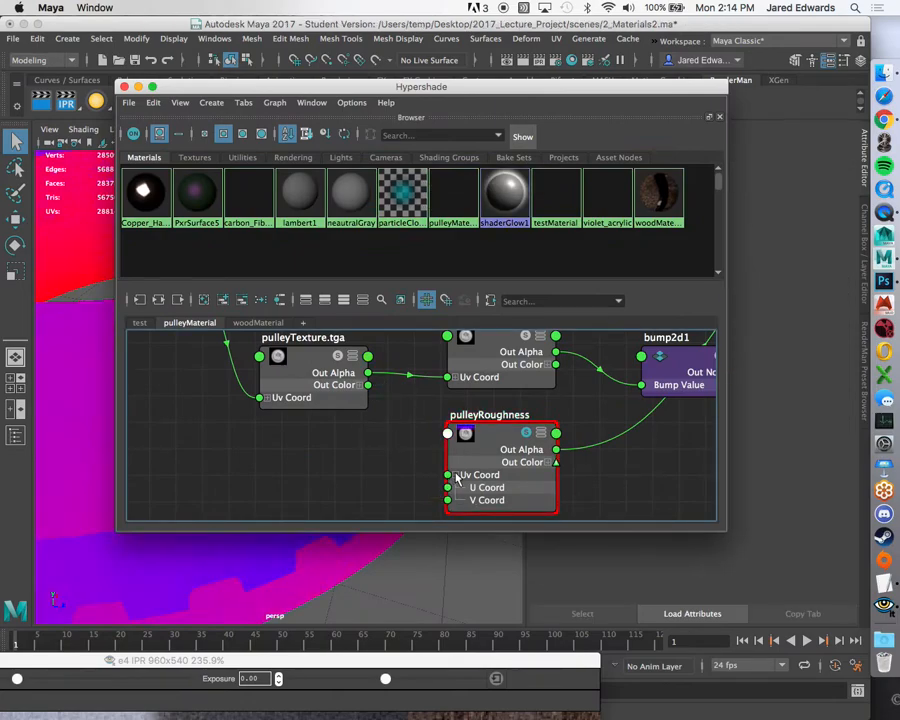
{"action": "left_click_drag", "start_coordinate": [370, 374], "coordinate": [447, 498]}
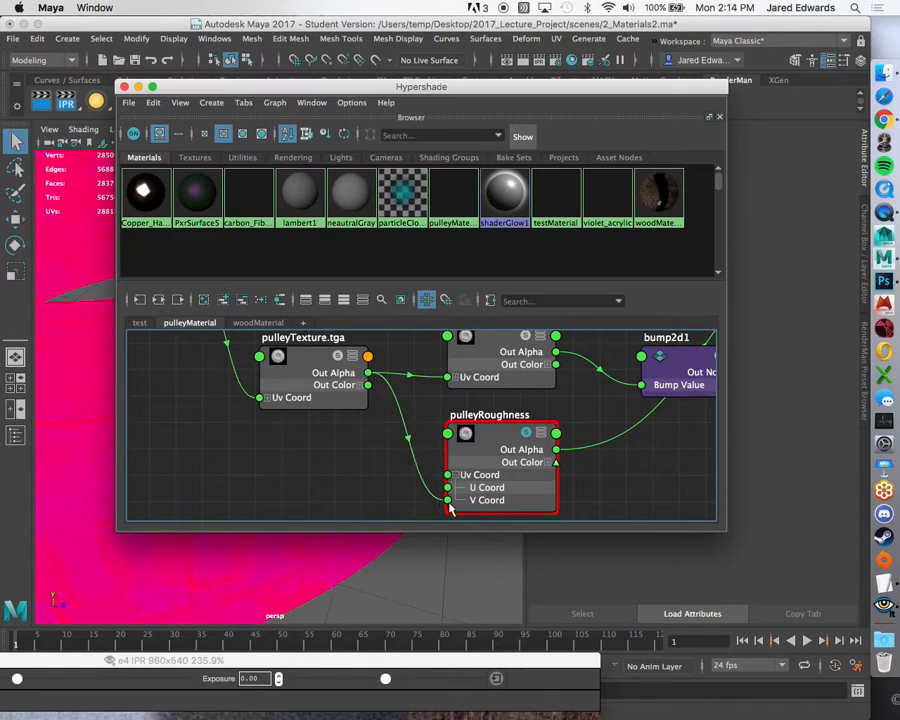
{"action": "left_click", "coordinate": [454, 476]}
{"action": "left_click", "coordinate": [455, 476]}
Expand the Out Color of pulleyTexture.tga and connect Out Color B to the V Coord of pulleyRoughness.
{"action": "right_click_drag", "start_coordinate": [373, 371], "coordinate": [398, 411], "text": "alt"}
{"action": "mouse_move", "coordinate": [398, 411]}
{"action": "middle_mouse_down", "text": "alt"}
{"action": "mouse_move", "coordinate": [368, 371]}
{"action": "mouse_move", "coordinate": [402, 452]}
{"action": "mouse_move", "coordinate": [432, 462]}
{"action": "mouse_move", "coordinate": [390, 430]}
{"action": "middle_mouse_up", "text": "alt"}
{"action": "mouse_move", "coordinate": [325, 391]}
{"action": "left_mouse_down"}
{"action": "mouse_move", "coordinate": [325, 421]}
{"action": "mouse_move", "coordinate": [319, 390]}
{"action": "left_mouse_up"}
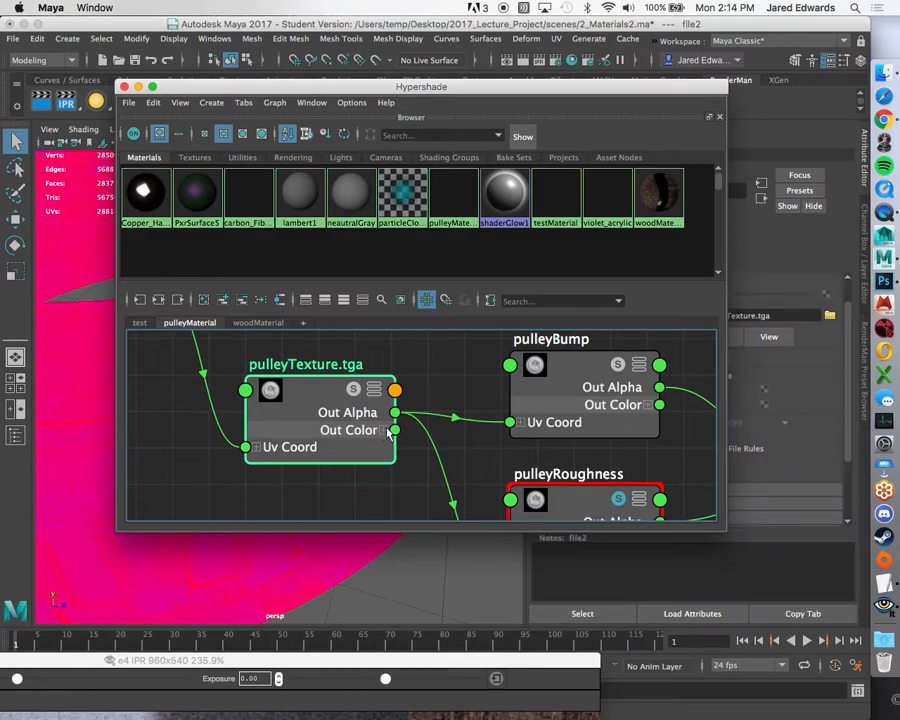
{"action": "scroll", "coordinate": [383, 434], "scroll_direction": "up", "scroll_amount": 5}
{"action": "left_click", "coordinate": [380, 432]}
{"action": "scroll", "coordinate": [424, 436], "scroll_direction": "down", "scroll_amount": 3}
{"action": "middle_click_drag", "start_coordinate": [424, 434], "coordinate": [422, 377], "text": "alt"}
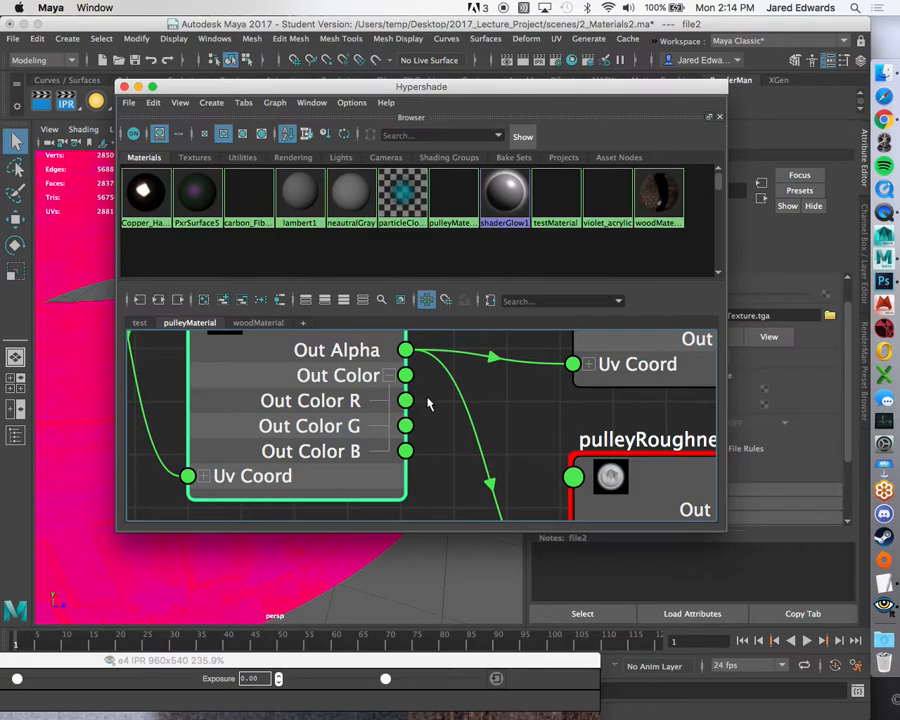
{"action": "scroll", "coordinate": [436, 402], "scroll_direction": "down", "scroll_amount": 2}
{"action": "middle_click_drag", "start_coordinate": [438, 402], "coordinate": [368, 398], "text": "alt"}
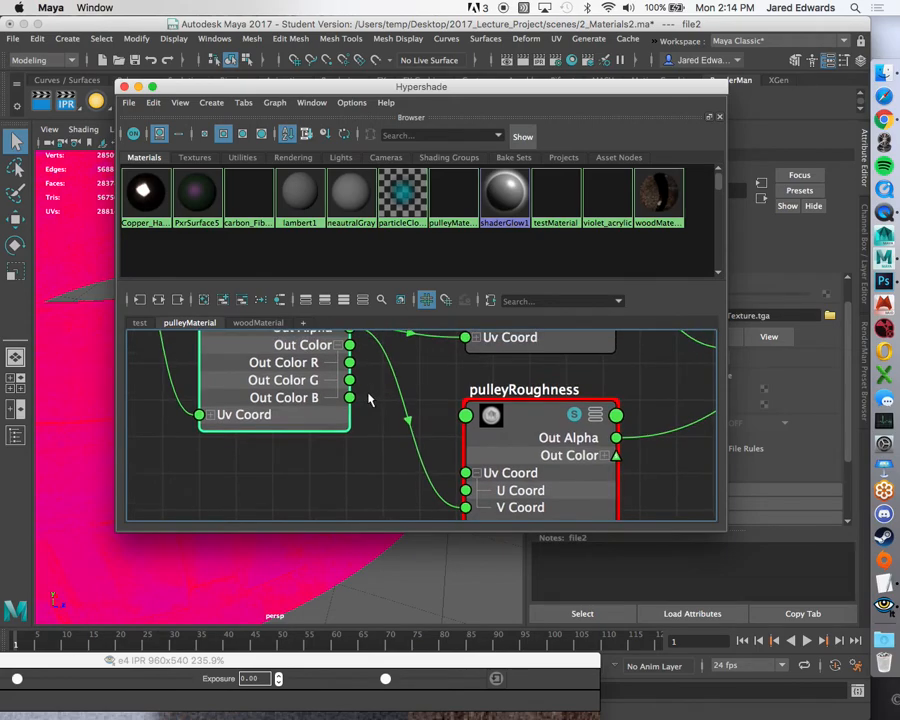
{"action": "left_click_drag", "start_coordinate": [349, 398], "coordinate": [465, 508]}
{"action": "middle_click_drag", "start_coordinate": [409, 372], "coordinate": [403, 391], "text": "alt"}
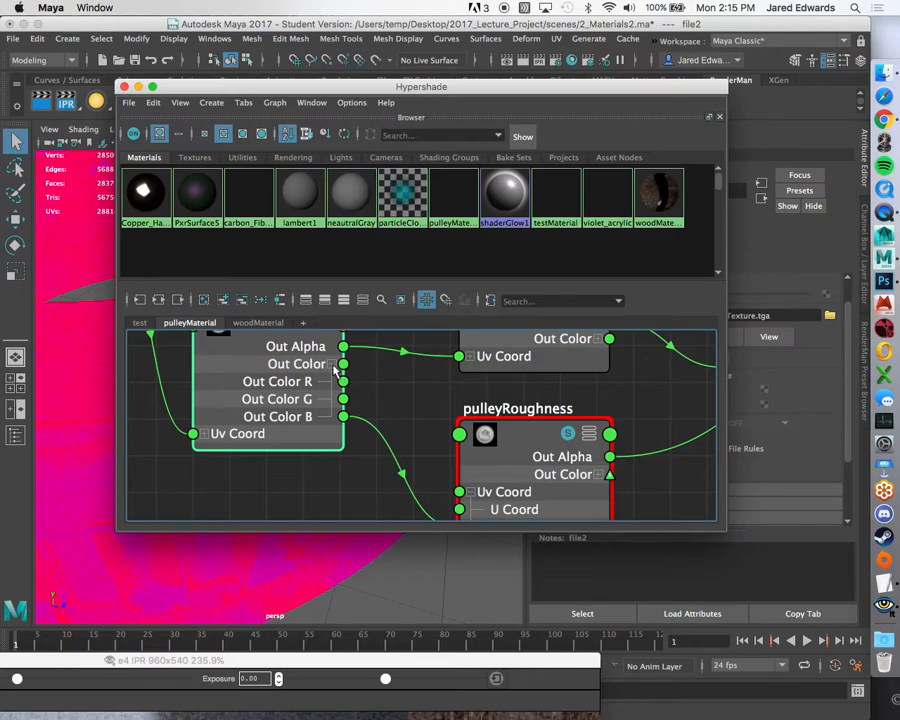
Collapse the texture's Out Color and the Uv Coord of pulleyRoughness, nudging the selected pulleyRoughness node slightly upward.
{"action": "left_click", "coordinate": [524, 430]}
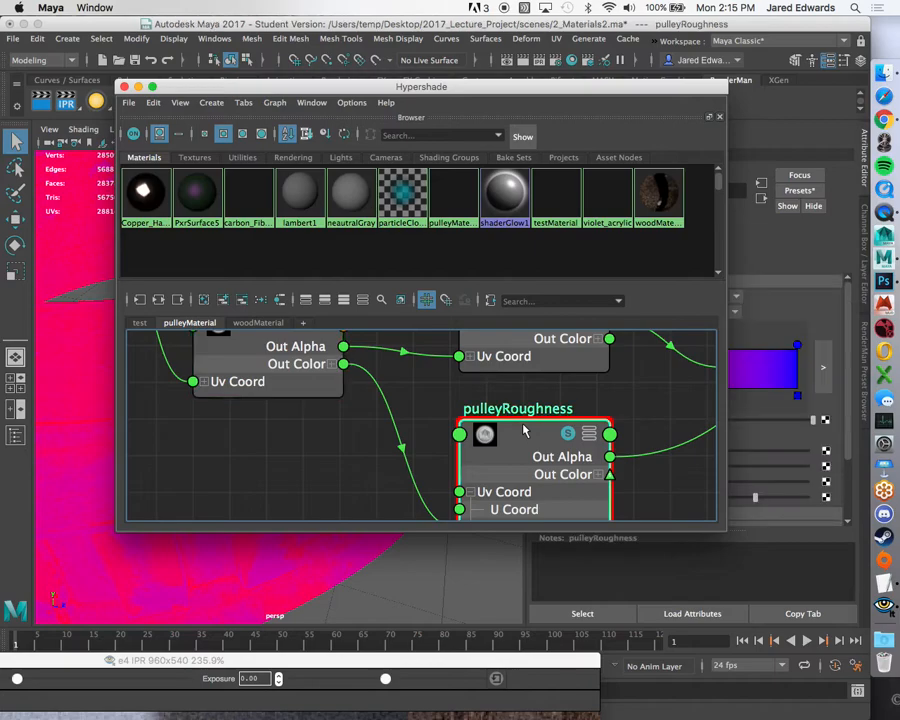
{"action": "left_click_drag", "start_coordinate": [524, 430], "coordinate": [525, 405]}
{"action": "left_click", "coordinate": [470, 467]}
{"action": "middle_click_drag", "start_coordinate": [421, 430], "coordinate": [421, 450], "text": "alt"}
{"action": "right_click_drag", "start_coordinate": [421, 450], "coordinate": [421, 422], "text": "alt"}
{"action": "middle_click_drag", "start_coordinate": [419, 414], "coordinate": [358, 368], "text": "alt"}
Narrow the ramp's red-to-blue transition by moving the blue handle inward and the red handle to position 0.134.
{"action": "left_click_drag", "start_coordinate": [527, 90], "coordinate": [527, 549]}
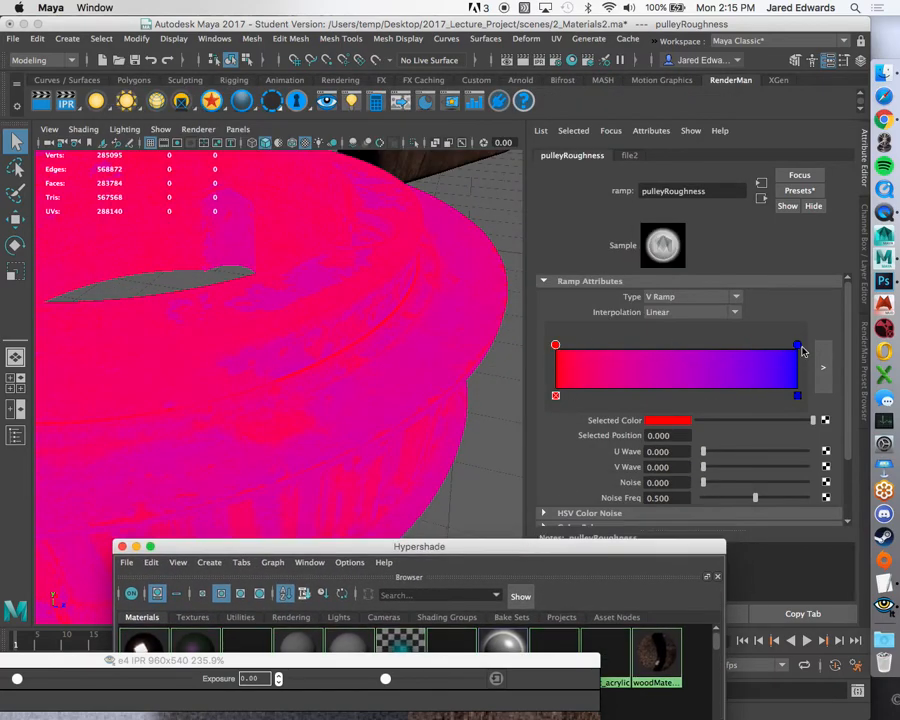
{"action": "left_click_drag", "start_coordinate": [798, 346], "coordinate": [617, 346]}
{"action": "left_click_drag", "start_coordinate": [556, 347], "coordinate": [588, 347]}
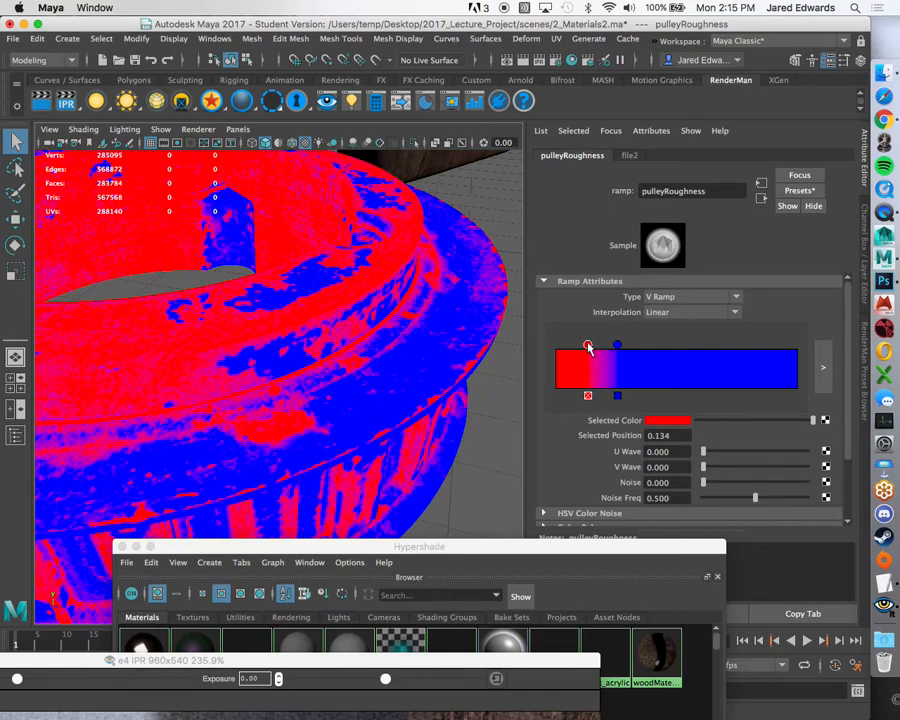
{"action": "left_click_drag", "start_coordinate": [376, 346], "coordinate": [352, 337], "text": "alt"}
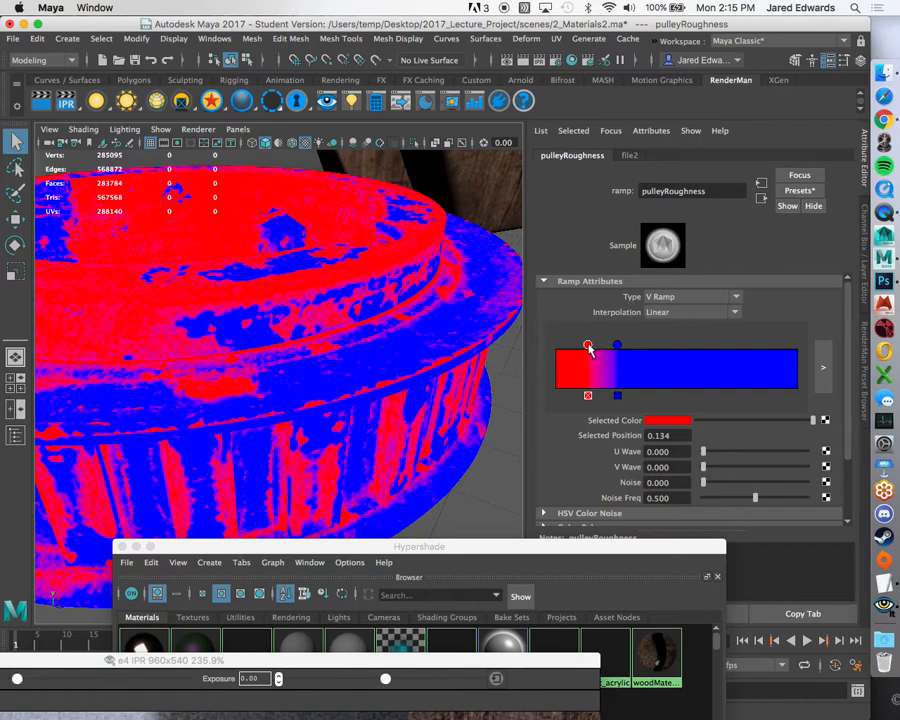
Try a nearly hard edge between red and blue, with the blue handle at position 0.201 right beside the red one.
{"action": "left_click_drag", "start_coordinate": [589, 347], "coordinate": [611, 347]}
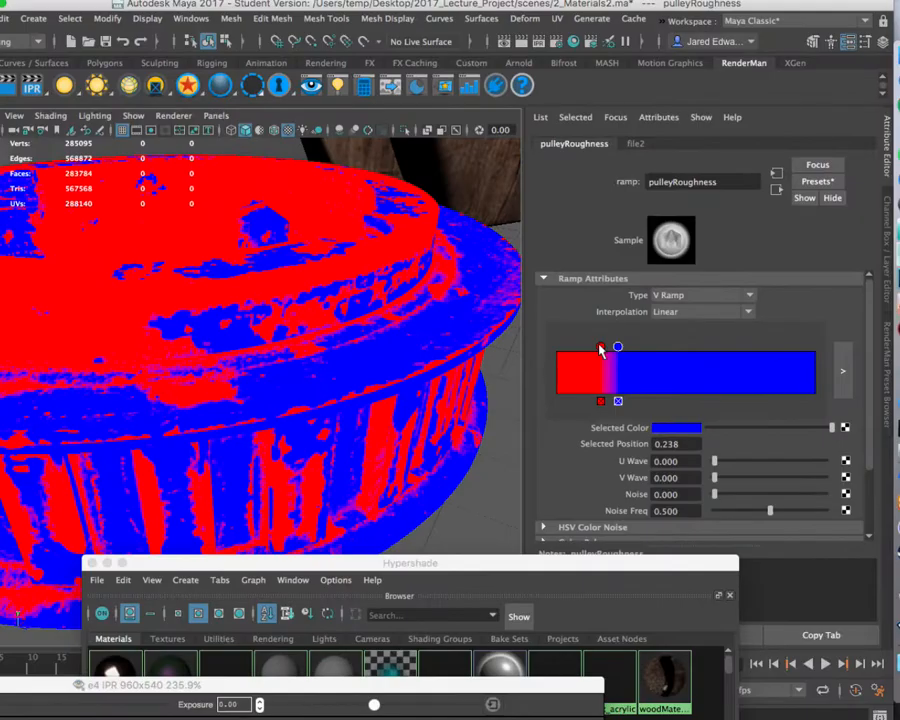
{"action": "left_click", "coordinate": [600, 347]}
{"action": "left_click_drag", "start_coordinate": [618, 347], "coordinate": [605, 345]}
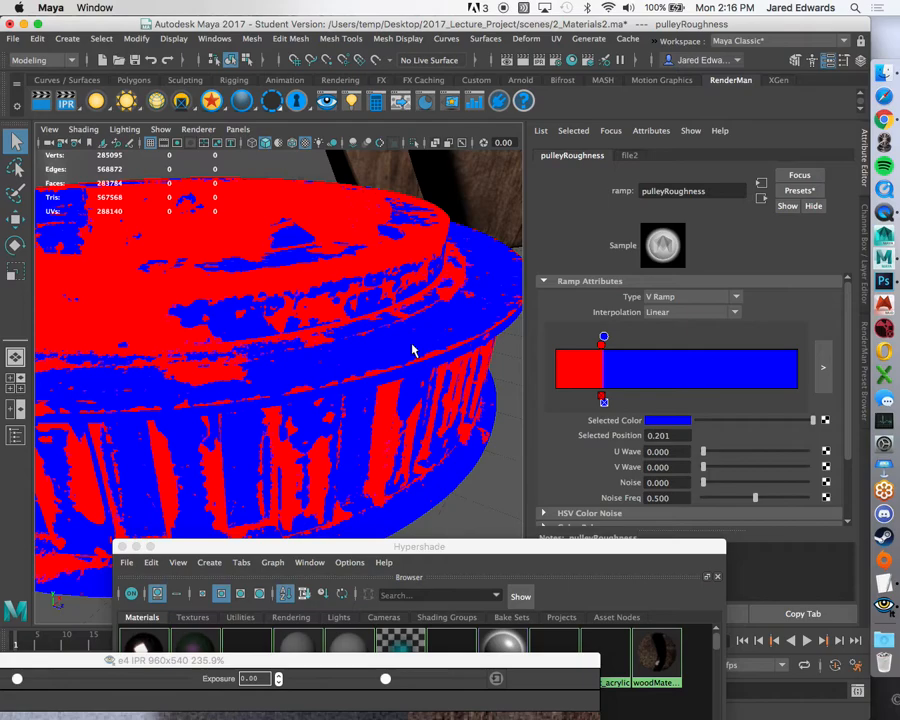
Soften the ramp's transition by moving the blue handle away and placing the red handle at position 0.145.
{"action": "left_click_drag", "start_coordinate": [603, 336], "coordinate": [625, 345]}
{"action": "mouse_move", "coordinate": [600, 348]}
{"action": "left_mouse_down"}
{"action": "mouse_move", "coordinate": [589, 346]}
{"action": "mouse_move", "coordinate": [623, 346]}
{"action": "mouse_move", "coordinate": [592, 347]}
{"action": "left_mouse_up"}
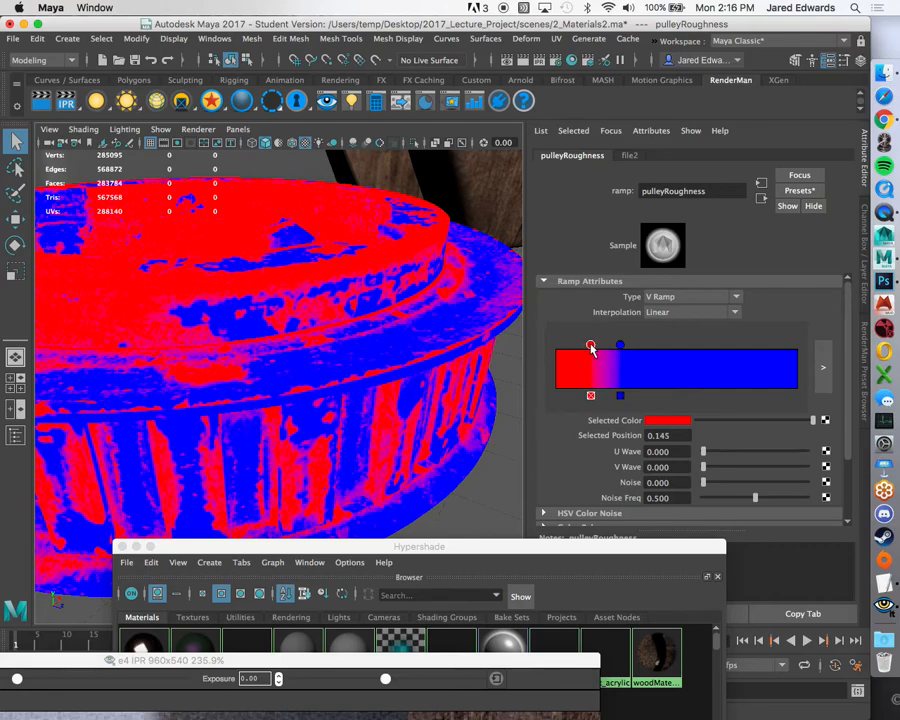
Switch to the TextEdit notes and look up the roughness values for the pulley's rust and the pulley's paint.
{"action": "left_click", "coordinate": [520, 550]}
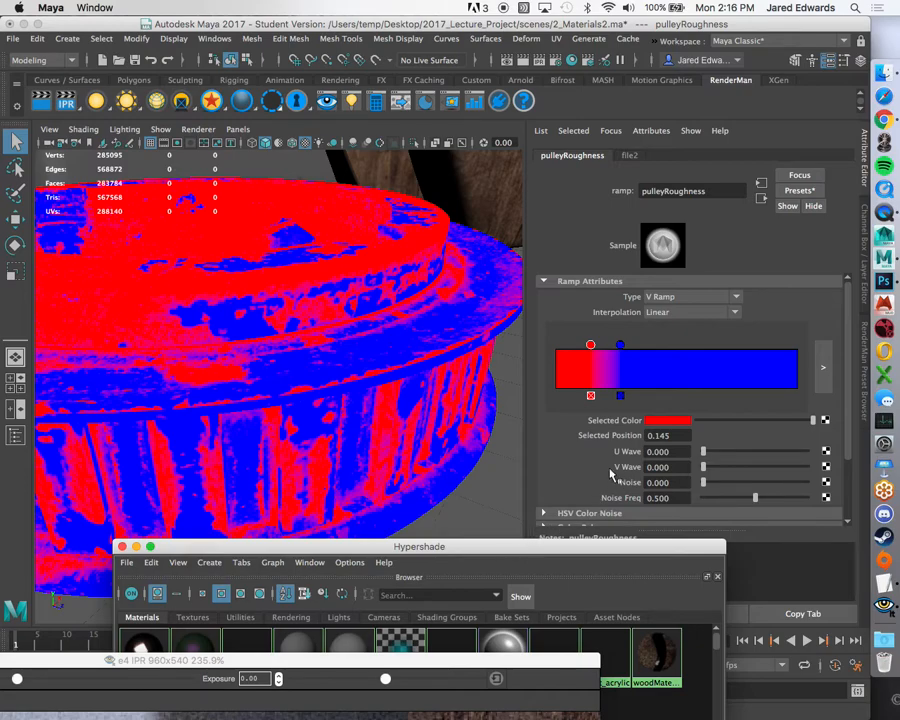
{"action": "left_click", "coordinate": [884, 590]}
{"action": "left_click_drag", "start_coordinate": [707, 538], "coordinate": [570, 111]}
{"action": "left_click", "coordinate": [306, 320]}
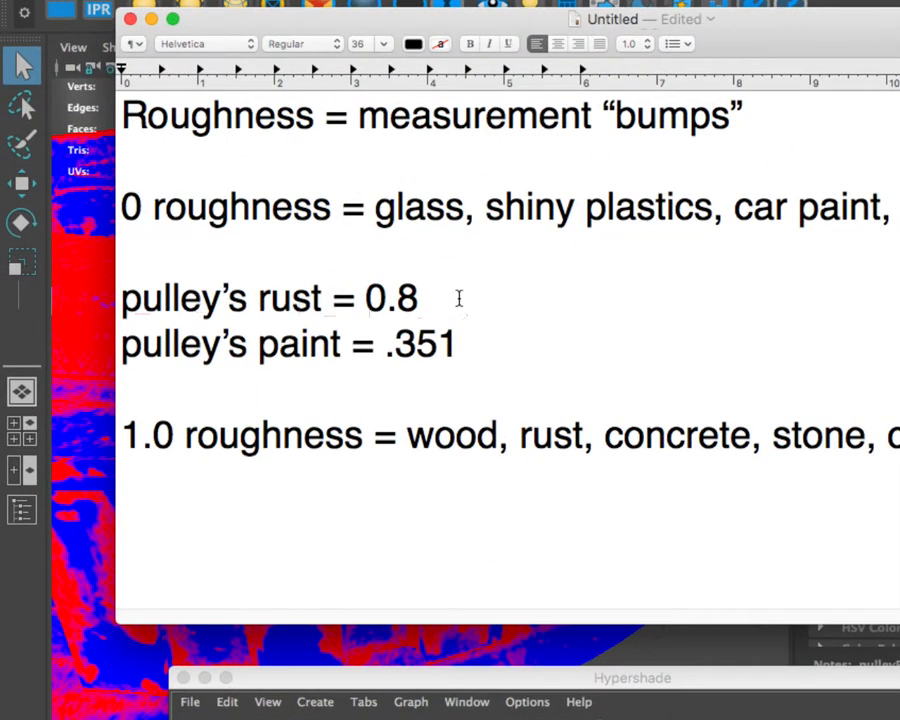
{"action": "left_click_drag", "start_coordinate": [303, 296], "coordinate": [100, 292]}
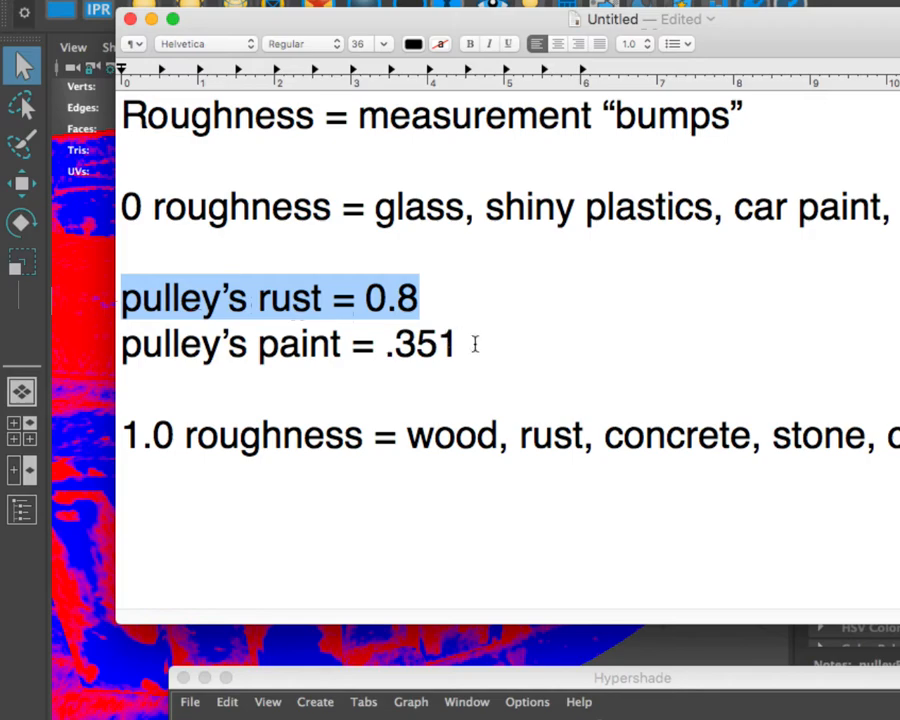
{"action": "left_click_drag", "start_coordinate": [474, 343], "coordinate": [122, 330]}
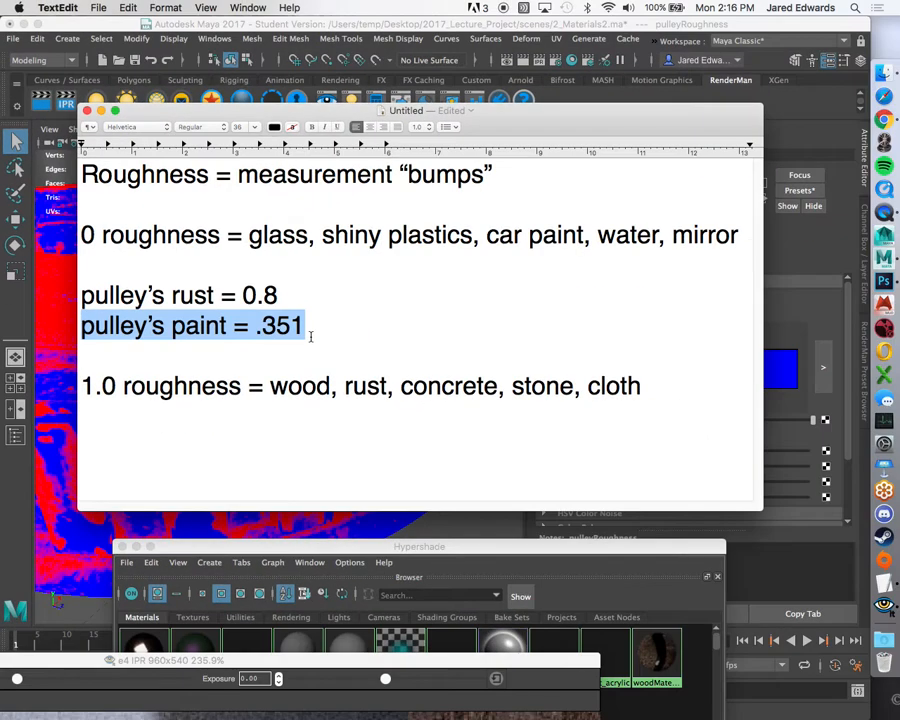
{"action": "left_click", "coordinate": [484, 347]}
{"action": "left_click_drag", "start_coordinate": [549, 109], "coordinate": [636, 576]}
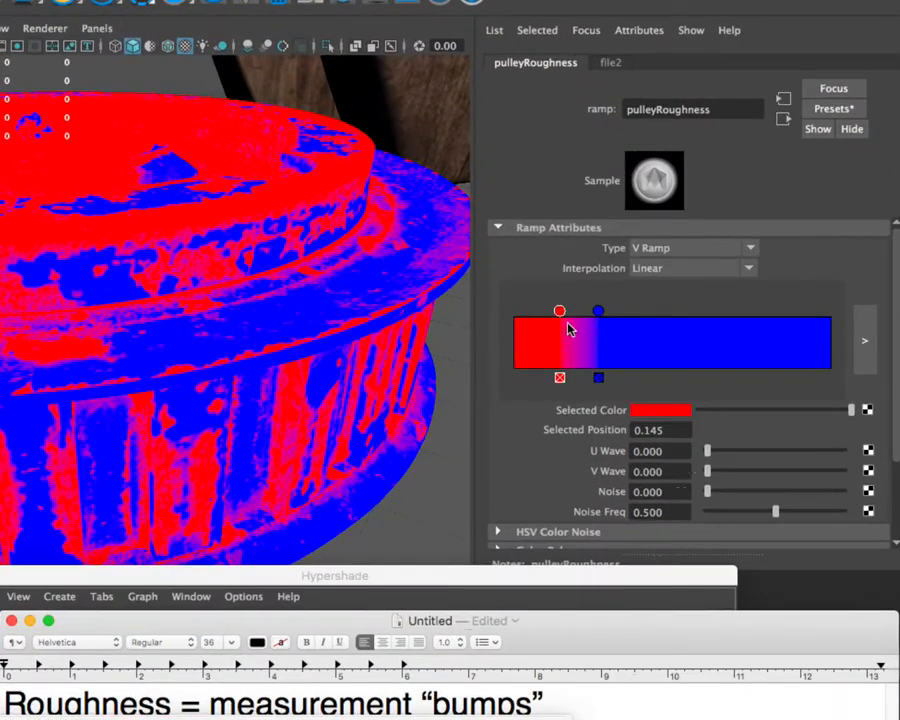
Change the red handle of the pulleyRoughness ramp to a neutral gray with saturation 0 and value 0.8.
{"action": "left_click", "coordinate": [576, 329]}
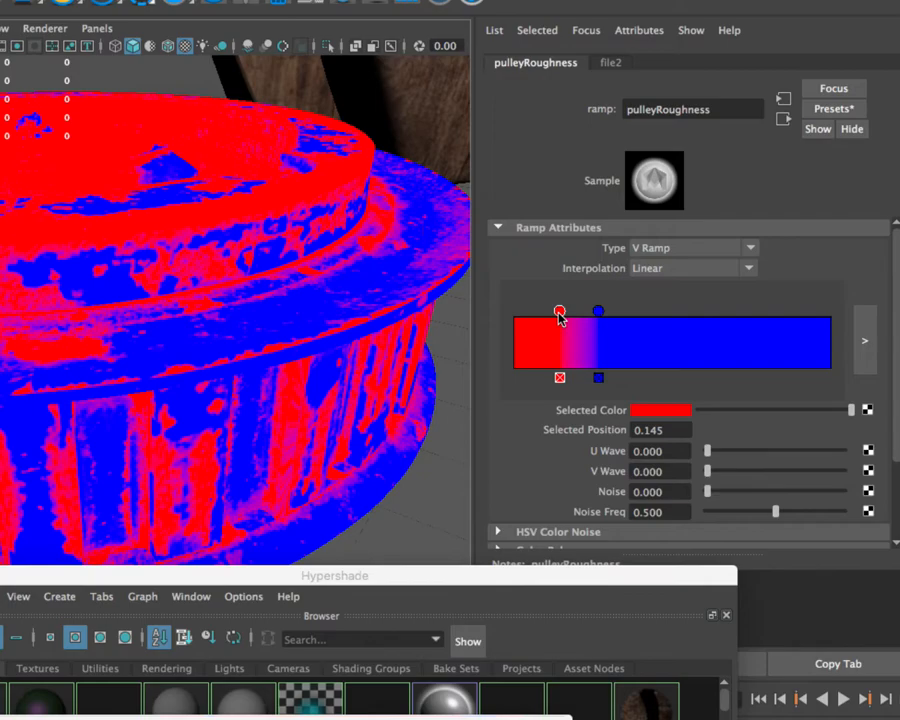
{"action": "left_click", "coordinate": [660, 412]}
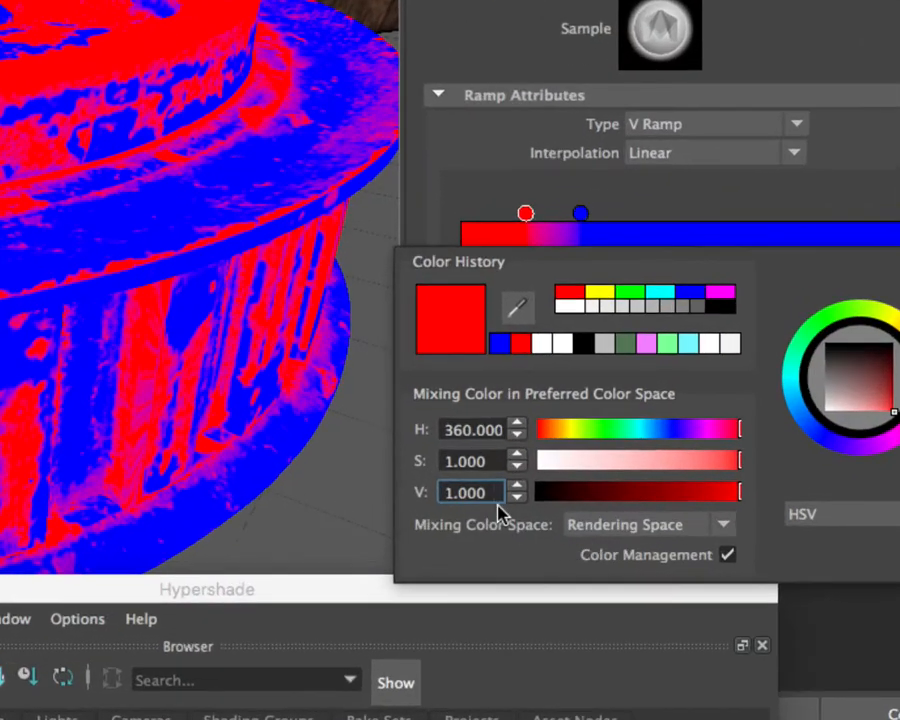
{"action": "left_click_drag", "start_coordinate": [496, 493], "coordinate": [428, 494]}
{"action": "left_click_drag", "start_coordinate": [727, 462], "coordinate": [496, 462]}
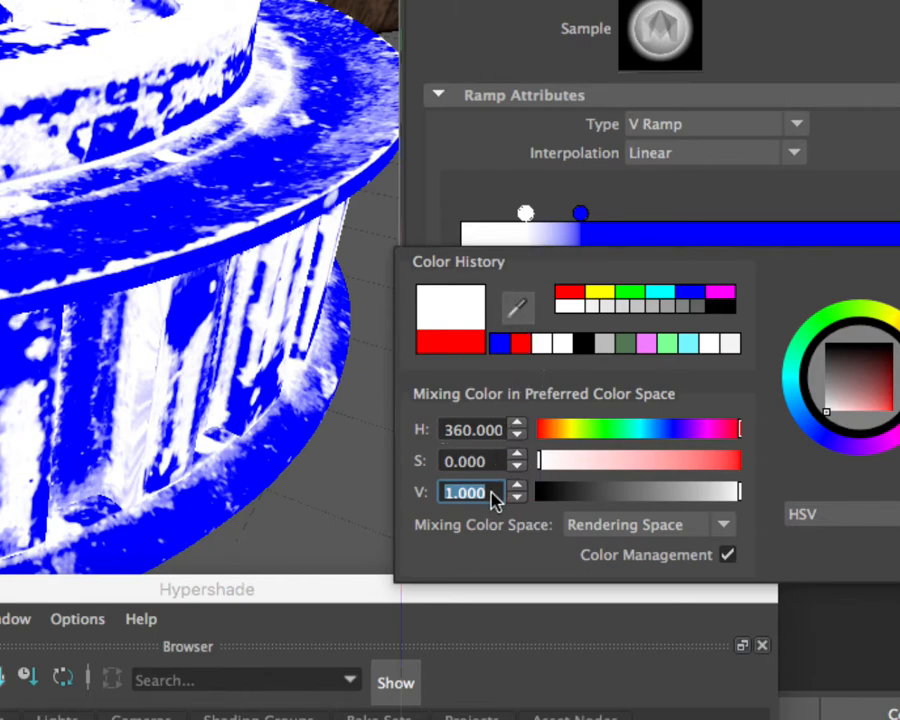
{"action": "key", "text": "BackSpace"}
{"action": "type", "text": ".8"}
{"action": "key", "text": "Return"}
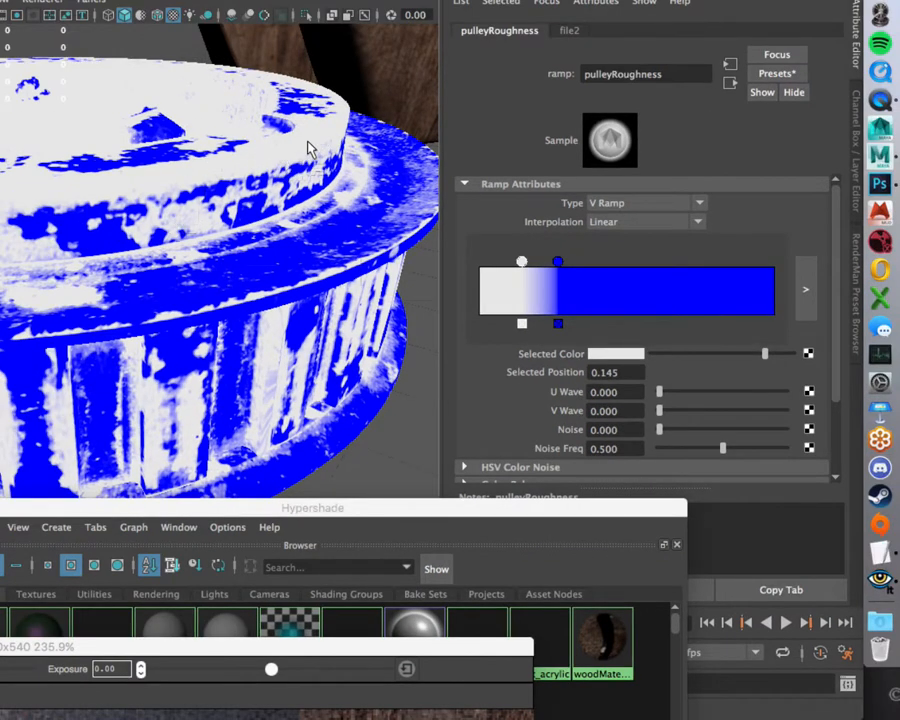
Change the ramp's blue handle at position 0.267 to a neutral gray with saturation 0 and value 0.351.
{"action": "left_click", "coordinate": [557, 262]}
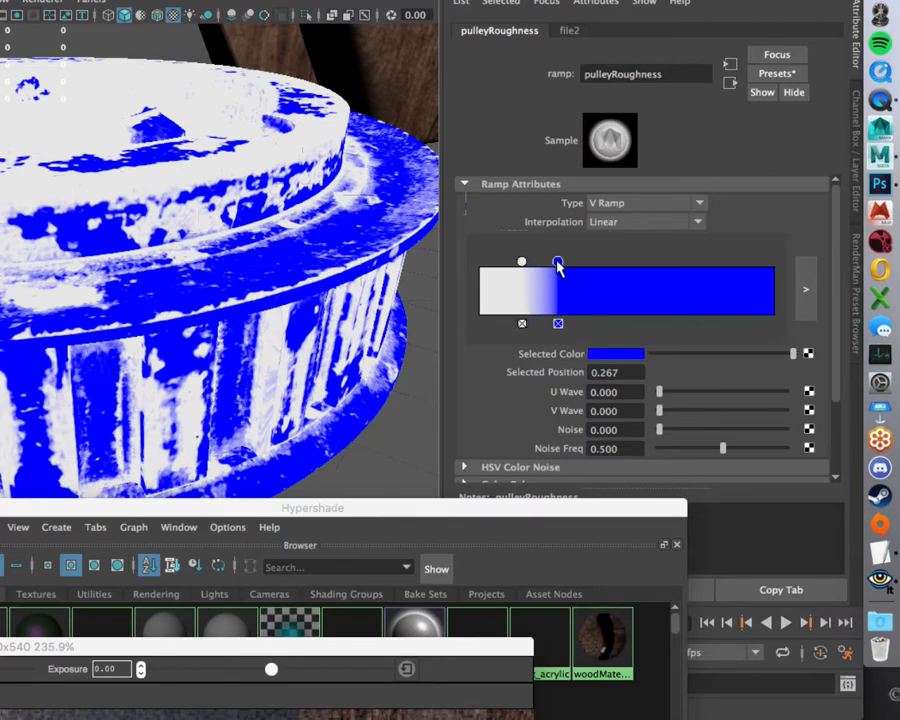
{"action": "left_click", "coordinate": [881, 553]}
{"action": "left_click_drag", "start_coordinate": [568, 570], "coordinate": [600, 578]}
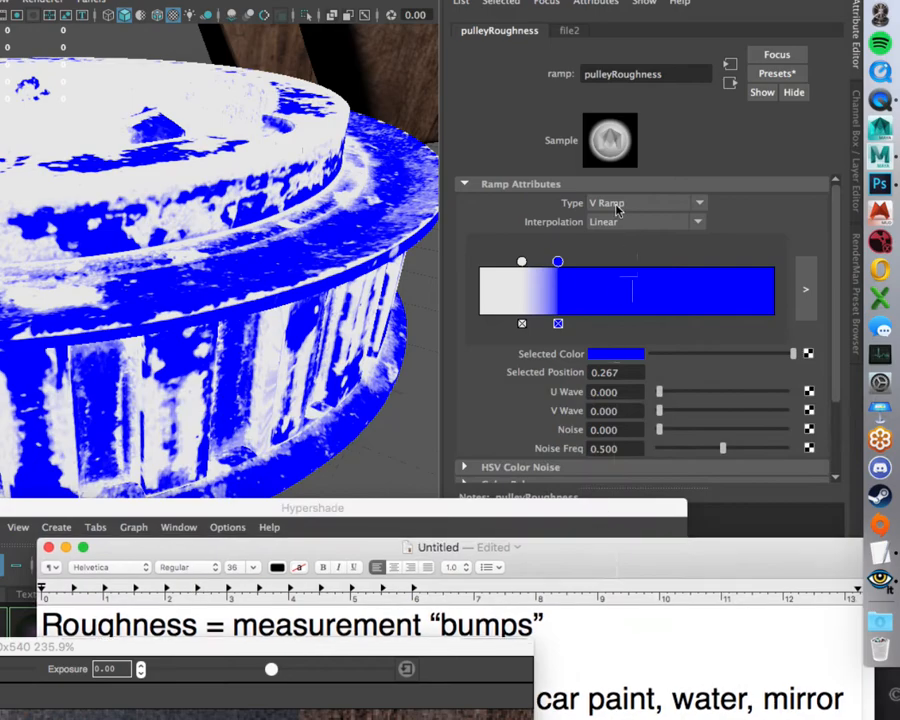
{"action": "left_click", "coordinate": [612, 356]}
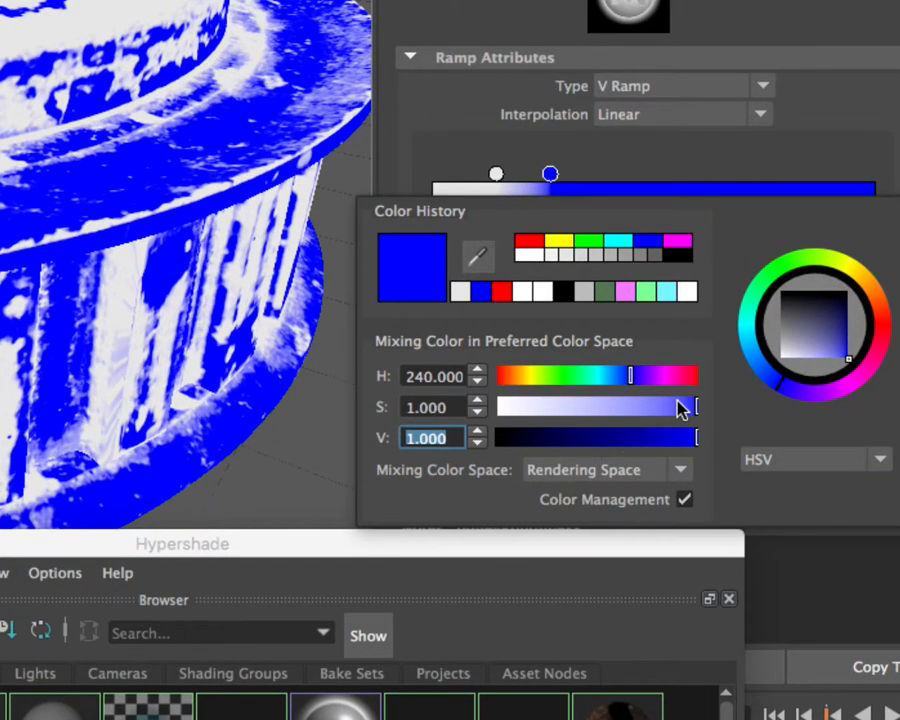
{"action": "left_click_drag", "start_coordinate": [670, 412], "coordinate": [474, 411]}
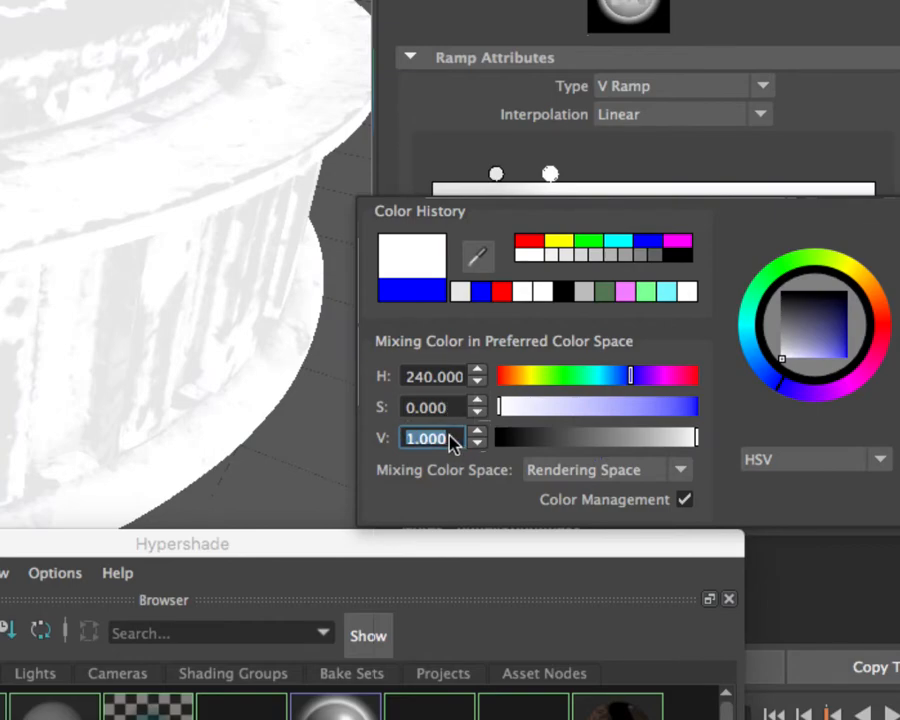
{"action": "type", "text": ".351"}
{"action": "key", "text": "Return"}
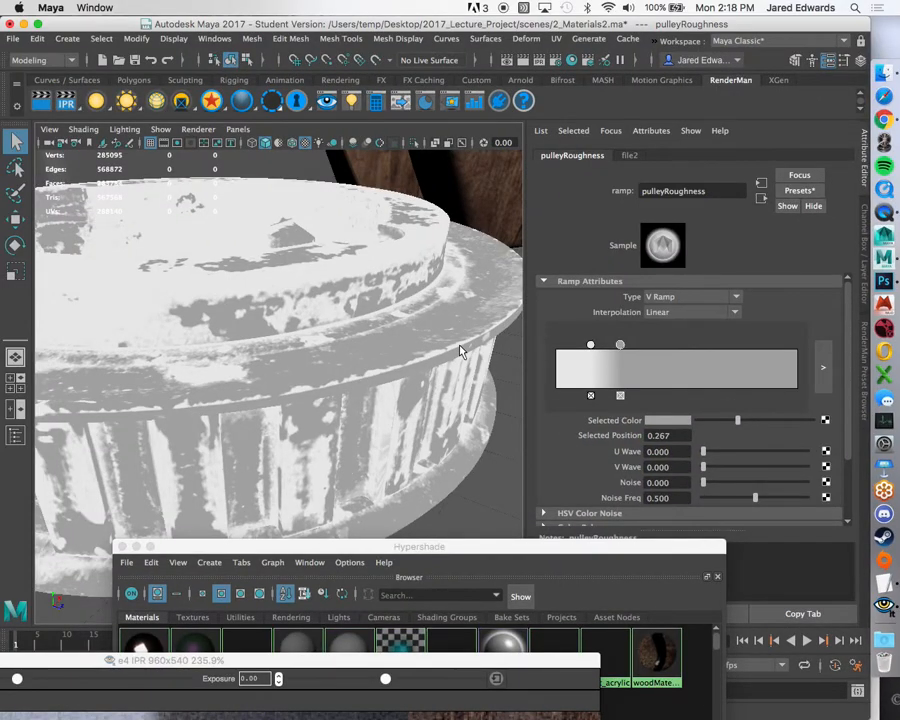
Examine the gray roughness pattern on the pulley in the viewport and its paint and rust highlights up close in the IPR render.
{"action": "left_click_drag", "start_coordinate": [446, 341], "coordinate": [384, 314], "text": "alt"}
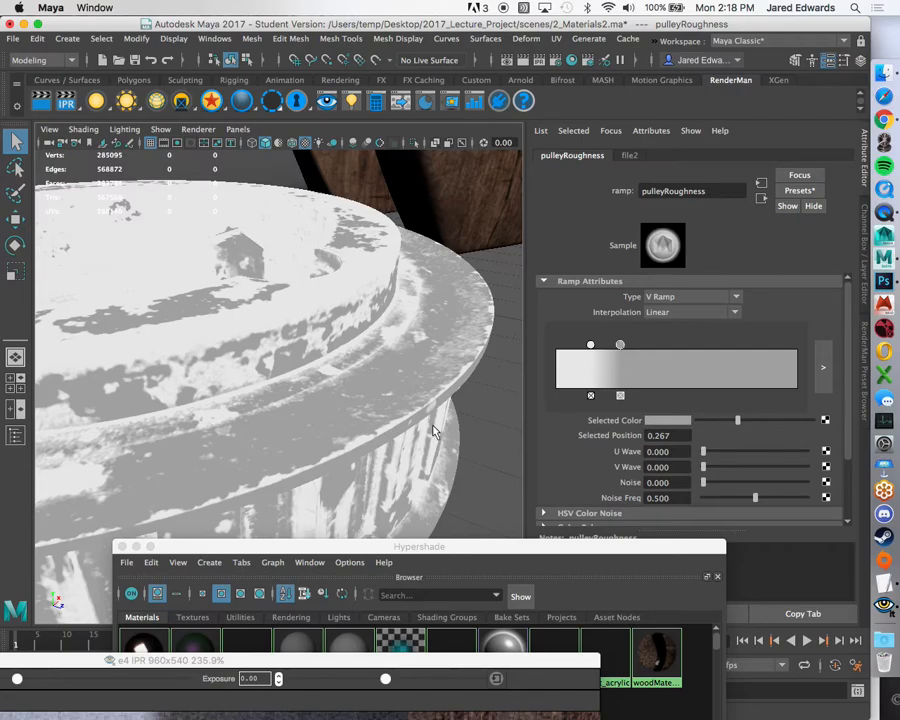
{"action": "right_click_drag", "start_coordinate": [438, 430], "coordinate": [335, 345], "text": "alt"}
{"action": "middle_click_drag", "start_coordinate": [335, 345], "coordinate": [438, 336], "text": "alt"}
{"action": "left_click_drag", "start_coordinate": [438, 336], "coordinate": [466, 598], "text": "alt"}
{"action": "left_click_drag", "start_coordinate": [446, 662], "coordinate": [560, 105]}
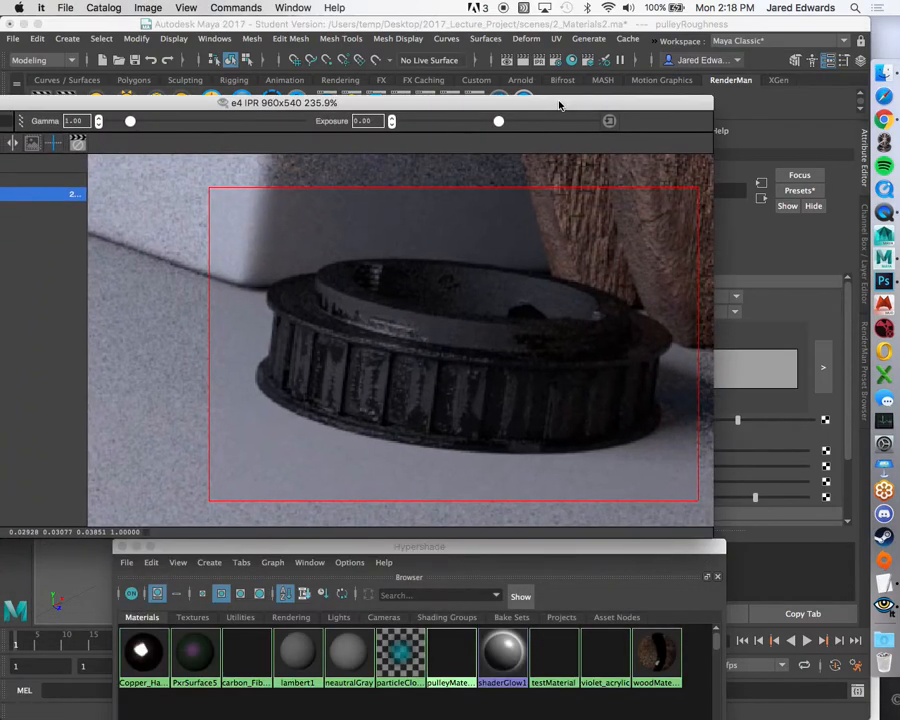
{"action": "scroll", "coordinate": [469, 363], "scroll_direction": "up", "scroll_amount": 2}
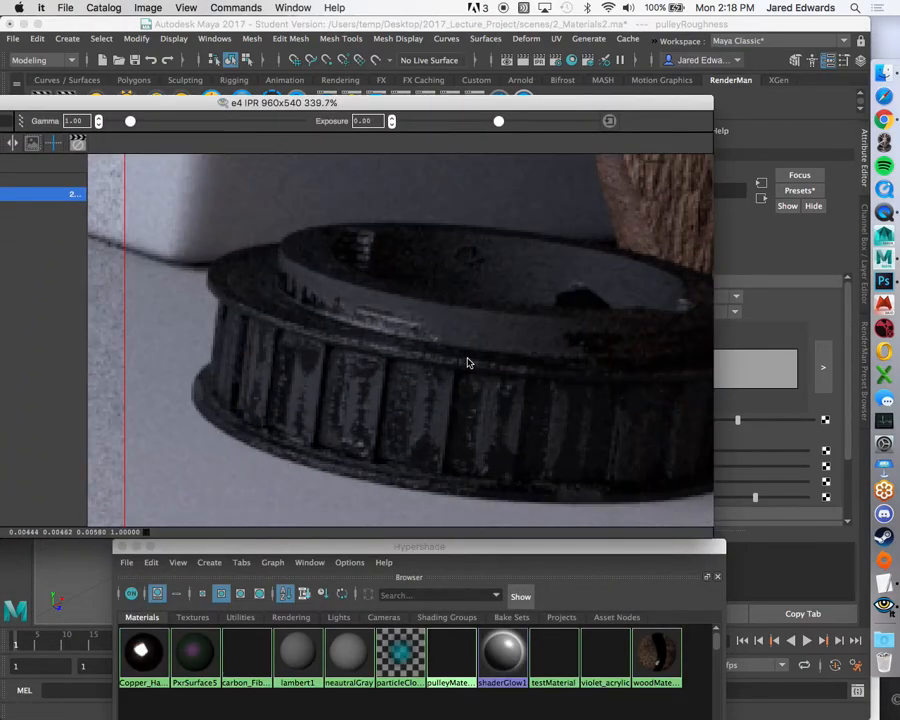
{"action": "scroll", "coordinate": [450, 385], "scroll_direction": "up", "scroll_amount": 1}
{"action": "middle_click_drag", "start_coordinate": [450, 386], "coordinate": [404, 374], "text": "alt"}
{"action": "scroll", "coordinate": [537, 292], "scroll_direction": "up", "scroll_amount": 1}
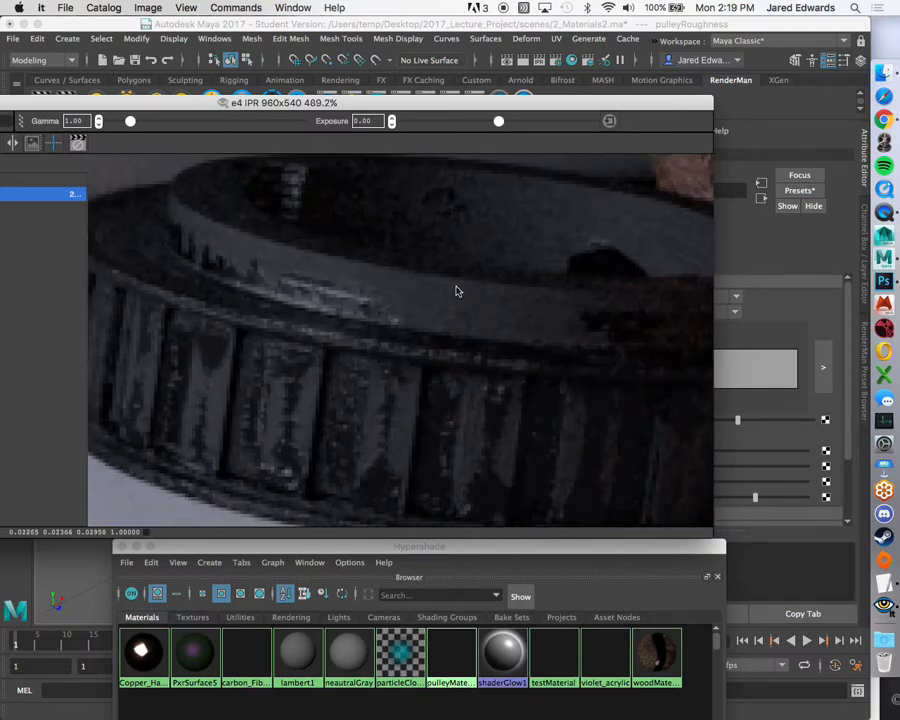
{"action": "middle_click_drag", "start_coordinate": [299, 257], "coordinate": [520, 309], "text": "alt"}
{"action": "scroll", "coordinate": [444, 313], "scroll_direction": "up", "scroll_amount": 1}
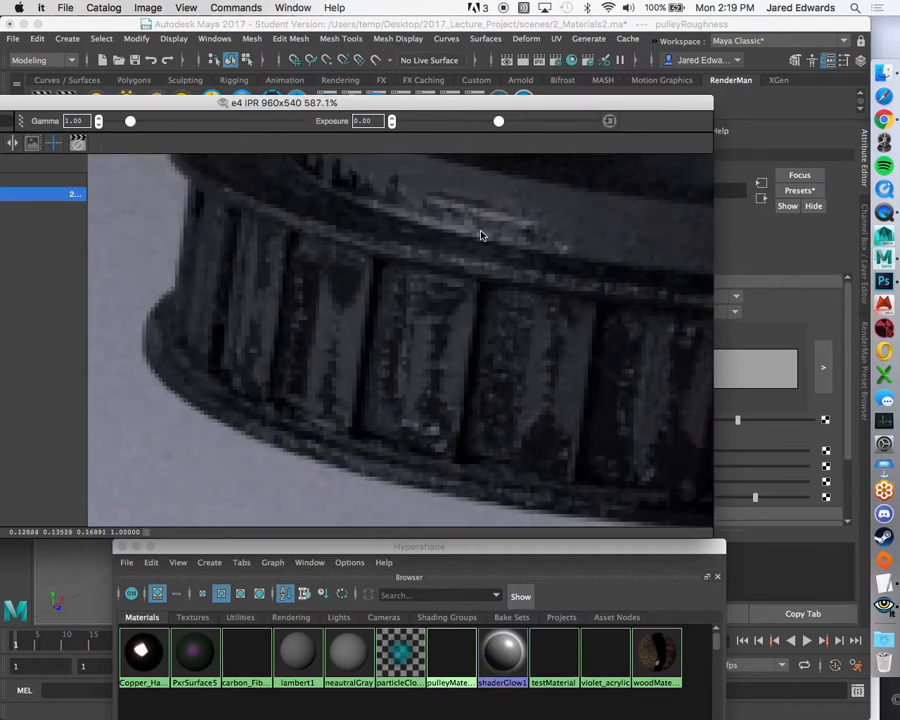
{"action": "scroll", "coordinate": [520, 385], "scroll_direction": "down", "scroll_amount": 2}
{"action": "middle_click_drag", "start_coordinate": [520, 378], "coordinate": [513, 402], "text": "alt"}
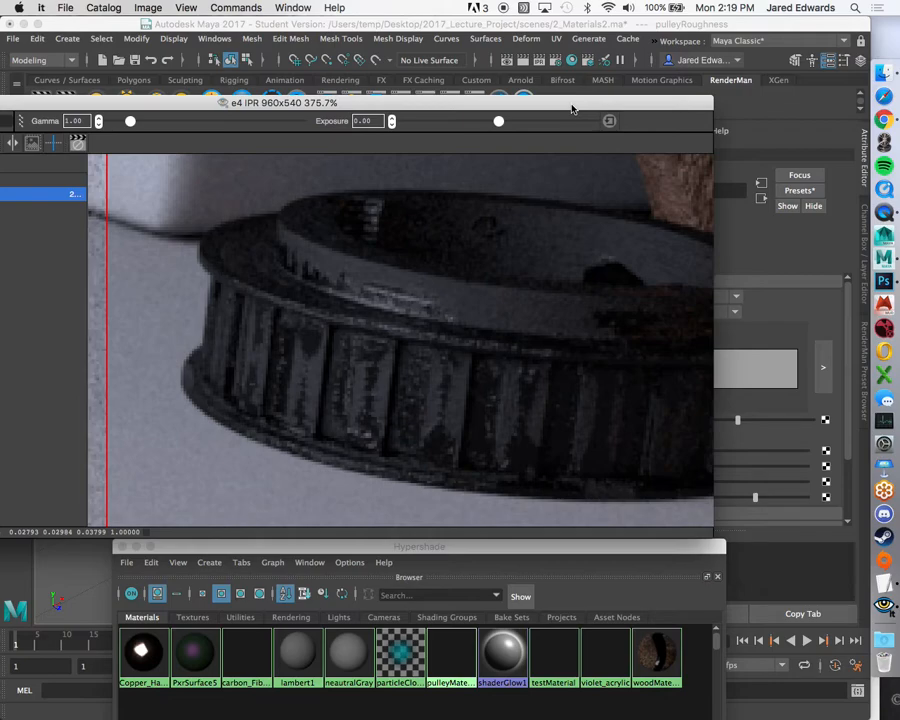
{"action": "left_click_drag", "start_coordinate": [572, 108], "coordinate": [389, 92]}
{"action": "scroll", "coordinate": [252, 322], "scroll_direction": "up", "scroll_amount": 1}
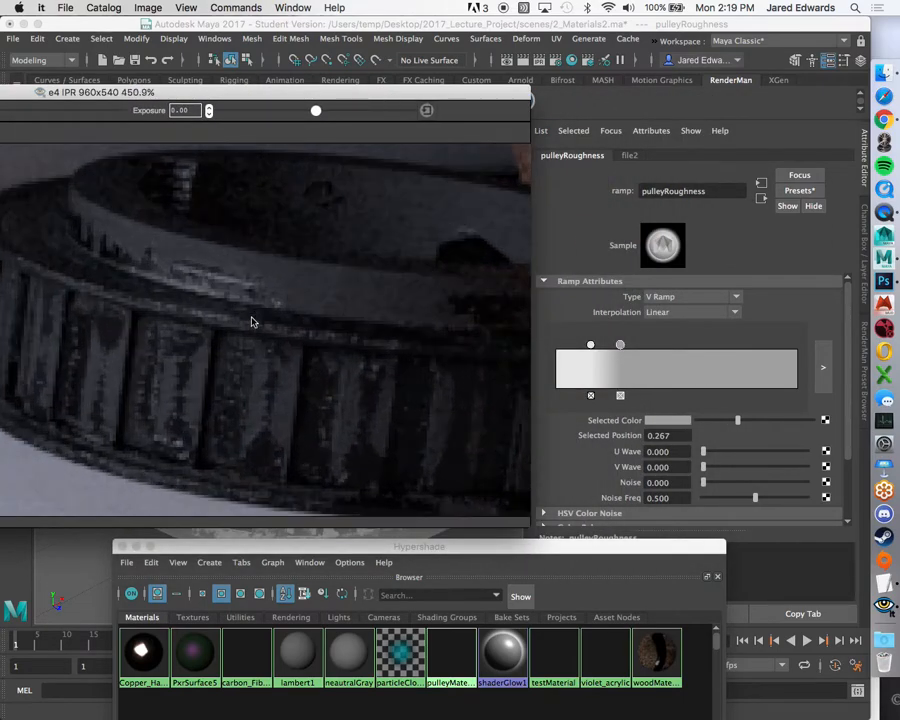
{"action": "scroll", "coordinate": [275, 309], "scroll_direction": "up", "scroll_amount": 1}
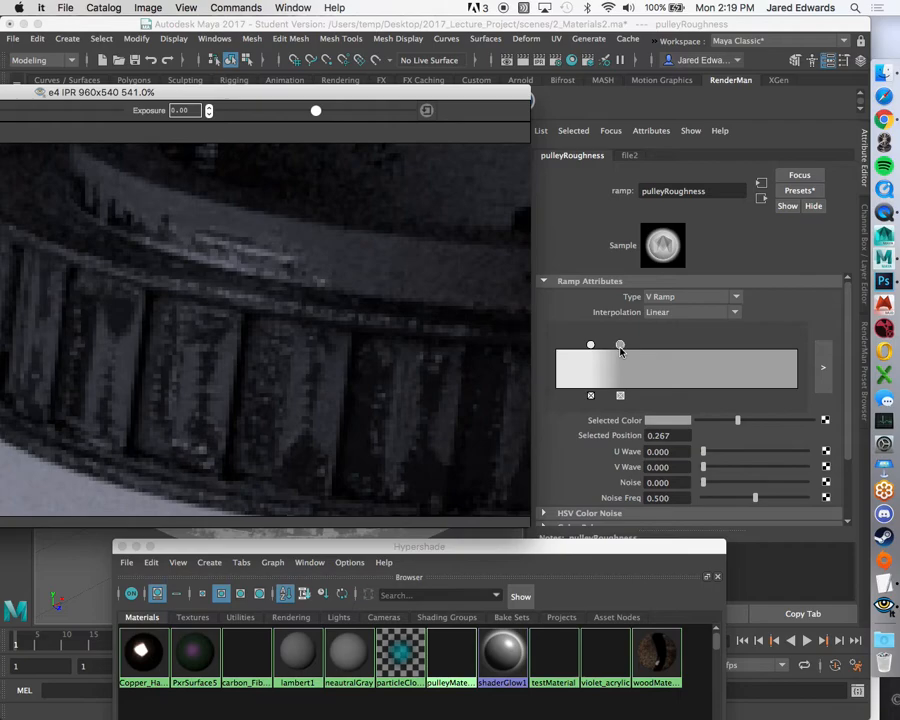
Test dark gray and black on the ramp handle at position 0.145 against the IPR render, and leave it at a light gray.
{"action": "left_click_drag", "start_coordinate": [445, 95], "coordinate": [434, 431]}
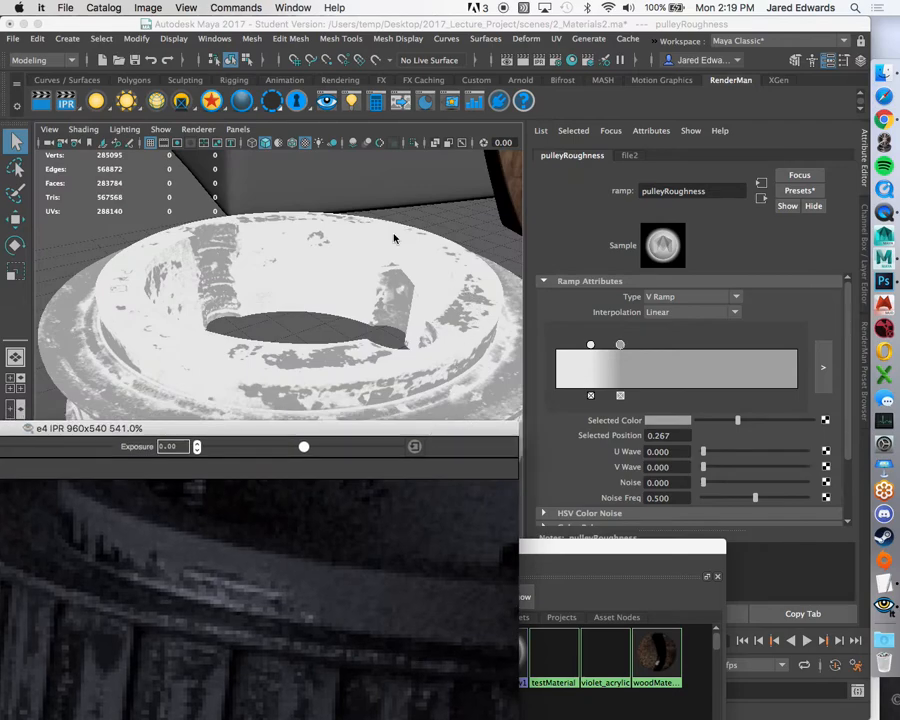
{"action": "left_click", "coordinate": [591, 346]}
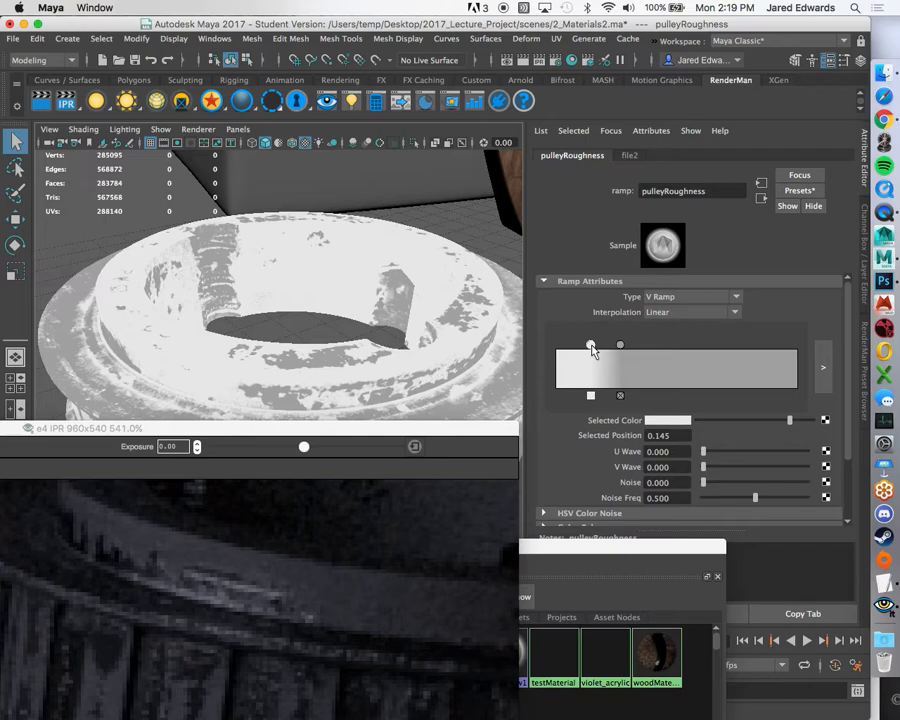
{"action": "left_click_drag", "start_coordinate": [400, 428], "coordinate": [435, 100]}
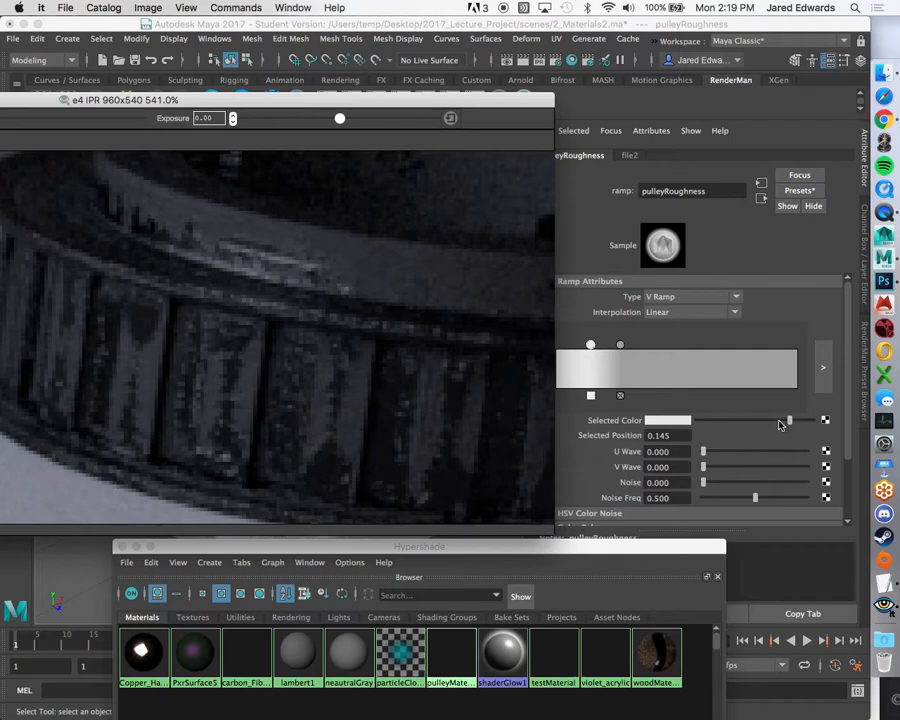
{"action": "left_click_drag", "start_coordinate": [365, 108], "coordinate": [319, 289]}
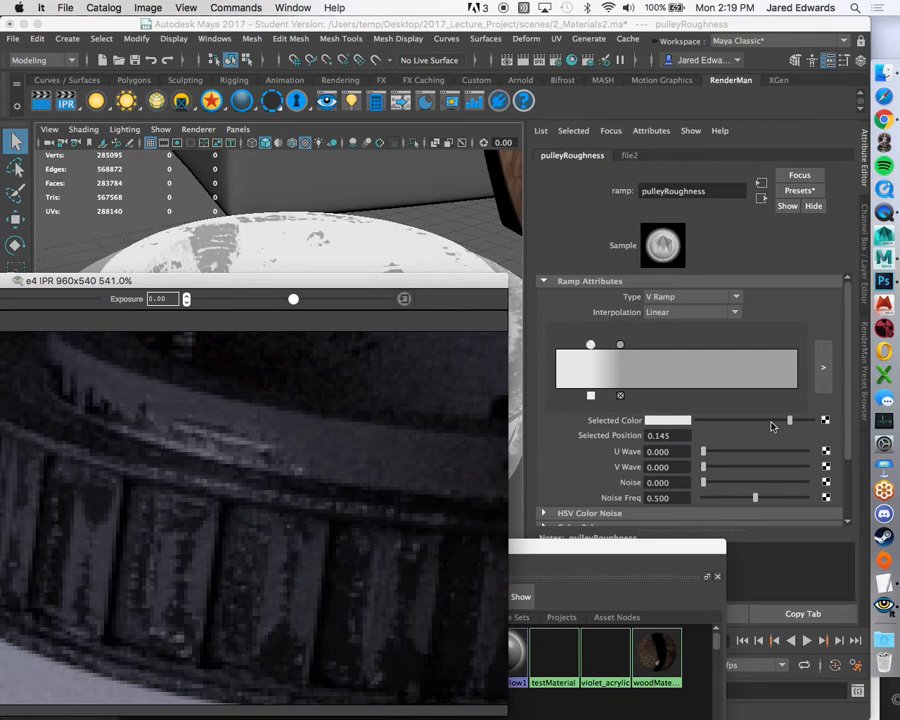
{"action": "left_click_drag", "start_coordinate": [783, 425], "coordinate": [706, 424]}
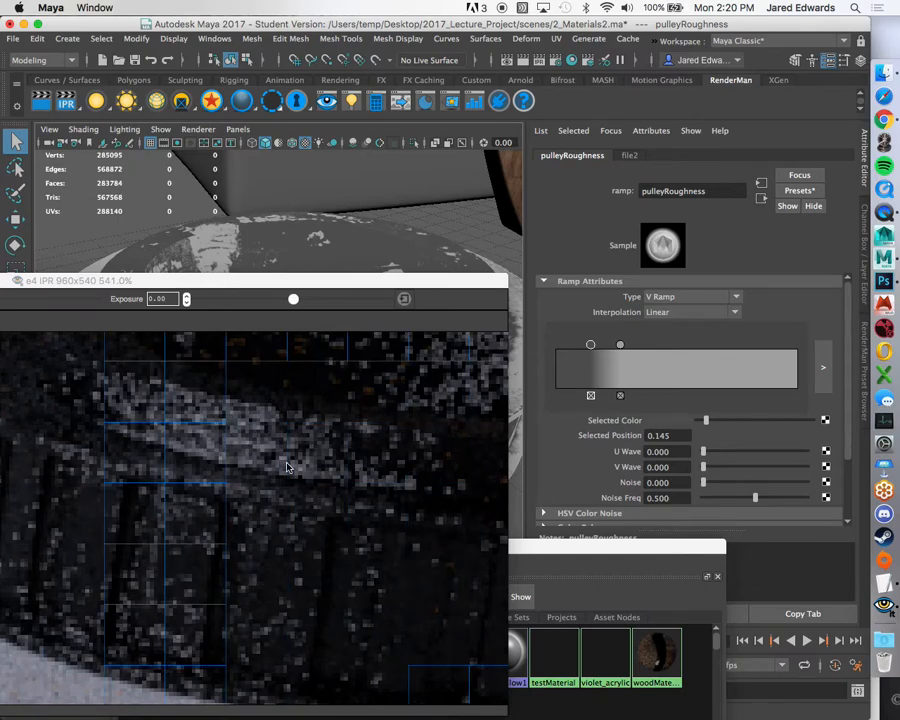
{"action": "scroll", "coordinate": [287, 467], "scroll_direction": "down", "scroll_amount": 3}
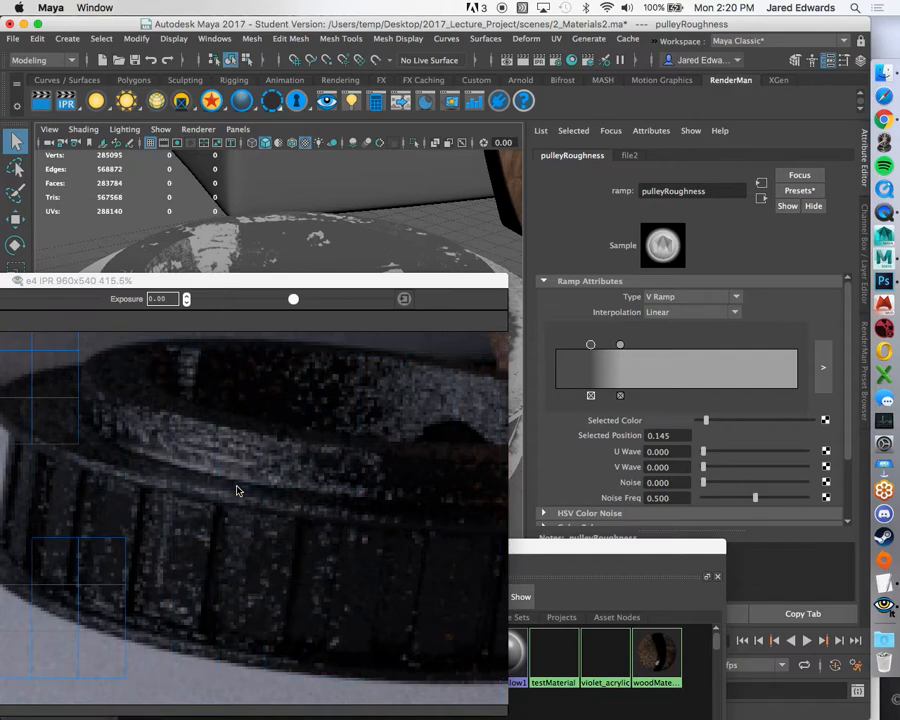
{"action": "scroll", "coordinate": [297, 425], "scroll_direction": "up", "scroll_amount": 1}
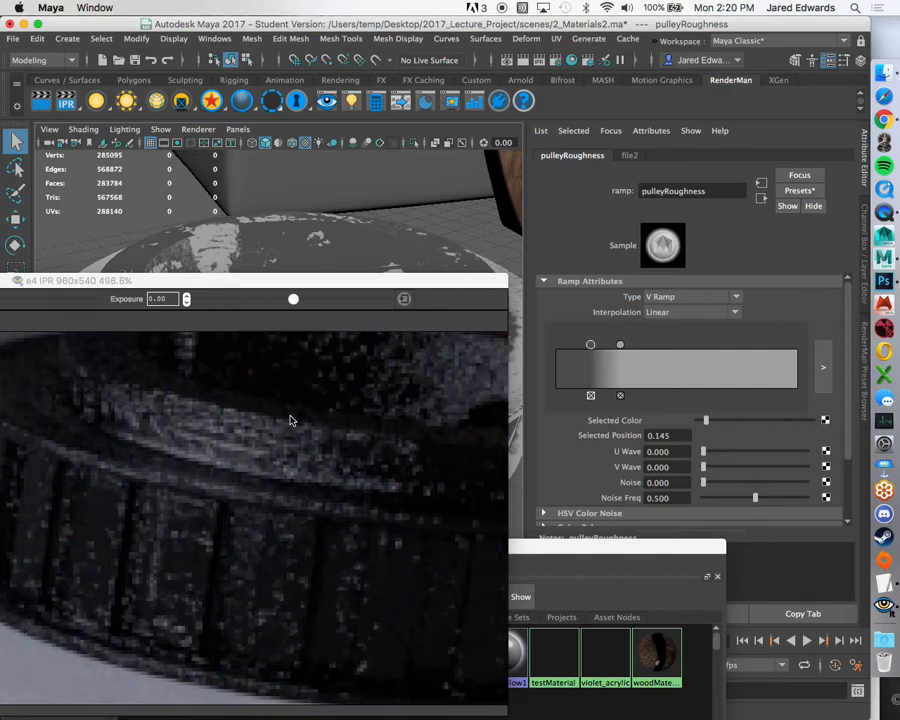
{"action": "left_click_drag", "start_coordinate": [704, 420], "coordinate": [693, 419]}
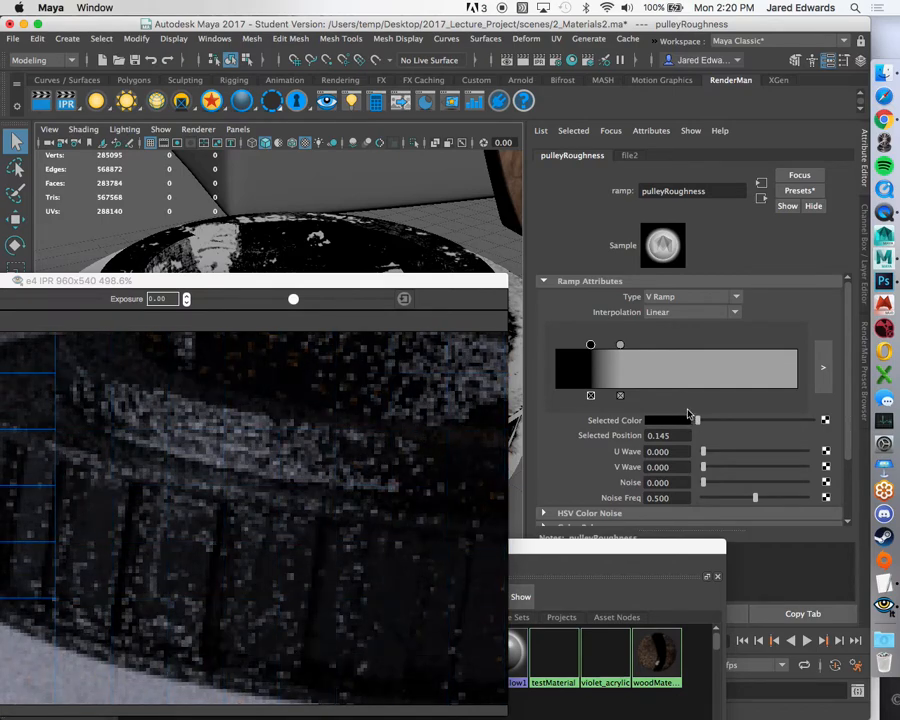
{"action": "left_click", "coordinate": [721, 420]}
{"action": "left_click_drag", "start_coordinate": [755, 423], "coordinate": [781, 420]}
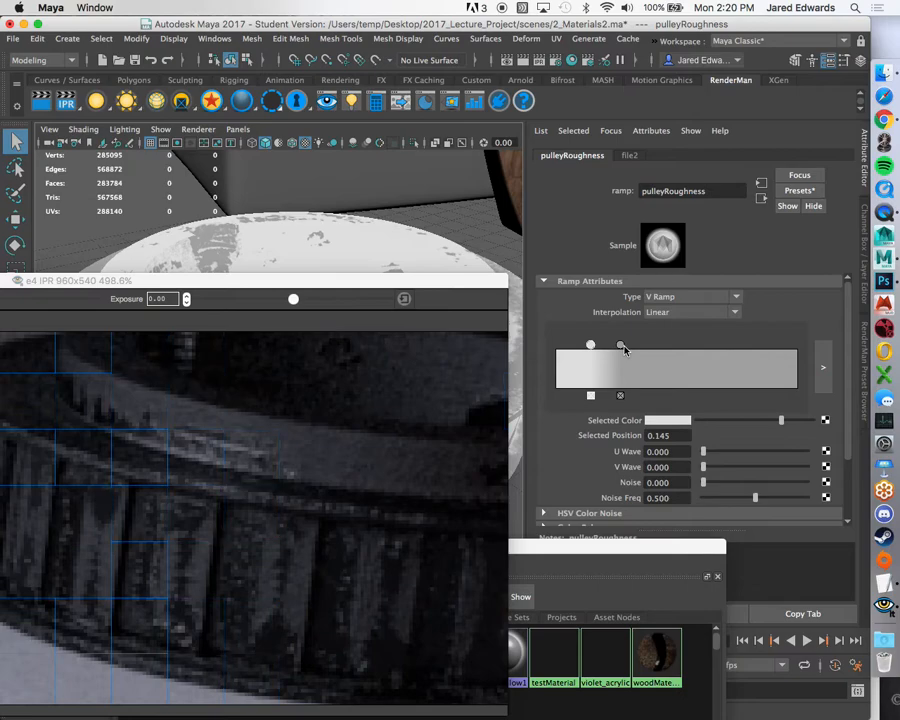
Darken the ramp handle at position 0.267 to a medium gray.
{"action": "left_click", "coordinate": [620, 344]}
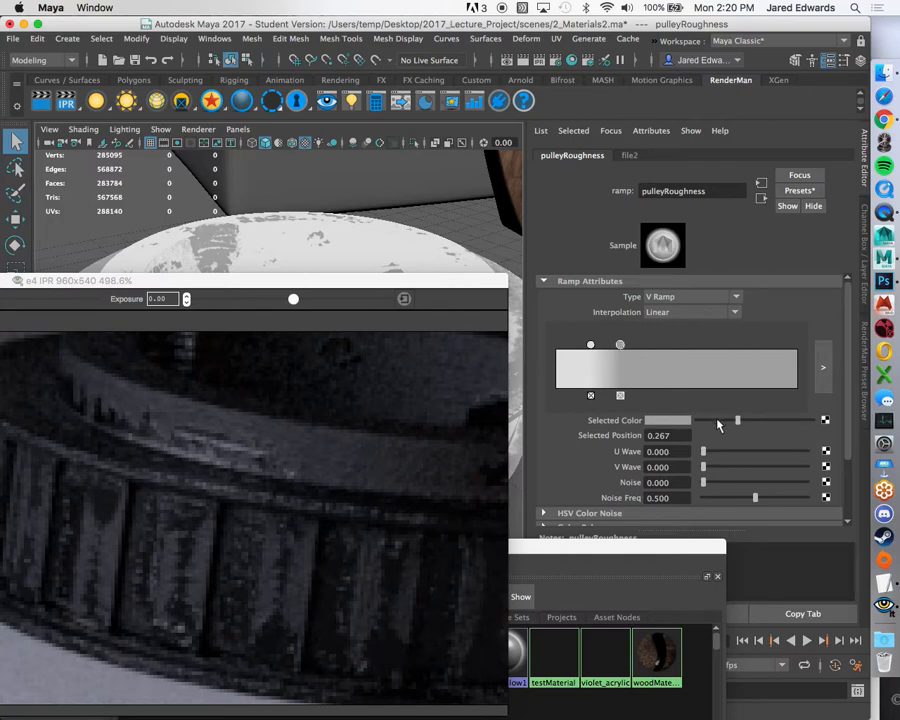
{"action": "left_click", "coordinate": [715, 421]}
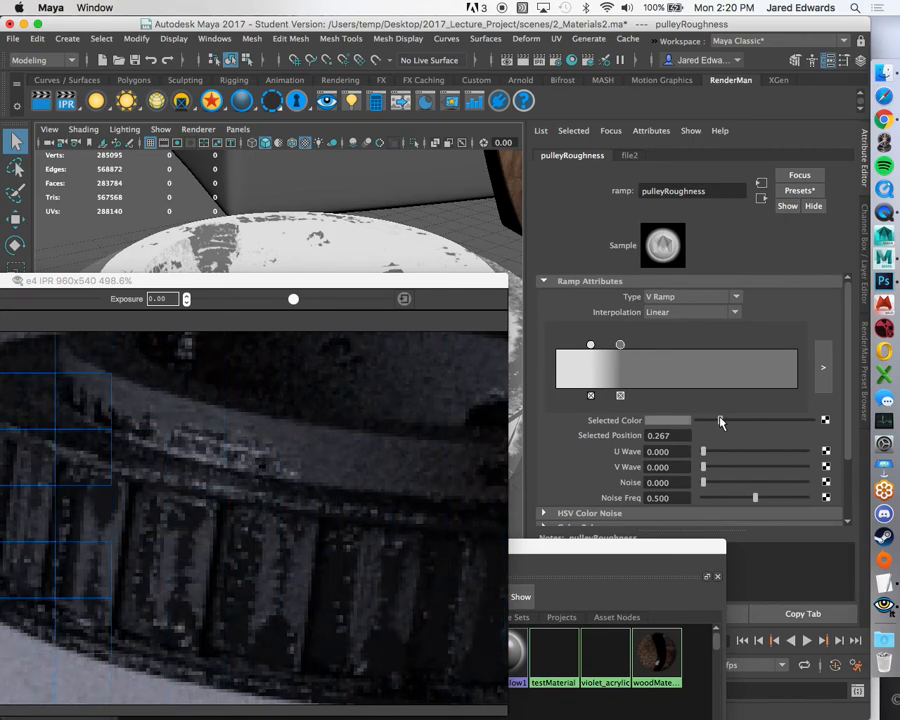
{"action": "left_click_drag", "start_coordinate": [719, 422], "coordinate": [724, 421]}
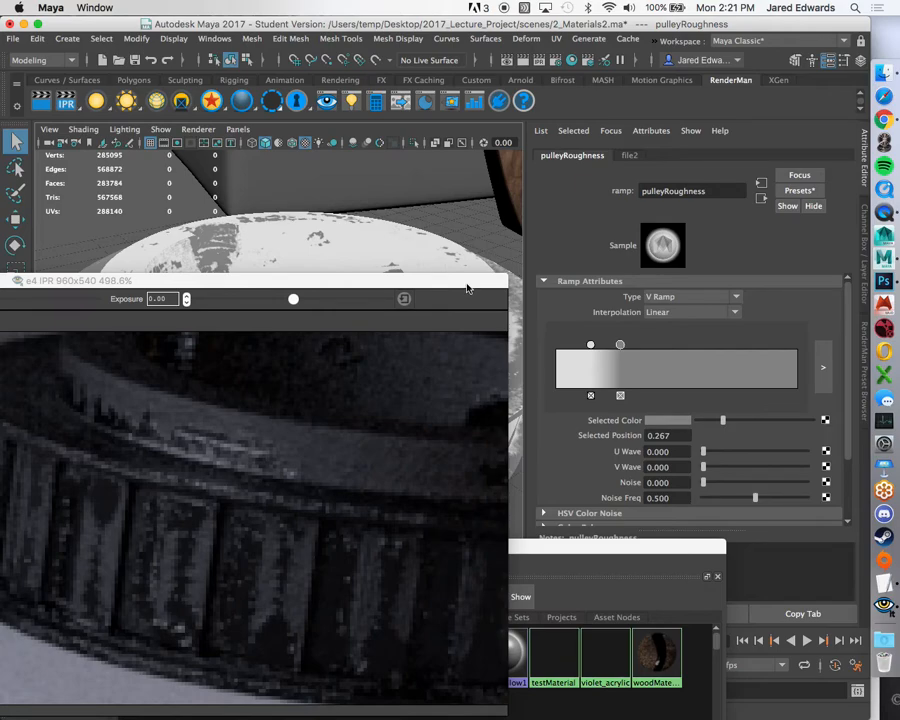
Clear the IPR render off the viewport and select the pulley geometry to show the pulleyMaterial attributes.
{"action": "left_click_drag", "start_coordinate": [467, 286], "coordinate": [234, 561]}
{"action": "left_click", "coordinate": [449, 330]}
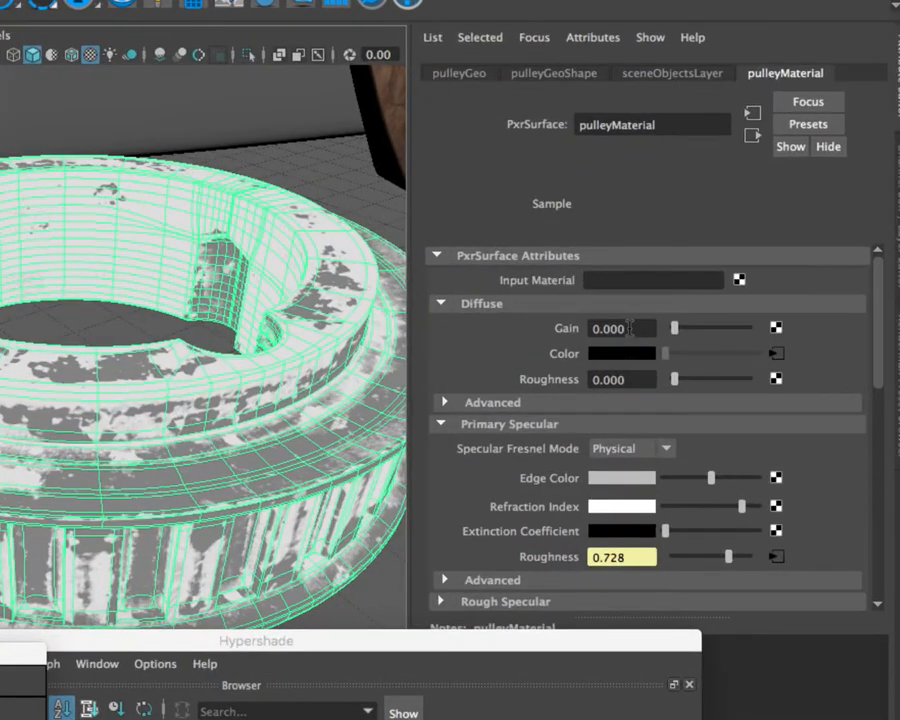
Bring the IPR render beside the pulleyMaterial attributes and examine the pulley's current specular highlights up close.
{"action": "left_click_drag", "start_coordinate": [629, 328], "coordinate": [577, 333]}
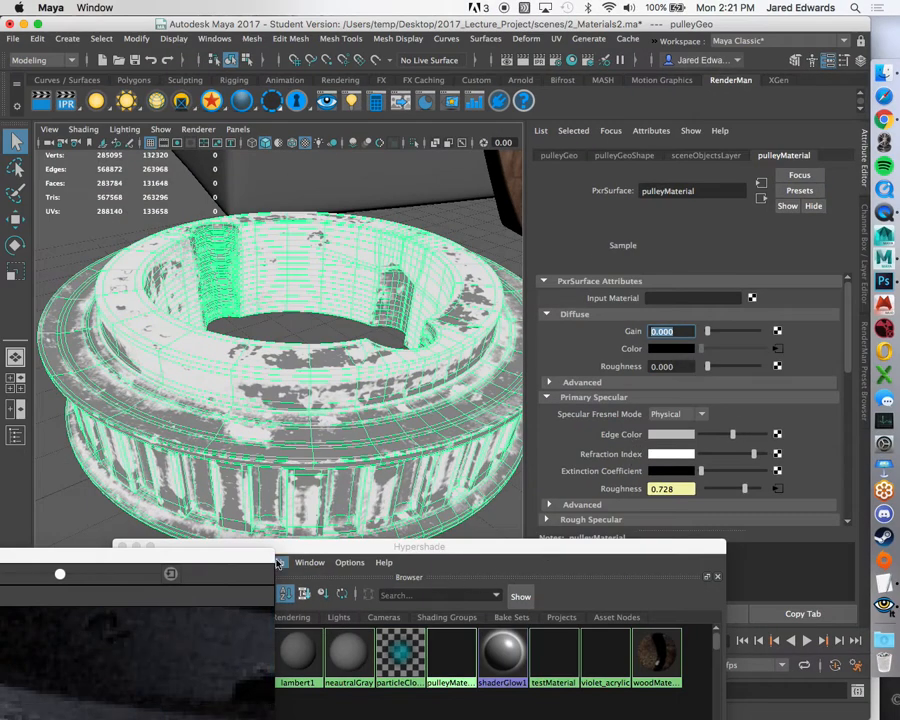
{"action": "left_click_drag", "start_coordinate": [242, 557], "coordinate": [511, 91]}
{"action": "scroll", "coordinate": [404, 319], "scroll_direction": "down", "scroll_amount": 2}
{"action": "scroll", "coordinate": [350, 354], "scroll_direction": "up", "scroll_amount": 1}
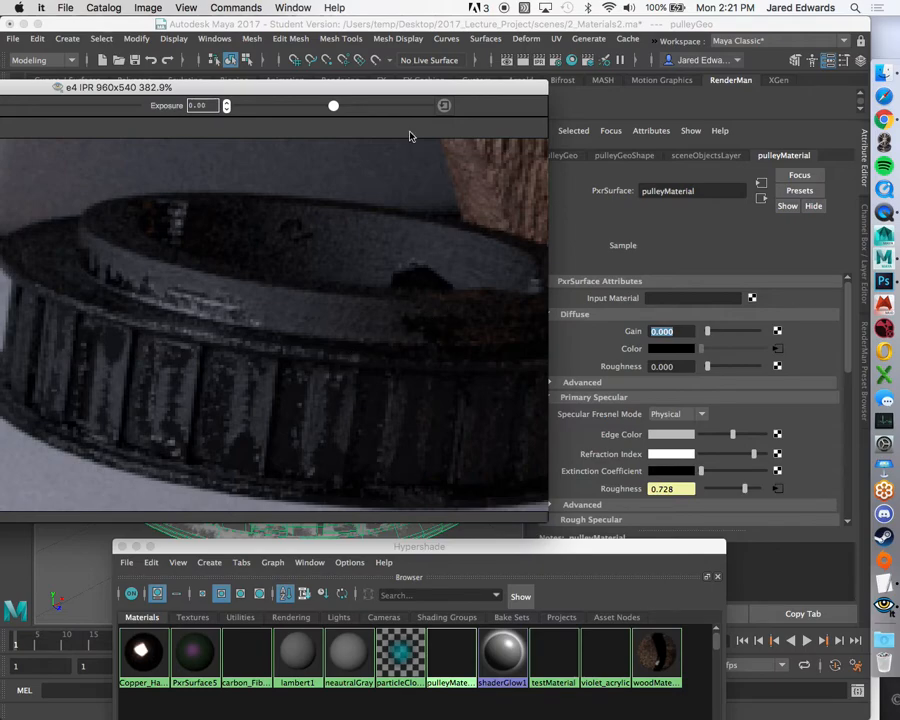
{"action": "left_click_drag", "start_coordinate": [411, 97], "coordinate": [417, 133]}
{"action": "scroll", "coordinate": [344, 384], "scroll_direction": "down", "scroll_amount": 1}
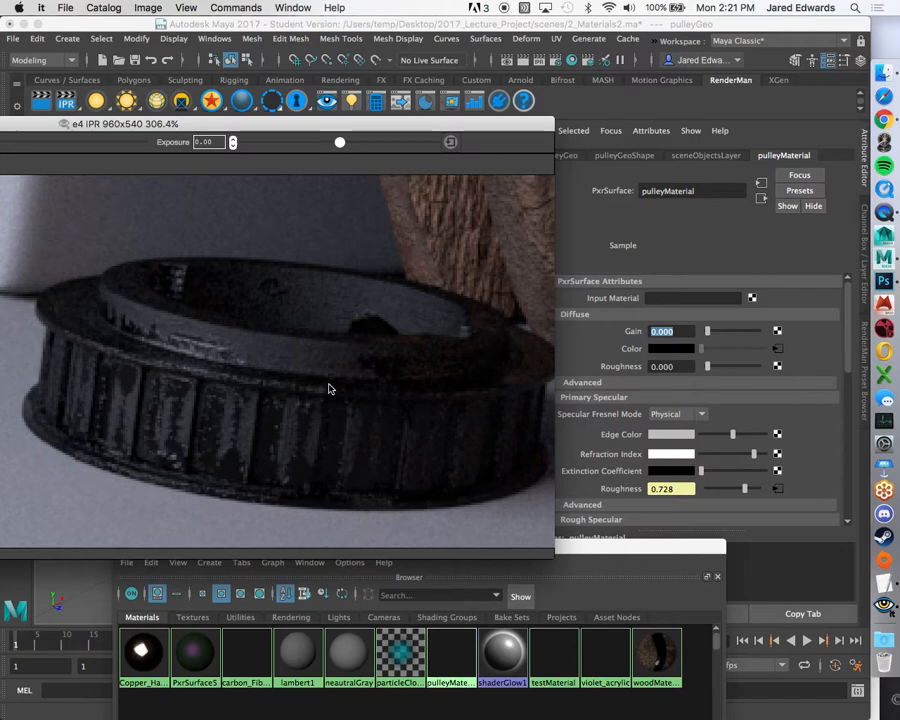
{"action": "scroll", "coordinate": [349, 418], "scroll_direction": "up", "scroll_amount": 1}
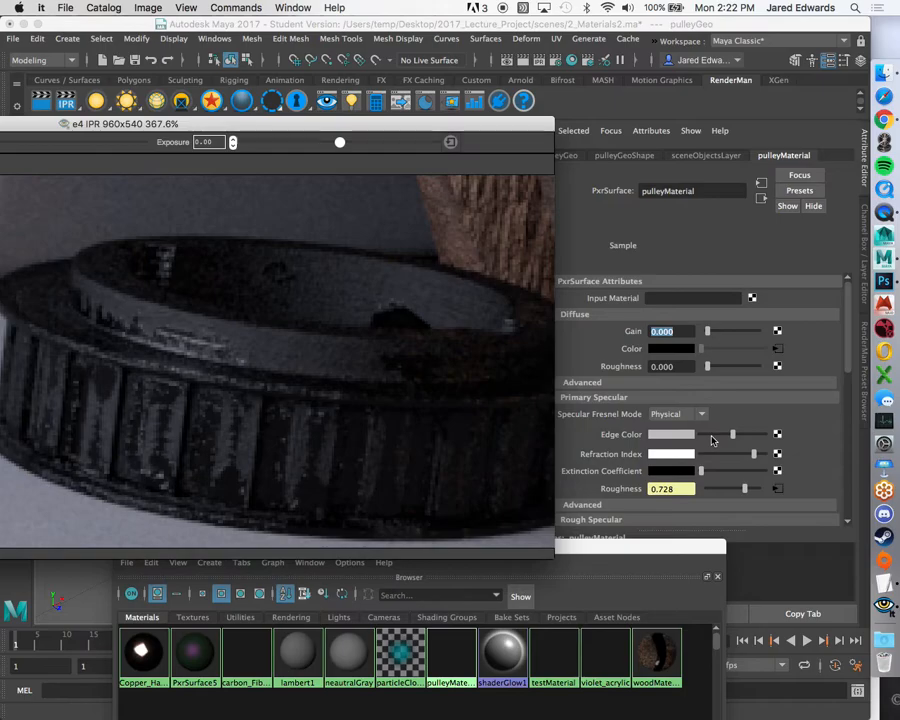
Try brighter and darker grays for the pulleyMaterial primary specular Edge Color against the IPR render, and leave it at light gray.
{"action": "left_click_drag", "start_coordinate": [712, 440], "coordinate": [754, 441]}
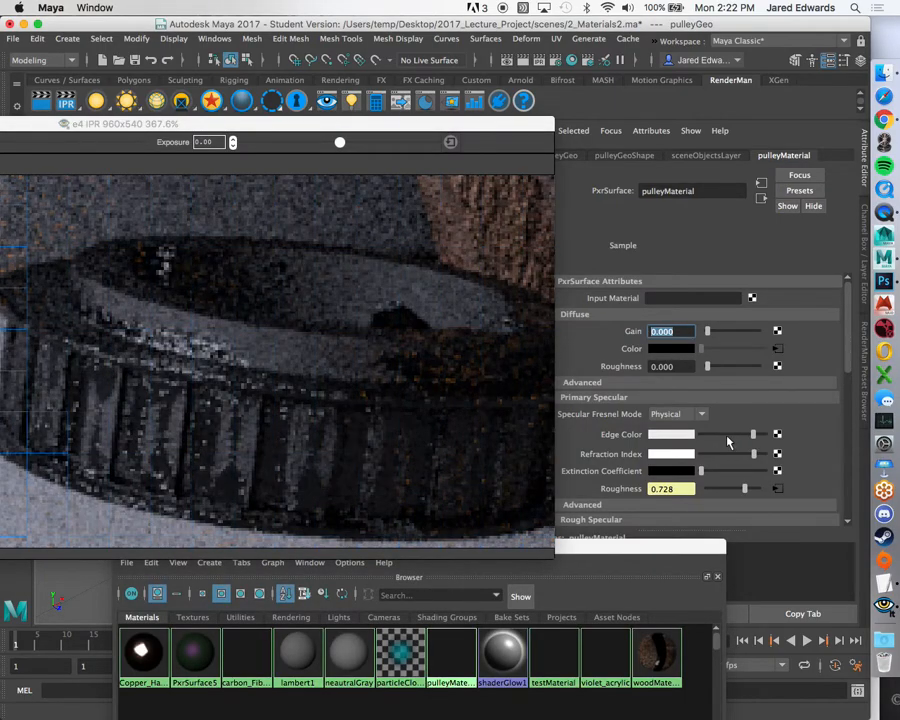
{"action": "left_click_drag", "start_coordinate": [727, 441], "coordinate": [709, 437]}
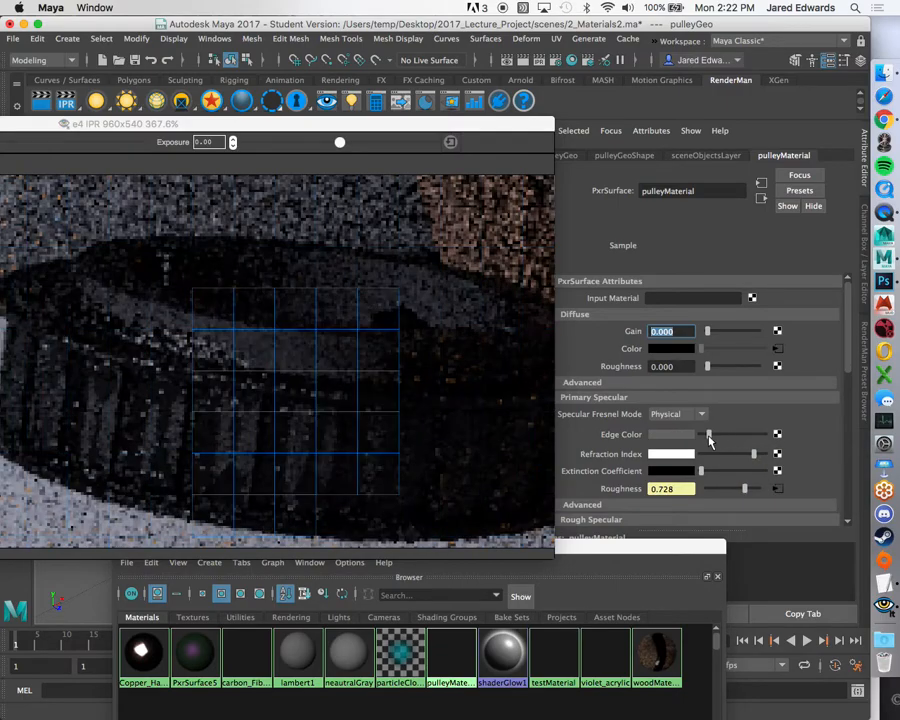
{"action": "left_click", "coordinate": [758, 436]}
{"action": "left_click", "coordinate": [706, 435]}
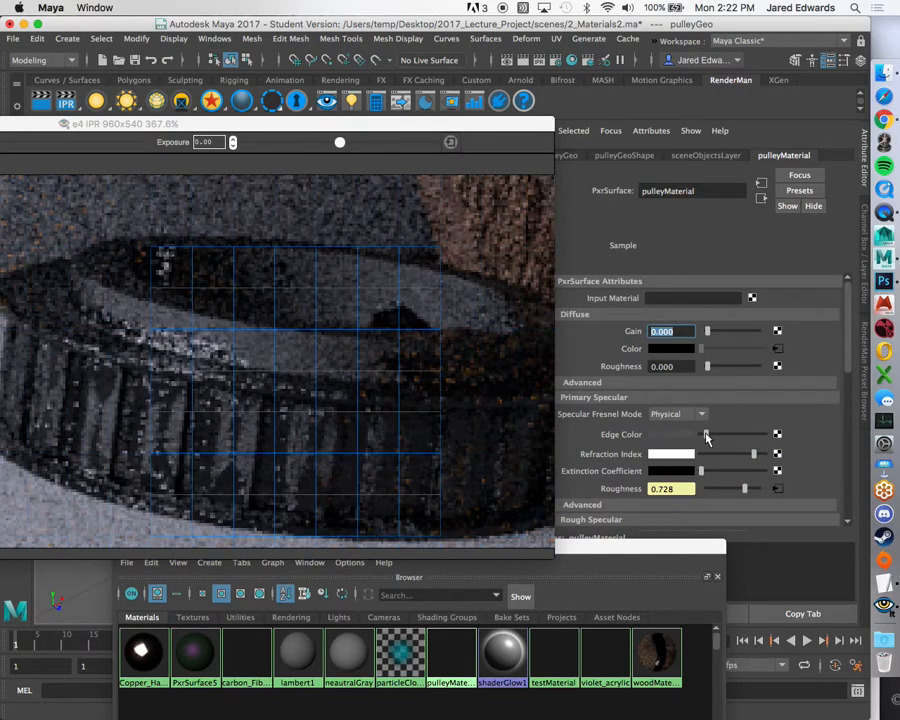
{"action": "left_click", "coordinate": [752, 436]}
{"action": "left_click", "coordinate": [721, 435]}
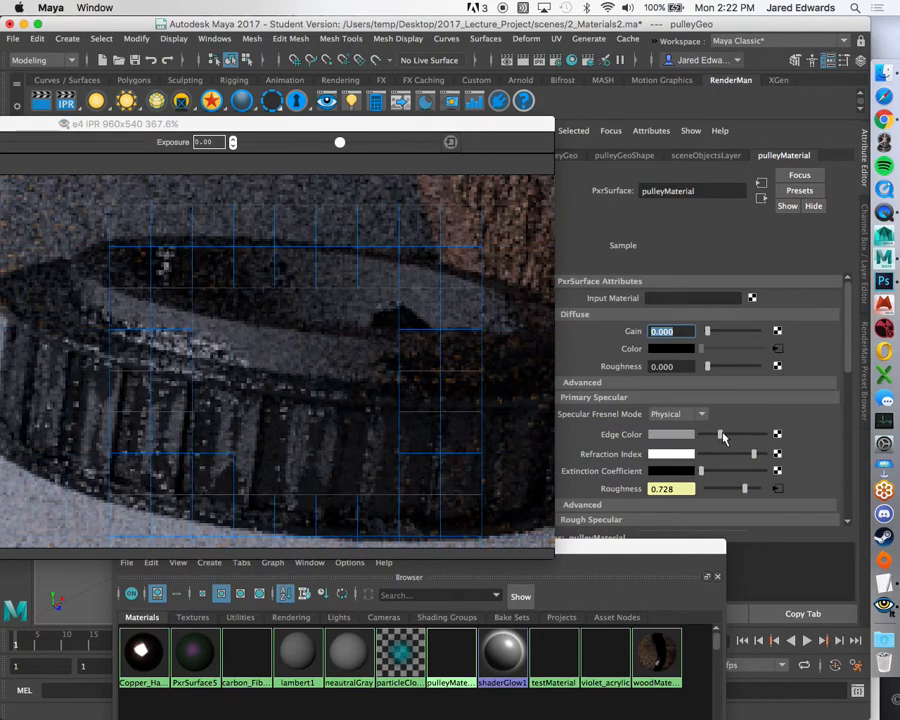
{"action": "left_click", "coordinate": [734, 435]}
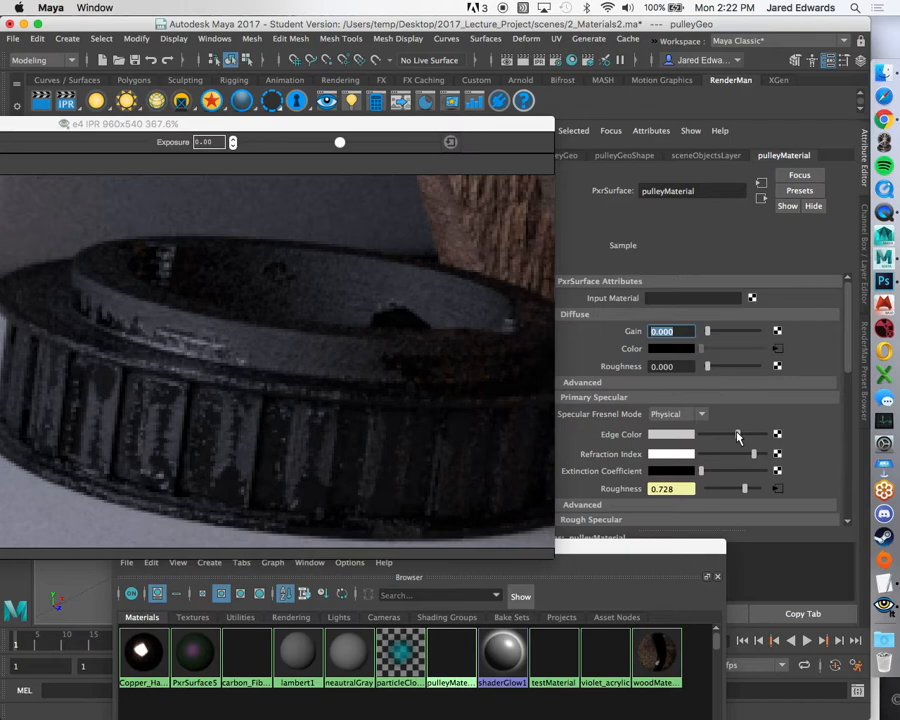
{"action": "left_click_drag", "start_coordinate": [738, 436], "coordinate": [735, 436]}
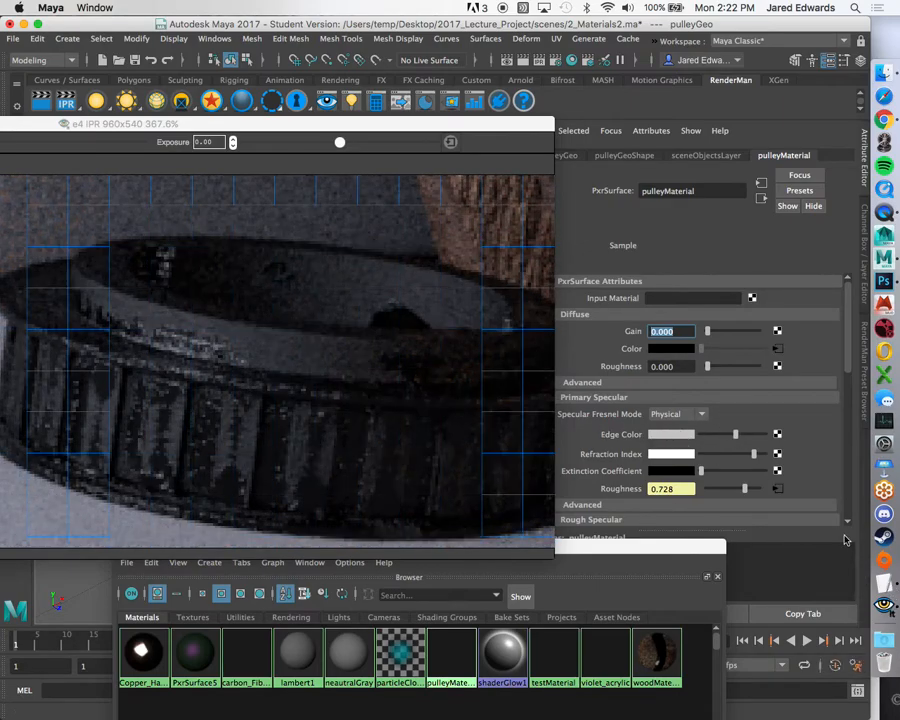
Switch to TextEdit to review the roughness notes on rust, paint and other surfaces, and return to Maya.
{"action": "left_click", "coordinate": [884, 634]}
{"action": "left_click_drag", "start_coordinate": [667, 588], "coordinate": [655, 97]}
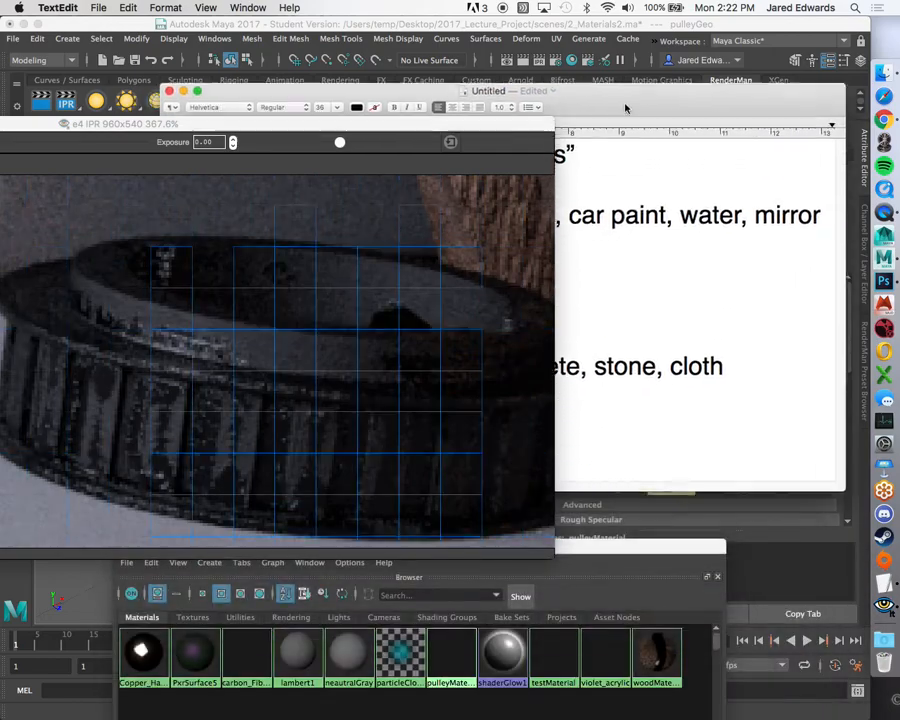
{"action": "left_click_drag", "start_coordinate": [533, 129], "coordinate": [330, 420]}
{"action": "left_click_drag", "start_coordinate": [616, 94], "coordinate": [626, 75]}
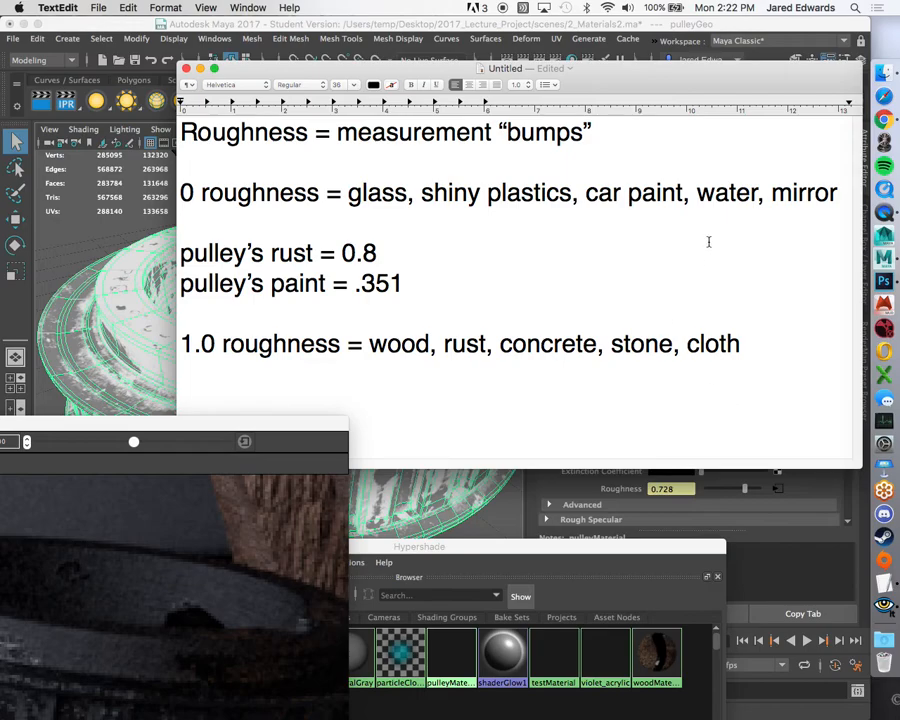
{"action": "left_click", "coordinate": [630, 486]}
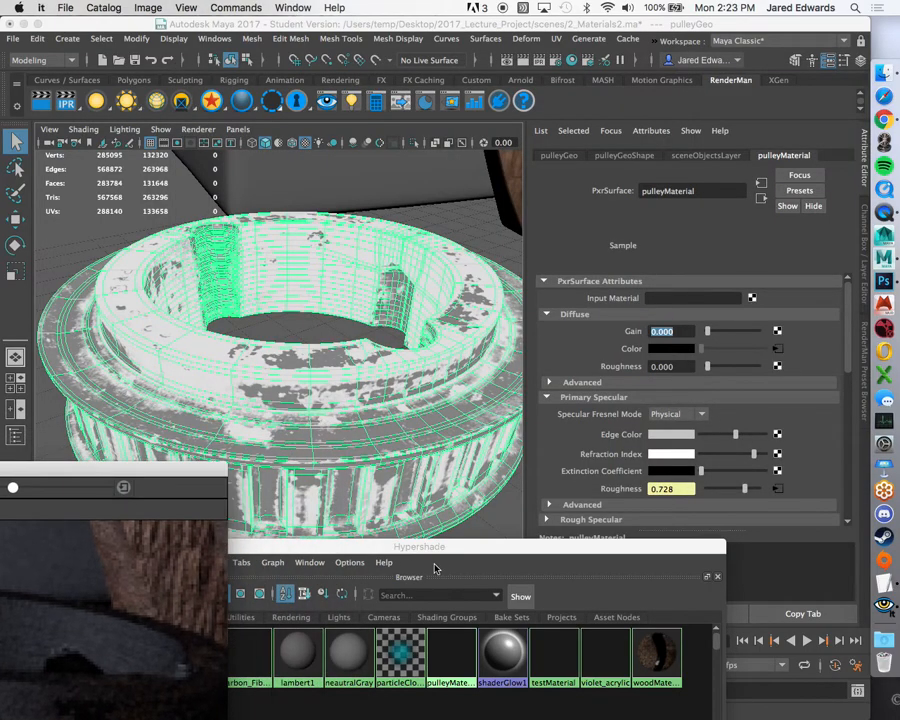
Bring up the Hypershade and select the pulleyRoughness ramp node with its ramp attributes in view.
{"action": "double_click", "coordinate": [442, 546]}
{"action": "scroll", "coordinate": [592, 388], "scroll_direction": "down", "scroll_amount": 2}
{"action": "middle_click_drag", "start_coordinate": [522, 380], "coordinate": [488, 391], "text": "alt"}
{"action": "scroll", "coordinate": [490, 391], "scroll_direction": "up", "scroll_amount": 1}
{"action": "mouse_move", "coordinate": [532, 412]}
{"action": "left_mouse_down"}
{"action": "mouse_move", "coordinate": [537, 449]}
{"action": "mouse_move", "coordinate": [534, 418]}
{"action": "mouse_move", "coordinate": [532, 440]}
{"action": "mouse_move", "coordinate": [536, 430]}
{"action": "left_mouse_up"}
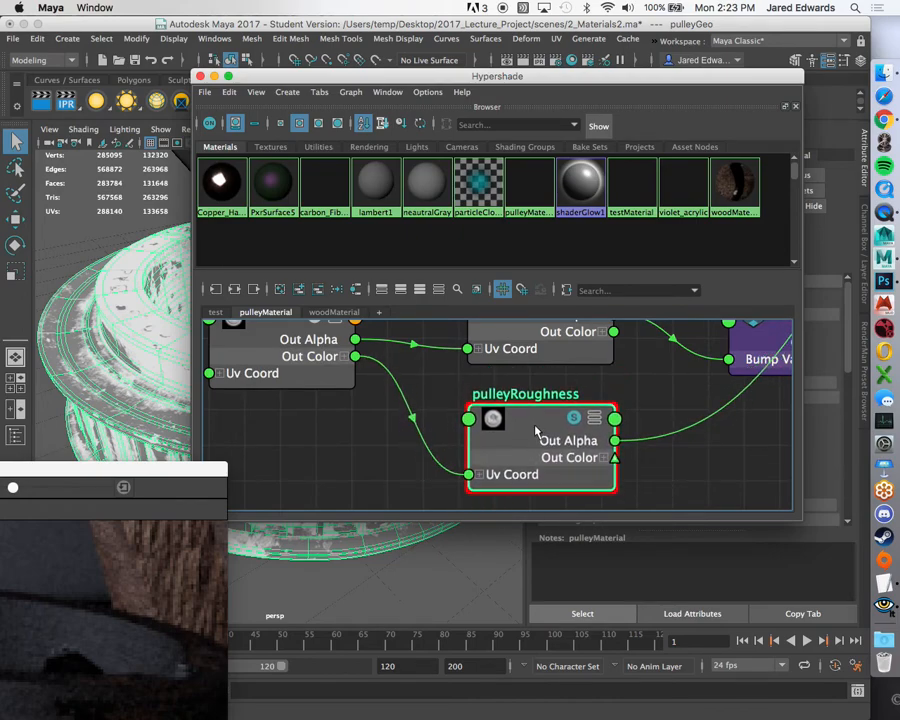
{"action": "scroll", "coordinate": [512, 364], "scroll_direction": "down", "scroll_amount": 2}
{"action": "left_click_drag", "start_coordinate": [630, 78], "coordinate": [262, 39]}
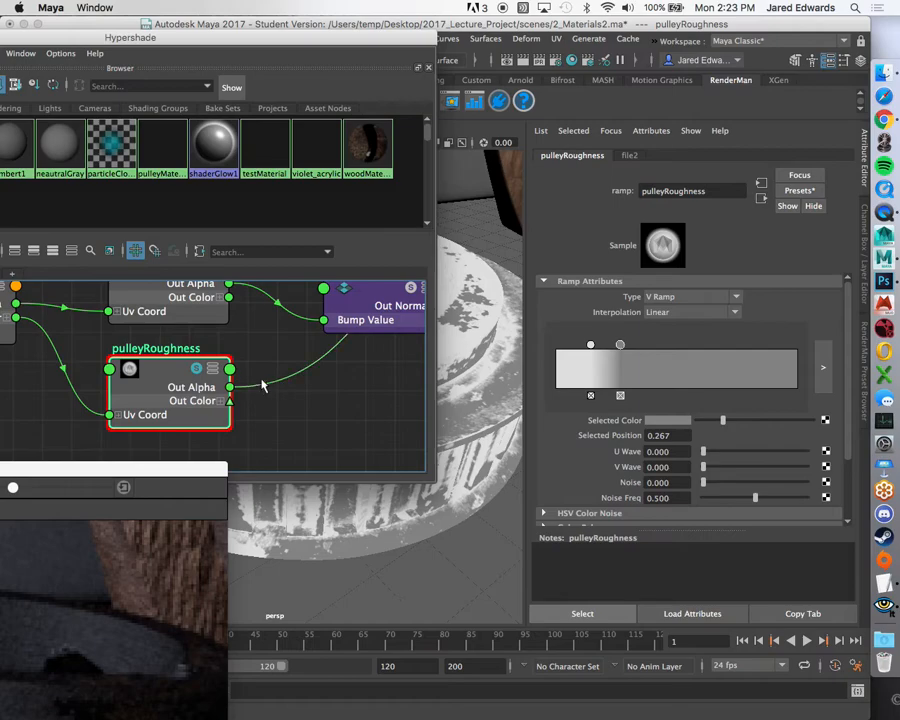
Duplicate the pulleyRoughness ramp and place the copy below the original in the node graph.
{"action": "middle_click_drag", "start_coordinate": [262, 386], "coordinate": [374, 385], "text": "alt"}
{"action": "mouse_move", "coordinate": [291, 384]}
{"action": "middle_mouse_down", "text": "alt"}
{"action": "mouse_move", "coordinate": [306, 410]}
{"action": "mouse_move", "coordinate": [293, 392]}
{"action": "middle_mouse_up", "text": "alt"}
{"action": "scroll", "coordinate": [310, 380], "scroll_direction": "down", "scroll_amount": 1}
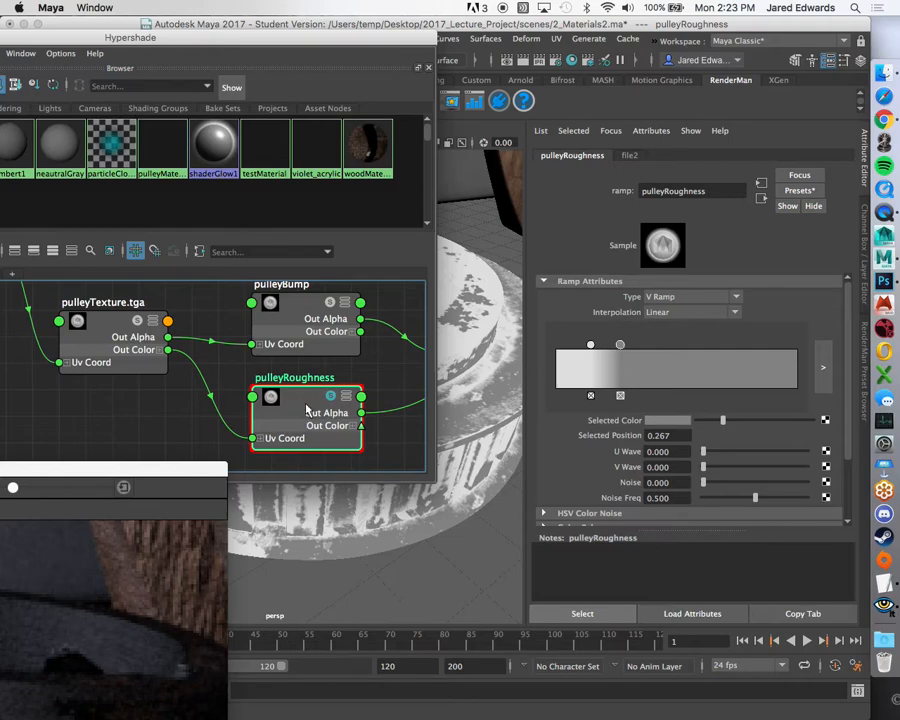
{"action": "key", "text": "super+d"}
{"action": "scroll", "coordinate": [307, 408], "scroll_direction": "down", "scroll_amount": 5}
{"action": "scroll", "coordinate": [143, 397], "scroll_direction": "up", "scroll_amount": 1}
{"action": "middle_click_drag", "start_coordinate": [143, 397], "coordinate": [201, 348], "text": "alt"}
{"action": "left_click_drag", "start_coordinate": [190, 341], "coordinate": [335, 417]}
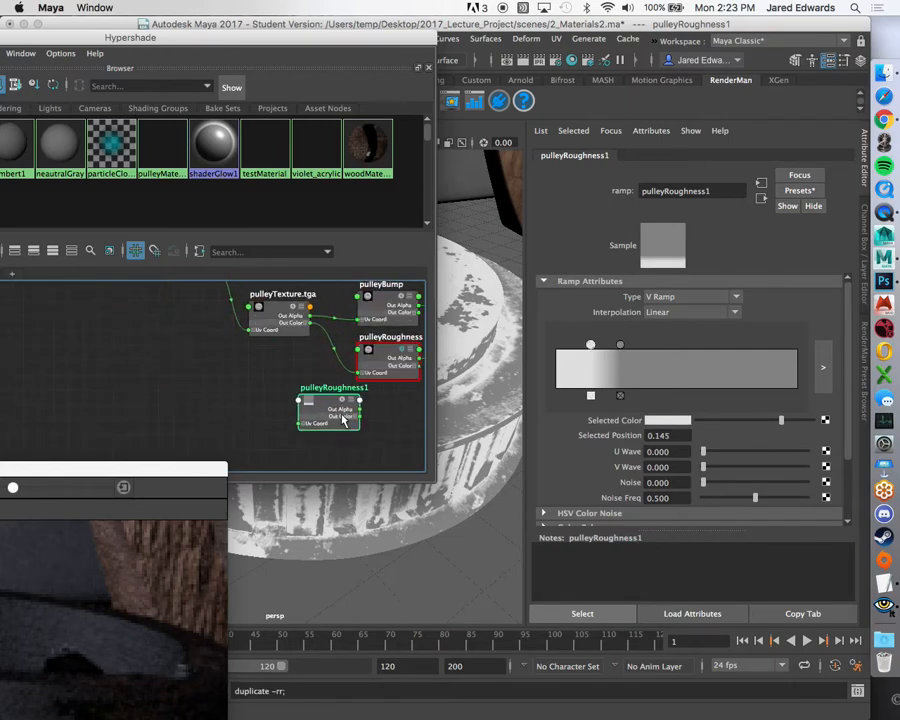
Connect Out Color B of the pulleyTexture.tga node feeding pulleyRoughness to the V Coord of the duplicated ramp.
{"action": "scroll", "coordinate": [340, 400], "scroll_direction": "up", "scroll_amount": 4}
{"action": "middle_click_drag", "start_coordinate": [296, 400], "coordinate": [295, 437], "text": "alt"}
{"action": "scroll", "coordinate": [298, 437], "scroll_direction": "up", "scroll_amount": 2}
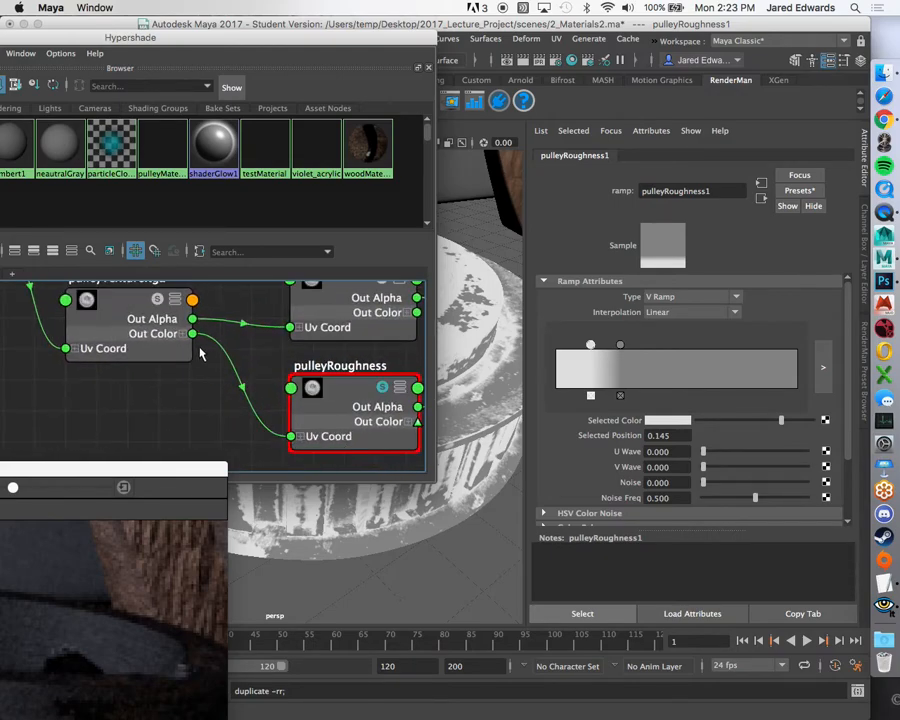
{"action": "middle_click_drag", "start_coordinate": [248, 412], "coordinate": [226, 286], "text": "alt"}
{"action": "scroll", "coordinate": [271, 372], "scroll_direction": "down", "scroll_amount": 2}
{"action": "middle_click_drag", "start_coordinate": [241, 341], "coordinate": [203, 308], "text": "alt"}
{"action": "left_click", "coordinate": [188, 283]}
{"action": "left_click", "coordinate": [283, 430]}
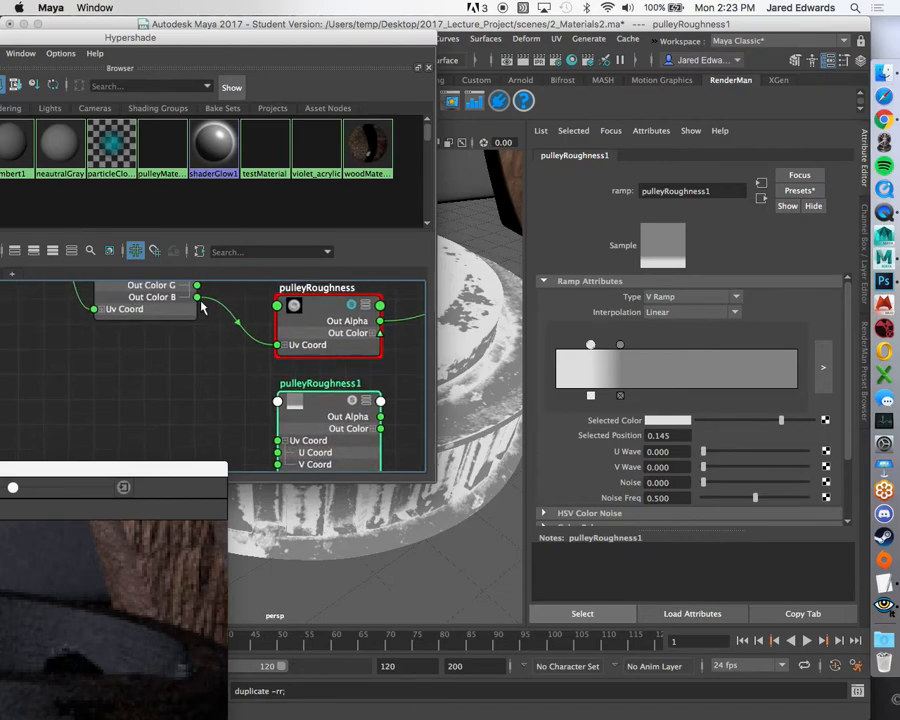
{"action": "left_click_drag", "start_coordinate": [224, 398], "coordinate": [277, 464]}
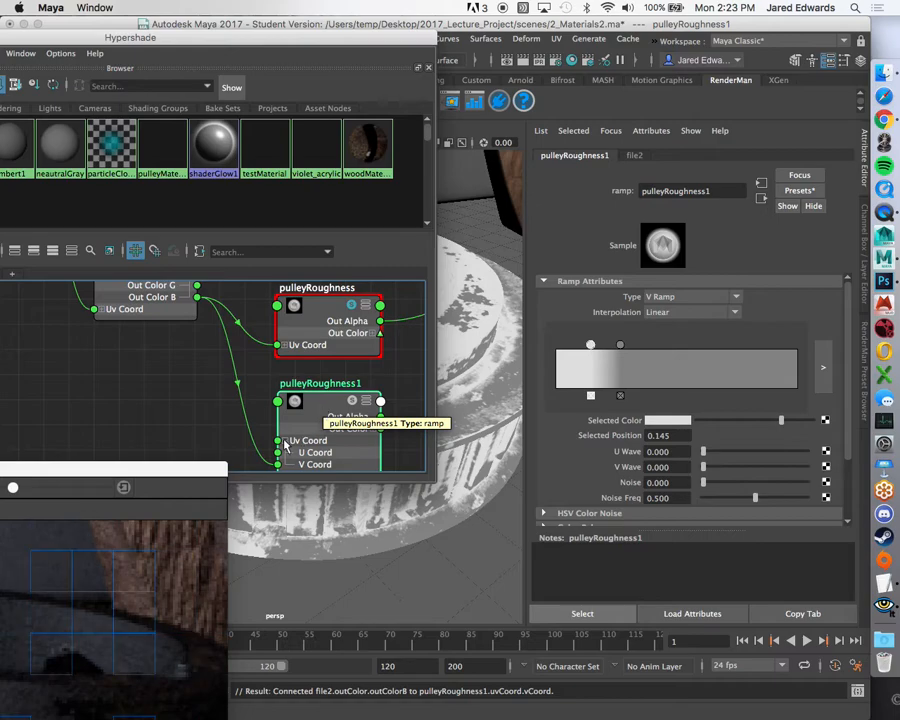
{"action": "left_click", "coordinate": [285, 441]}
Rename the duplicated ramp as pulleyEdgeColor and show its attributes.
{"action": "double_click", "coordinate": [333, 382]}
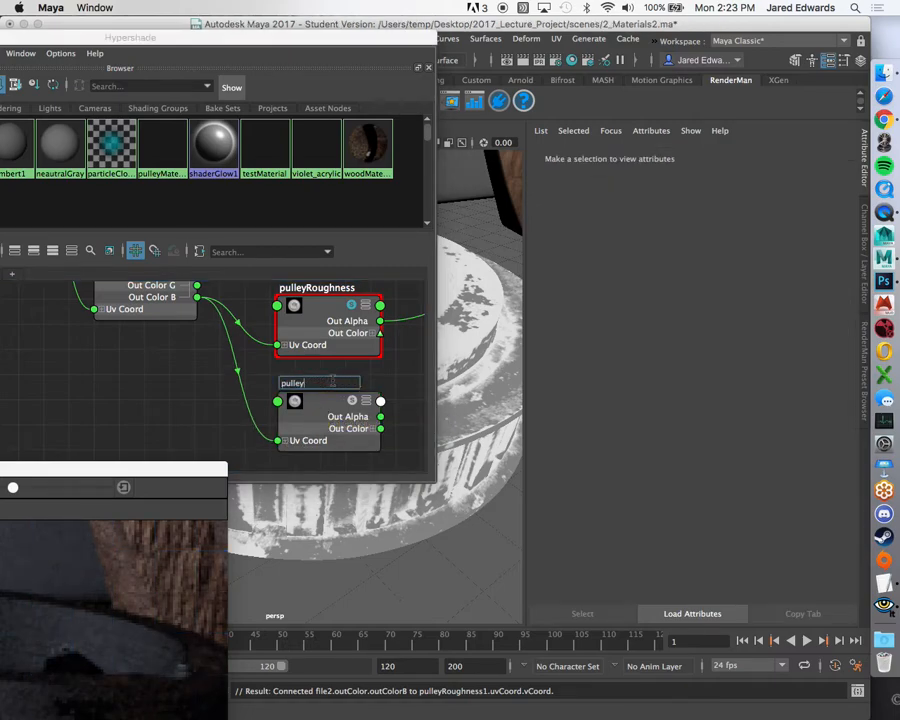
{"action": "key", "text": "Return"}
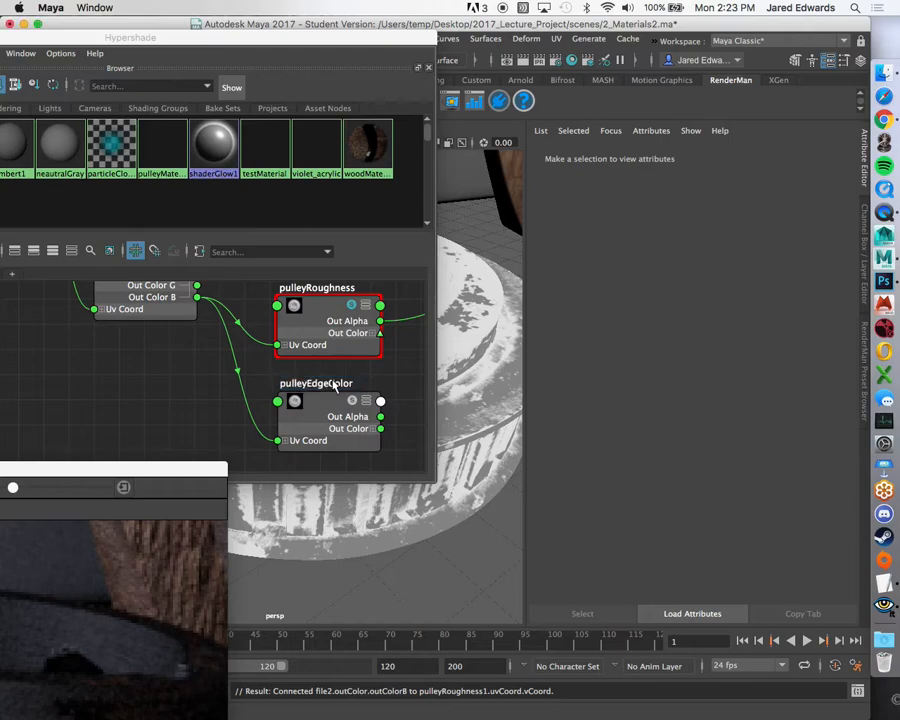
{"action": "left_click", "coordinate": [328, 418]}
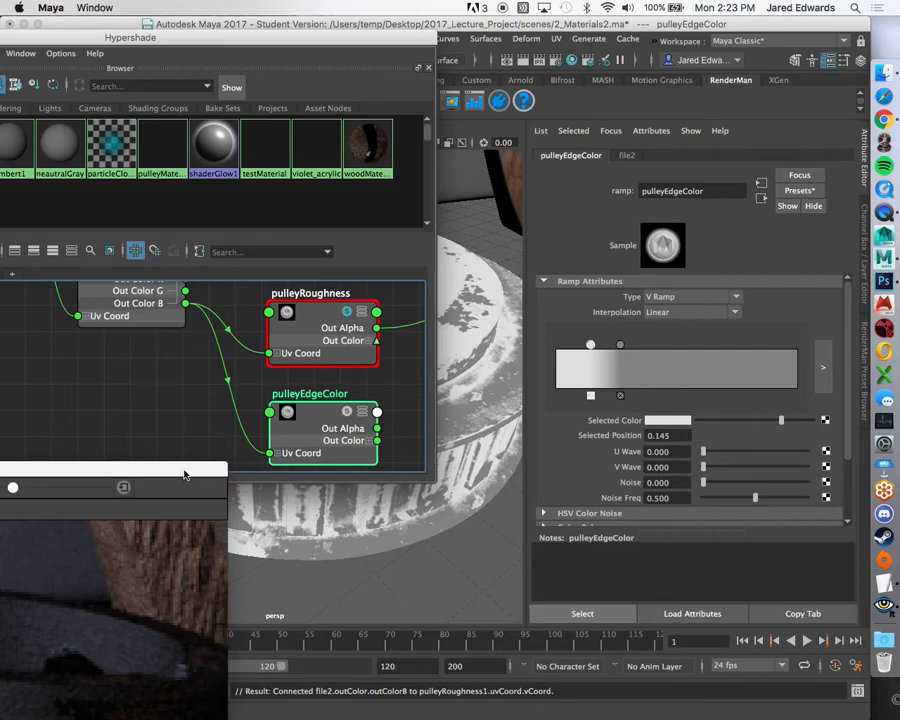
Select the pulleyMaterial node and set its primary specular Edge Color to a slightly darker light gray.
{"action": "middle_click_drag", "start_coordinate": [347, 369], "coordinate": [305, 370], "text": "alt"}
{"action": "scroll", "coordinate": [270, 382], "scroll_direction": "down", "scroll_amount": 1}
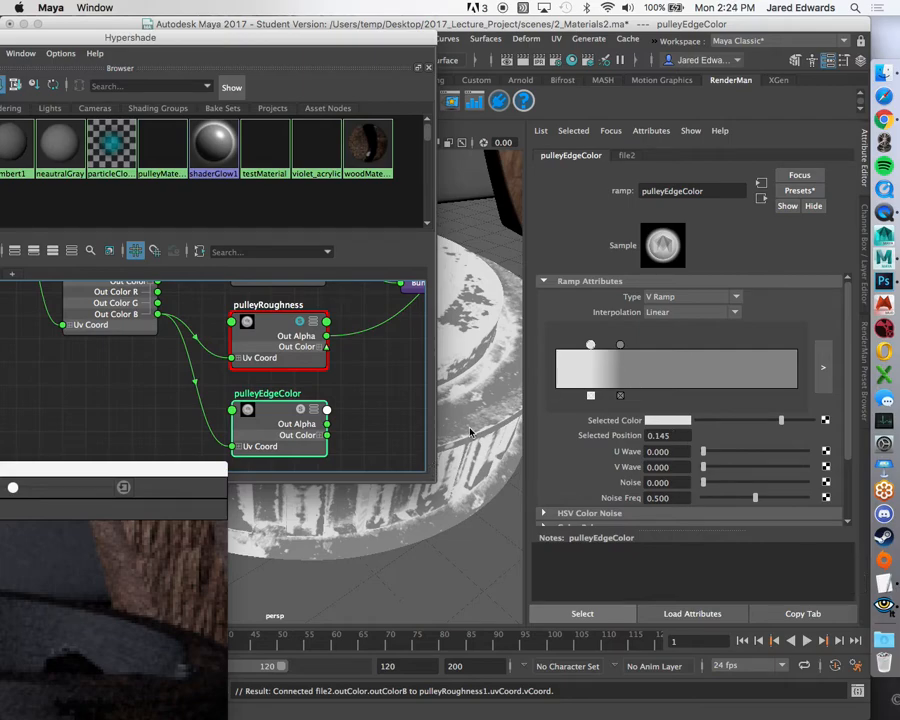
{"action": "right_click_drag", "start_coordinate": [380, 398], "coordinate": [165, 404], "text": "alt"}
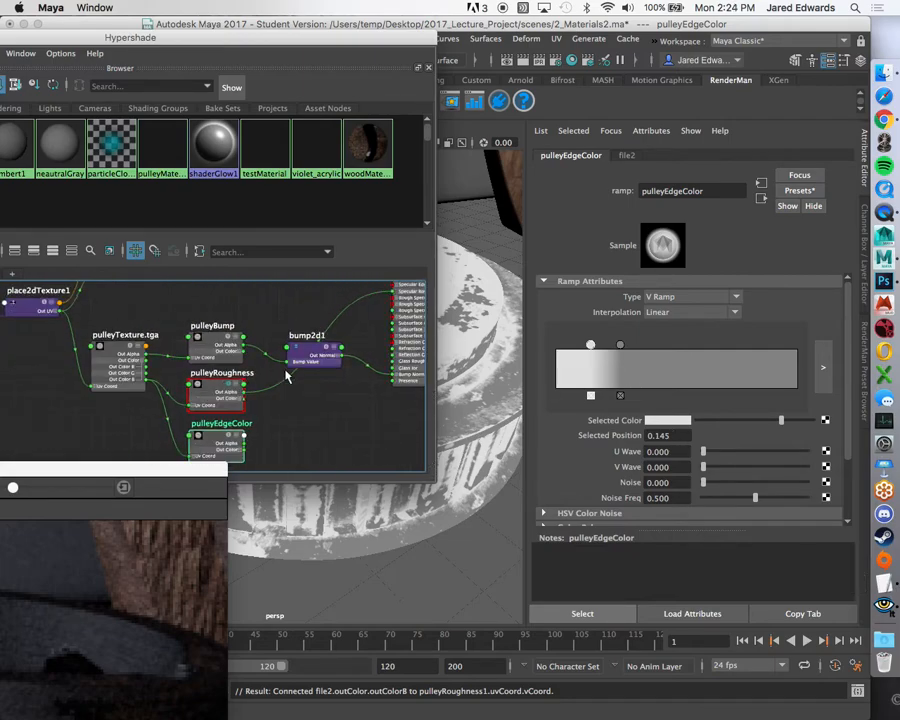
{"action": "middle_click_drag", "start_coordinate": [325, 374], "coordinate": [351, 339], "text": "alt"}
{"action": "right_click_drag", "start_coordinate": [351, 339], "coordinate": [405, 339], "text": "alt"}
{"action": "middle_click_drag", "start_coordinate": [405, 339], "coordinate": [271, 473], "text": "alt"}
{"action": "left_click", "coordinate": [325, 342]}
{"action": "middle_click_drag", "start_coordinate": [229, 396], "coordinate": [342, 275], "text": "alt"}
{"action": "key", "text": "2"}
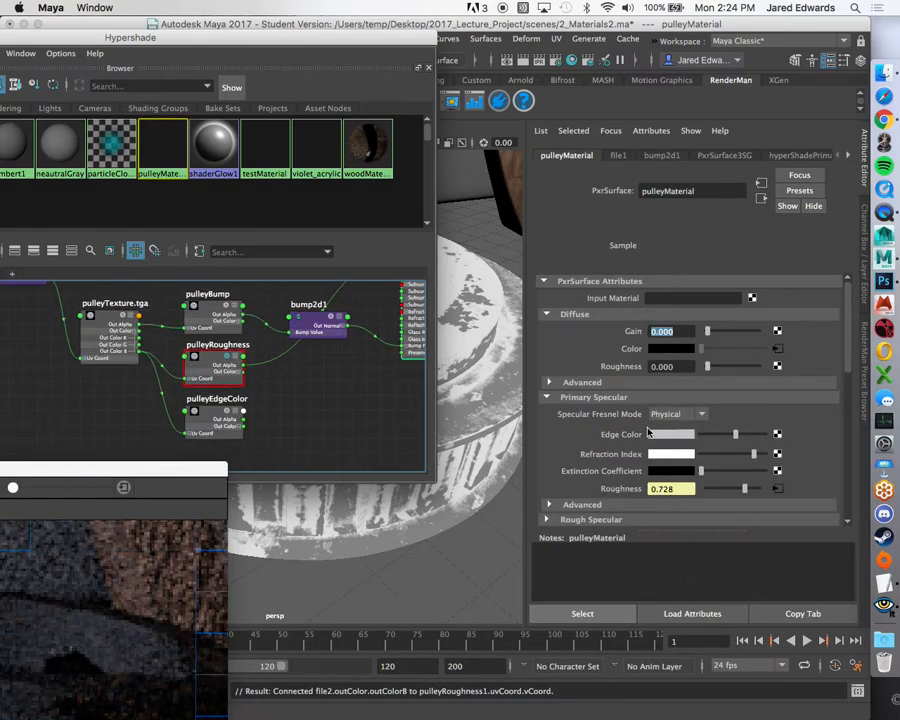
{"action": "left_click", "coordinate": [671, 434]}
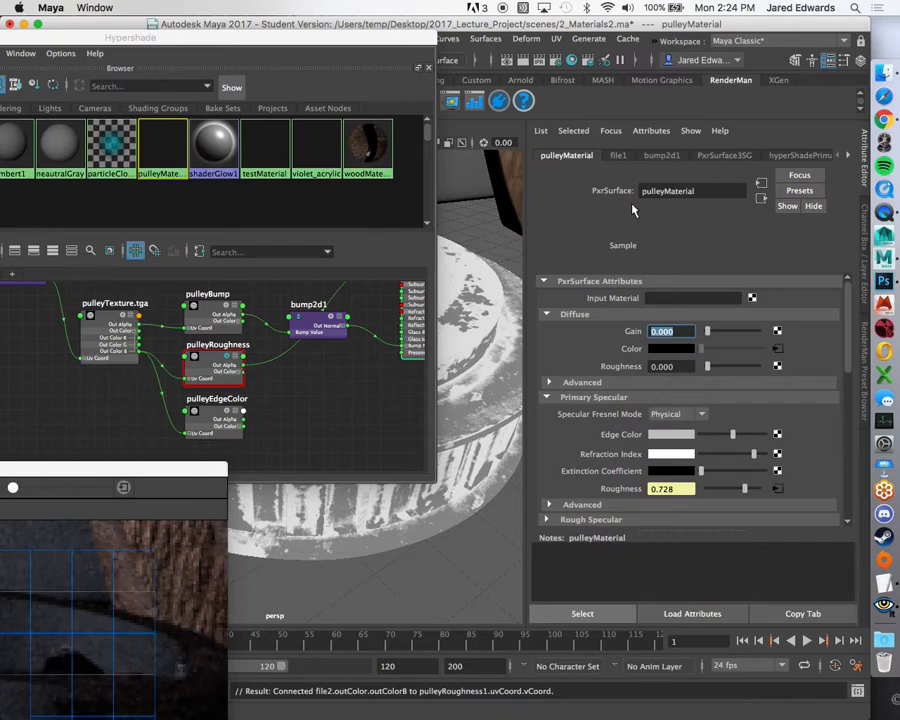
Select the pulleyEdgeColor ramp and check the colors of its two handles at positions 0.145 and 0.267.
{"action": "right_click_drag", "start_coordinate": [231, 396], "coordinate": [318, 411], "text": "alt"}
{"action": "scroll", "coordinate": [251, 362], "scroll_direction": "up", "scroll_amount": 2}
{"action": "left_click", "coordinate": [218, 396]}
{"action": "middle_click_drag", "start_coordinate": [184, 354], "coordinate": [274, 357], "text": "alt"}
{"action": "scroll", "coordinate": [280, 358], "scroll_direction": "up", "scroll_amount": 1}
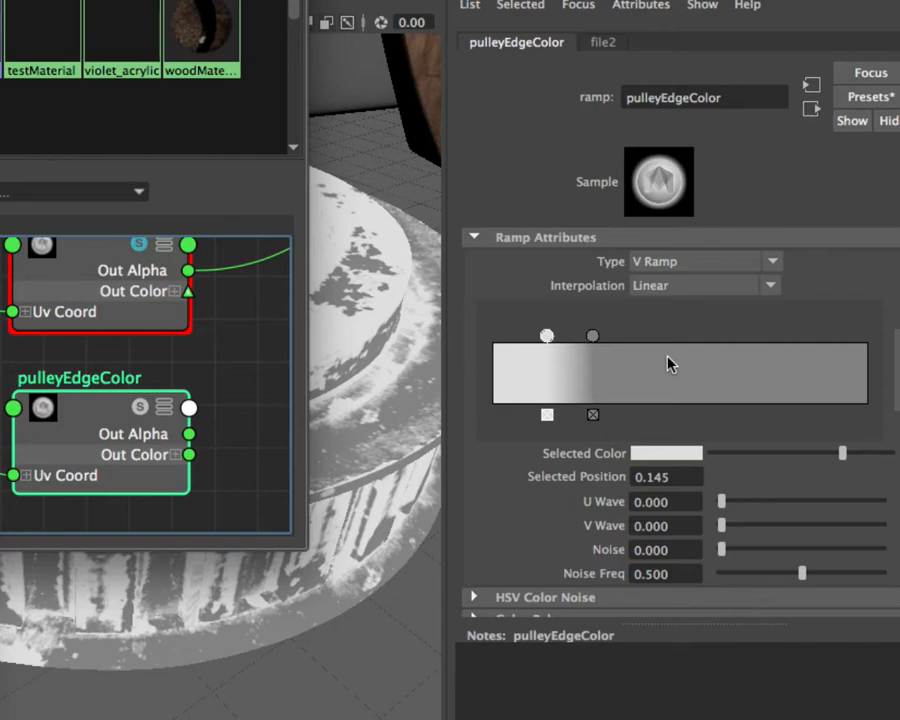
{"action": "left_click", "coordinate": [593, 338]}
{"action": "left_click", "coordinate": [546, 337]}
{"action": "left_click", "coordinate": [593, 337]}
{"action": "left_click", "coordinate": [547, 337]}
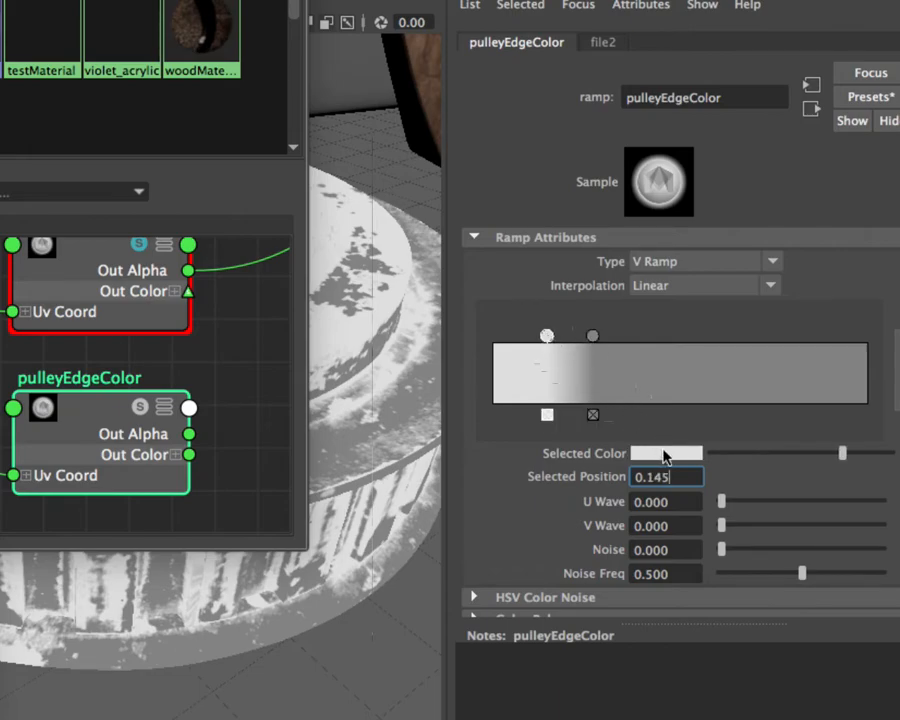
Set both pulleyEdgeColor ramp handles, at positions 0.145 and 0.267, to a gray with an HSV value of 0.5.
{"action": "left_click", "coordinate": [665, 455]}
{"action": "type", "text": "0.5"}
{"action": "key", "text": "Return"}
{"action": "left_click", "coordinate": [593, 337]}
{"action": "left_click", "coordinate": [664, 452]}
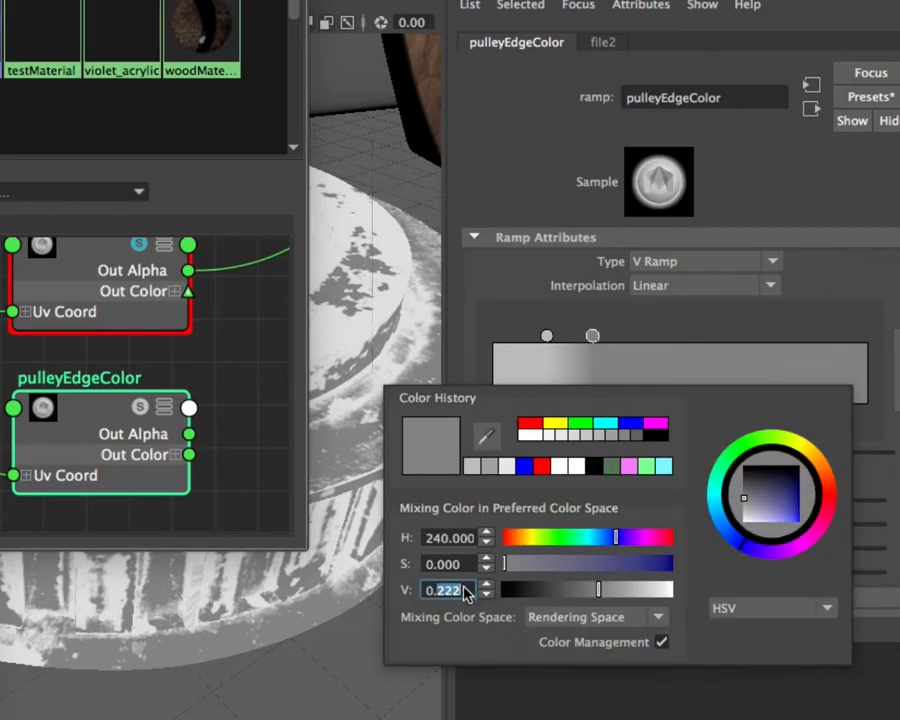
{"action": "type", "text": "0.5"}
{"action": "key", "text": "Return"}
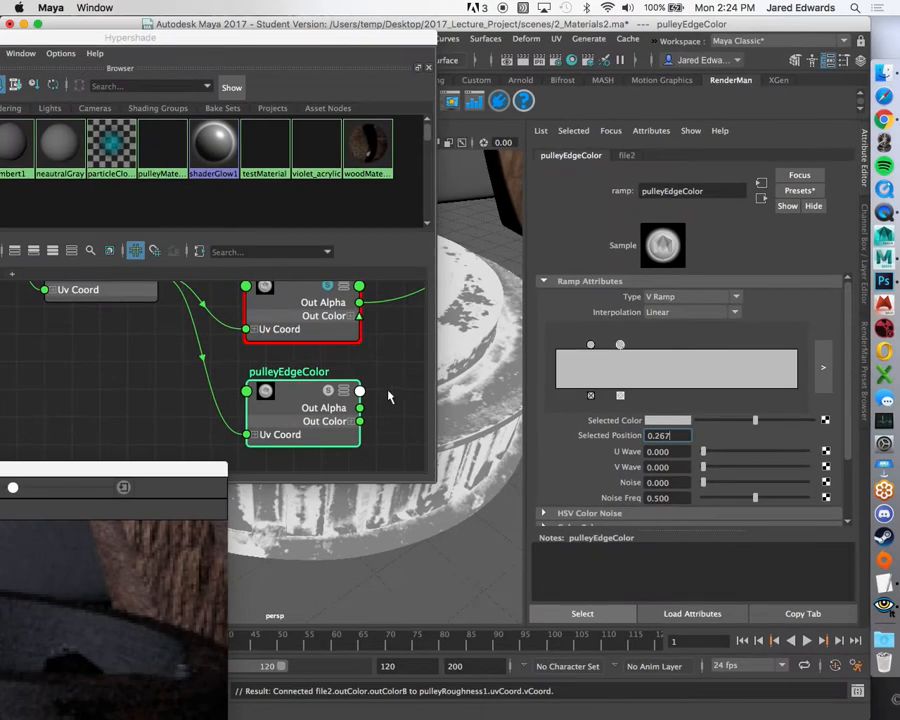
Connect the pulleyEdgeColor ramp to pulleyMaterial's primary specular Edge Color and inspect the pulley in the IPR render.
{"action": "right_click_drag", "start_coordinate": [189, 394], "coordinate": [88, 396], "text": "alt"}
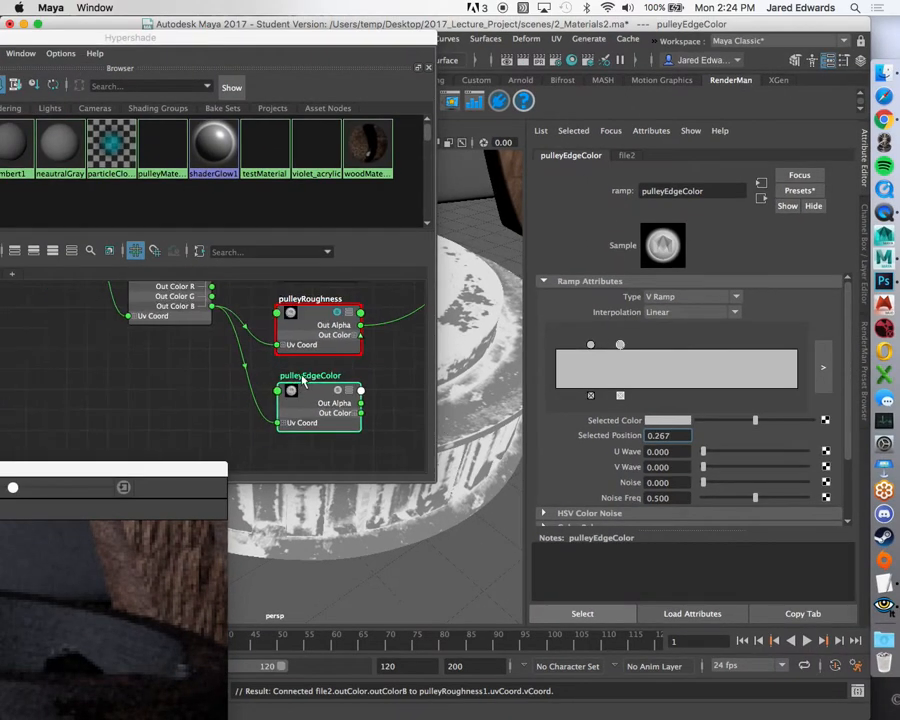
{"action": "middle_click_drag", "start_coordinate": [262, 343], "coordinate": [75, 390], "text": "alt"}
{"action": "right_click_drag", "start_coordinate": [286, 379], "coordinate": [238, 422], "text": "alt"}
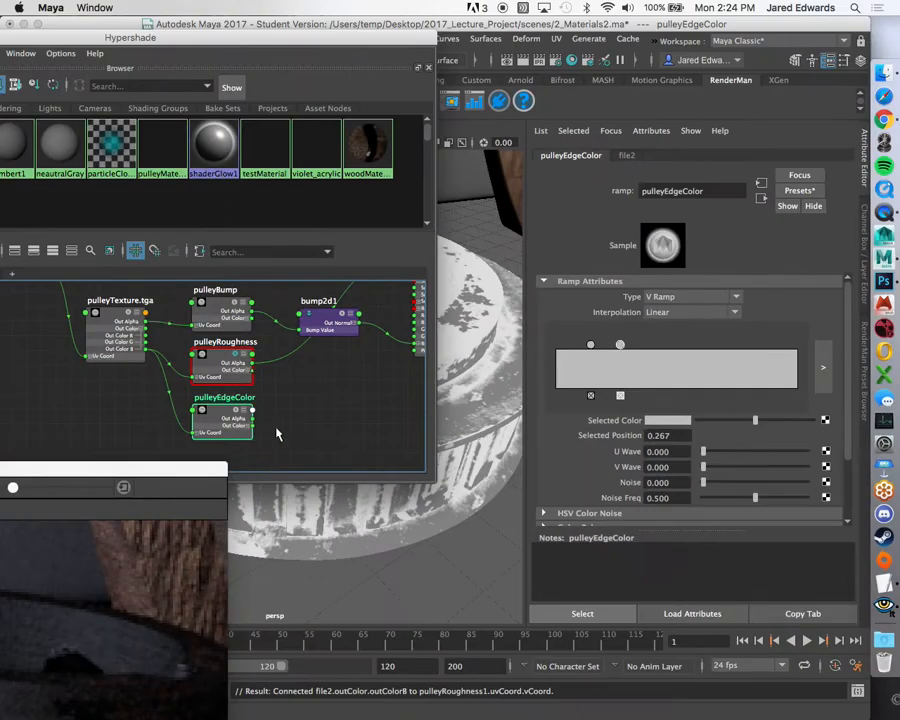
{"action": "middle_click_drag", "start_coordinate": [291, 363], "coordinate": [215, 460], "text": "alt"}
{"action": "left_click", "coordinate": [354, 312]}
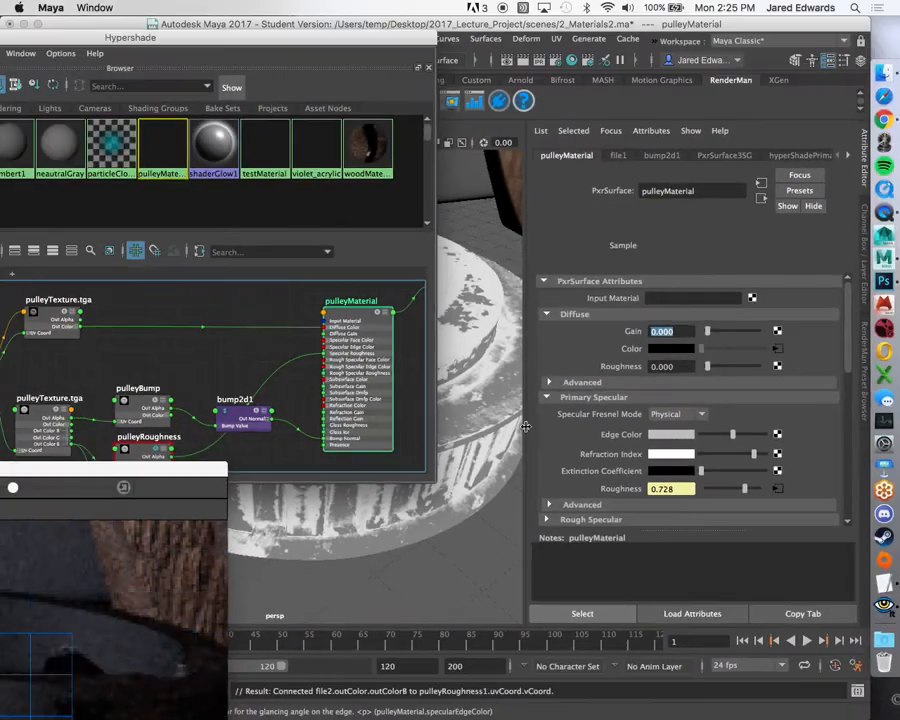
{"action": "middle_click_drag", "start_coordinate": [293, 366], "coordinate": [411, 307], "text": "alt"}
{"action": "scroll", "coordinate": [333, 460], "scroll_direction": "up", "scroll_amount": 3}
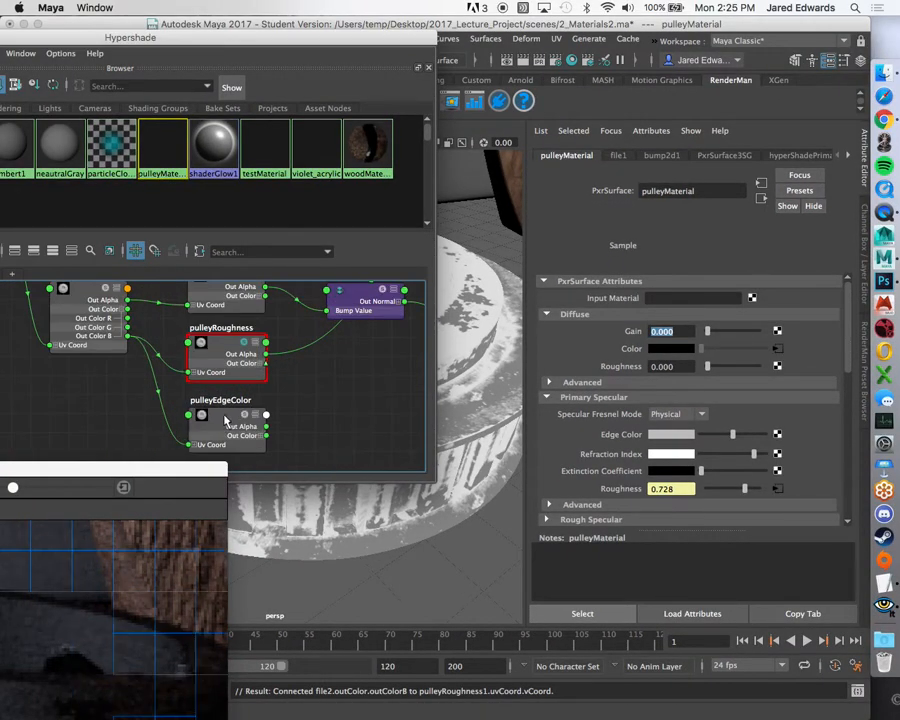
{"action": "middle_click_drag", "start_coordinate": [221, 420], "coordinate": [599, 437]}
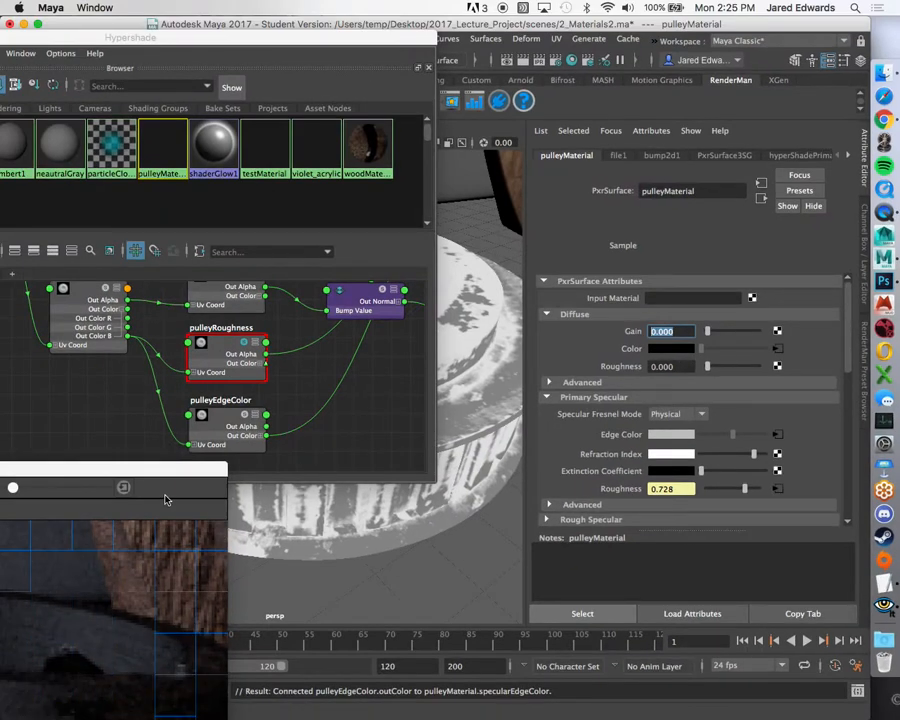
{"action": "left_click_drag", "start_coordinate": [165, 475], "coordinate": [628, 325]}
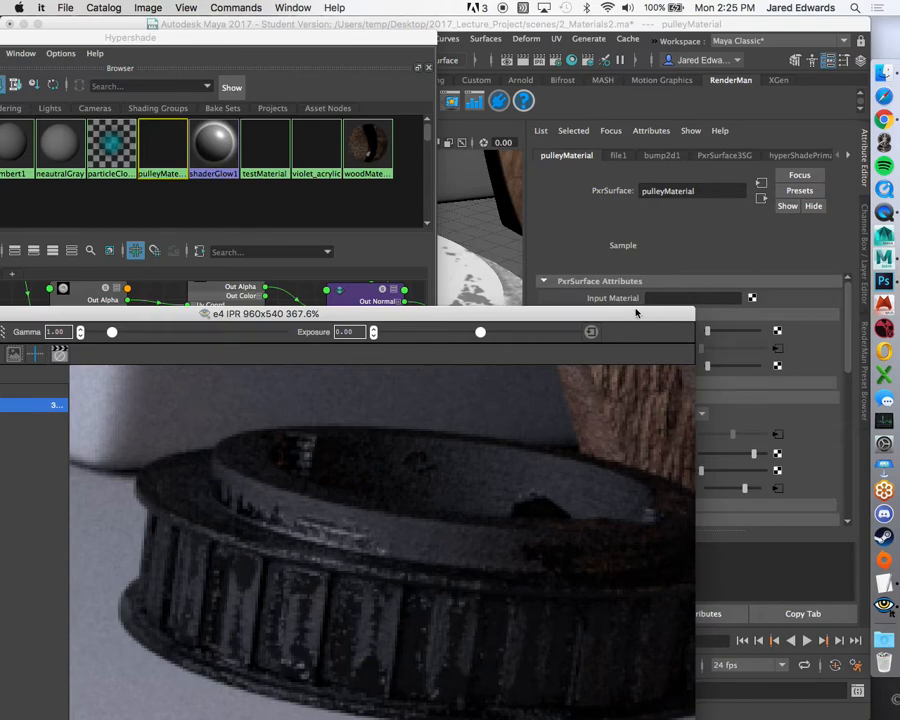
{"action": "scroll", "coordinate": [404, 537], "scroll_direction": "up", "scroll_amount": 1}
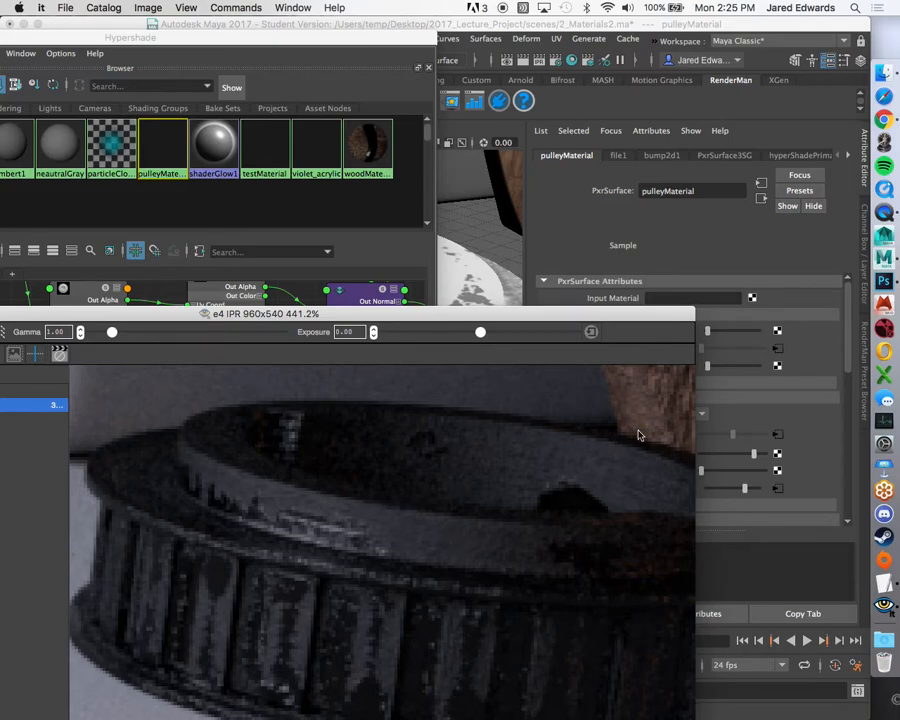
Show the pulleyEdgeColor ramp's attributes beside the IPR render and select its handle at position 0.145.
{"action": "left_click_drag", "start_coordinate": [542, 322], "coordinate": [509, 533]}
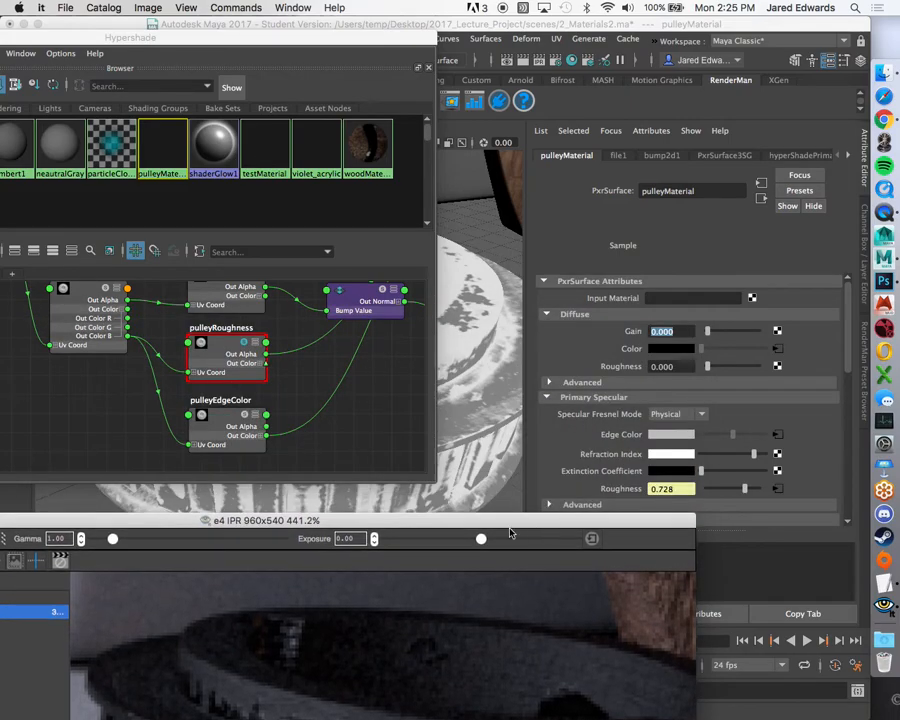
{"action": "left_click", "coordinate": [254, 422]}
{"action": "left_click", "coordinate": [256, 415]}
{"action": "left_click", "coordinate": [256, 415]}
{"action": "left_click", "coordinate": [256, 415]}
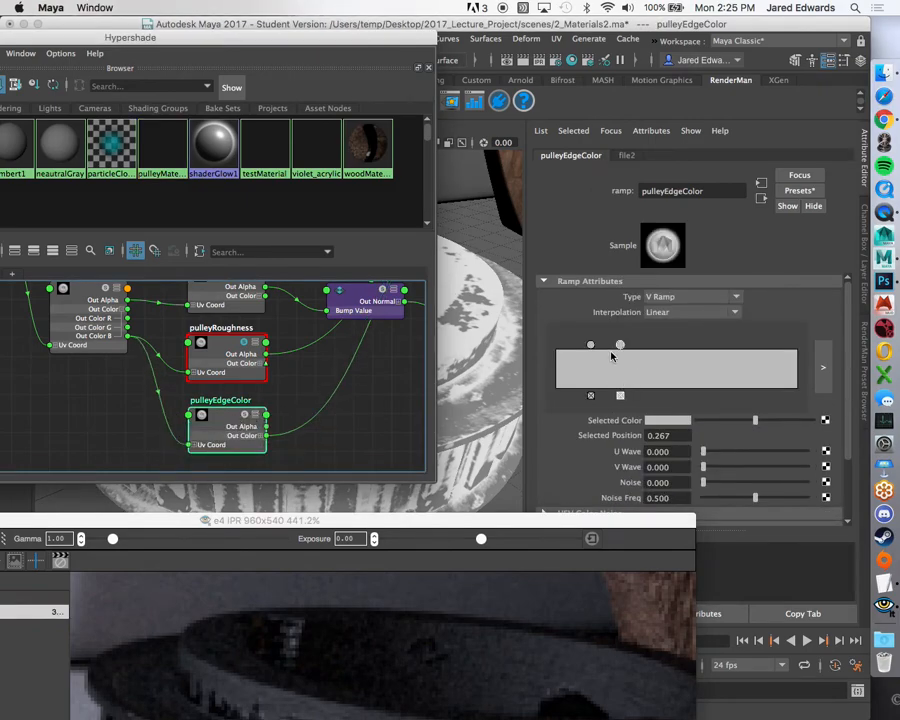
{"action": "left_click", "coordinate": [590, 345]}
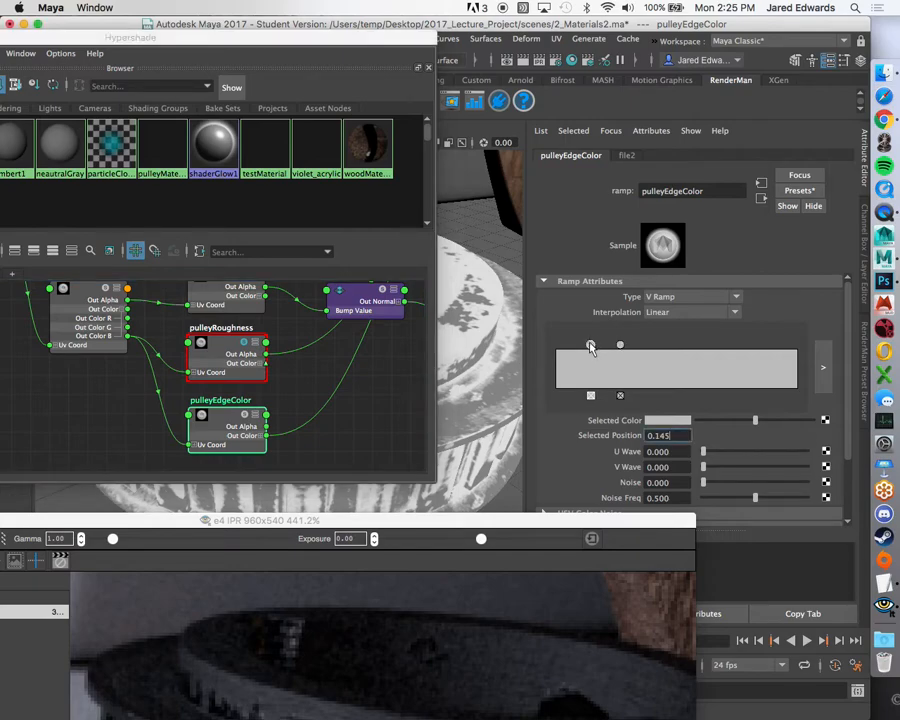
{"action": "left_click_drag", "start_coordinate": [585, 517], "coordinate": [444, 392]}
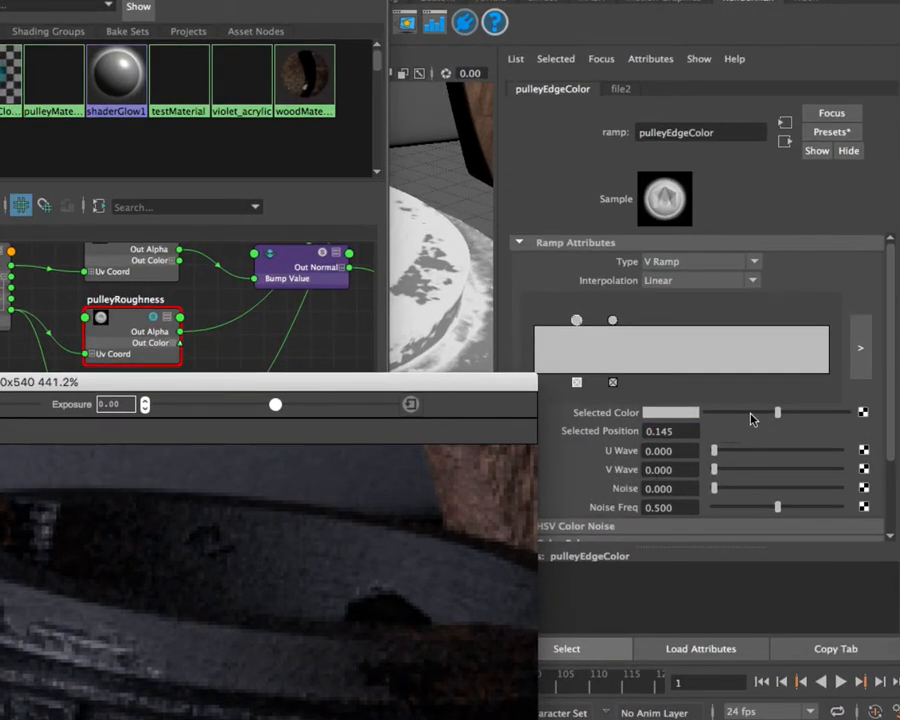
Compare near-black and white on the 0.145 ramp handle in IPR, and settle on a medium gray.
{"action": "left_click_drag", "start_coordinate": [752, 419], "coordinate": [718, 414]}
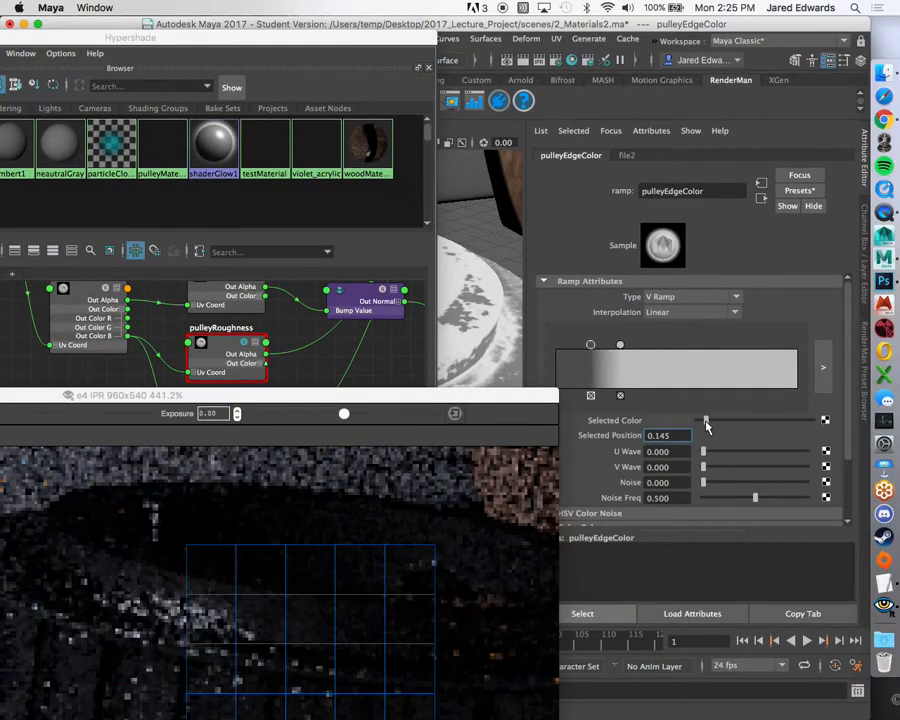
{"action": "left_click_drag", "start_coordinate": [398, 397], "coordinate": [393, 178]}
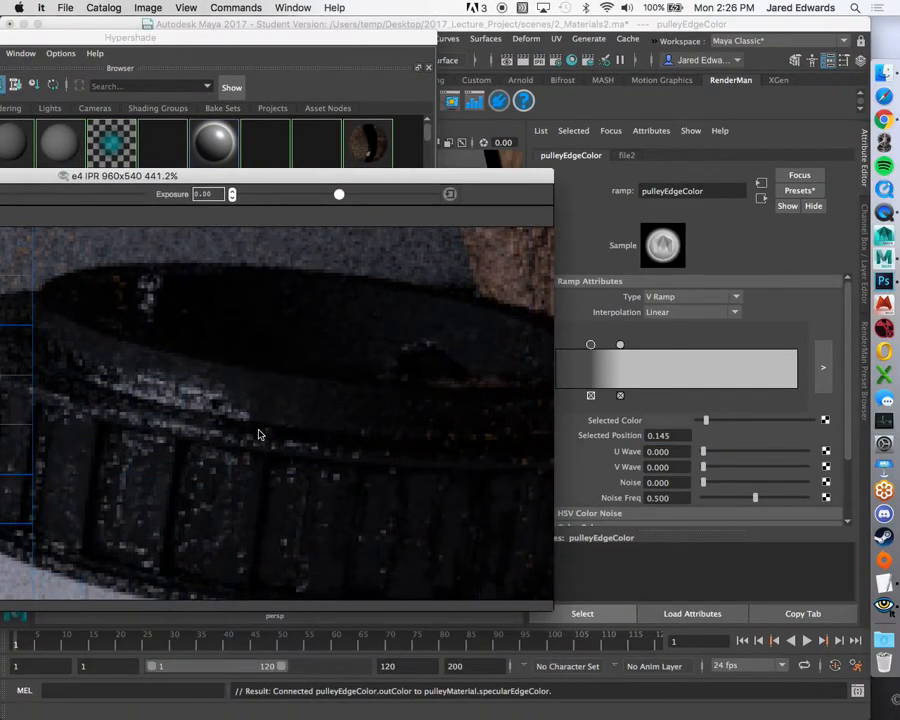
{"action": "left_click_drag", "start_coordinate": [706, 420], "coordinate": [851, 424]}
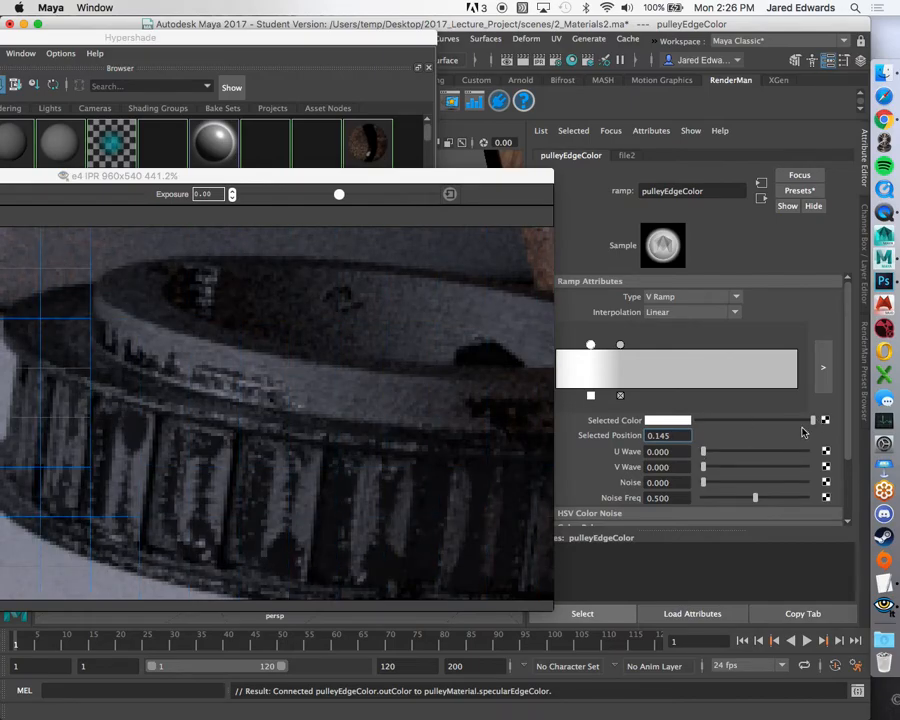
{"action": "left_click_drag", "start_coordinate": [800, 420], "coordinate": [722, 427]}
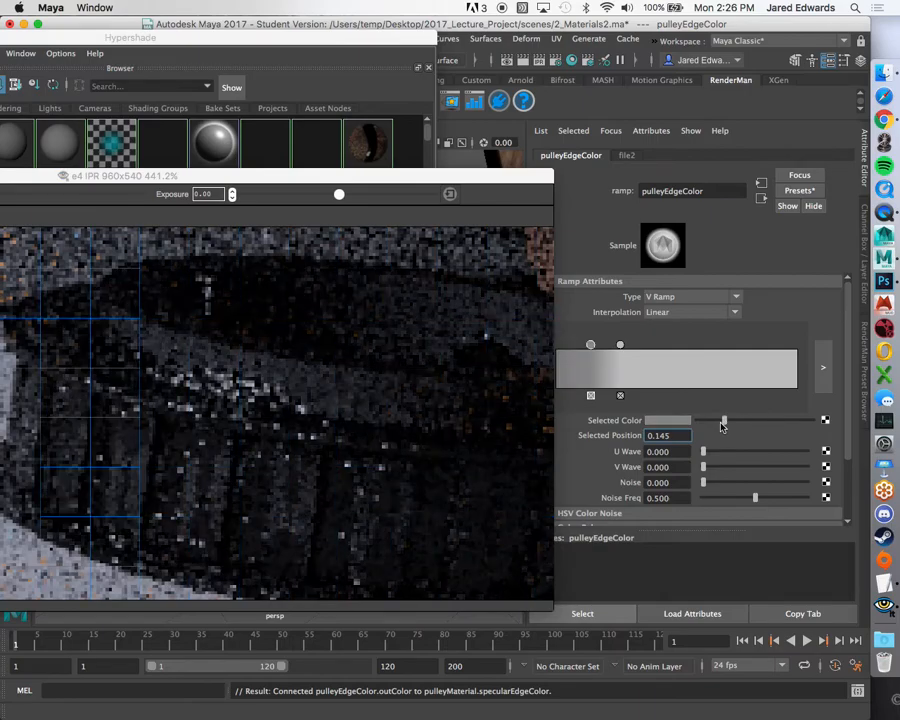
{"action": "left_click", "coordinate": [798, 422]}
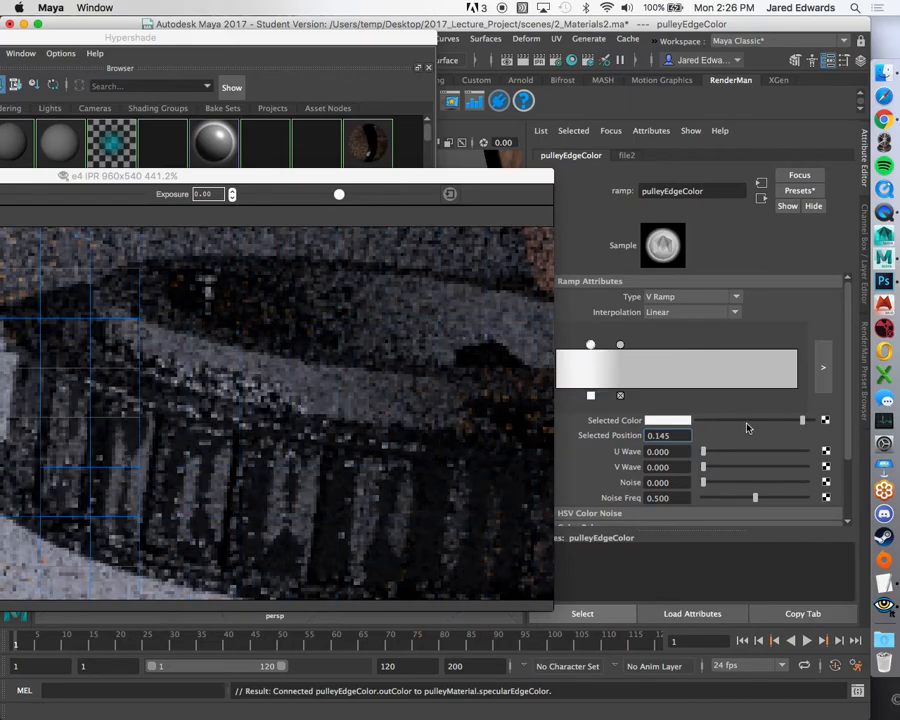
{"action": "left_click", "coordinate": [715, 423]}
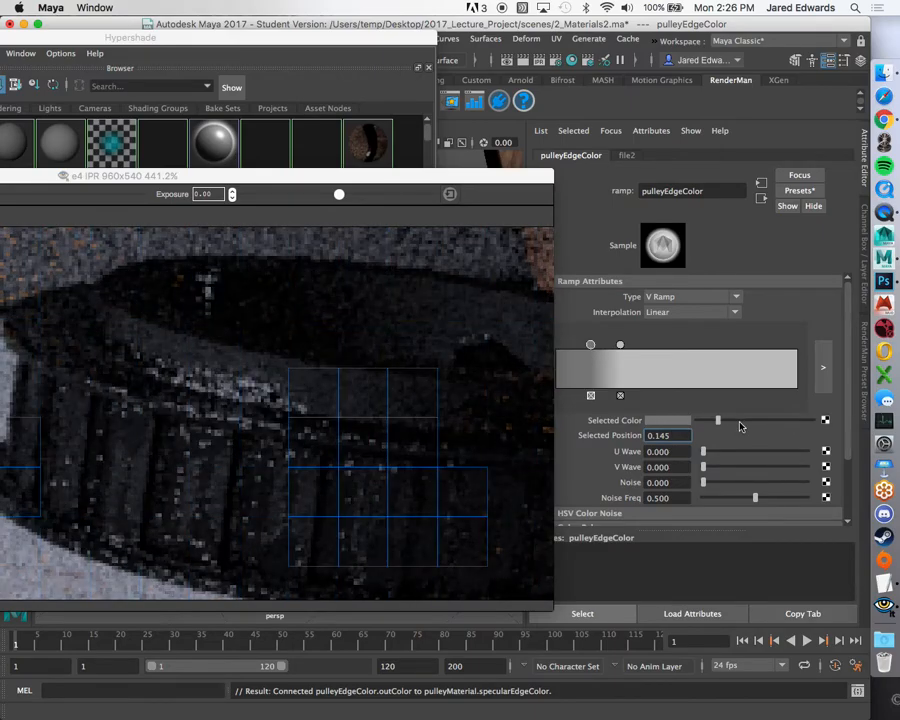
{"action": "left_click", "coordinate": [727, 422]}
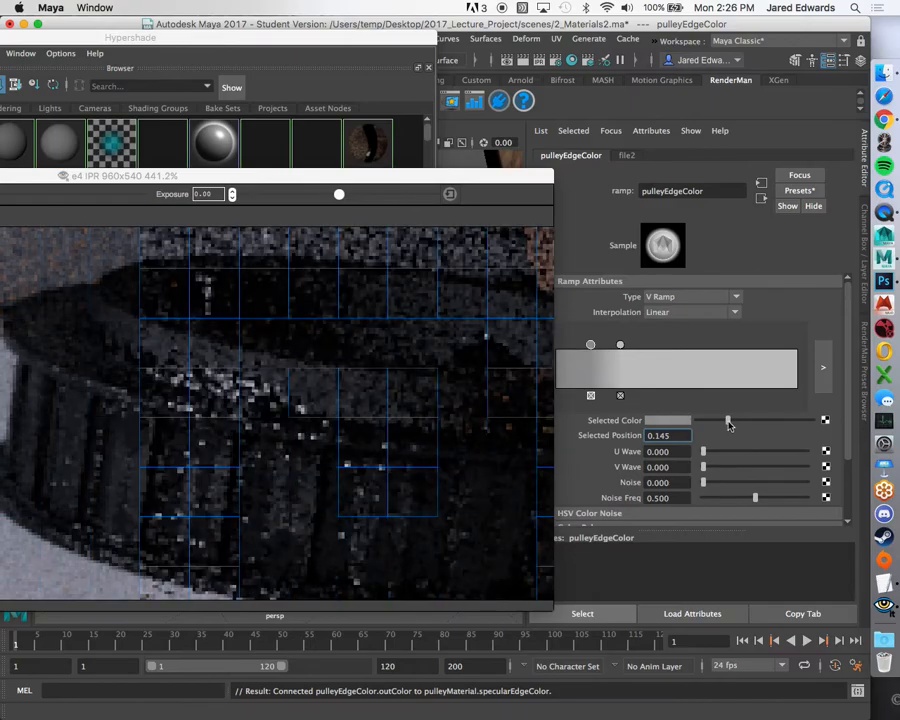
{"action": "left_click_drag", "start_coordinate": [729, 424], "coordinate": [735, 424]}
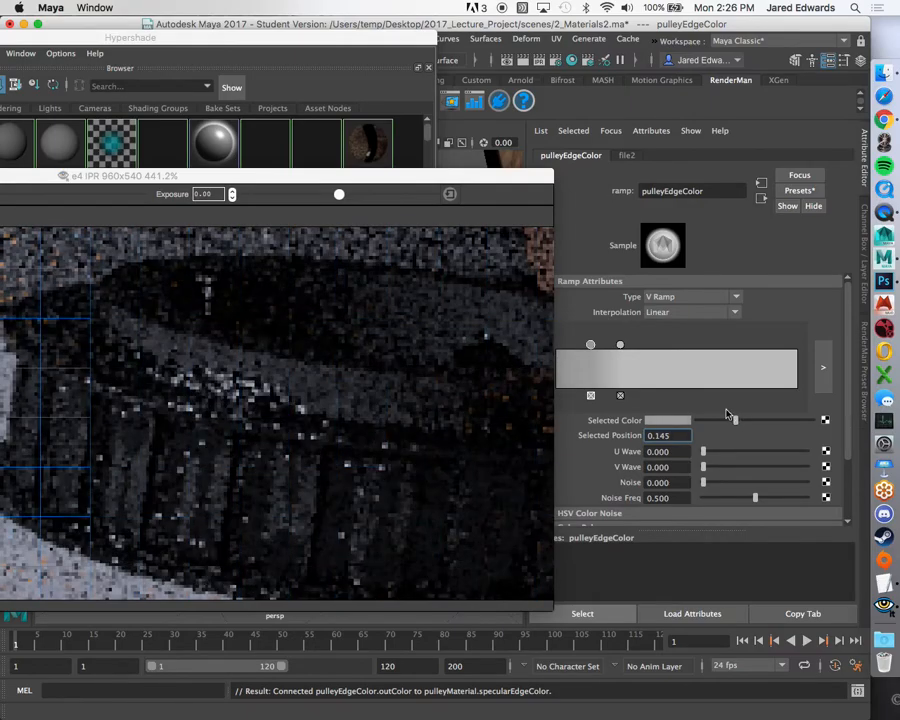
Brighten the pulleyEdgeColor handle at position 0.267 to near-white and inspect the pulley's highlights in IPR.
{"action": "left_click", "coordinate": [620, 345]}
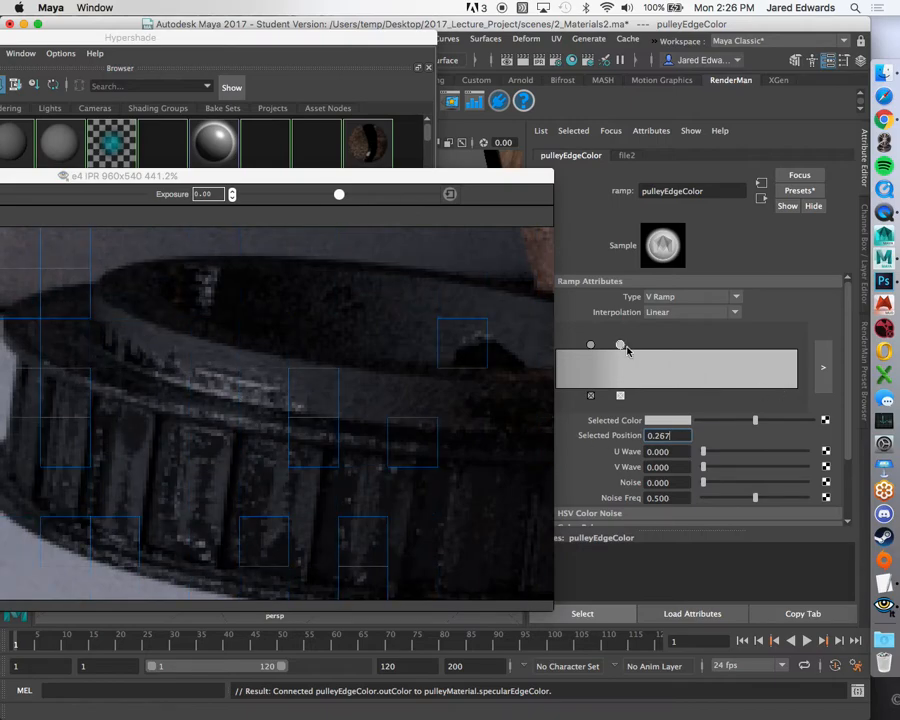
{"action": "left_click", "coordinate": [775, 421]}
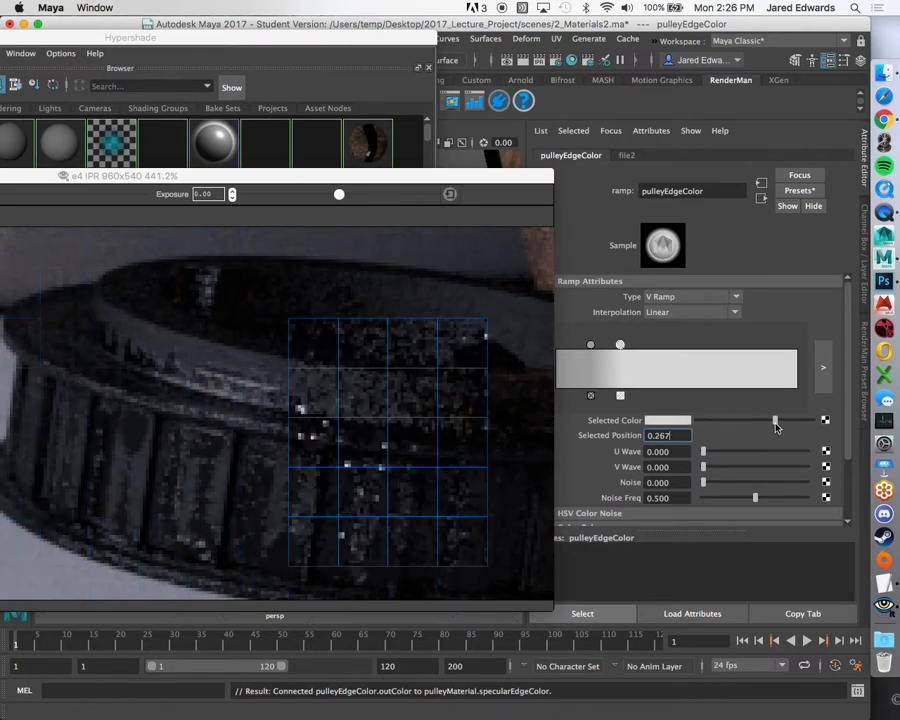
{"action": "left_click_drag", "start_coordinate": [782, 426], "coordinate": [787, 425]}
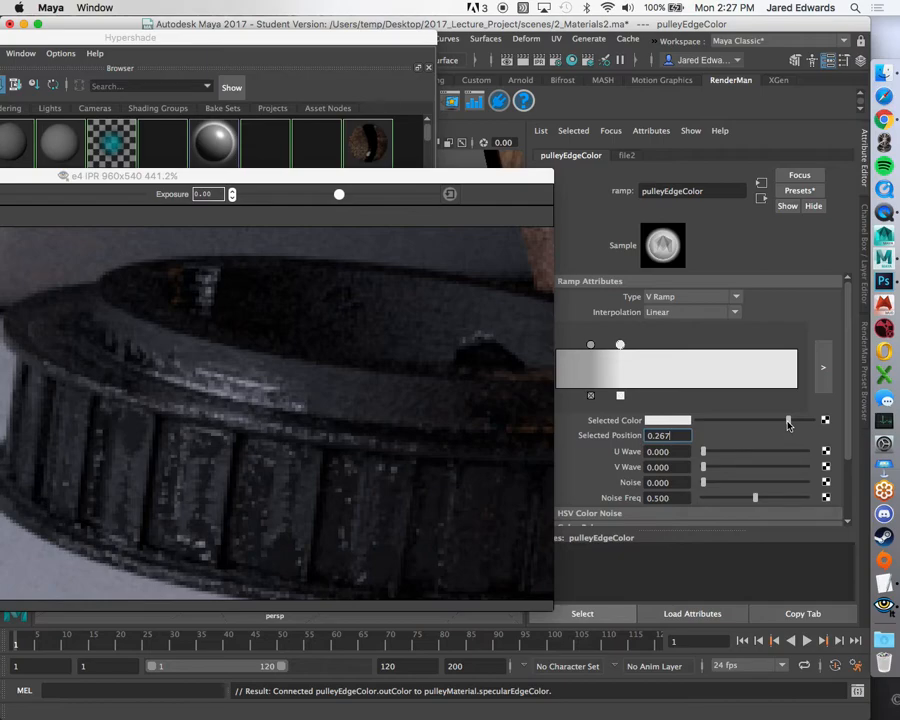
{"action": "left_click_drag", "start_coordinate": [495, 179], "coordinate": [483, 172]}
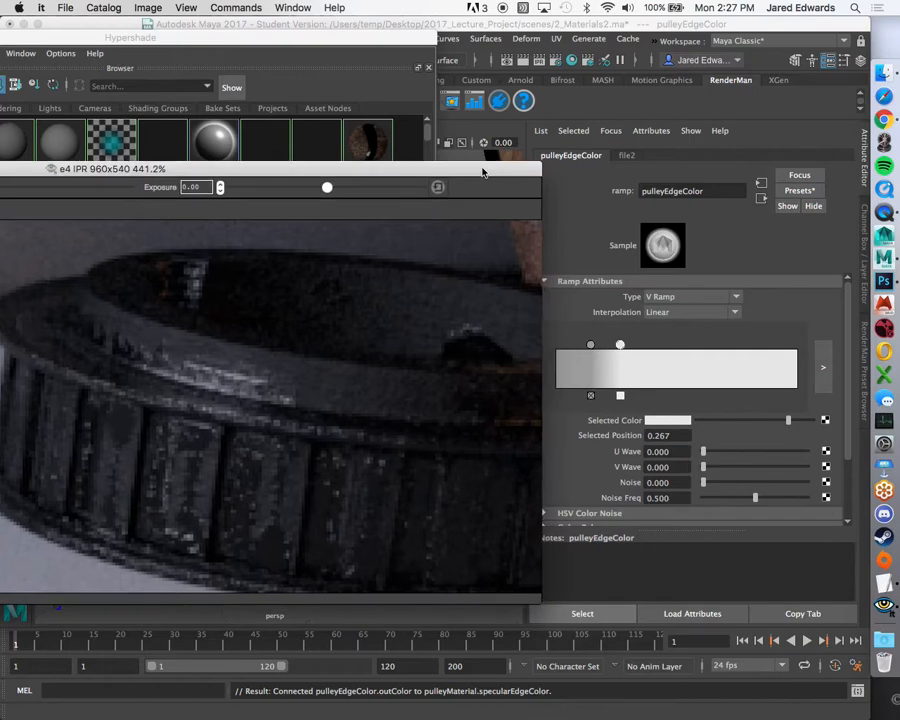
{"action": "scroll", "coordinate": [353, 353], "scroll_direction": "up", "scroll_amount": 1}
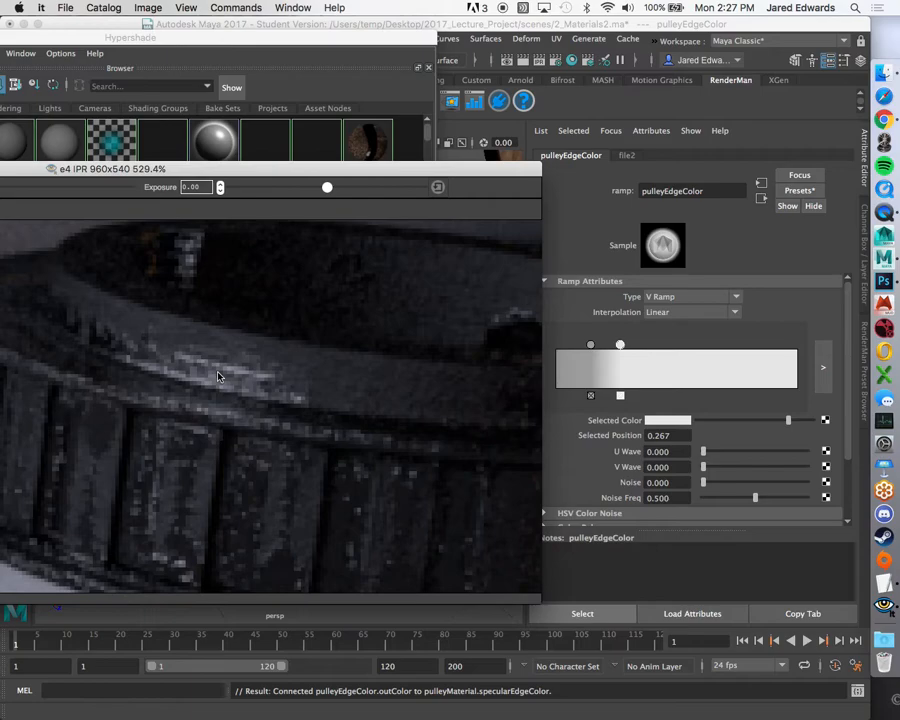
Solo the pulleyEdgeColor ramp in the node graph with its handle at position 0.145 selected.
{"action": "left_click", "coordinate": [591, 346]}
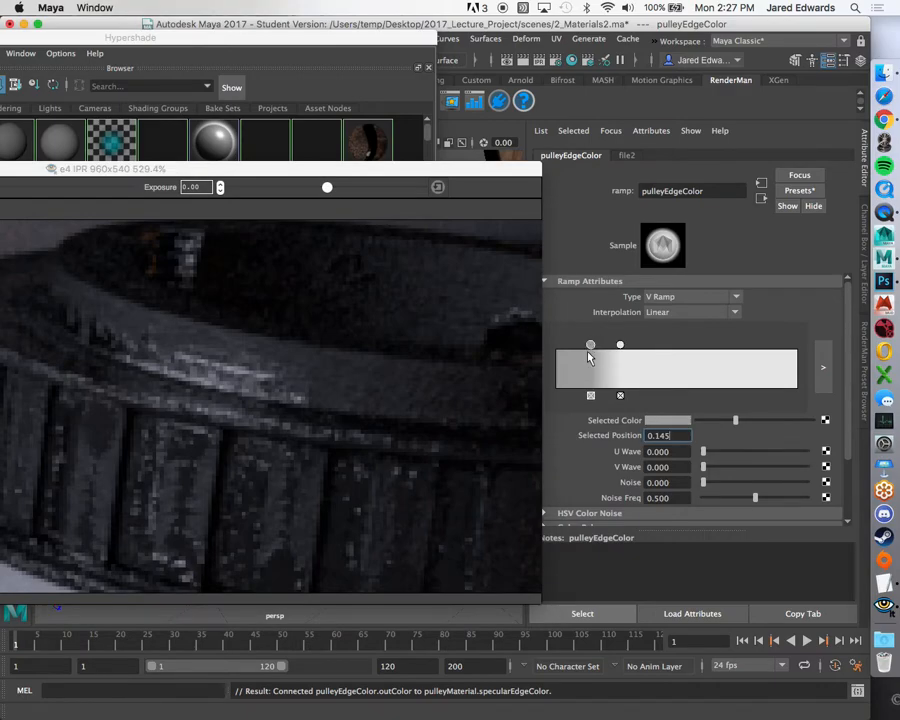
{"action": "left_click_drag", "start_coordinate": [464, 175], "coordinate": [464, 559]}
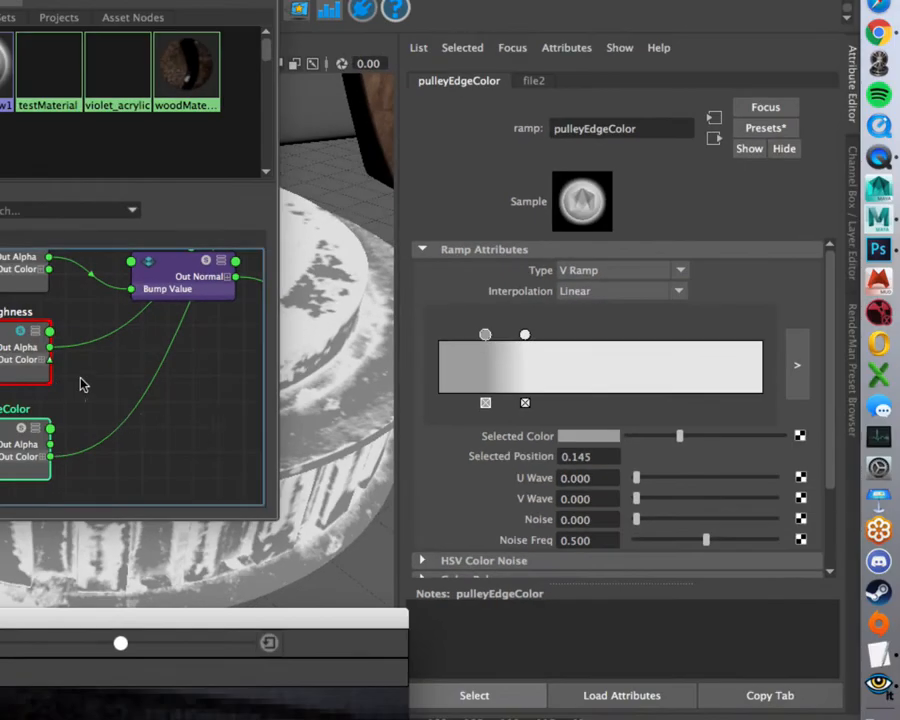
{"action": "middle_click_drag", "start_coordinate": [68, 382], "coordinate": [115, 367], "text": "alt"}
{"action": "left_click", "coordinate": [71, 413]}
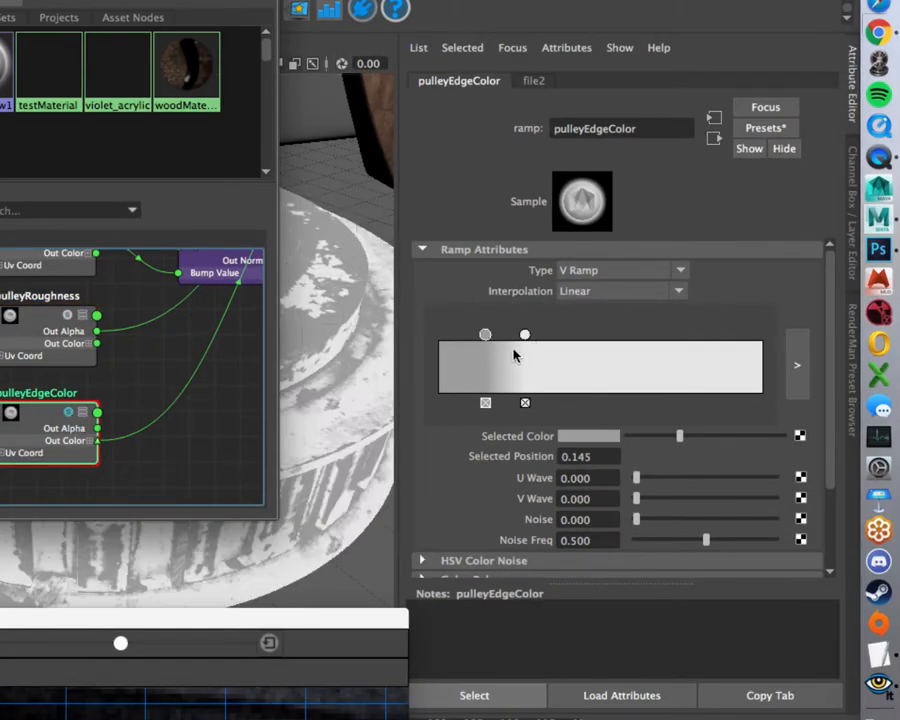
Try a tan color on the pulleyEdgeColor handle at position 0.145 and inspect the pulley in IPR.
{"action": "left_click", "coordinate": [578, 437]}
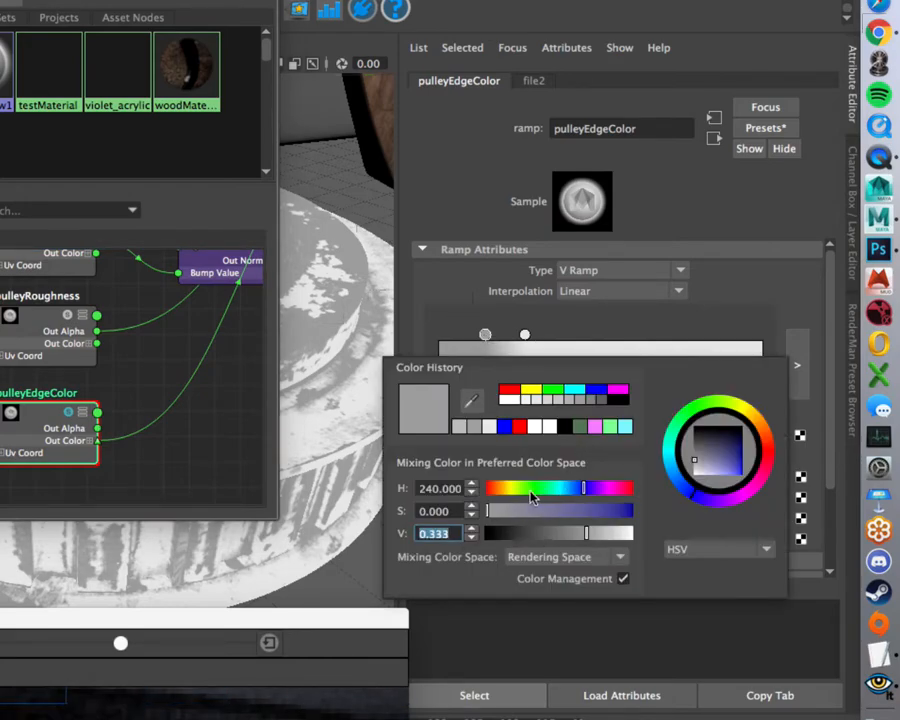
{"action": "left_click", "coordinate": [502, 488]}
{"action": "left_click_drag", "start_coordinate": [503, 490], "coordinate": [572, 512]}
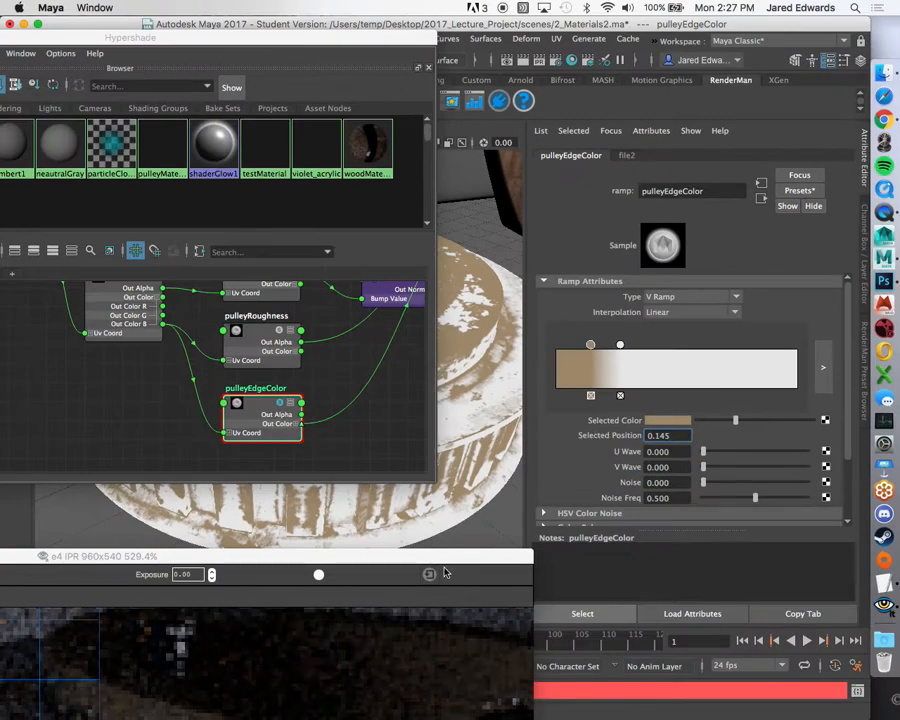
{"action": "left_click_drag", "start_coordinate": [288, 624], "coordinate": [281, 87]}
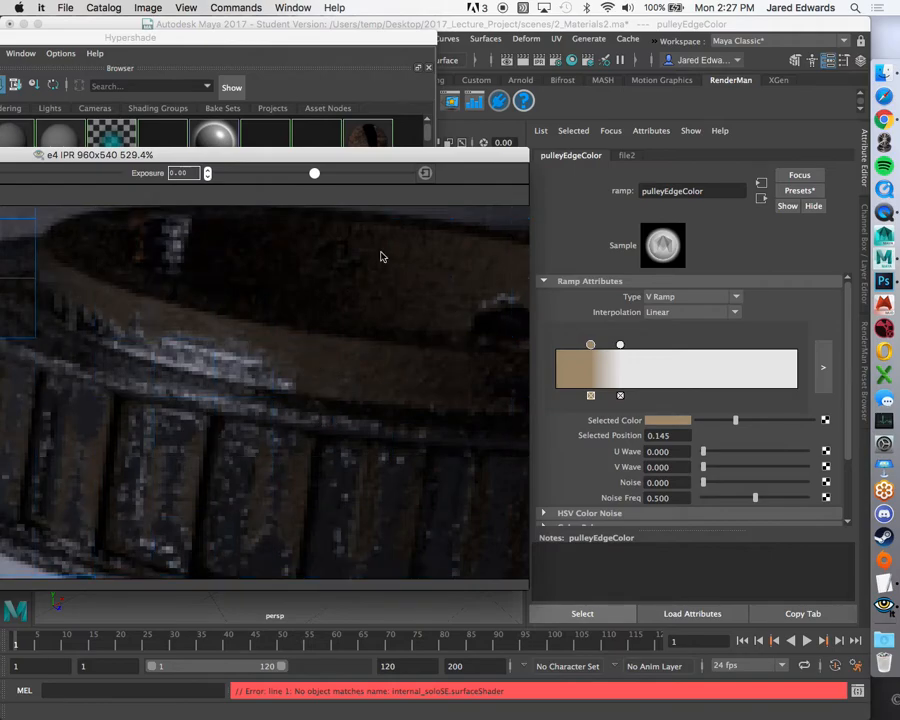
{"action": "scroll", "coordinate": [334, 343], "scroll_direction": "down", "scroll_amount": 2}
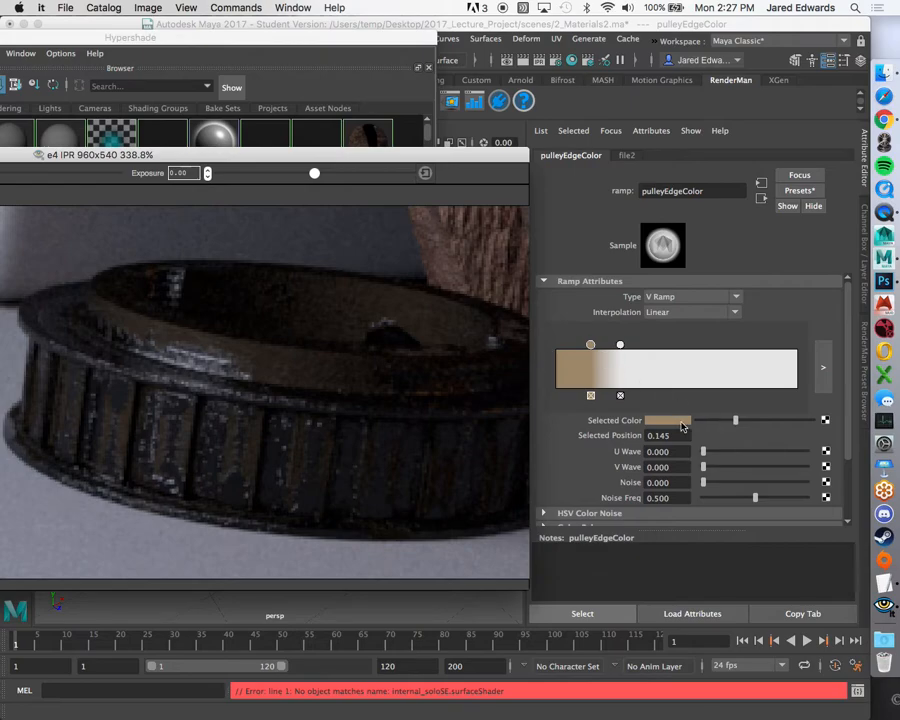
Undo the tan color change on the pulleyEdgeColor ramp.
{"action": "left_click_drag", "start_coordinate": [443, 163], "coordinate": [454, 465]}
{"action": "left_click", "coordinate": [329, 40]}
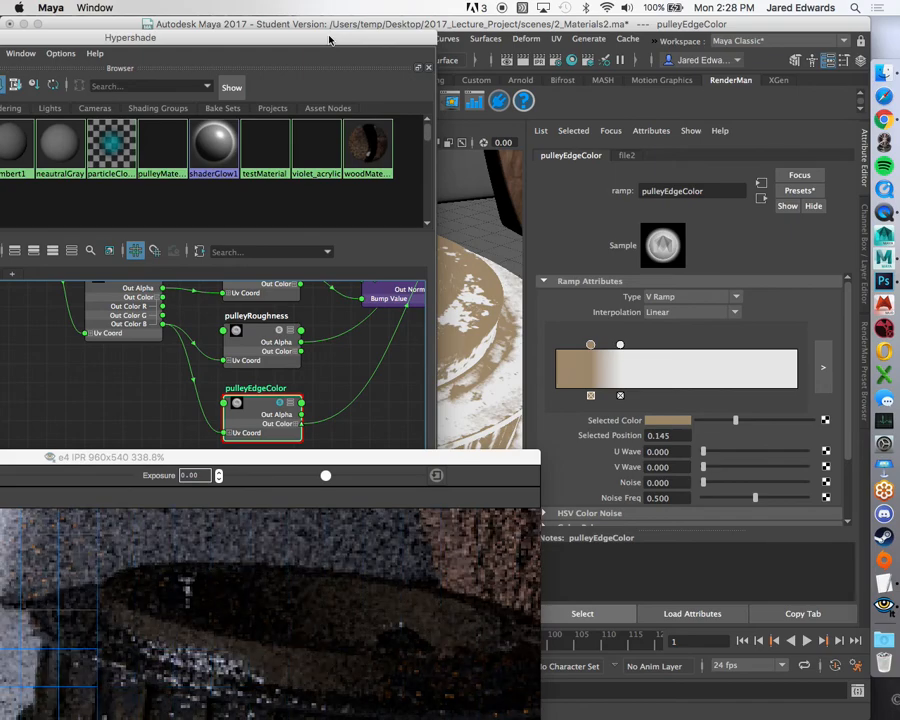
{"action": "key", "text": "super+z"}
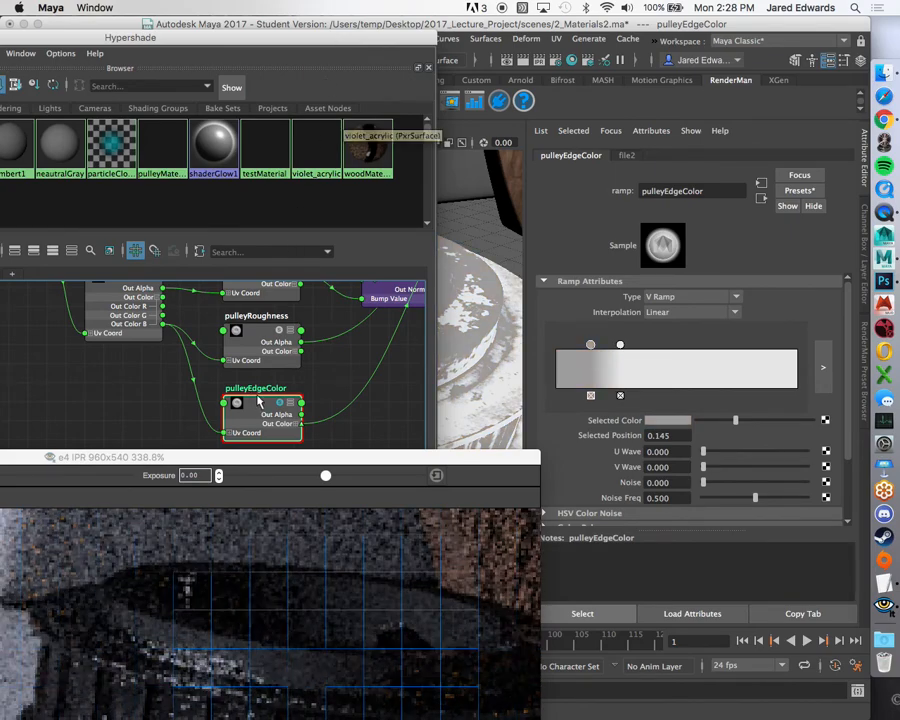
Trace the ramp connections to pulleyMaterial and examine its Specular Edge Color and Specular Roughness inputs.
{"action": "middle_click_drag", "start_coordinate": [242, 377], "coordinate": [220, 343], "text": "alt"}
{"action": "right_click_drag", "start_coordinate": [220, 343], "coordinate": [285, 403], "text": "alt"}
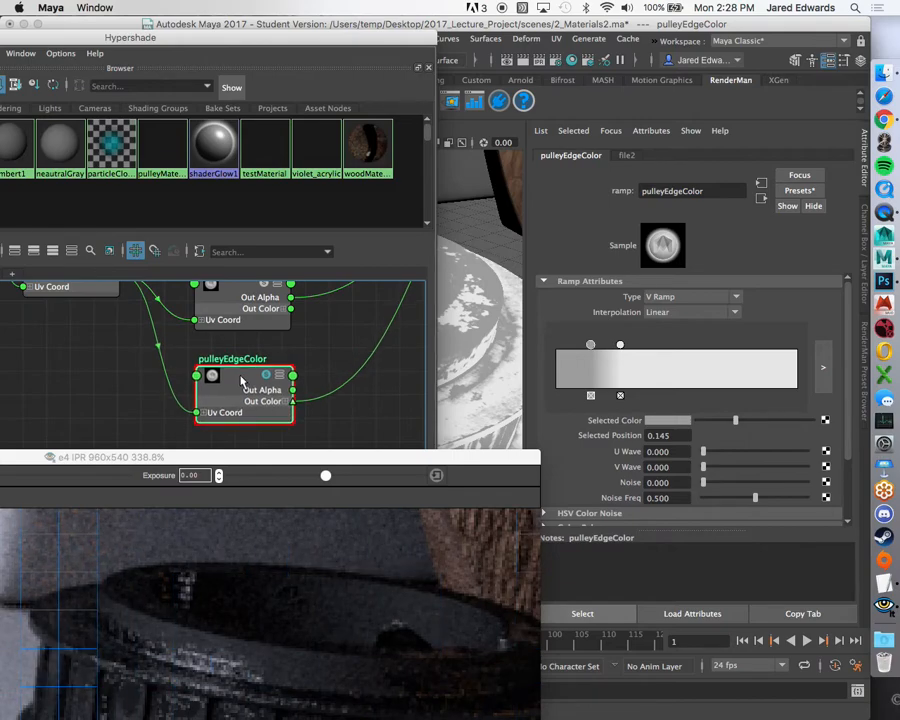
{"action": "scroll", "coordinate": [305, 331], "scroll_direction": "down", "scroll_amount": 2}
{"action": "middle_click_drag", "start_coordinate": [358, 288], "coordinate": [195, 412], "text": "alt"}
{"action": "middle_click_drag", "start_coordinate": [288, 308], "coordinate": [197, 390], "text": "alt"}
{"action": "right_click_drag", "start_coordinate": [197, 390], "coordinate": [335, 432], "text": "alt"}
{"action": "middle_click_drag", "start_coordinate": [250, 343], "coordinate": [135, 390], "text": "alt"}
{"action": "right_click_drag", "start_coordinate": [135, 390], "coordinate": [166, 418], "text": "alt"}
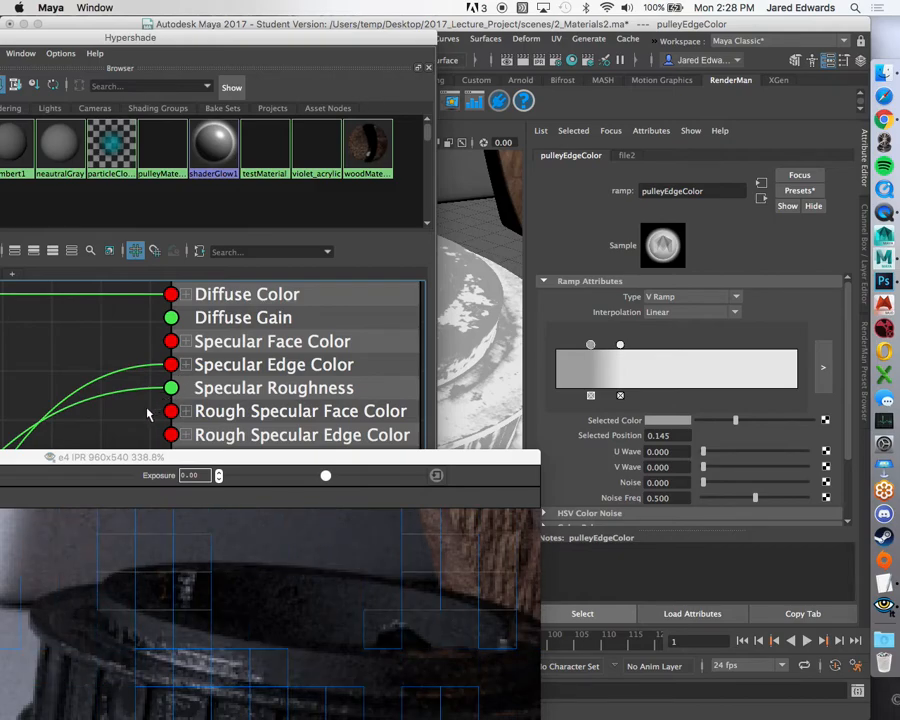
Compare the pulleyRoughness and pulleyEdgeColor ramps in the pulleyMaterial node network.
{"action": "scroll", "coordinate": [148, 413], "scroll_direction": "down", "scroll_amount": 3}
{"action": "middle_click_drag", "start_coordinate": [148, 413], "coordinate": [336, 320], "text": "alt"}
{"action": "right_click_drag", "start_coordinate": [336, 320], "coordinate": [197, 364], "text": "alt"}
{"action": "middle_click_drag", "start_coordinate": [197, 364], "coordinate": [199, 325], "text": "alt"}
{"action": "right_click_drag", "start_coordinate": [199, 325], "coordinate": [221, 363], "text": "alt"}
{"action": "left_click_drag", "start_coordinate": [257, 460], "coordinate": [472, 517]}
{"action": "right_click_drag", "start_coordinate": [180, 368], "coordinate": [255, 423], "text": "alt"}
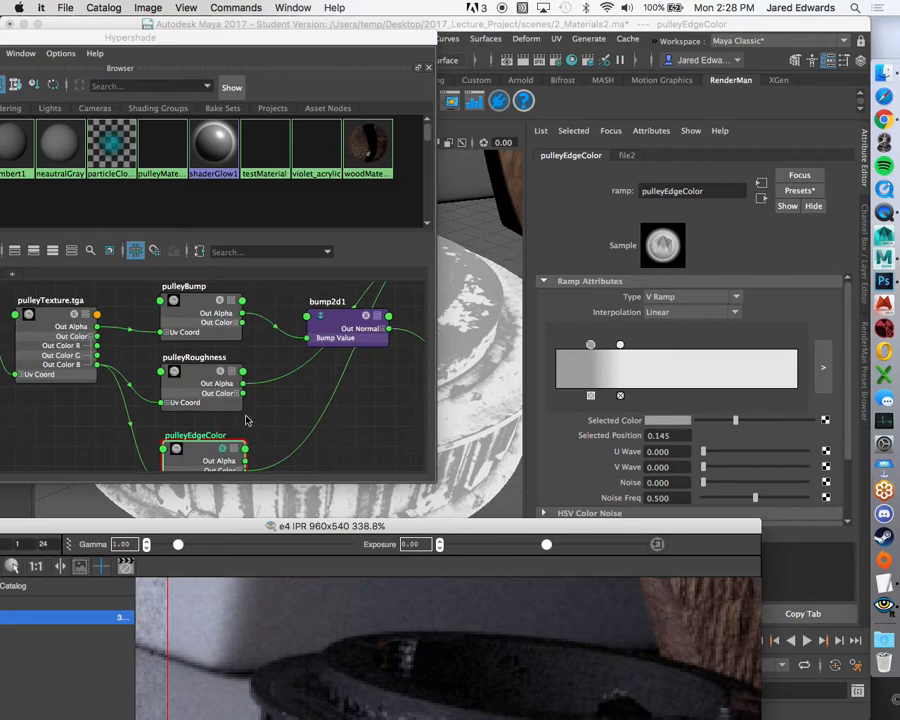
{"action": "middle_click_drag", "start_coordinate": [255, 423], "coordinate": [251, 374], "text": "alt"}
{"action": "left_click", "coordinate": [189, 341]}
{"action": "left_click", "coordinate": [199, 413]}
{"action": "left_click", "coordinate": [195, 337]}
{"action": "left_click", "coordinate": [201, 409]}
{"action": "left_click", "coordinate": [195, 332]}
{"action": "left_click", "coordinate": [203, 412]}
Set pulleyMaterial's Diffuse Gain to 1.
{"action": "middle_click_drag", "start_coordinate": [420, 286], "coordinate": [265, 378], "text": "alt"}
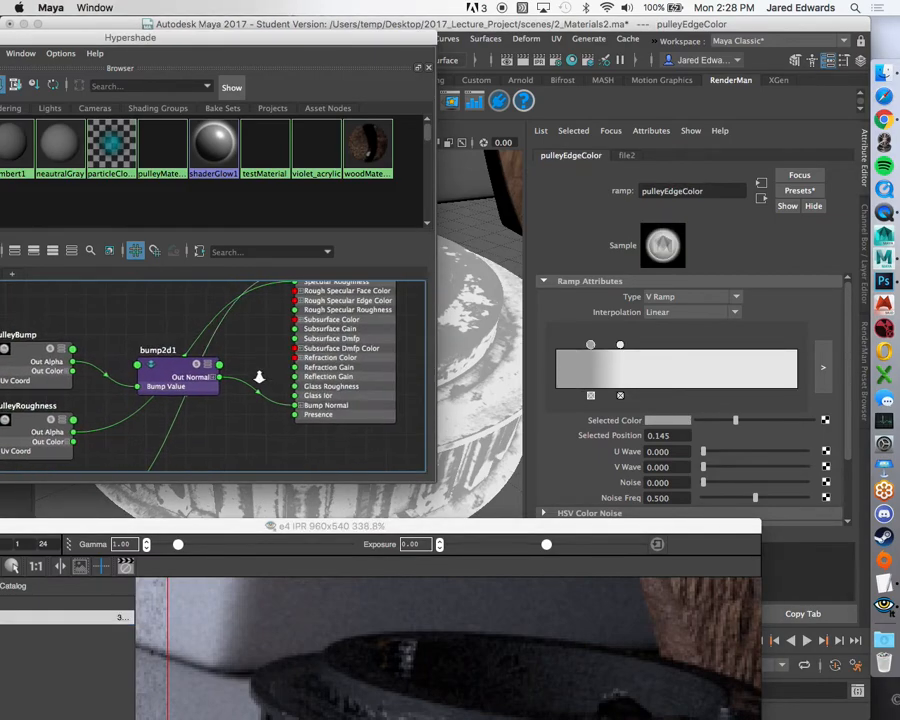
{"action": "right_click_drag", "start_coordinate": [265, 378], "coordinate": [312, 303], "text": "alt"}
{"action": "middle_click_drag", "start_coordinate": [312, 303], "coordinate": [290, 363], "text": "alt"}
{"action": "left_click", "coordinate": [298, 320]}
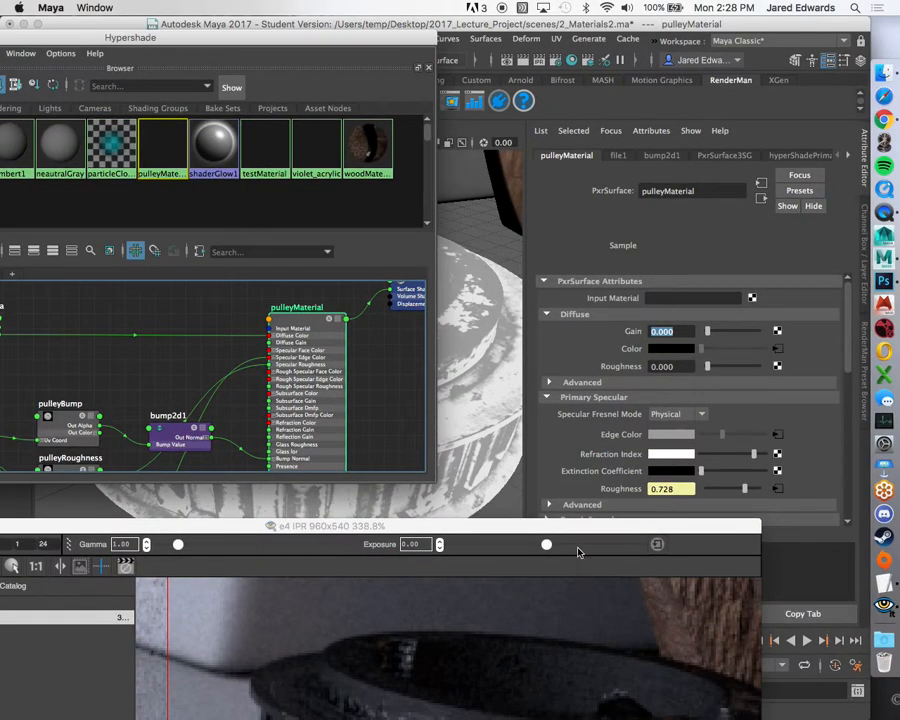
{"action": "left_click_drag", "start_coordinate": [579, 528], "coordinate": [631, 503]}
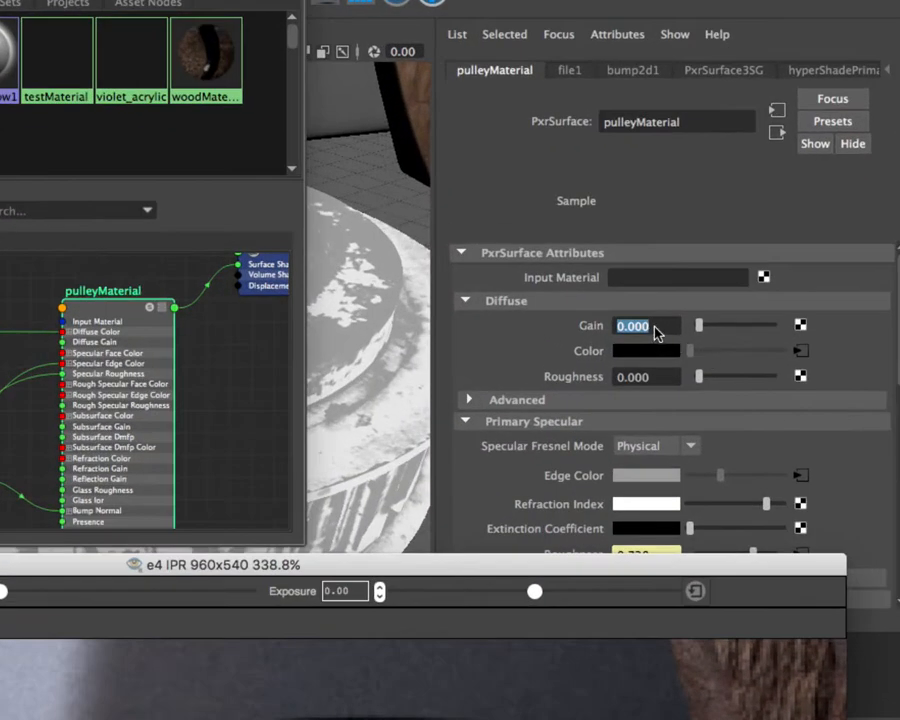
{"action": "double_click", "coordinate": [677, 332]}
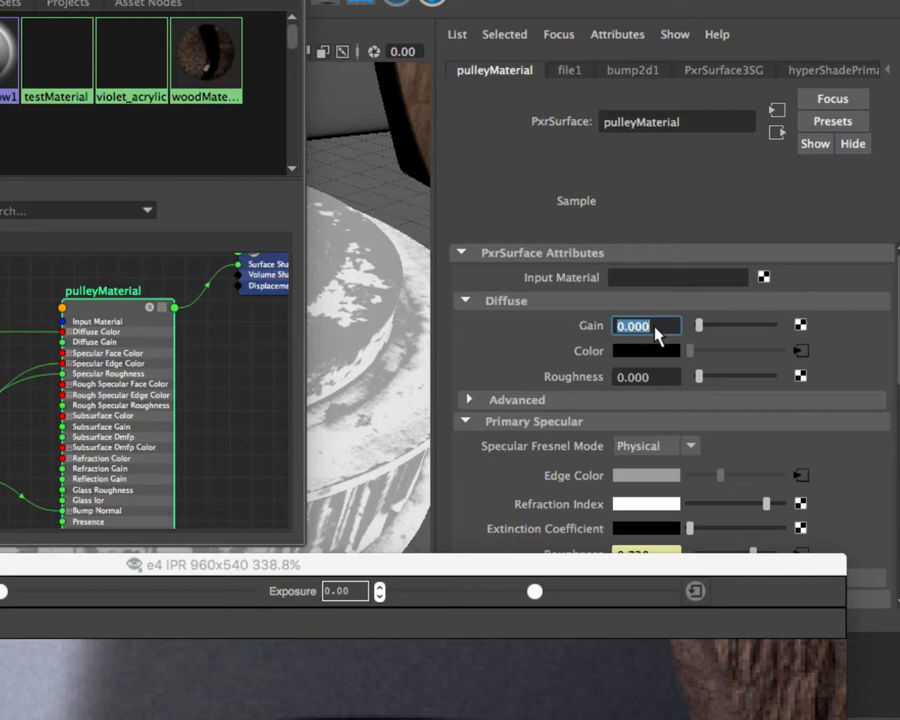
{"action": "type", "text": "1"}
{"action": "key", "text": "Return"}
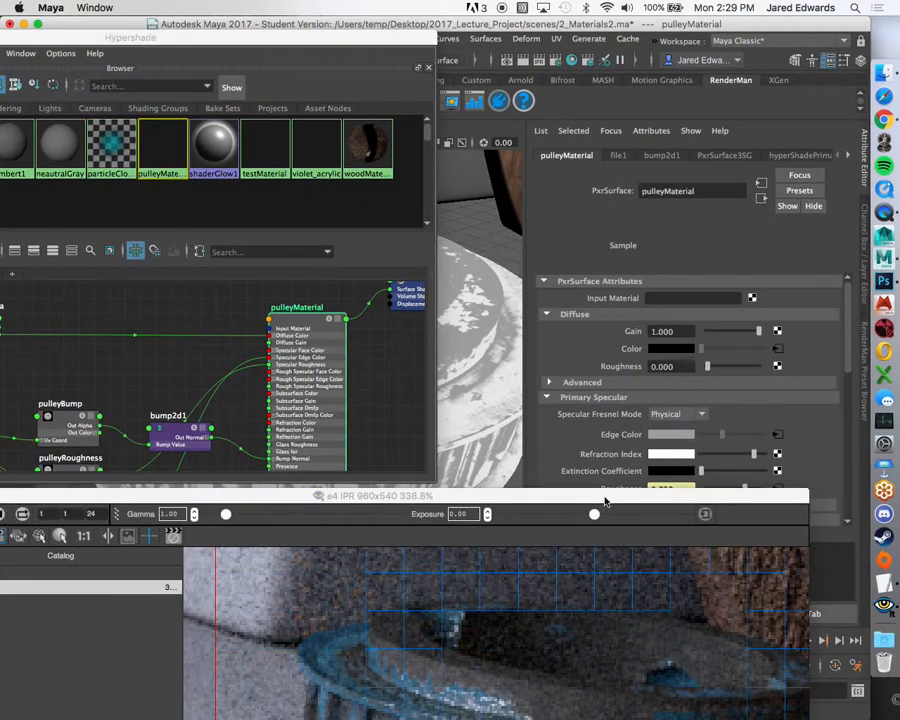
Examine the blue paint and rust reflections on the pulley in the IPR render.
{"action": "left_click_drag", "start_coordinate": [604, 500], "coordinate": [404, 84]}
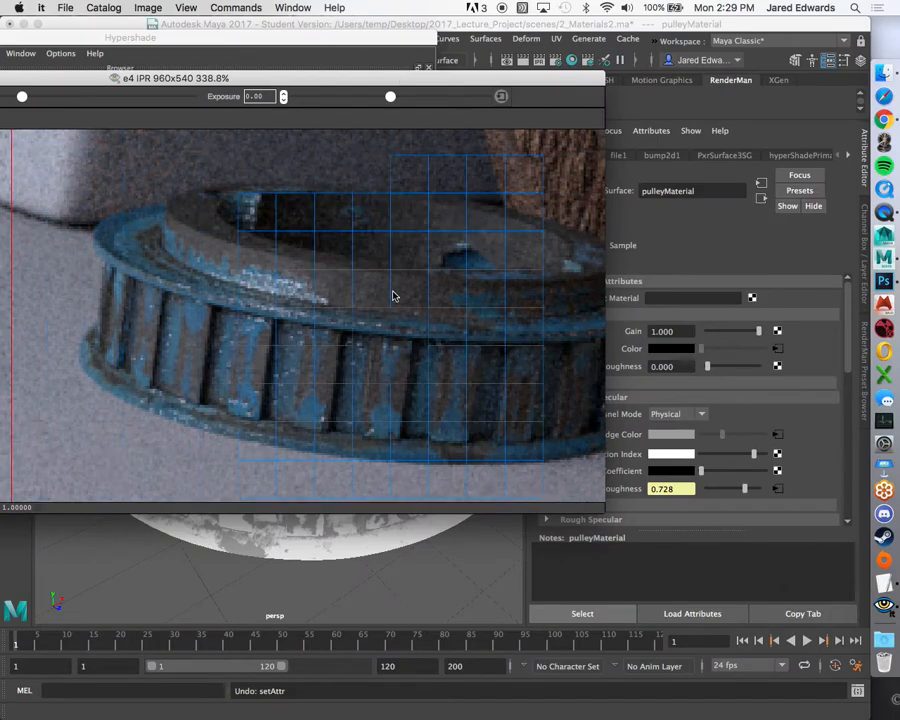
{"action": "scroll", "coordinate": [393, 295], "scroll_direction": "down", "scroll_amount": 1}
{"action": "middle_click_drag", "start_coordinate": [382, 297], "coordinate": [331, 305]}
{"action": "scroll", "coordinate": [342, 310], "scroll_direction": "up", "scroll_amount": 1}
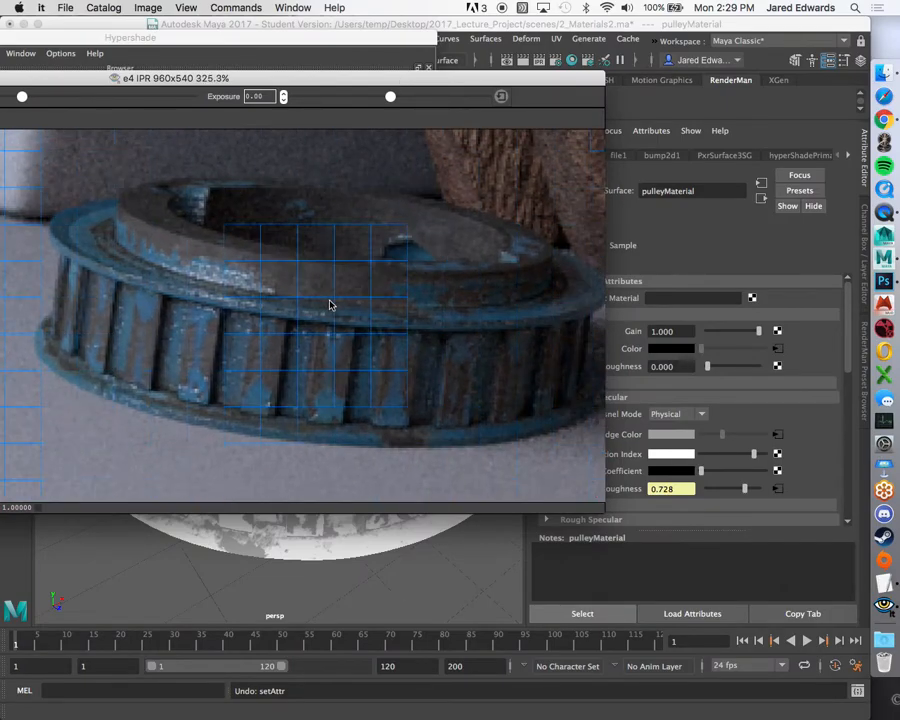
{"action": "scroll", "coordinate": [240, 284], "scroll_direction": "up", "scroll_amount": 1}
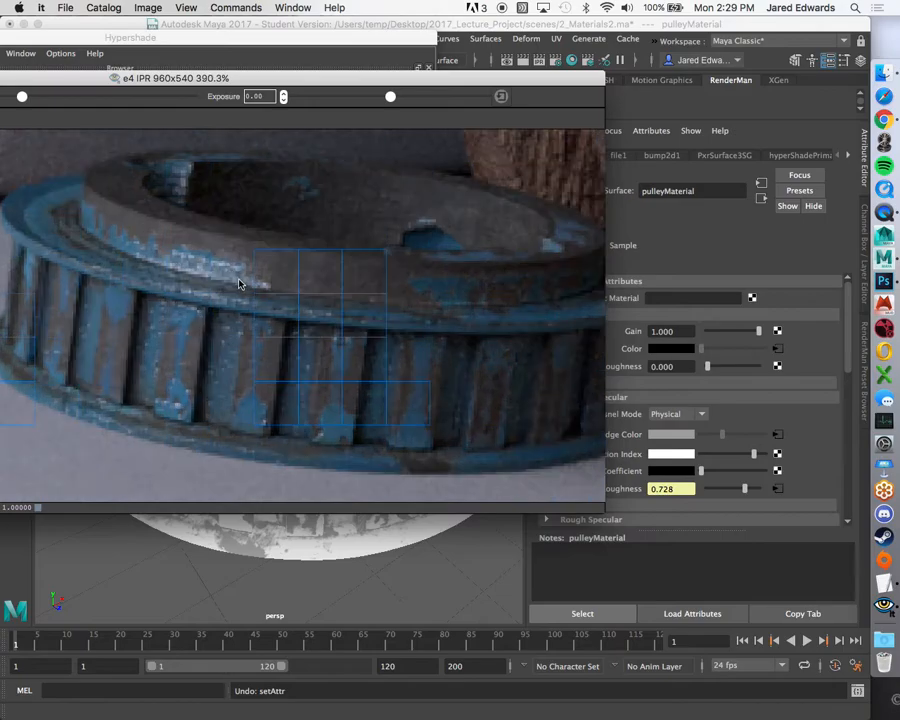
{"action": "left_click_drag", "start_coordinate": [398, 83], "coordinate": [547, 390]}
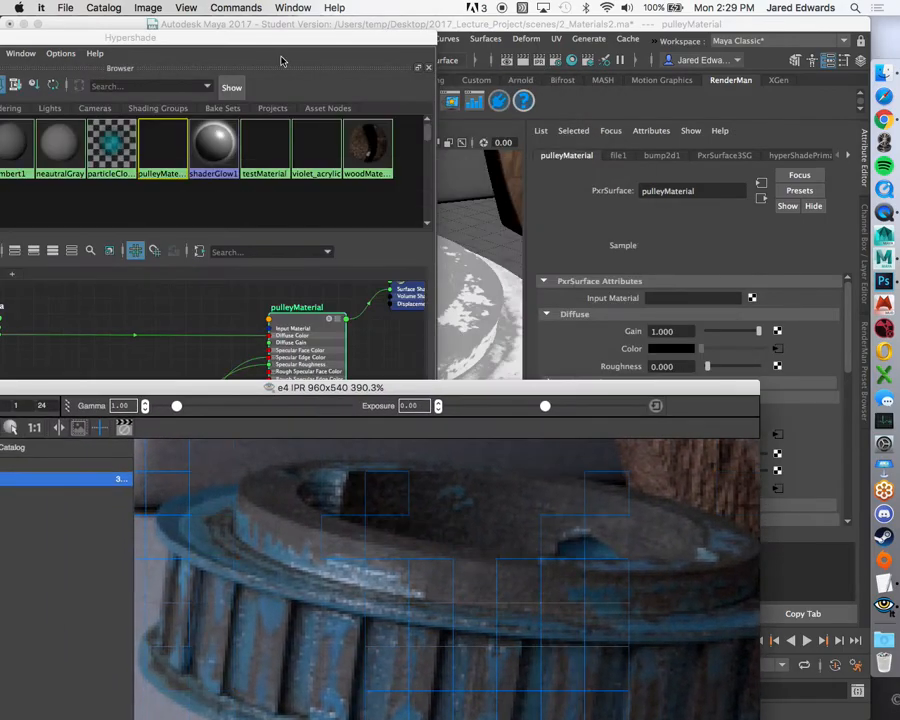
Lighten the pulleyRoughness ramp's handle at position 0.267 to a light gray, checking the pulley in IPR.
{"action": "left_click", "coordinate": [282, 63]}
{"action": "left_click_drag", "start_coordinate": [396, 386], "coordinate": [466, 477]}
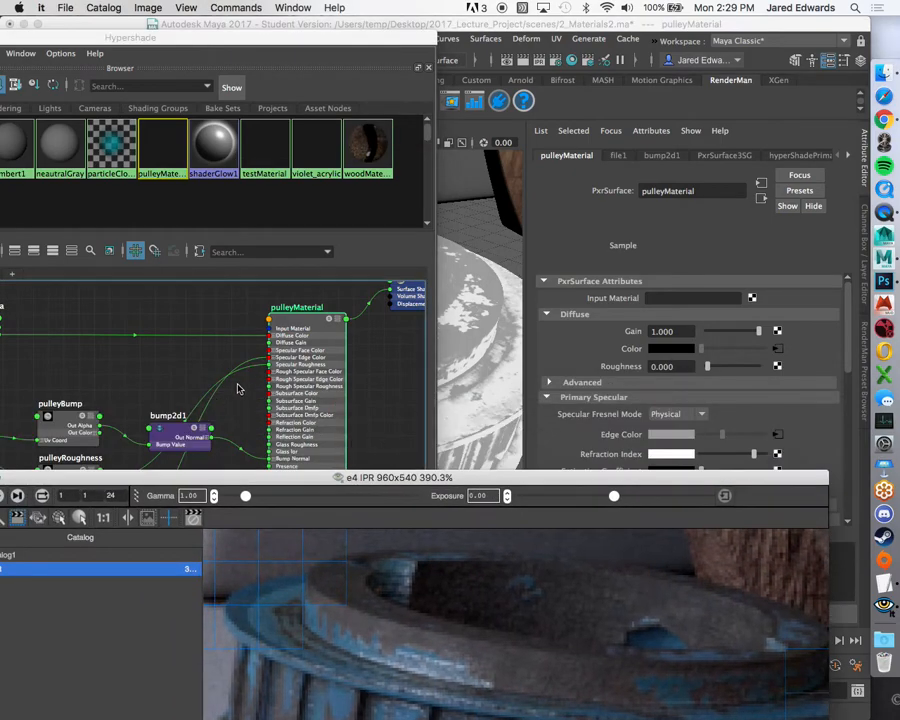
{"action": "middle_click_drag", "start_coordinate": [228, 397], "coordinate": [363, 305], "text": "alt"}
{"action": "right_click_drag", "start_coordinate": [221, 374], "coordinate": [352, 463], "text": "alt"}
{"action": "middle_click_drag", "start_coordinate": [321, 369], "coordinate": [318, 306], "text": "alt"}
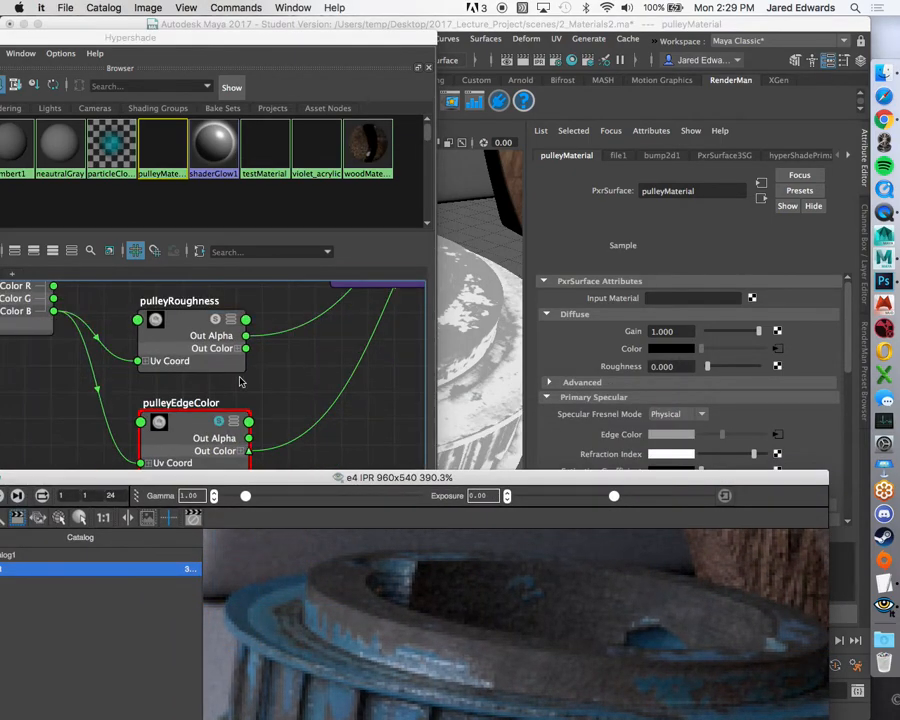
{"action": "left_click", "coordinate": [199, 345]}
{"action": "left_click_drag", "start_coordinate": [563, 479], "coordinate": [433, 516]}
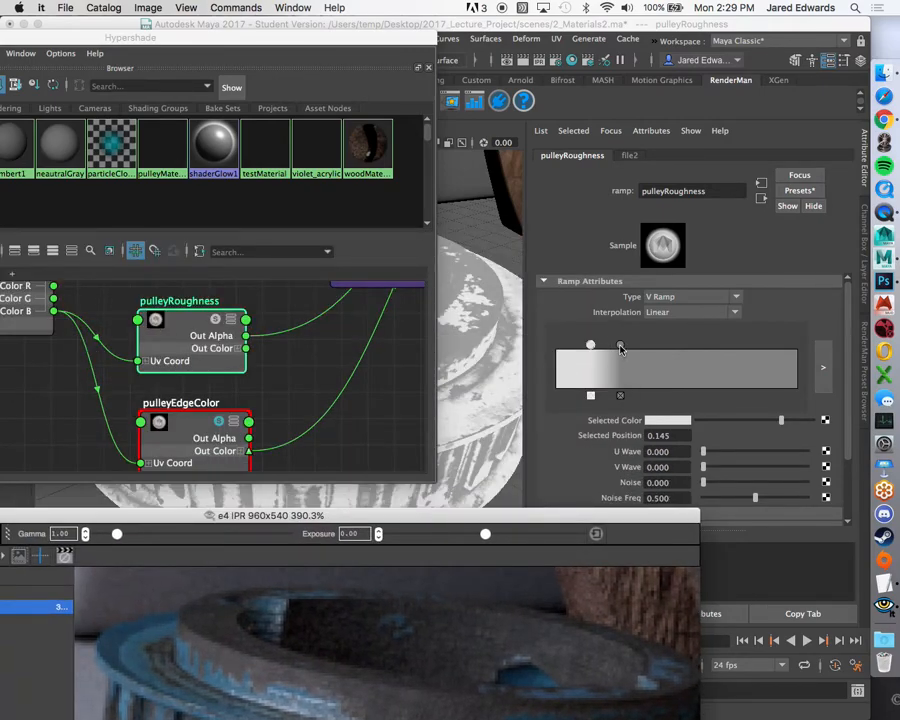
{"action": "left_click", "coordinate": [620, 346]}
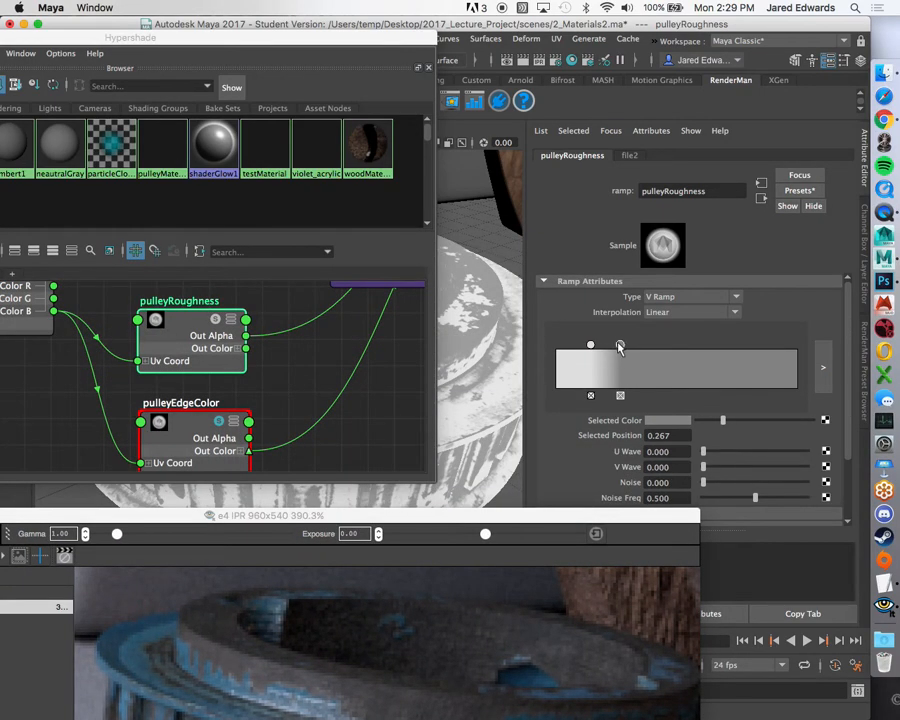
{"action": "left_click", "coordinate": [735, 422]}
{"action": "left_click_drag", "start_coordinate": [632, 518], "coordinate": [470, 219]}
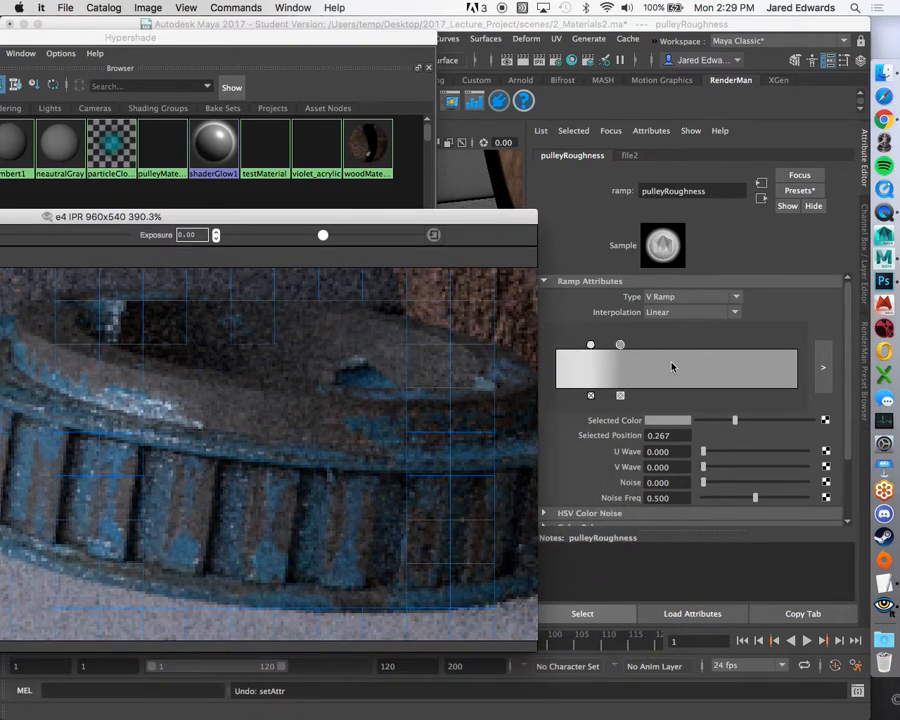
{"action": "left_click", "coordinate": [750, 425]}
{"action": "left_click", "coordinate": [751, 425]}
{"action": "left_click_drag", "start_coordinate": [750, 425], "coordinate": [755, 425]}
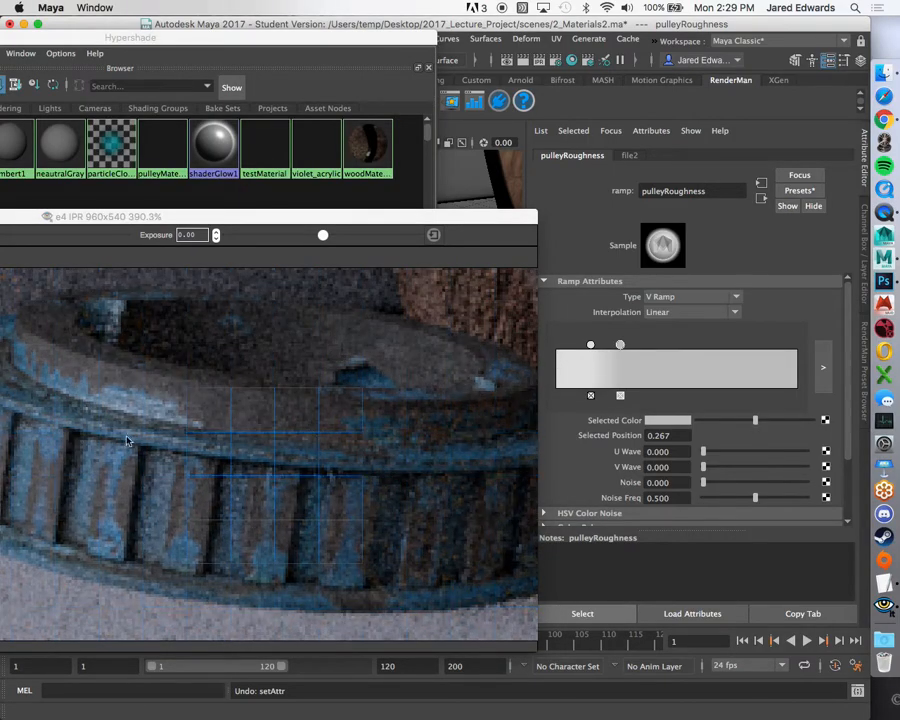
Set the pulleyEdgeColor ramp's handle at position 0.267 to white and inspect the pulley in IPR.
{"action": "left_click_drag", "start_coordinate": [480, 227], "coordinate": [483, 503]}
{"action": "left_click", "coordinate": [194, 430]}
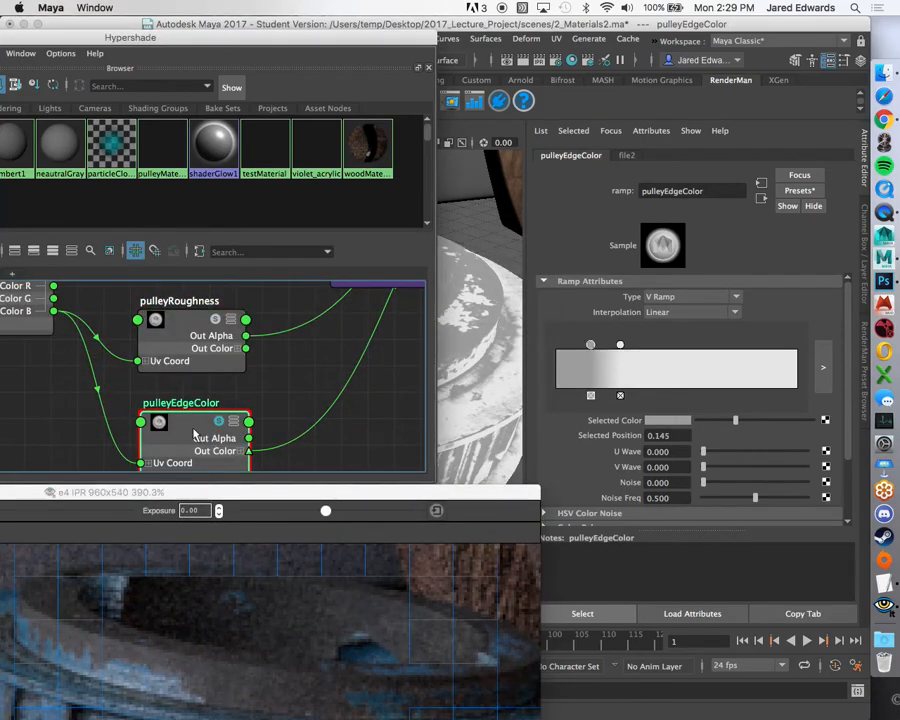
{"action": "left_click", "coordinate": [619, 345]}
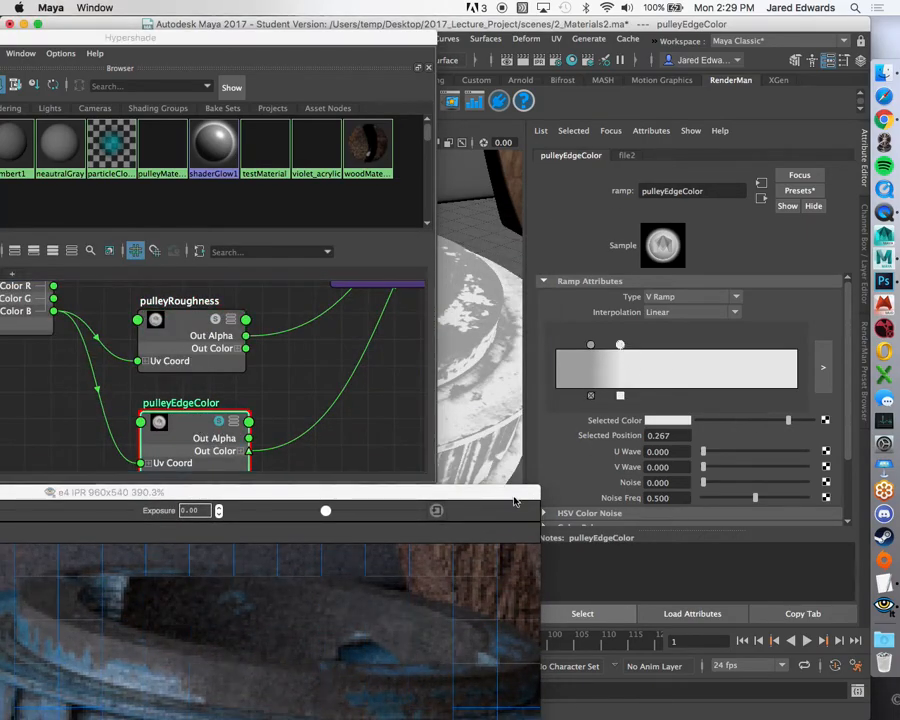
{"action": "left_click_drag", "start_coordinate": [516, 494], "coordinate": [516, 263]}
{"action": "left_click_drag", "start_coordinate": [790, 421], "coordinate": [859, 418]}
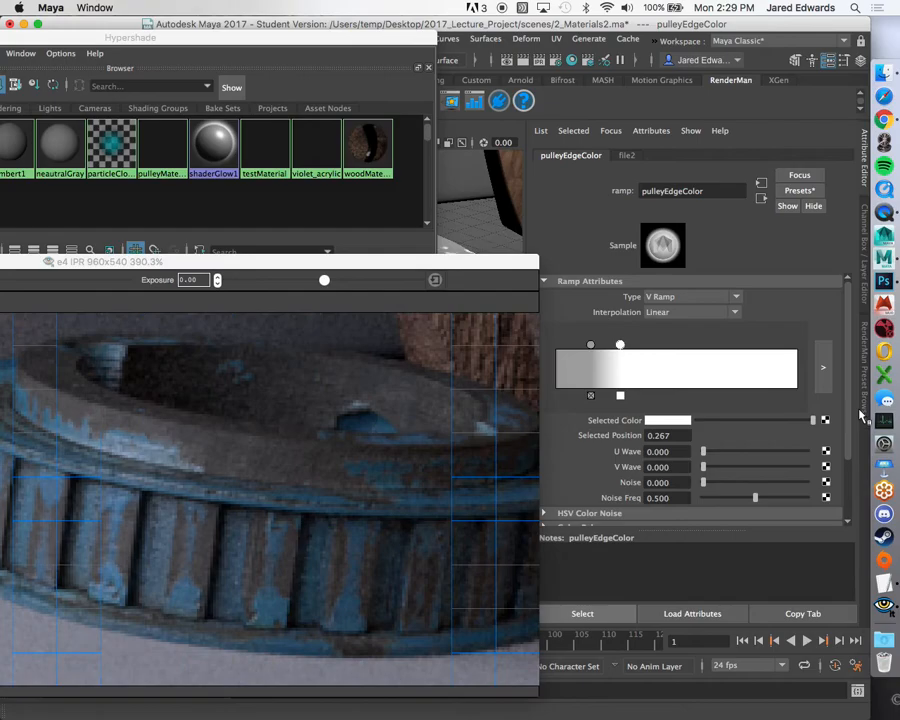
{"action": "middle_click_drag", "start_coordinate": [123, 483], "coordinate": [299, 507]}
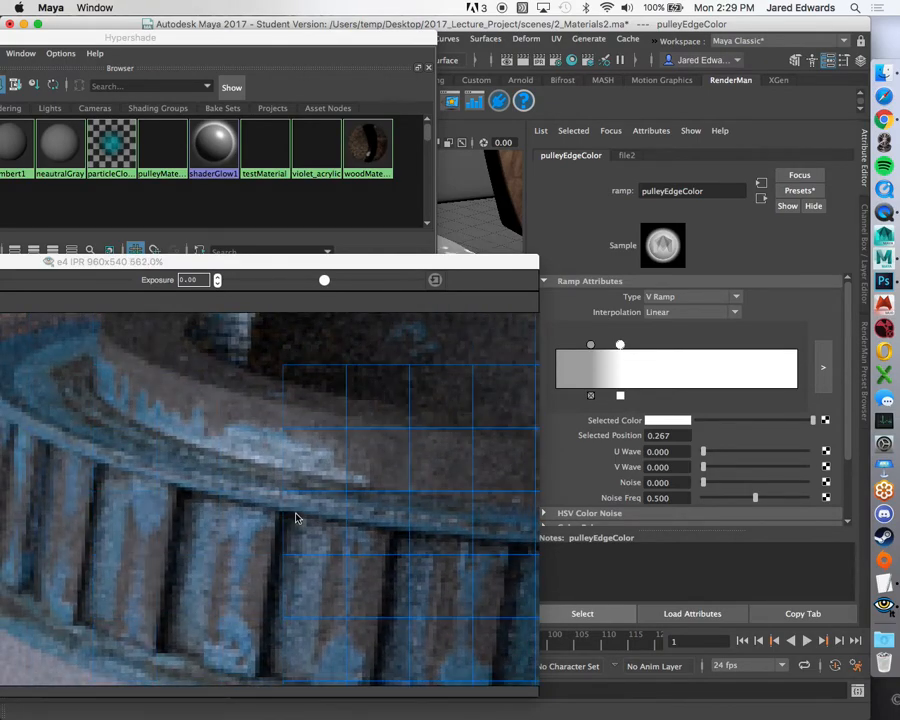
{"action": "scroll", "coordinate": [297, 514], "scroll_direction": "down", "scroll_amount": 6}
{"action": "middle_click_drag", "start_coordinate": [297, 514], "coordinate": [260, 498]}
{"action": "scroll", "coordinate": [260, 499], "scroll_direction": "up", "scroll_amount": 2}
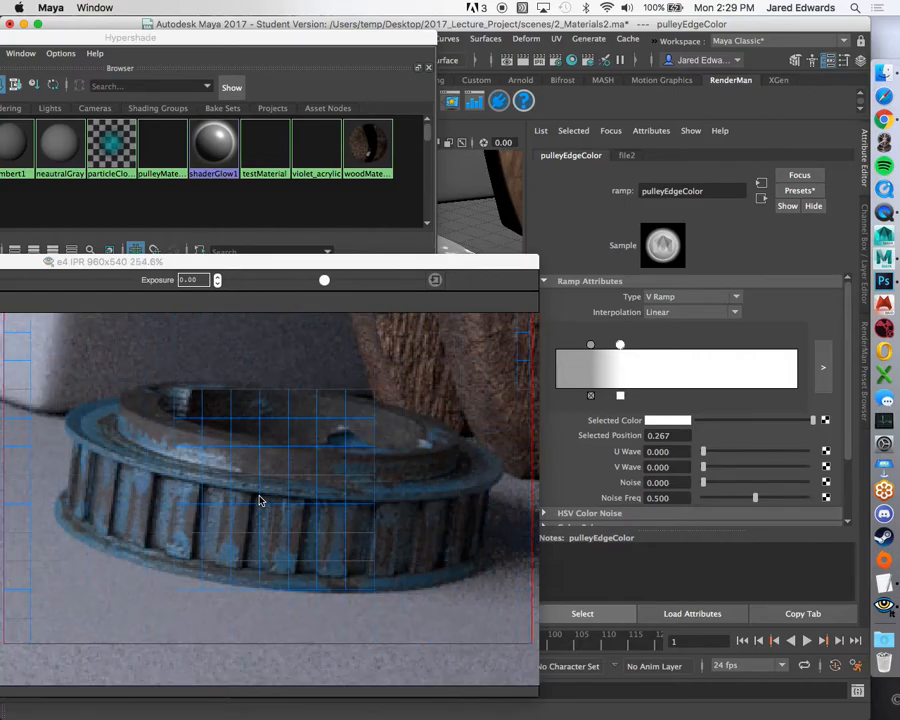
Examine the pulleyEdgeColor handle at position 0.145 and compare the ramp and its output with those of pulleyRoughness.
{"action": "left_click_drag", "start_coordinate": [402, 264], "coordinate": [502, 588]}
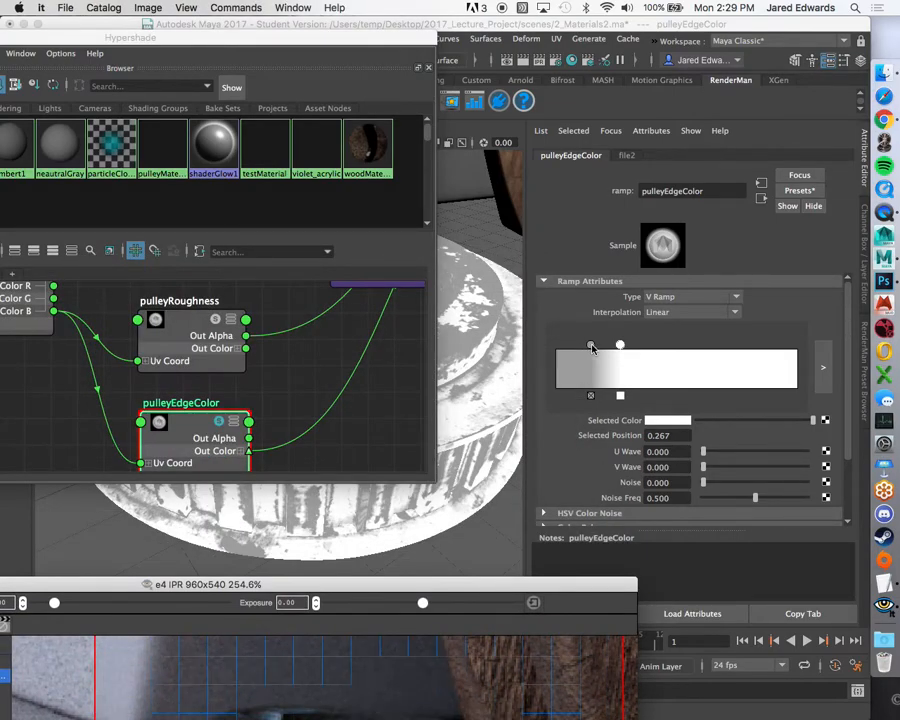
{"action": "left_click", "coordinate": [590, 345]}
{"action": "key", "text": "f"}
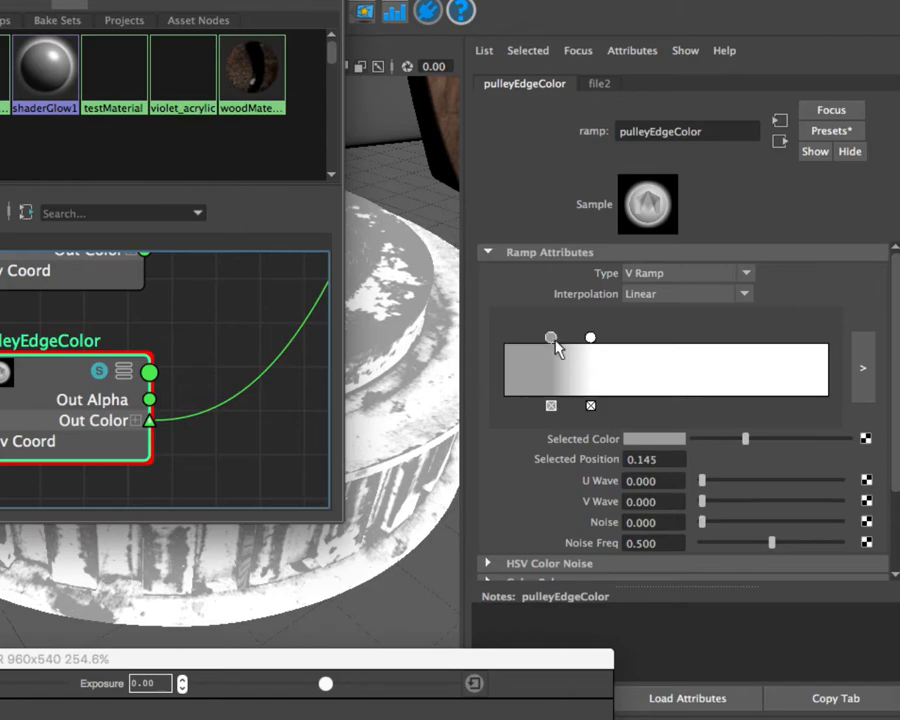
{"action": "left_click", "coordinate": [551, 338]}
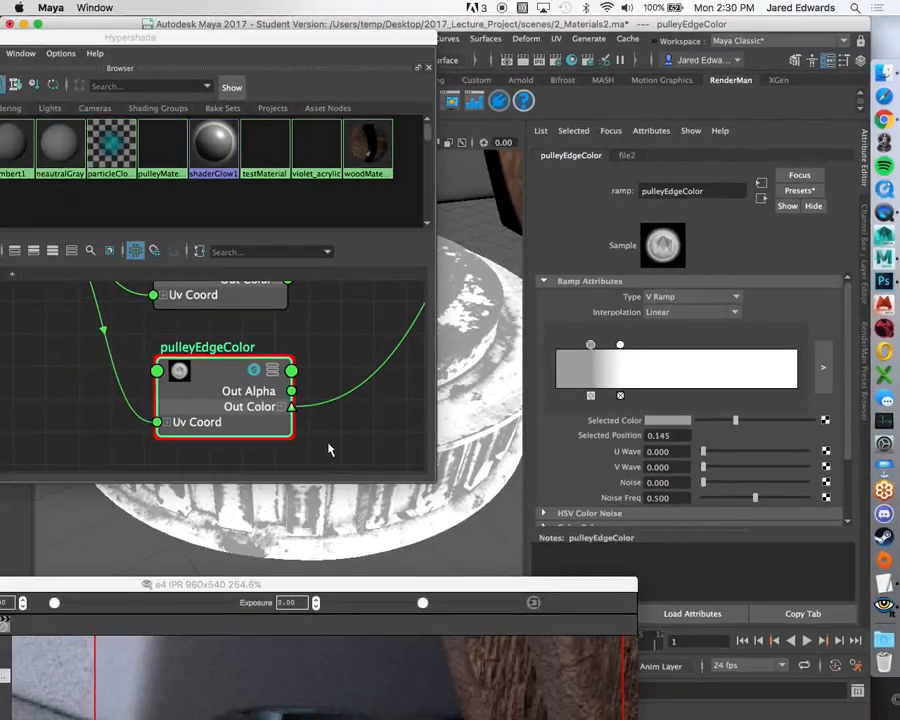
{"action": "scroll", "coordinate": [250, 360], "scroll_direction": "up", "scroll_amount": 5}
{"action": "left_click", "coordinate": [198, 325]}
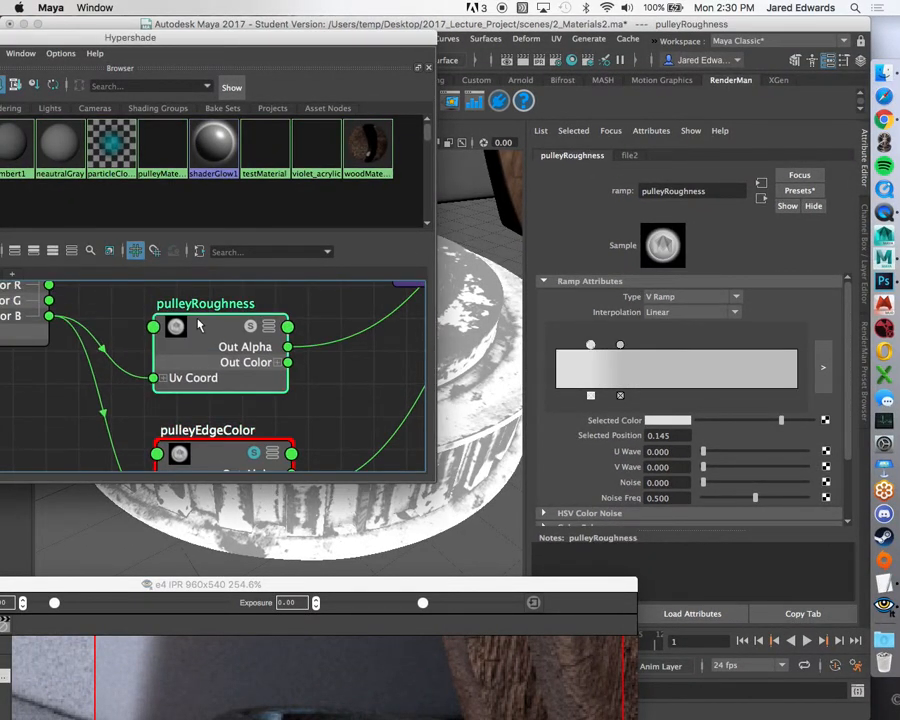
{"action": "scroll", "coordinate": [231, 346], "scroll_direction": "down", "scroll_amount": 3}
{"action": "left_click", "coordinate": [210, 427]}
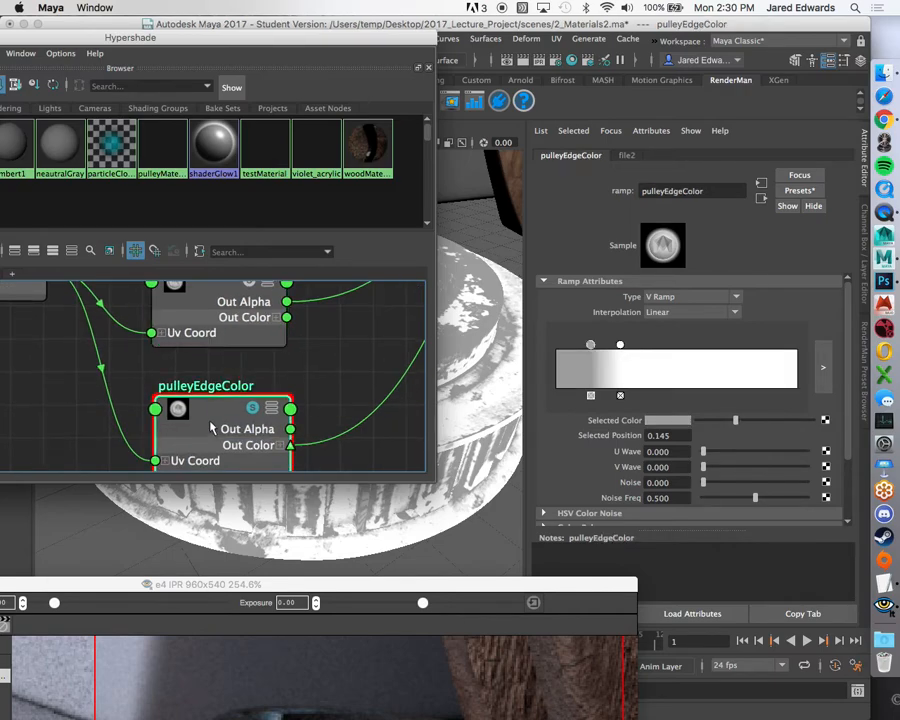
{"action": "scroll", "coordinate": [261, 416], "scroll_direction": "up", "scroll_amount": 3}
{"action": "left_click", "coordinate": [245, 347]}
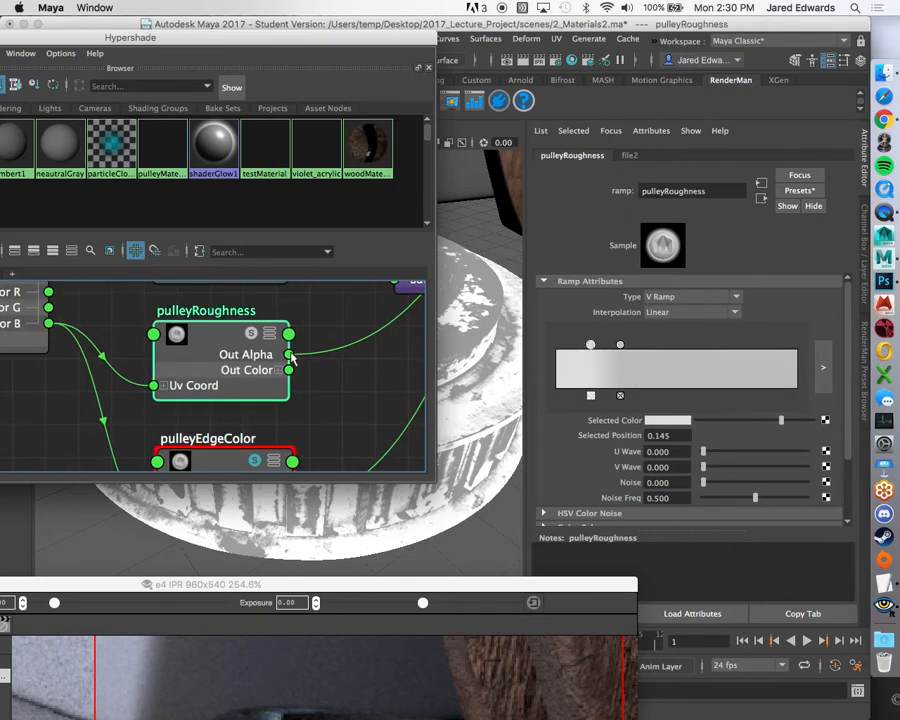
{"action": "scroll", "coordinate": [285, 352], "scroll_direction": "down", "scroll_amount": 2}
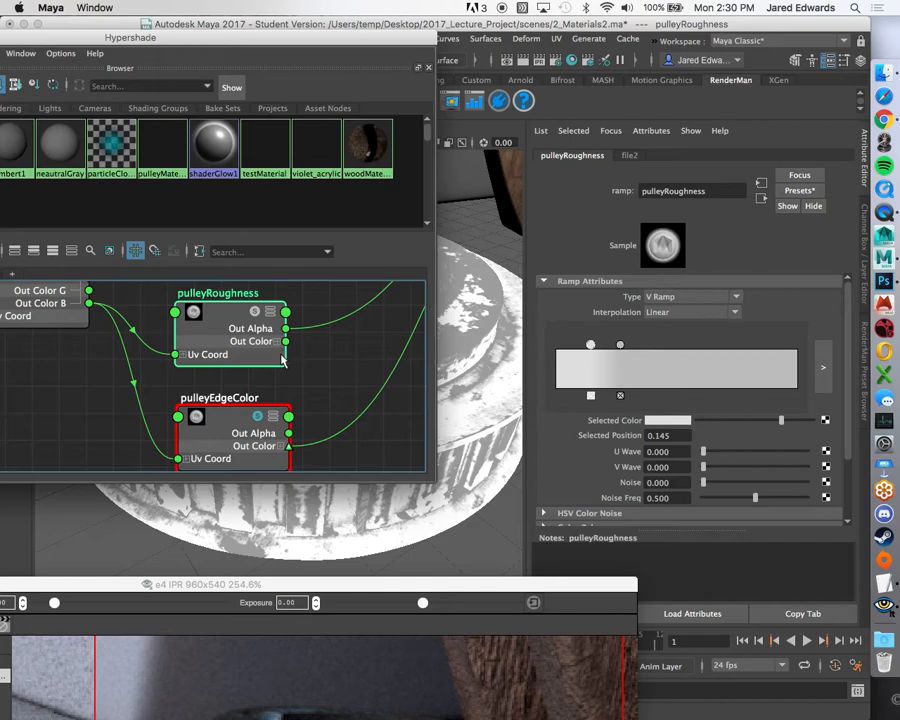
Turn off soloing on the pulleyEdgeColor ramp.
{"action": "scroll", "coordinate": [288, 366], "scroll_direction": "down", "scroll_amount": 2}
{"action": "middle_click_drag", "start_coordinate": [335, 366], "coordinate": [283, 408], "text": "alt"}
{"action": "scroll", "coordinate": [243, 430], "scroll_direction": "down", "scroll_amount": 1}
{"action": "scroll", "coordinate": [276, 409], "scroll_direction": "up", "scroll_amount": 1}
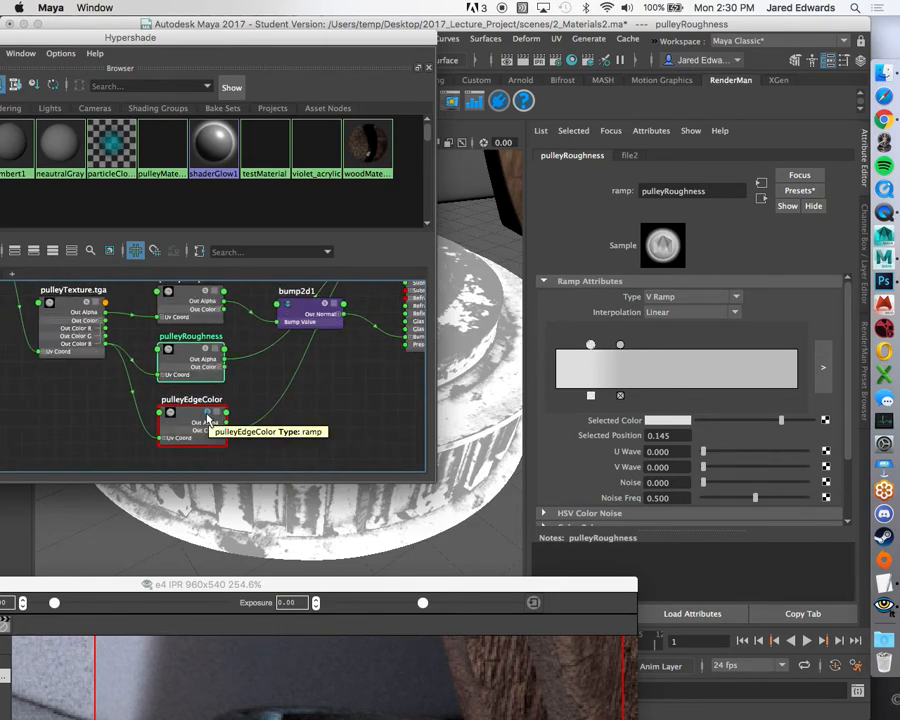
{"action": "left_click", "coordinate": [208, 419]}
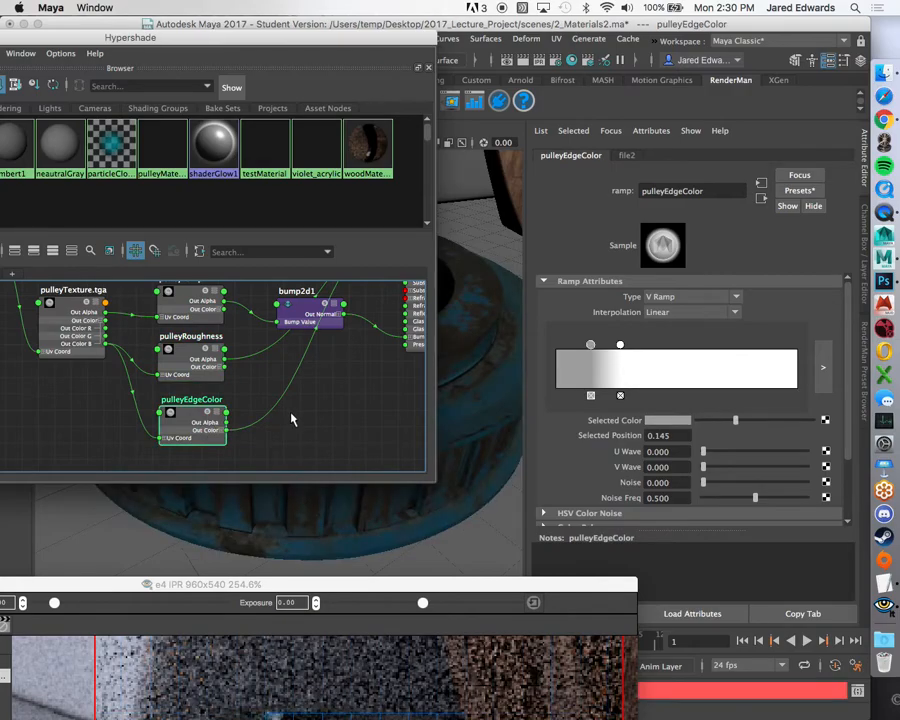
Select the pulleyMaterial node in the graph to show its attributes.
{"action": "left_click_drag", "start_coordinate": [440, 586], "coordinate": [530, 648]}
{"action": "right_click_drag", "start_coordinate": [299, 387], "coordinate": [237, 349], "text": "alt"}
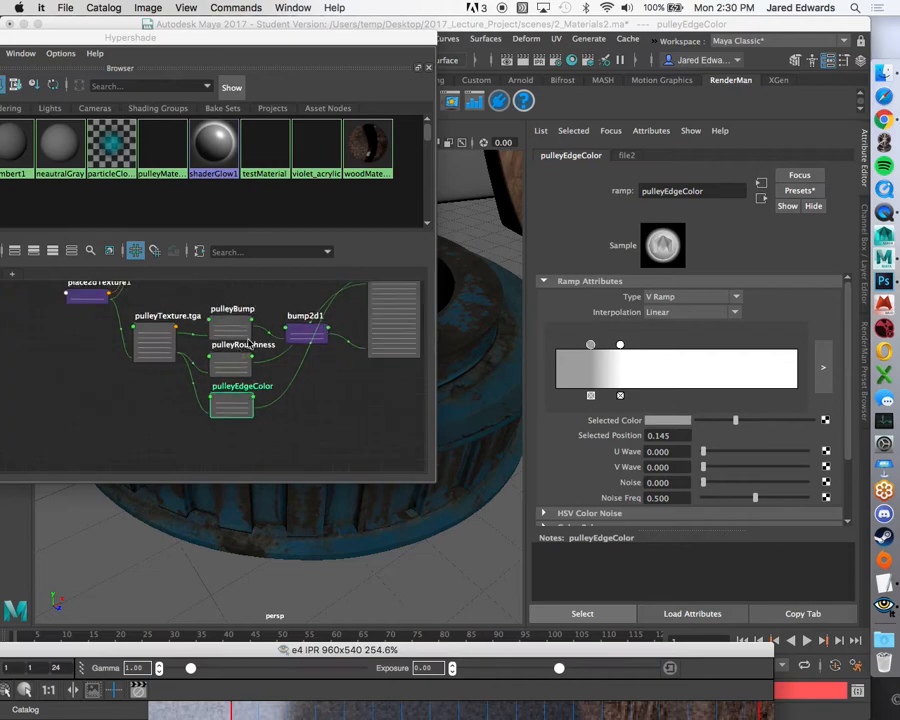
{"action": "middle_click_drag", "start_coordinate": [237, 349], "coordinate": [251, 376], "text": "alt"}
{"action": "left_click", "coordinate": [337, 330]}
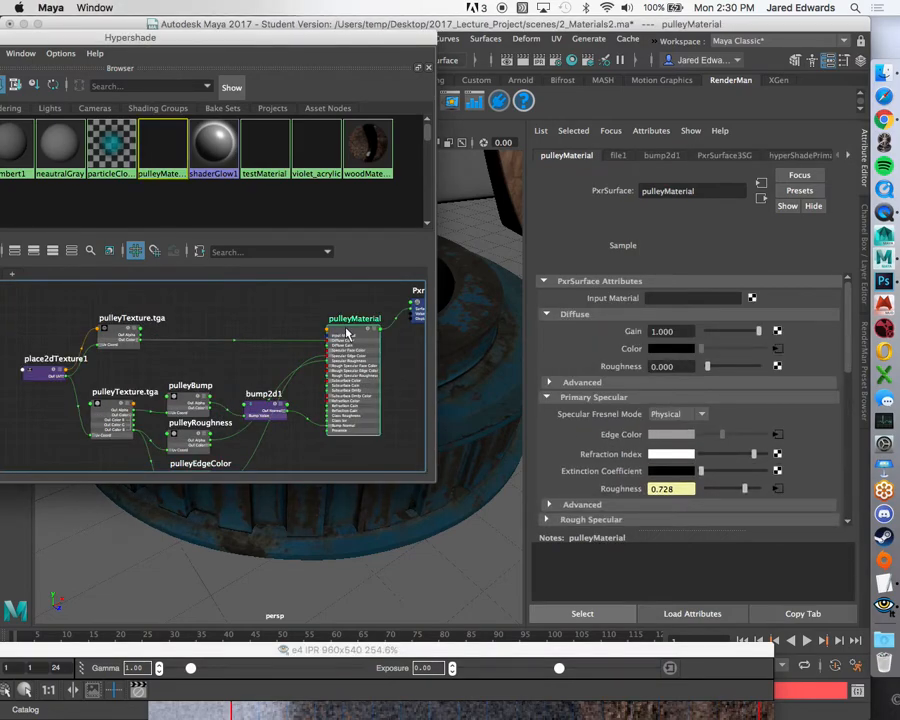
Save the scene, accepting the student version notice.
{"action": "left_click_drag", "start_coordinate": [247, 35], "coordinate": [418, 133]}
{"action": "left_click", "coordinate": [293, 39]}
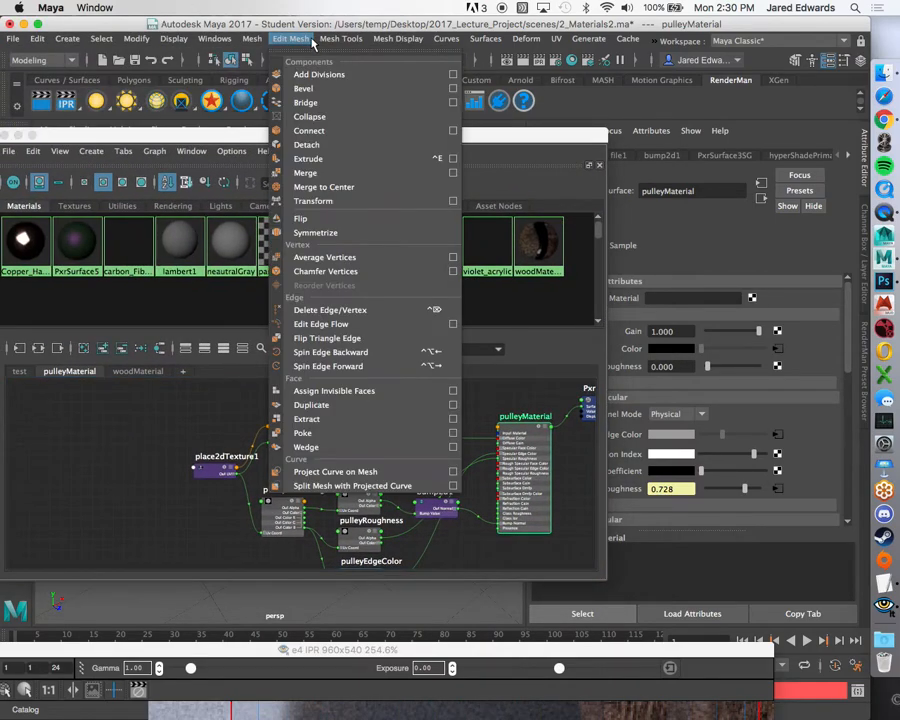
{"action": "left_click", "coordinate": [295, 40]}
{"action": "left_click", "coordinate": [134, 60]}
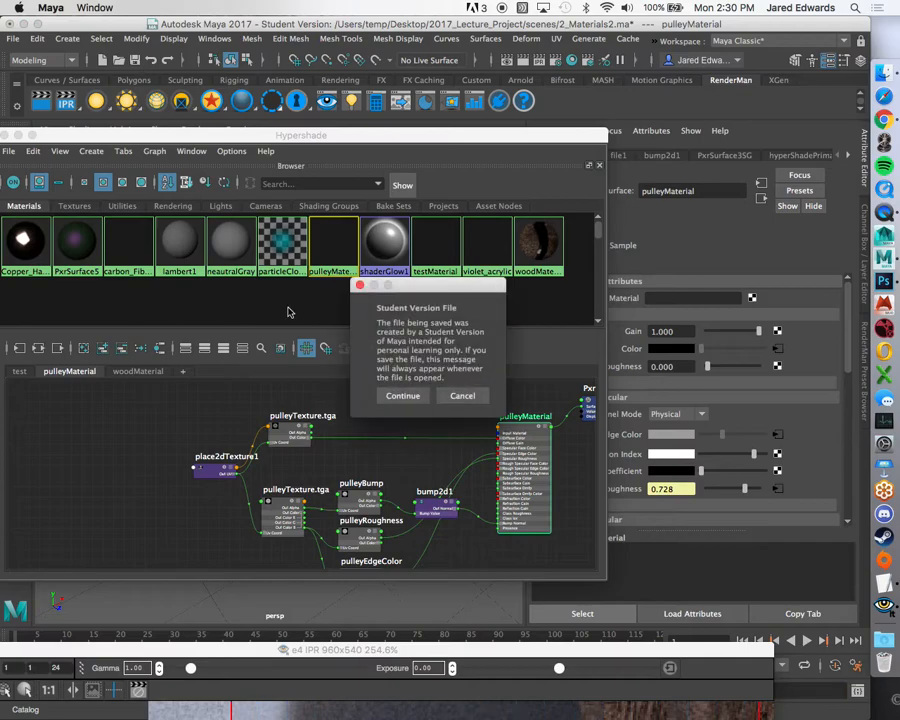
{"action": "left_click", "coordinate": [400, 394]}
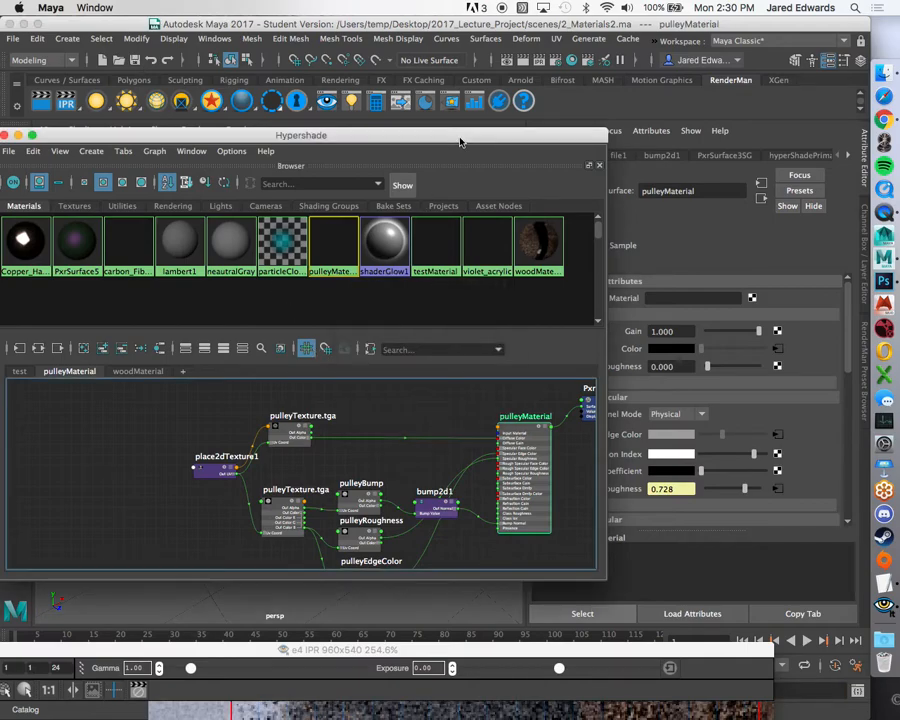
Switch to Chrome and examine the reference render and instructions in the 05_VSD_Specular document, and return to Maya.
{"action": "left_click_drag", "start_coordinate": [460, 136], "coordinate": [396, 214]}
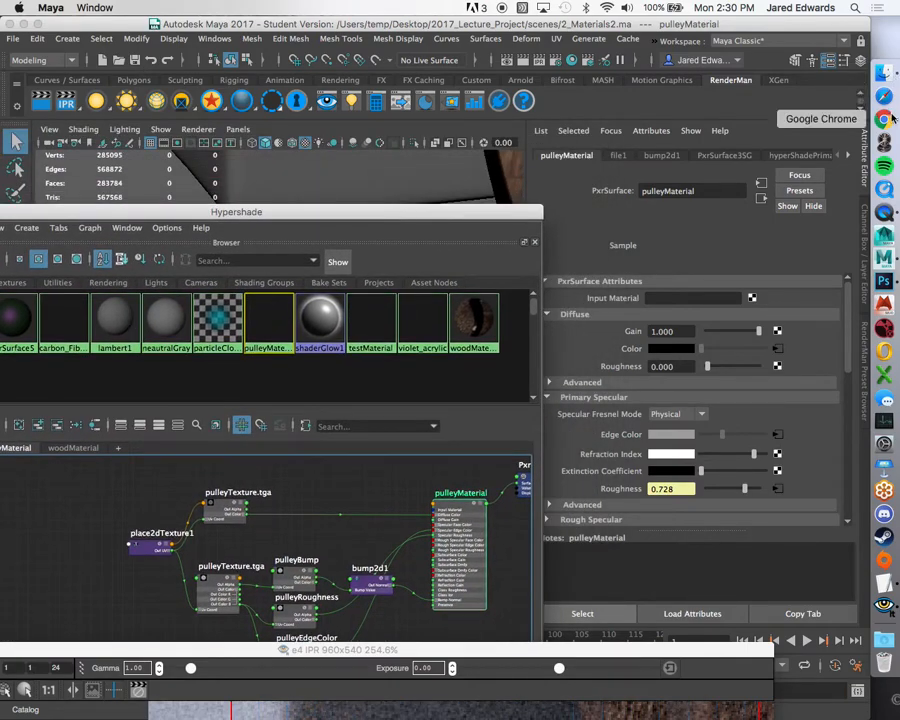
{"action": "left_click", "coordinate": [884, 119]}
{"action": "left_click", "coordinate": [282, 57]}
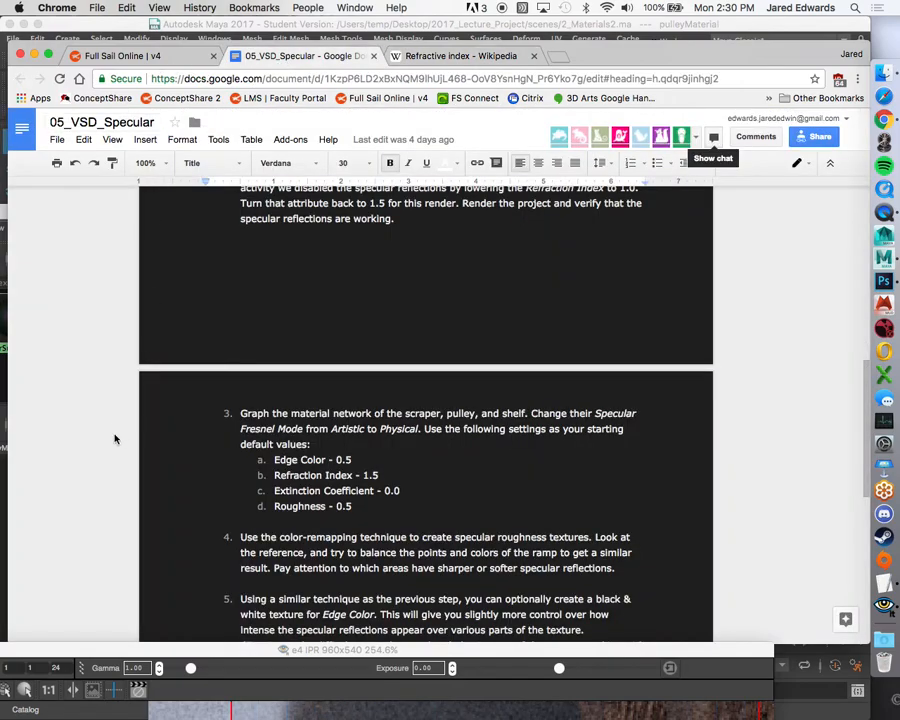
{"action": "scroll", "coordinate": [104, 408], "scroll_direction": "up", "scroll_amount": 8}
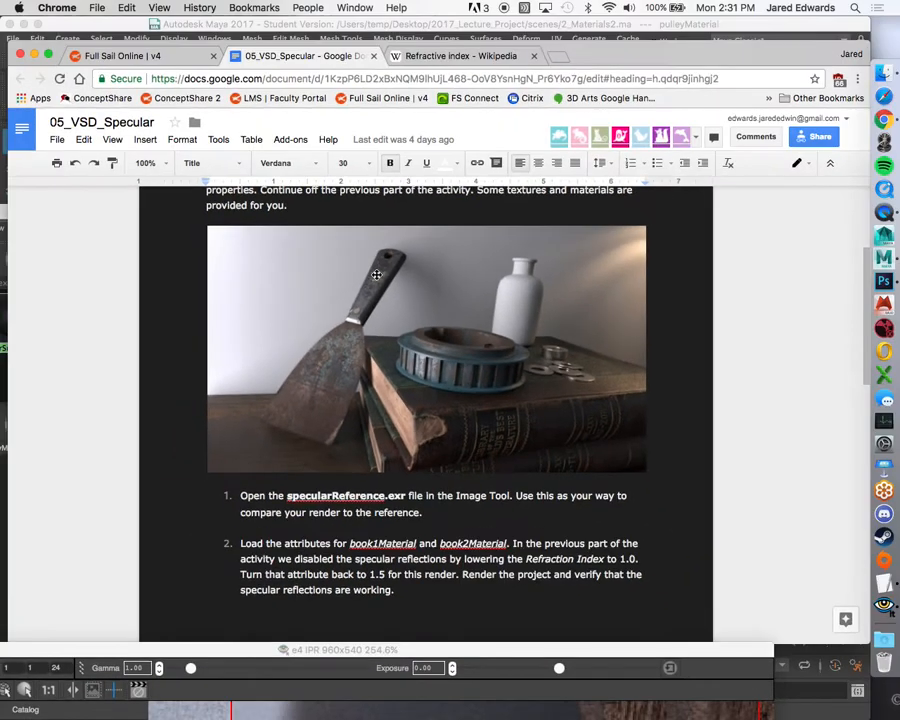
{"action": "key", "text": "super+Tab"}
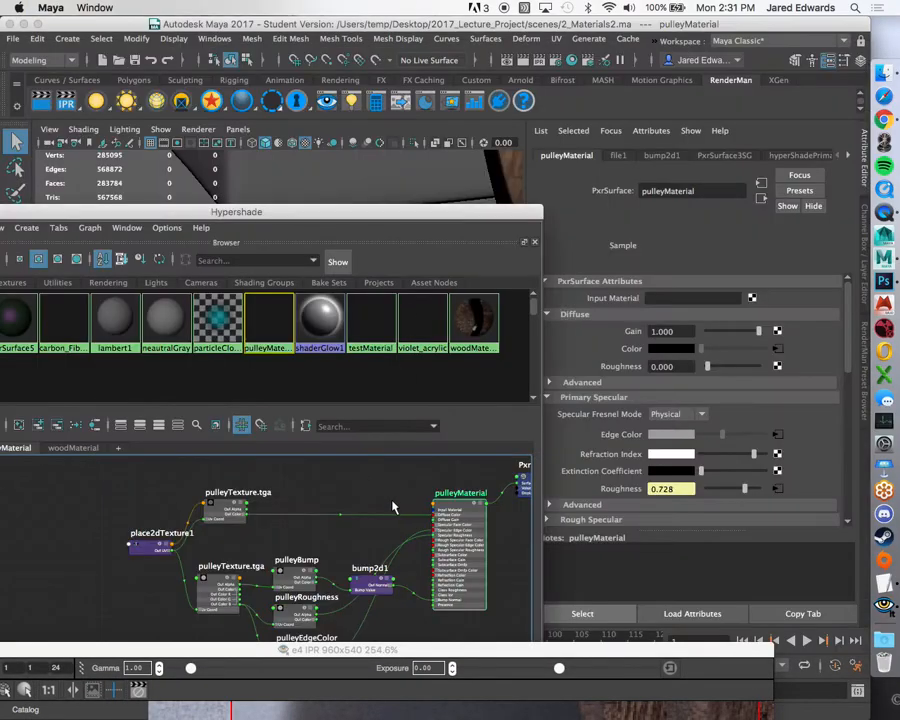
Reposition and enlarge the Hypershade window so the whole pulleyMaterial network fits in its graph.
{"action": "right_click_drag", "start_coordinate": [392, 506], "coordinate": [235, 538], "text": "alt"}
{"action": "middle_click_drag", "start_coordinate": [235, 538], "coordinate": [188, 547], "text": "alt"}
{"action": "right_click_drag", "start_coordinate": [188, 547], "coordinate": [338, 567], "text": "alt"}
{"action": "middle_click_drag", "start_coordinate": [338, 567], "coordinate": [222, 566], "text": "alt"}
{"action": "middle_click_drag", "start_coordinate": [356, 518], "coordinate": [326, 538], "text": "alt"}
{"action": "right_click_drag", "start_coordinate": [326, 538], "coordinate": [340, 567], "text": "alt"}
{"action": "middle_click_drag", "start_coordinate": [340, 567], "coordinate": [323, 575], "text": "alt"}
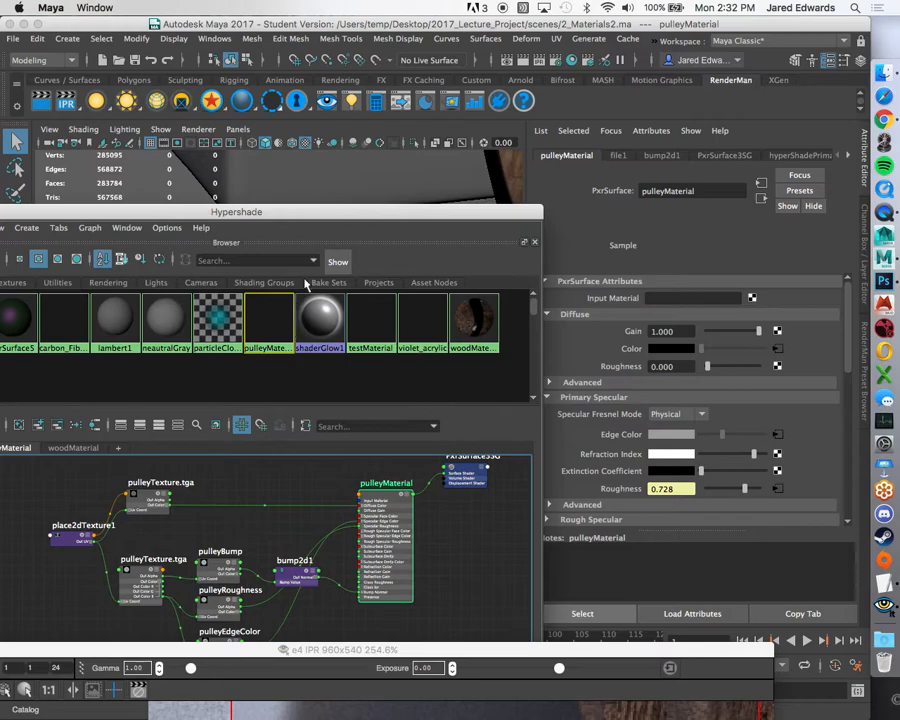
{"action": "left_click_drag", "start_coordinate": [225, 211], "coordinate": [443, 46]}
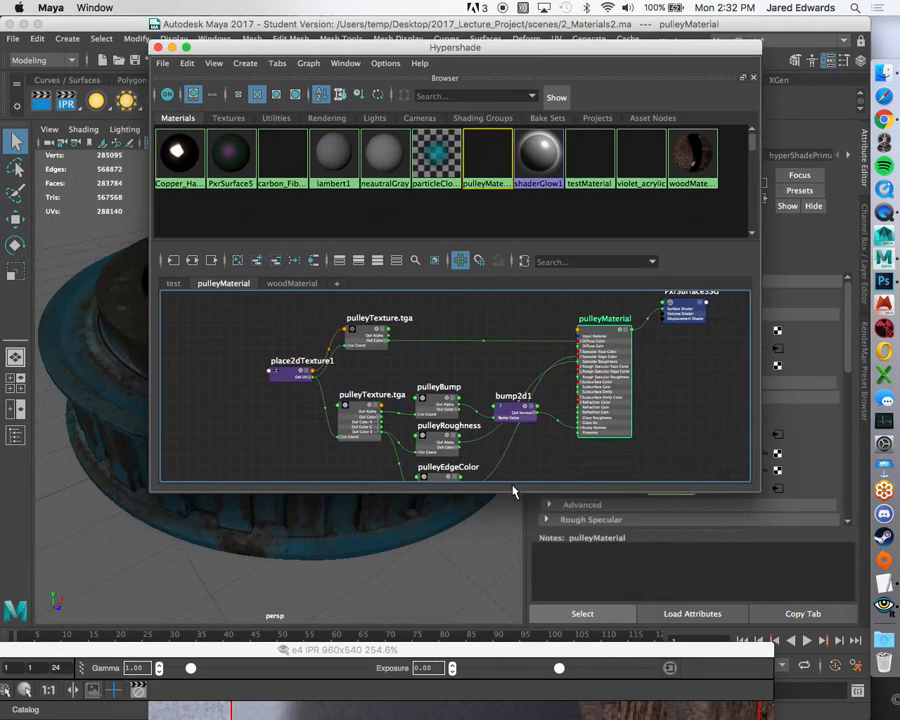
{"action": "left_click_drag", "start_coordinate": [514, 503], "coordinate": [514, 606]}
{"action": "right_click_drag", "start_coordinate": [645, 320], "coordinate": [566, 518], "text": "alt"}
{"action": "middle_click_drag", "start_coordinate": [526, 428], "coordinate": [445, 471], "text": "alt"}
{"action": "right_click_drag", "start_coordinate": [615, 426], "coordinate": [475, 420], "text": "alt"}
{"action": "key", "text": "3"}
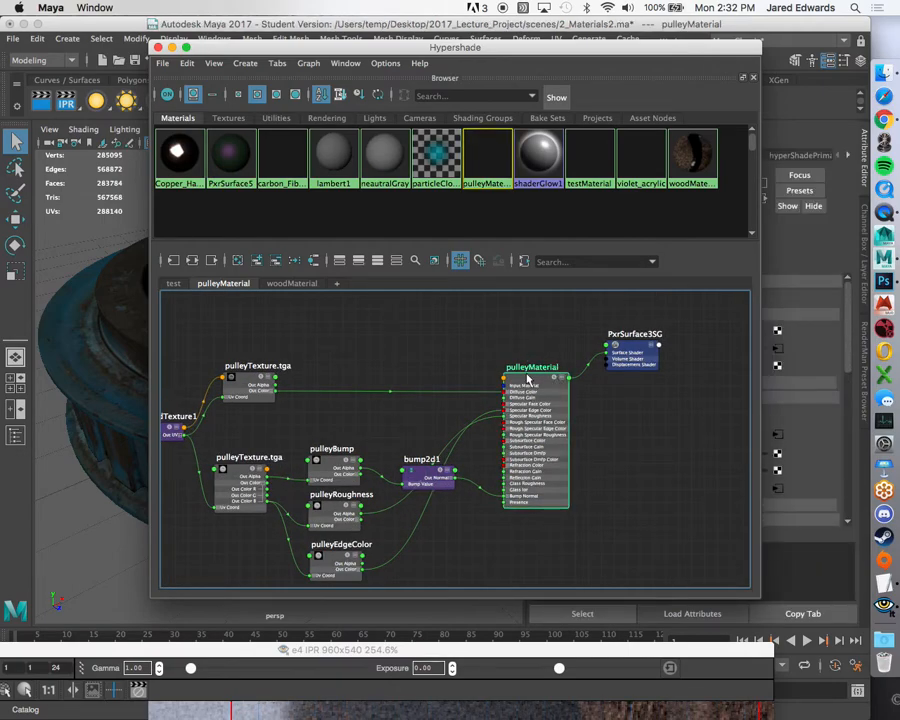
Try to duplicate the complete shading network of pulleyMaterial in the Hypershade.
{"action": "left_click", "coordinate": [187, 64]}
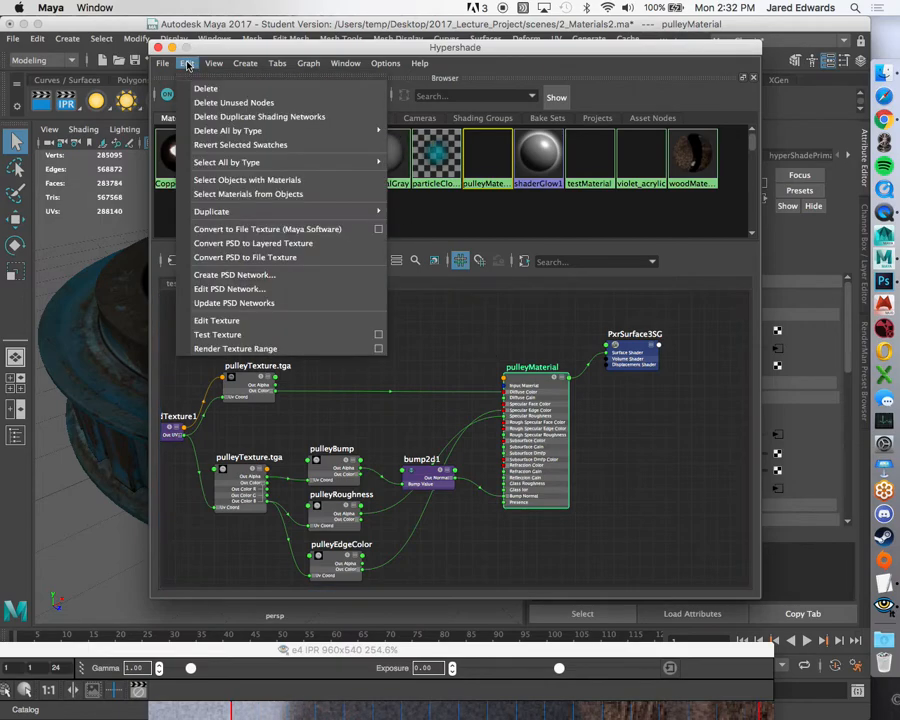
{"action": "mouse_move", "coordinate": [209, 216]}
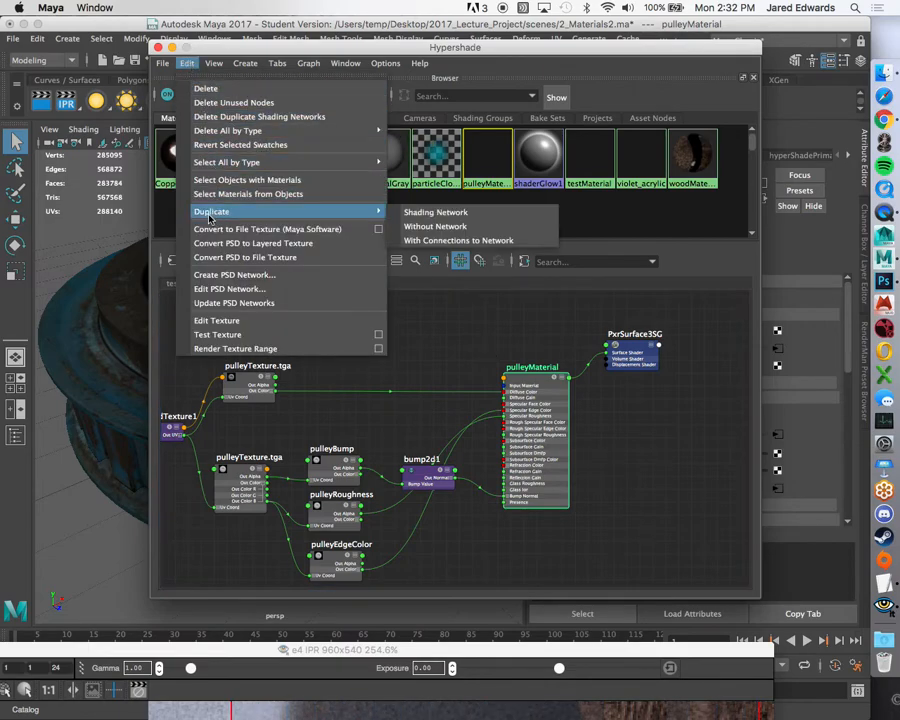
{"action": "left_click", "coordinate": [434, 212]}
{"action": "mouse_move", "coordinate": [527, 377]}
{"action": "left_mouse_down"}
{"action": "mouse_move", "coordinate": [526, 341]}
{"action": "mouse_move", "coordinate": [531, 392]}
{"action": "mouse_move", "coordinate": [536, 356]}
{"action": "left_mouse_up"}
{"action": "left_click_drag", "start_coordinate": [459, 315], "coordinate": [186, 549]}
{"action": "left_click", "coordinate": [368, 345]}
{"action": "left_click", "coordinate": [536, 365]}
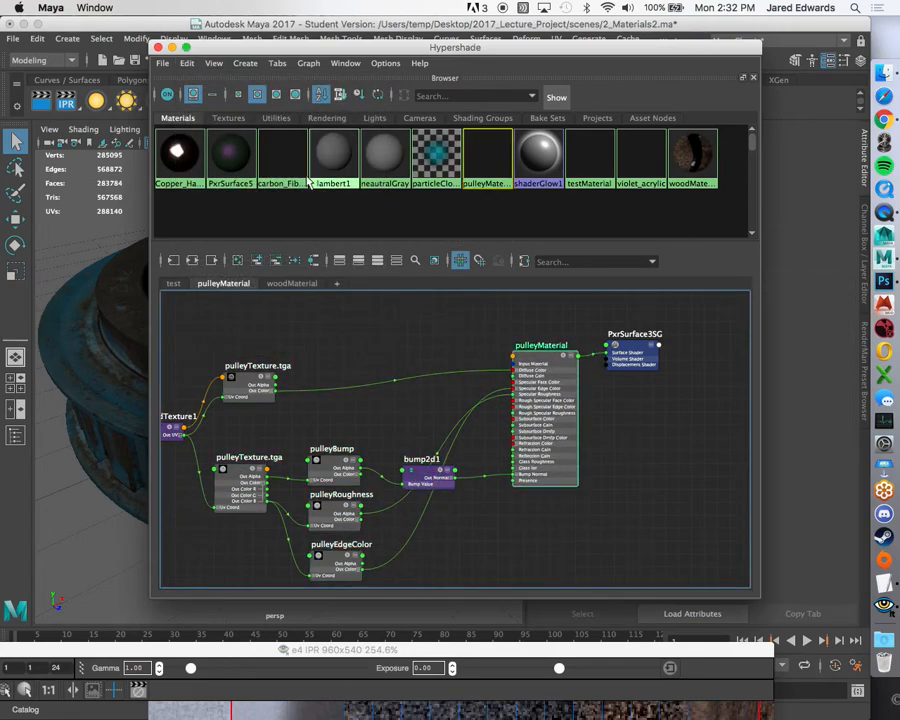
{"action": "left_click", "coordinate": [187, 63]}
{"action": "mouse_move", "coordinate": [228, 211]}
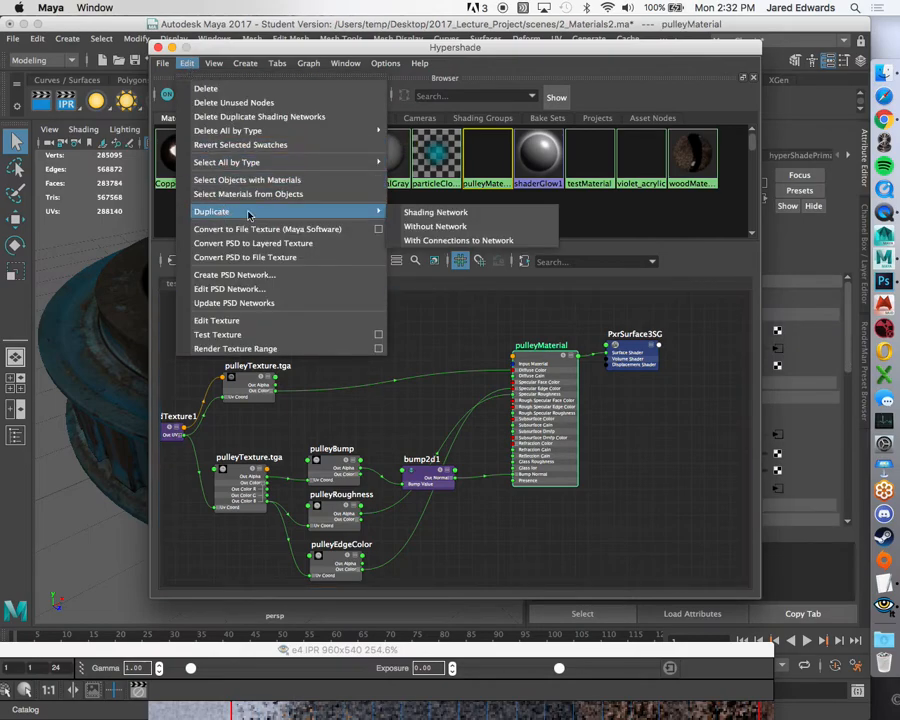
{"action": "left_click", "coordinate": [462, 213]}
{"action": "right_click_drag", "start_coordinate": [570, 403], "coordinate": [486, 390], "text": "alt"}
{"action": "middle_click_drag", "start_coordinate": [486, 390], "coordinate": [382, 389], "text": "alt"}
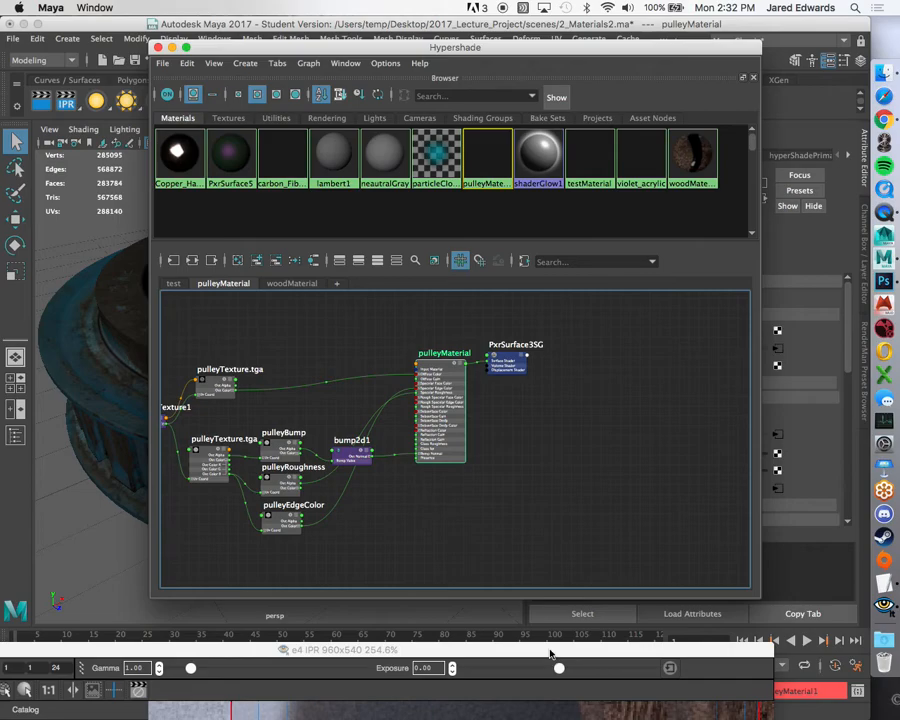
Compare the pulley in the IPR render with the reference image in the 05_VSD_Specular document in Chrome.
{"action": "left_click_drag", "start_coordinate": [549, 654], "coordinate": [622, 477]}
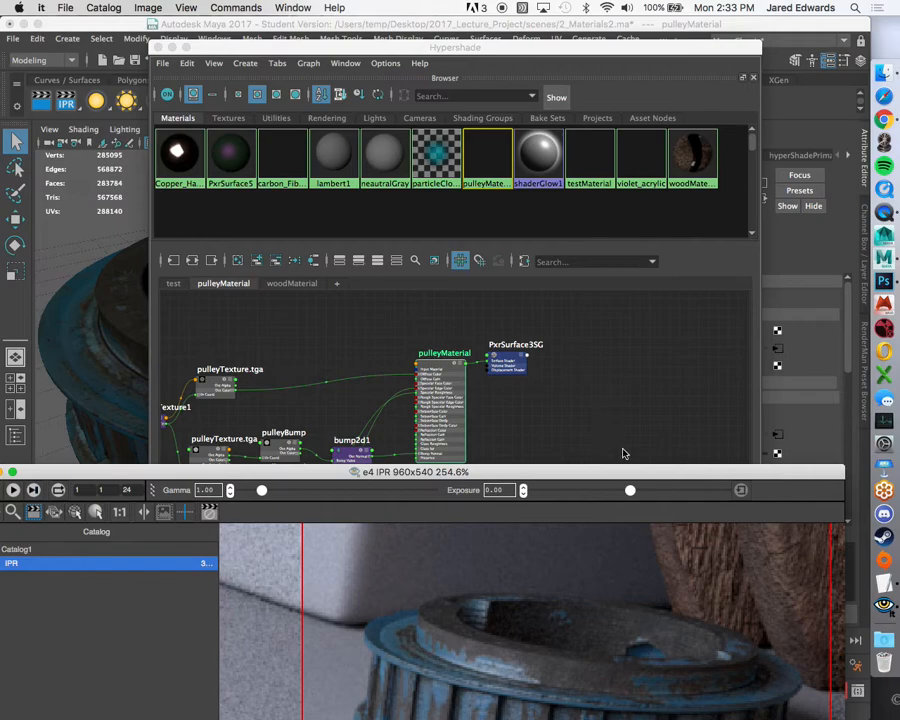
{"action": "left_click_drag", "start_coordinate": [623, 475], "coordinate": [612, 517]}
{"action": "left_click", "coordinate": [884, 121]}
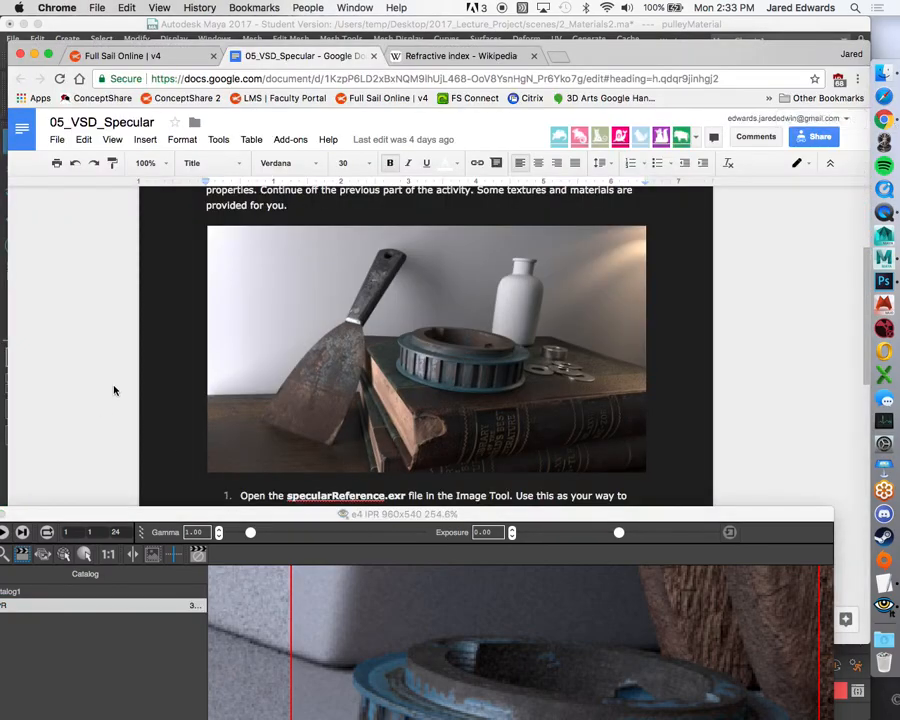
{"action": "scroll", "coordinate": [140, 378], "scroll_direction": "down", "scroll_amount": 3}
{"action": "scroll", "coordinate": [180, 385], "scroll_direction": "up", "scroll_amount": 5}
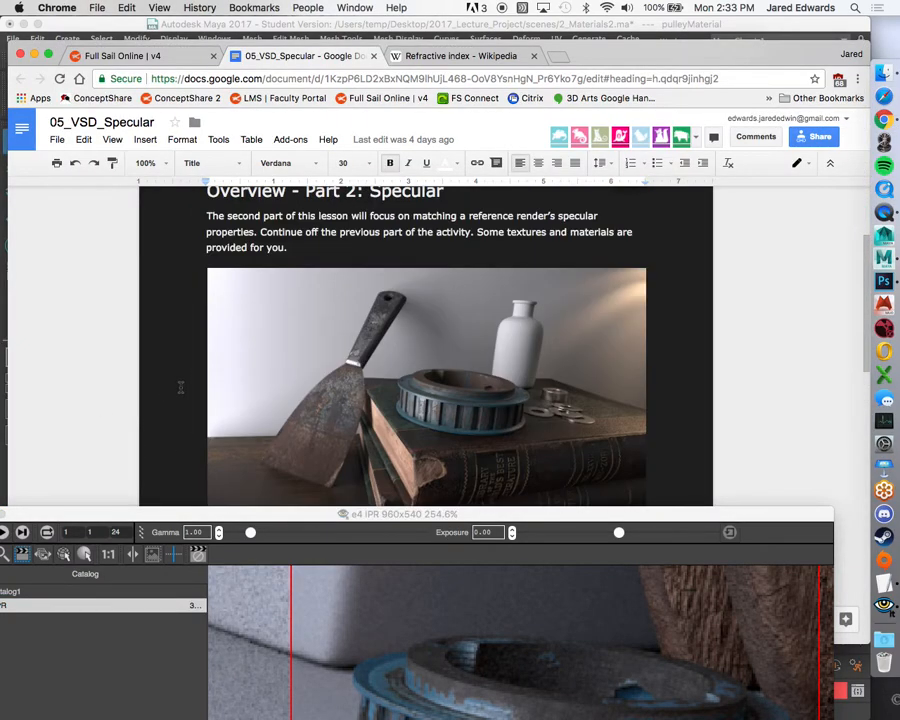
{"action": "scroll", "coordinate": [180, 385], "scroll_direction": "down", "scroll_amount": 1}
{"action": "scroll", "coordinate": [188, 415], "scroll_direction": "down", "scroll_amount": 1}
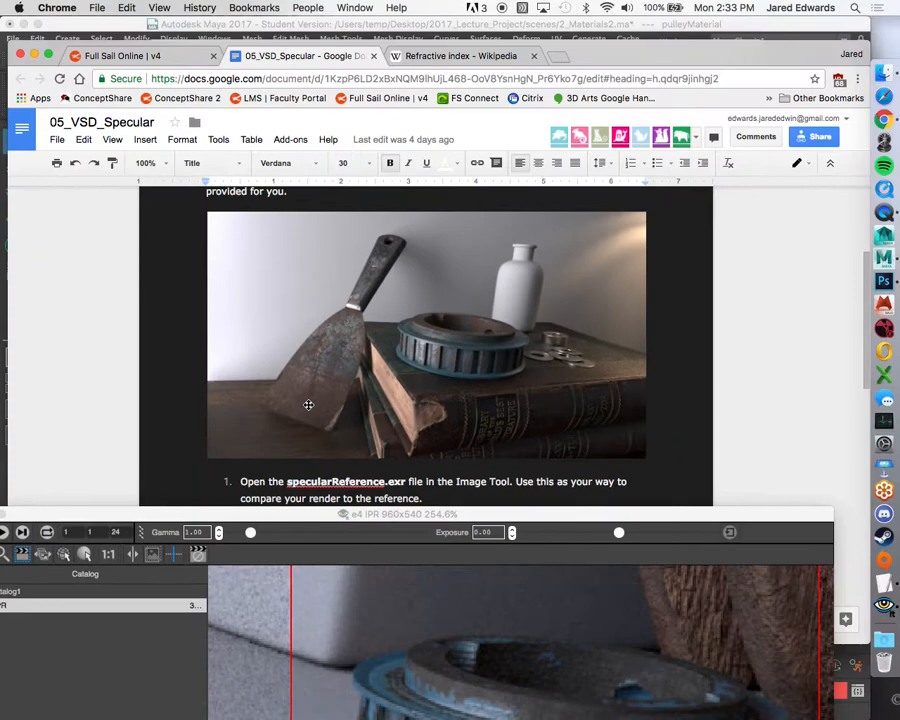
{"action": "scroll", "coordinate": [320, 378], "scroll_direction": "down", "scroll_amount": 4}
{"action": "scroll", "coordinate": [320, 378], "scroll_direction": "up", "scroll_amount": 4}
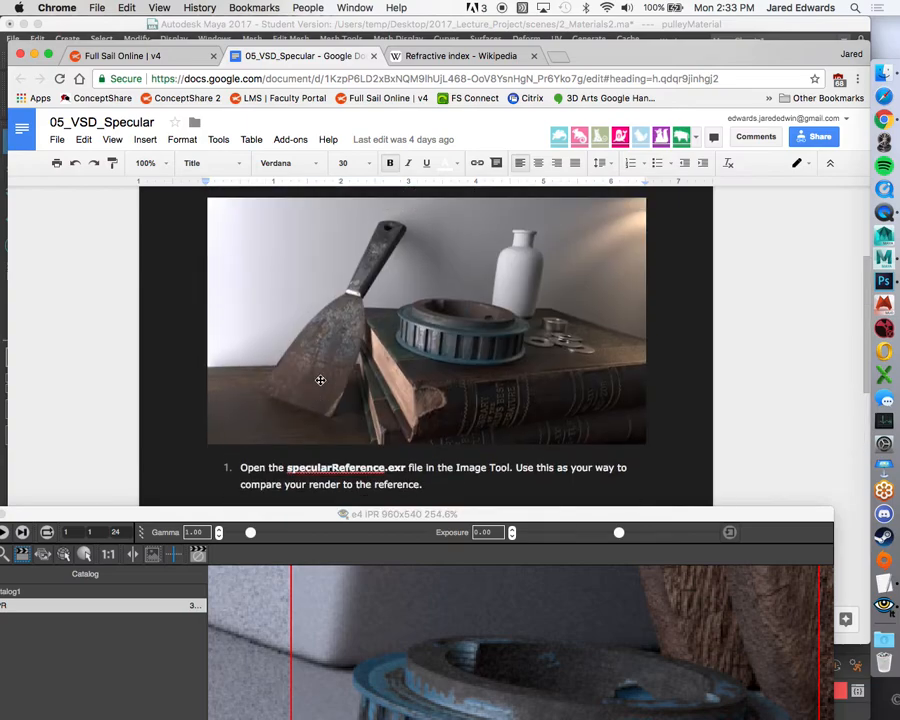
{"action": "scroll", "coordinate": [320, 380], "scroll_direction": "up", "scroll_amount": 1}
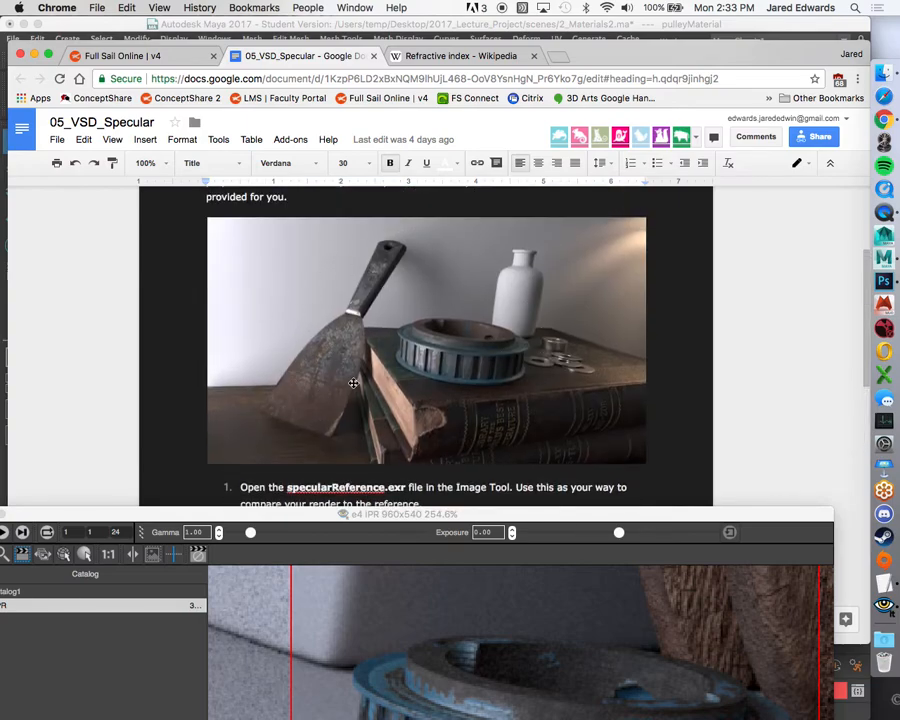
{"action": "key", "text": "super+h"}
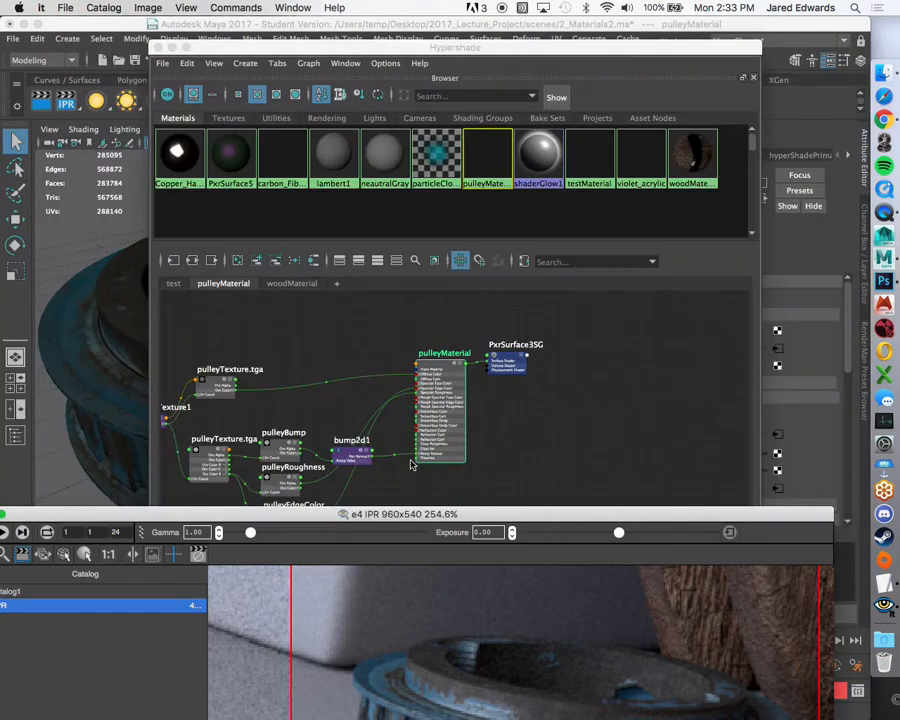
Examine the IPR render around the pulley and the texture connections of the pulleyMaterial network.
{"action": "left_click_drag", "start_coordinate": [458, 514], "coordinate": [499, 70]}
{"action": "scroll", "coordinate": [500, 248], "scroll_direction": "down", "scroll_amount": 4}
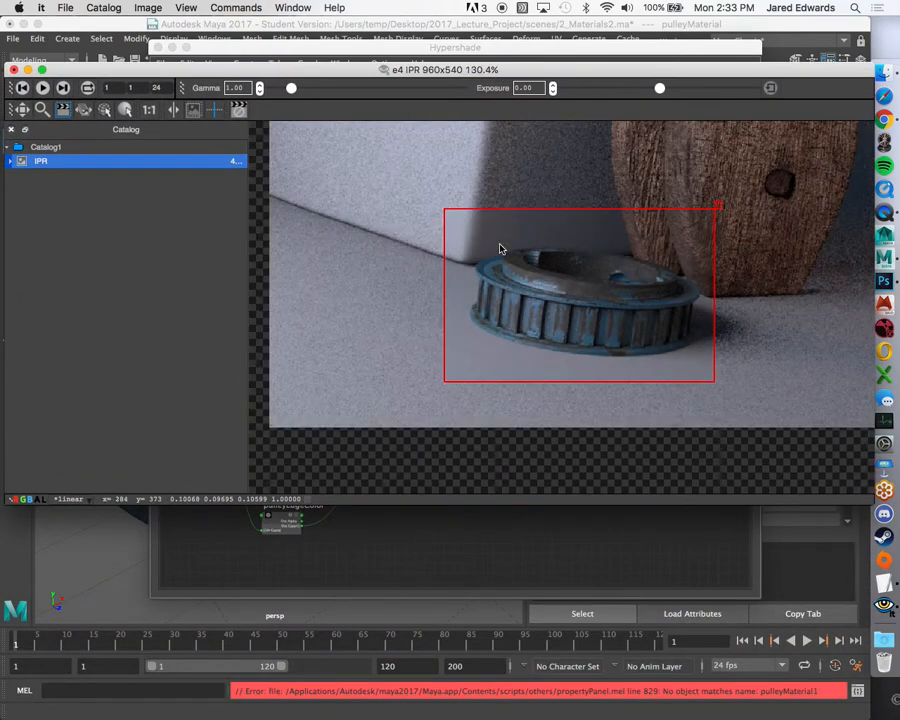
{"action": "mouse_move", "coordinate": [500, 247]}
{"action": "middle_mouse_down", "text": "alt"}
{"action": "mouse_move", "coordinate": [450, 303]}
{"action": "mouse_move", "coordinate": [490, 249]}
{"action": "middle_mouse_up", "text": "alt"}
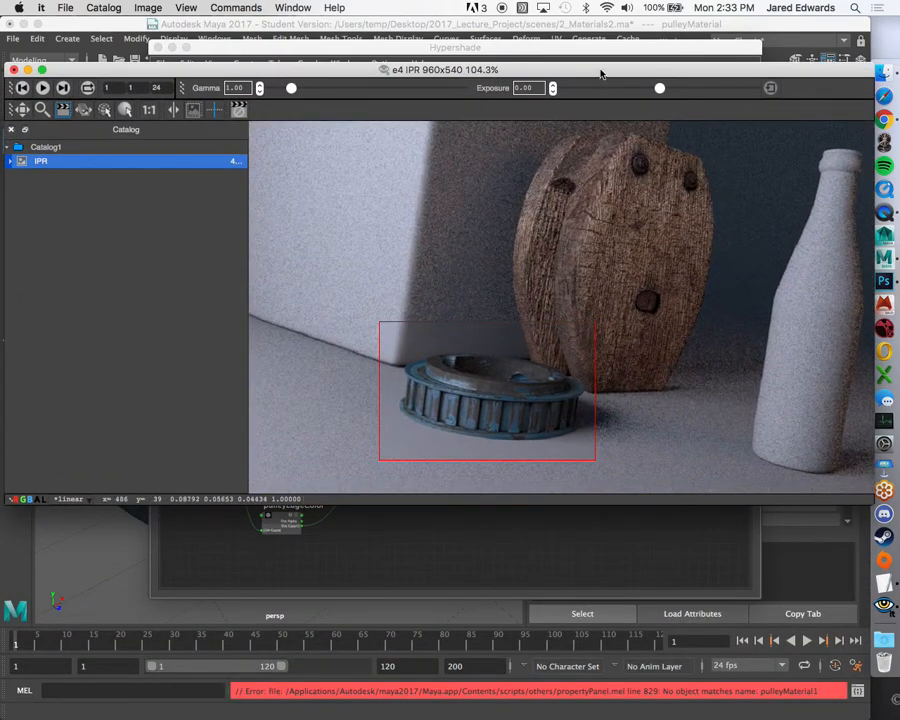
{"action": "left_click_drag", "start_coordinate": [601, 73], "coordinate": [565, 570]}
{"action": "middle_click_drag", "start_coordinate": [446, 380], "coordinate": [603, 369], "text": "alt"}
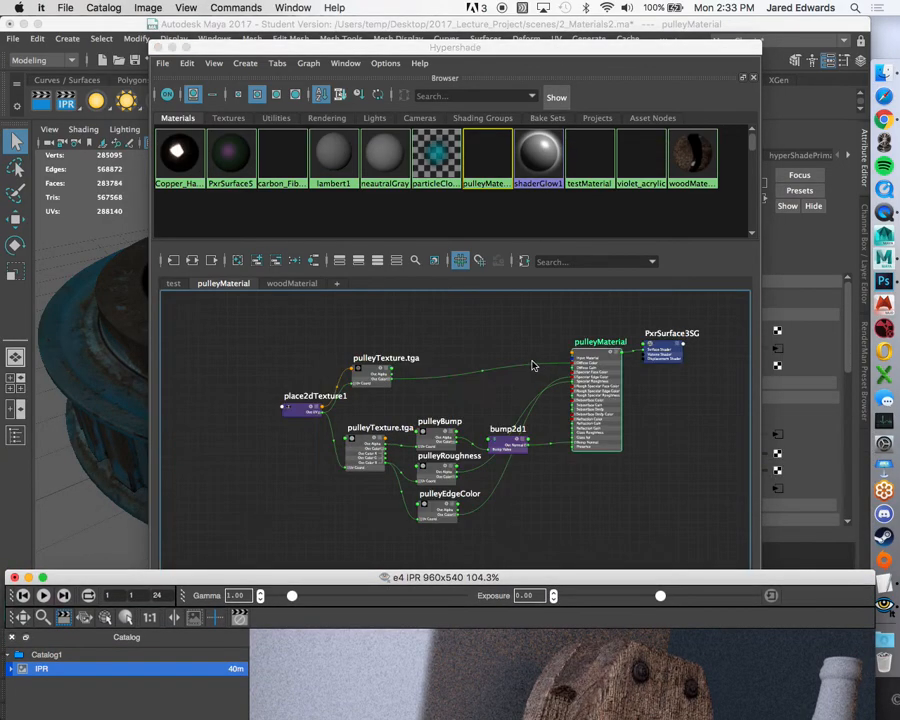
{"action": "left_click", "coordinate": [519, 58]}
{"action": "right_click_drag", "start_coordinate": [447, 397], "coordinate": [503, 408], "text": "alt"}
{"action": "middle_click_drag", "start_coordinate": [503, 408], "coordinate": [477, 398], "text": "alt"}
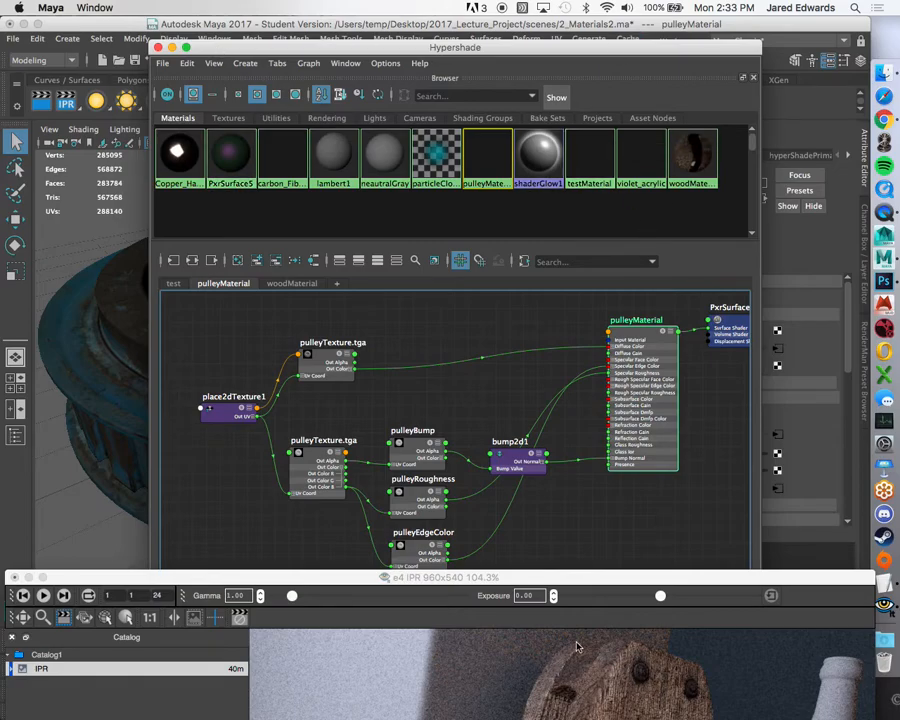
Enlarge the IPR render window and frame the entire rendered image in it.
{"action": "left_click_drag", "start_coordinate": [300, 578], "coordinate": [345, 140]}
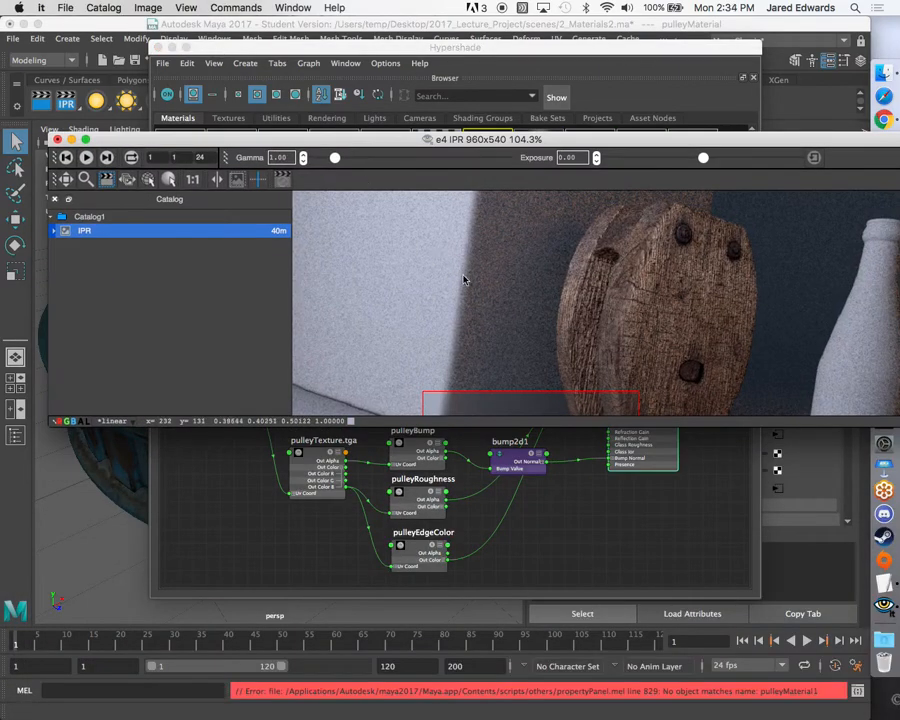
{"action": "scroll", "coordinate": [548, 331], "scroll_direction": "down", "scroll_amount": 2}
{"action": "scroll", "coordinate": [529, 285], "scroll_direction": "down", "scroll_amount": 3}
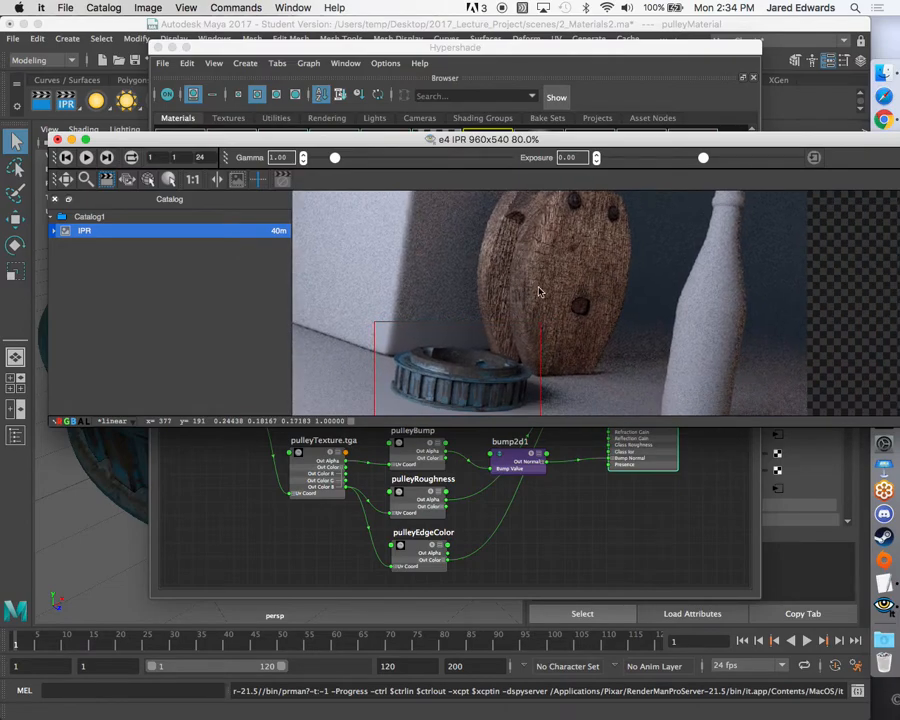
{"action": "left_click_drag", "start_coordinate": [606, 139], "coordinate": [576, 126]}
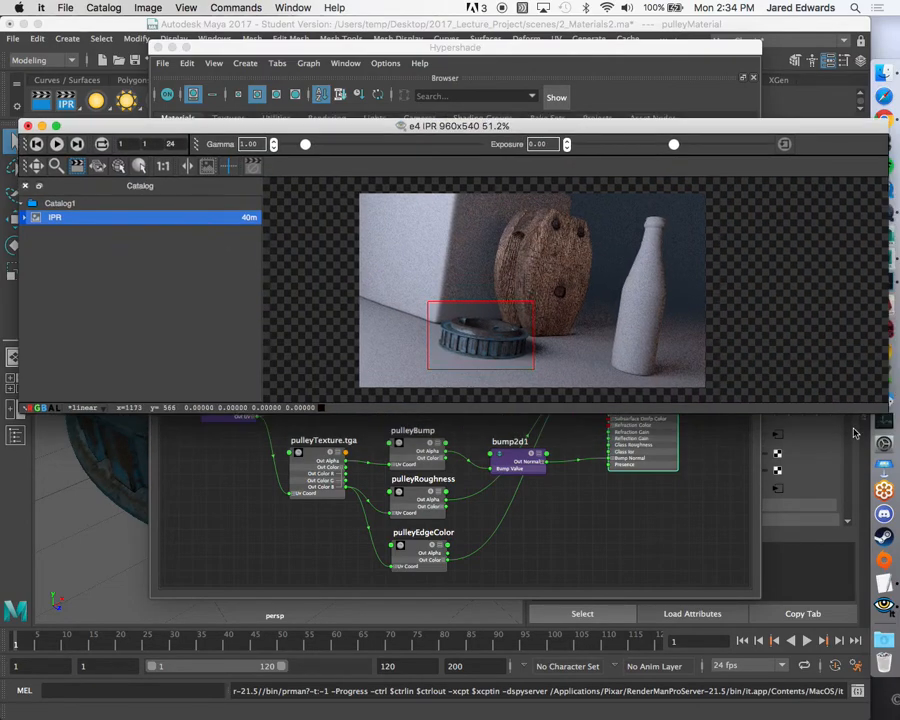
{"action": "left_click_drag", "start_coordinate": [885, 410], "coordinate": [865, 605]}
{"action": "scroll", "coordinate": [556, 412], "scroll_direction": "up", "scroll_amount": 4}
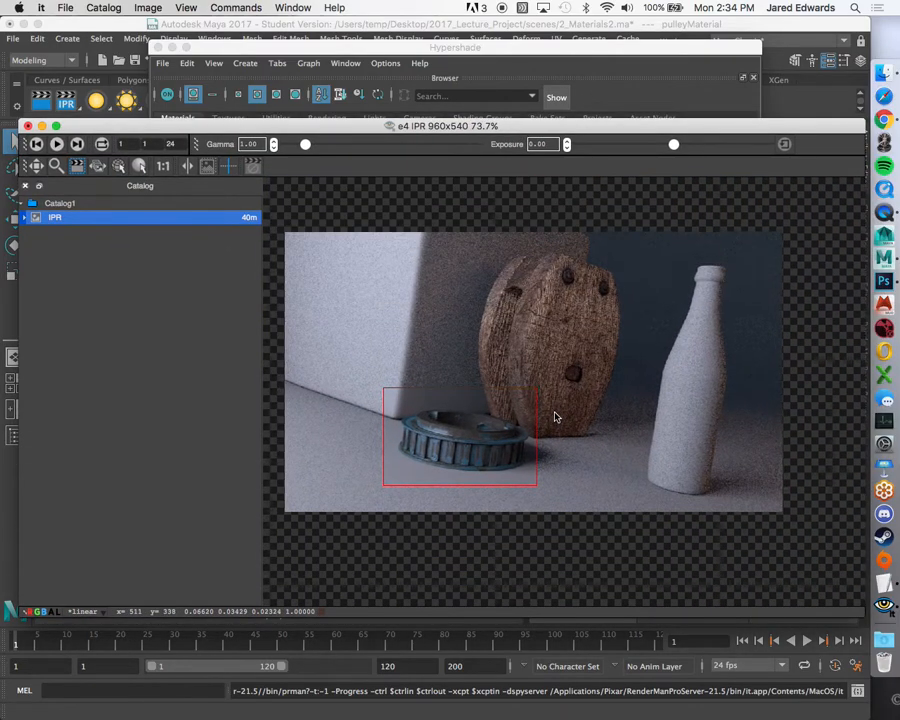
{"action": "middle_click_drag", "start_coordinate": [556, 408], "coordinate": [579, 402]}
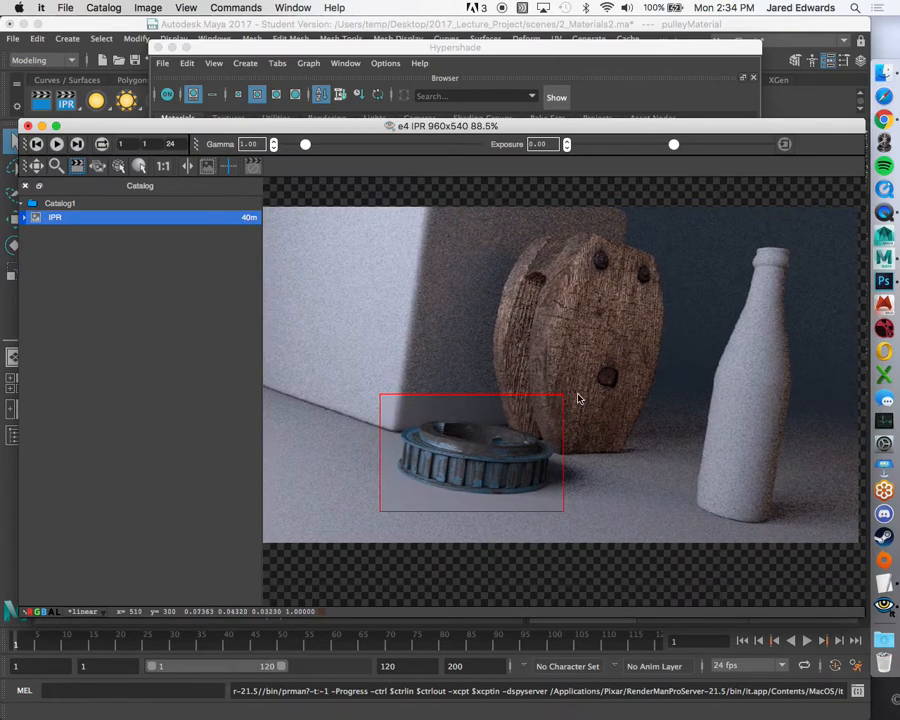
Open the Render Settings and arrange the window beside the Hypershade, above the IPR render.
{"action": "left_click_drag", "start_coordinate": [561, 132], "coordinate": [557, 257]}
{"action": "left_click_drag", "start_coordinate": [580, 53], "coordinate": [423, 82]}
{"action": "left_click", "coordinate": [556, 62]}
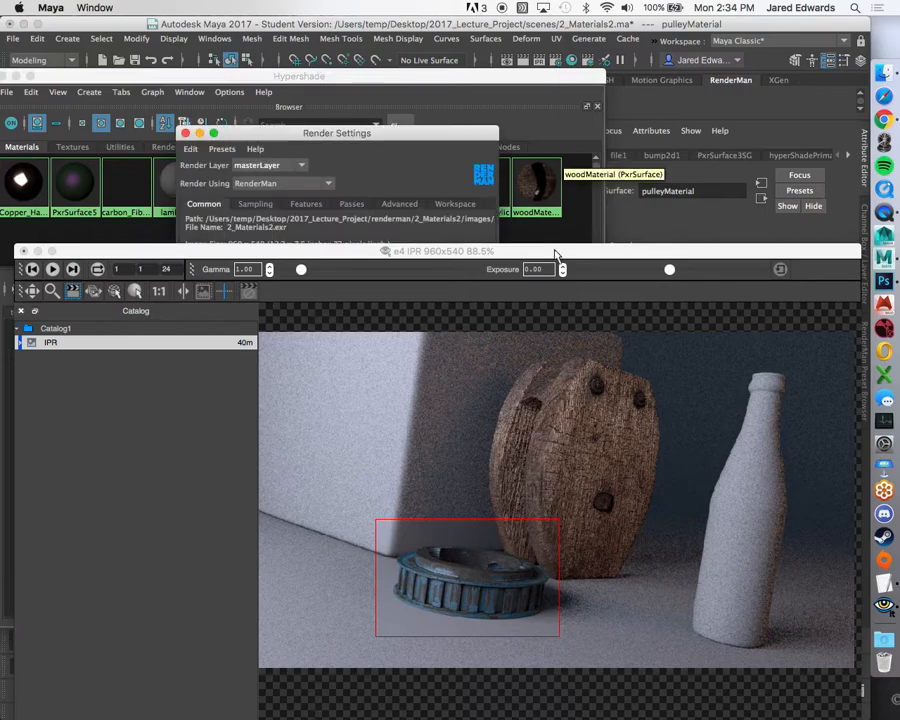
{"action": "left_click_drag", "start_coordinate": [440, 132], "coordinate": [750, 60]}
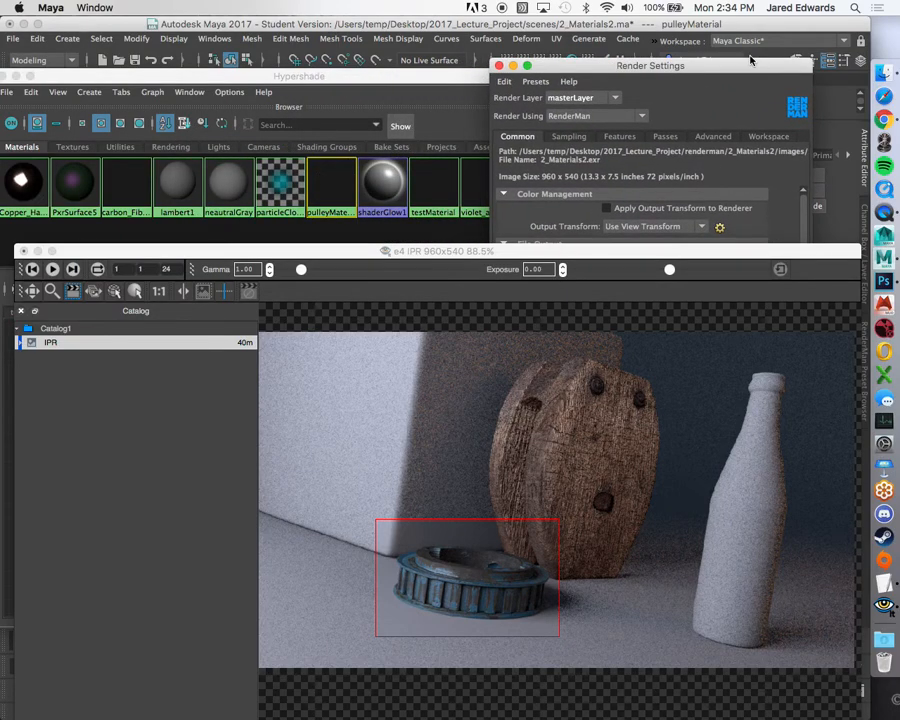
{"action": "left_click_drag", "start_coordinate": [689, 266], "coordinate": [655, 463]}
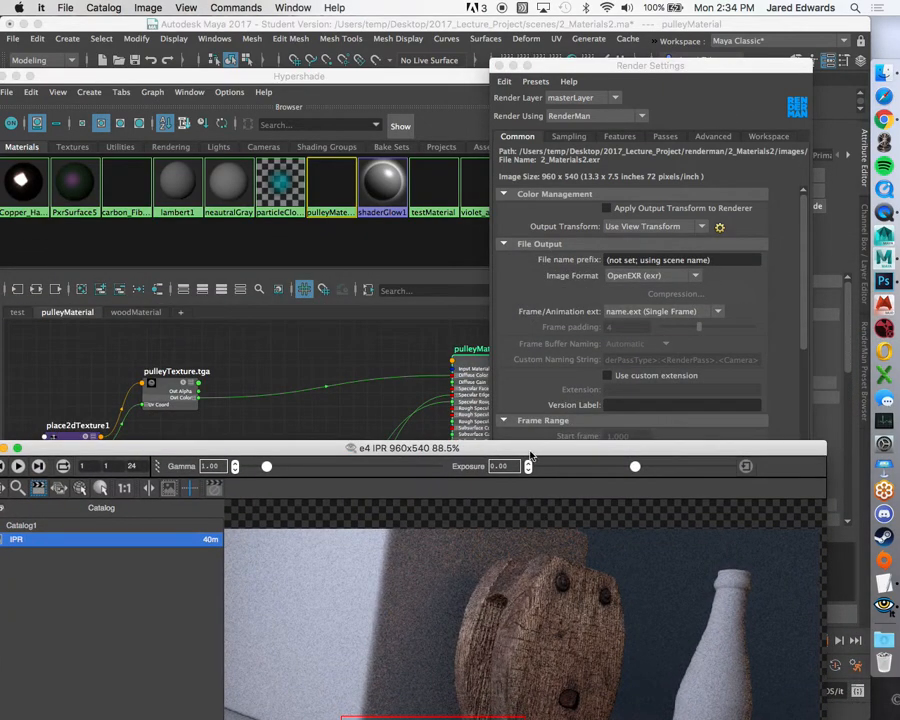
{"action": "left_click_drag", "start_coordinate": [530, 452], "coordinate": [571, 287]}
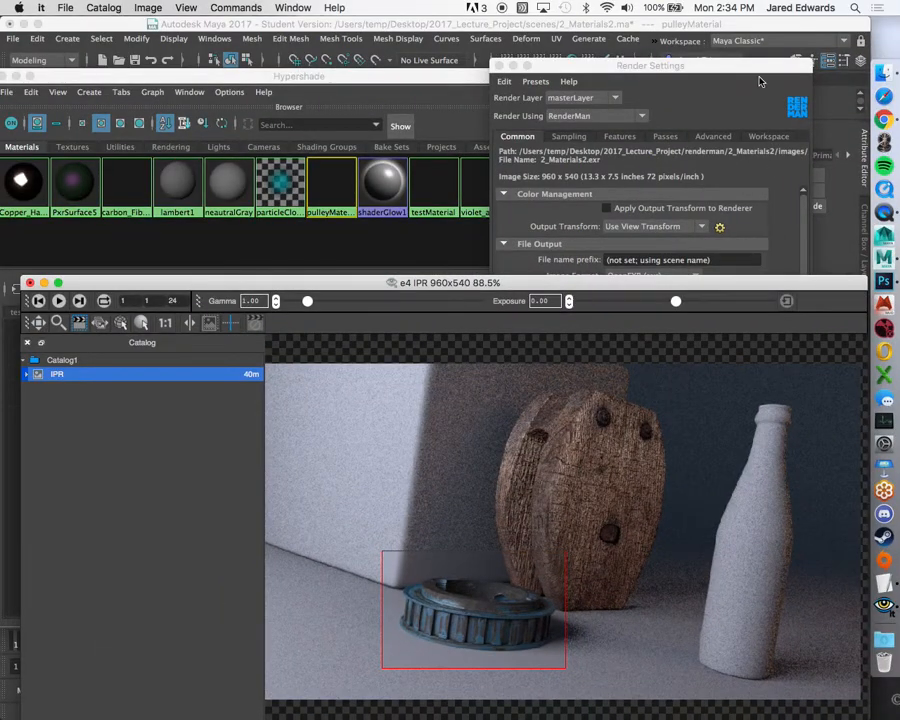
Show the IPR Samples in the Sampling render settings and examine their Max Samples value.
{"action": "left_click", "coordinate": [757, 77]}
{"action": "left_click", "coordinate": [698, 285]}
{"action": "left_click_drag", "start_coordinate": [698, 286], "coordinate": [666, 470]}
{"action": "left_click", "coordinate": [566, 137]}
{"action": "left_click", "coordinate": [523, 279]}
{"action": "double_click", "coordinate": [587, 302]}
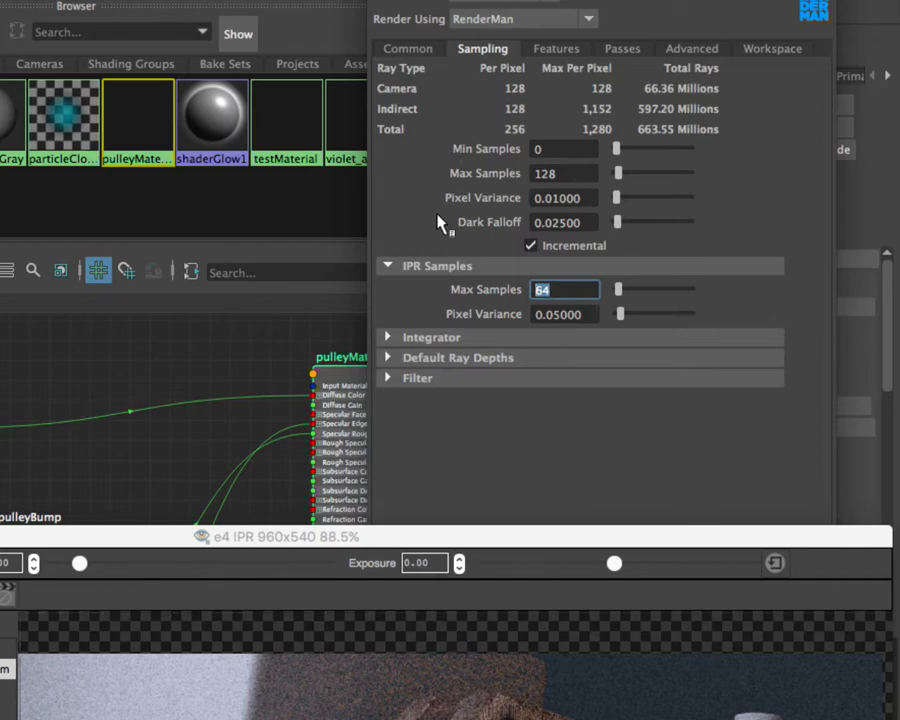
{"action": "mouse_move", "coordinate": [440, 222]}
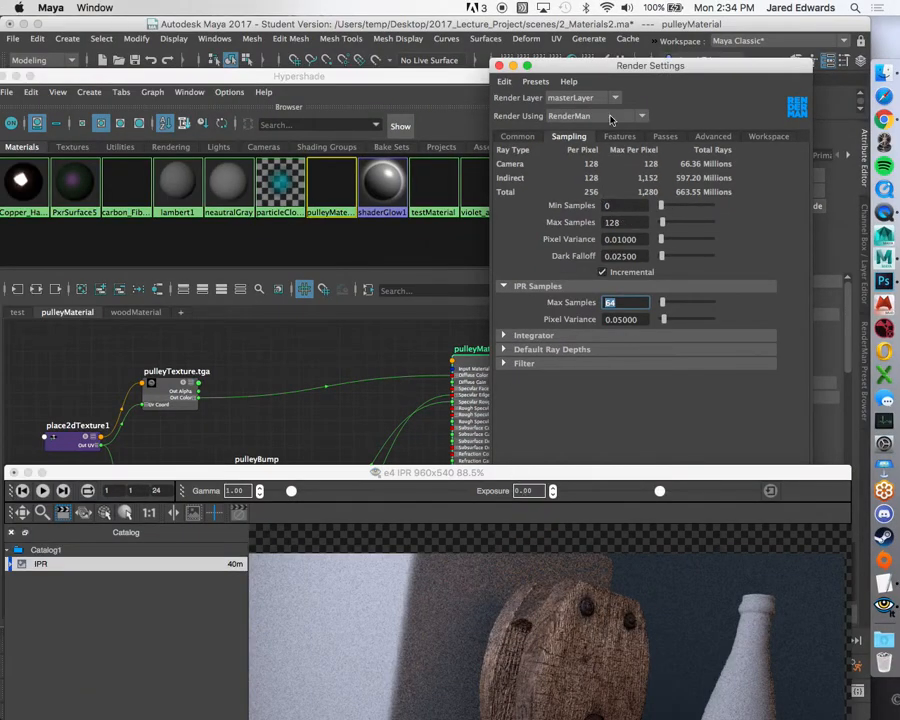
Move the Hypershade down out of the way and look through the render camera in the Maya viewport.
{"action": "left_click_drag", "start_coordinate": [443, 74], "coordinate": [520, 452]}
{"action": "left_click", "coordinate": [320, 27]}
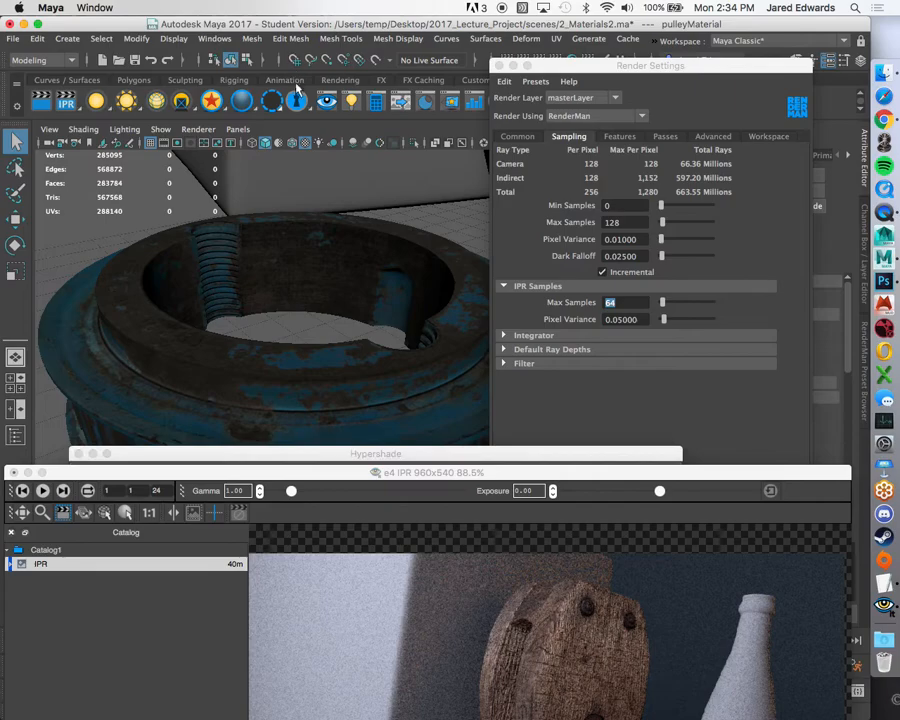
{"action": "left_click", "coordinate": [238, 129]}
{"action": "mouse_move", "coordinate": [300, 142]}
{"action": "left_click", "coordinate": [402, 215]}
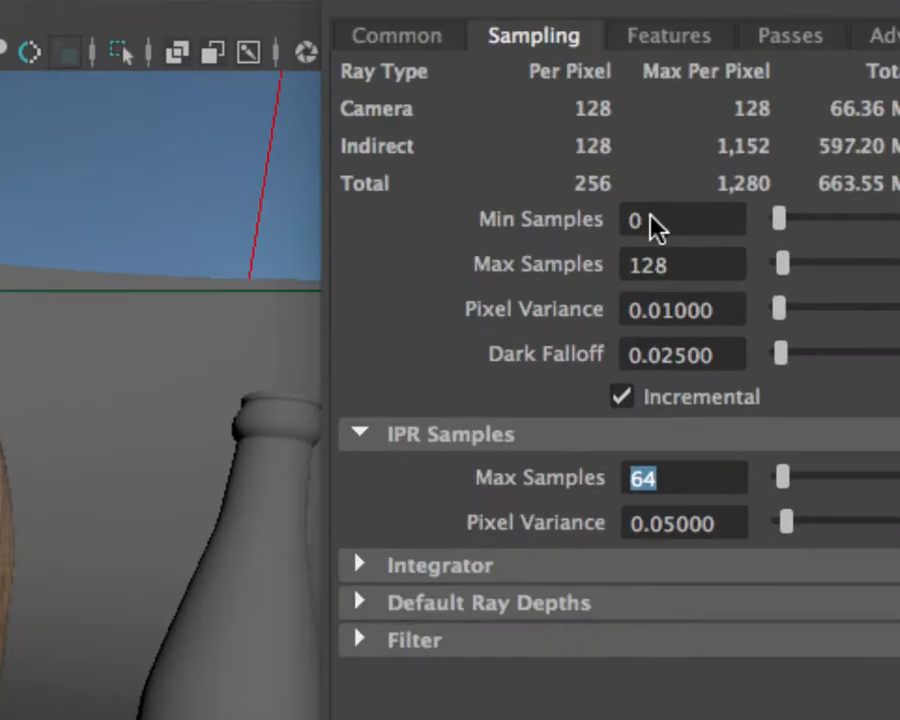
Examine the final-render Max Samples value in the Sampling settings, and close the Render Settings.
{"action": "left_click_drag", "start_coordinate": [624, 222], "coordinate": [561, 219]}
{"action": "mouse_move", "coordinate": [488, 270]}
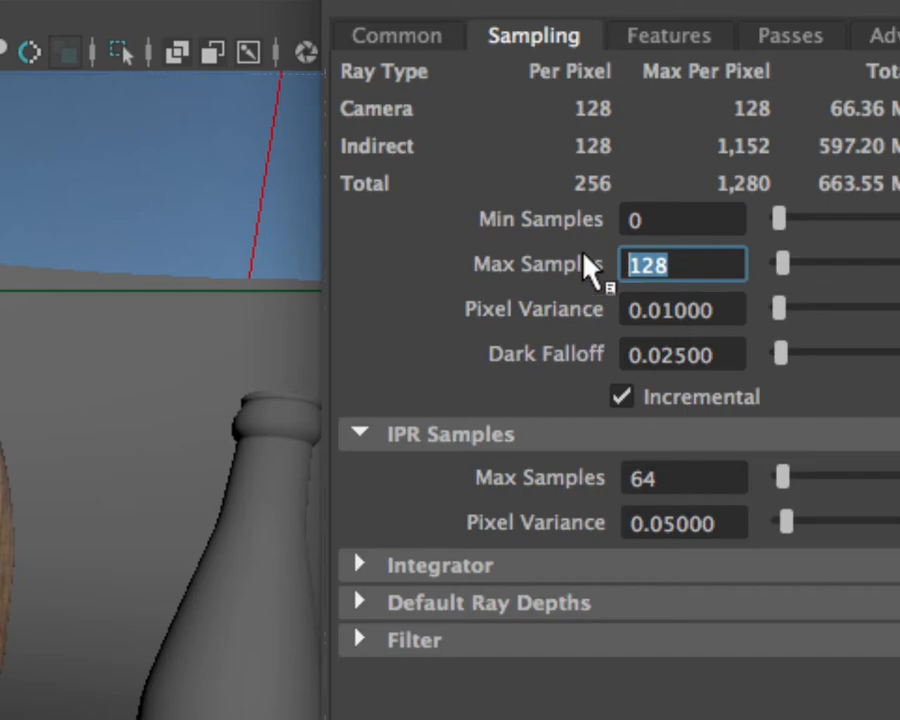
{"action": "mouse_move", "coordinate": [597, 303]}
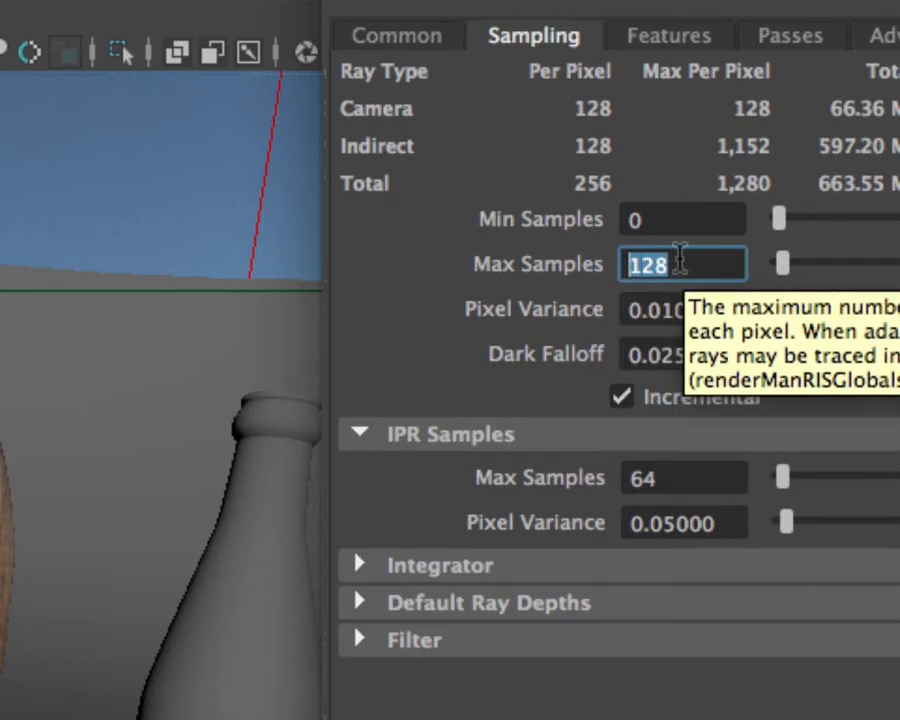
{"action": "mouse_move", "coordinate": [565, 262]}
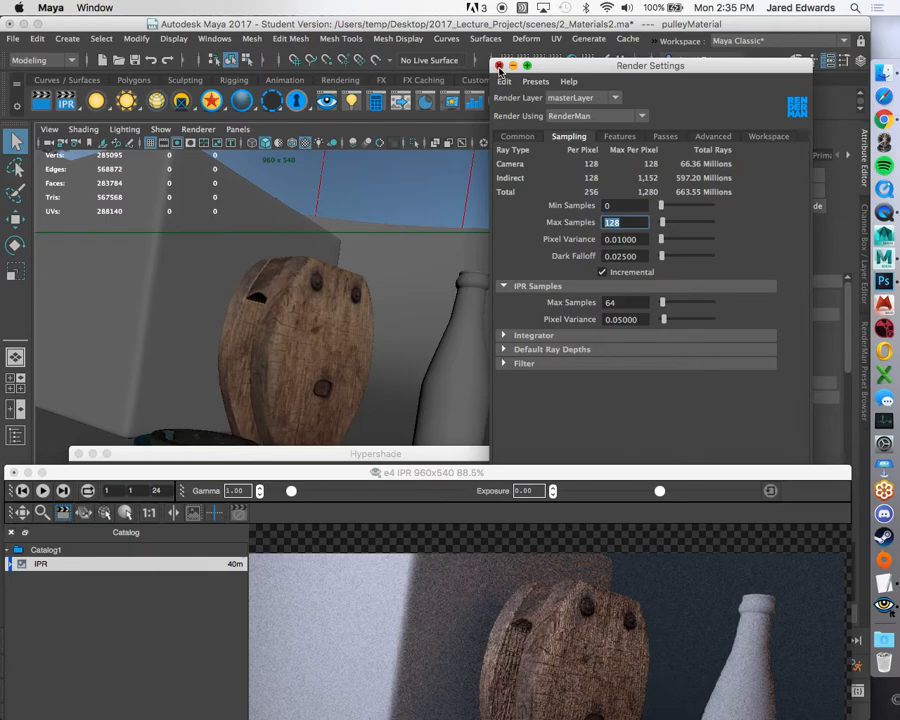
{"action": "left_click", "coordinate": [499, 66]}
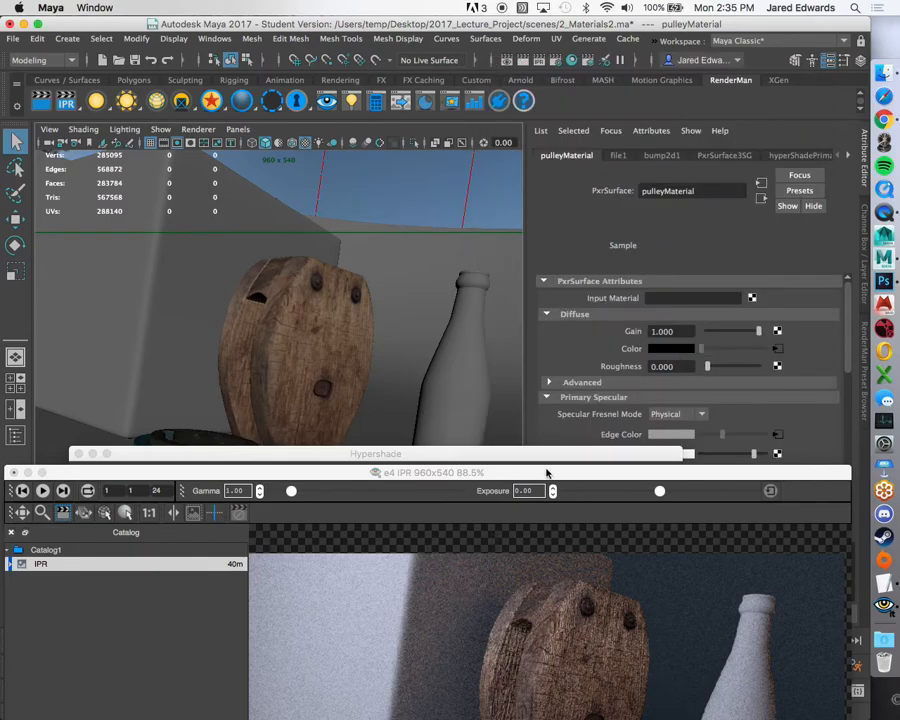
Bring up the full IPR render window and inspect the catalog's IPR image for its sampling and render-time details.
{"action": "double_click", "coordinate": [546, 472]}
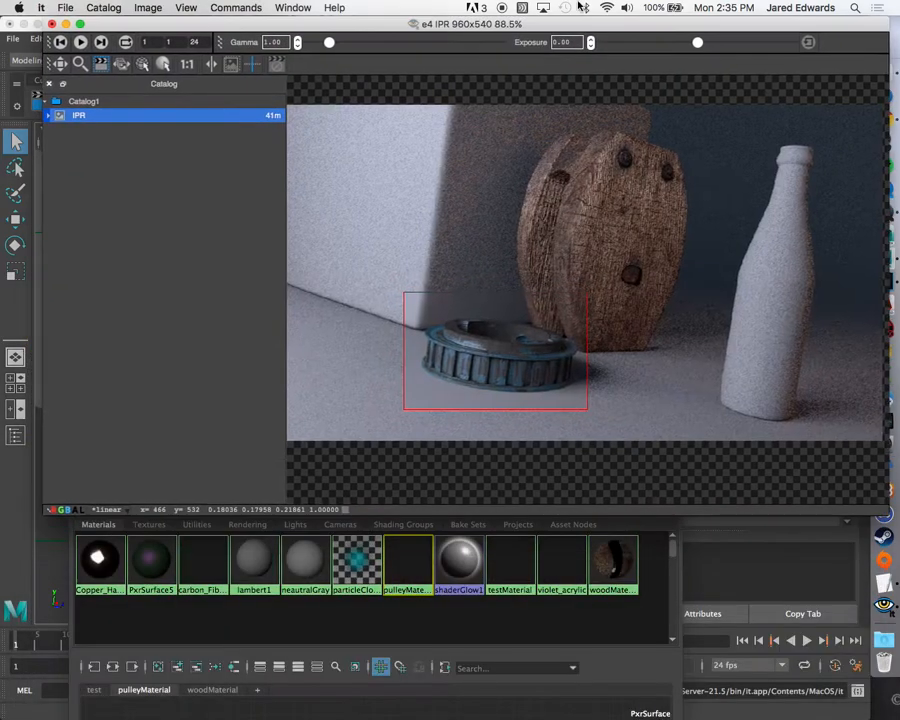
{"action": "left_click", "coordinate": [64, 7]}
{"action": "left_click", "coordinate": [128, 198]}
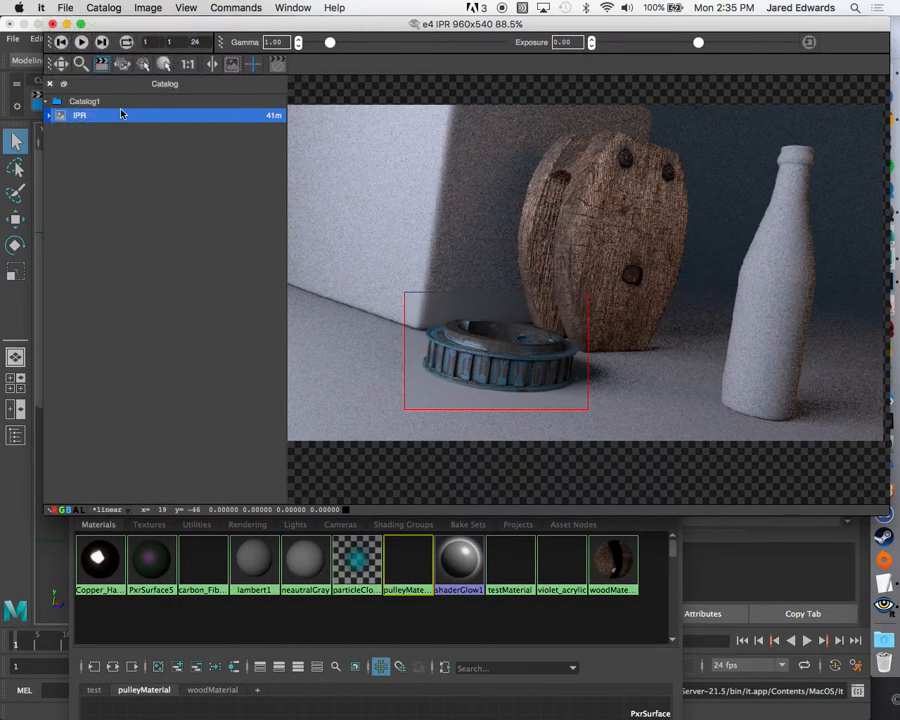
{"action": "mouse_move", "coordinate": [130, 120]}
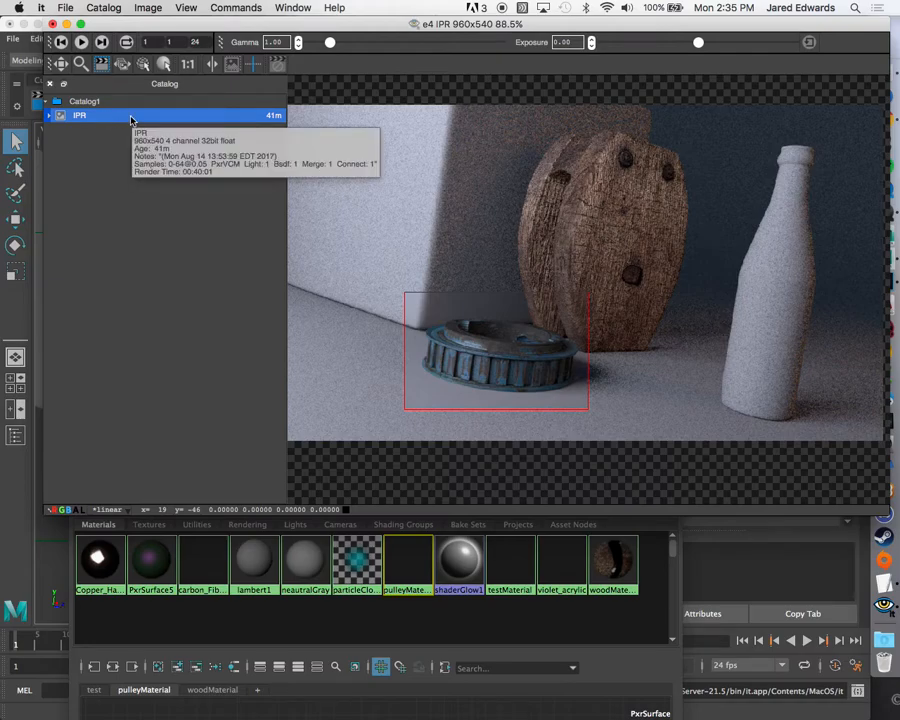
Try to export the IPR image to the Desktop as an OpenExr Half file.
{"action": "left_click", "coordinate": [100, 7]}
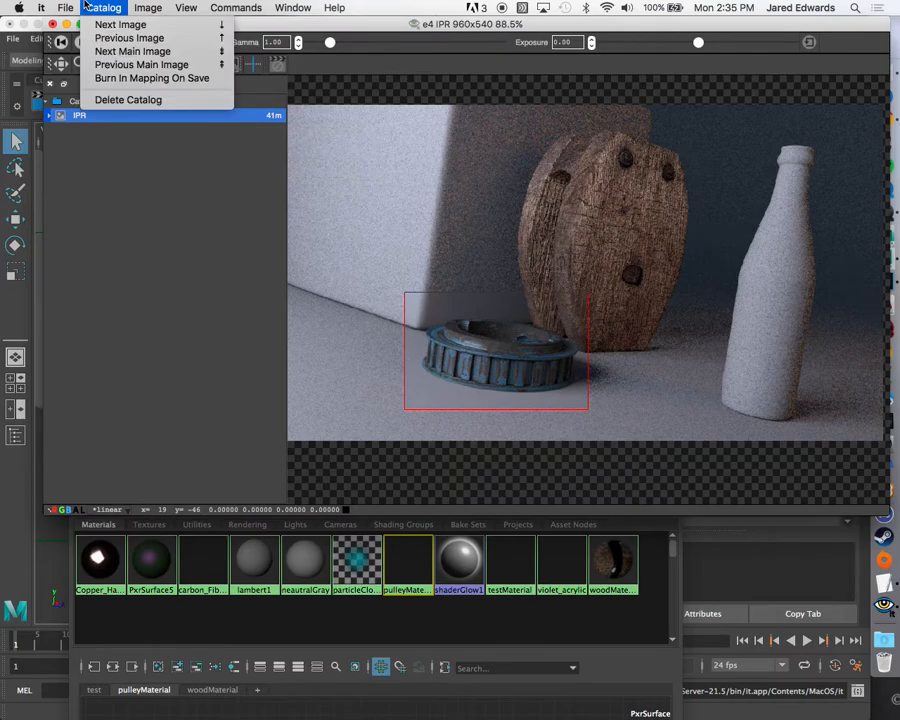
{"action": "left_click", "coordinate": [80, 51]}
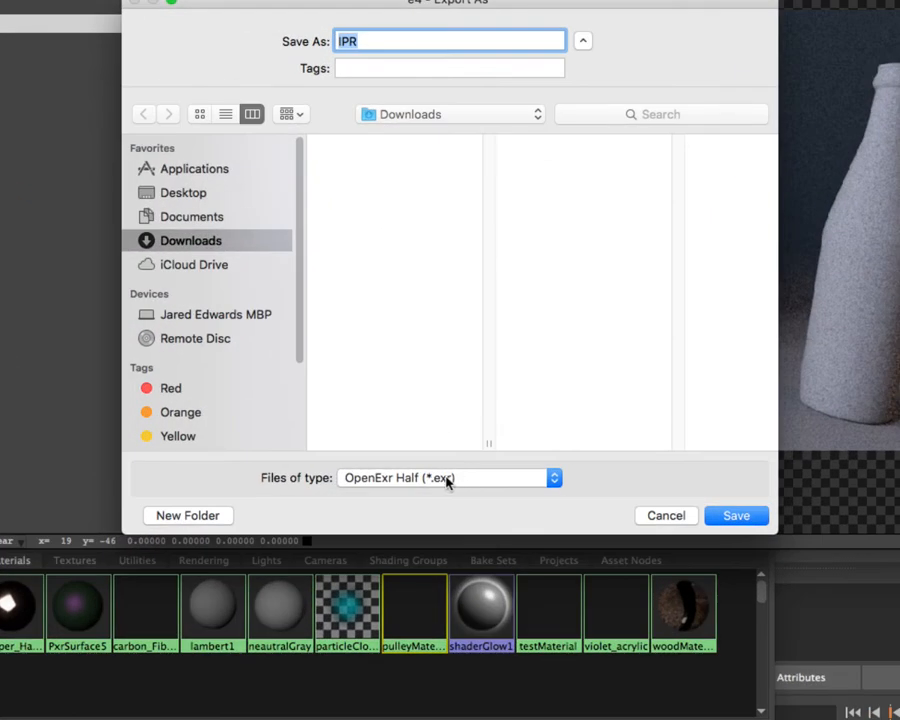
{"action": "left_click", "coordinate": [217, 212]}
{"action": "left_click", "coordinate": [216, 197]}
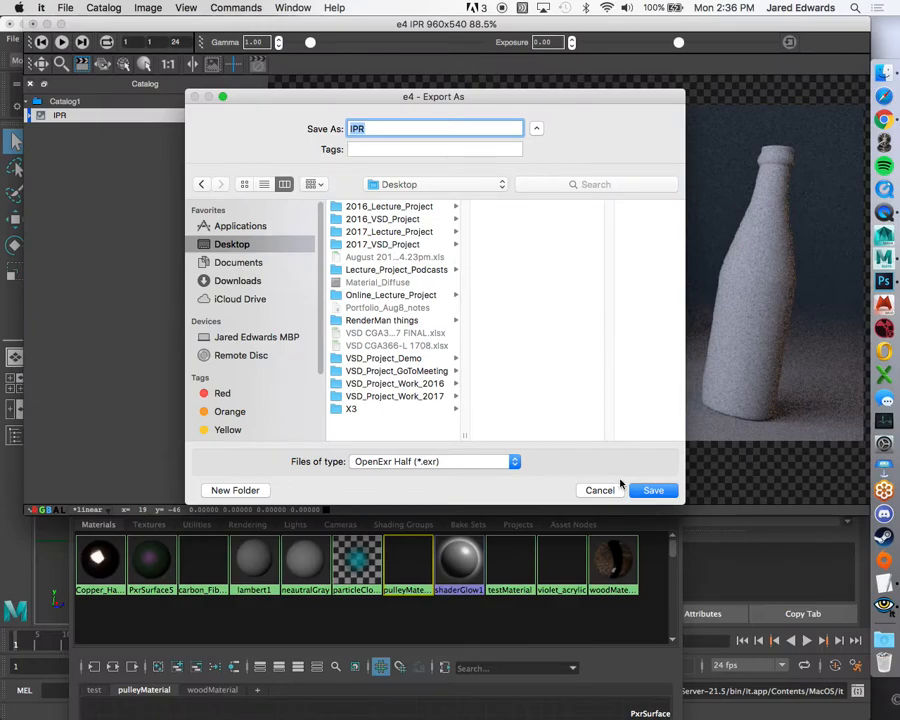
{"action": "left_click", "coordinate": [681, 517]}
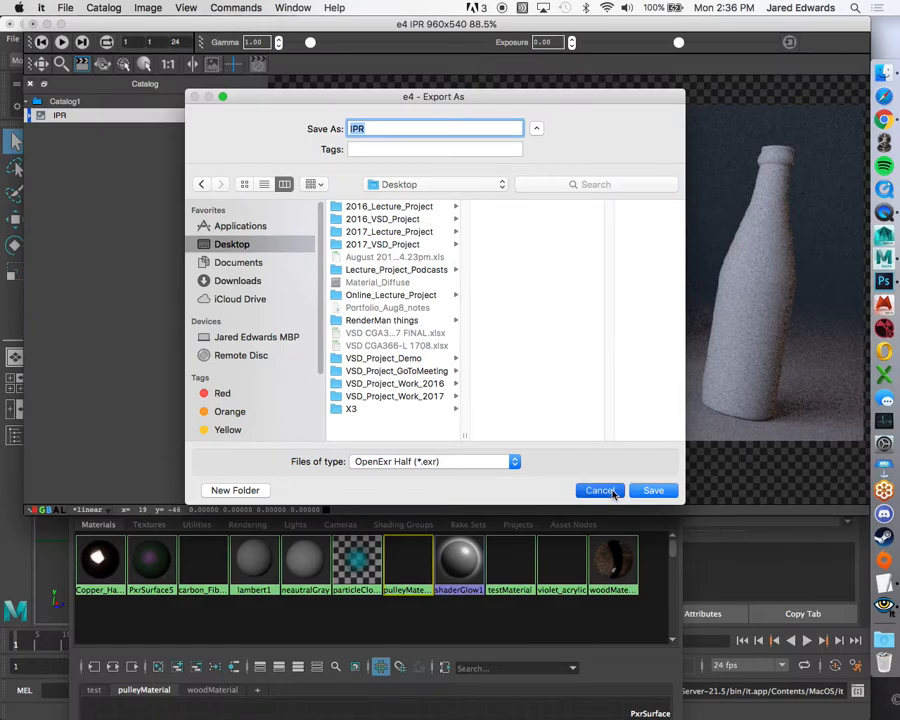
Move the IPR render window down to uncover the Maya viewport and the pulleyMaterial attributes.
{"action": "left_click_drag", "start_coordinate": [516, 24], "coordinate": [516, 254]}
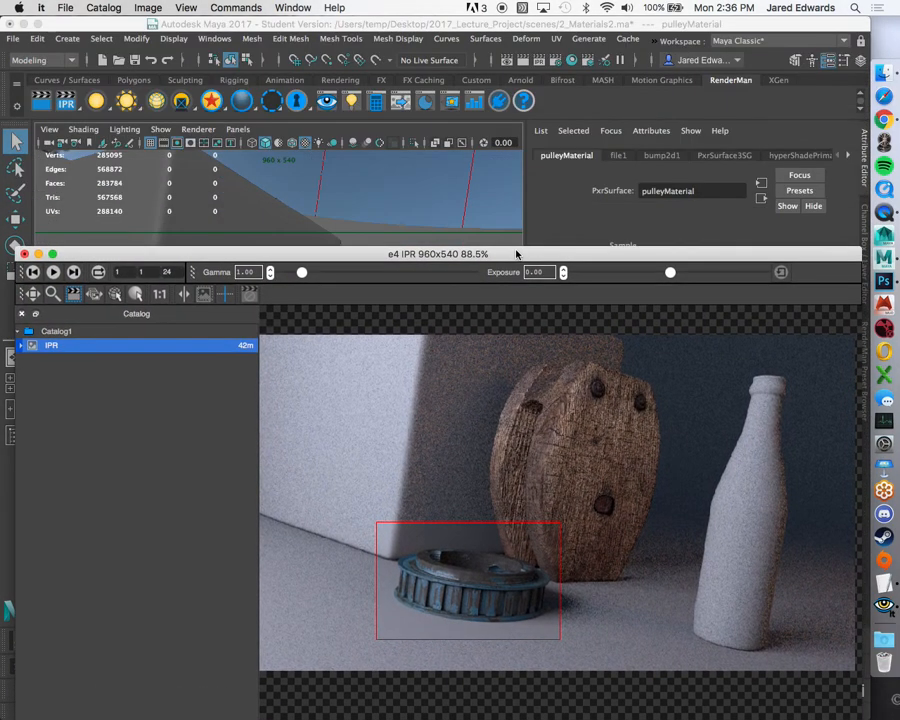